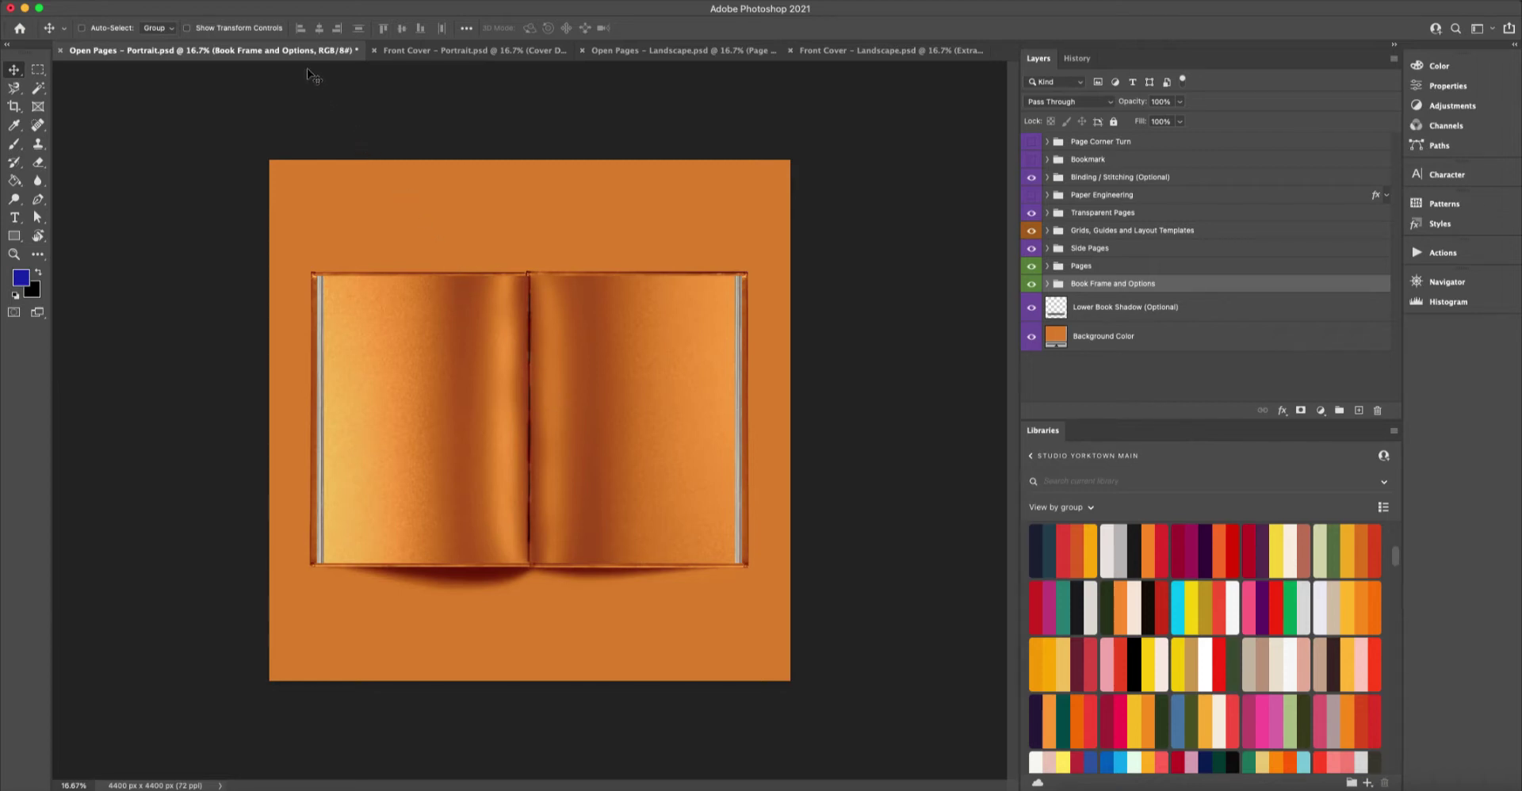
Examine the page shading in Open Pages – Landscape and the cover texture in Front Cover – Landscape up close.
left_click(685, 52)
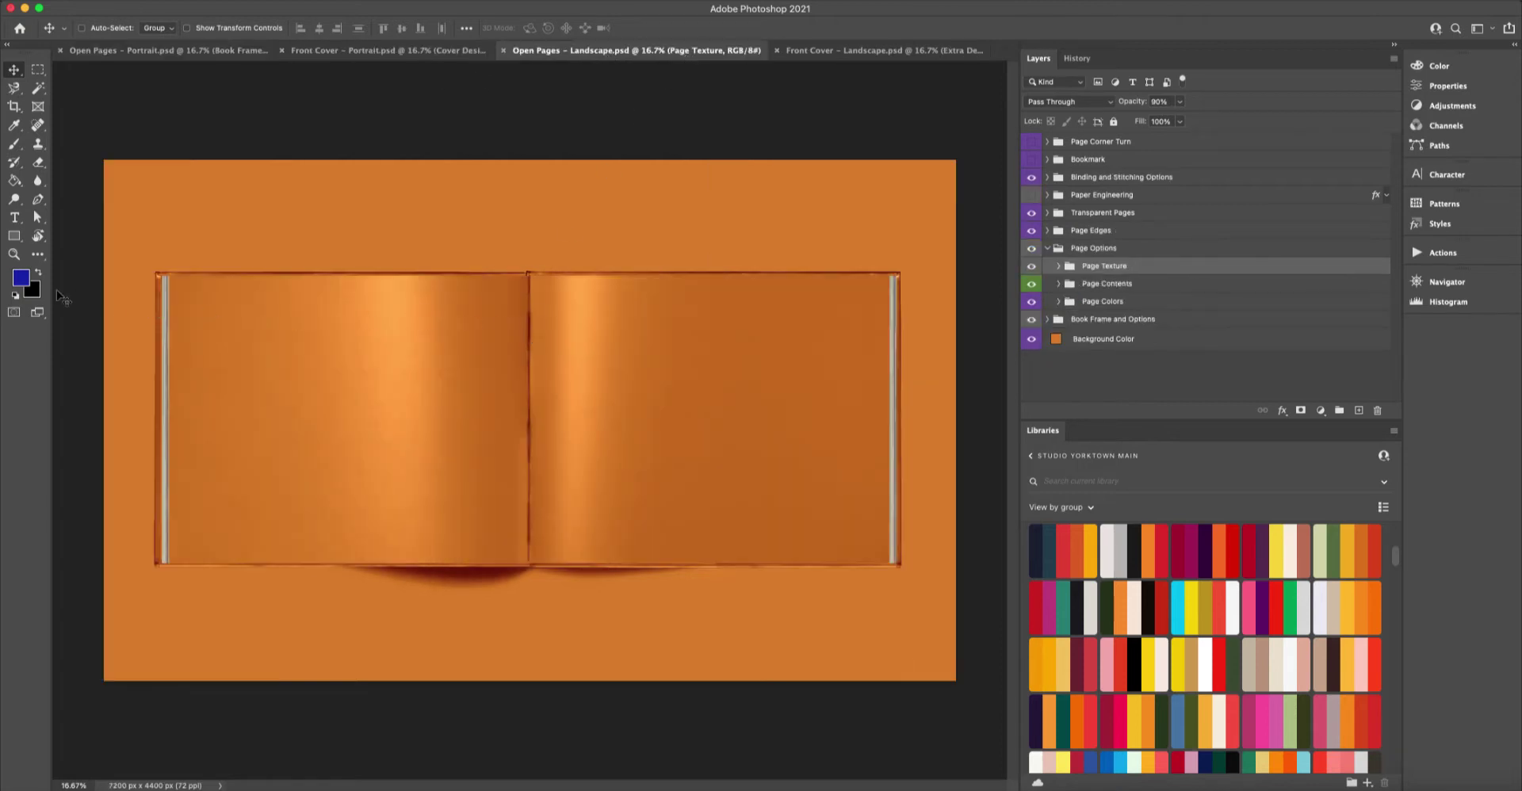
left_click(14, 254)
left_click(511, 330)
left_click(625, 288)
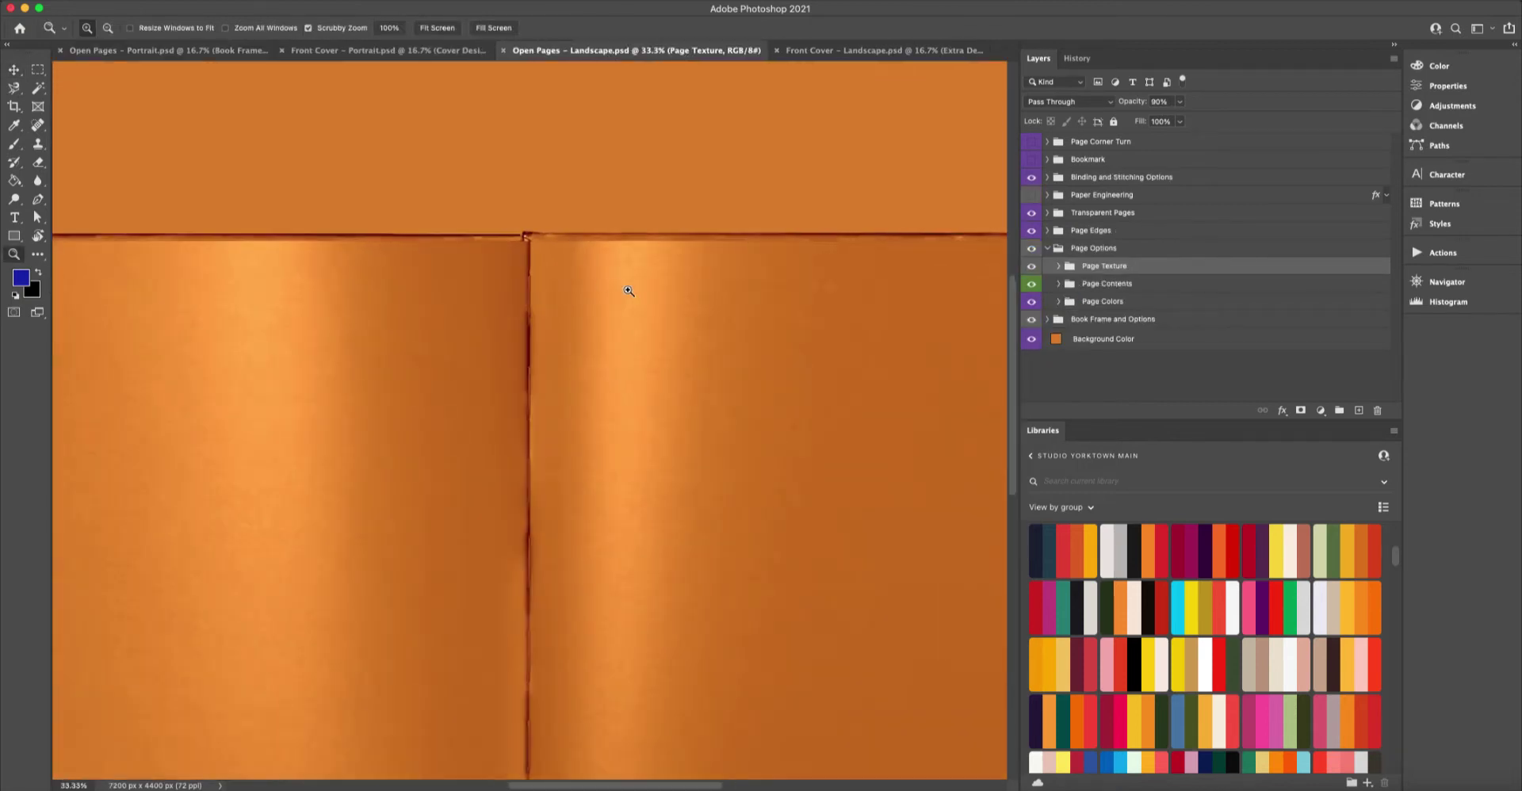
left_click(584, 299, "alt")
left_click(584, 299, "alt")
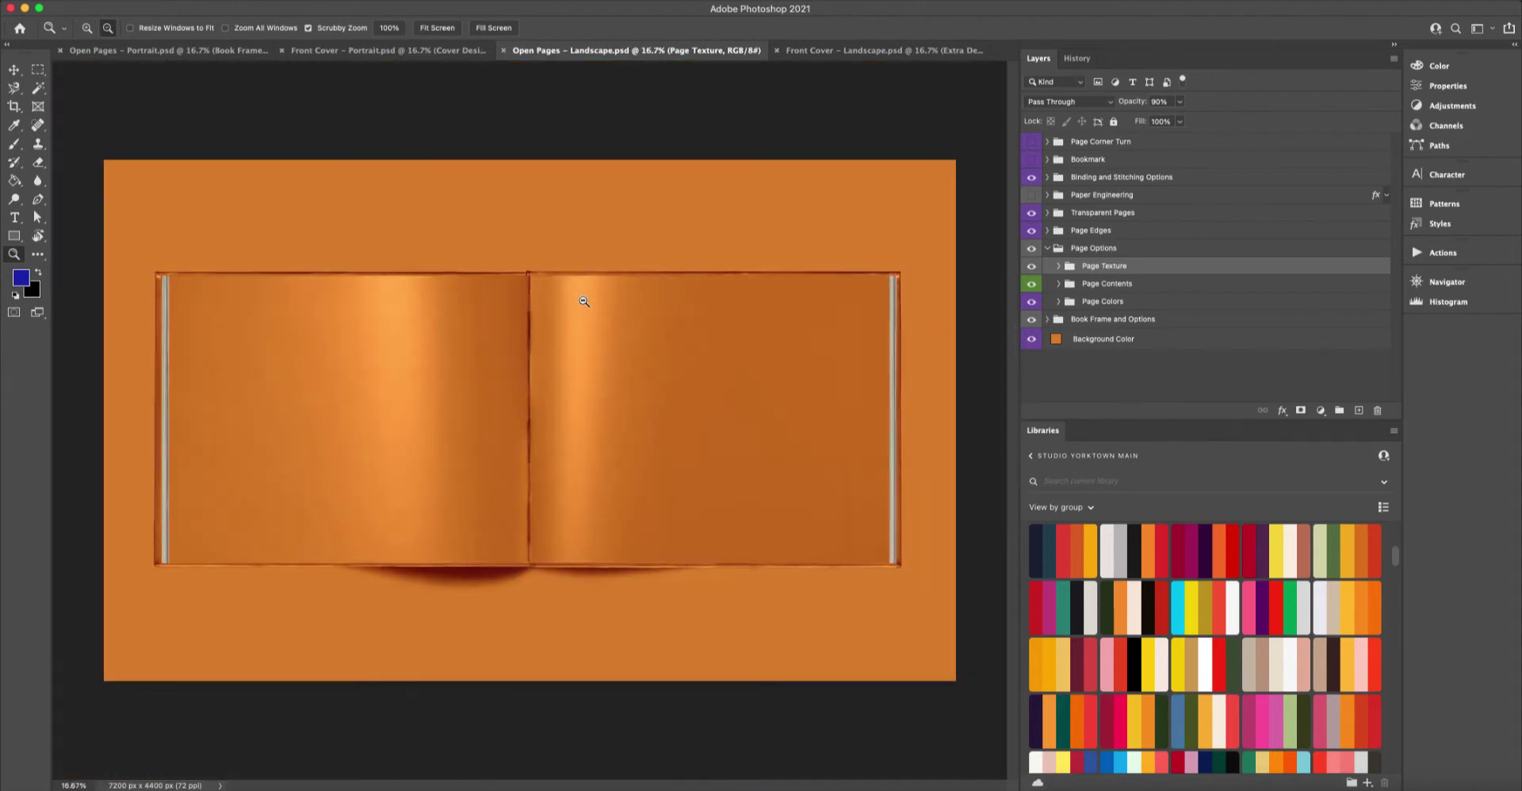
left_click(879, 50)
left_click(553, 389)
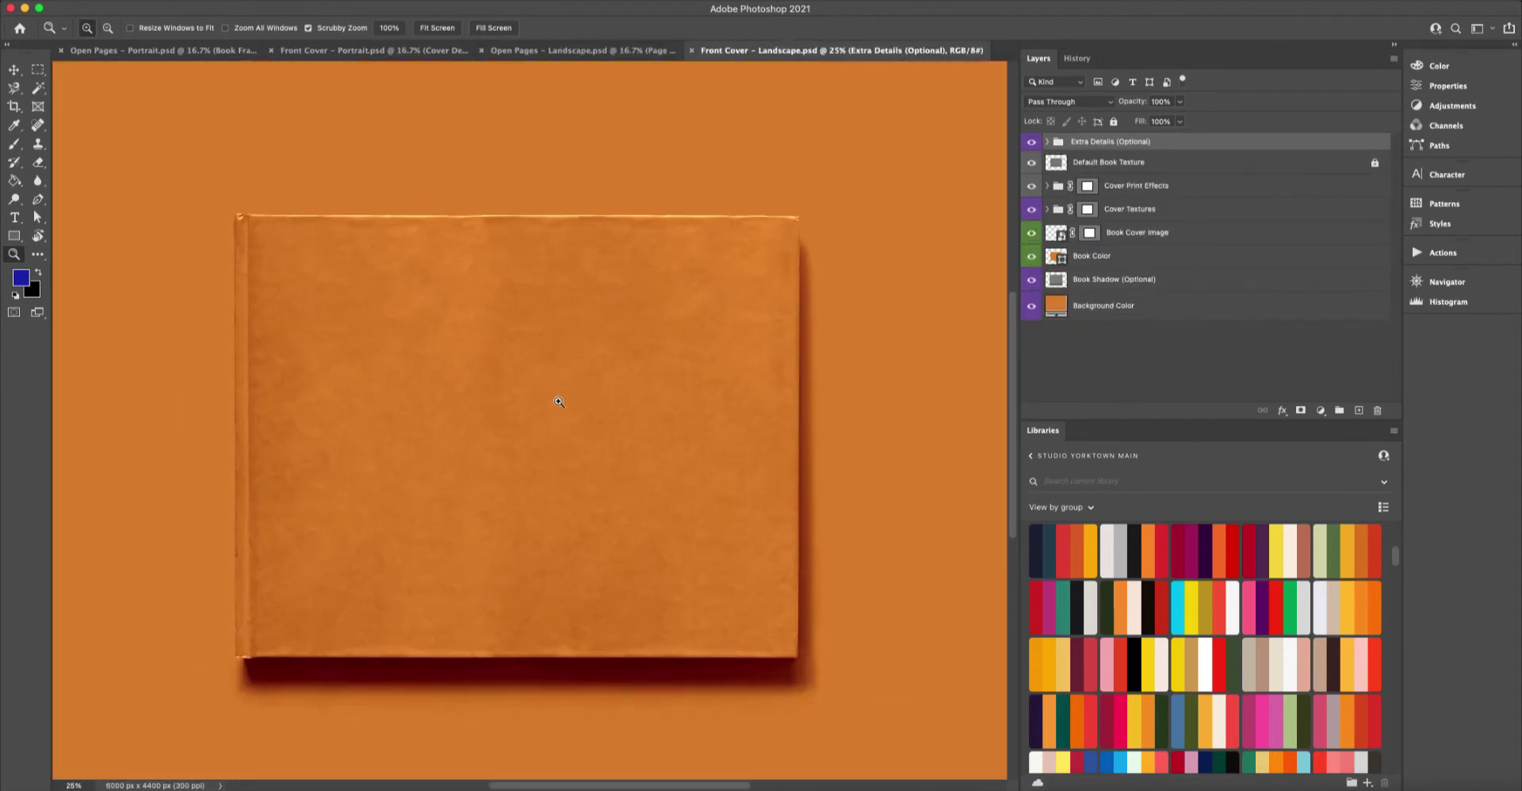
left_click(559, 402)
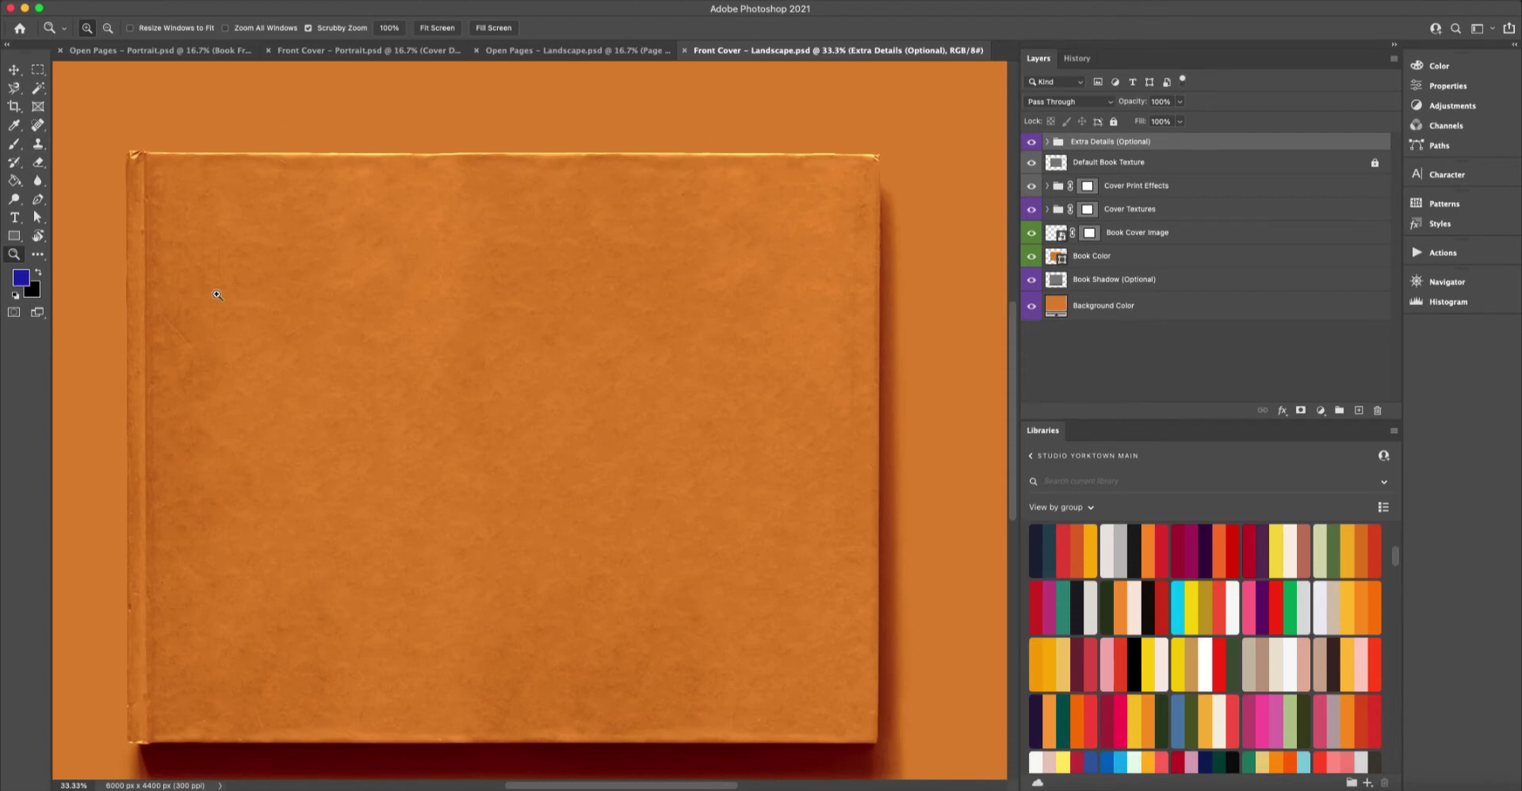
left_click(417, 246, "alt")
Close the Open Pages – Landscape and Front Cover – Landscape documents, keeping the two portrait files open.
left_click(608, 53)
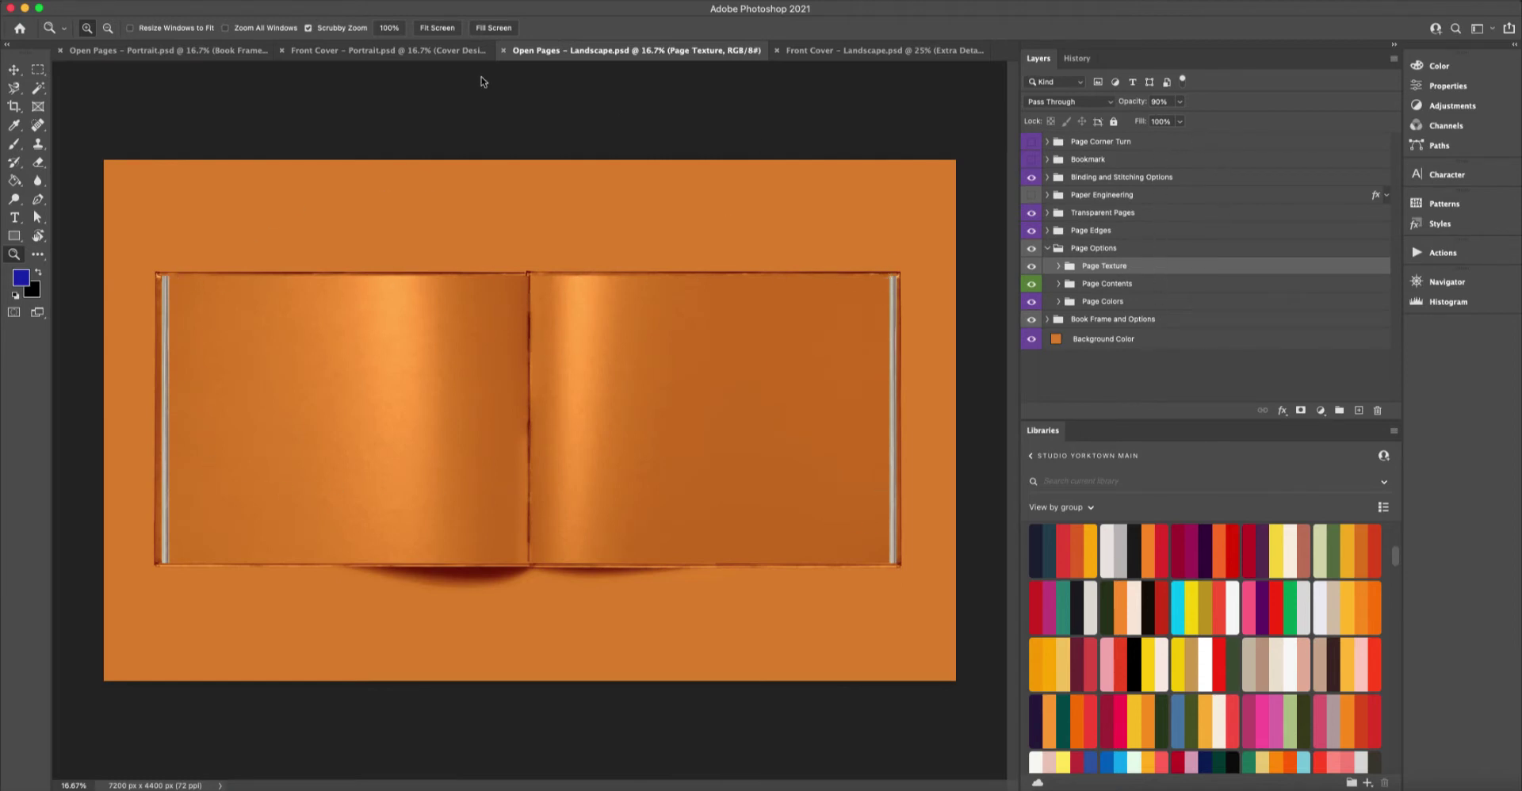
left_click(238, 51)
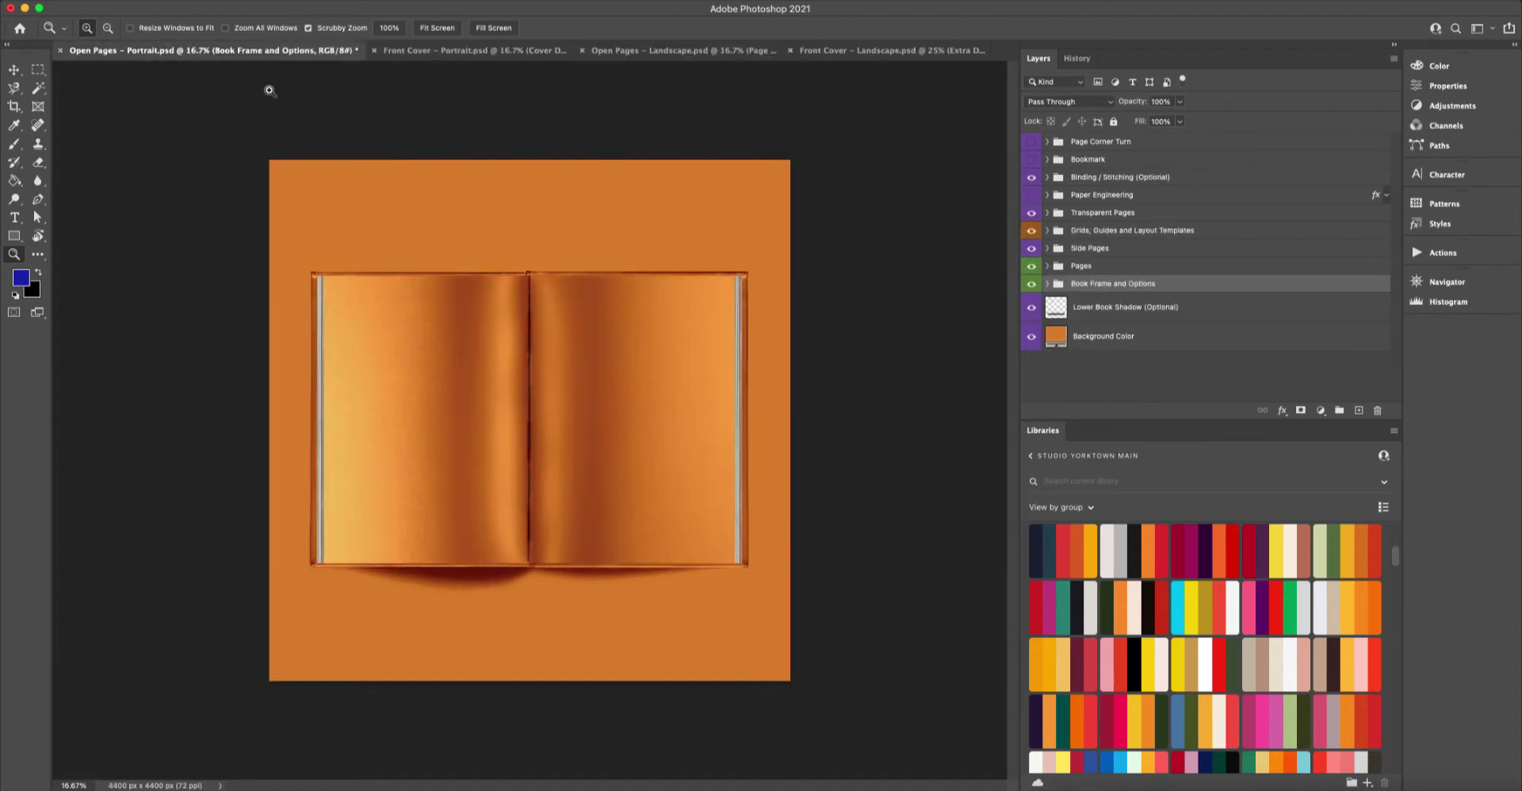
left_click(686, 51)
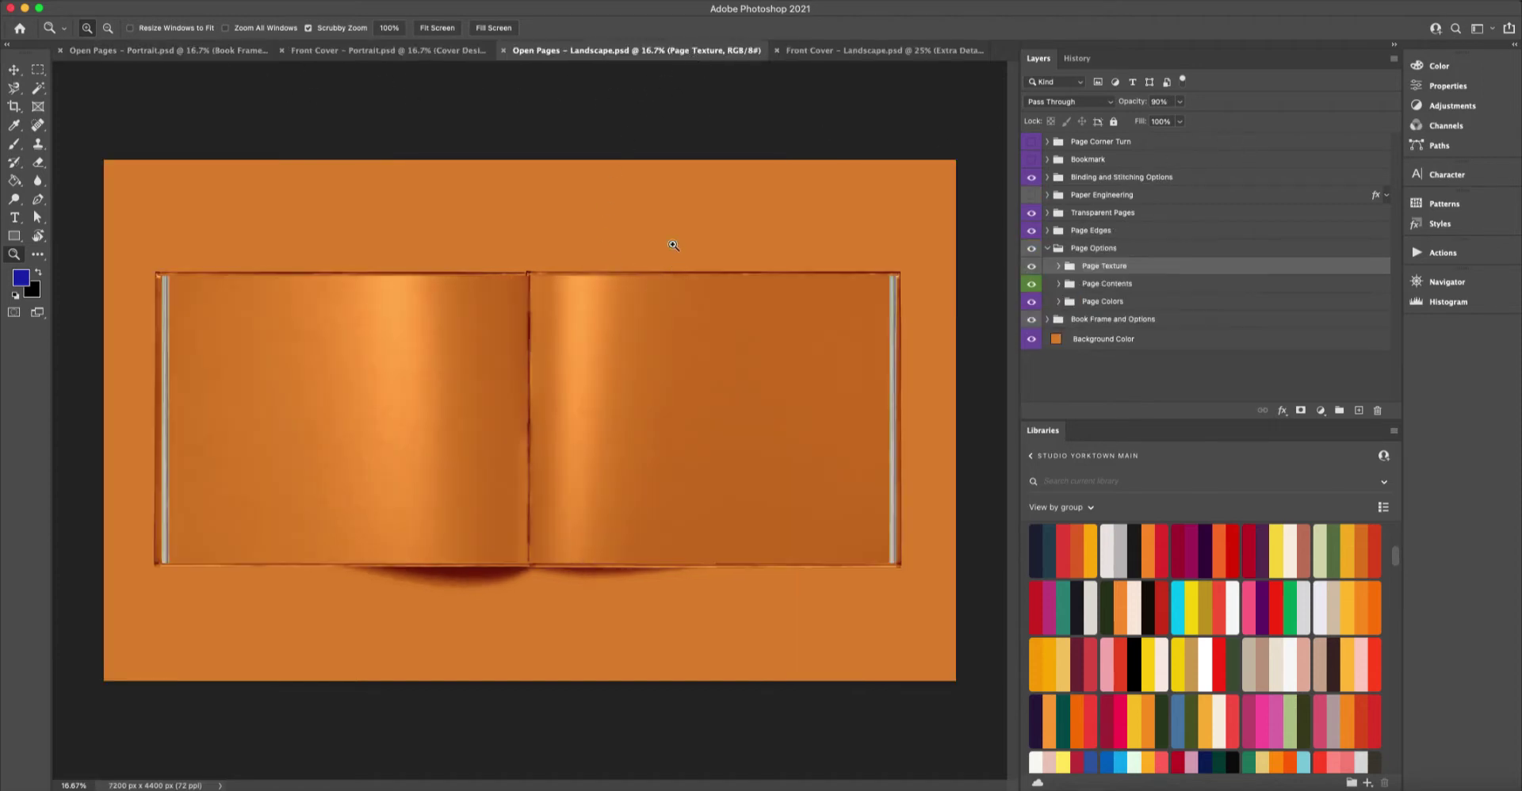
left_click(503, 51)
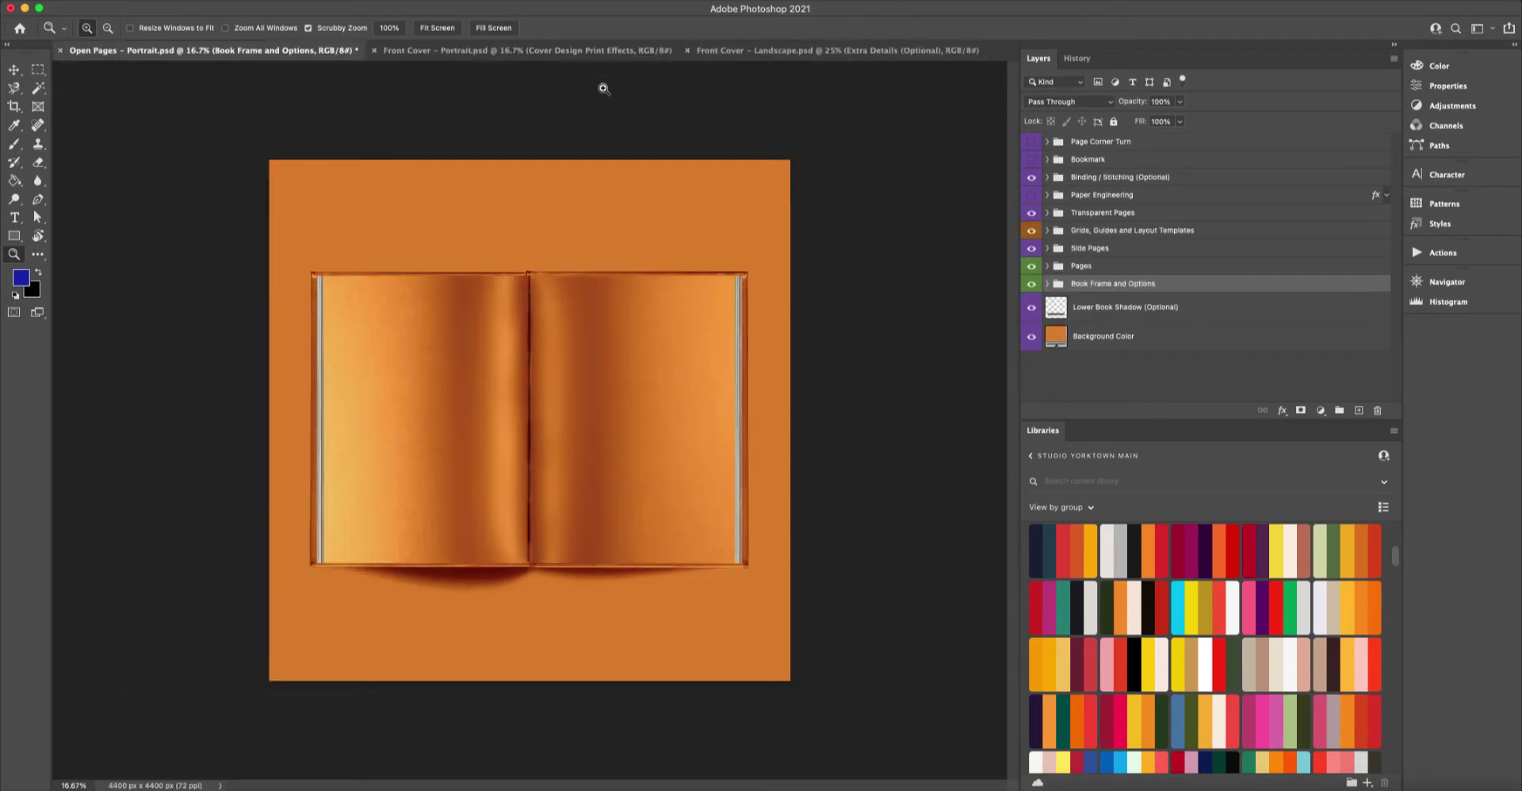
left_click(687, 50)
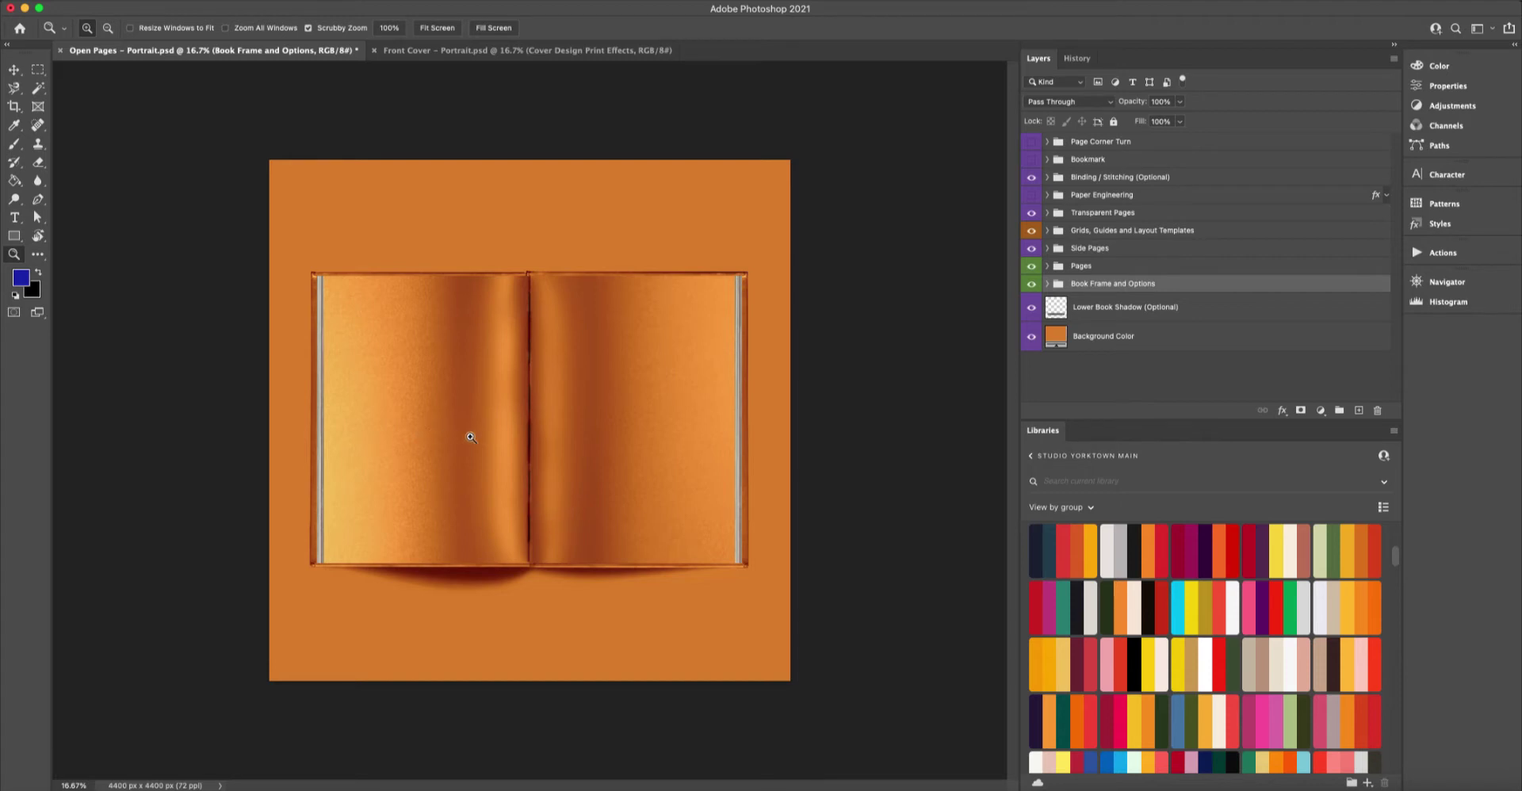
Make the Page Corner Turn group visible in the portrait open-pages mockup and expand its layers.
left_click(1049, 336)
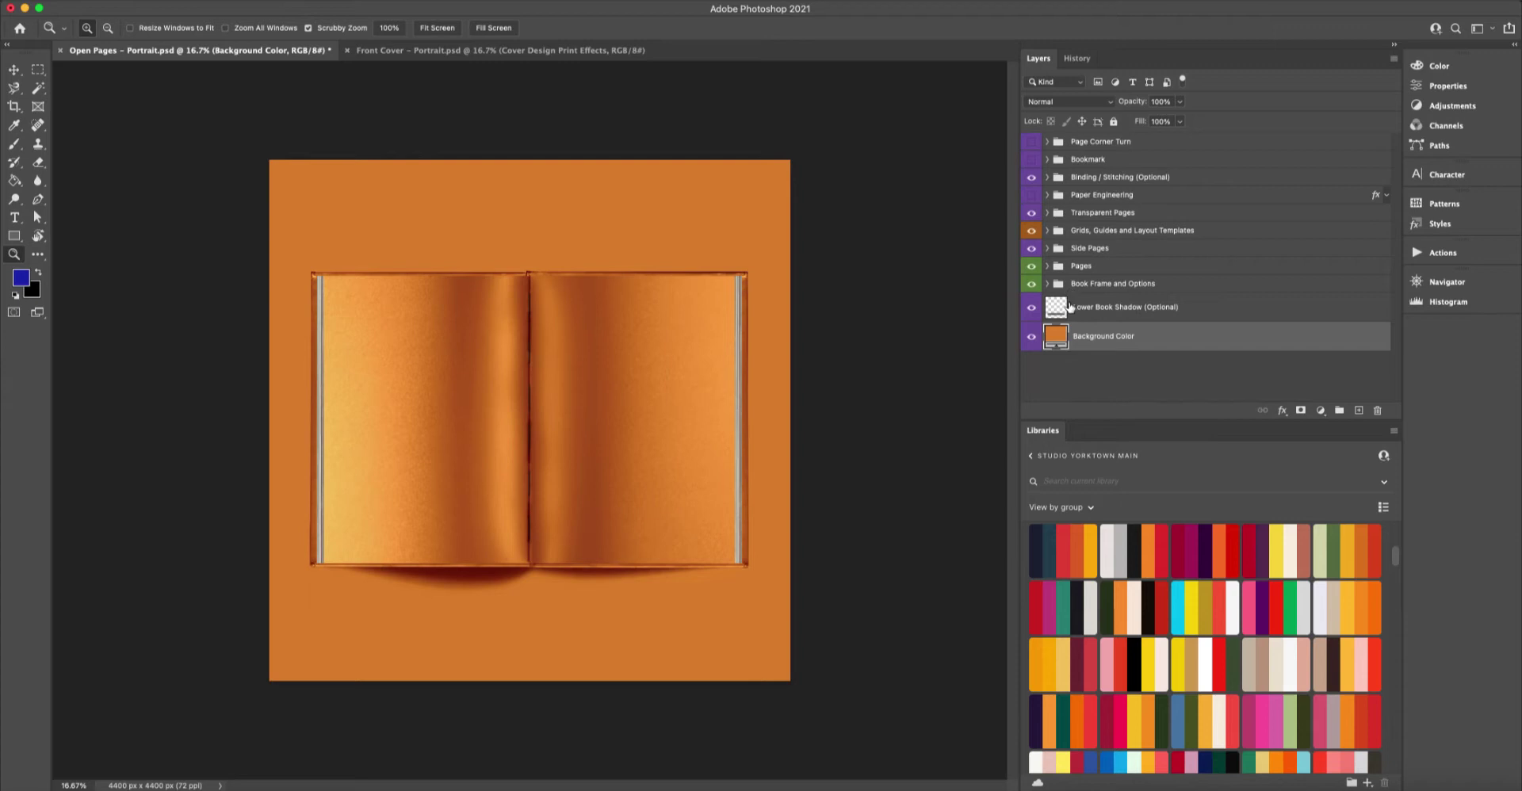
left_click(1031, 143)
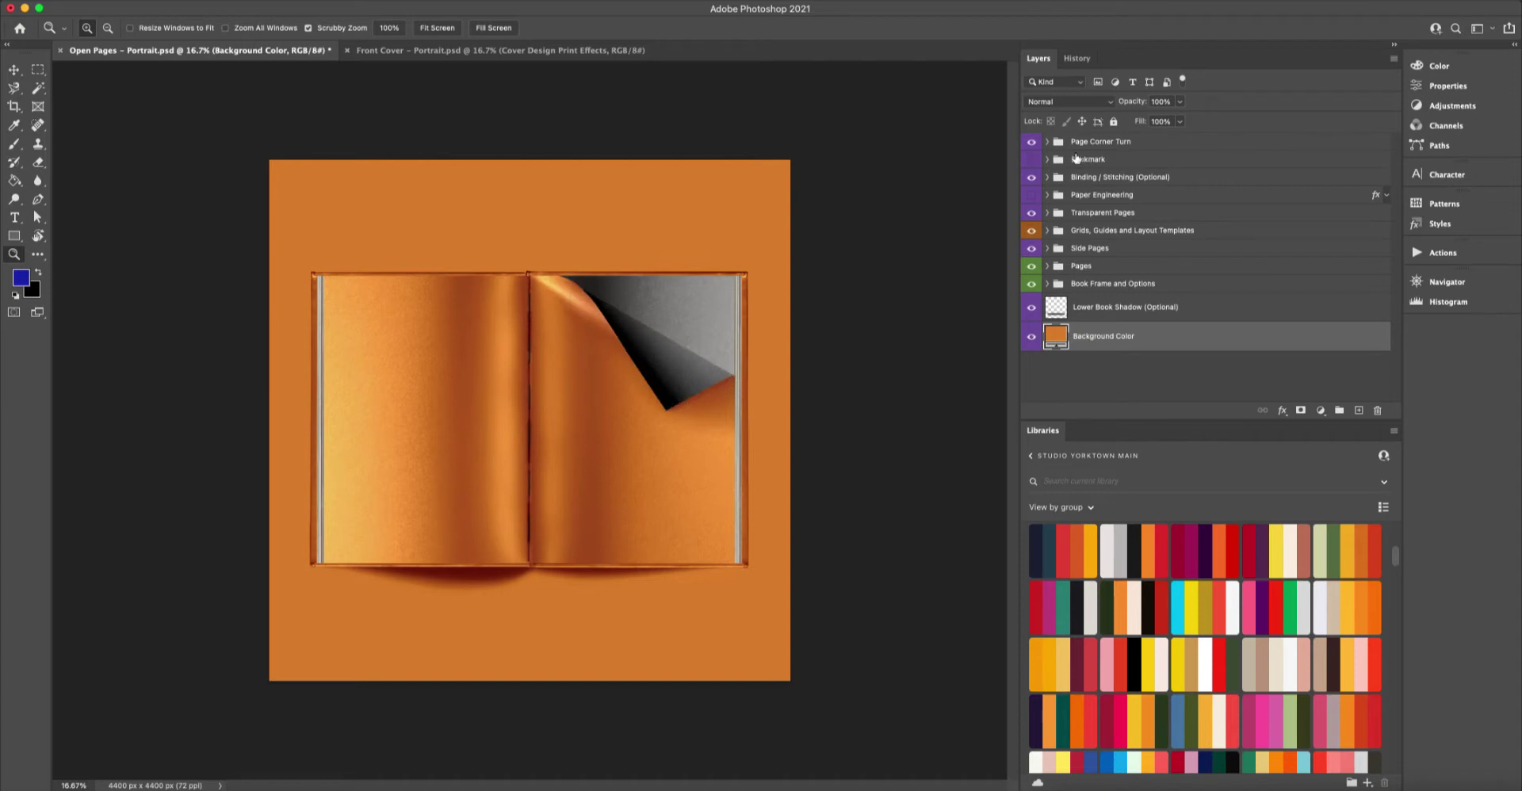
left_click(1032, 143)
left_click(1032, 143)
left_click(1032, 144)
left_click(1032, 144)
left_click(1047, 144)
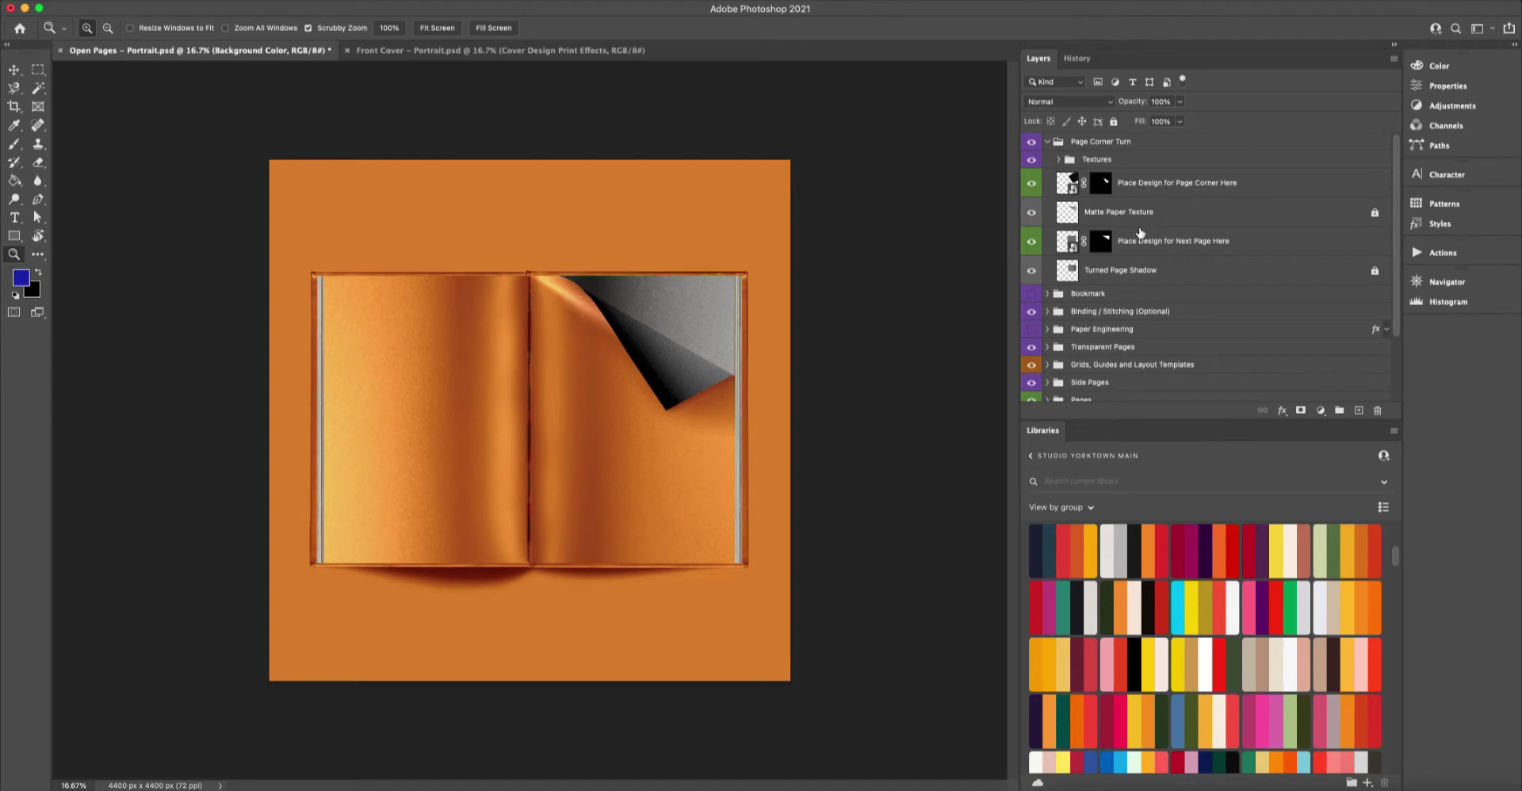
Open the Place Design for Next Page Here smart object and fill its Page Behind layer with the crimson from the Fashion color theme.
double_click(1070, 242)
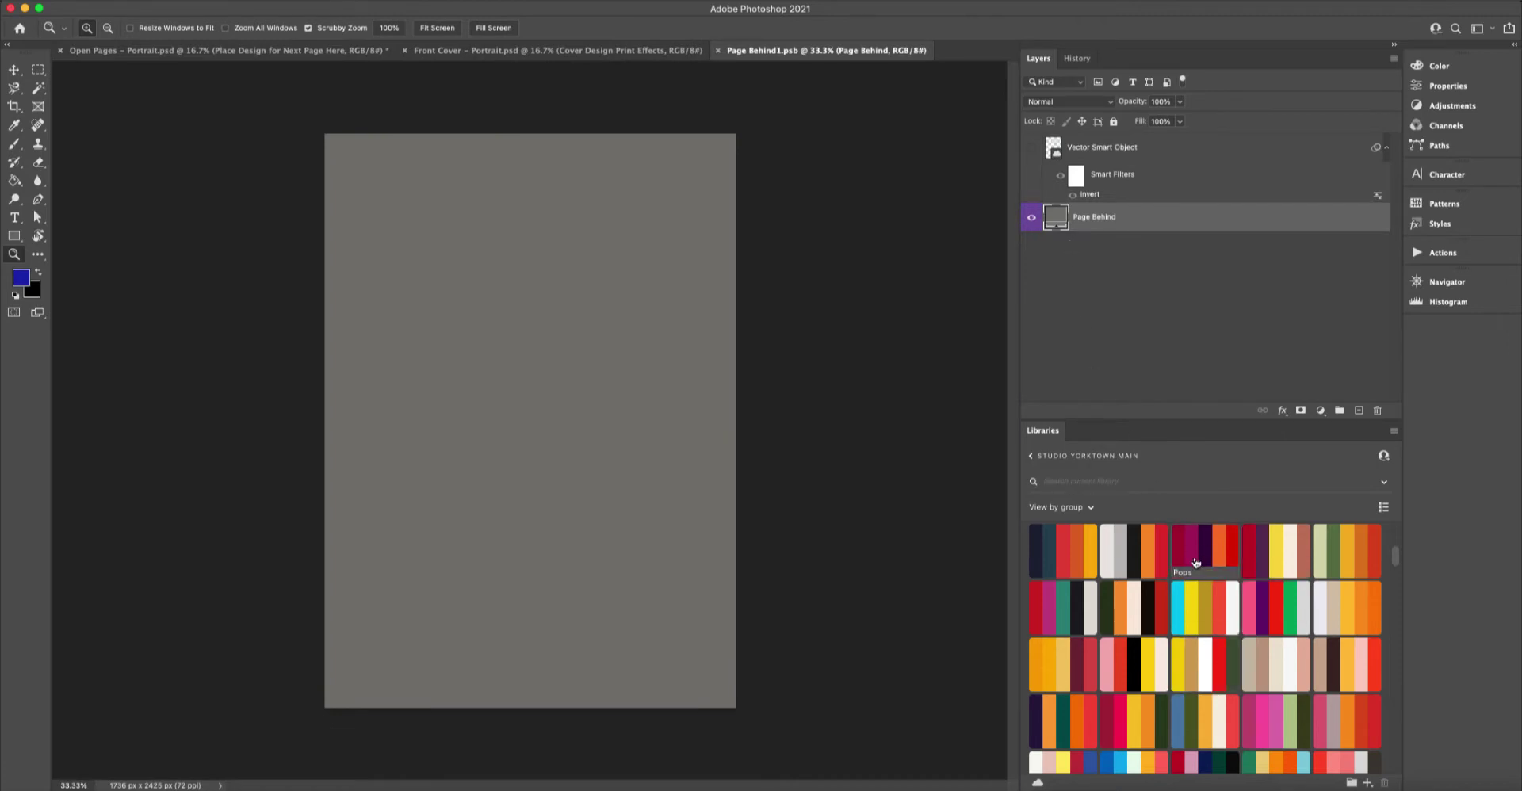
left_click(1247, 546)
key("alt+BackSpace")
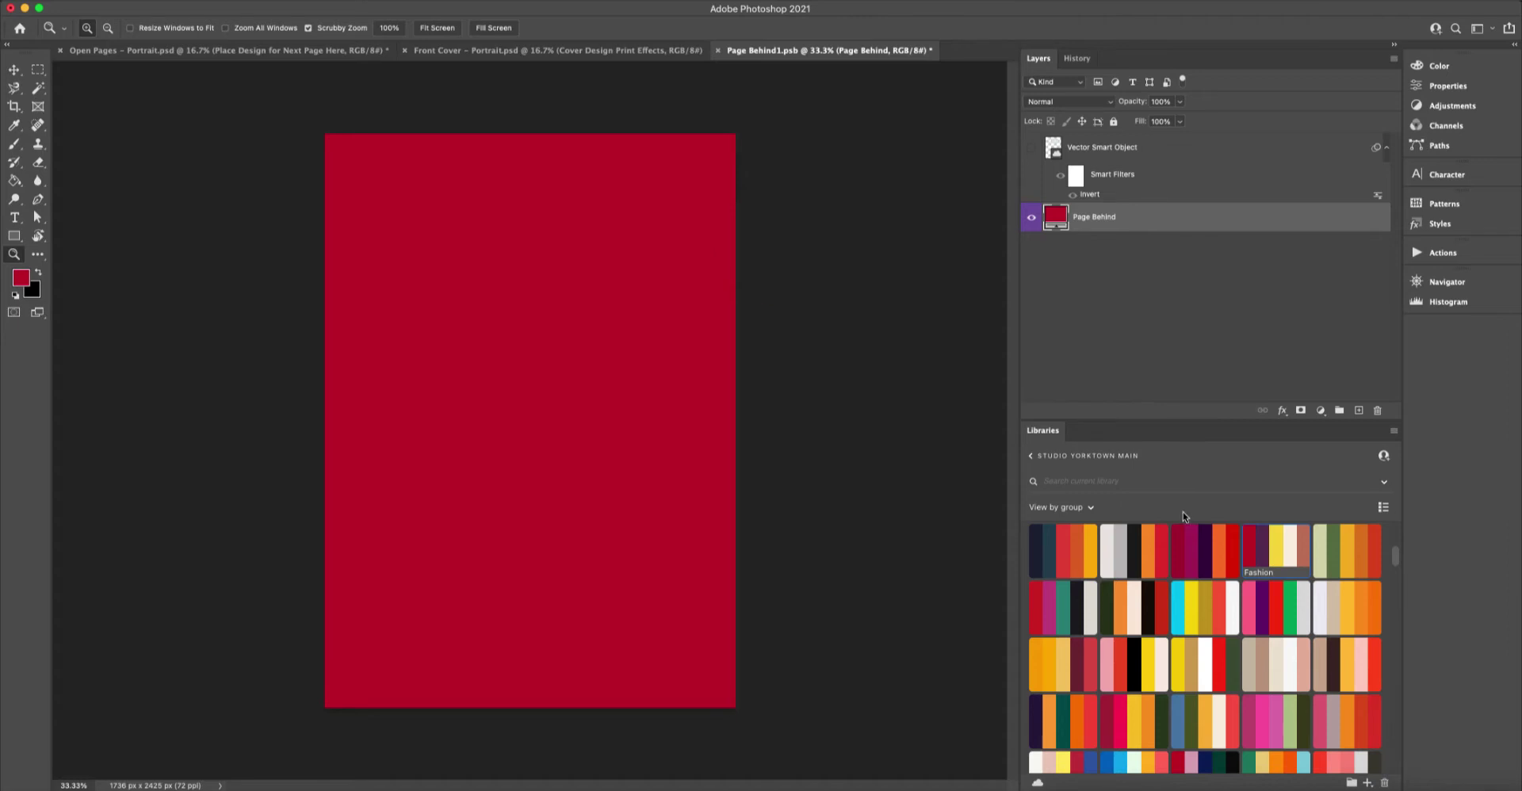
Place the Yorktown Diagonal library graphic, scale it to about 935% to cover the red page, and save and close the smart object.
scroll(1280, 523, "up", 5)
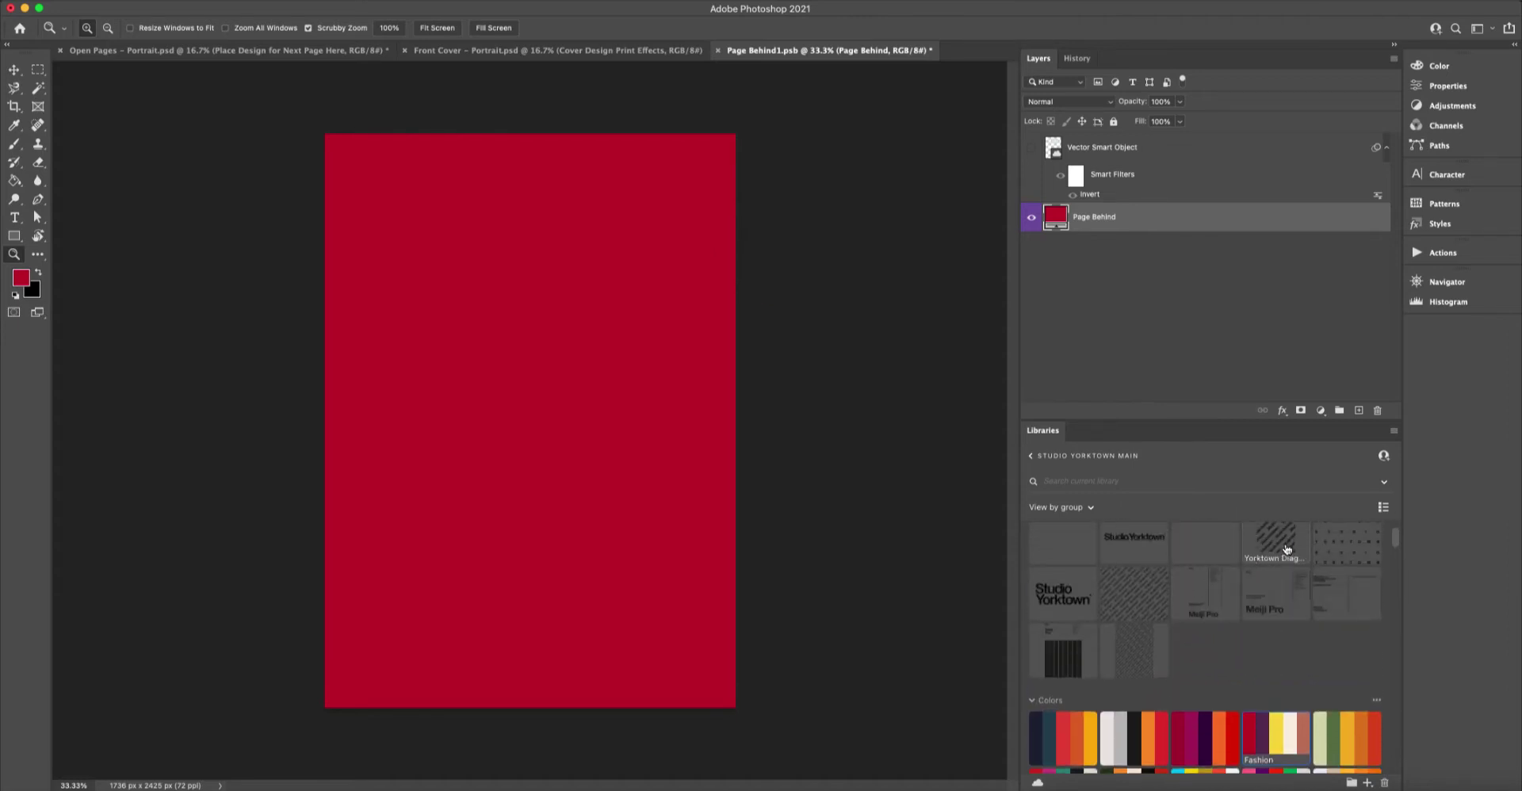
left_click_drag(1275, 541, 795, 656)
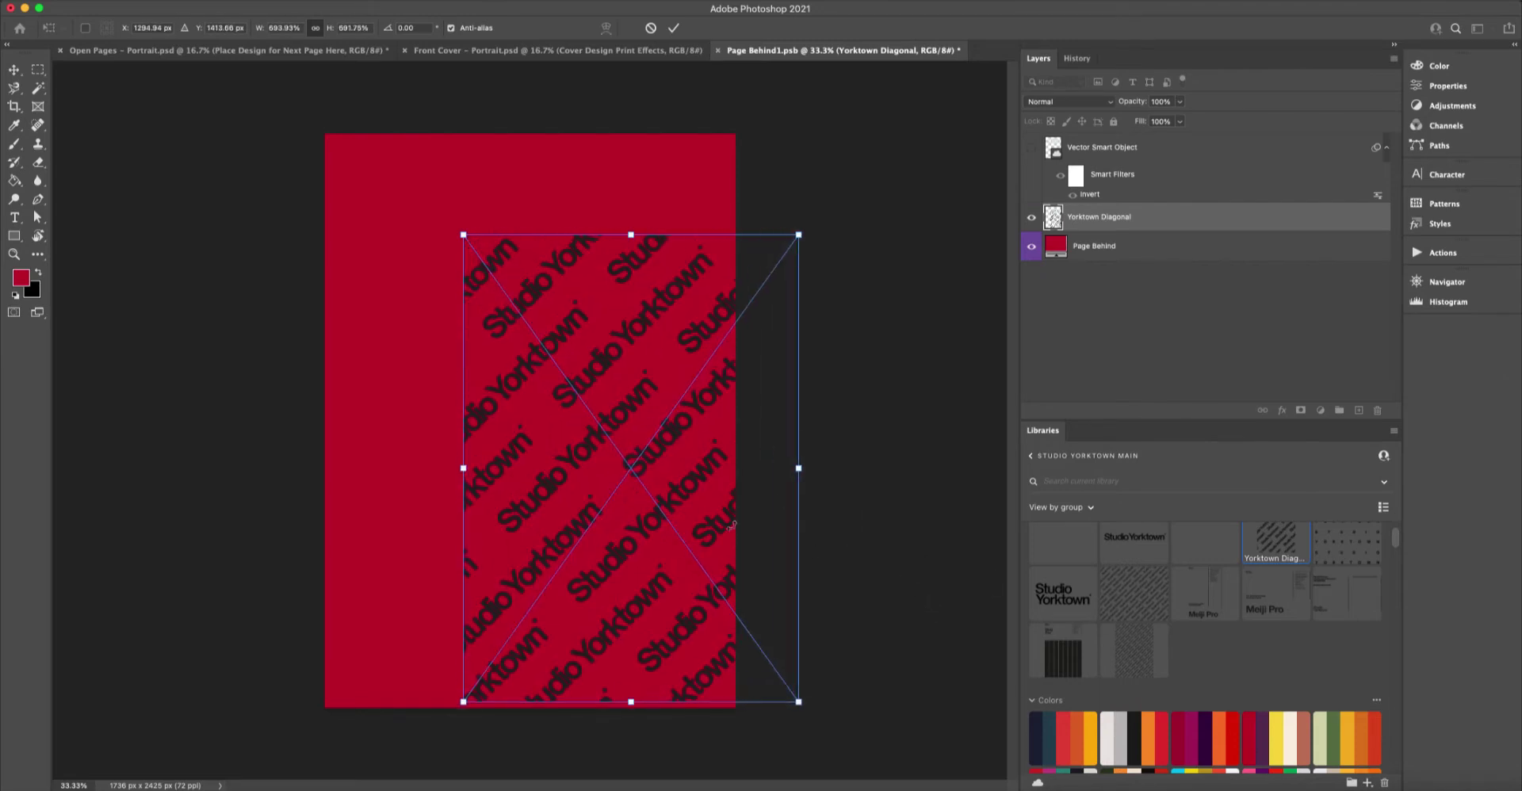
left_click_drag(688, 511, 554, 386)
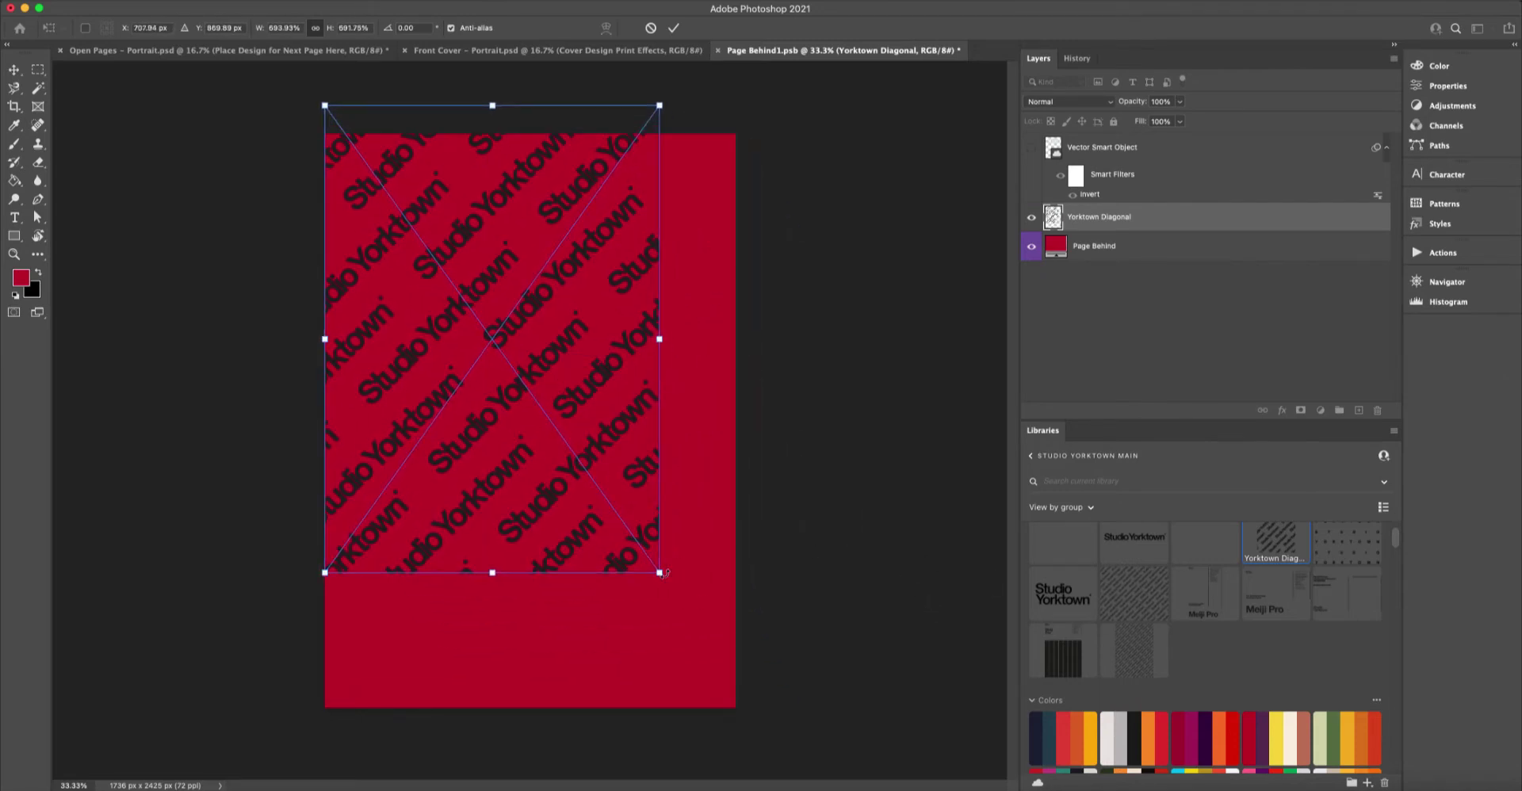
left_click_drag(660, 572, 798, 720)
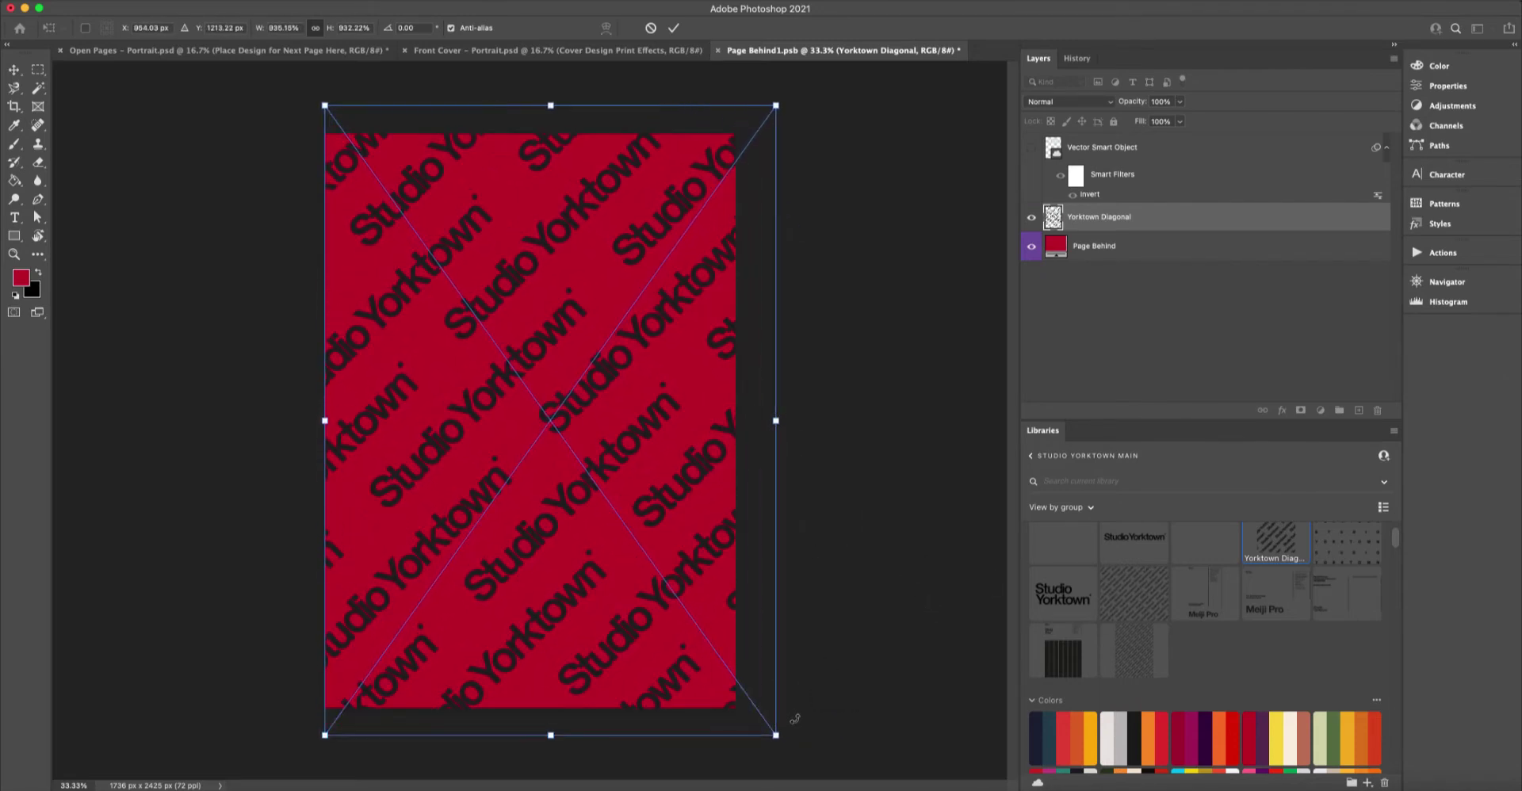
key("Return")
left_click(718, 50)
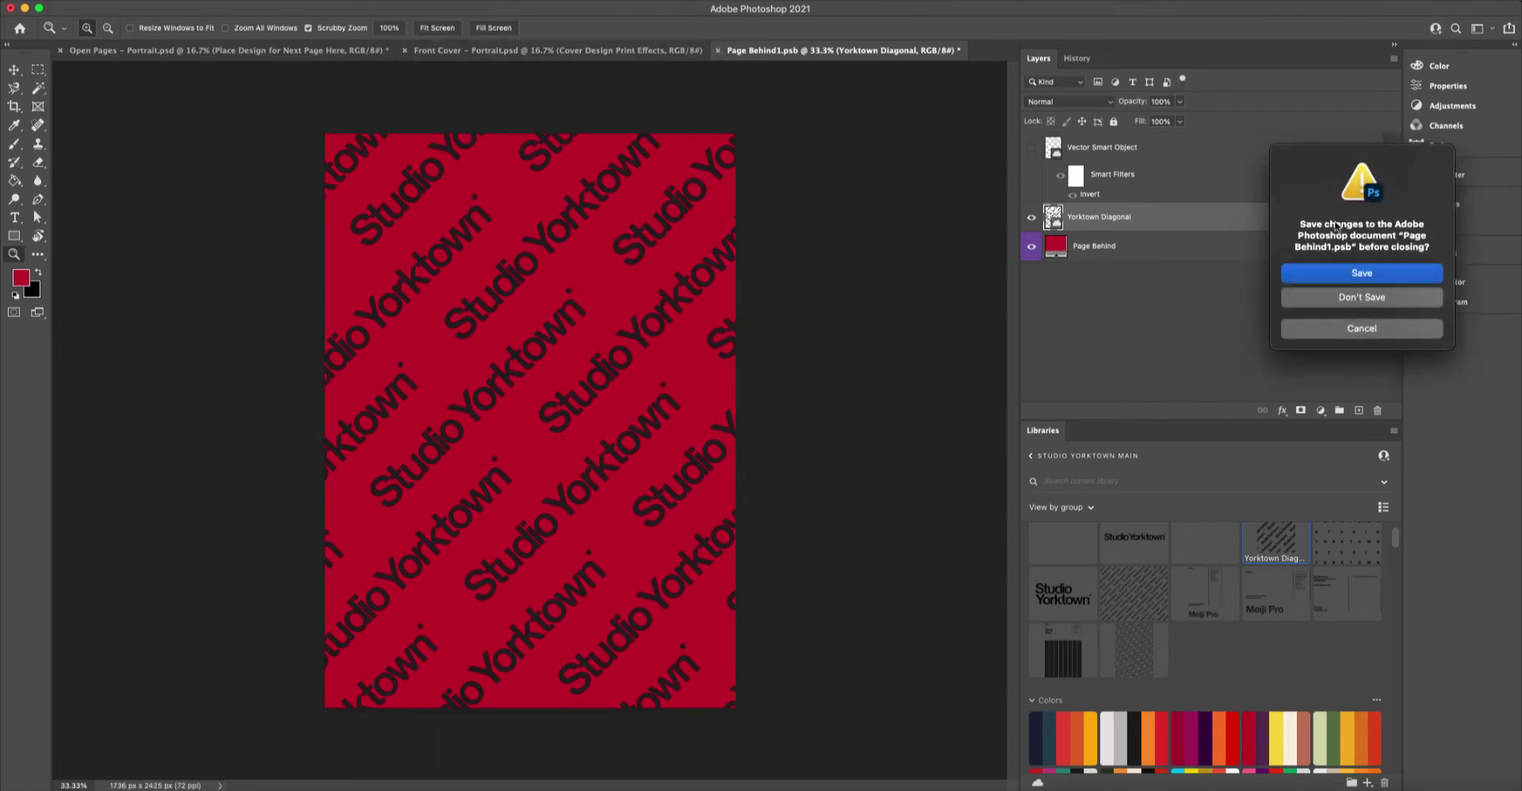
left_click(1355, 272)
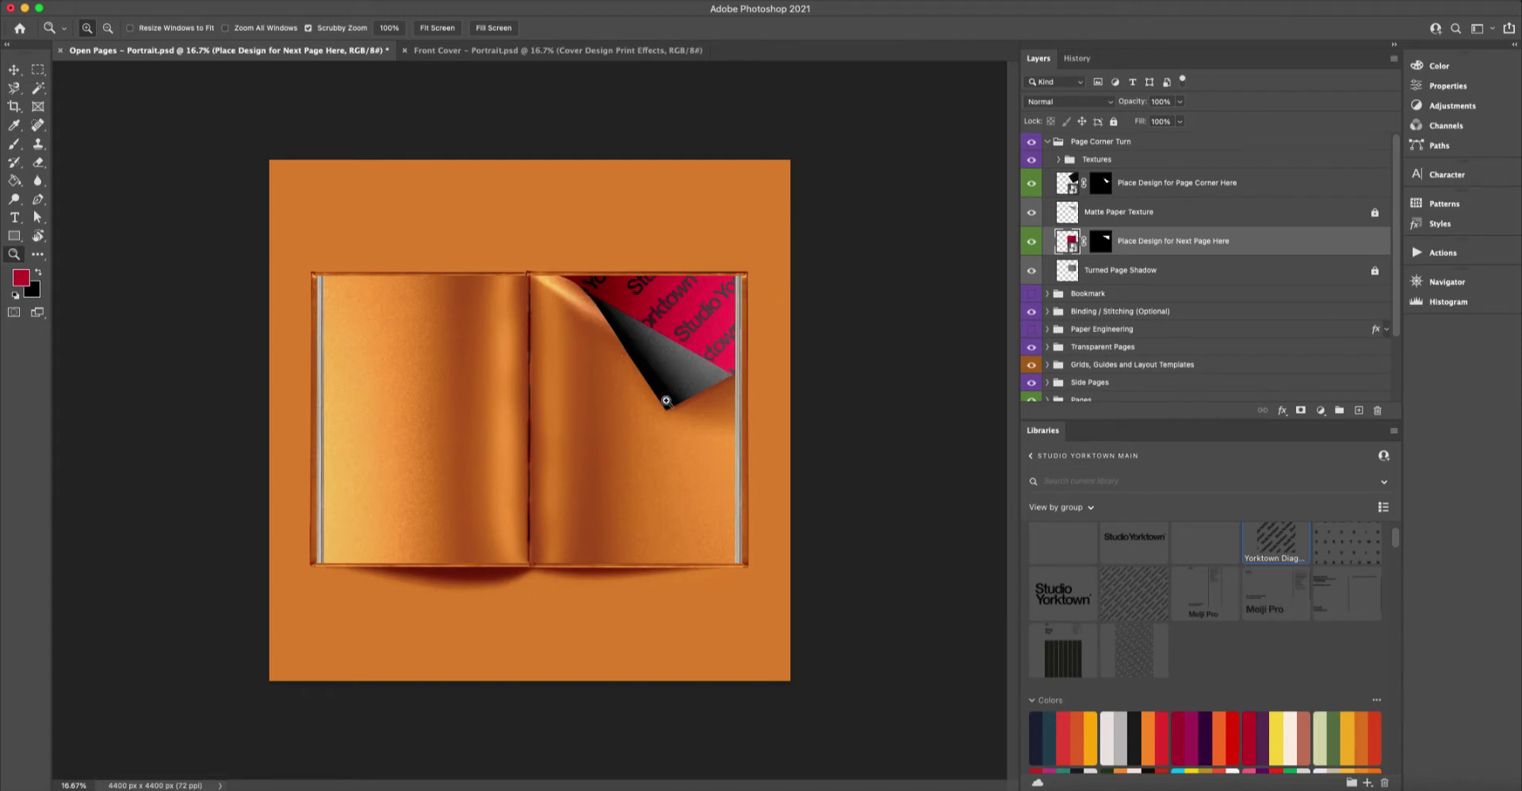
Open the Place Design for Page Corner Here smart object and change its Color Fill 2 layer to dark teal blue.
left_click(1072, 185)
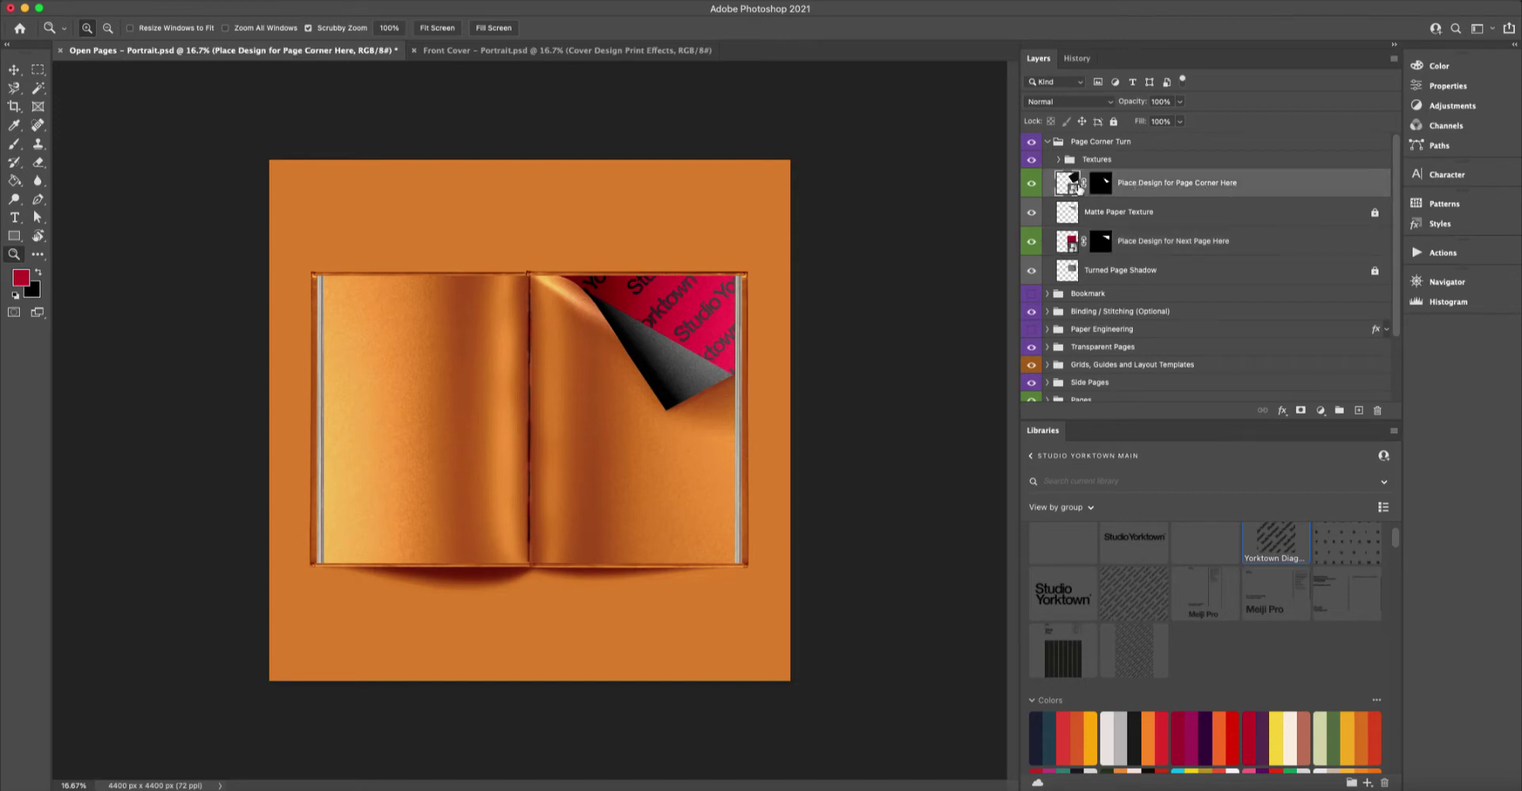
double_click(1071, 185)
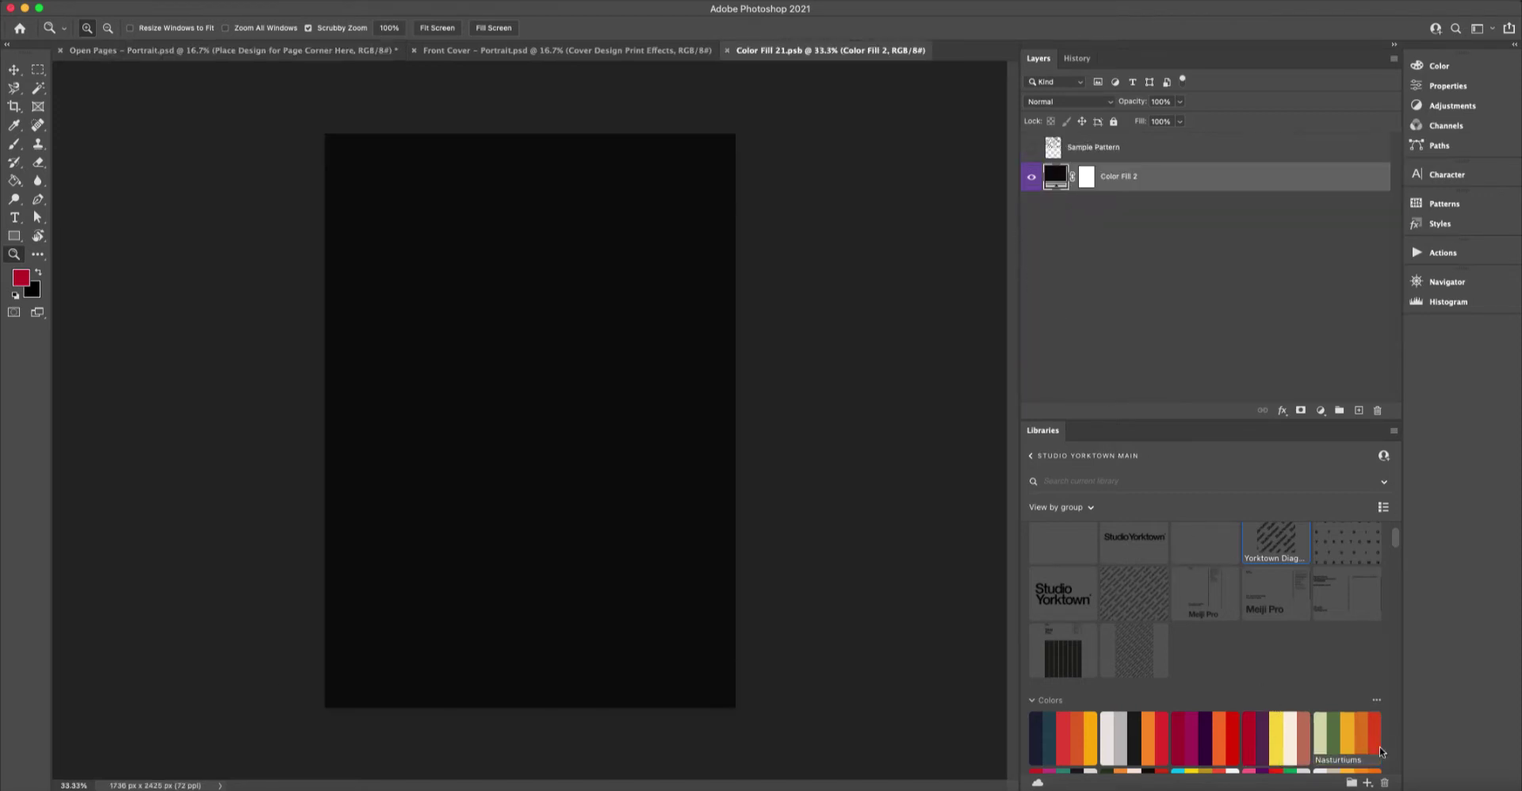
left_click(1046, 742)
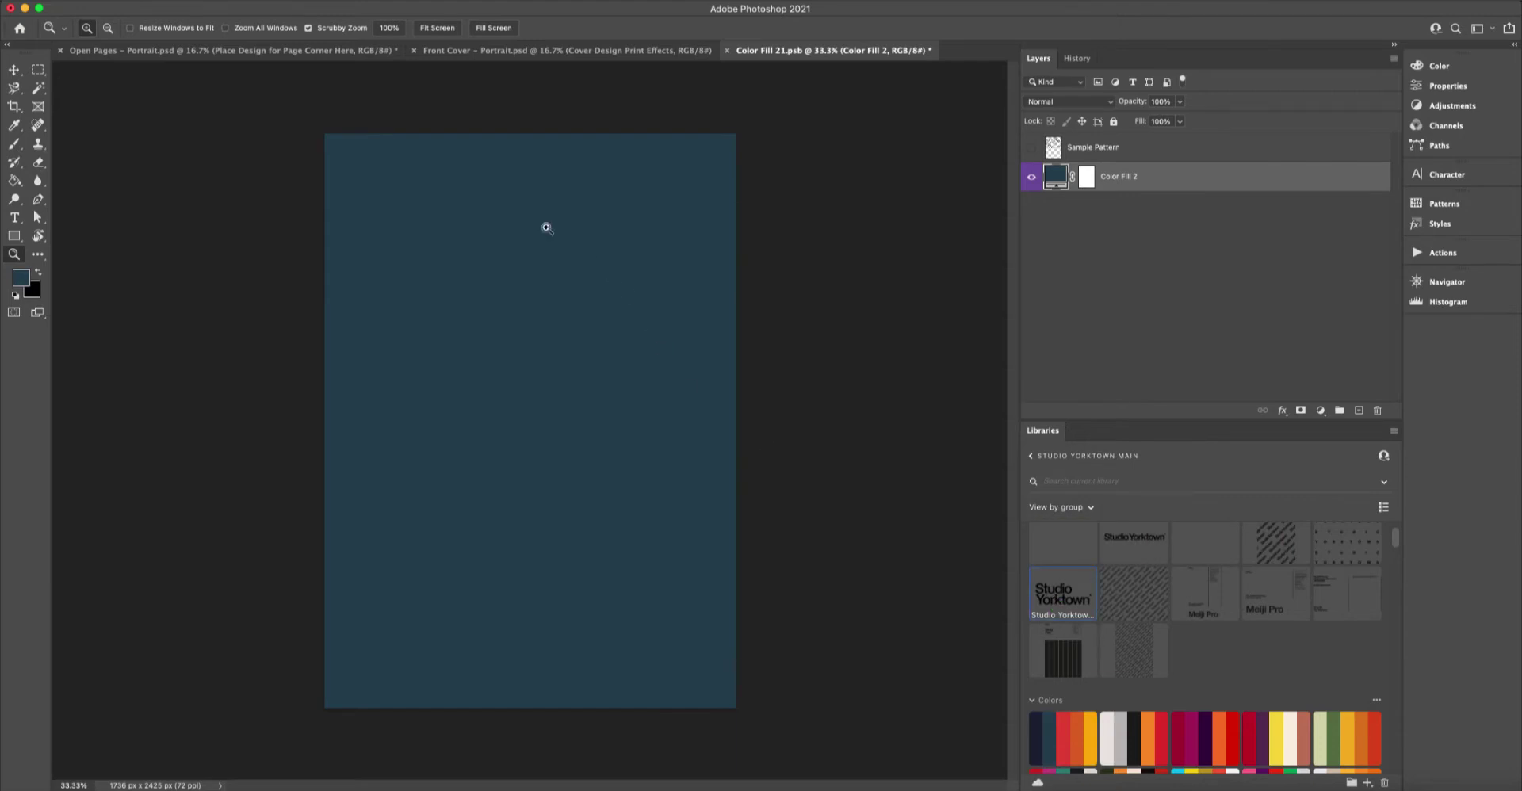
Place the Studio Yorktown Logo Stacked graphic at the page's upper edge, scaled to about 478% to span the full width.
left_click_drag(546, 228, 792, 307)
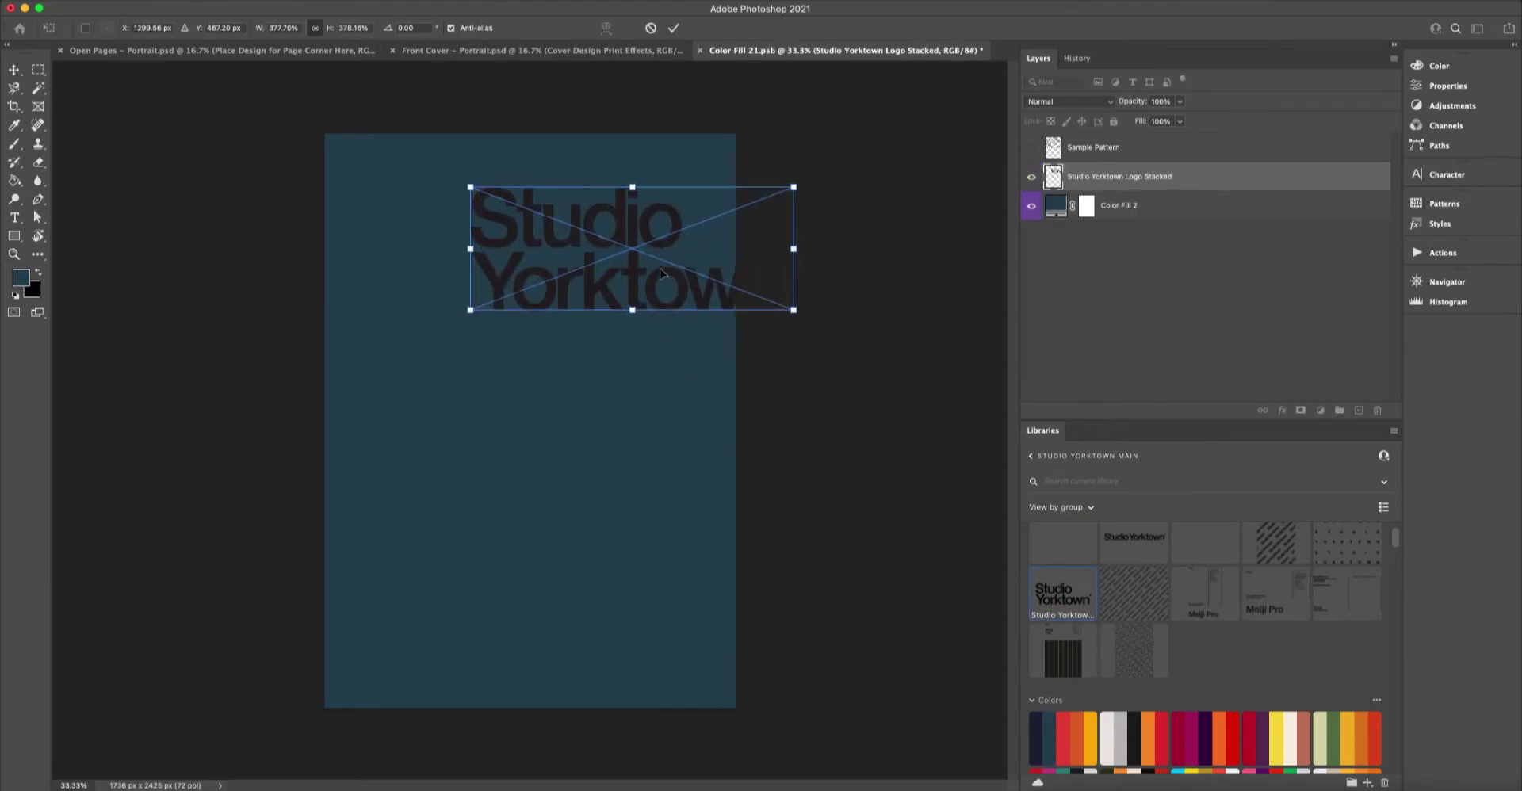
left_click_drag(661, 275, 606, 222)
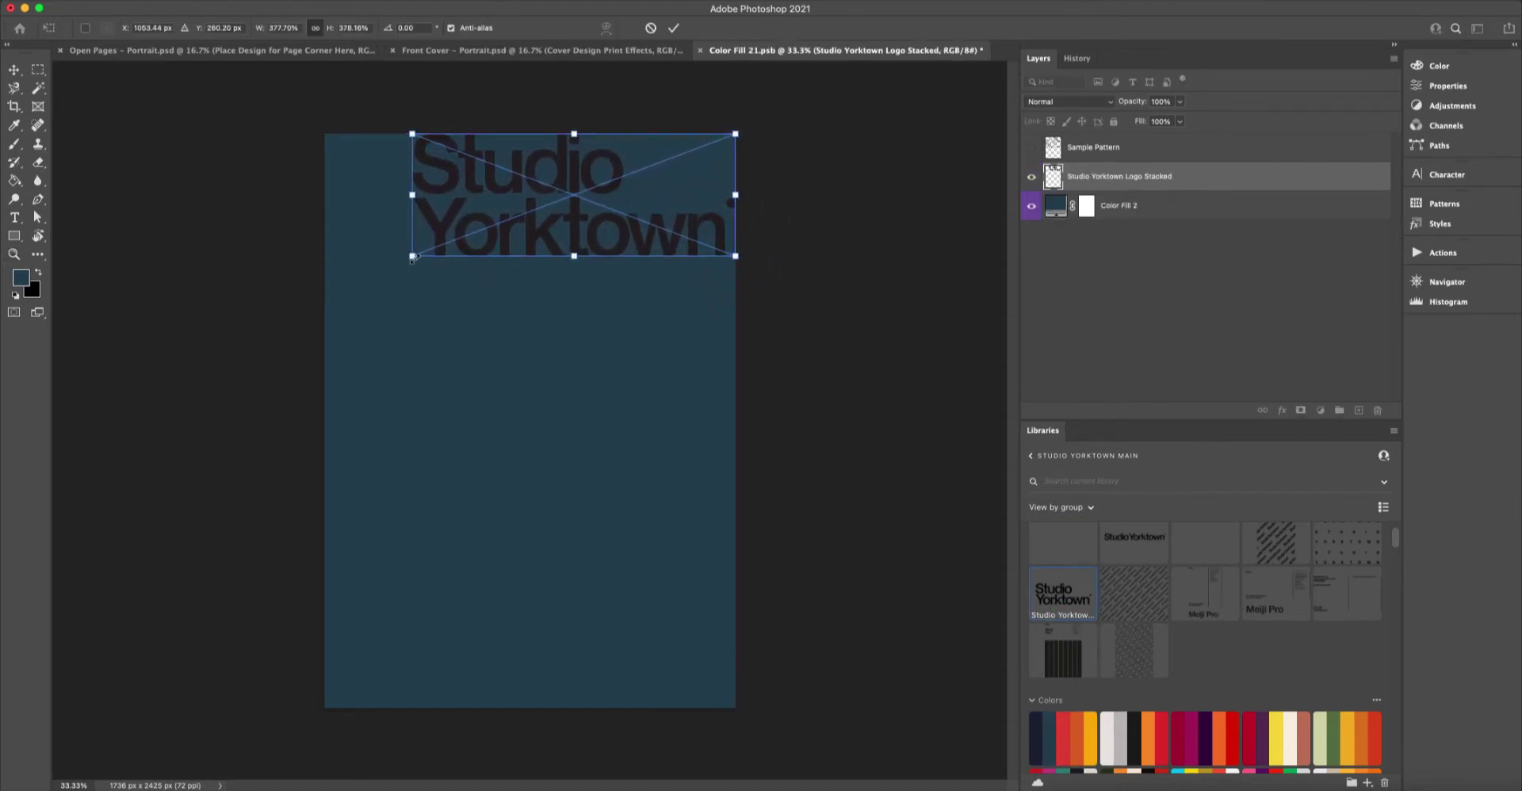
left_click_drag(412, 256, 328, 289)
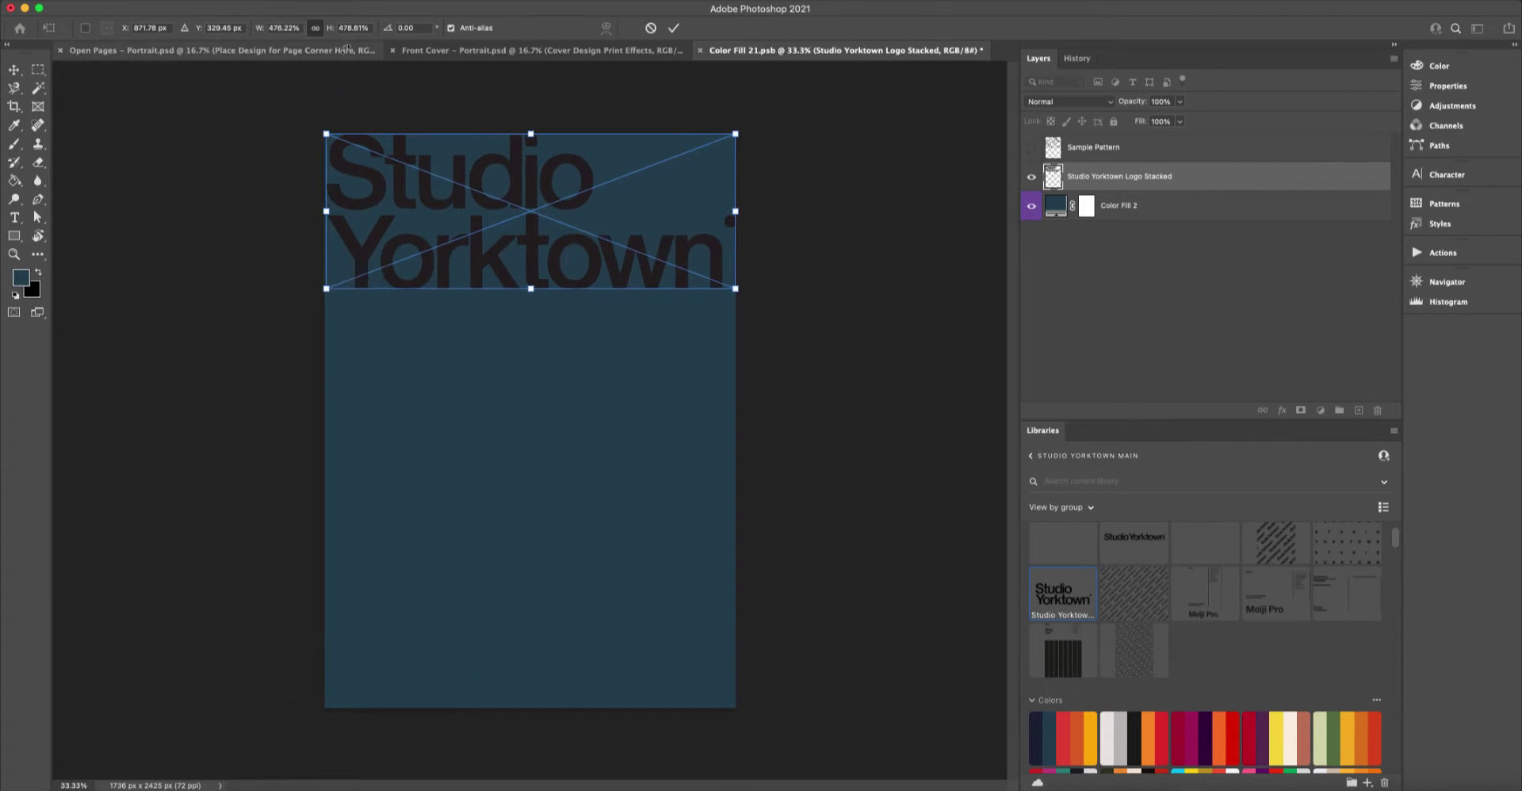
key("Return")
key("z")
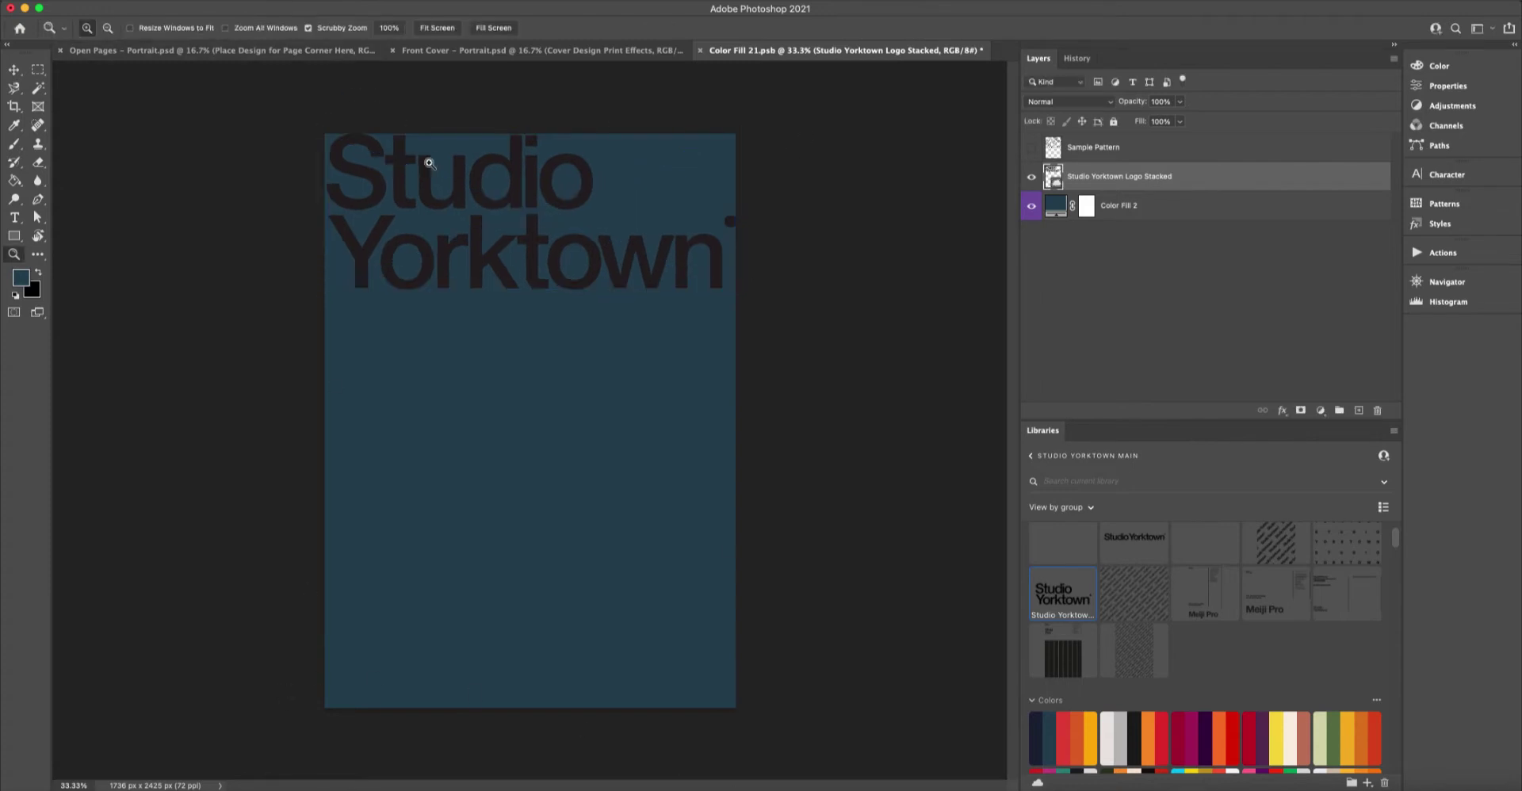
Invert the stacked logo to white, and save and close the page corner smart object.
left_click(701, 50)
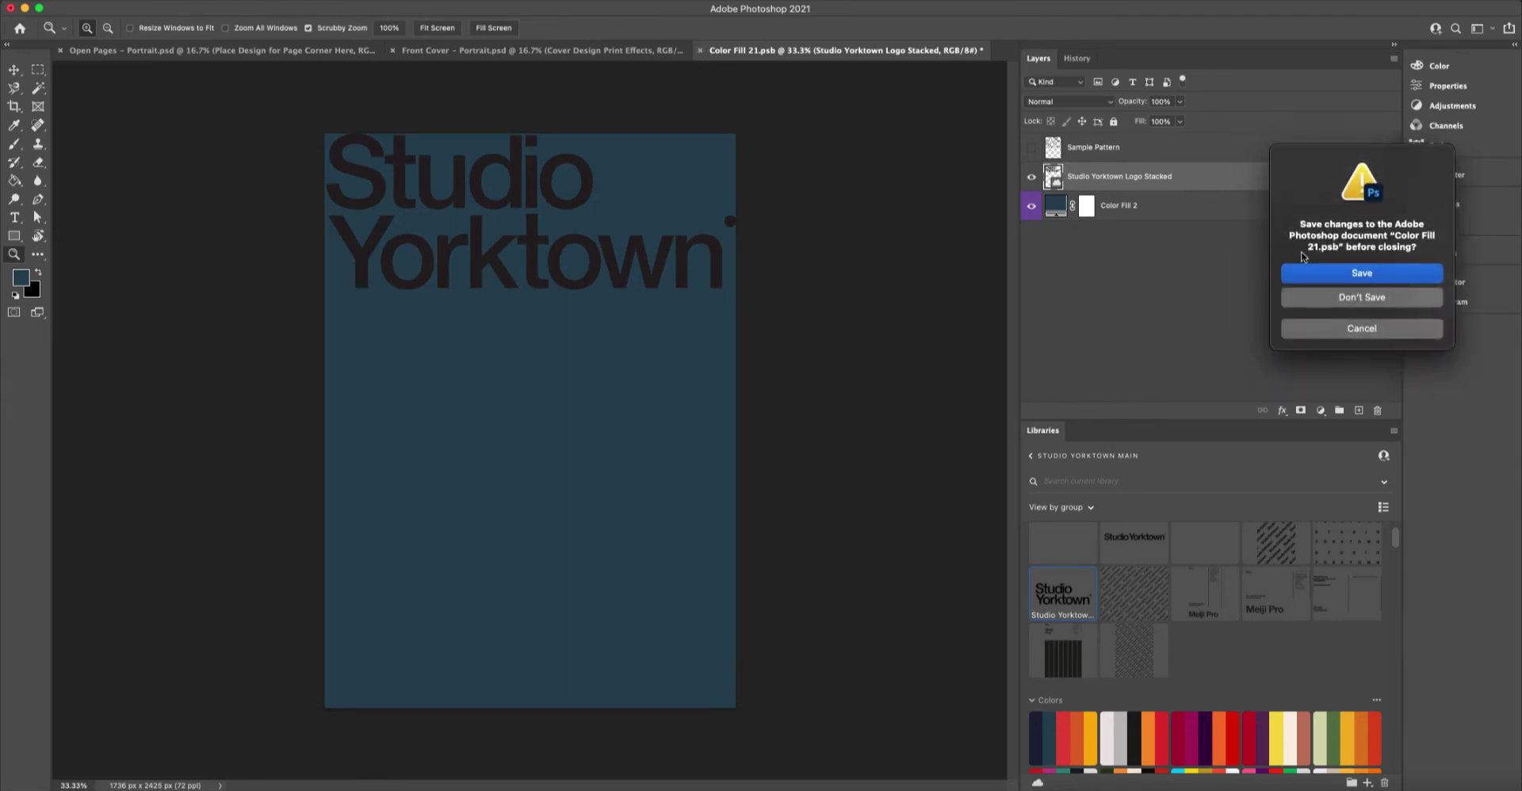
left_click(1333, 334)
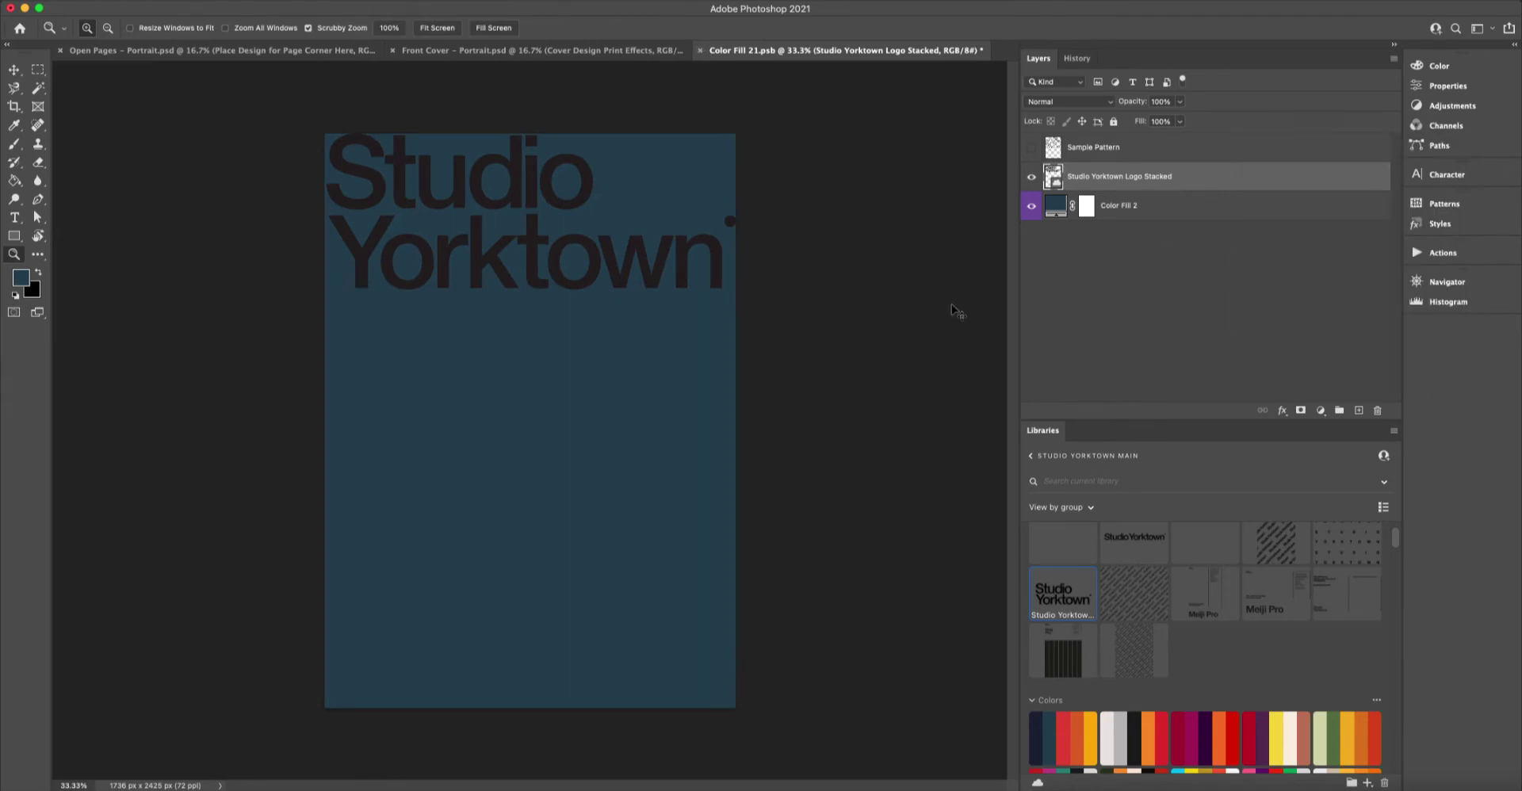
key("super+i")
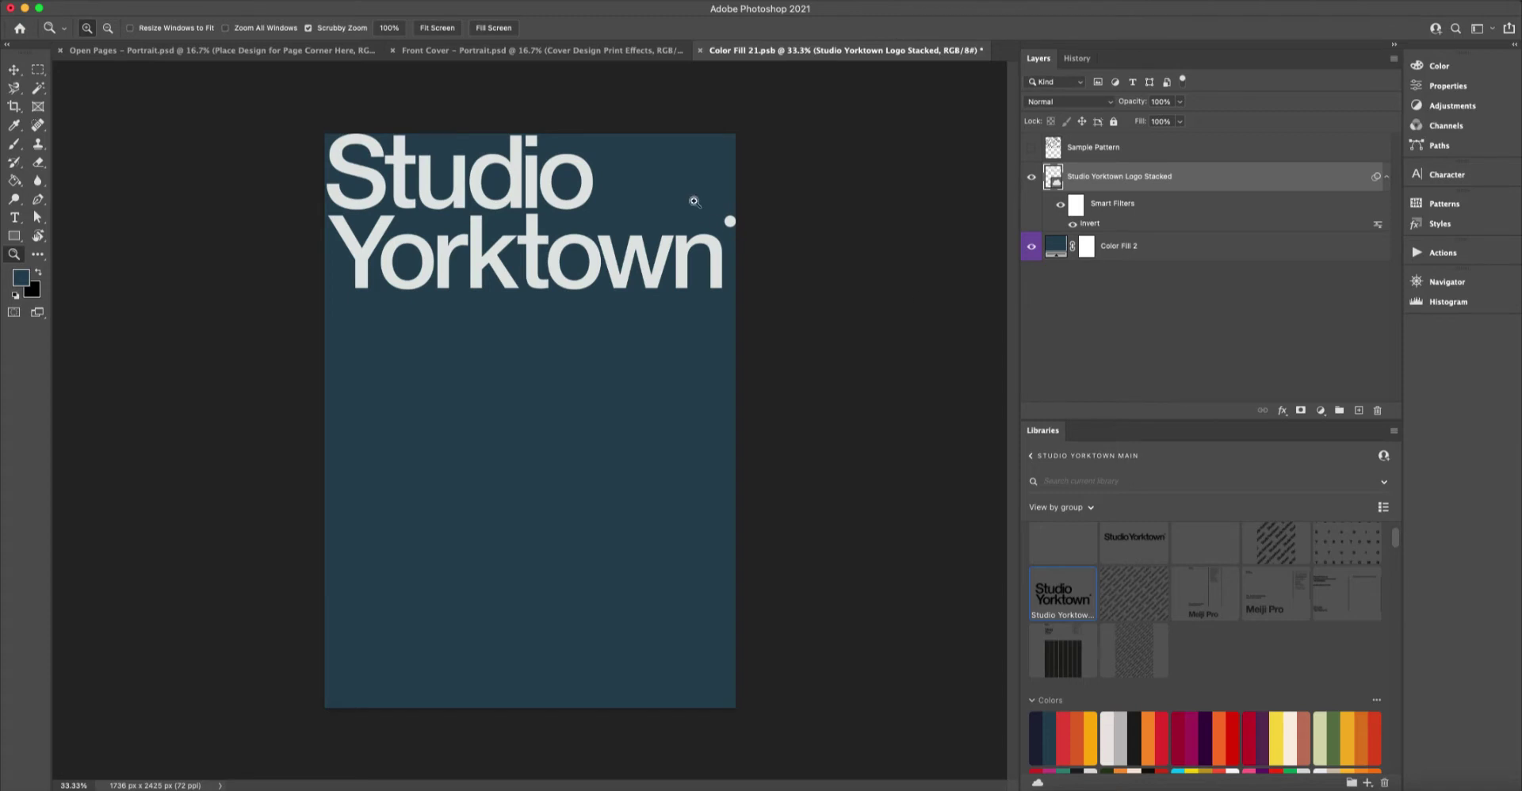
left_click(700, 51)
left_click(1363, 273)
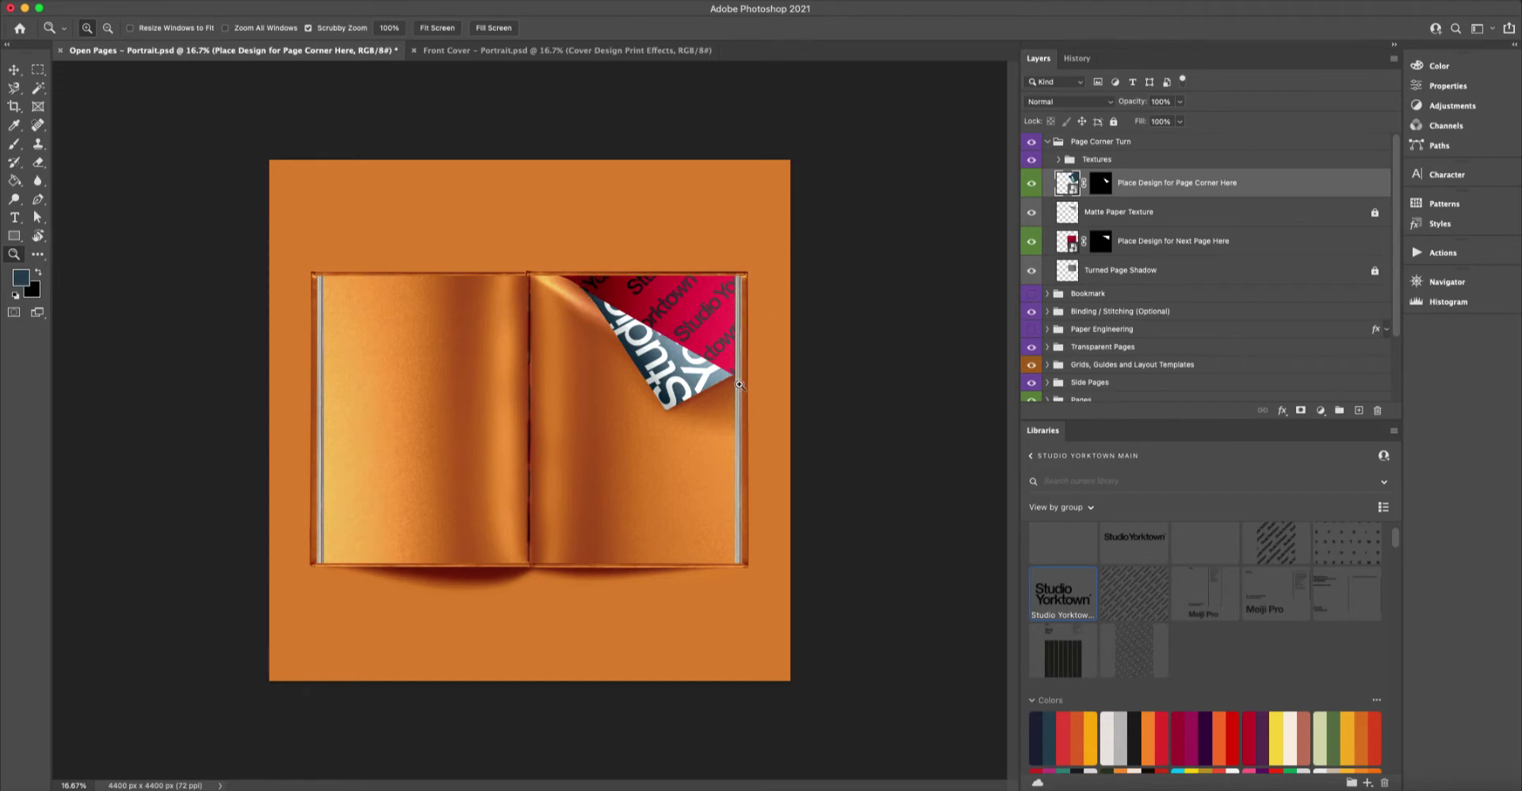
Collapse and hide the Page Corner Turn group, and make the Bookmark group visible.
left_click(1058, 160)
left_click(1047, 143)
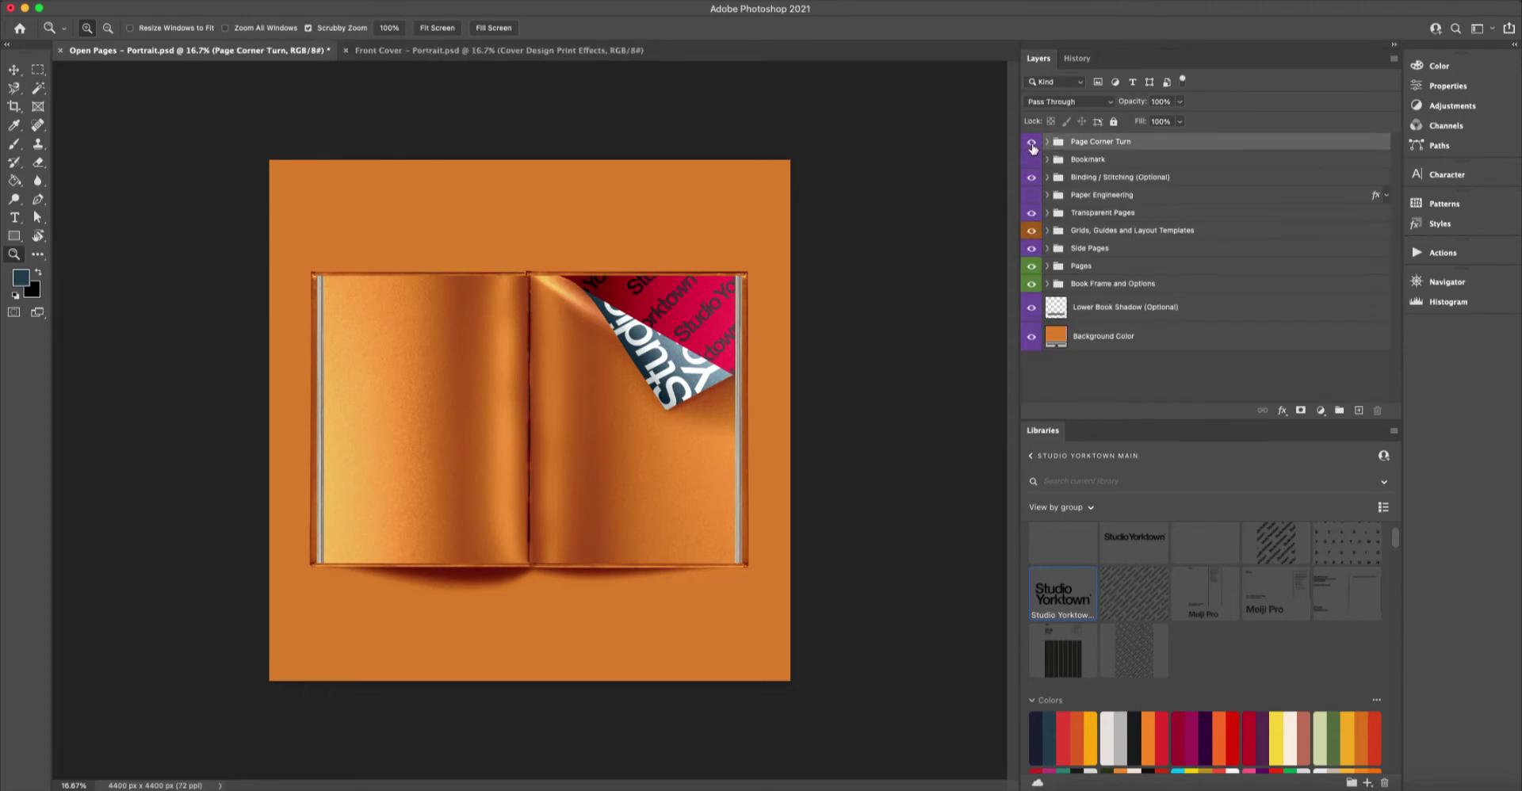
left_click(1031, 144)
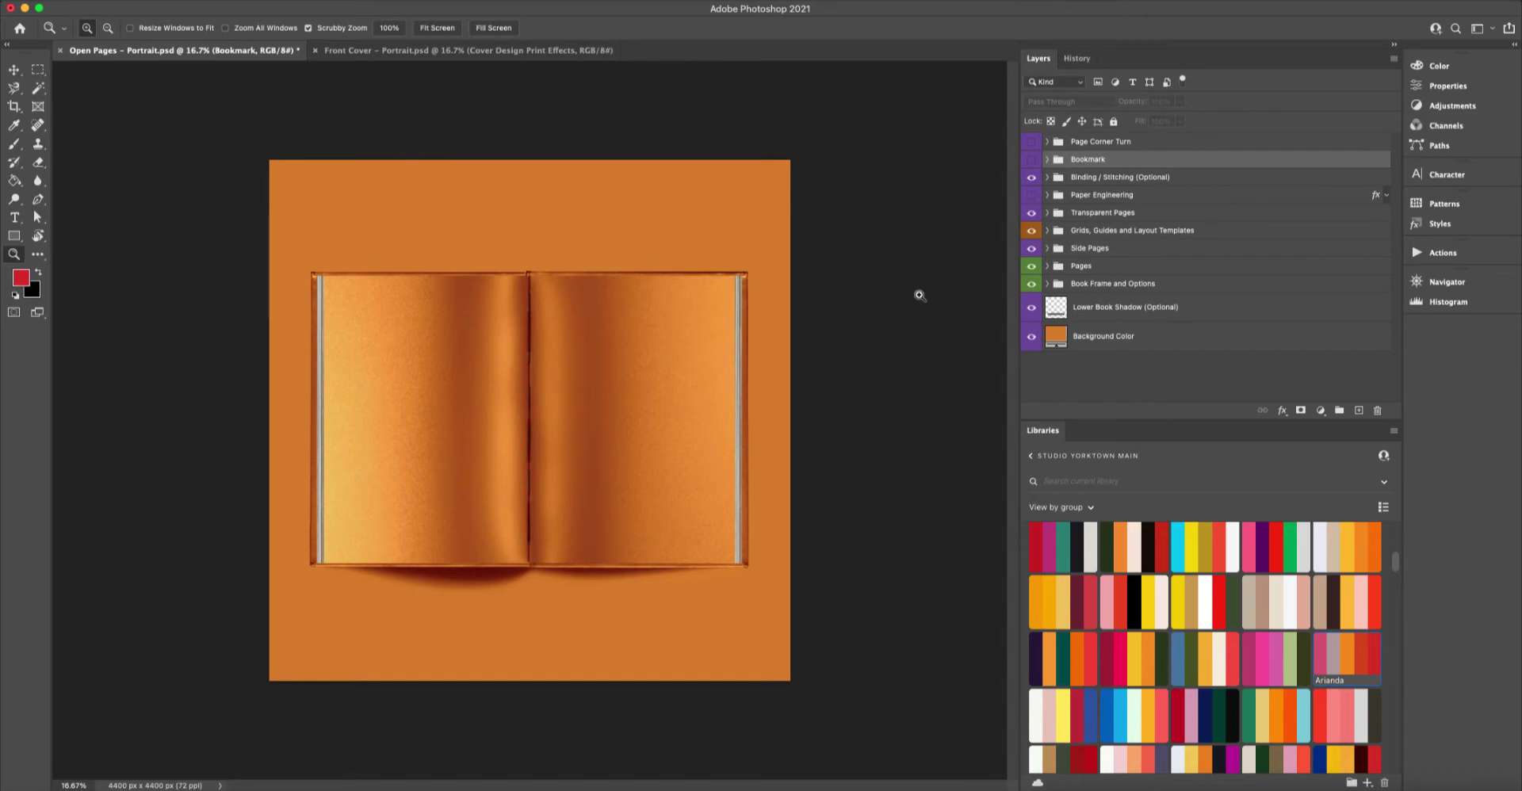
left_click(1032, 161)
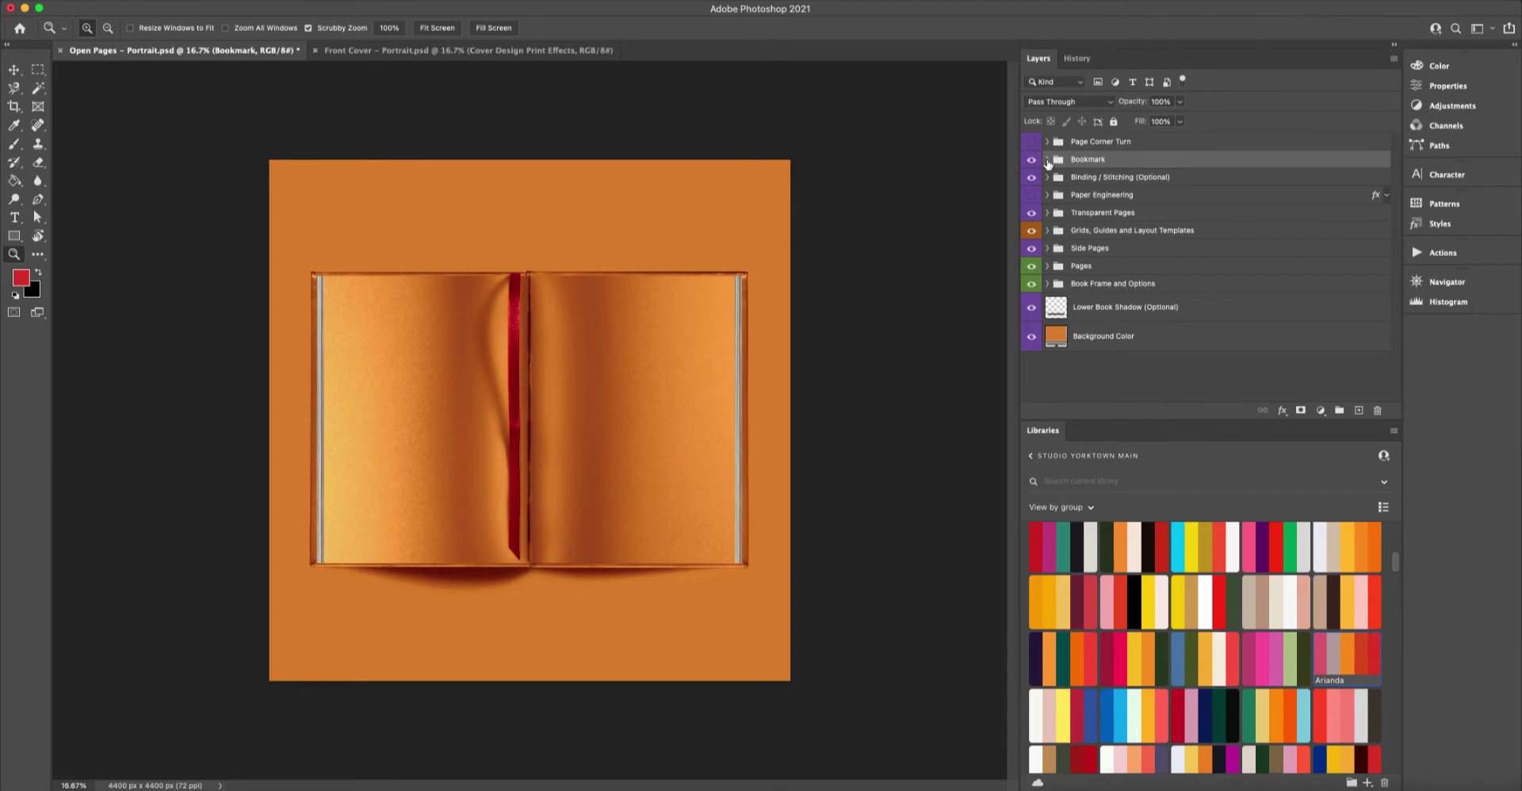
Expand the Bookmark group, select the Bookmark Color layer, and try green 29d942 as its fill without applying it.
left_click(1047, 160)
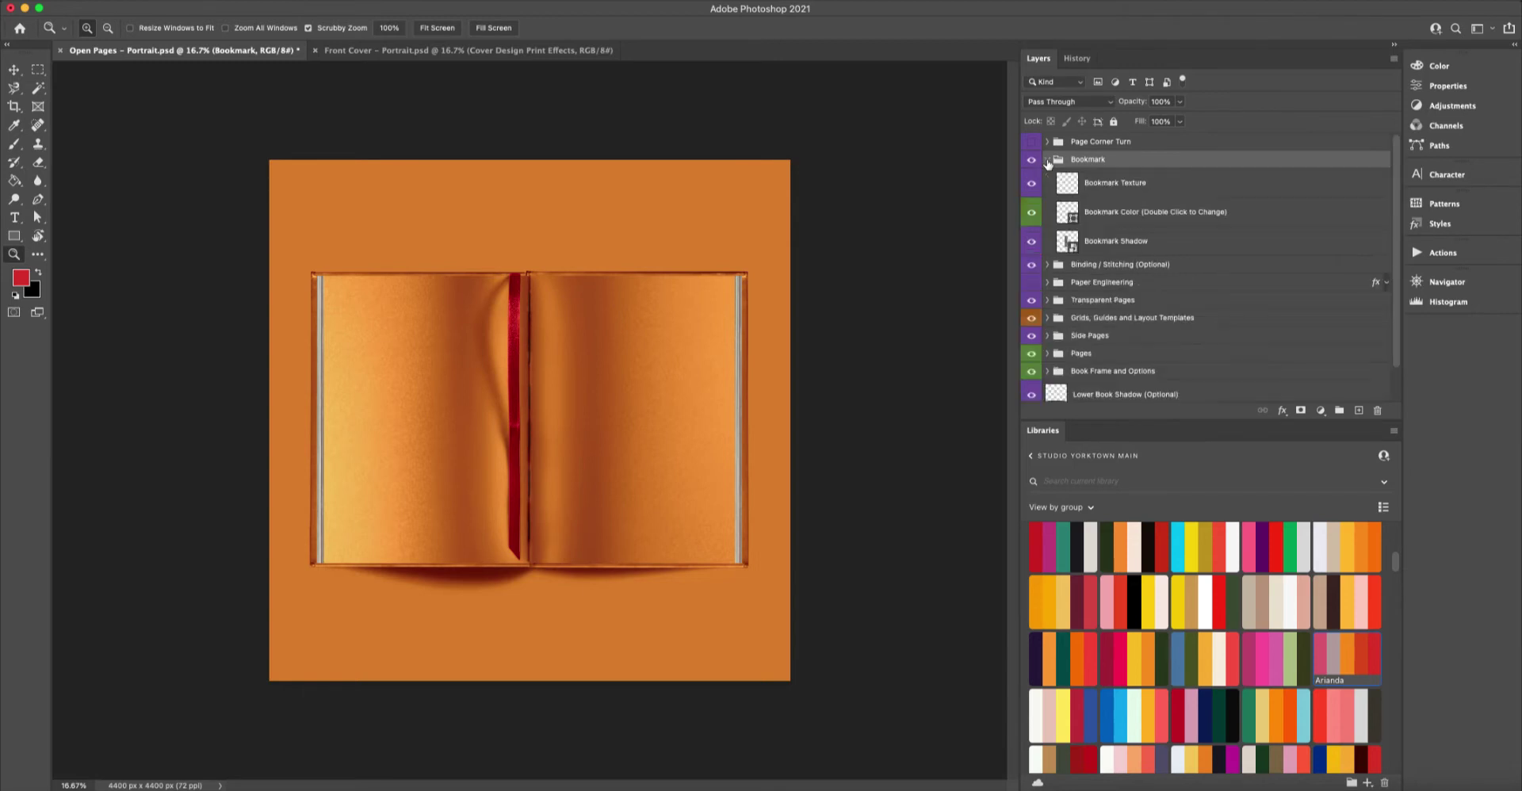
double_click(1063, 212)
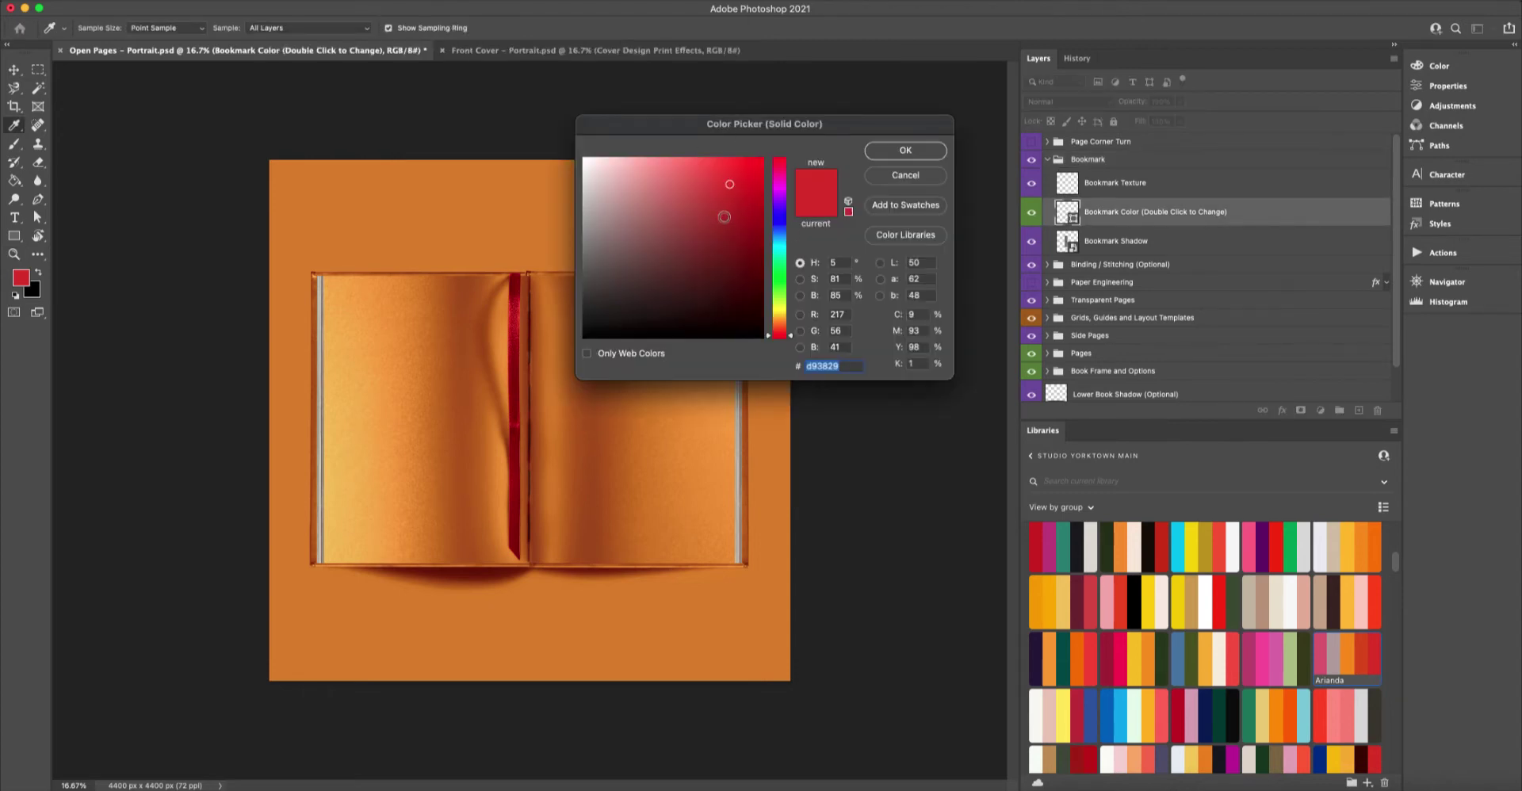
left_click_drag(826, 133, 836, 178)
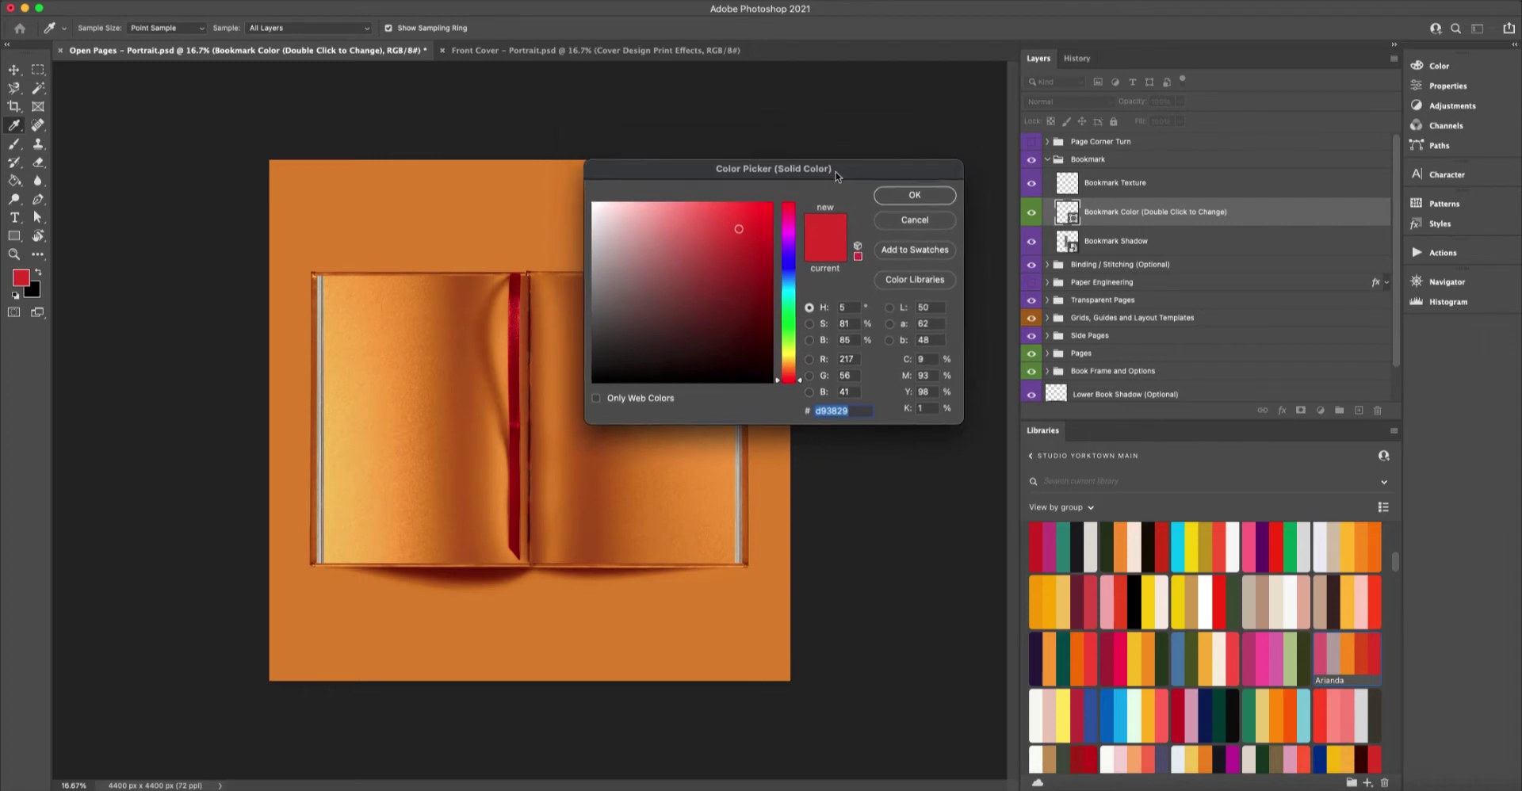
left_click_drag(789, 376, 788, 319)
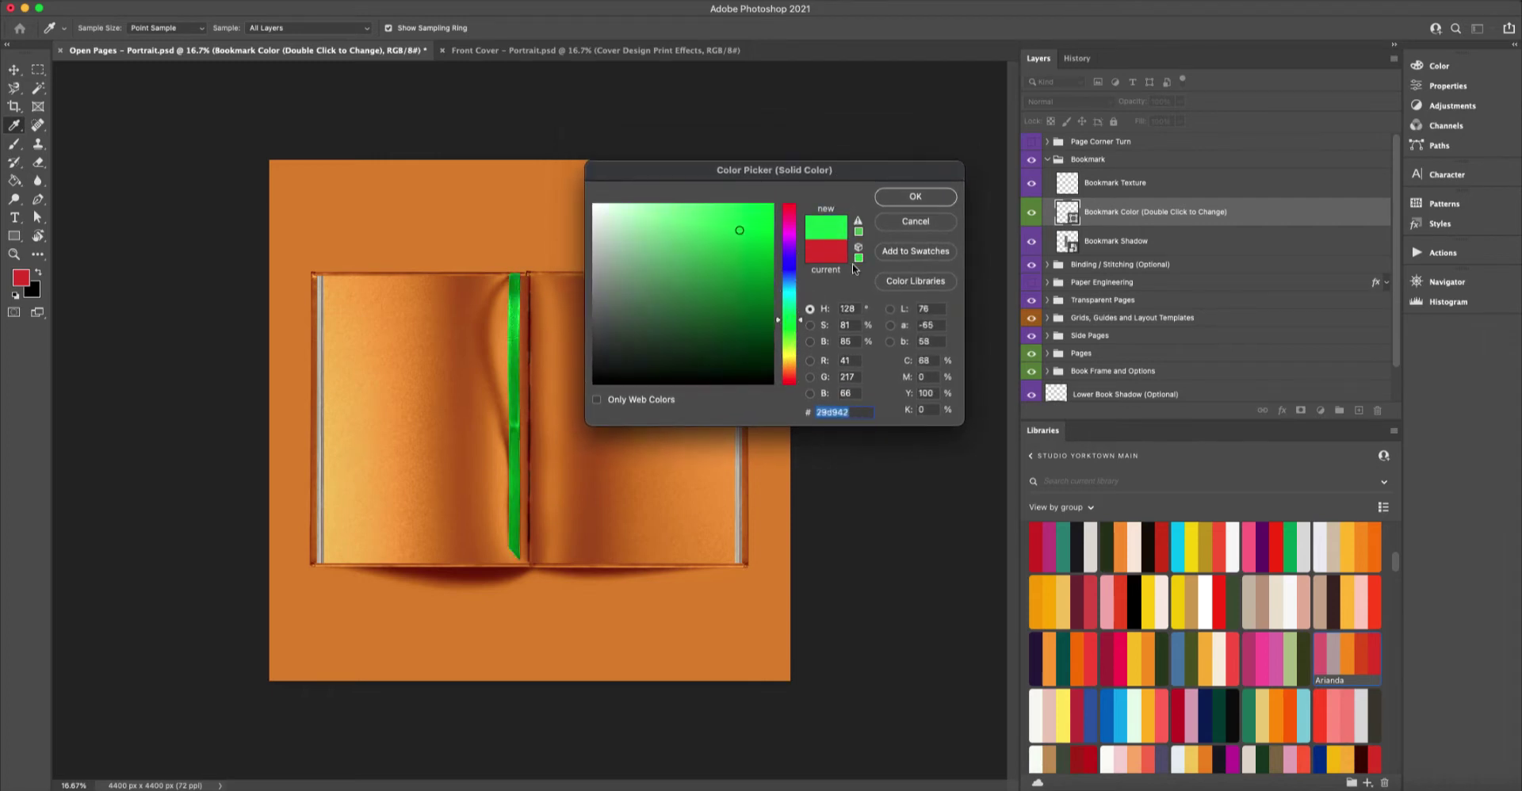
left_click(915, 222)
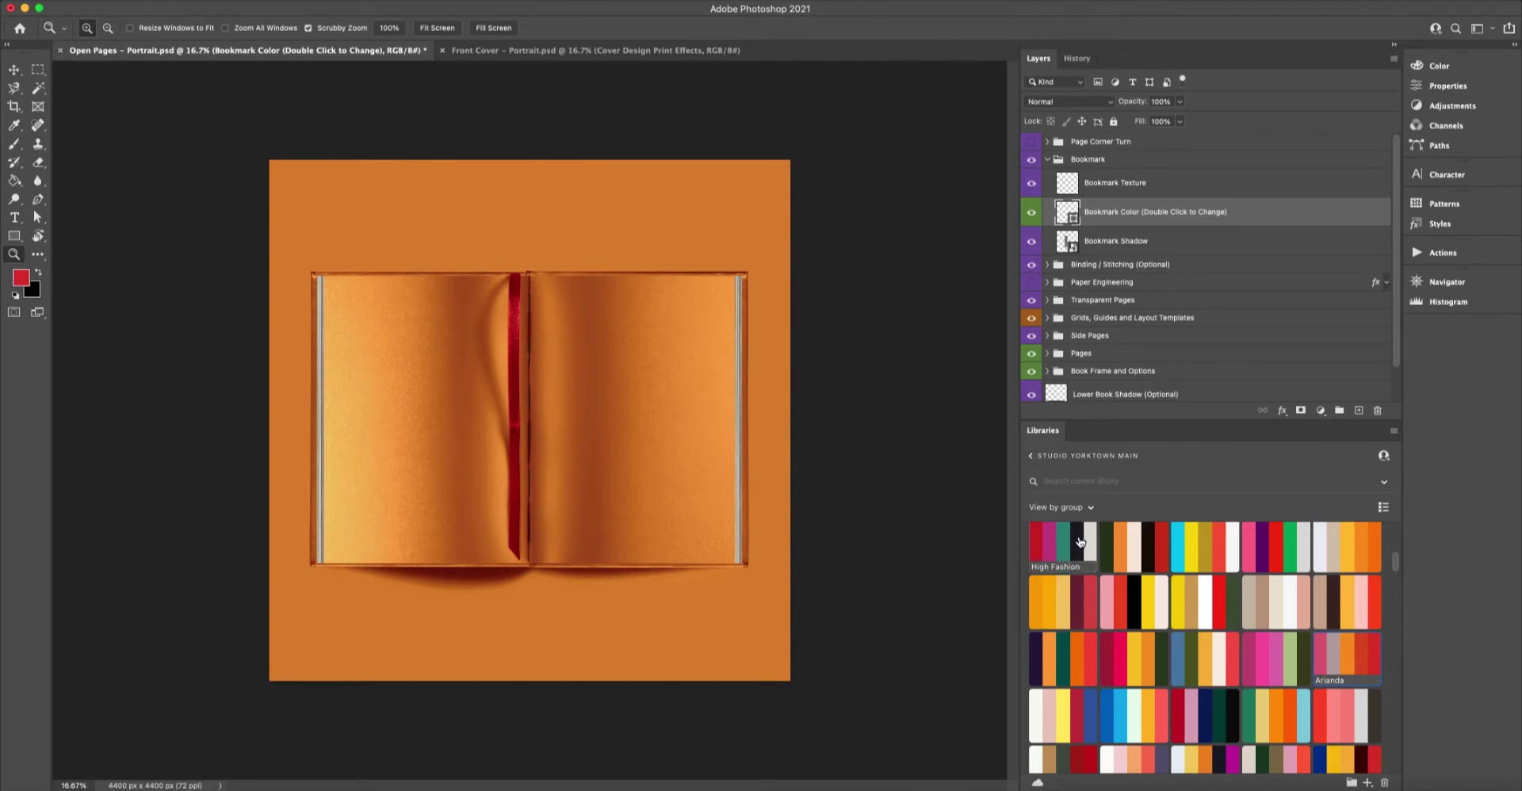
Try several library swatches on the bookmark, including Sunflower red, High Fashion red and the navy blue from Exquisse.
scroll(1171, 579, "down", 1)
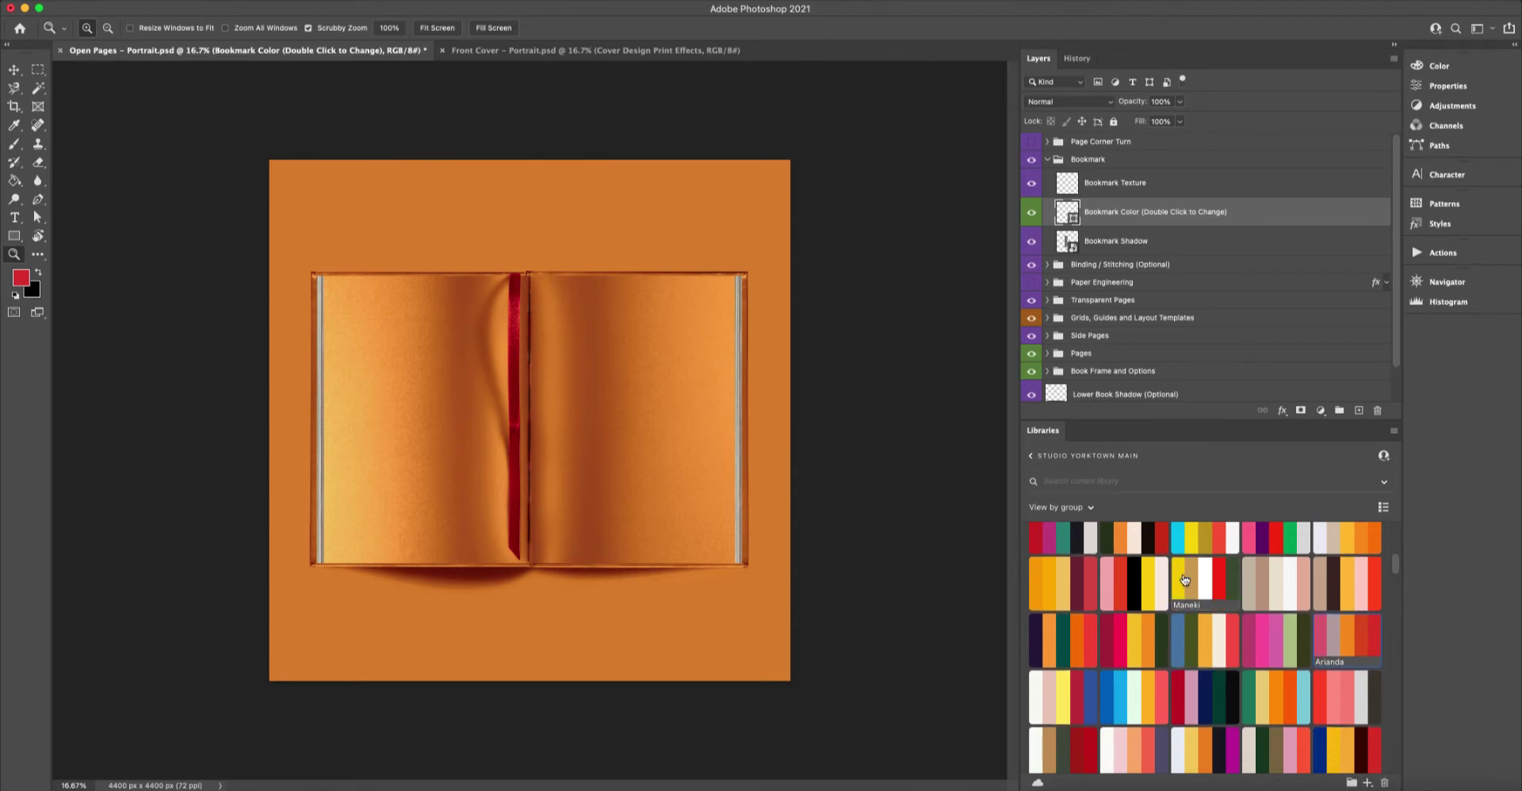
left_click(1162, 587)
left_click(1122, 584)
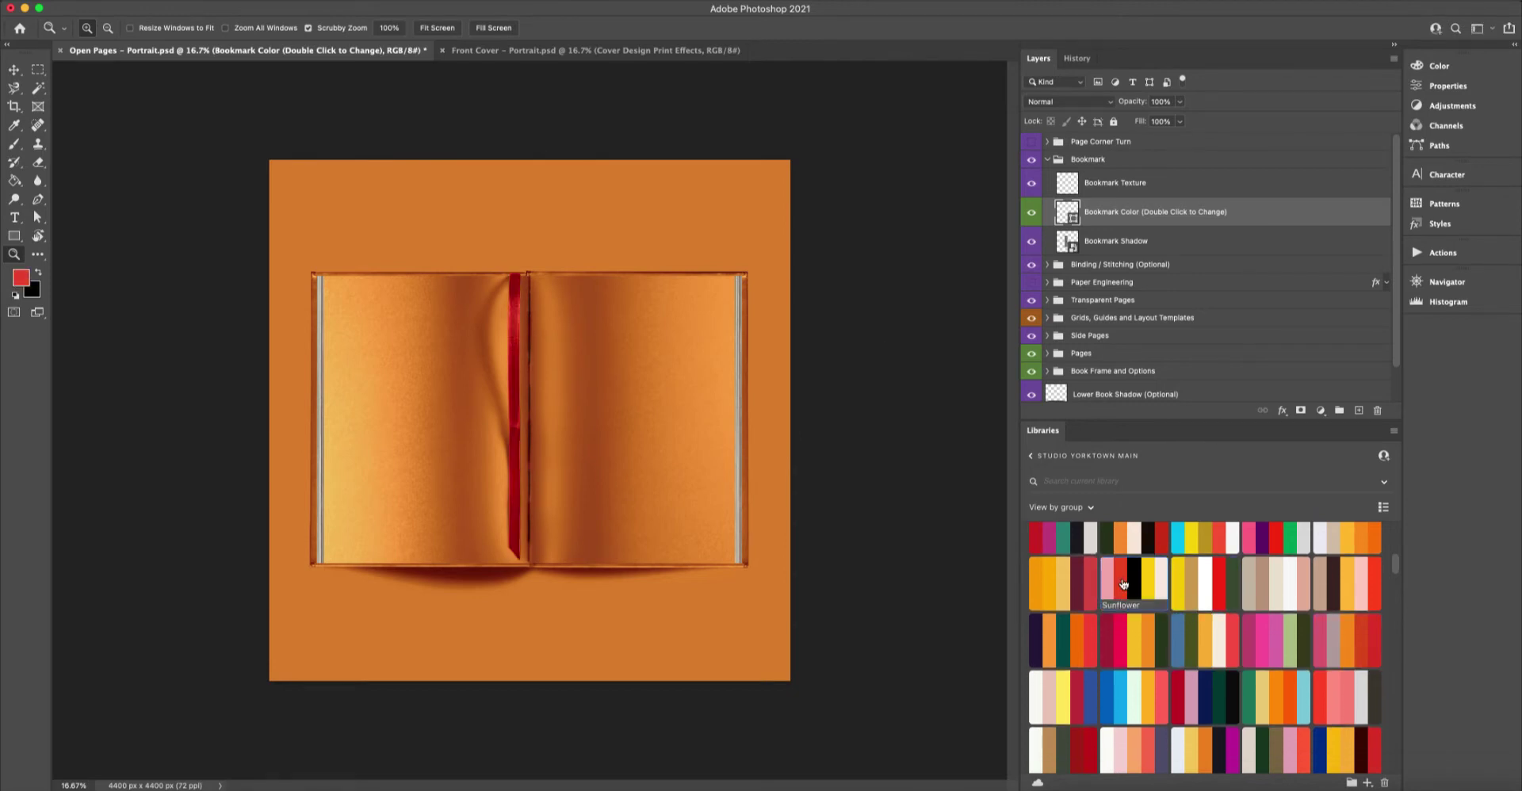
left_click(1039, 582)
left_click(1039, 538)
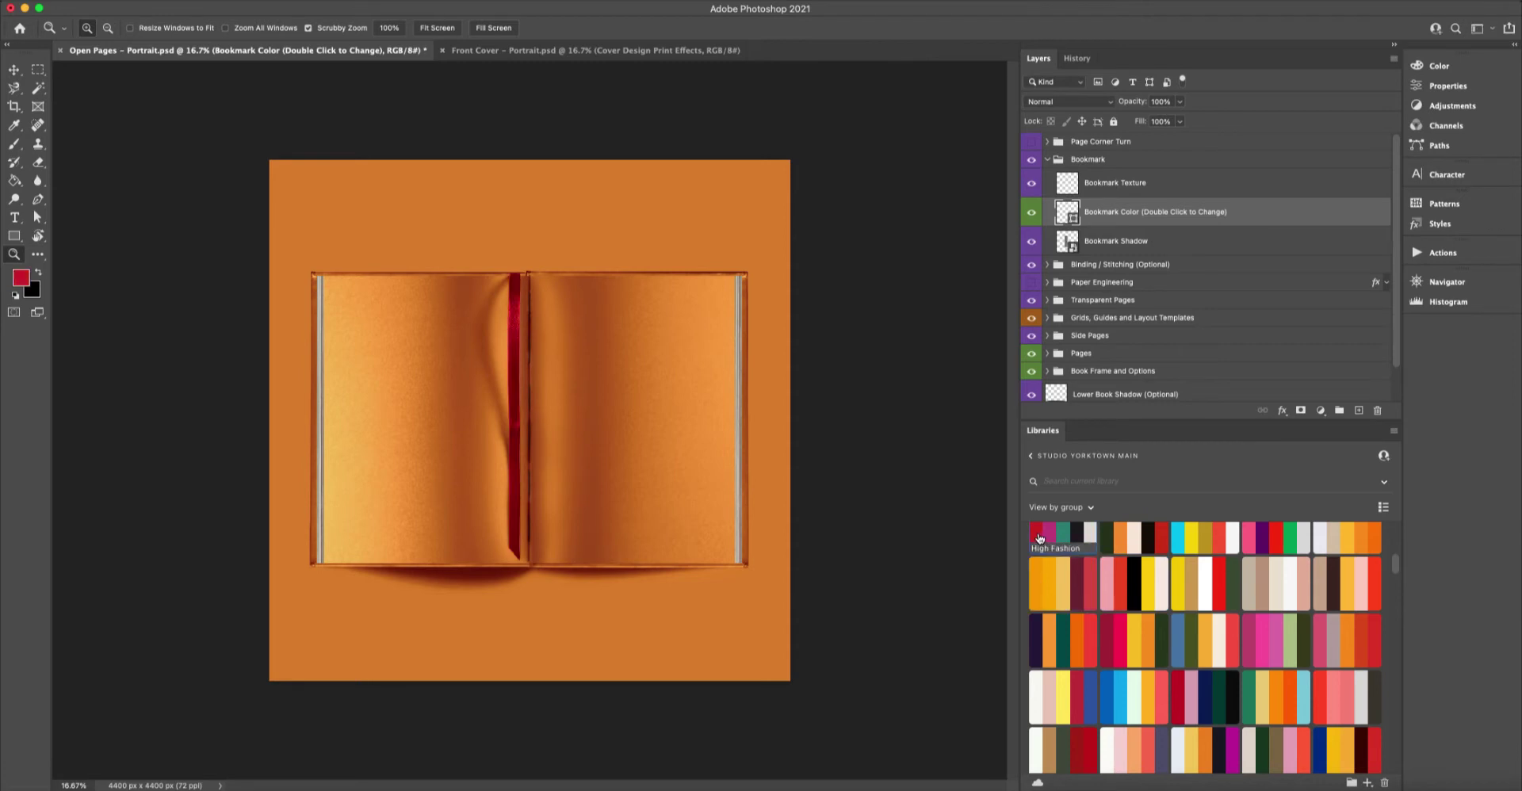
left_click(1260, 643)
left_click(1210, 705)
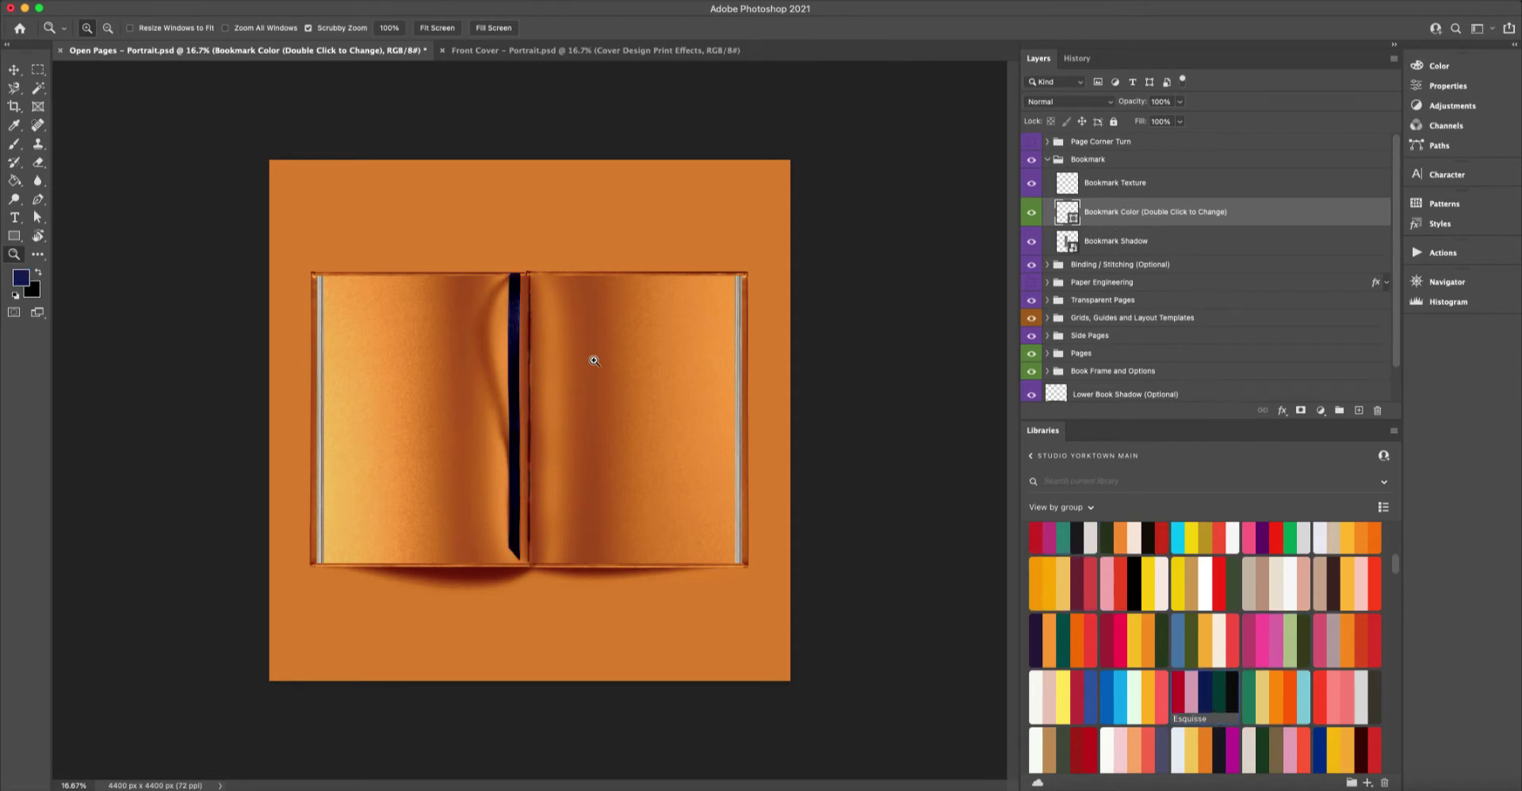
Inspect the ribbon texture up close while trying Watermelon Ice light blue, Okage red, Exquisse crimson and Sunflower red on it.
left_click(510, 319)
left_click(510, 319)
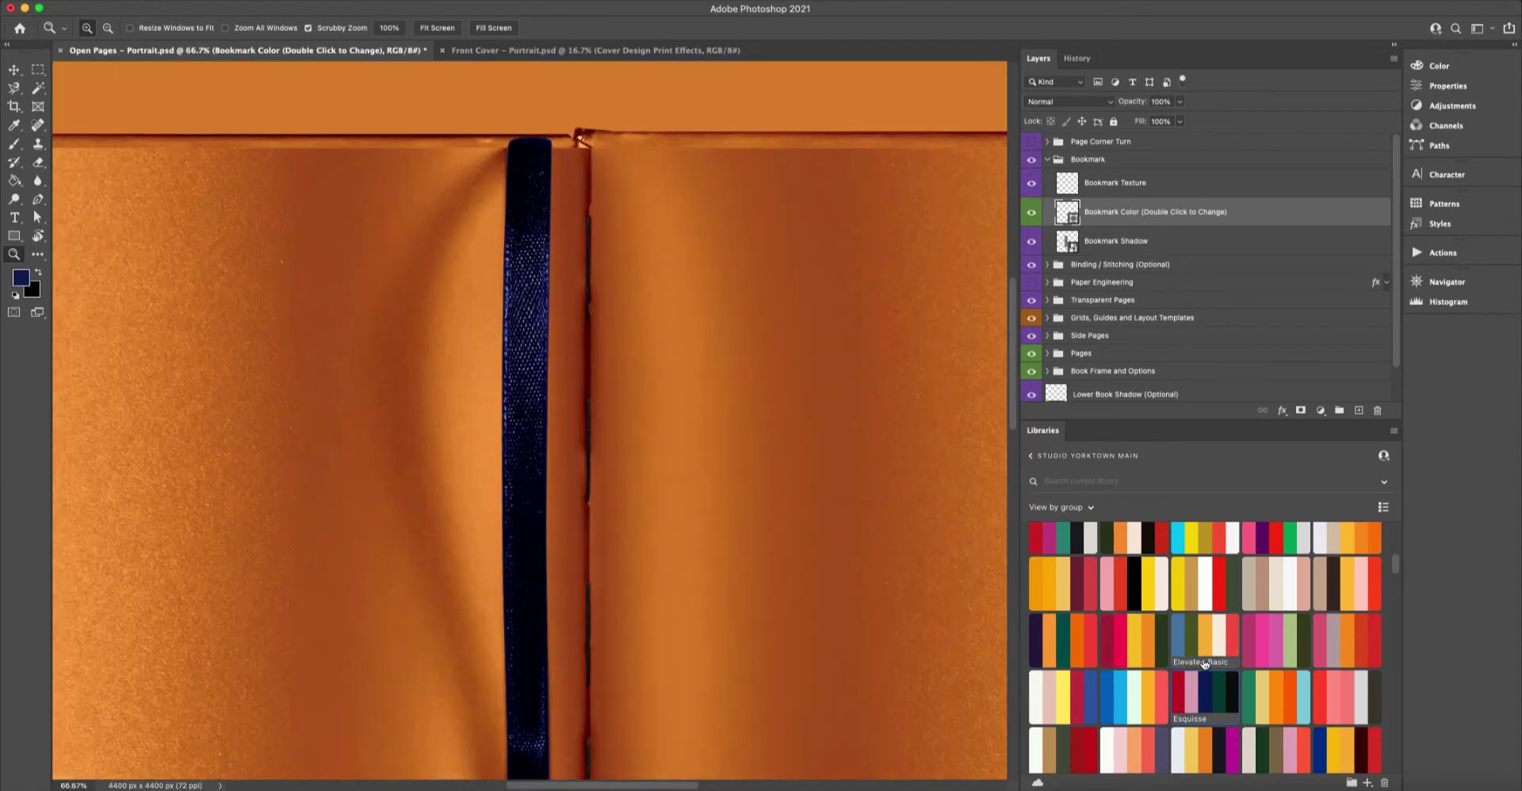
left_click(1302, 694)
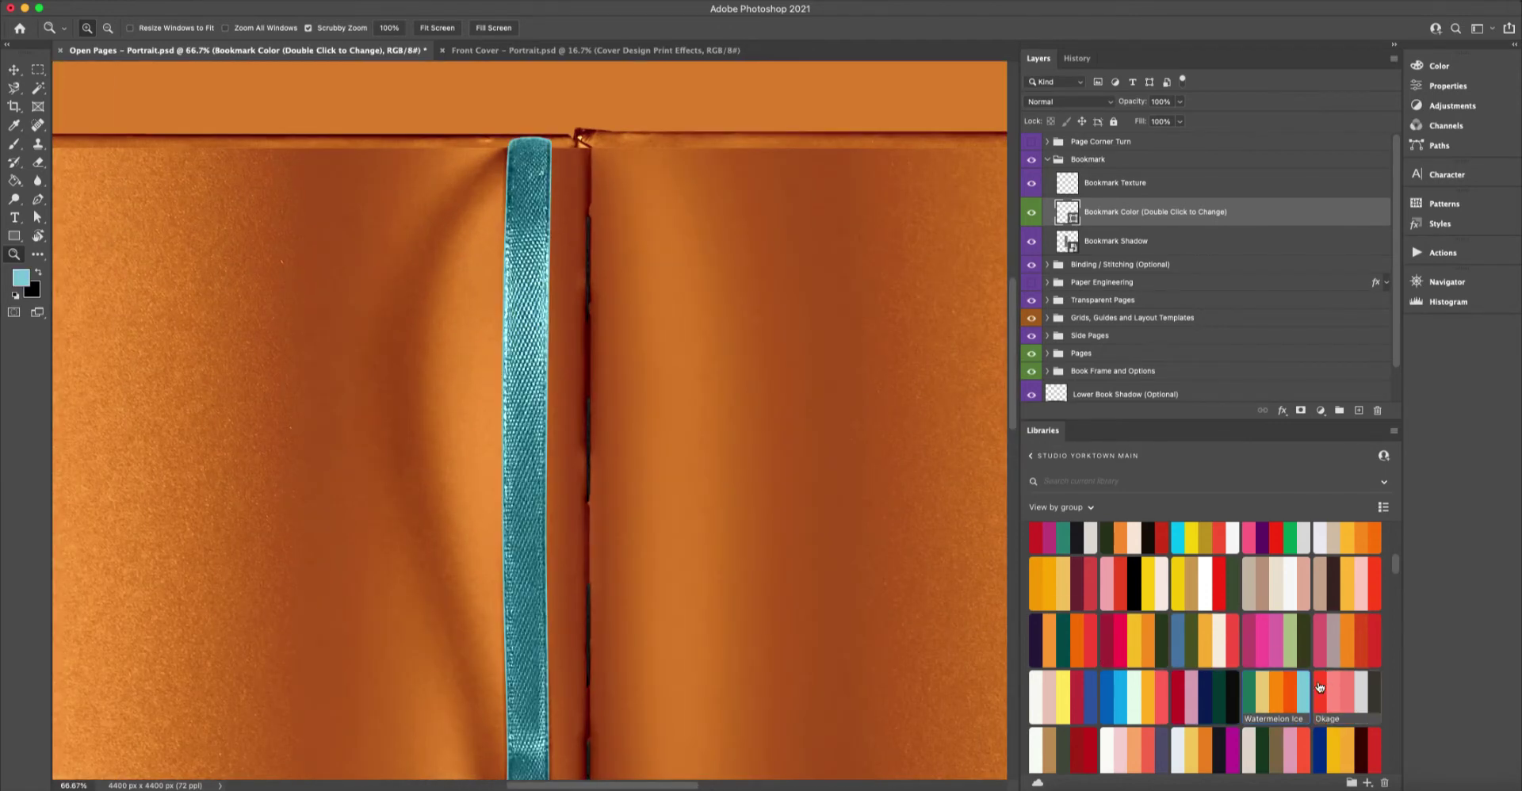
left_click(1322, 682)
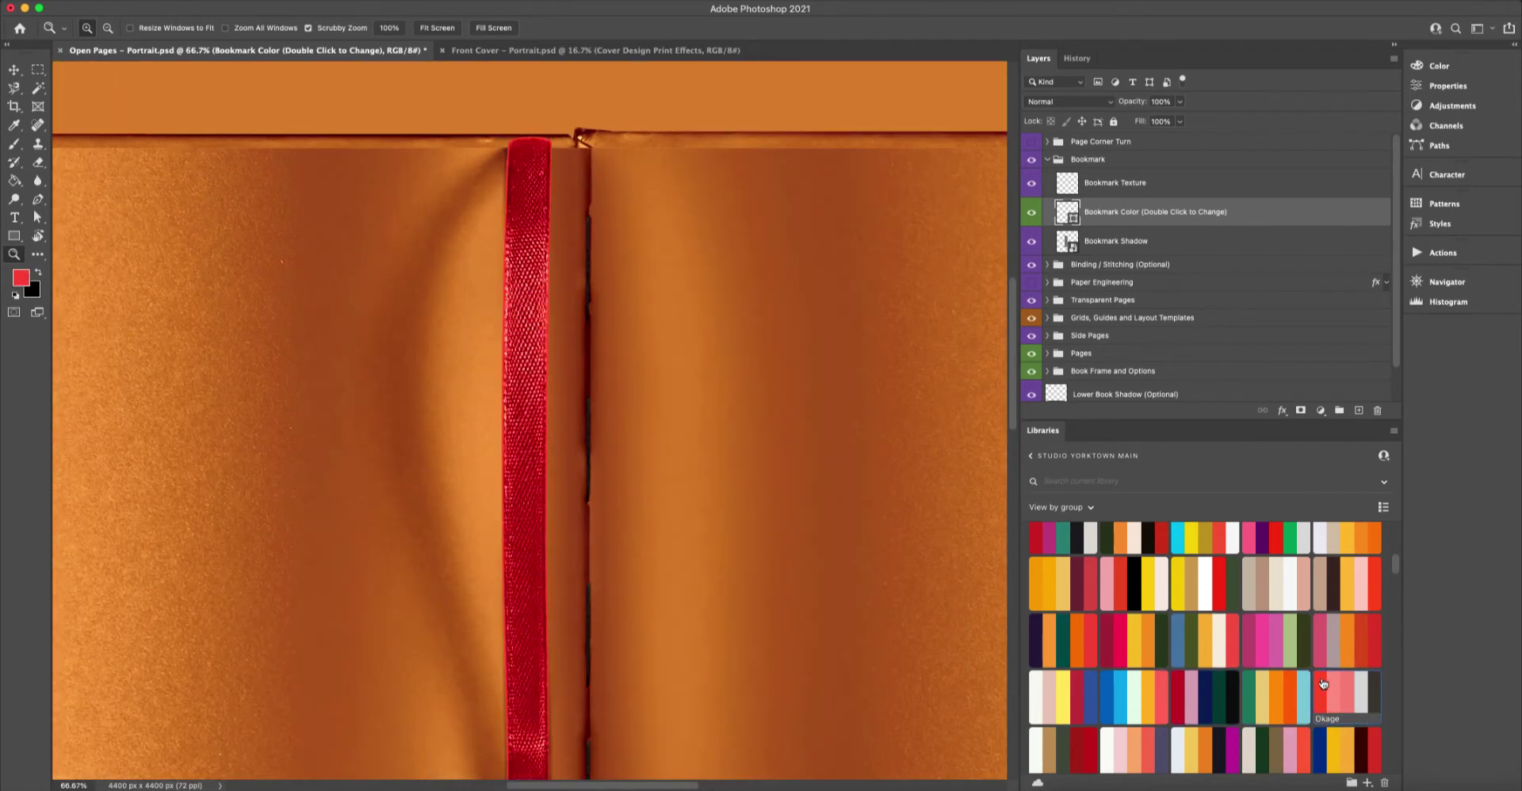
left_click(1180, 700)
left_click(1120, 574)
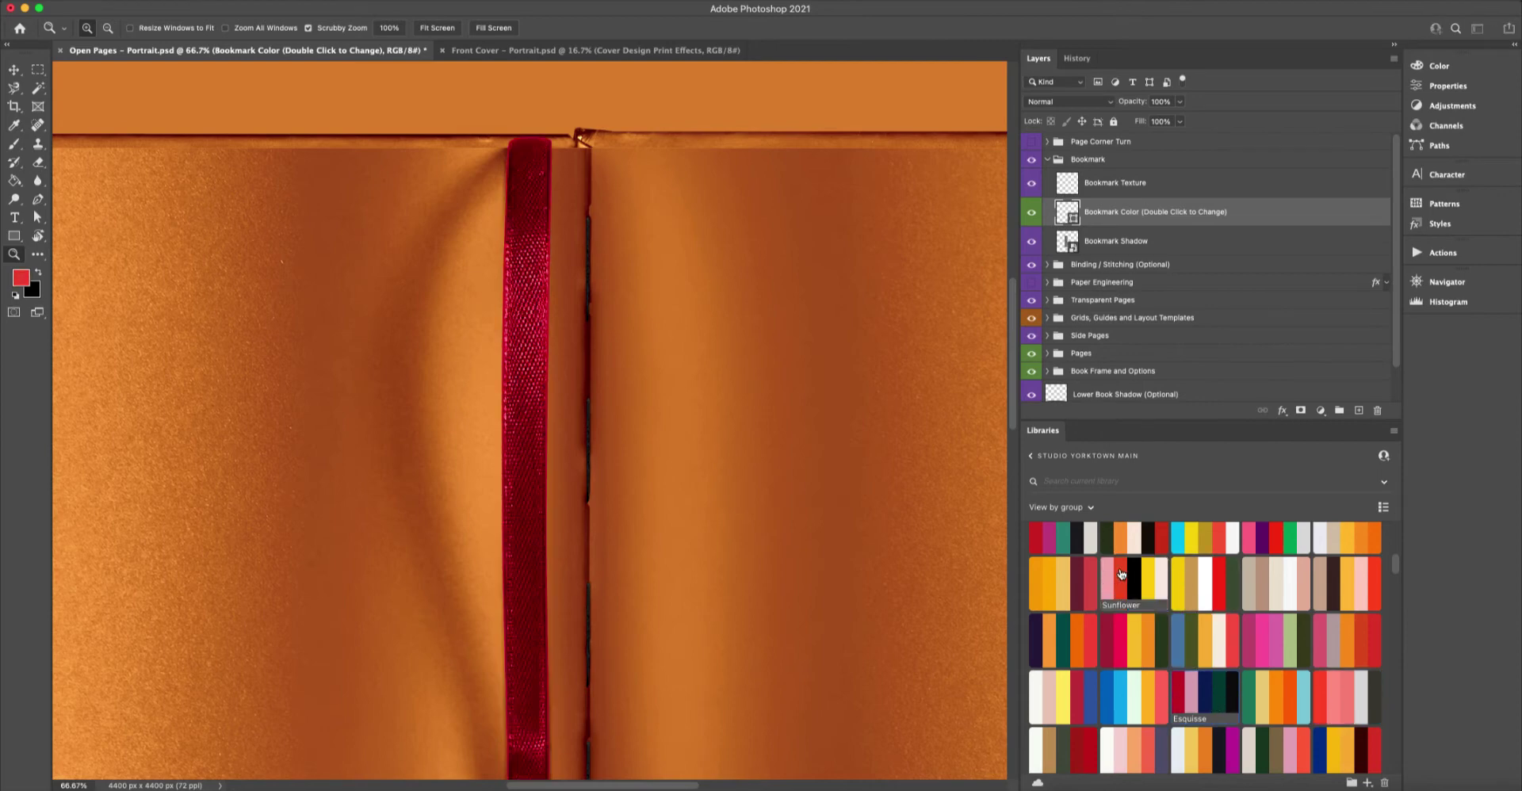
Recolor the bookmark with the red swatch from the High Fashion palette and view the whole book.
left_click(1036, 539)
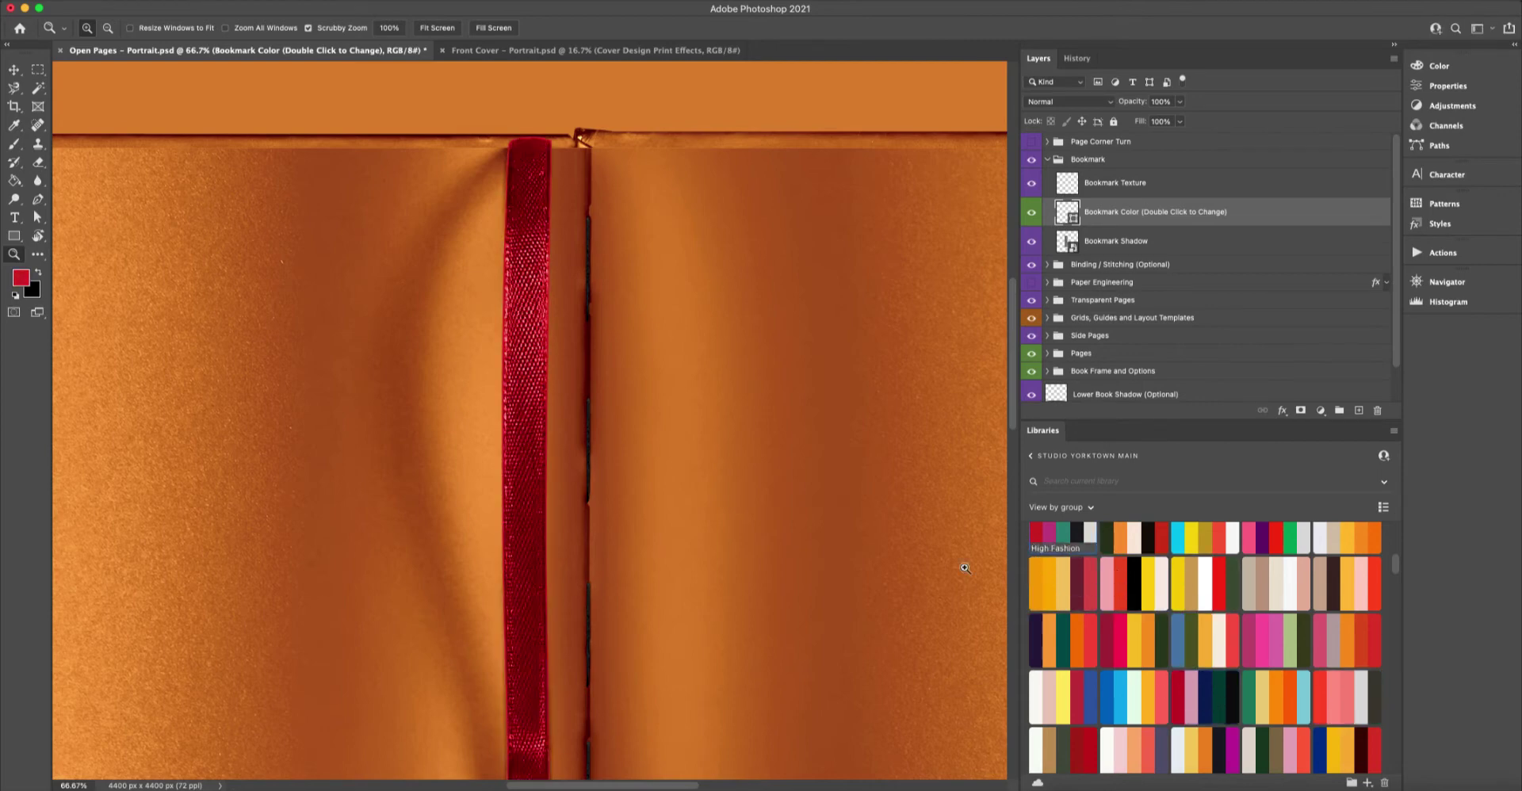
left_click_drag(965, 568, 782, 479)
left_click_drag(893, 601, 773, 468)
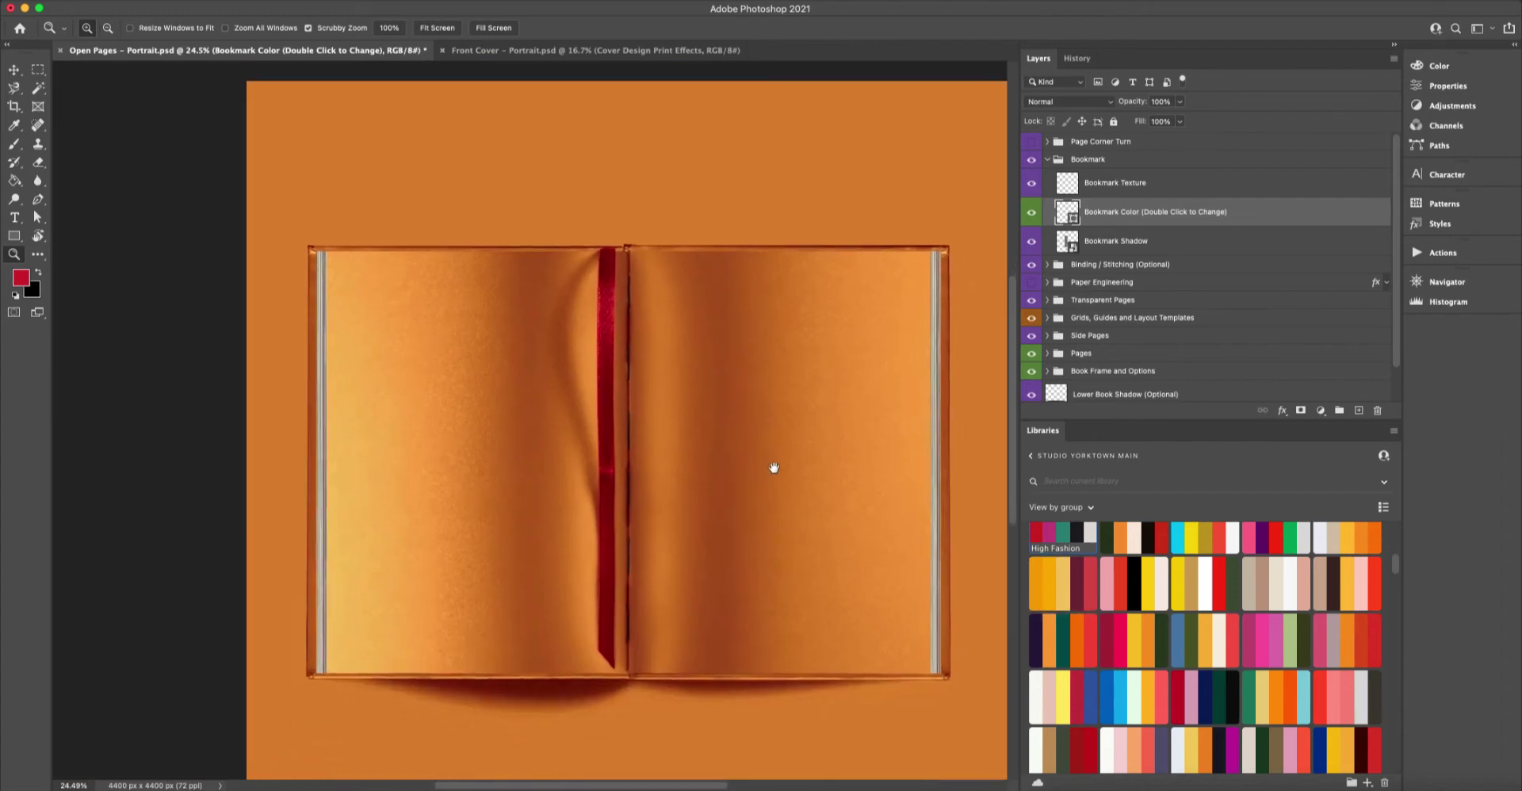
Collapse the Bookmark group and try shifting the bookmark ribbon slightly with the Move tool.
left_click(1048, 161)
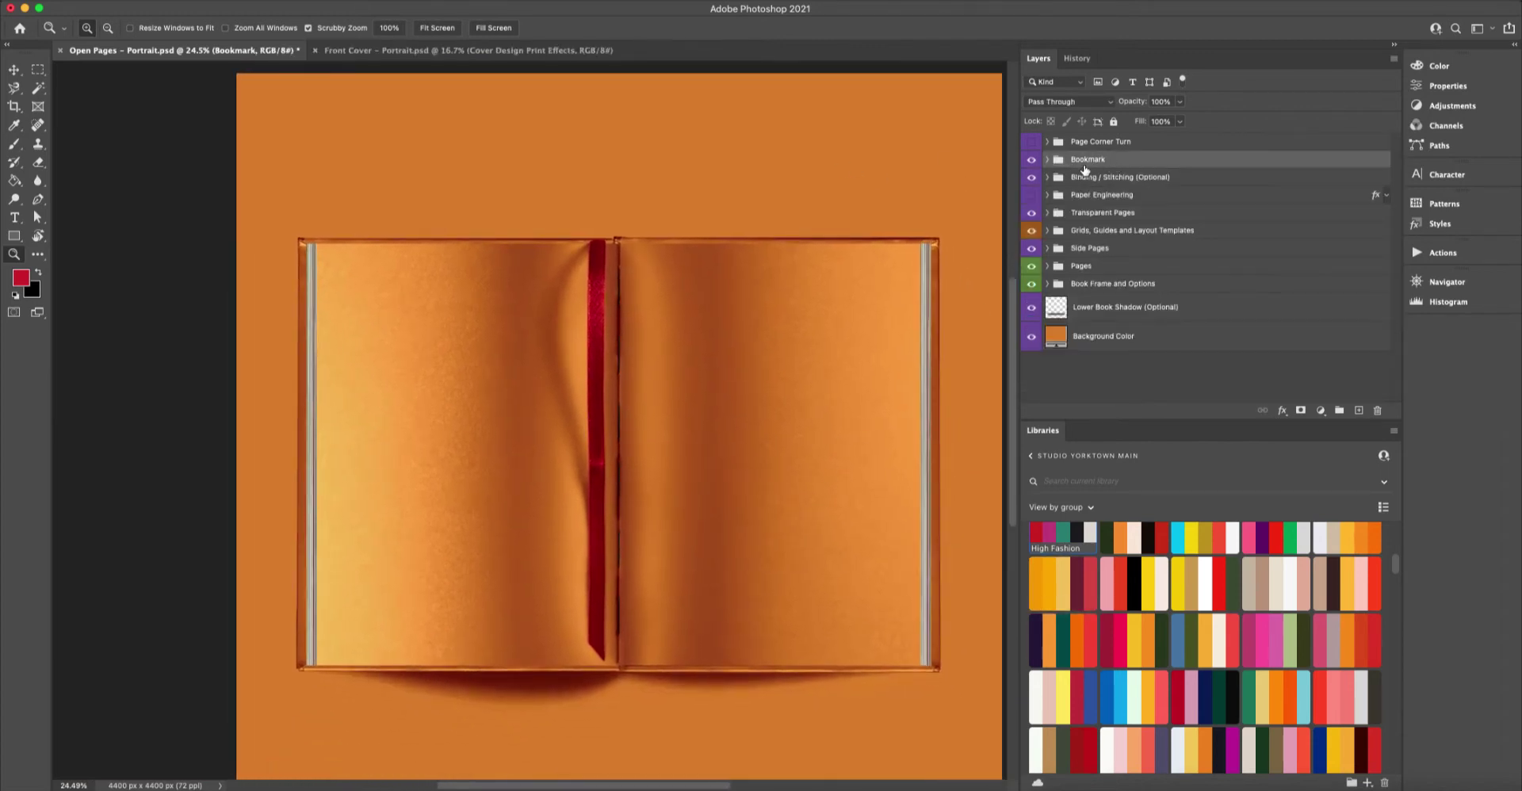
key("v")
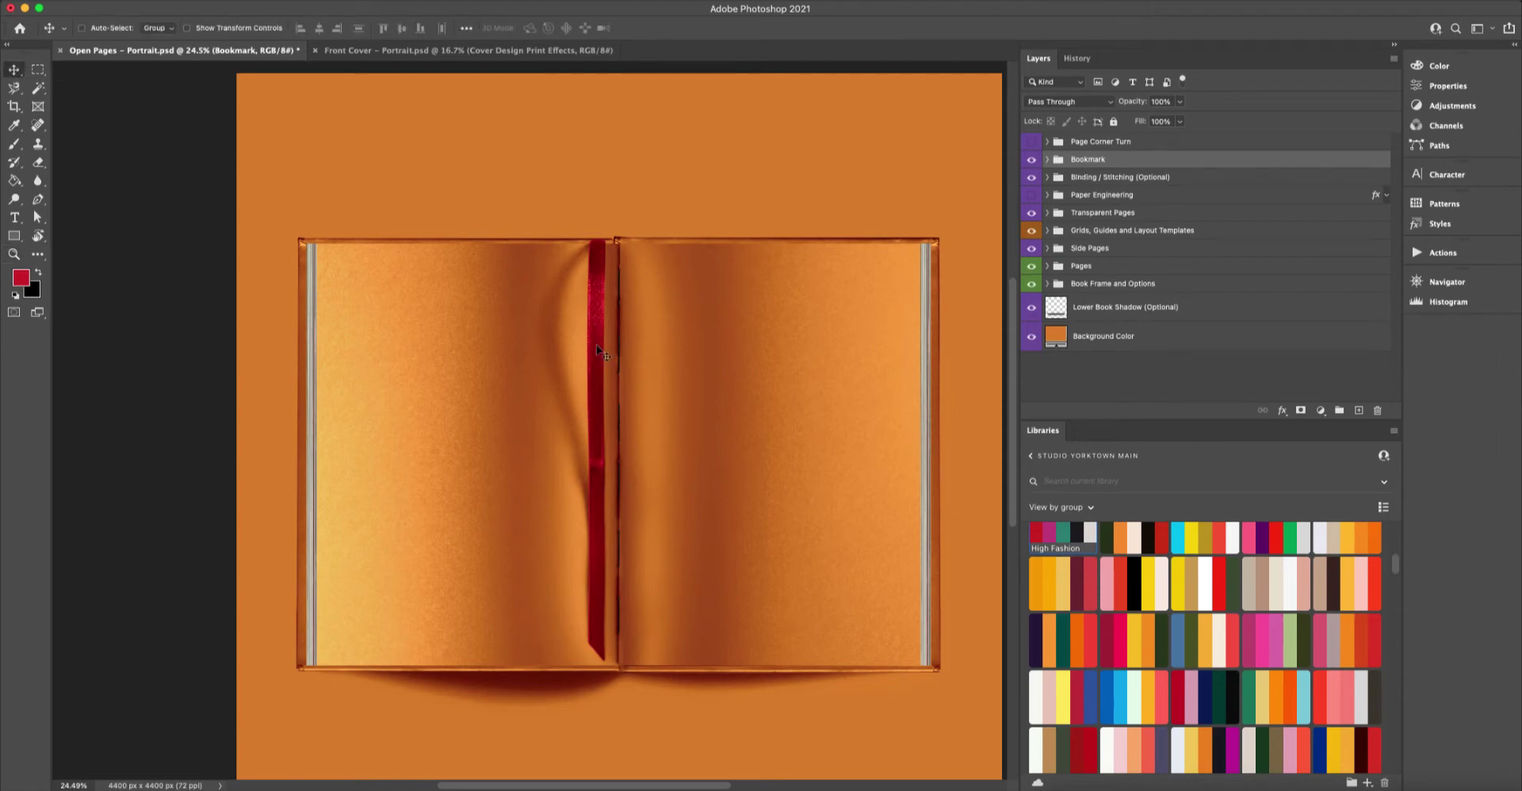
mouse_move(604, 354)
left_mouse_down()
mouse_move(538, 350)
mouse_move(759, 357)
mouse_move(561, 356)
mouse_move(652, 356)
mouse_move(564, 357)
mouse_move(612, 354)
mouse_move(597, 356)
left_mouse_up()
Toggle the Bookmark group's visibility to compare the book with and without the ribbon, leaving the group hidden.
left_click(1031, 160)
left_click(1030, 162)
left_click(1030, 161)
left_click(1030, 162)
left_click(1030, 163)
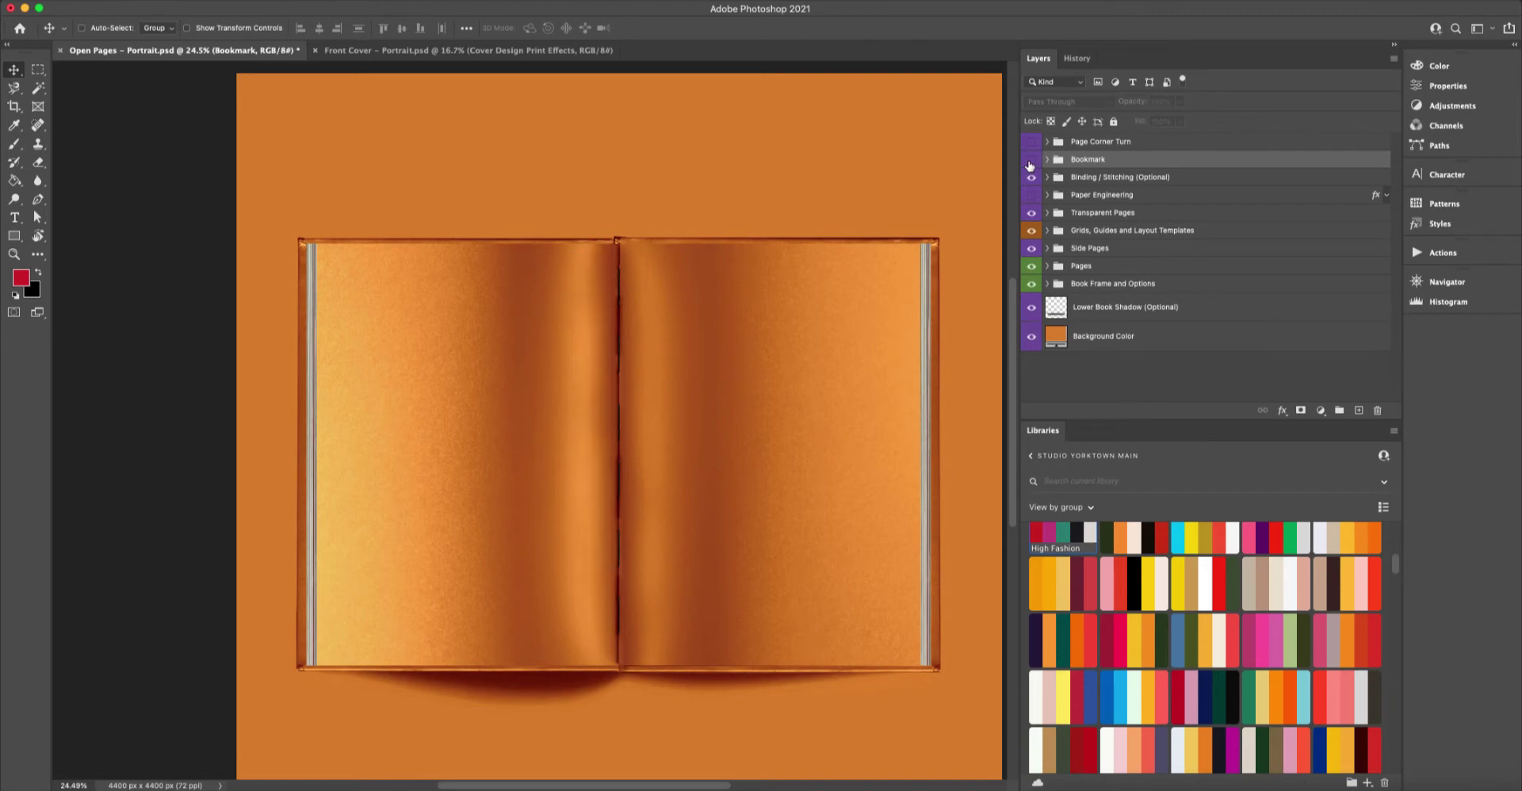
left_click(1030, 162)
left_click(1030, 162)
left_click(1031, 162)
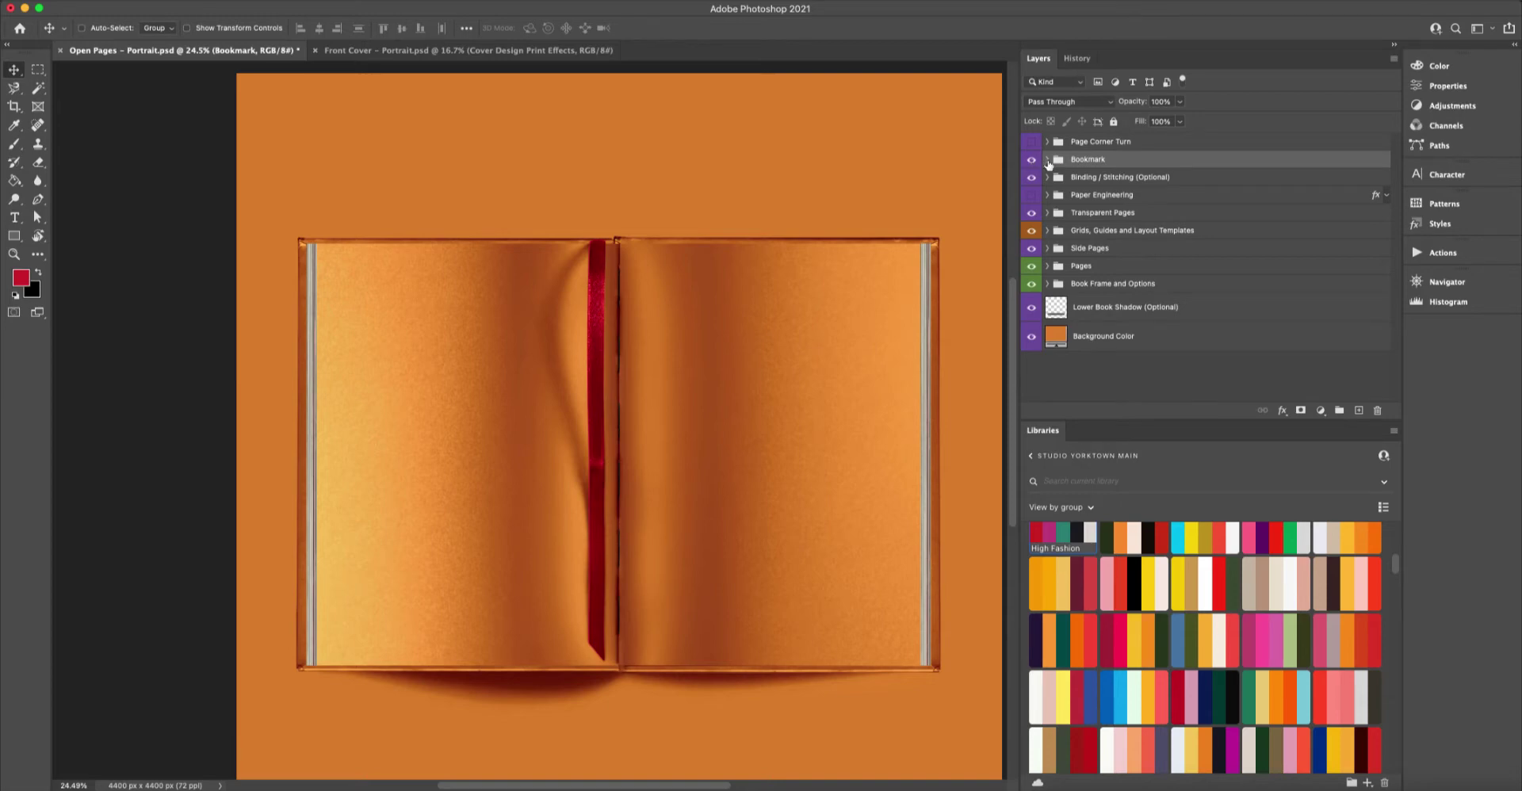
left_click(1032, 162)
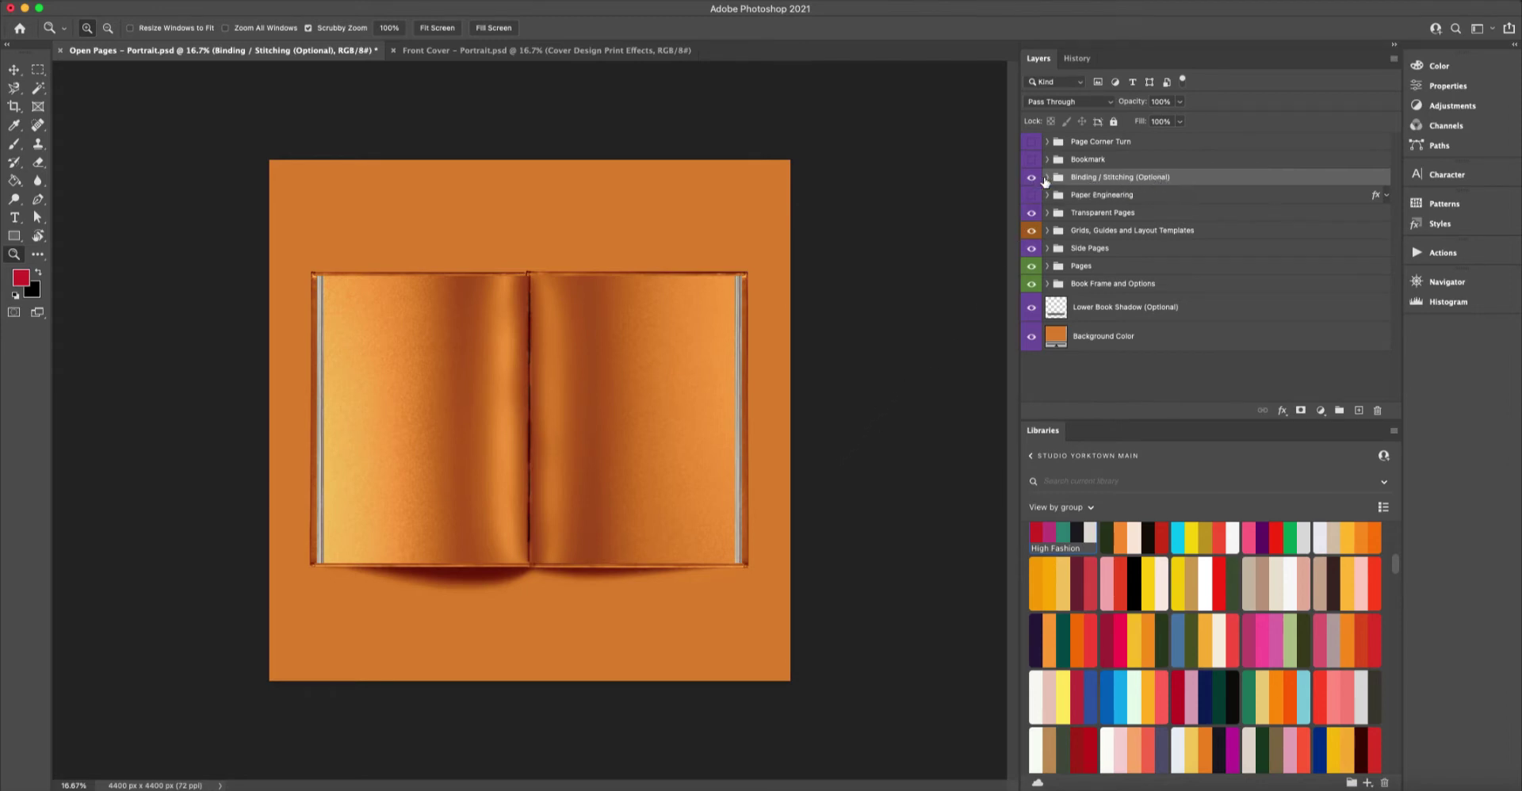
Examine the binding stitches along the book's spine up close at 200% magnification.
left_click(526, 307)
left_click(526, 306)
left_click(526, 306)
left_click(529, 303)
left_click(529, 303)
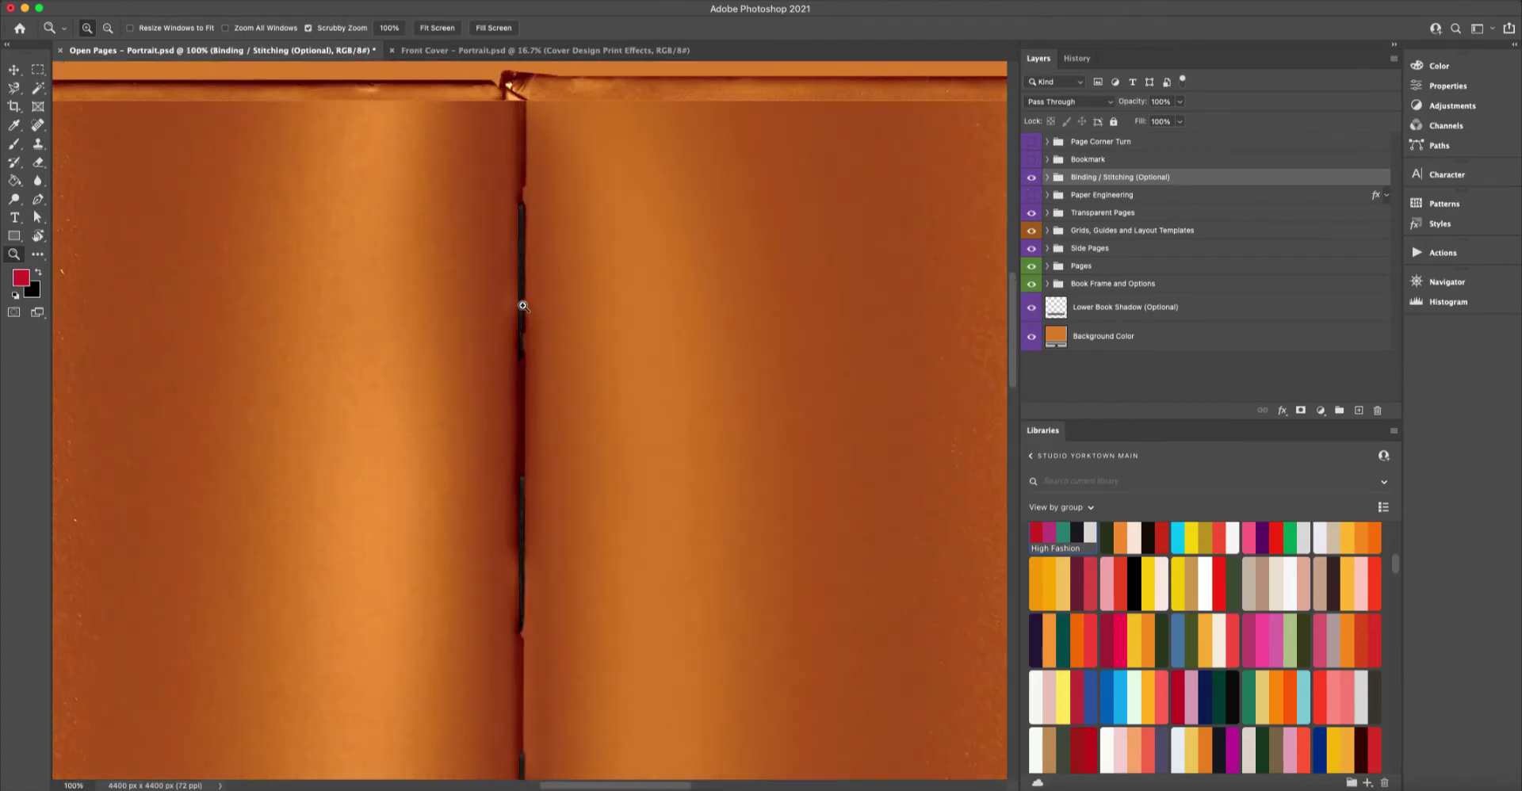
left_click(518, 304)
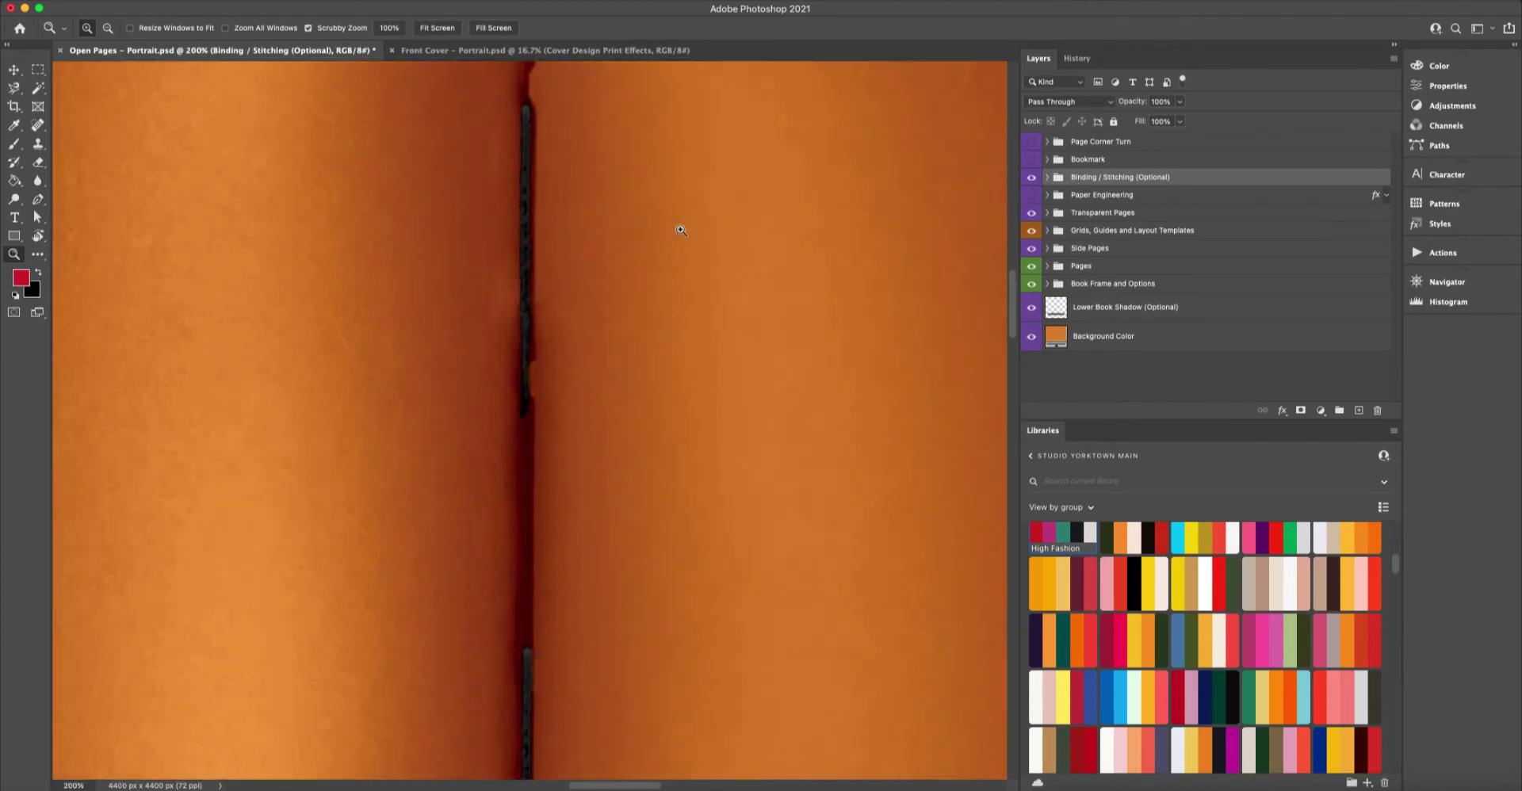
left_click_drag(681, 230, 664, 334)
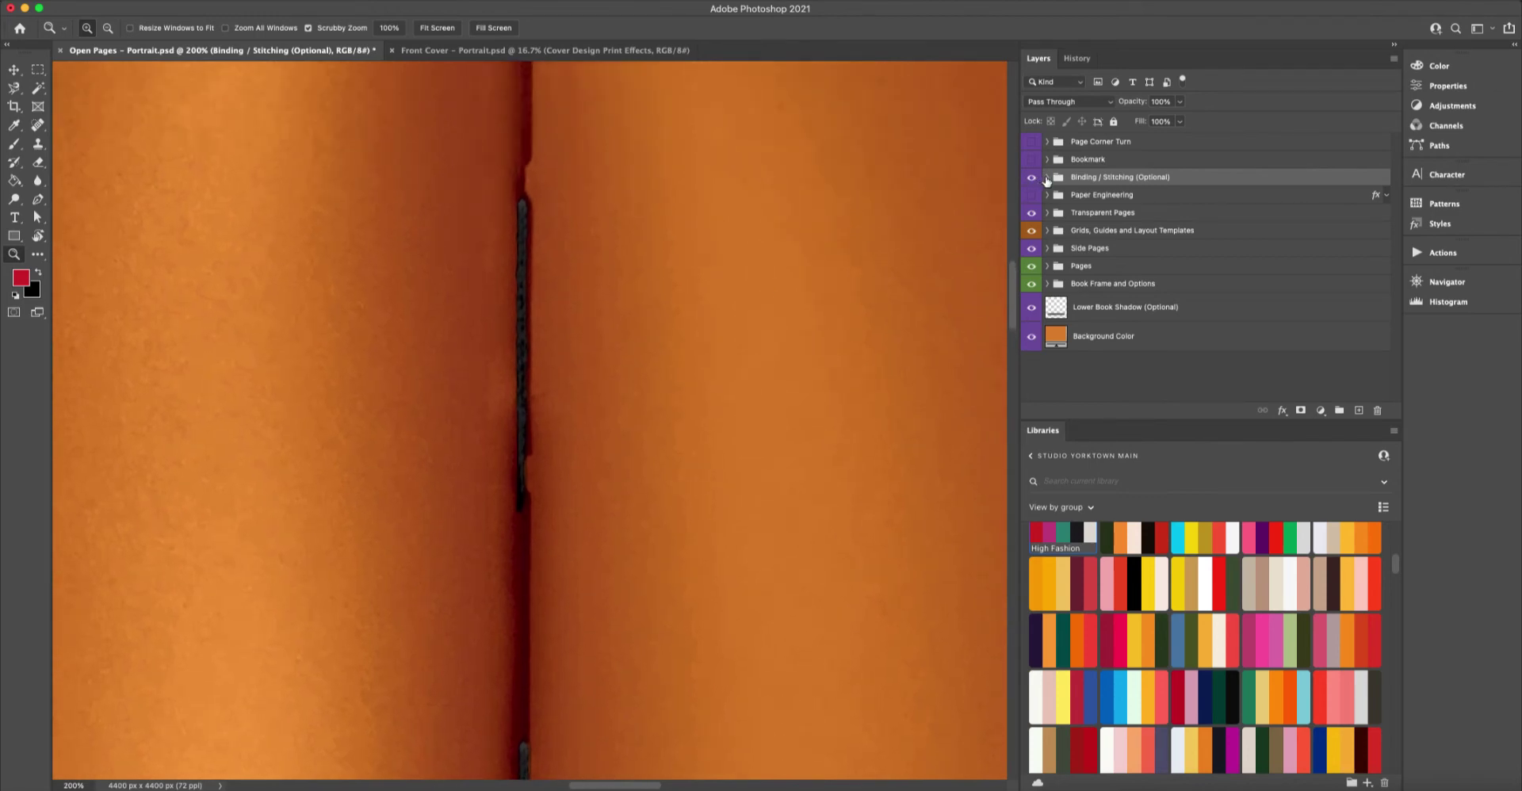
Try green 61a172 and a magenta pink as the Stitching Thread Color fill, and cancel the change.
left_click(1046, 178)
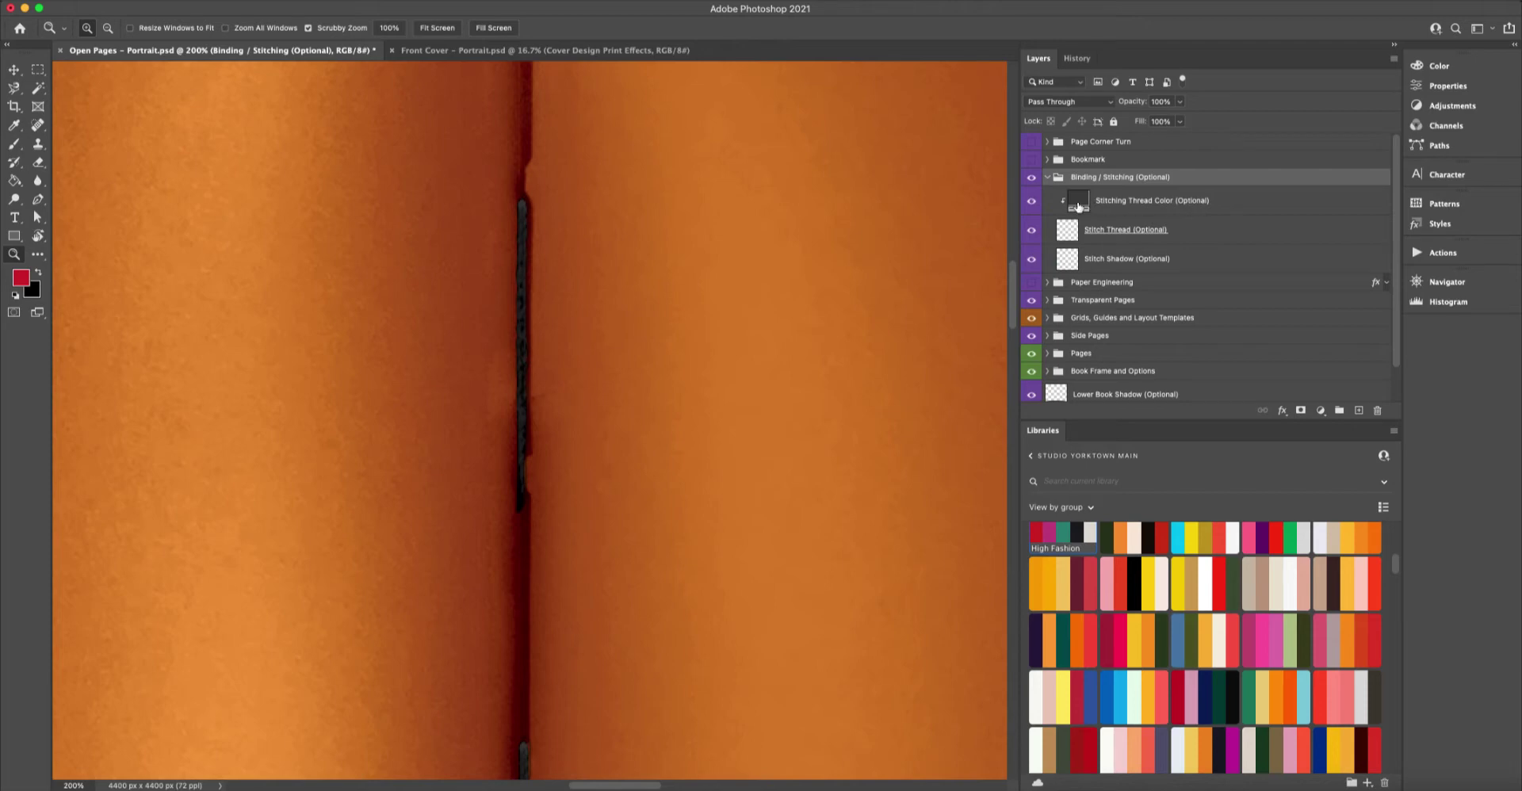
double_click(1078, 201)
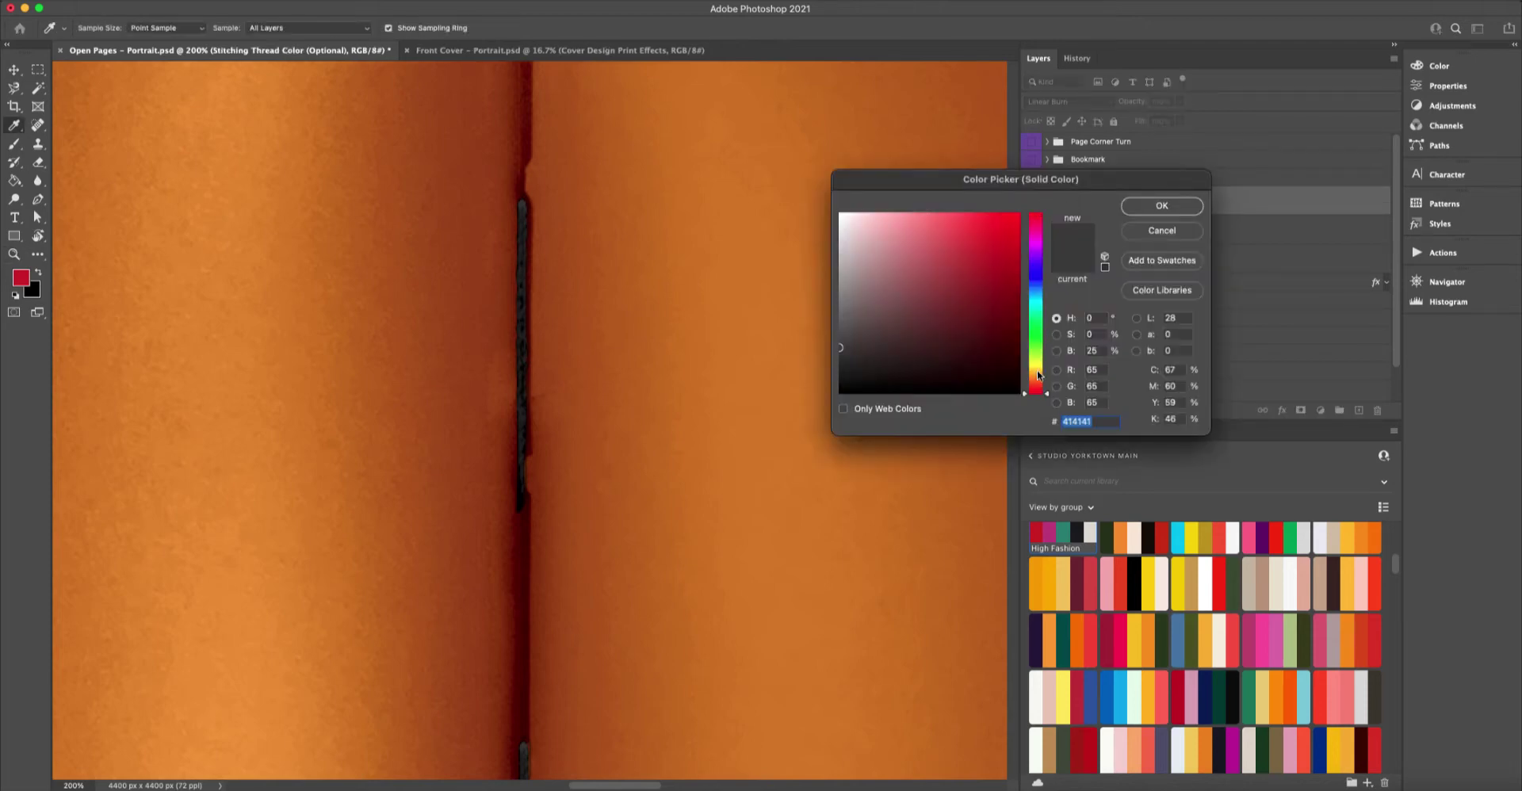
left_click_drag(1043, 398, 1043, 327)
left_click(982, 239)
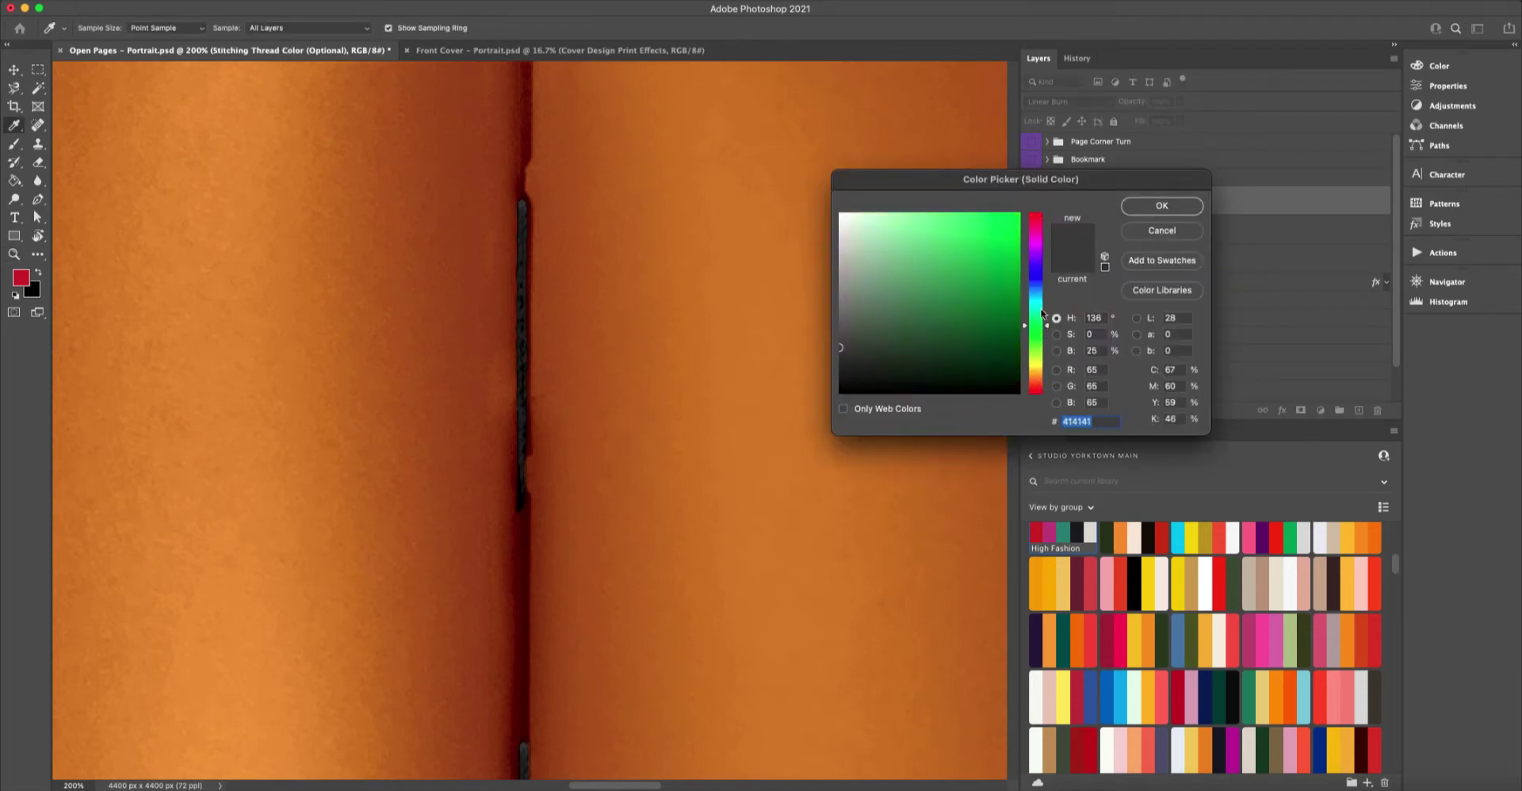
left_click_drag(982, 239, 913, 280)
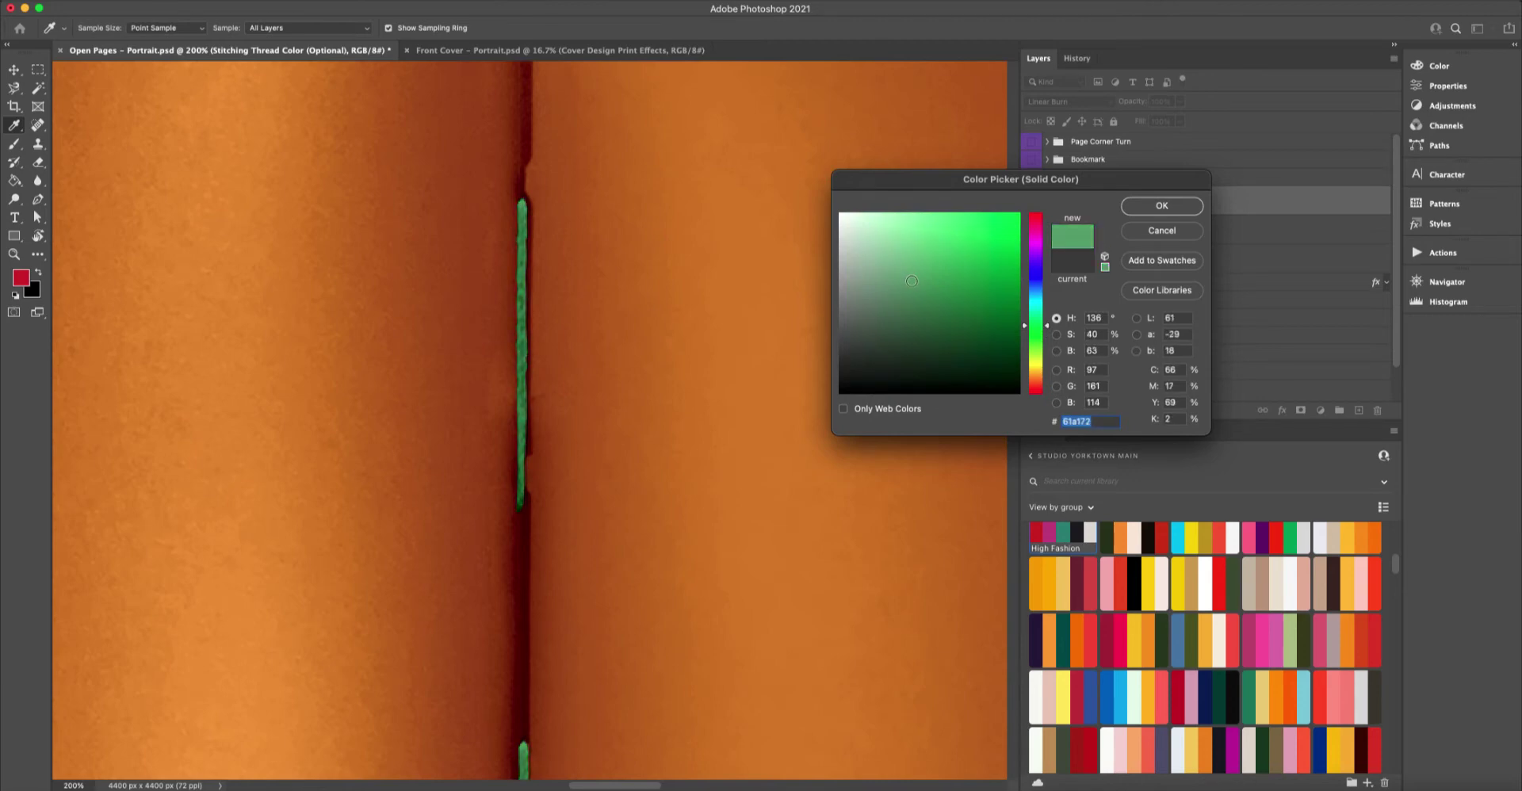
left_click(1043, 219)
mouse_move(975, 238)
left_mouse_down()
mouse_move(992, 255)
mouse_move(894, 296)
mouse_move(992, 310)
mouse_move(969, 253)
mouse_move(951, 250)
mouse_move(974, 246)
left_mouse_up()
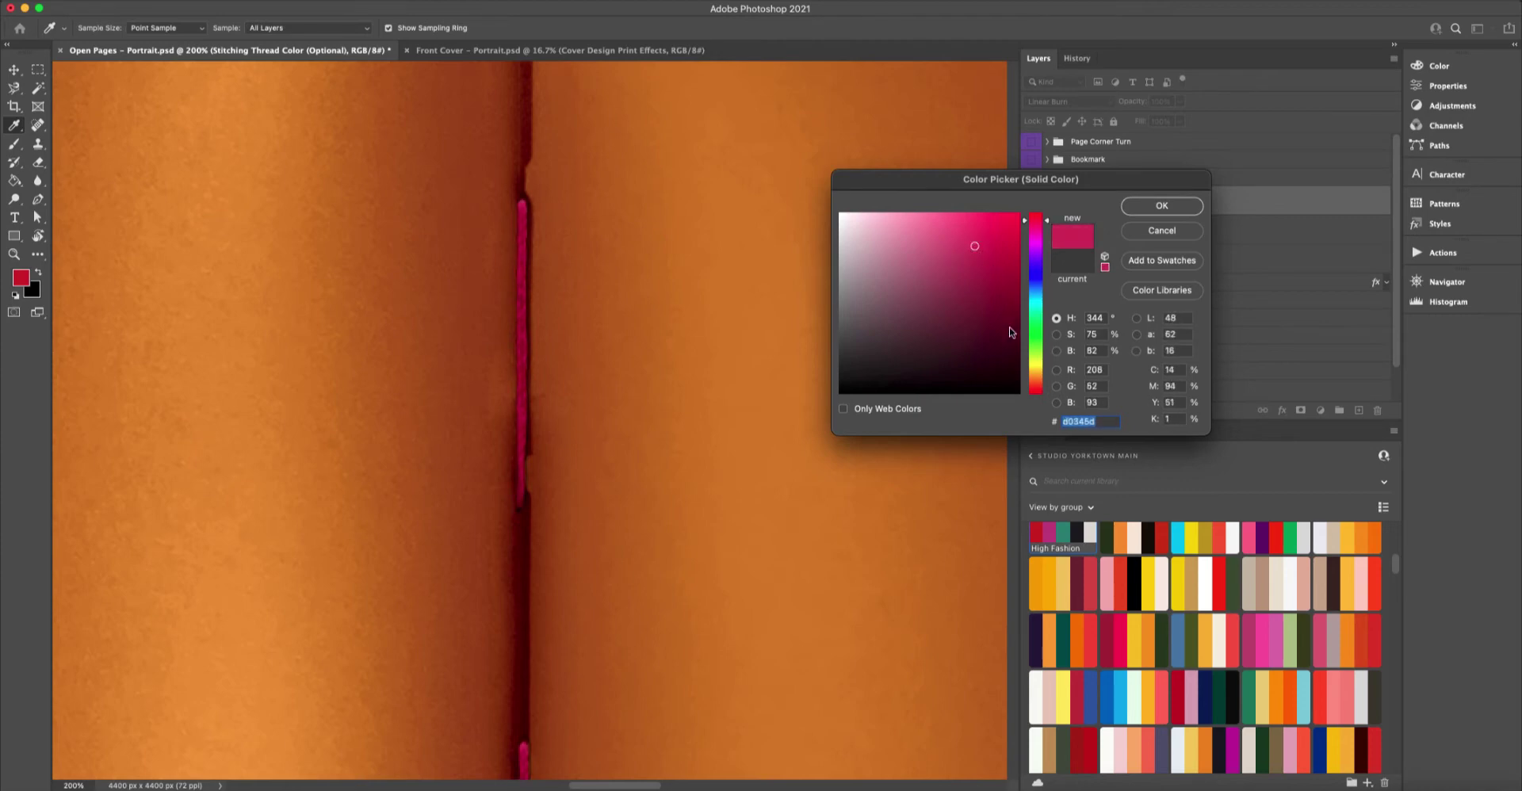
left_click(1159, 230)
Collapse and hide the Binding / Stitching (Optional) group.
key("z")
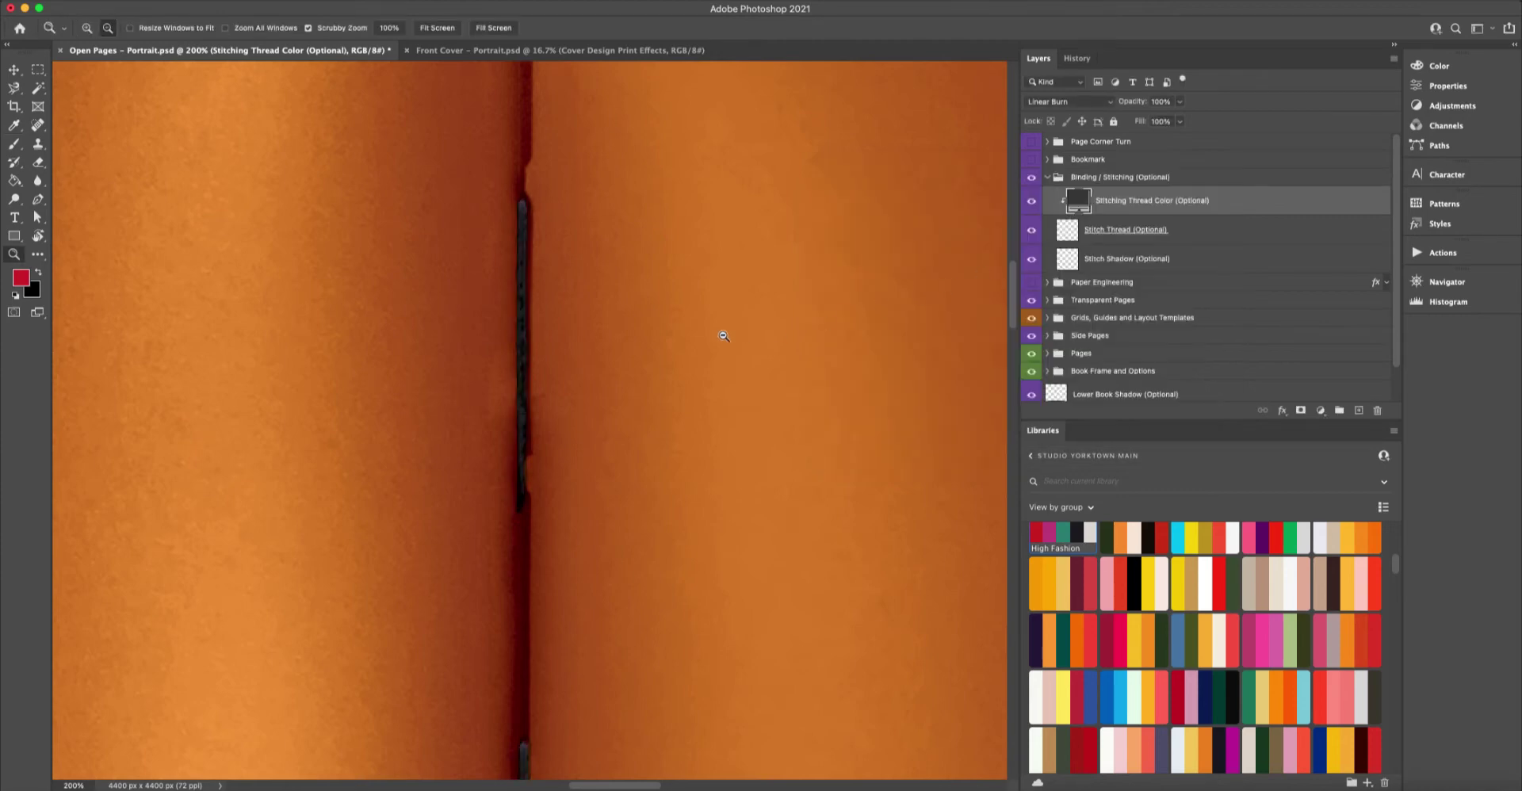
left_click(723, 336, "alt")
left_click(723, 335, "alt")
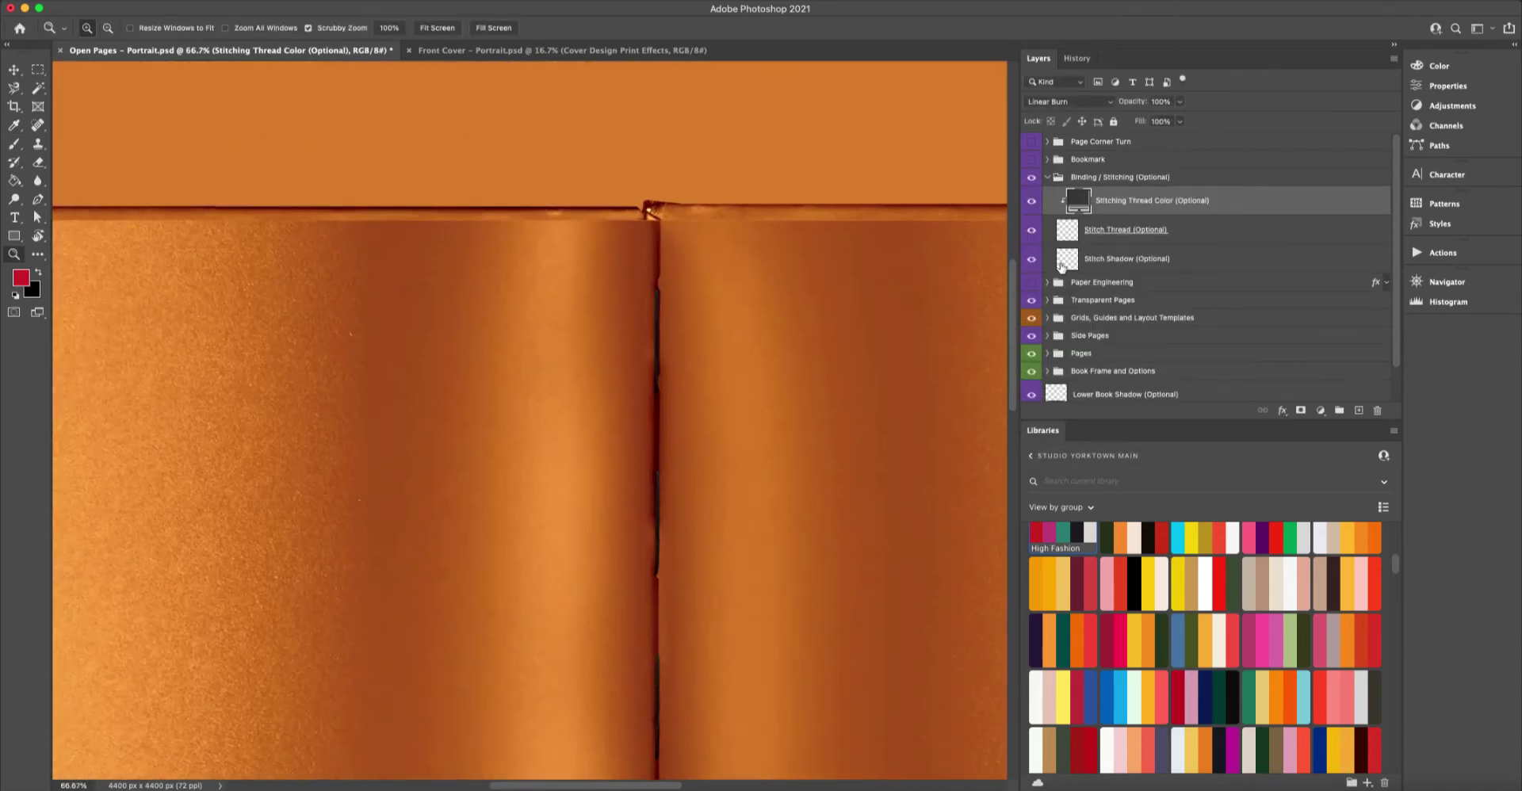
left_click(1047, 178)
left_click(1031, 176)
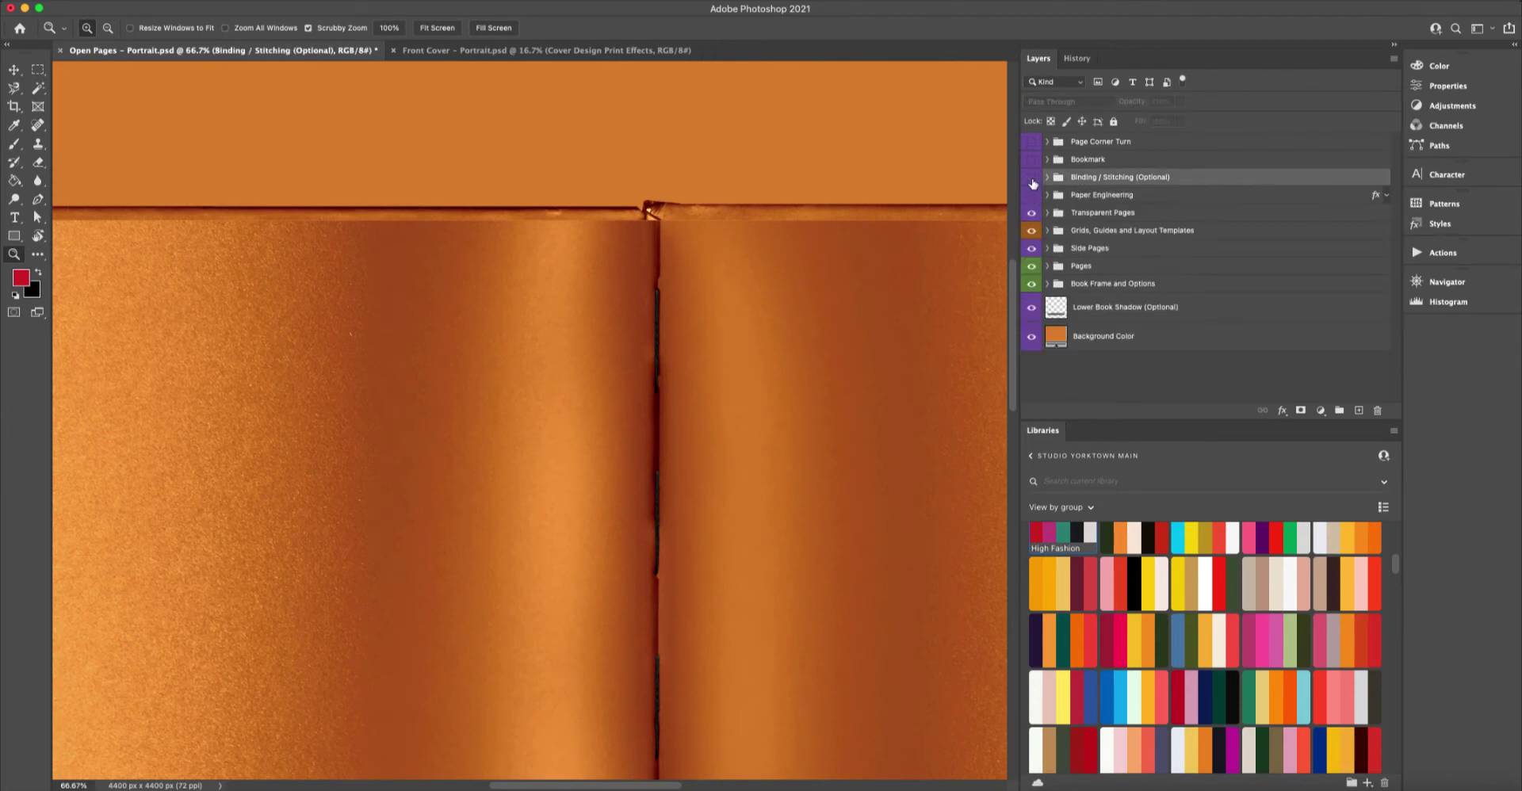
Check the spine without stitching, and make the Binding / Stitching (Optional) group visible again with its layers expanded.
left_click(712, 497, "alt")
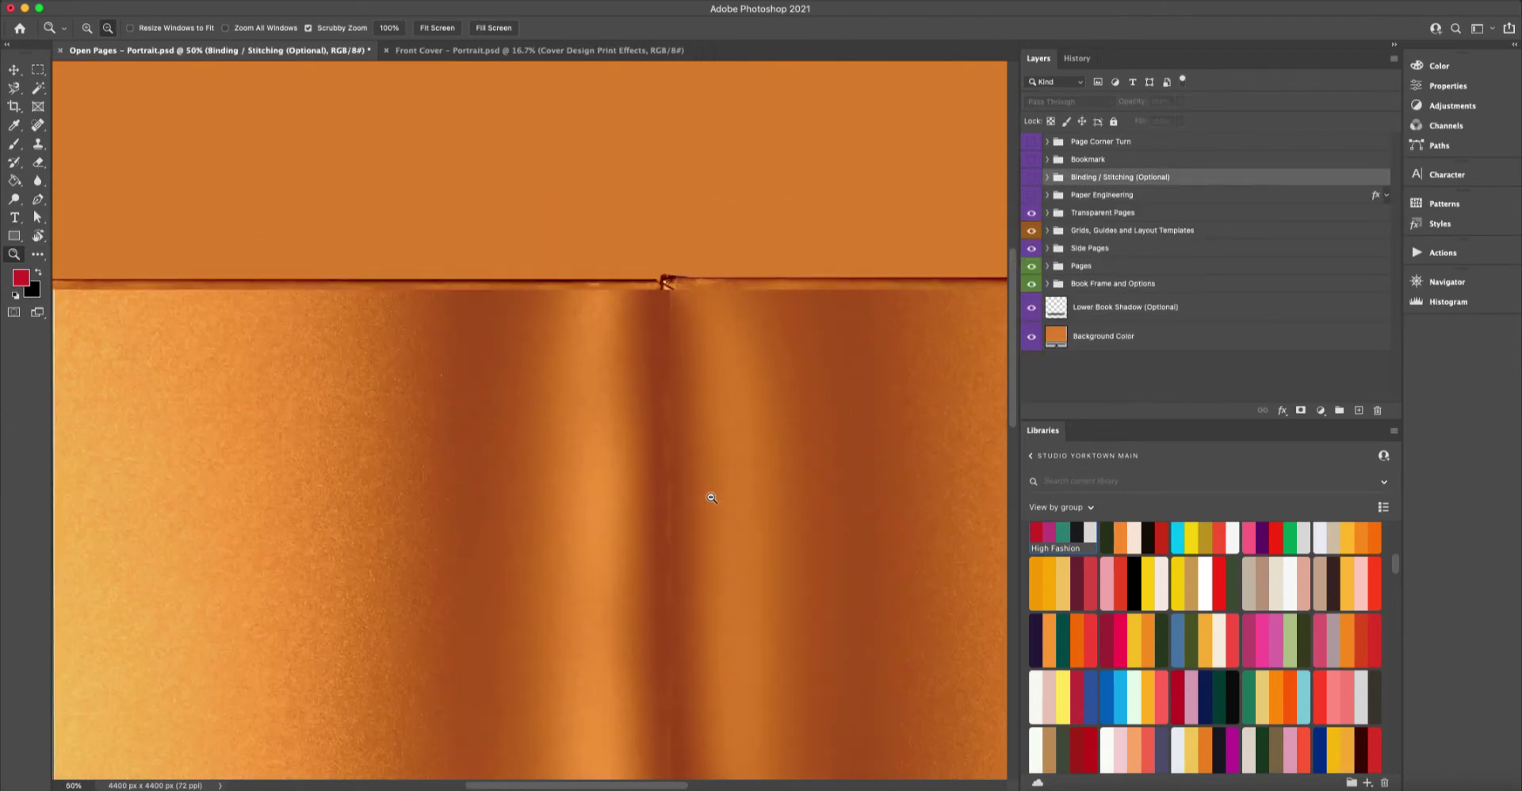
left_click(711, 498, "alt")
left_click_drag(750, 614, 727, 407)
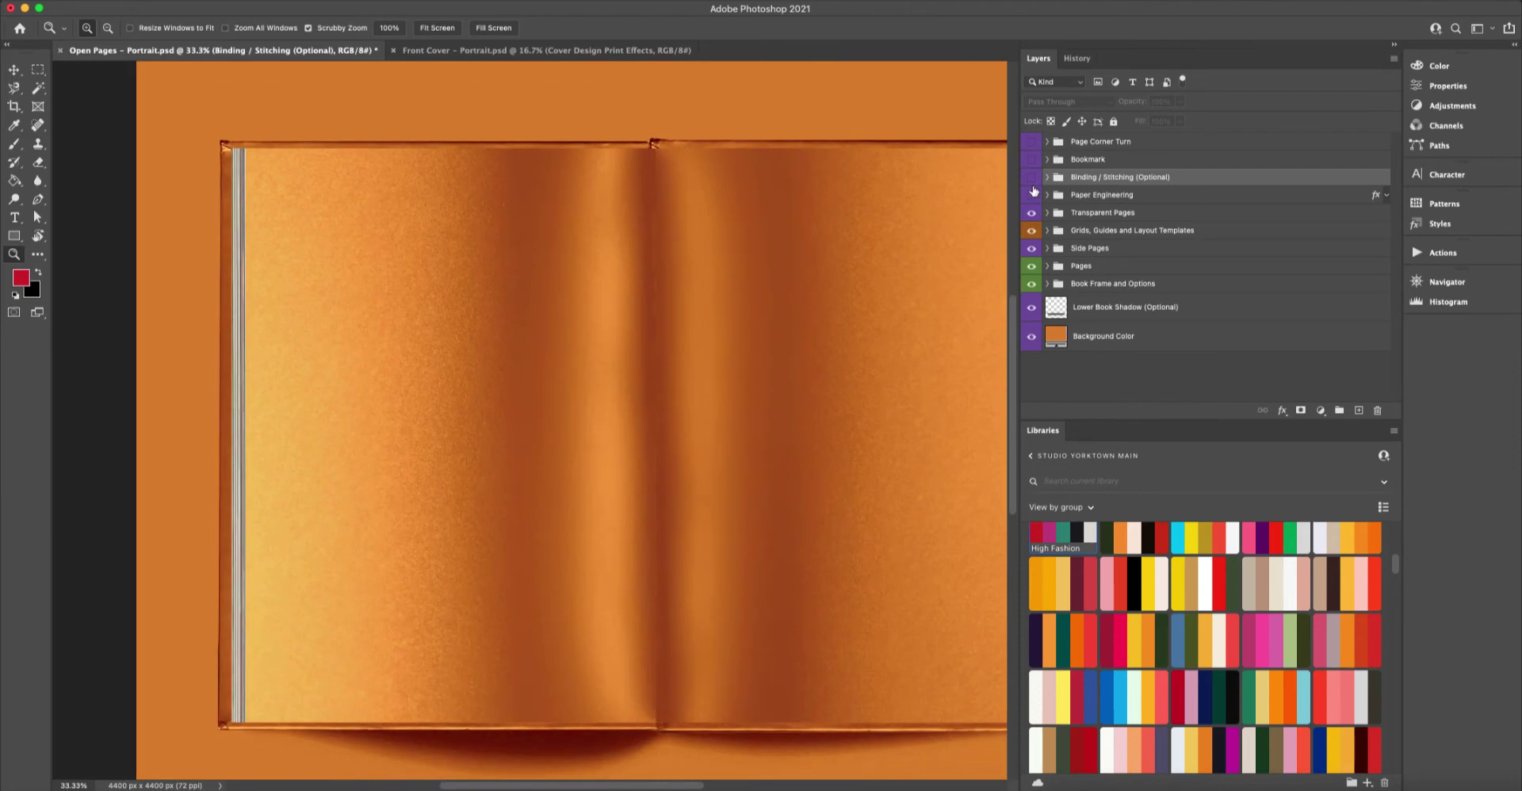
left_click(1031, 177)
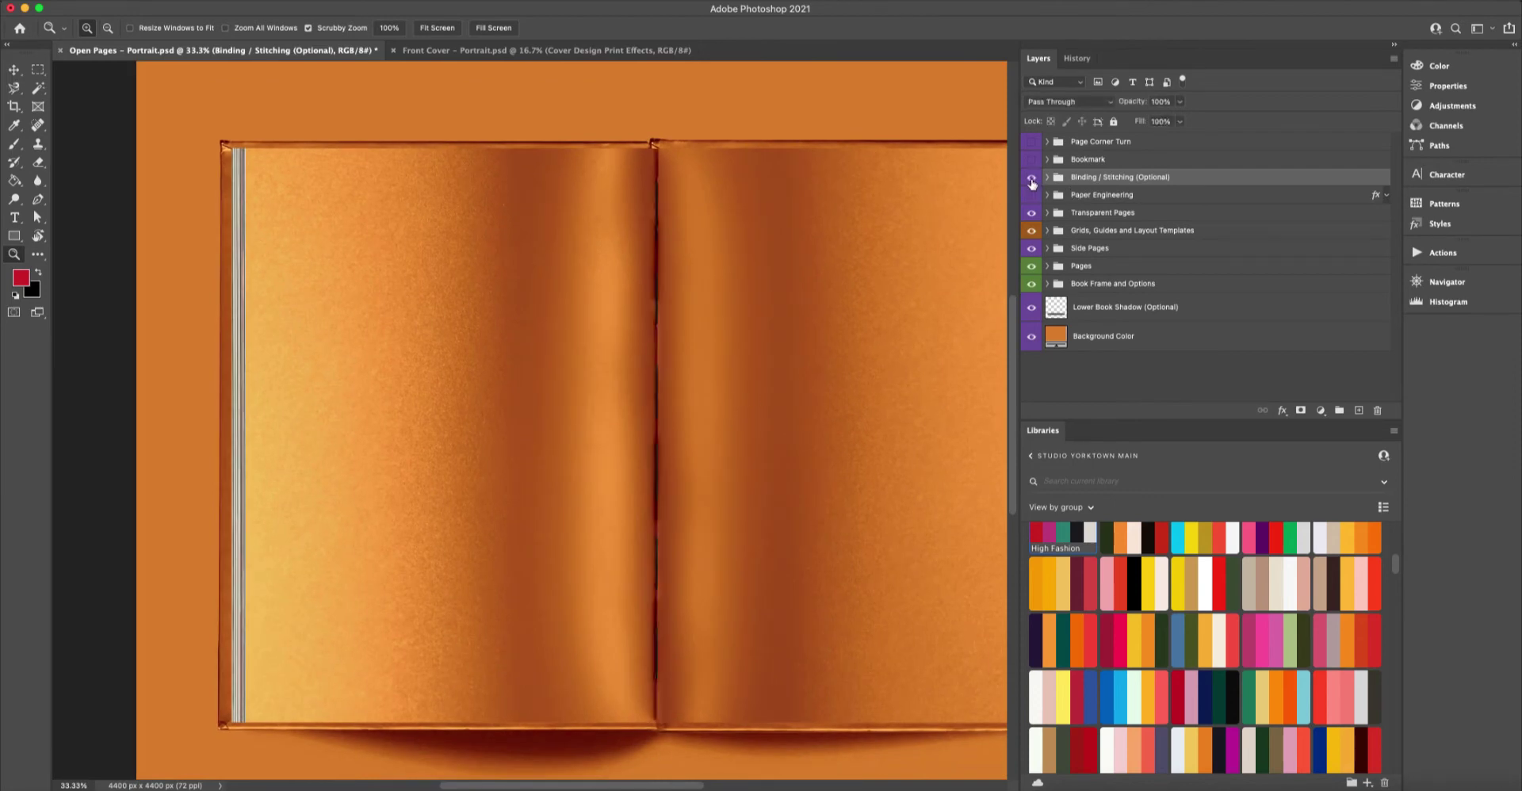
left_click(1047, 177)
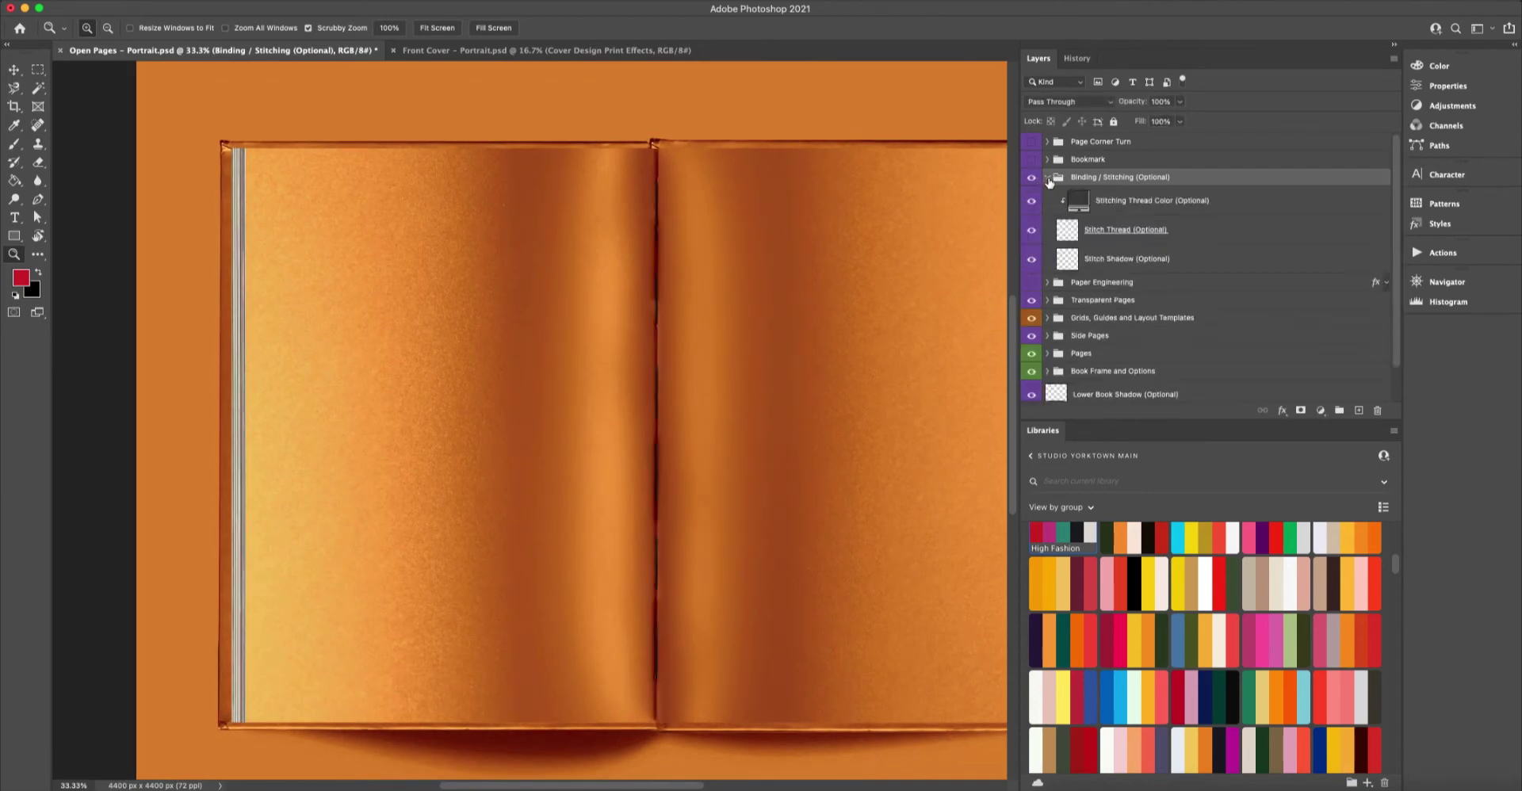
Try Maneki yellow, Takamaki light green, Macaw blue, Esquisse dark green and Gelato orange swatches on the Stitching Thread Color (Optional) layer.
left_click(1080, 195)
left_click(1179, 585)
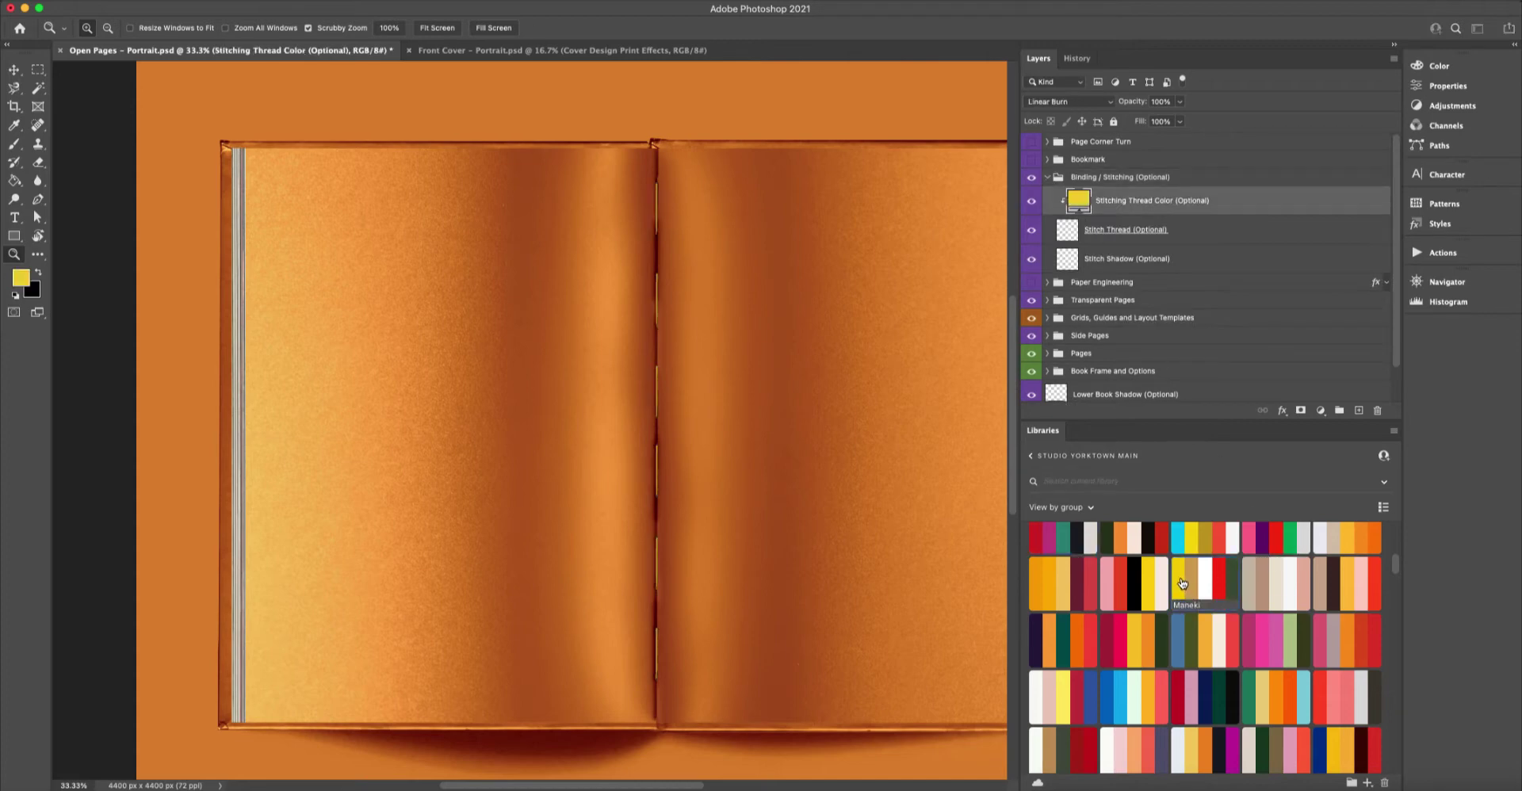
left_click(1267, 638)
left_click(1292, 646)
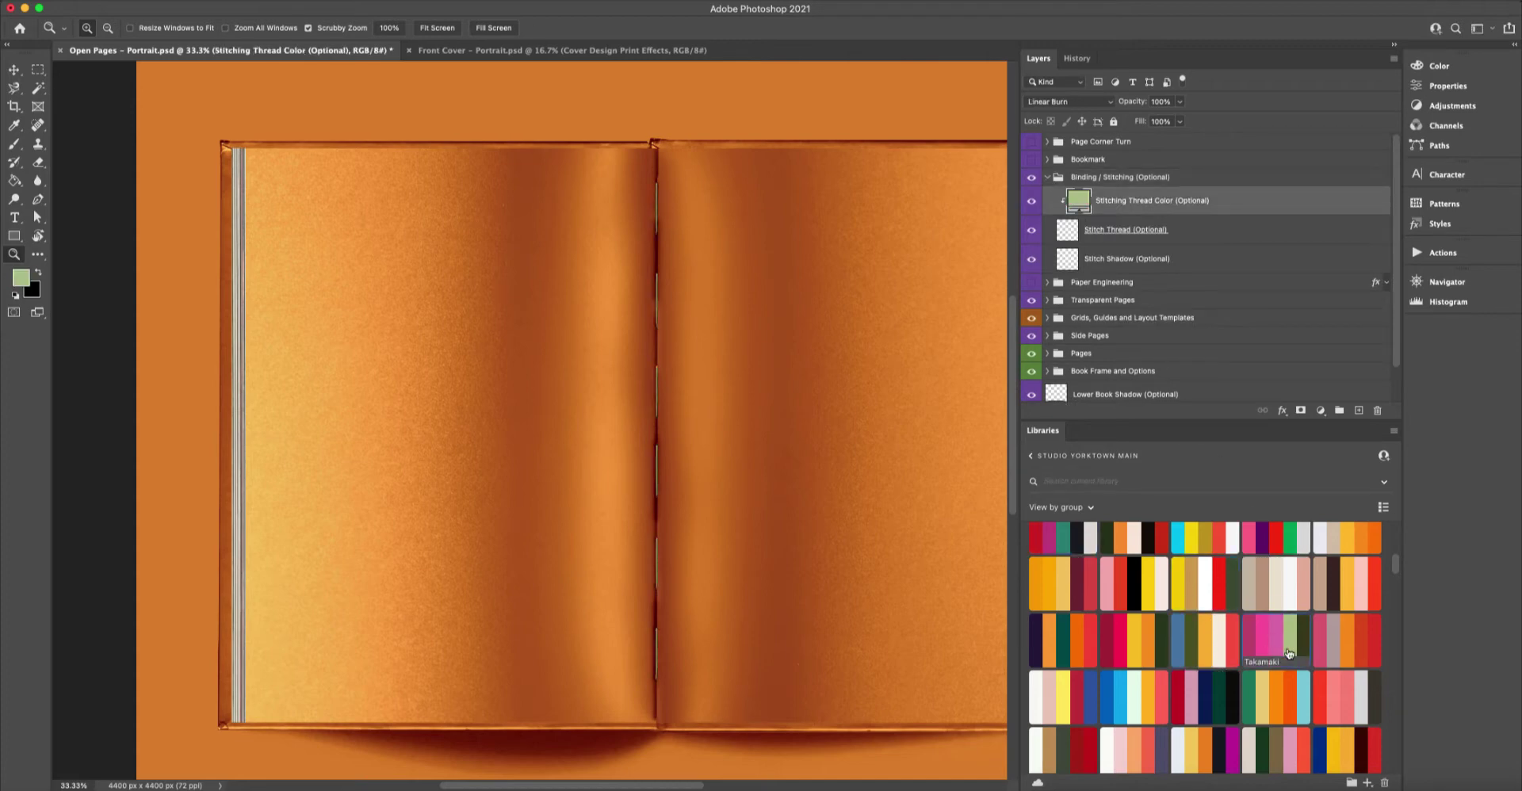
left_click(1117, 695)
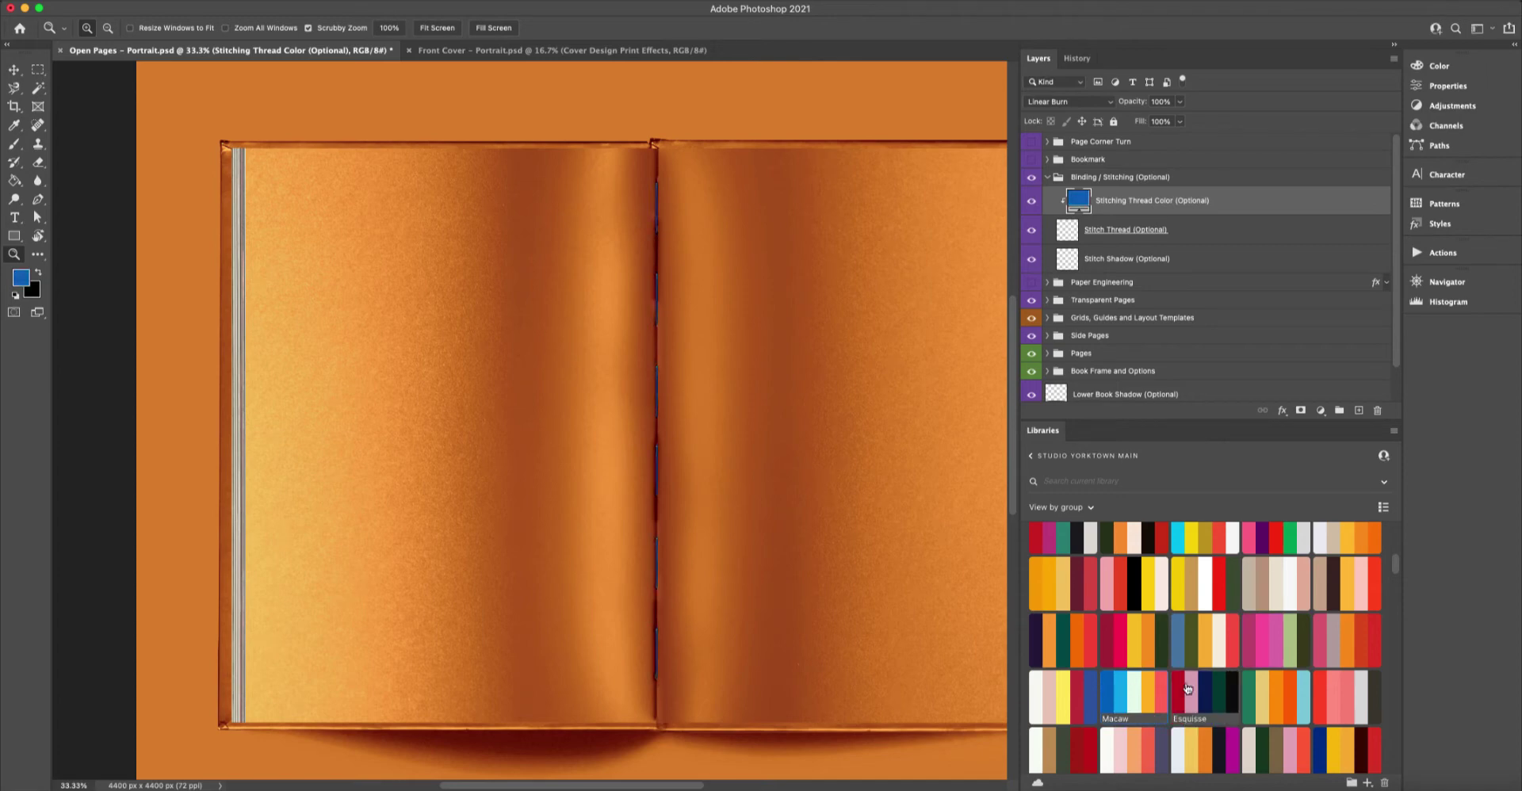
left_click(1219, 695)
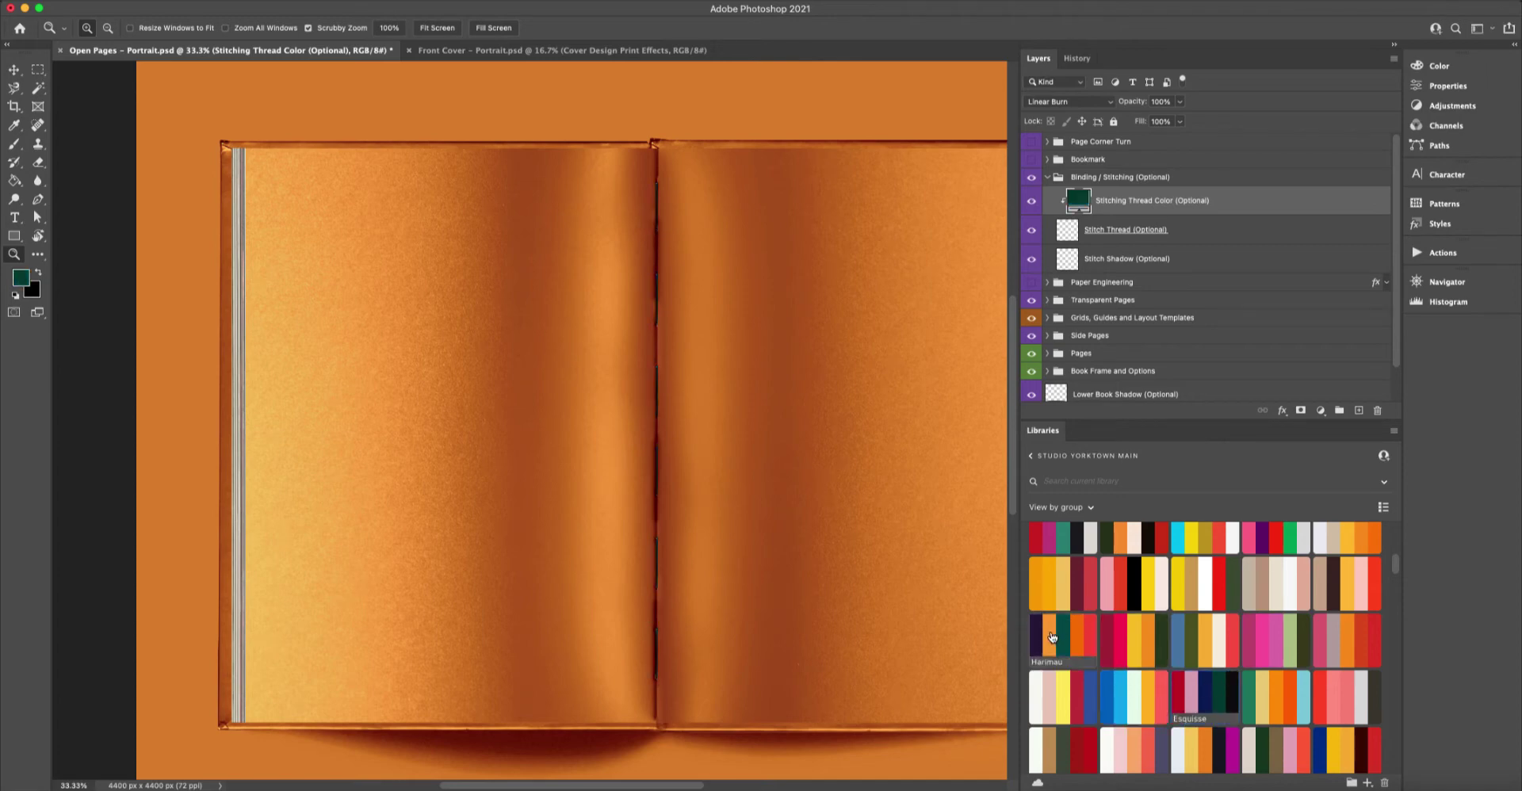
left_click(1045, 577)
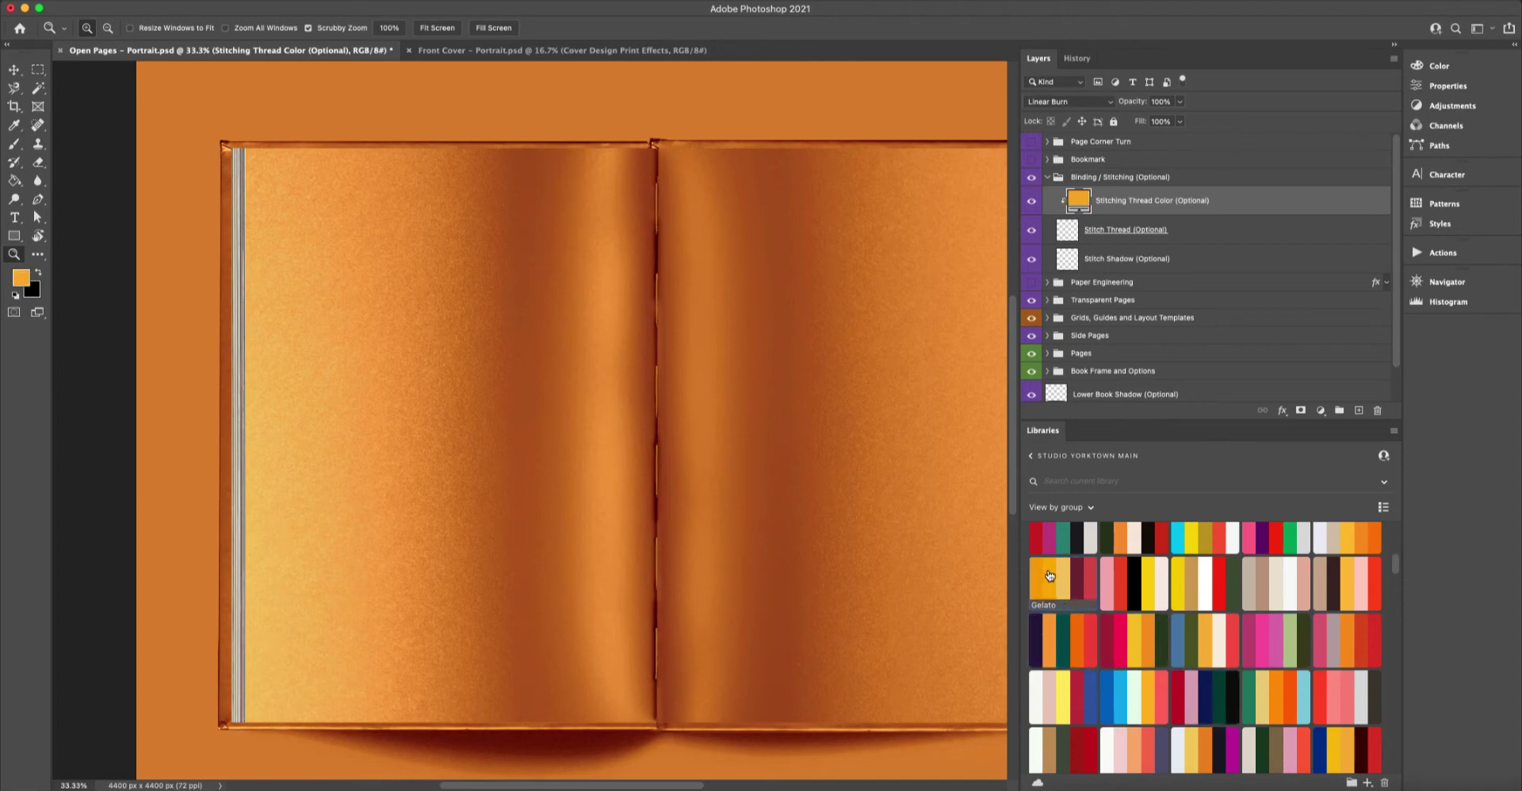
Recolor the stitching thread with the red from the High Fashion theme and collapse the Binding / Stitching (Optional) group.
left_click(1043, 532)
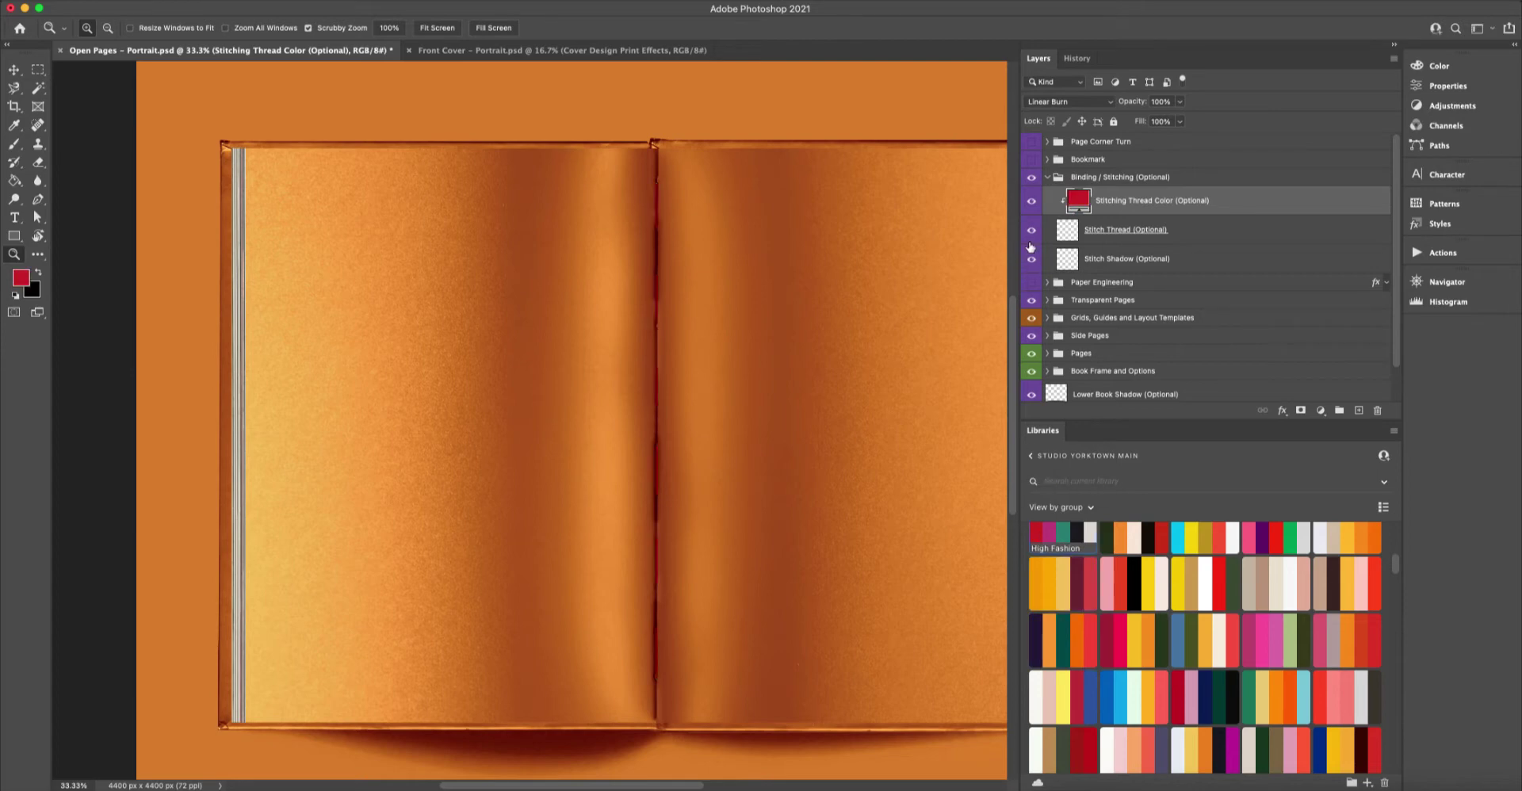
left_click(1047, 177)
left_click(1032, 179)
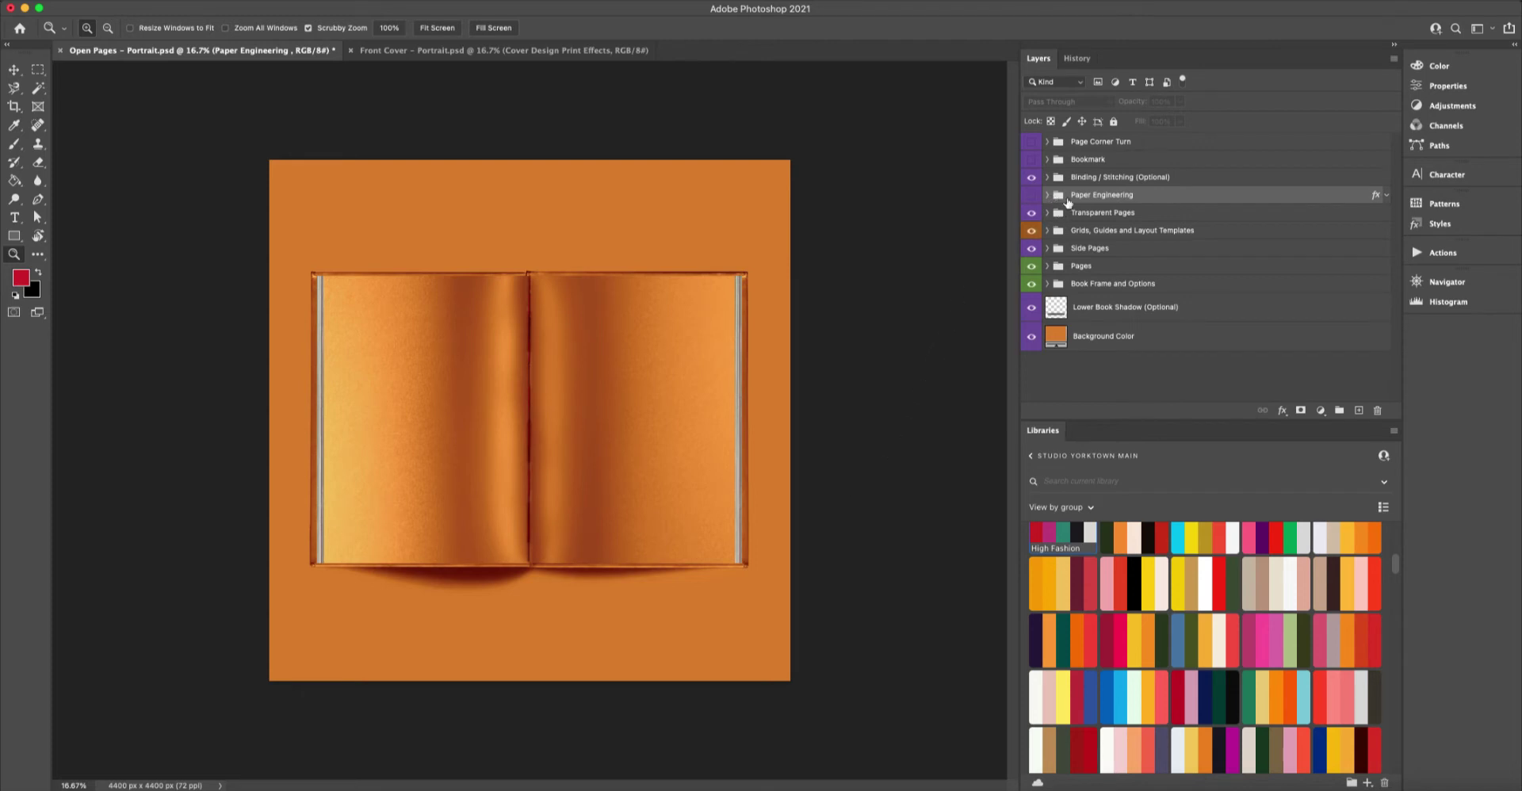
Make the Paper Engineering group visible and expand it to select its Paper Color layer.
left_click(1031, 198)
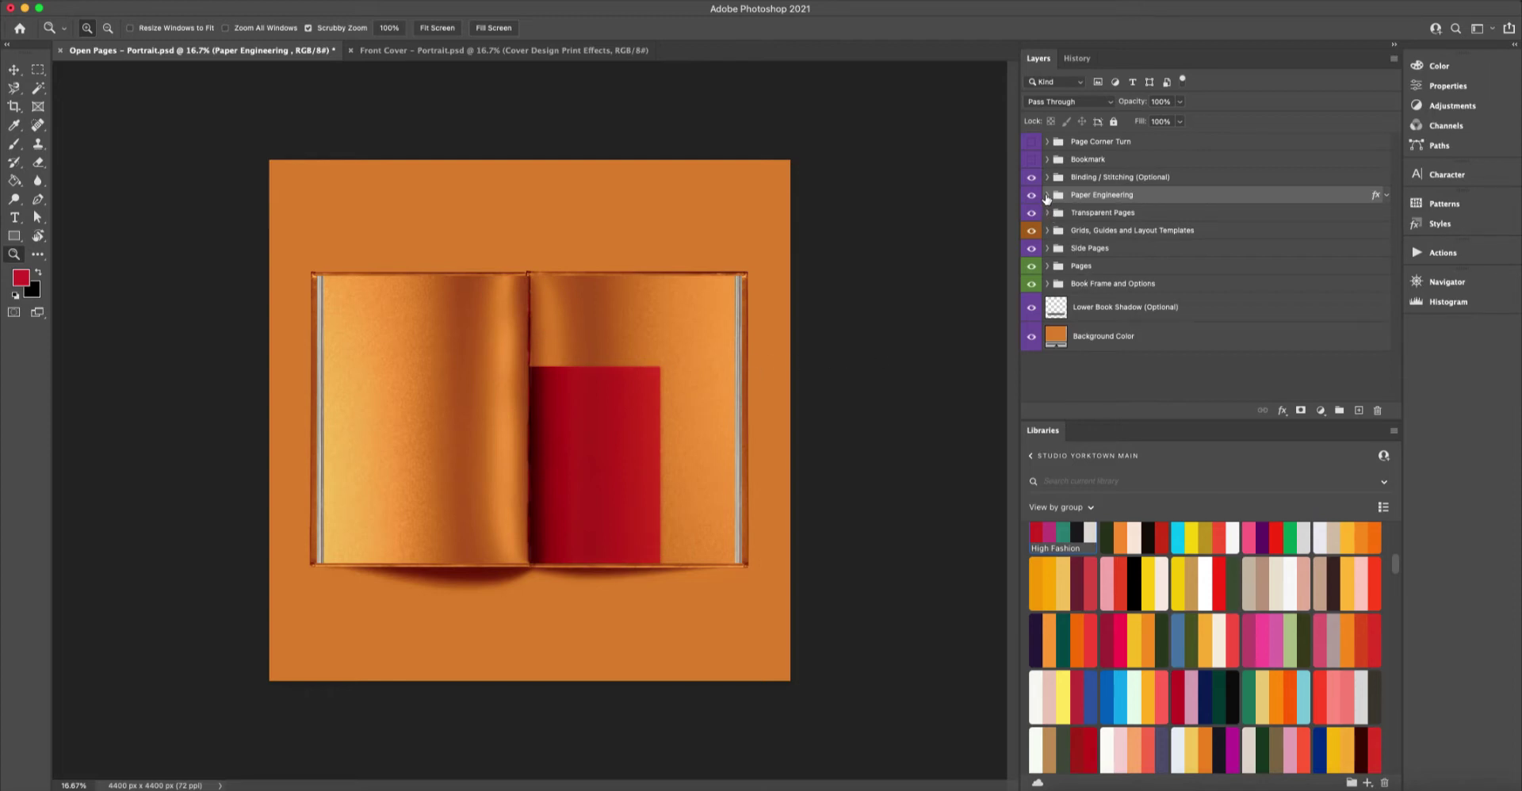
left_click(1047, 195)
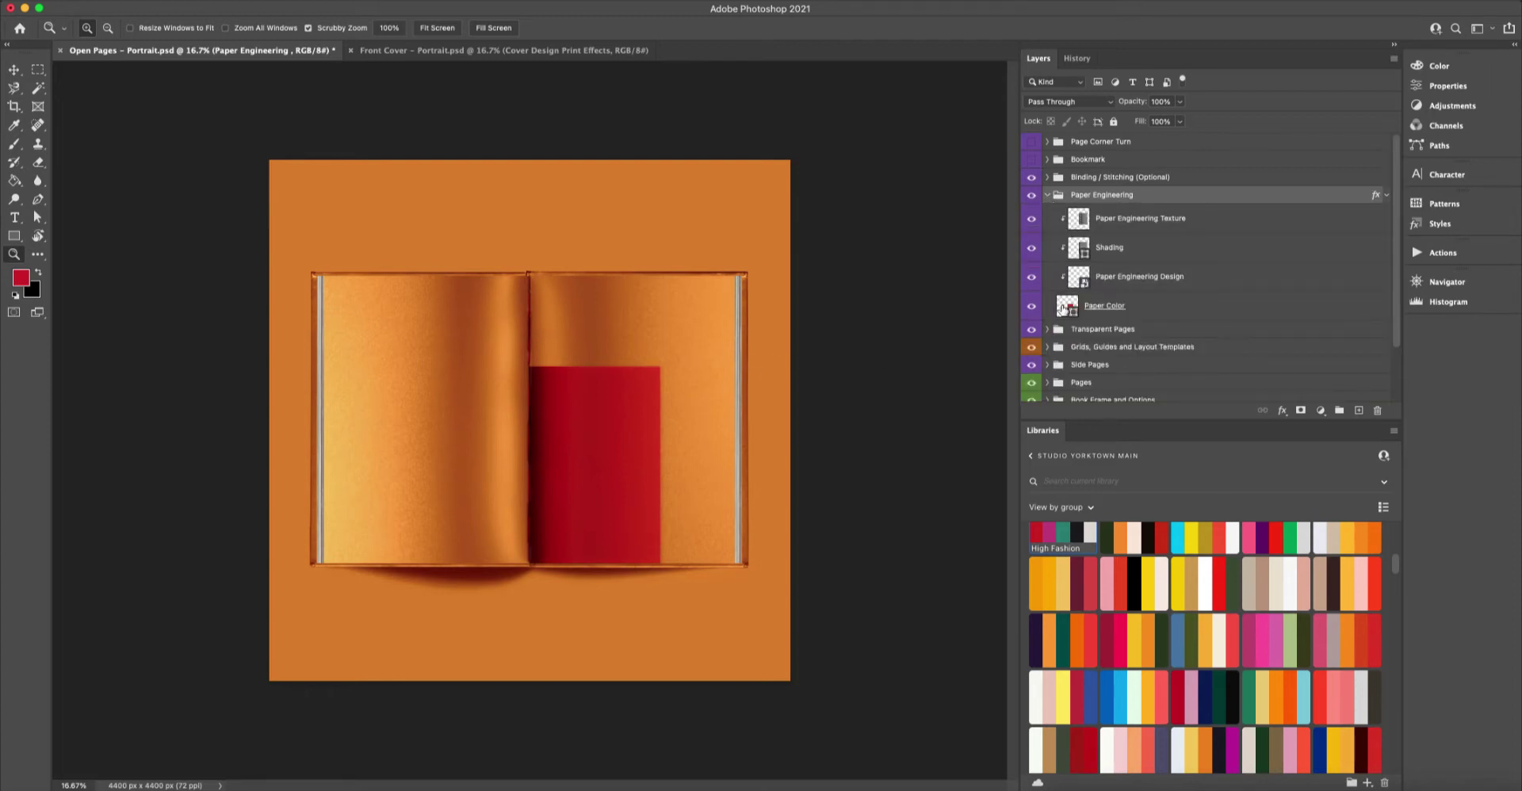
left_click(1063, 308)
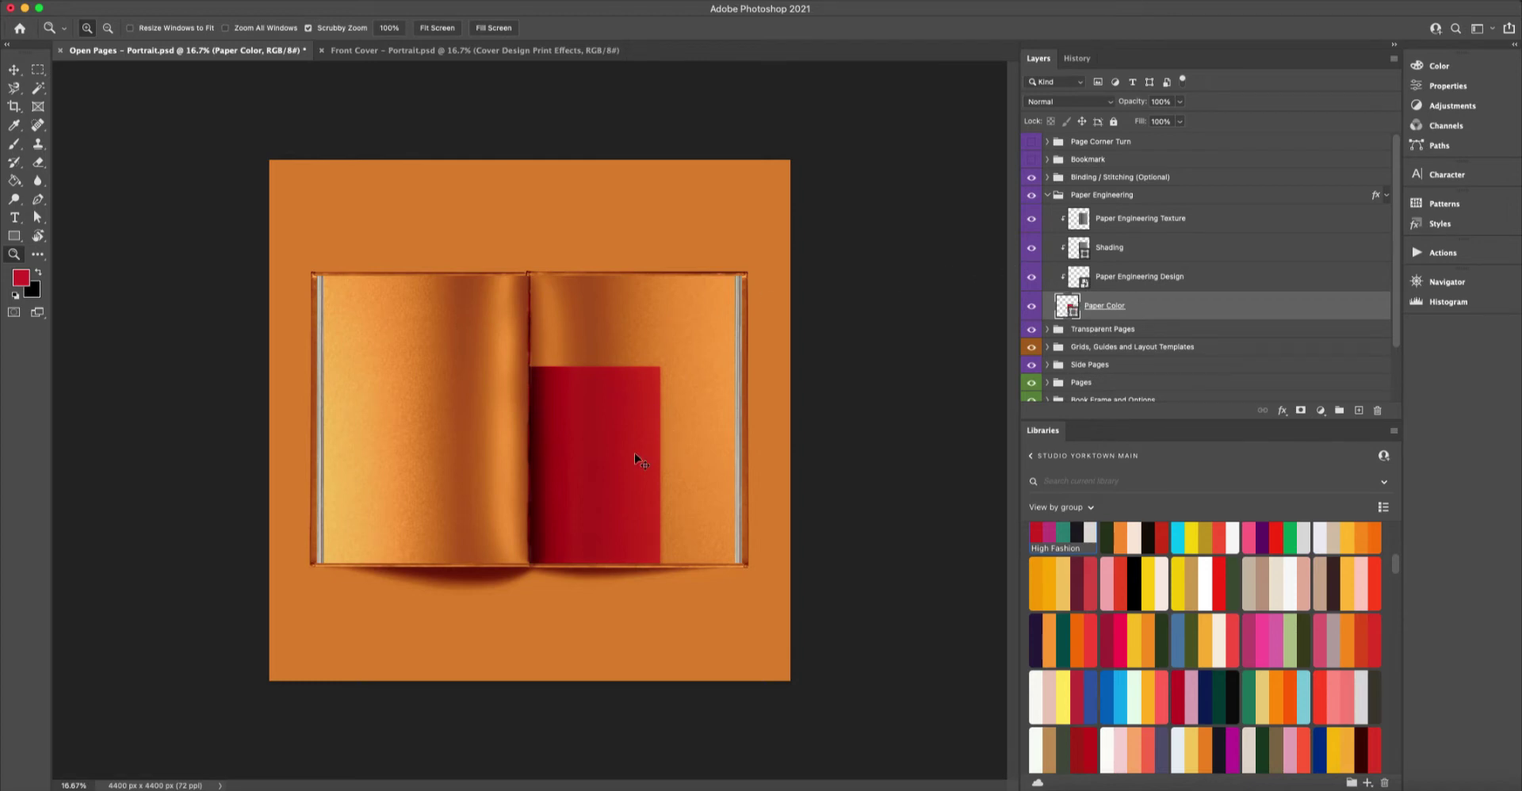
Try enlarging the Paper Color shape to about 131% width and 124% height, and cancel the transform.
key("super+t")
left_click_drag(661, 465, 700, 457)
left_click_drag(615, 367, 616, 318)
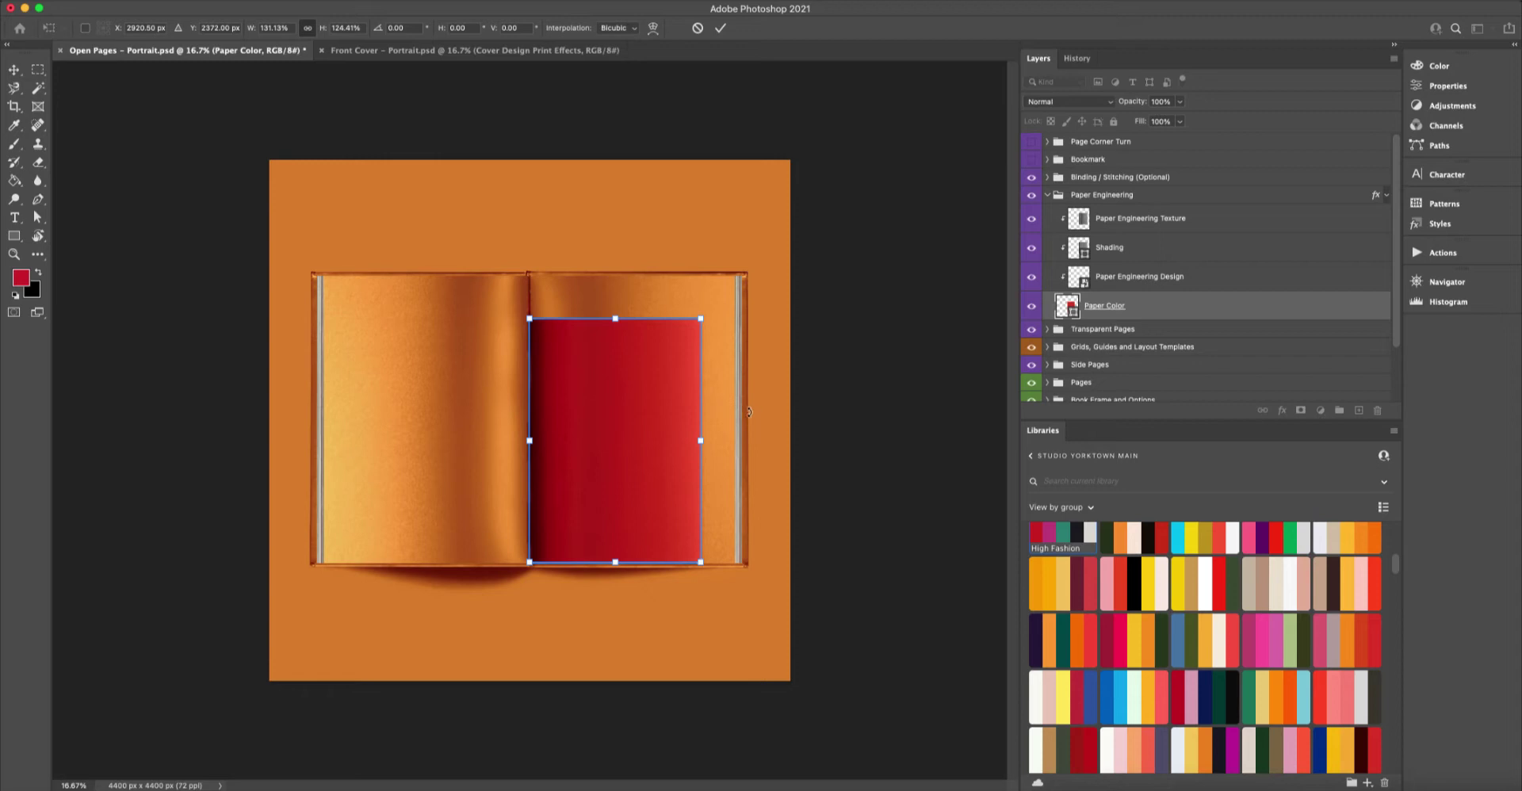
key("Escape")
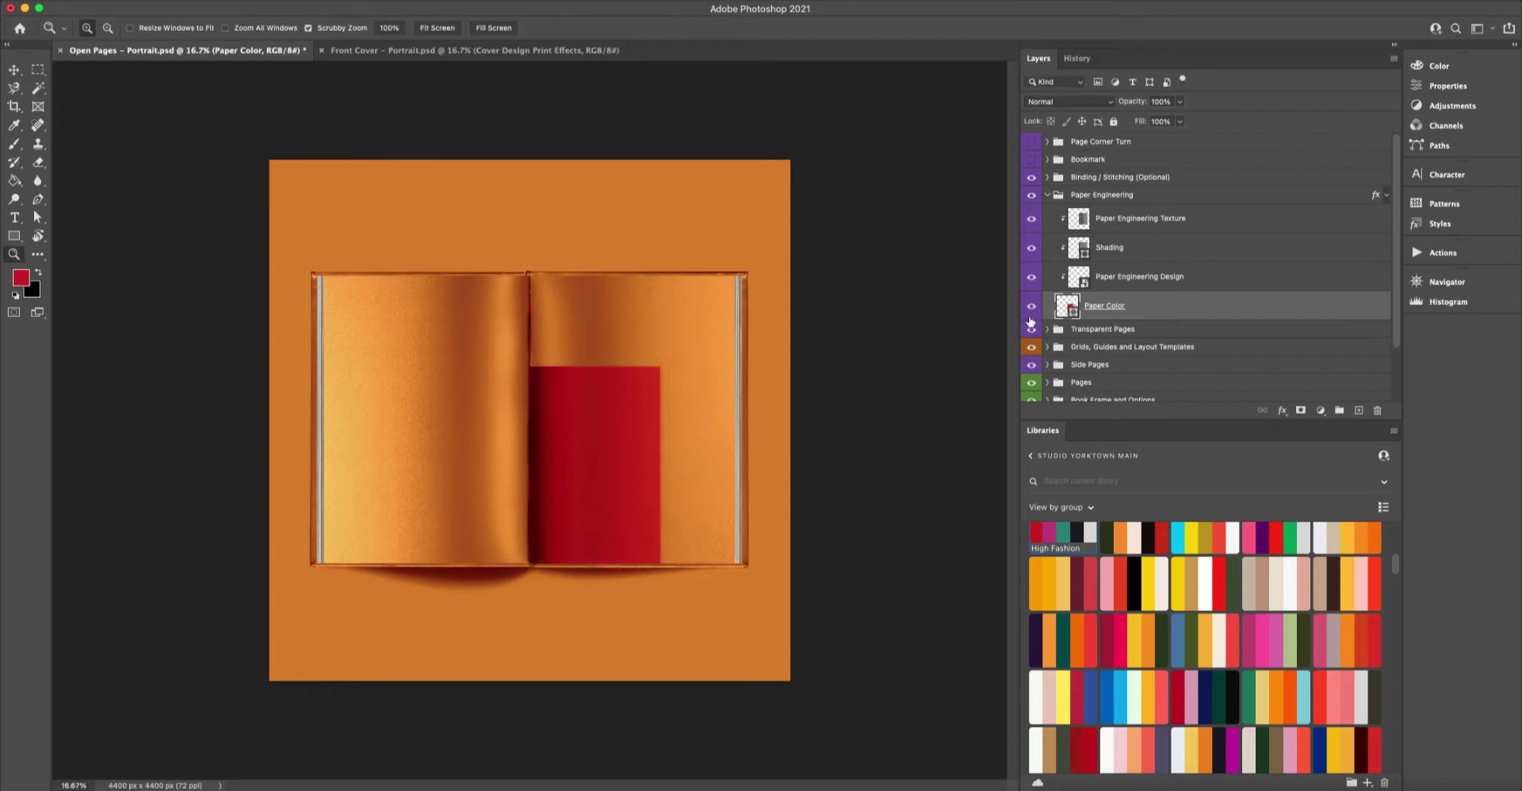
Open the Paper Engineering Design smart object and place the Studio Yorktown Logo Stacked graphic from the library along the canvas's lower edge.
left_click(1078, 281)
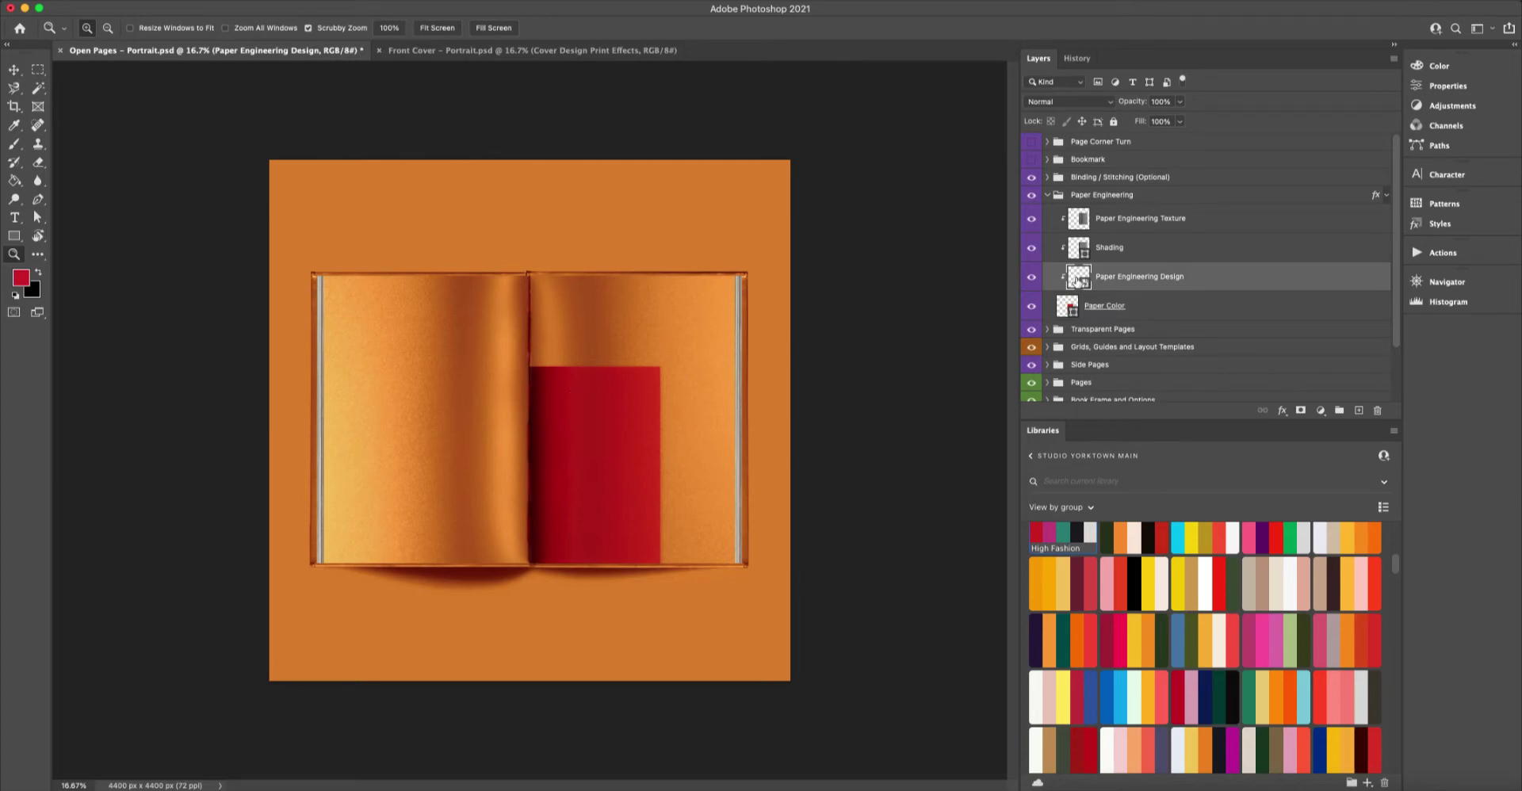
double_click(1078, 276)
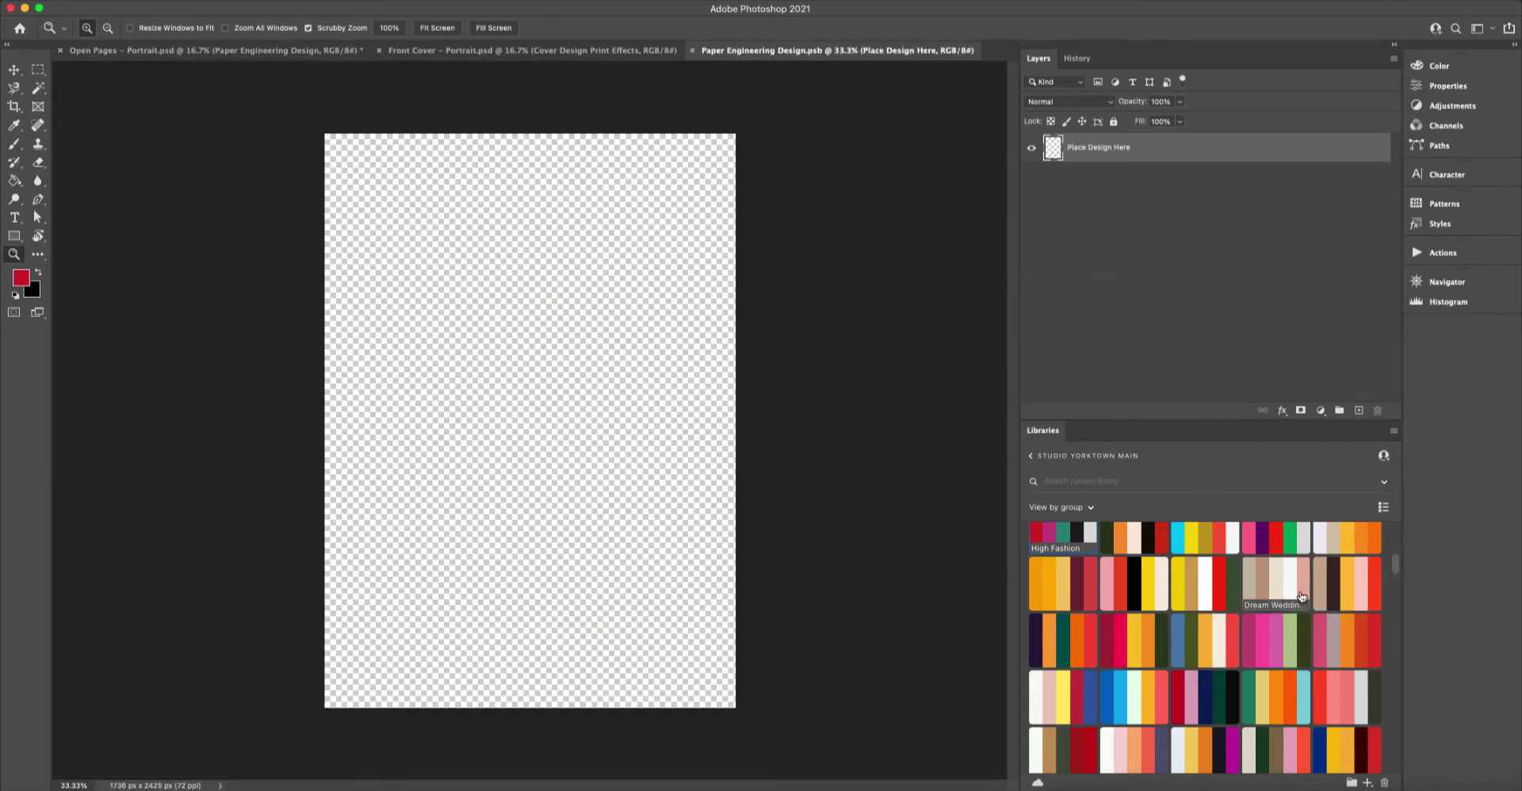
scroll(1314, 606, "up", 4)
scroll(1315, 608, "up", 4)
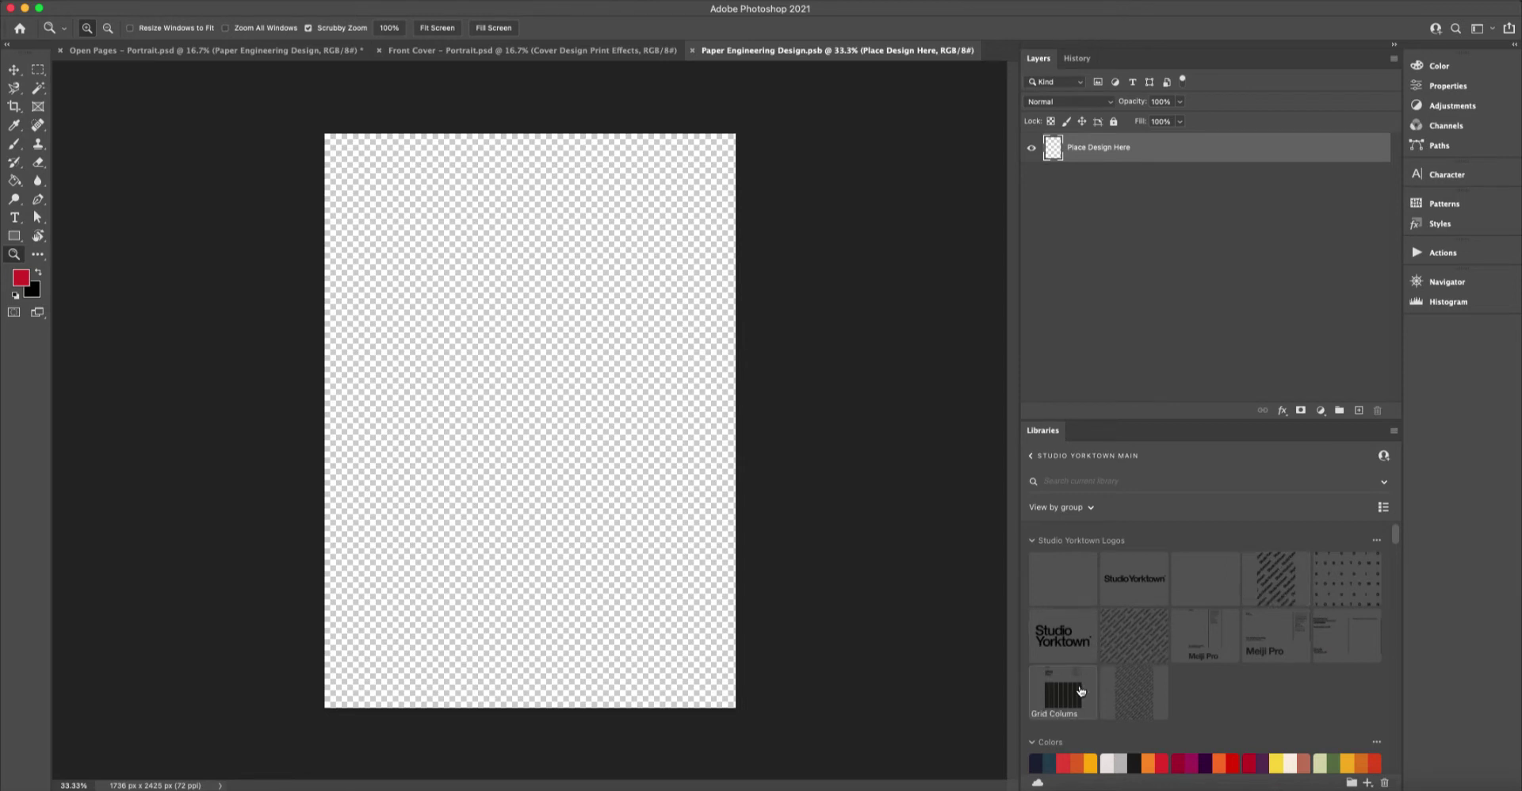
left_click_drag(1078, 638, 730, 626)
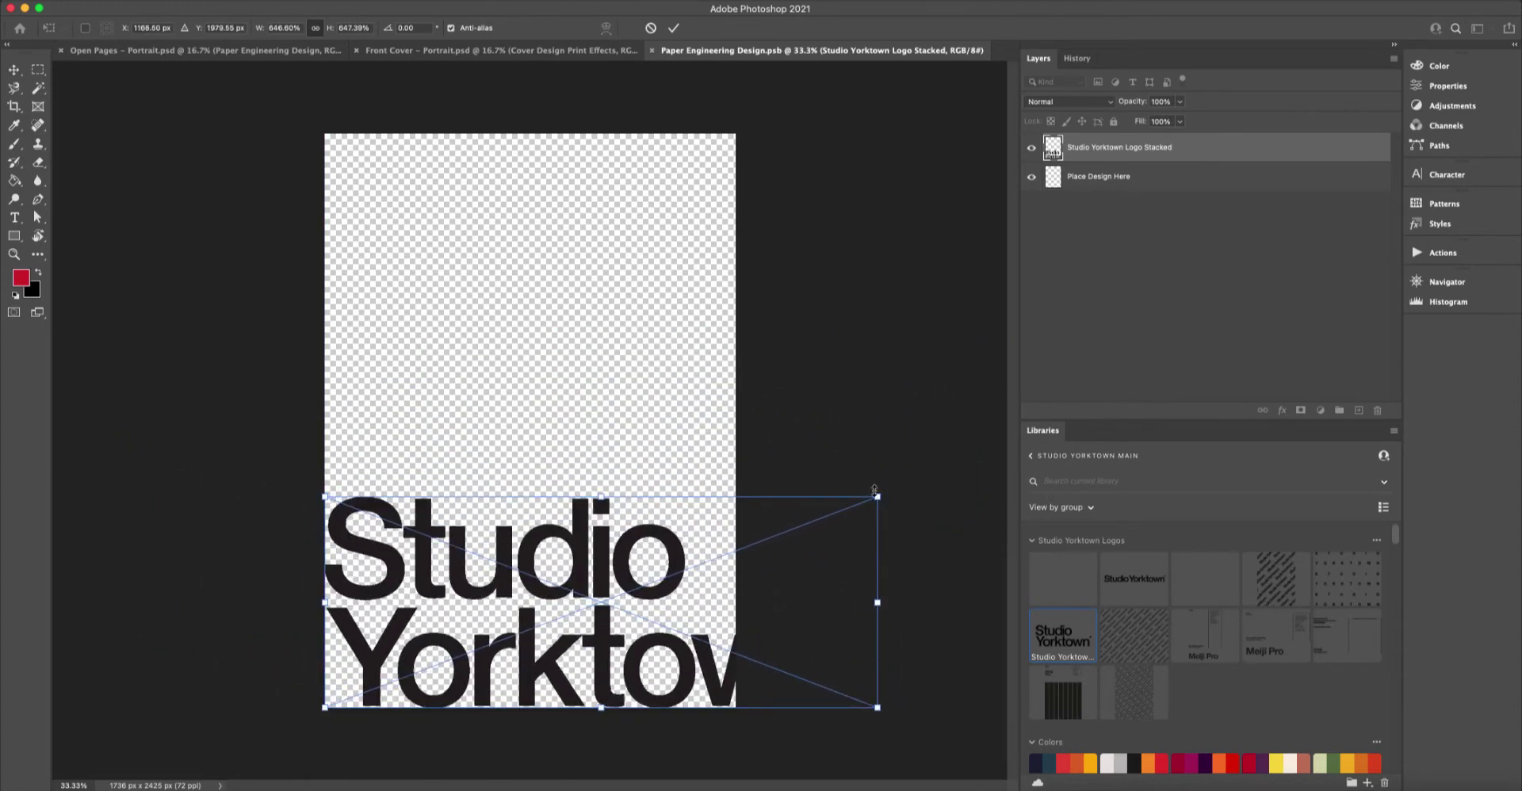
Scale the placed logo down to the canvas width, about 477%, and save and close the smart object.
left_click_drag(876, 499, 733, 549)
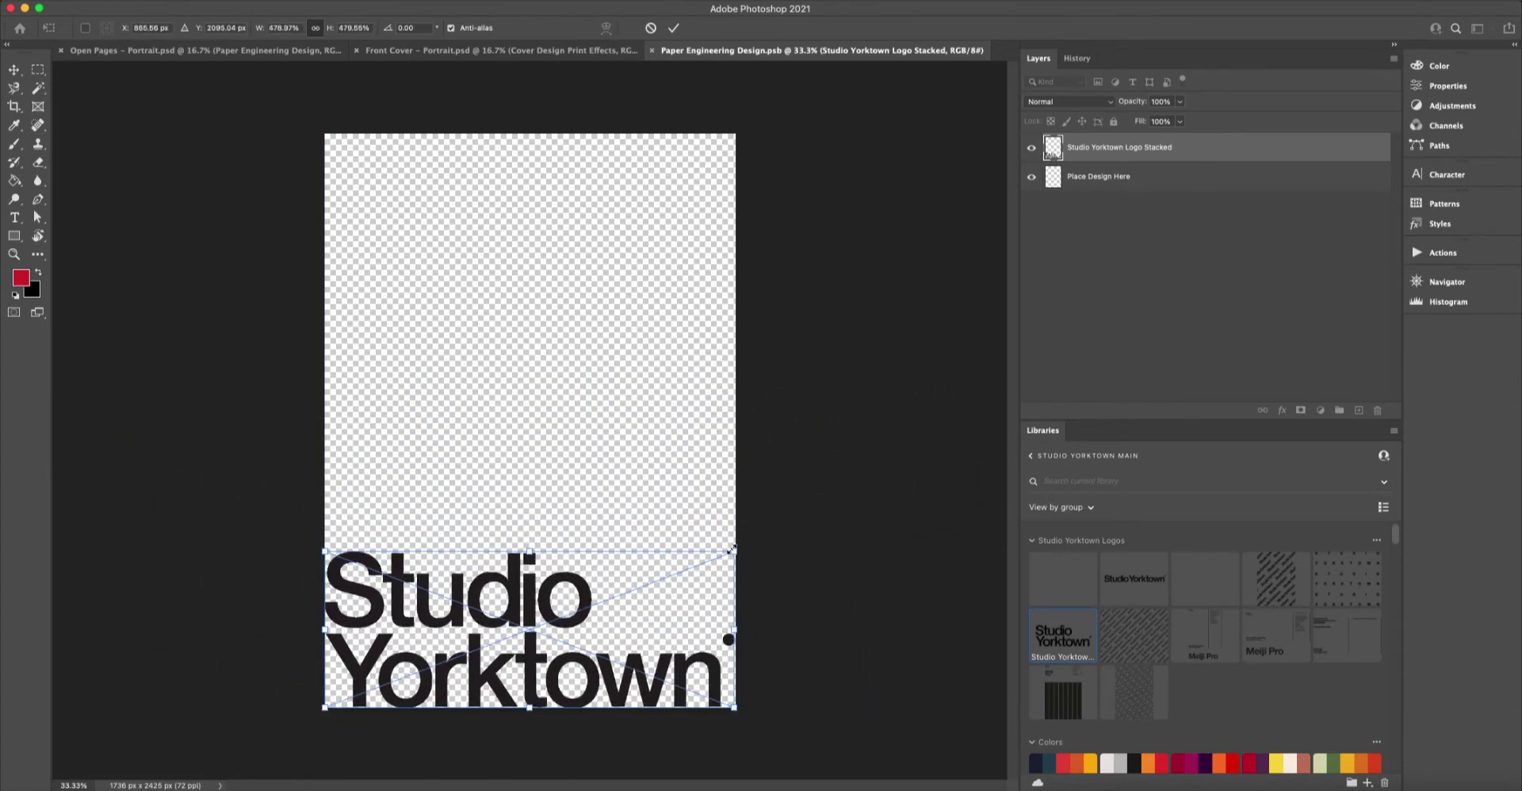
key("Return")
key("z")
left_click(646, 51)
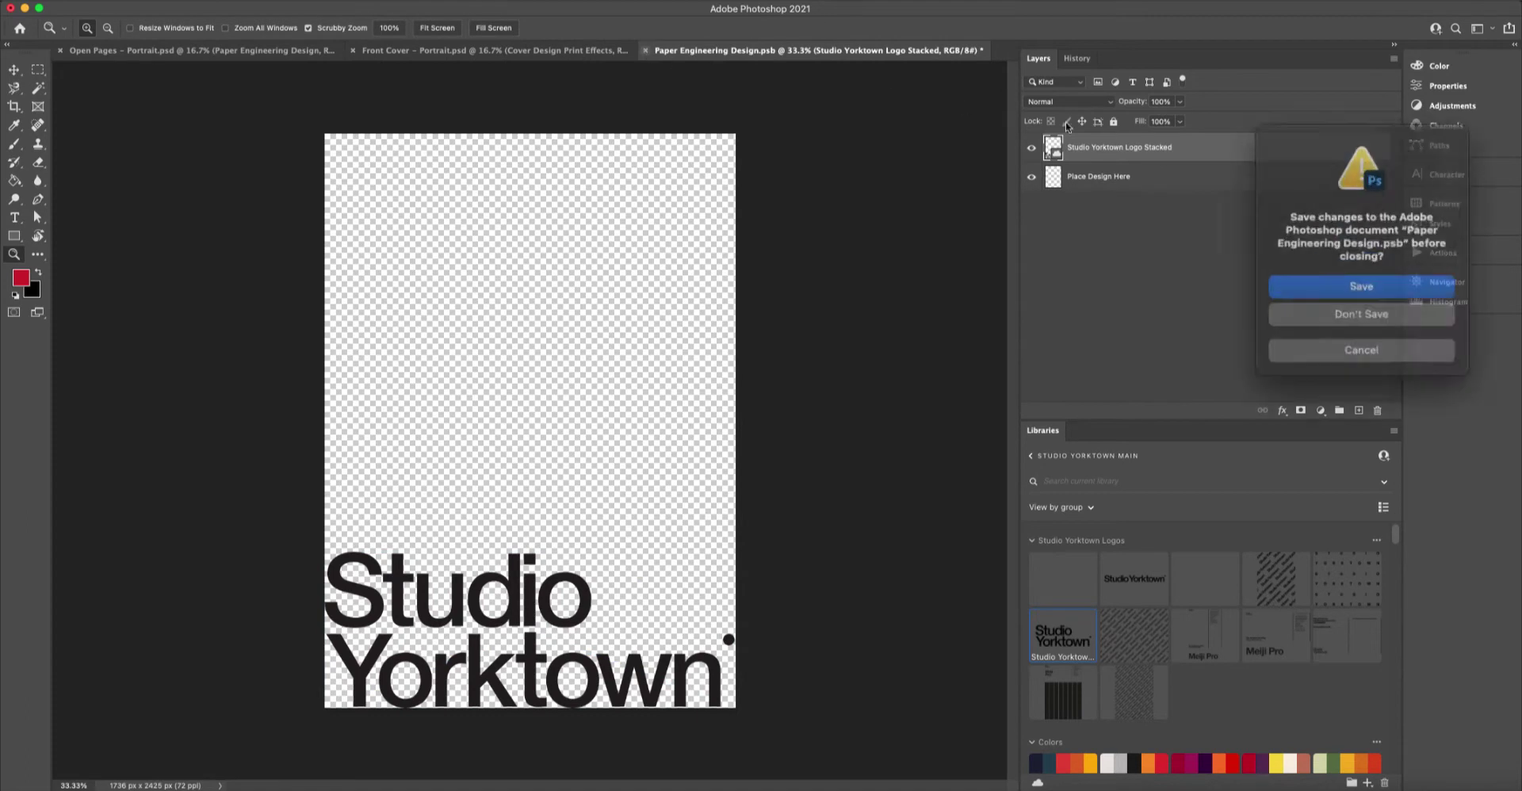
left_click(1363, 279)
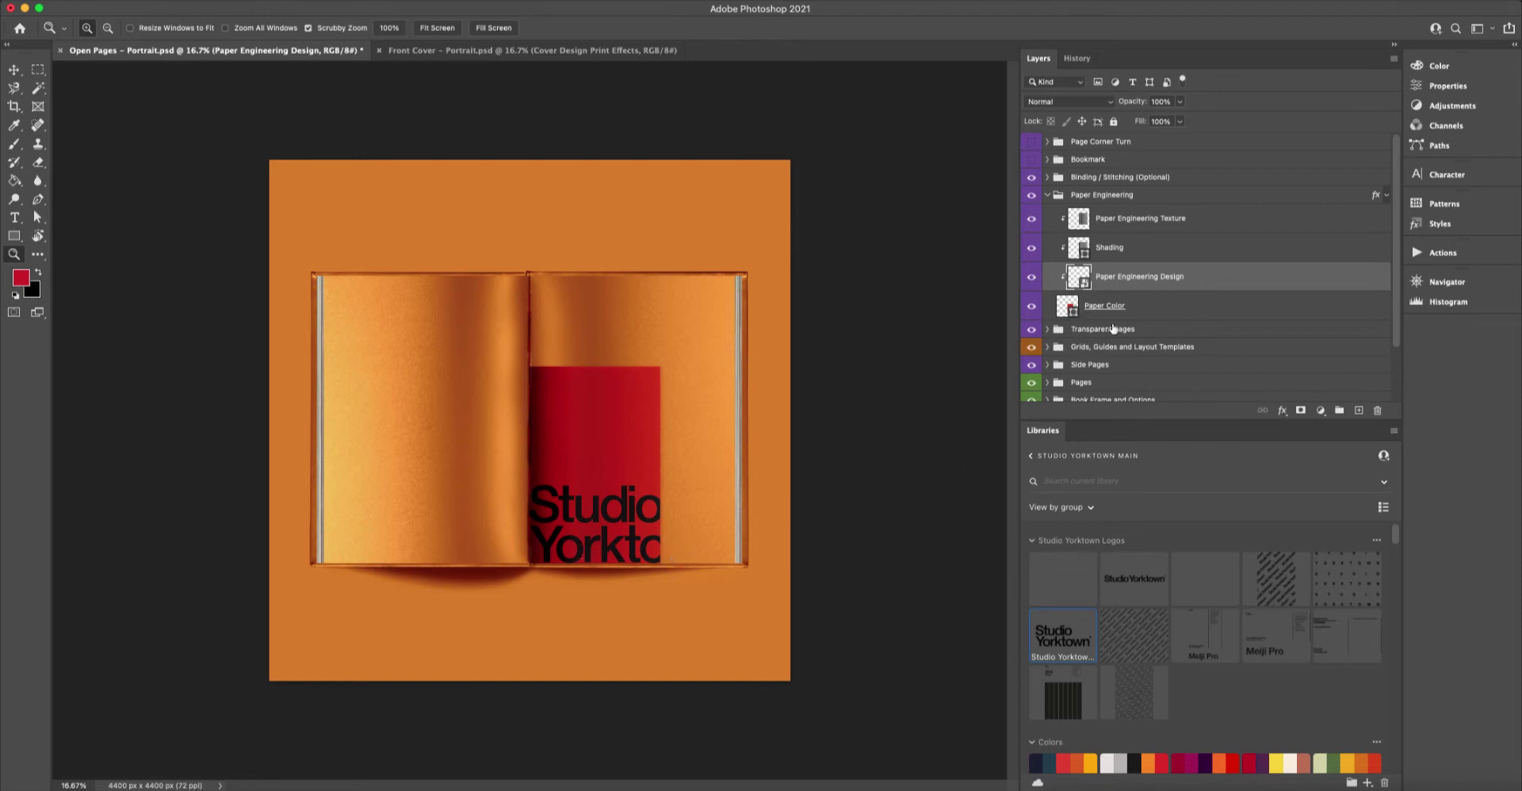
Transform the Paper Color shape into a narrow, taller strip at about 49% width and 125% height.
left_click(1070, 305)
key("super+t")
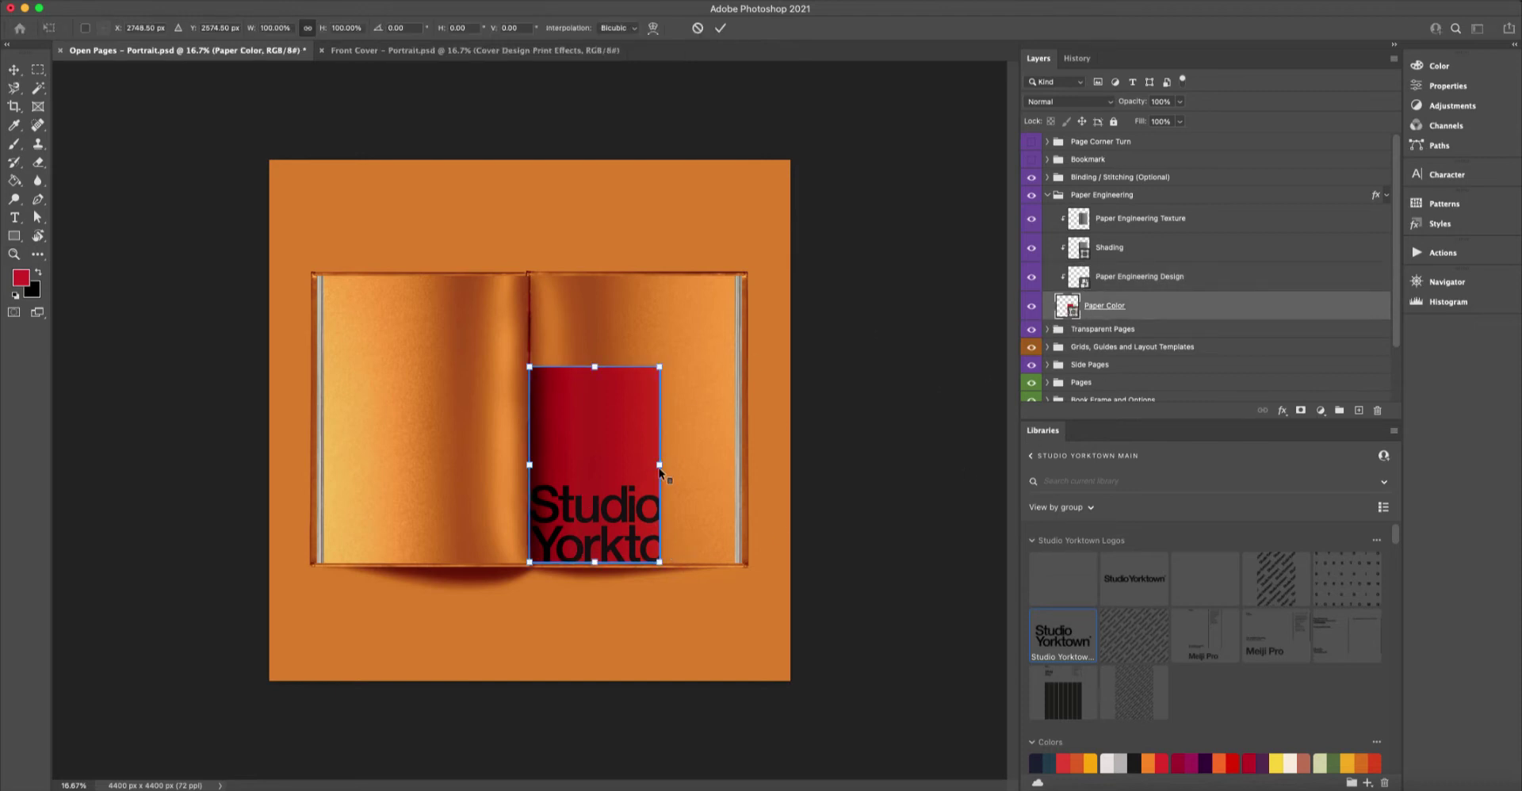
left_click_drag(660, 465, 593, 468)
left_click_drag(561, 366, 560, 318)
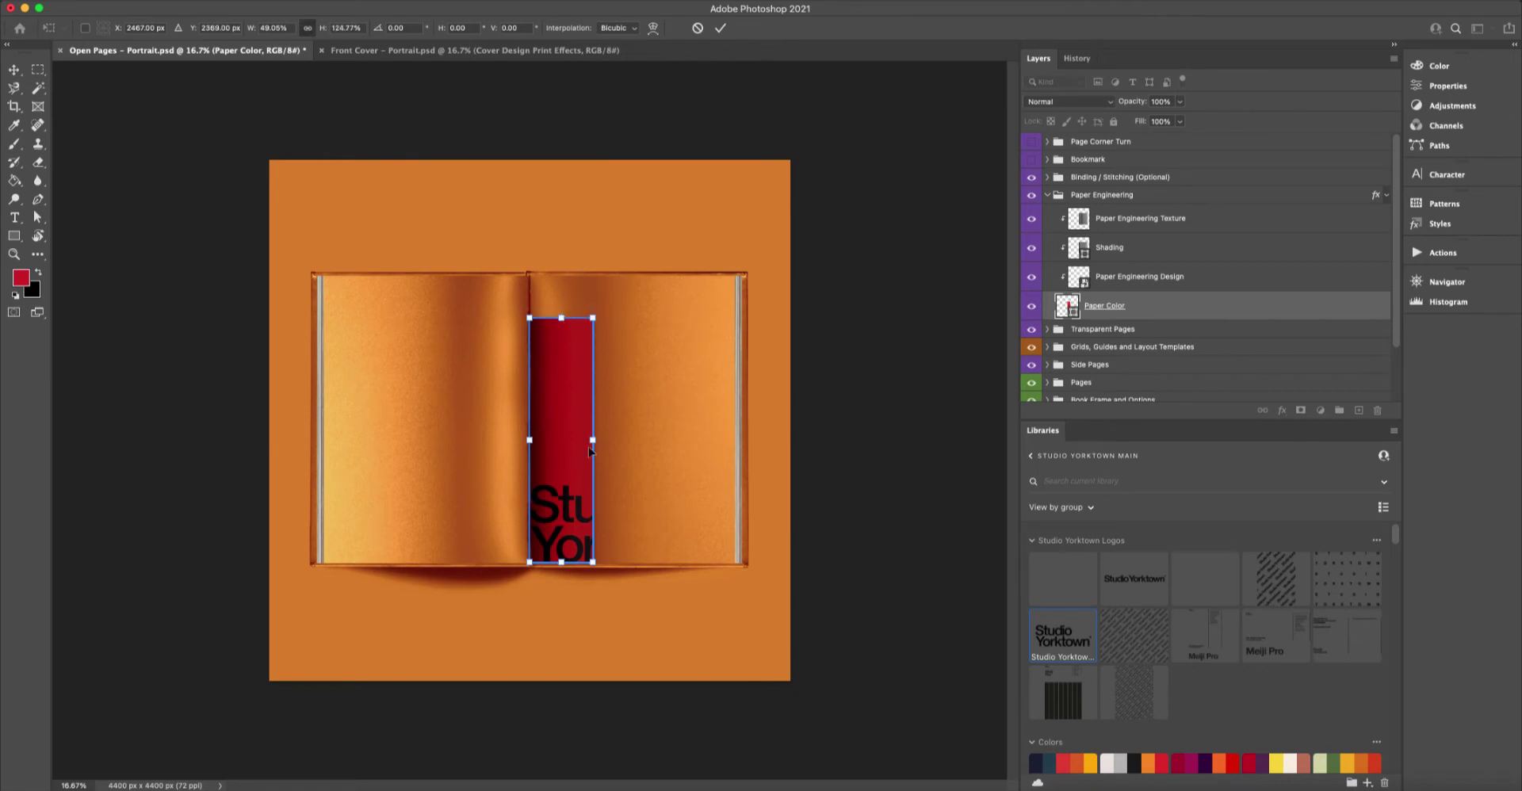
key("Return")
Examine the edges, shading and cropped logo of the resized paper strip up close at 66.7% magnification.
key("z")
left_click(598, 442)
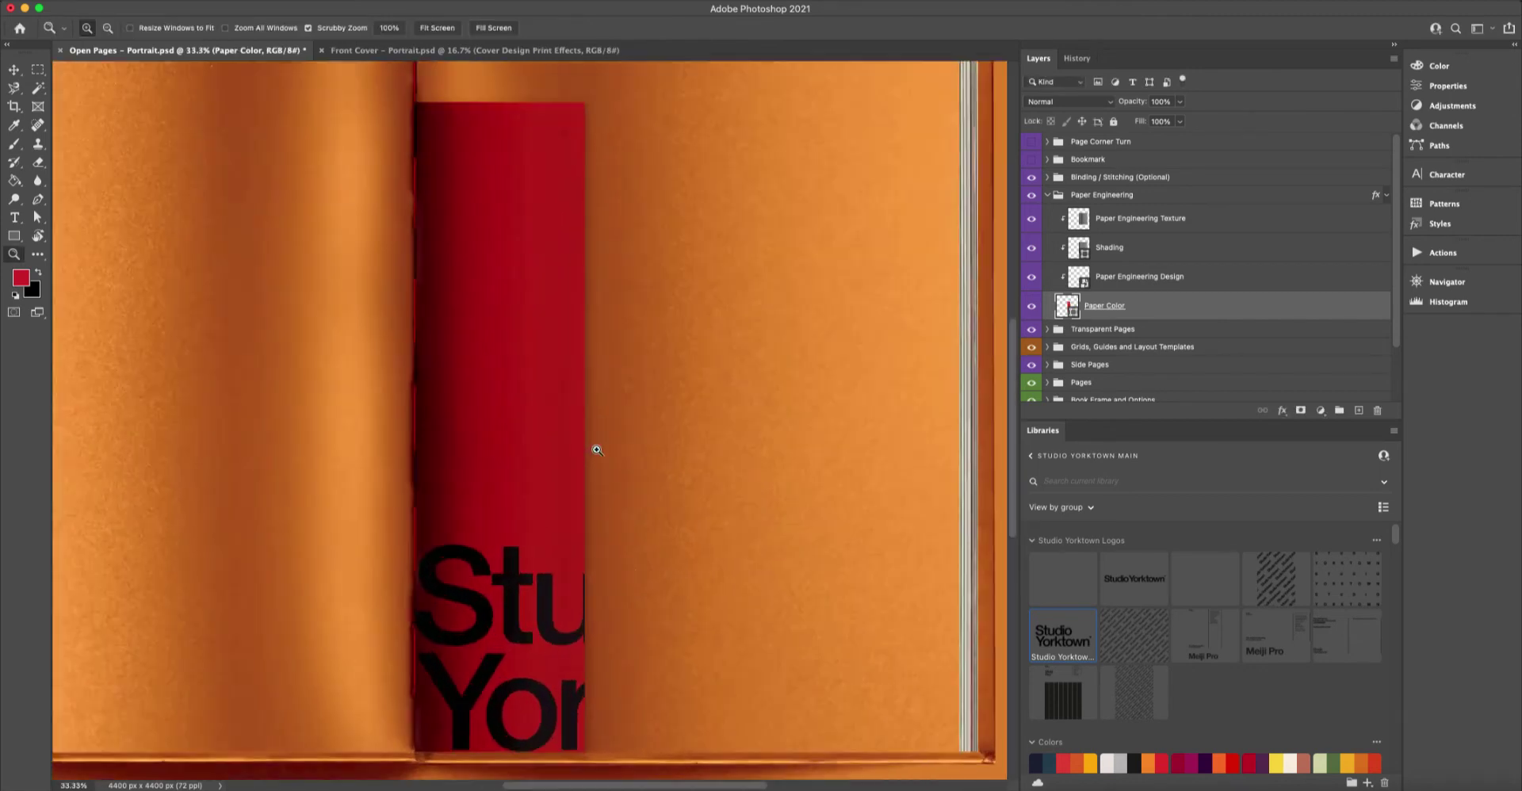
left_click(598, 441)
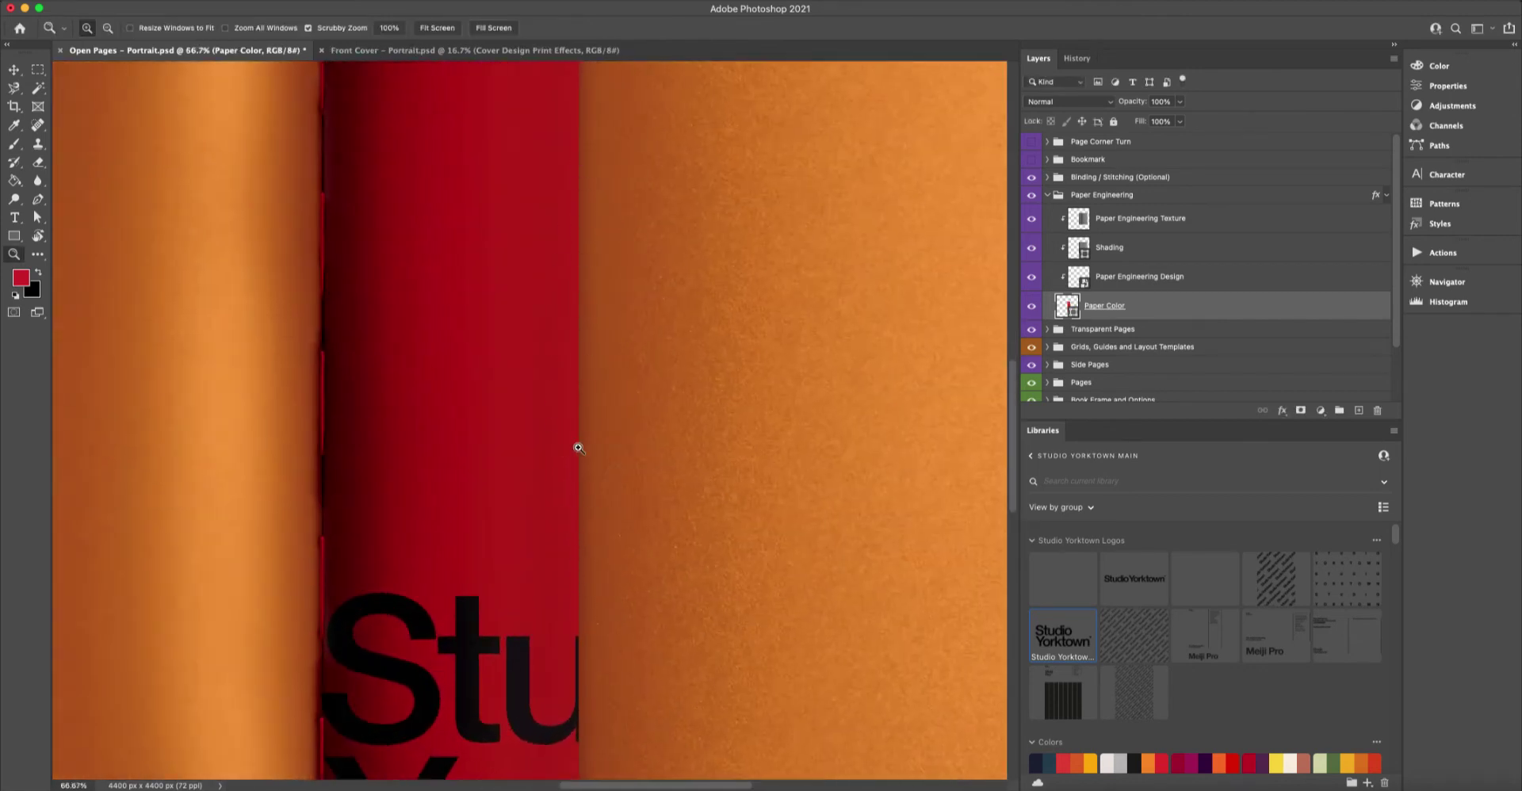
left_click_drag(560, 277, 550, 479)
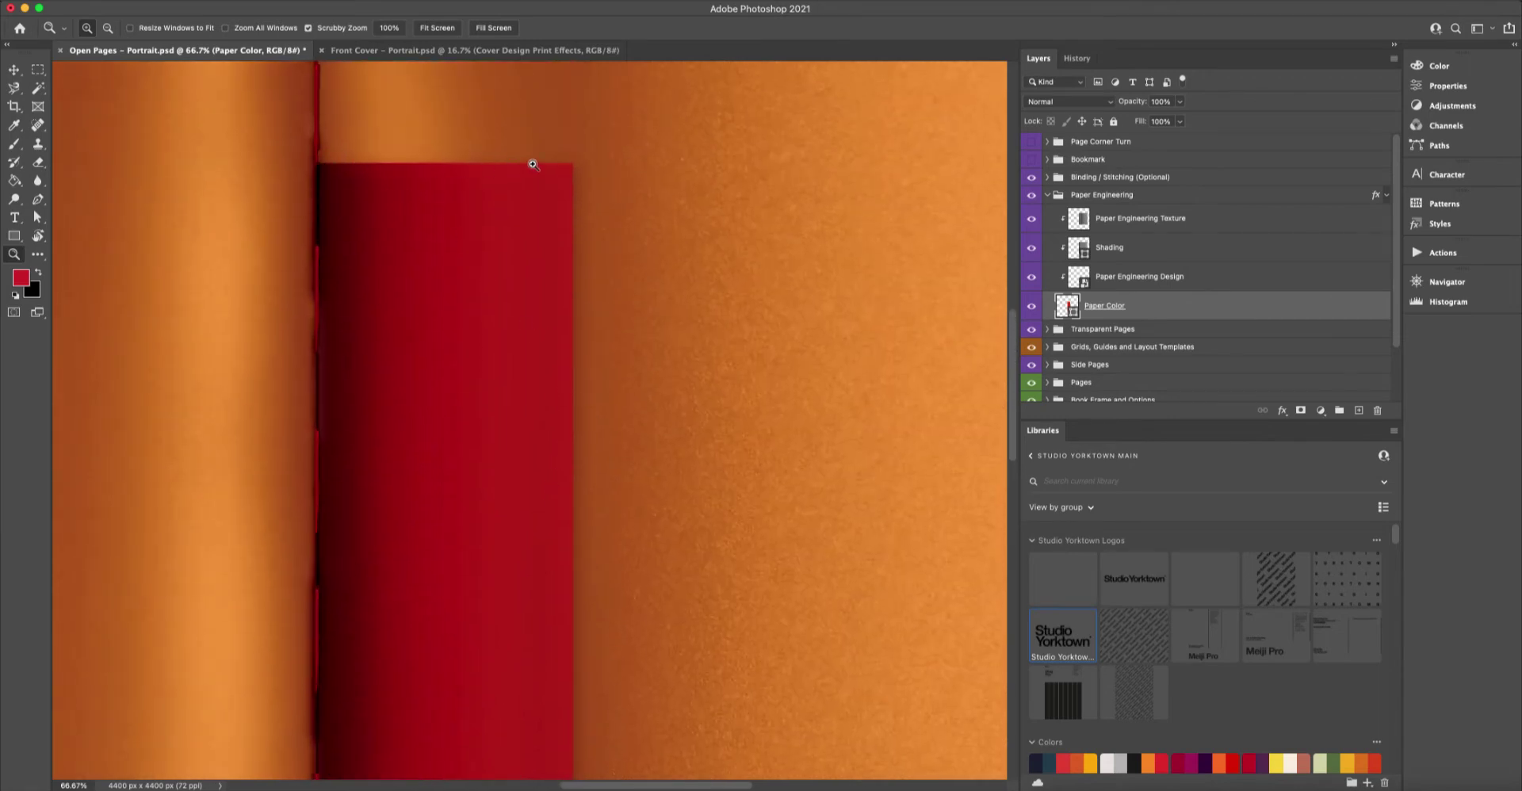
scroll(520, 516, "down", 10)
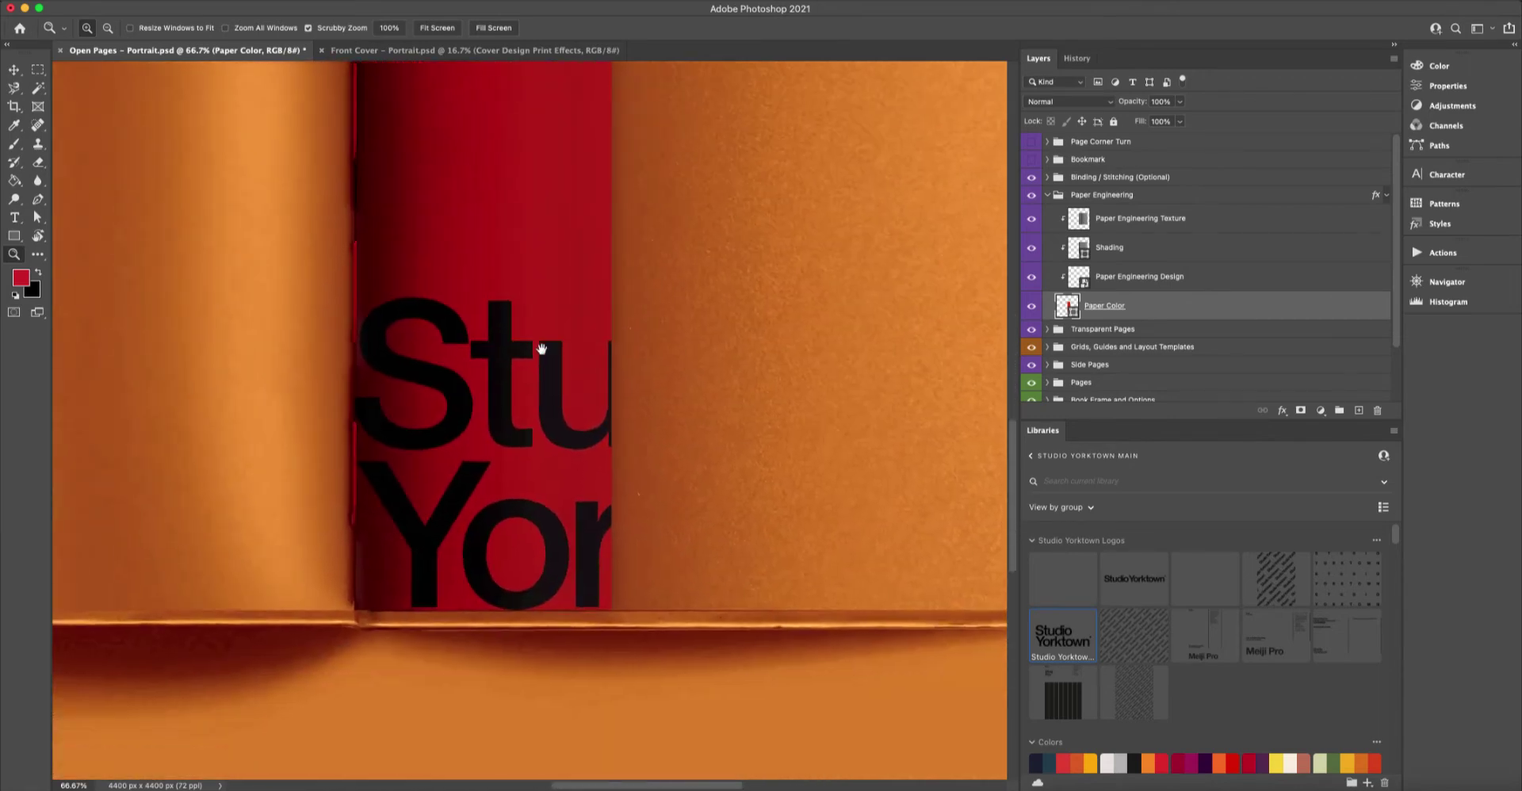
left_click(604, 378)
left_click_drag(615, 295, 580, 414)
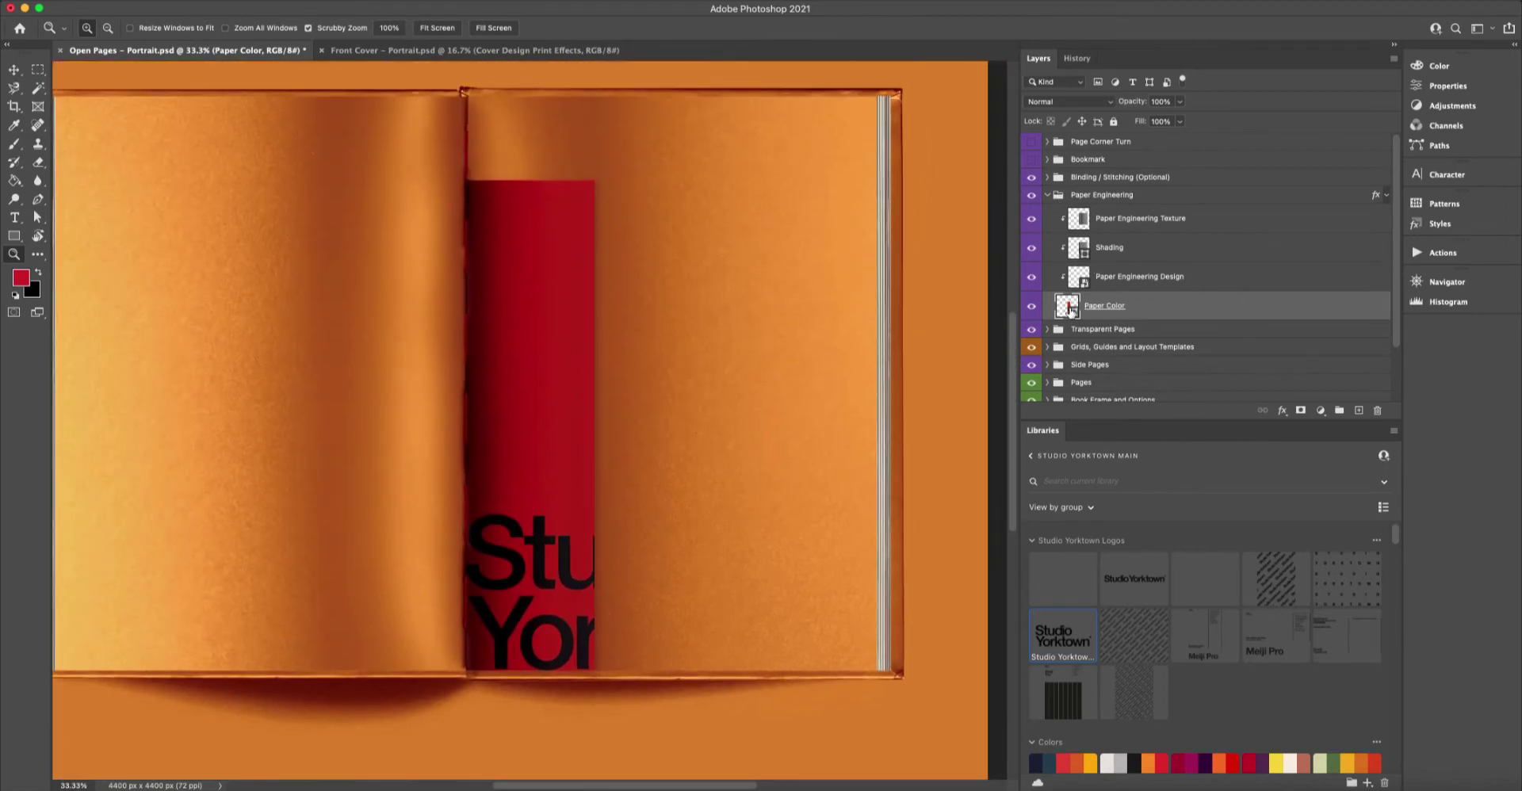
Recolor the Paper Color layer with library swatches, trying Watermelon Ice green and Okage pink and finishing with the Pot Pourri yellow-orange.
scroll(1163, 337, "down", 3)
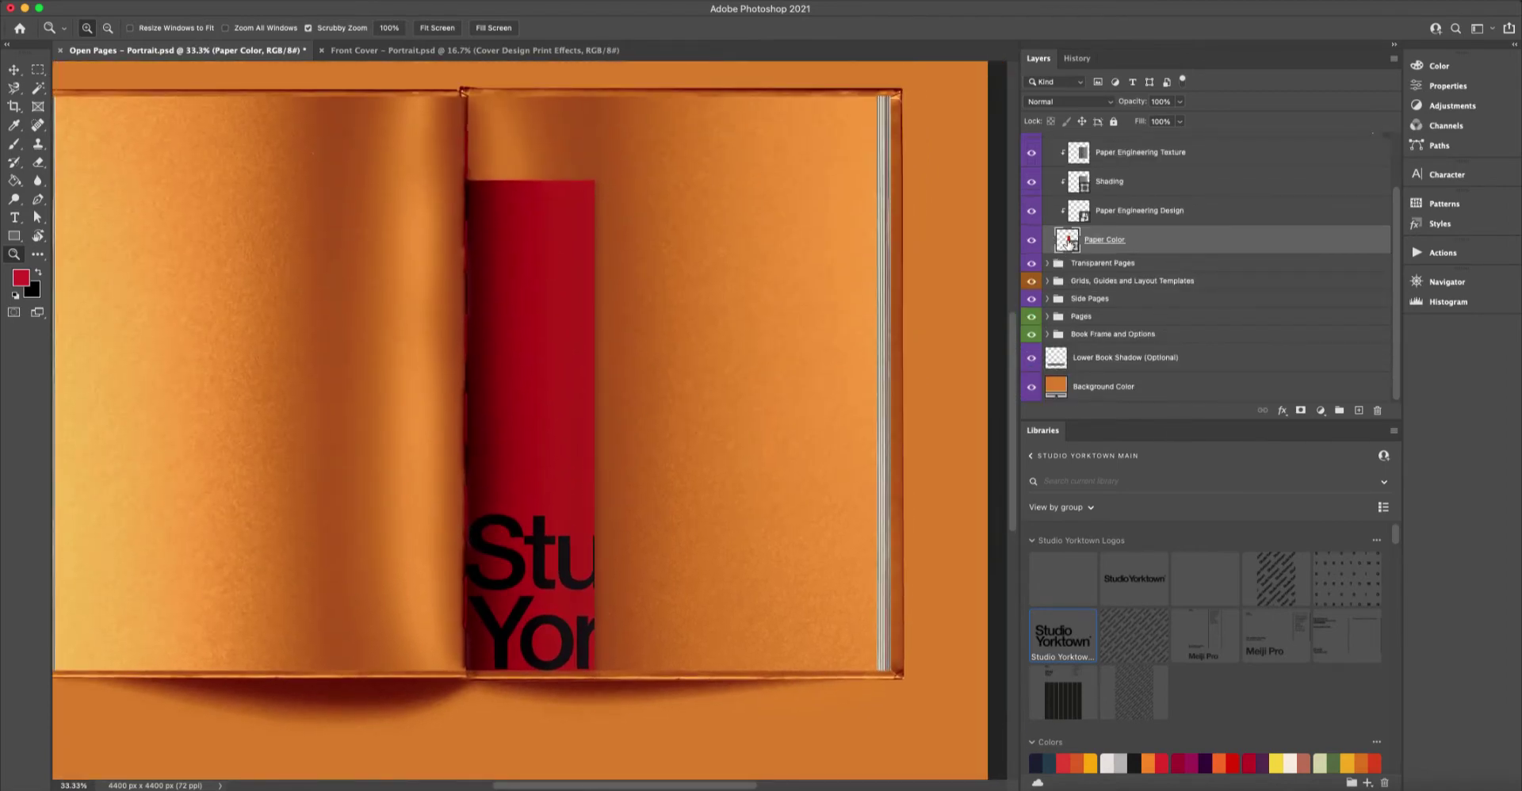
double_click(1068, 239)
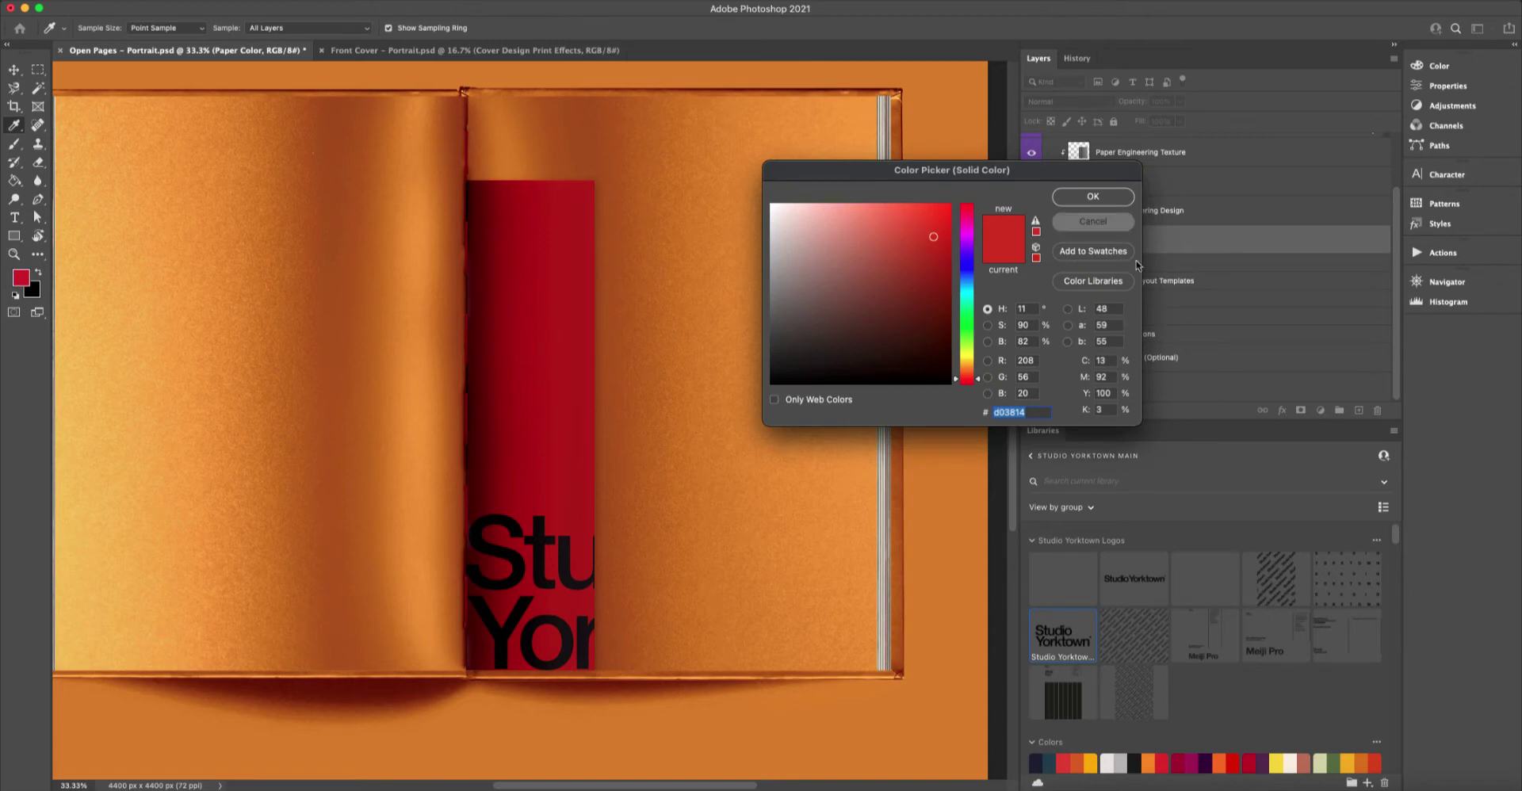
key("Return")
scroll(1257, 599, "down", 6)
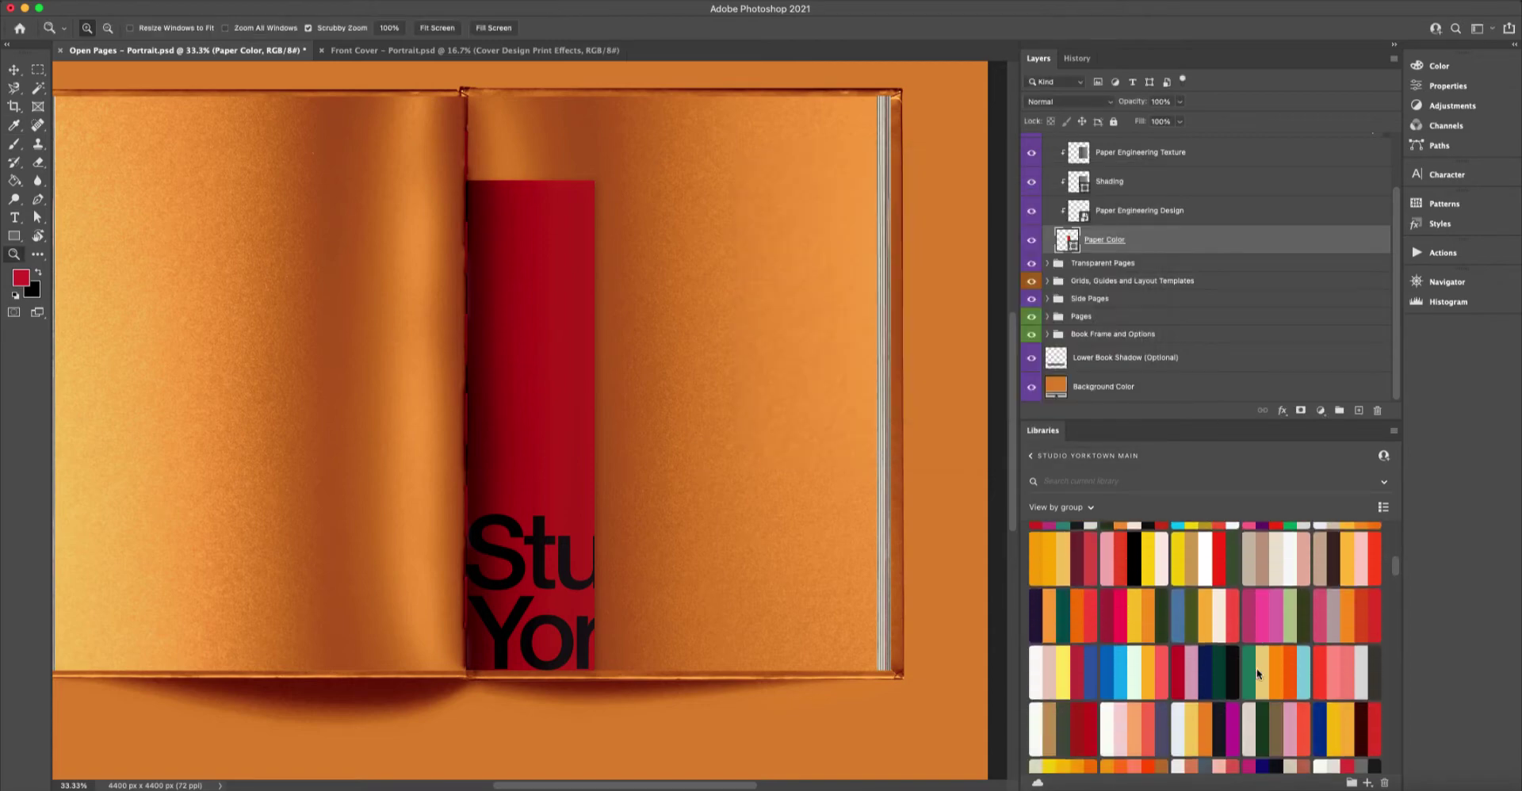
left_click(1253, 654)
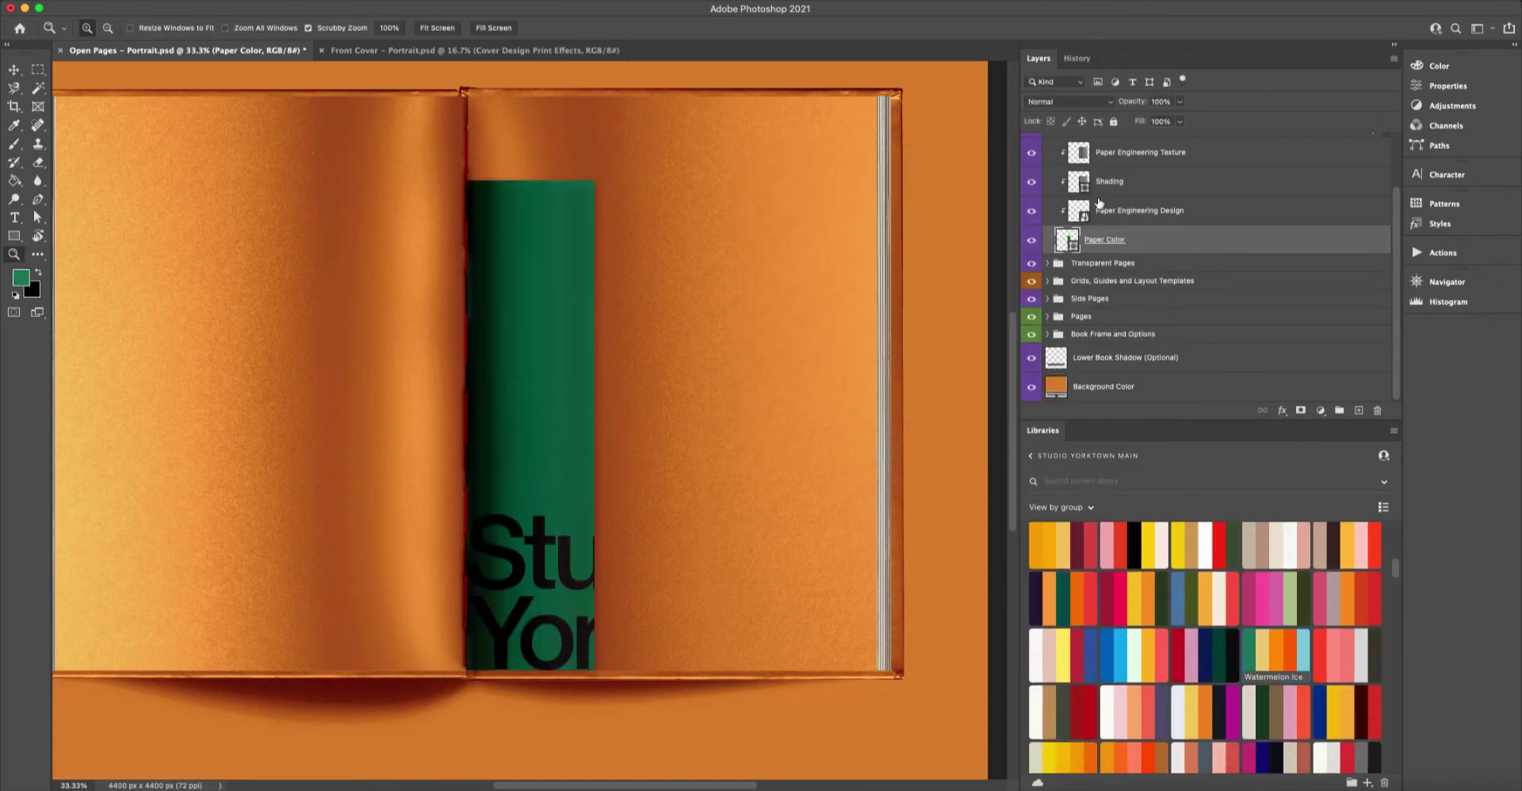
left_click(1332, 644)
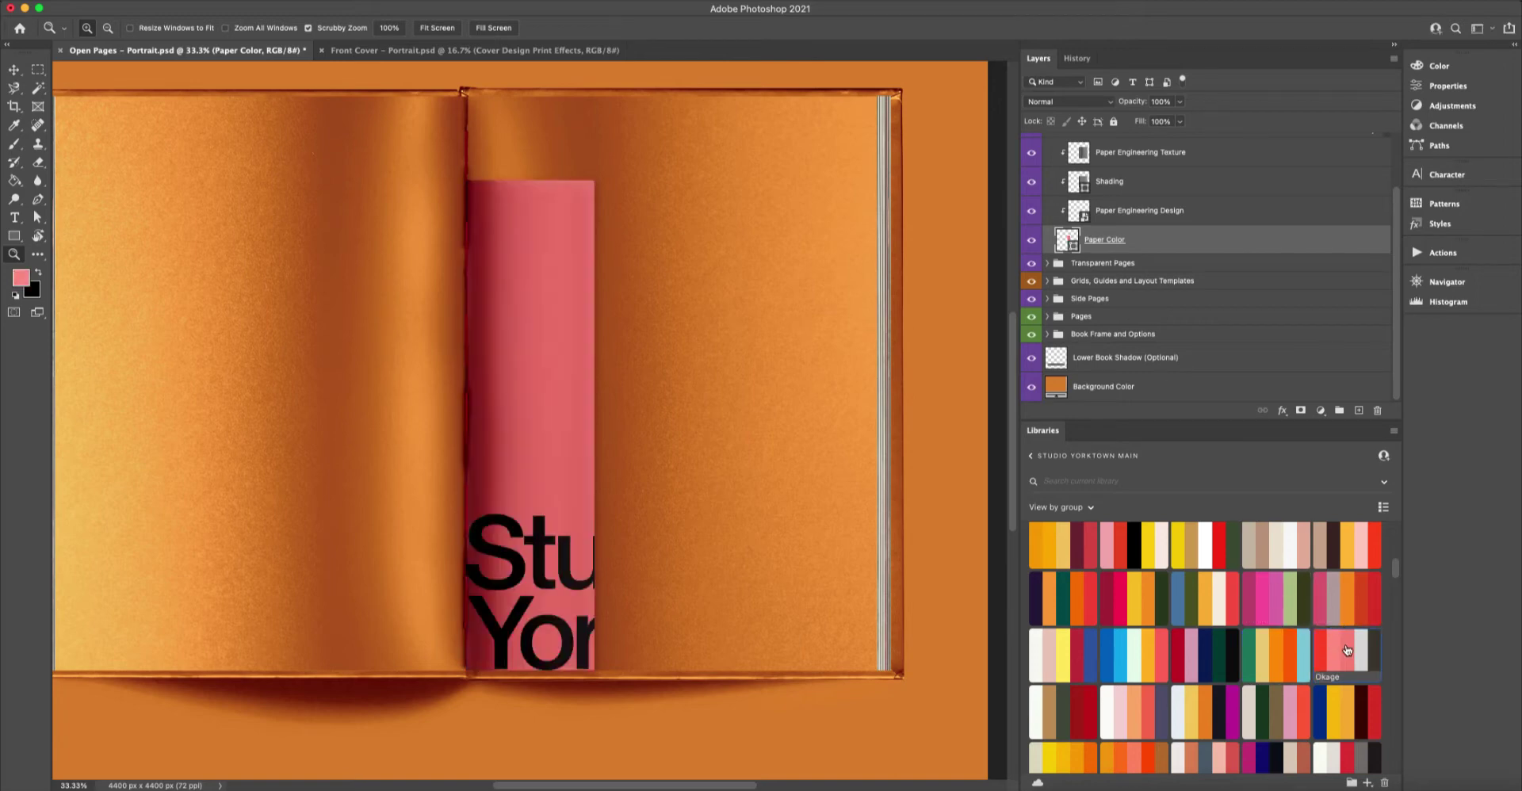
left_click(1347, 650)
left_click(1347, 547)
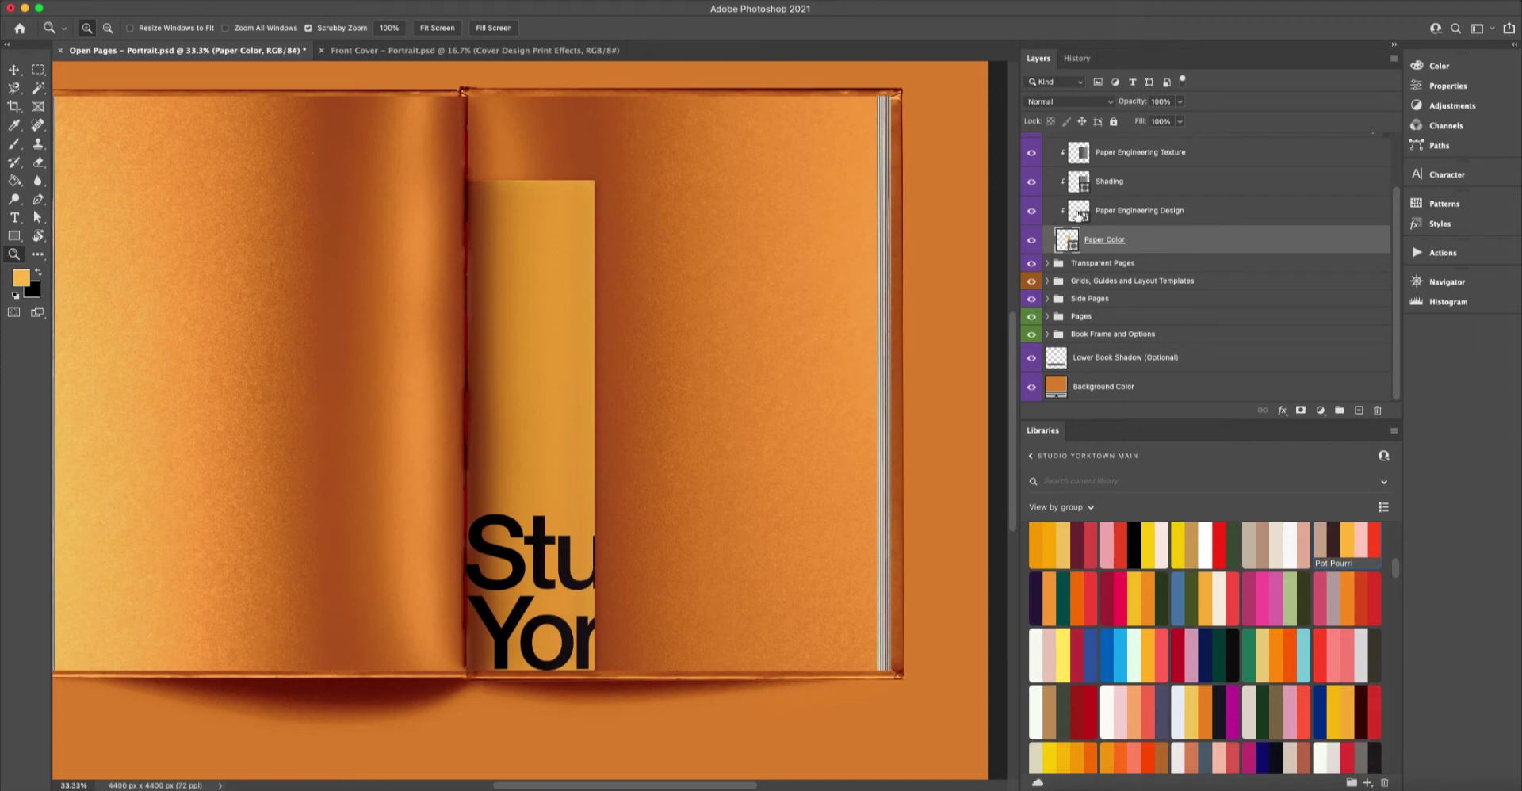
Collapse and hide the Paper Engineering group, and turn on Transparent Page Type 1 (Flat) in the Transparent Pages group.
left_click(1102, 263)
left_click(842, 425, "alt")
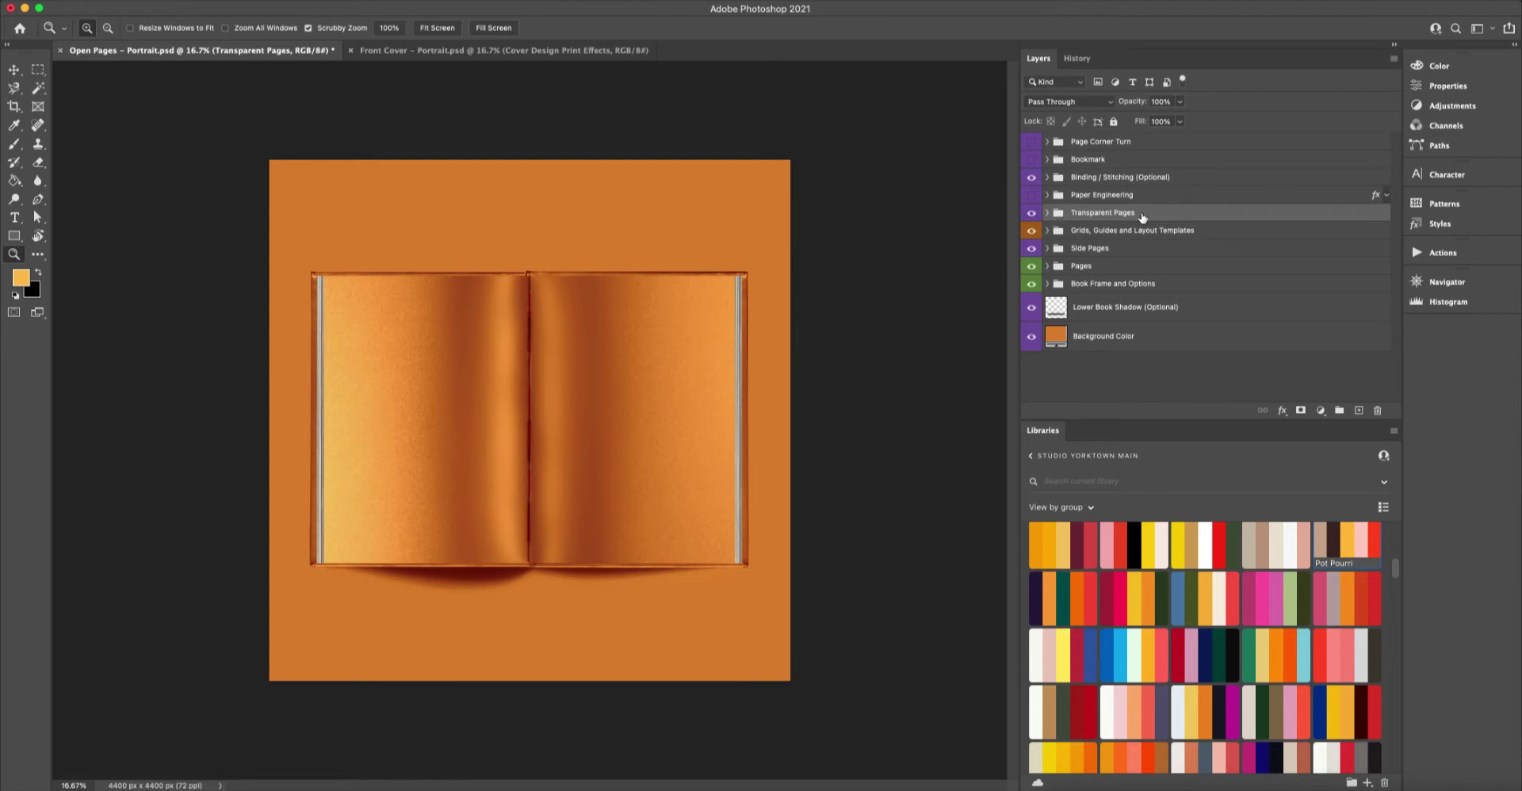
left_click(1047, 213)
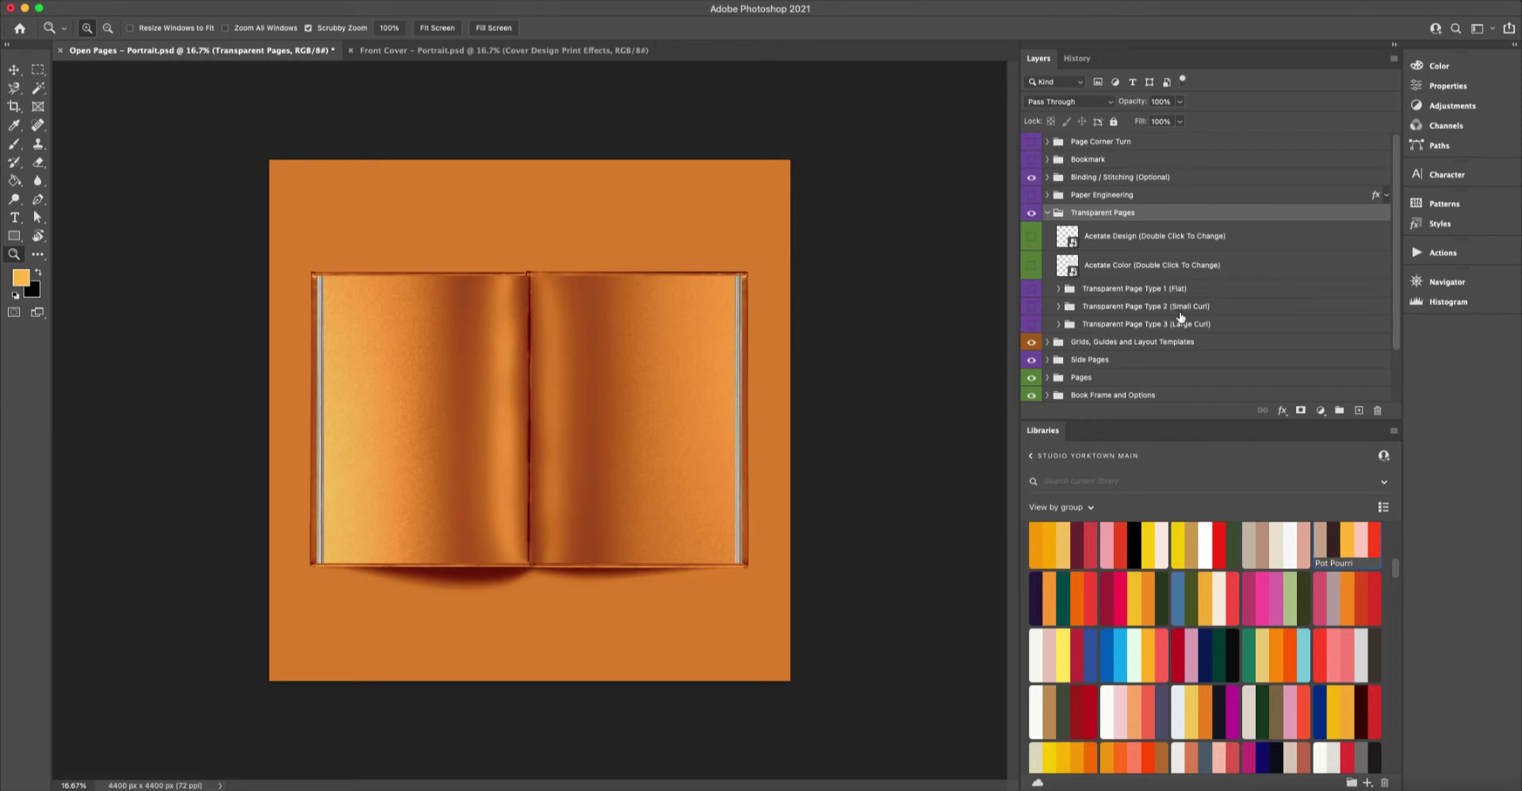
left_click(1032, 291)
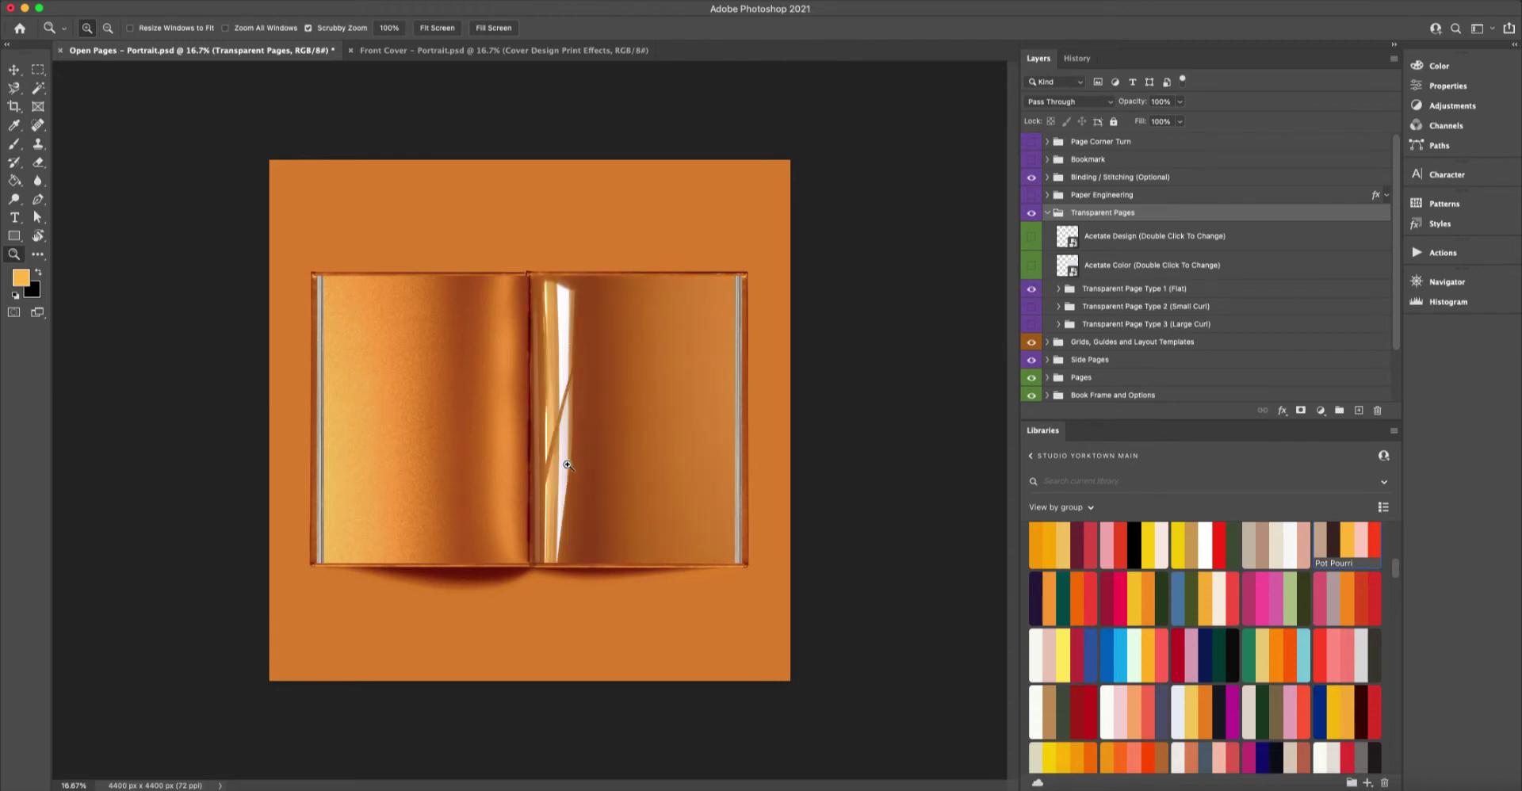
Hide Transparent Page Type 1 (Flat), then preview Type 2 (Small Curl) and Type 3 (Large Curl) one at a time, leaving all three hidden.
left_click(1029, 291)
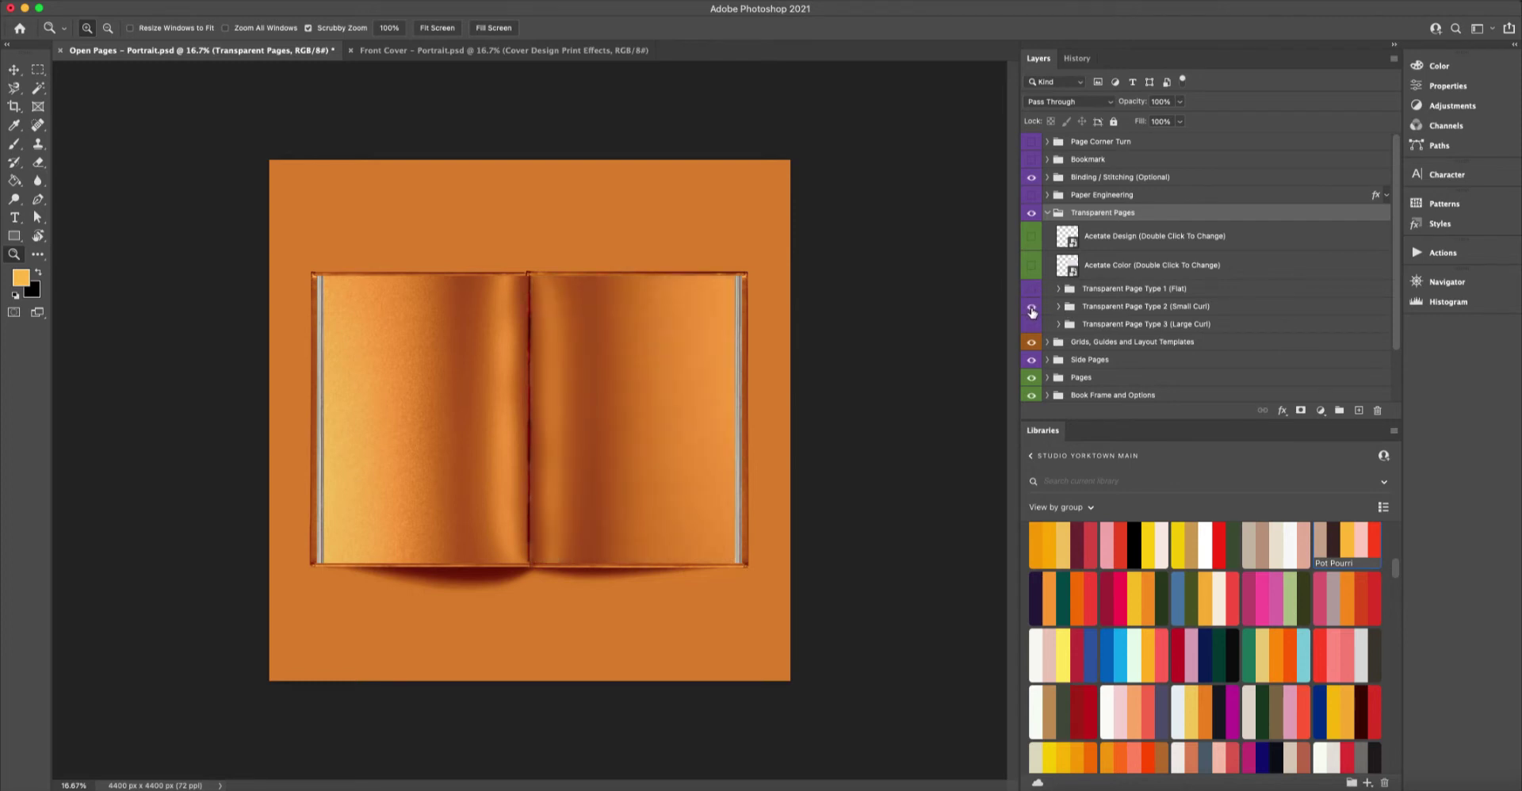
left_click(1030, 307)
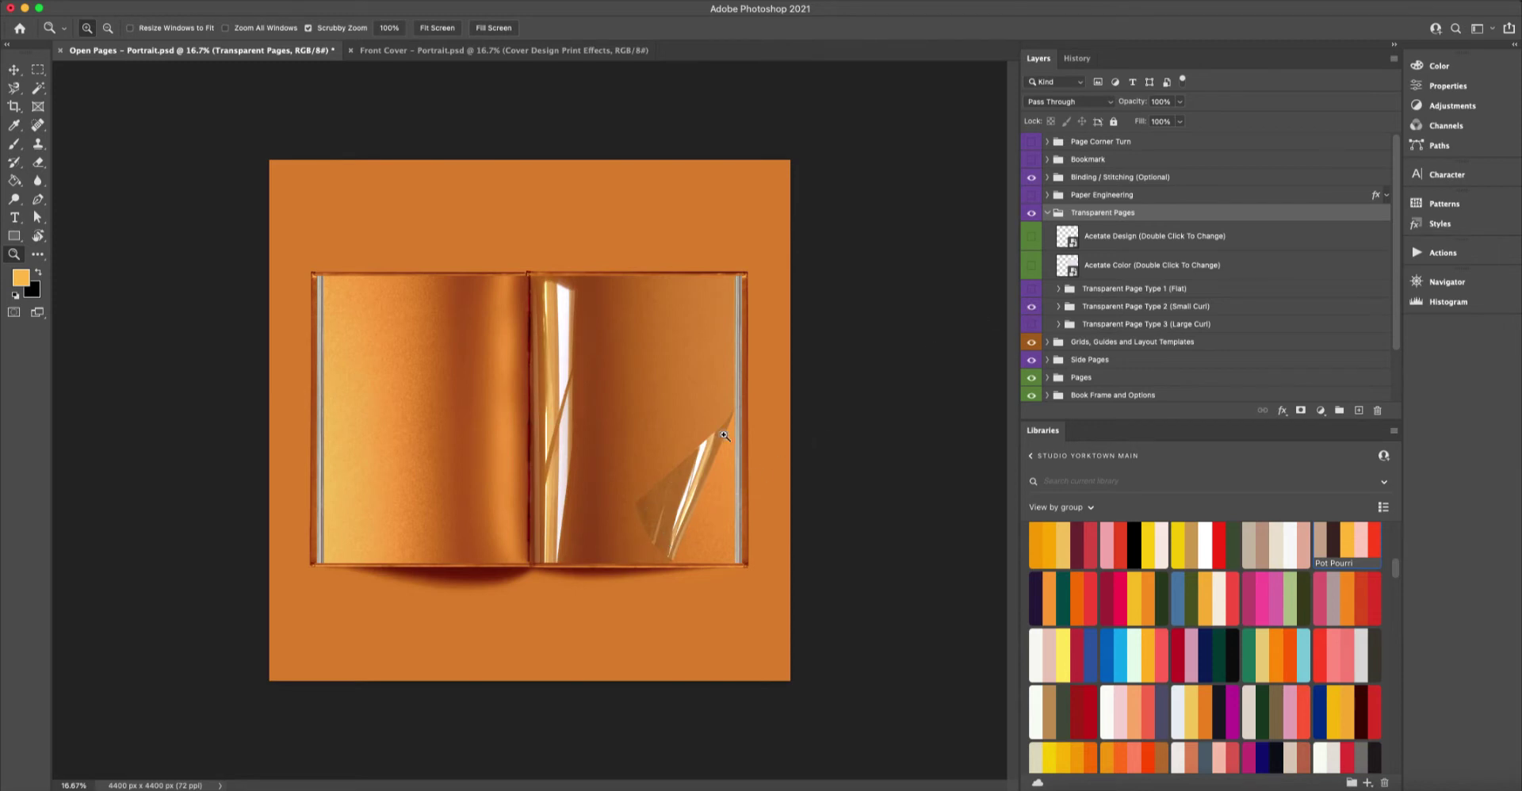
left_click(1029, 311)
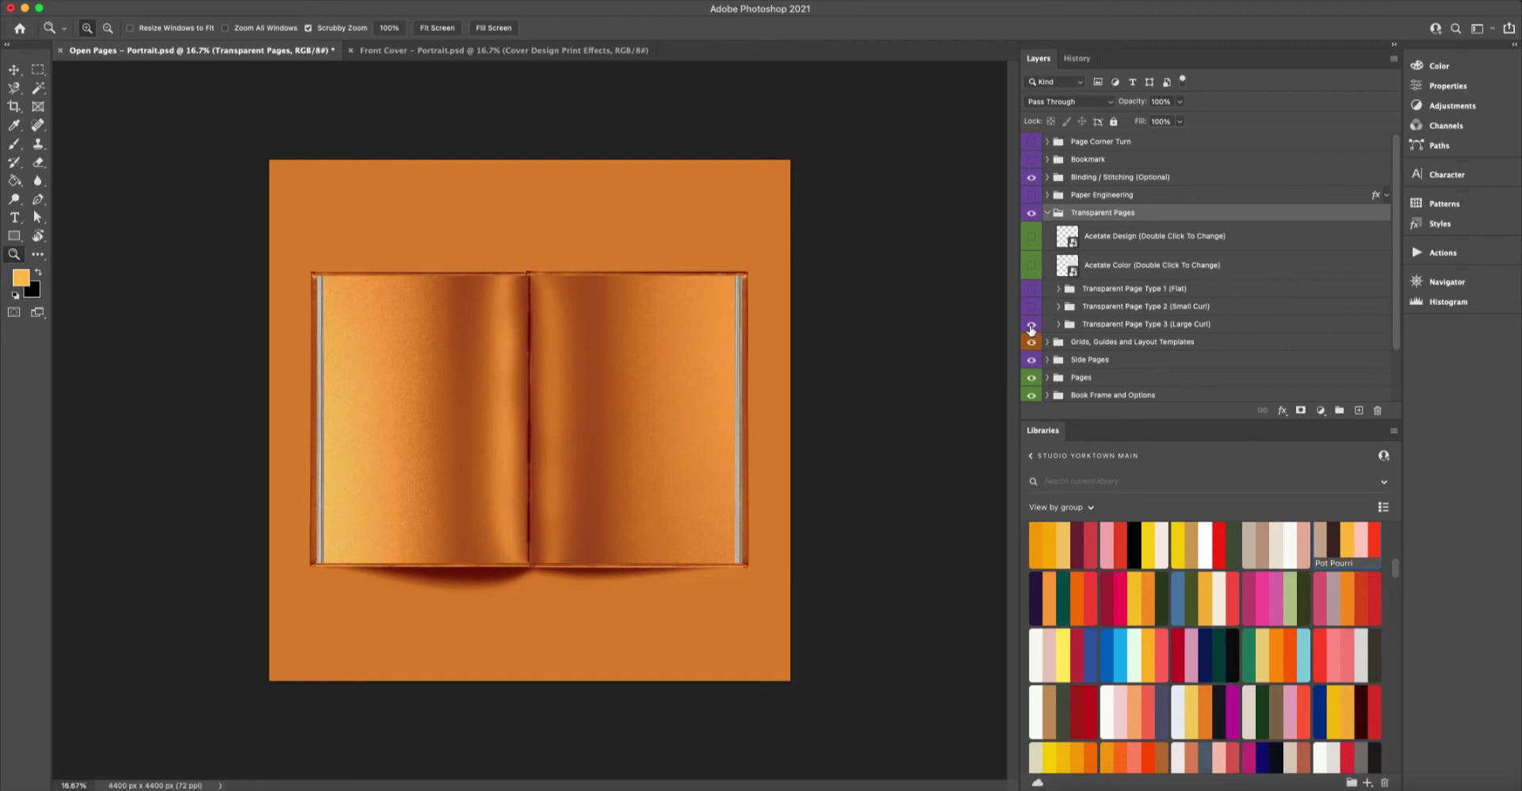
left_click(1030, 325)
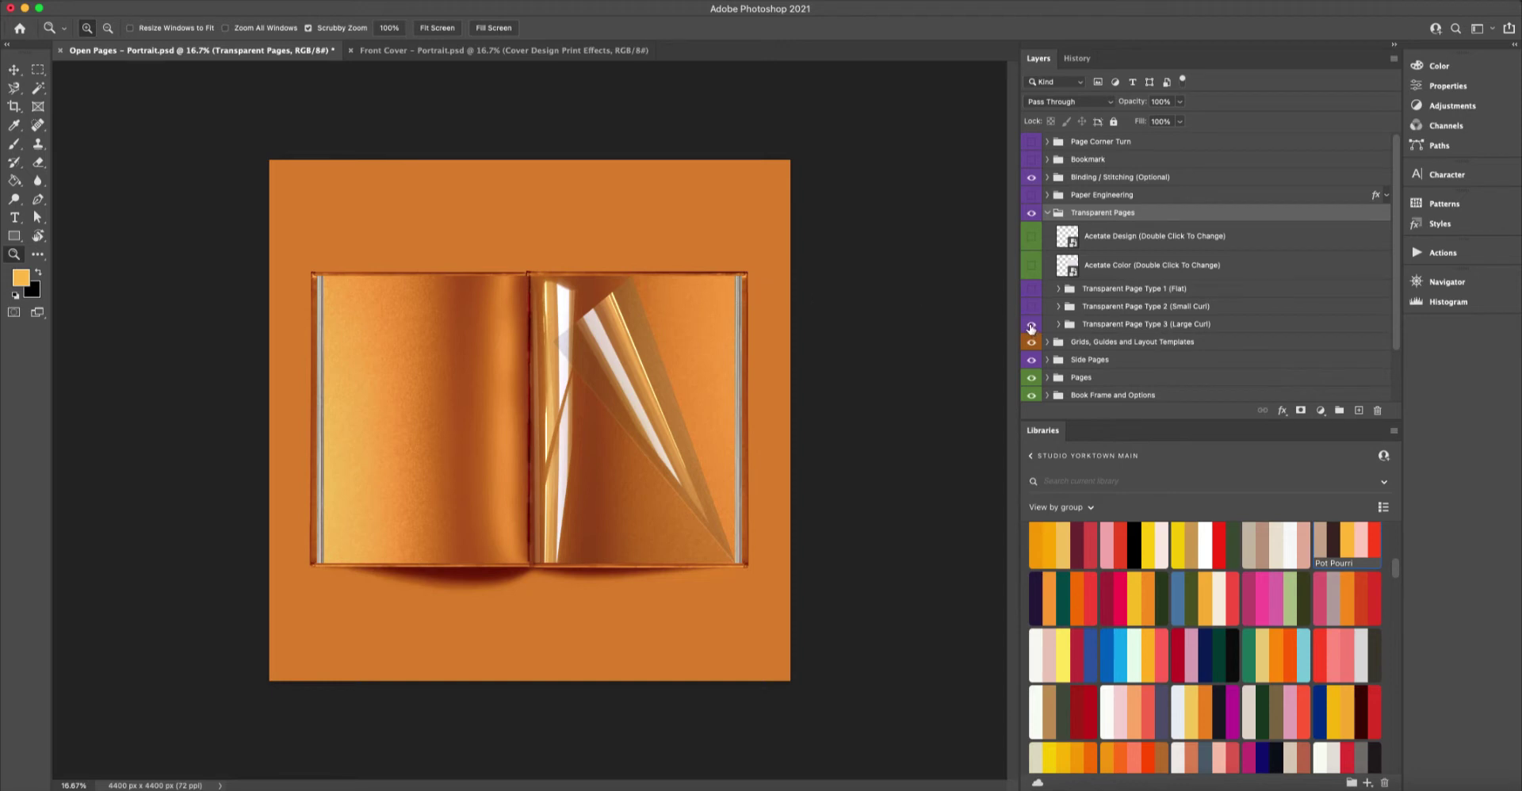
left_click(1031, 324)
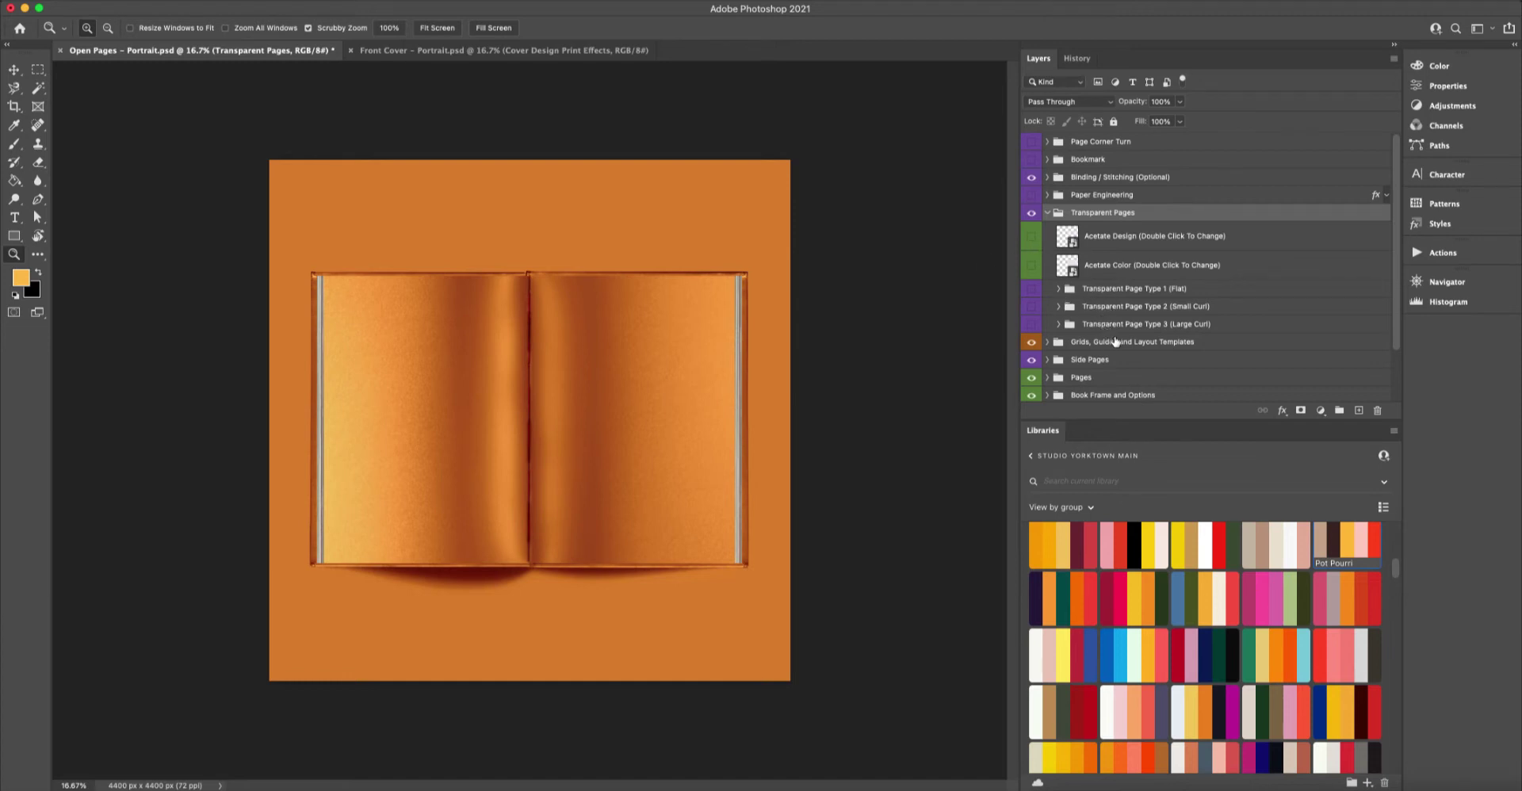
Open the Acetate Design smart object and place the Yorktown Diagonal library graphic, scaled up to cover the whole canvas.
double_click(1067, 235)
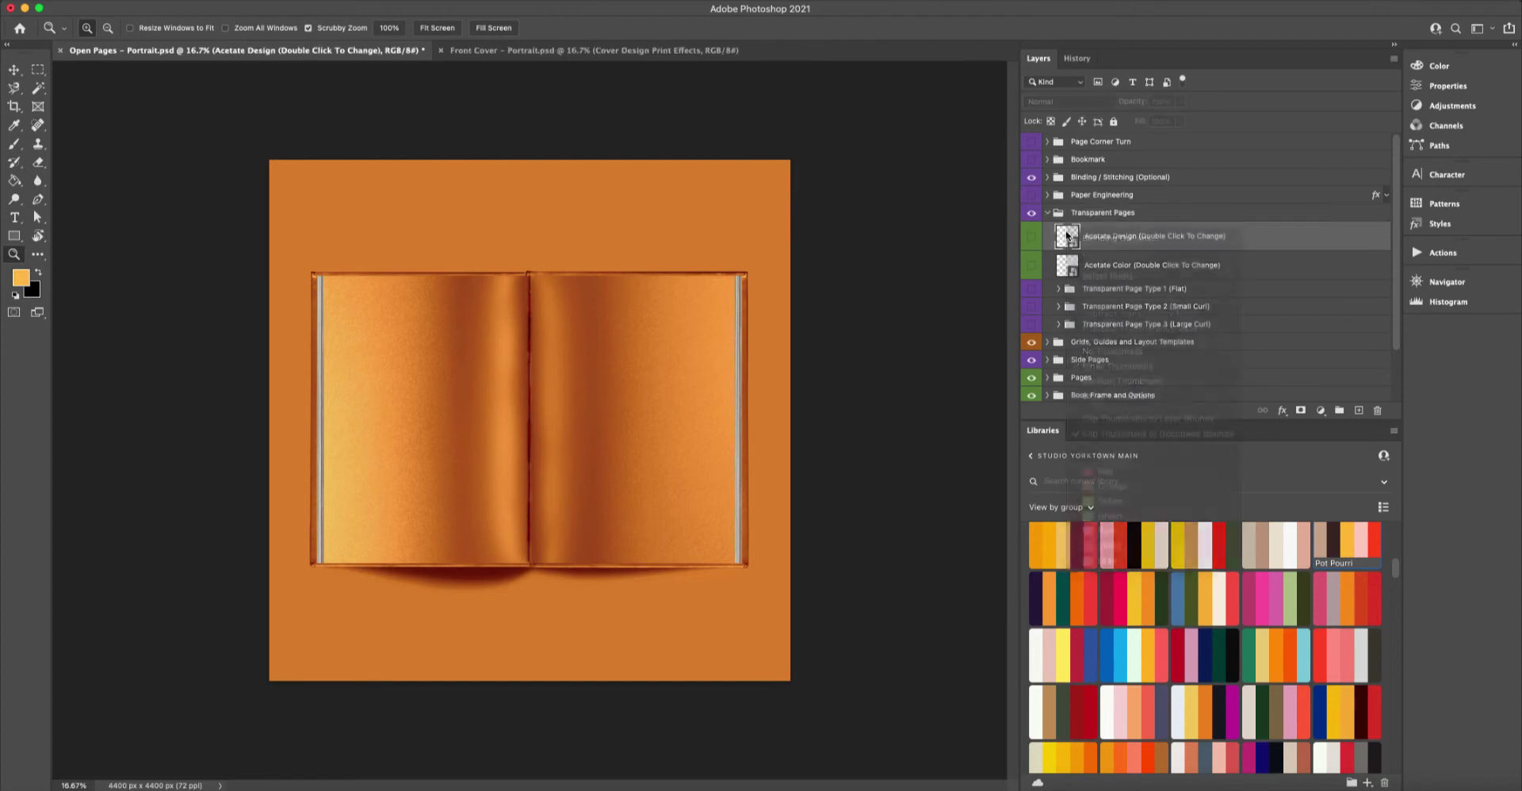
scroll(1254, 620, "up", 8)
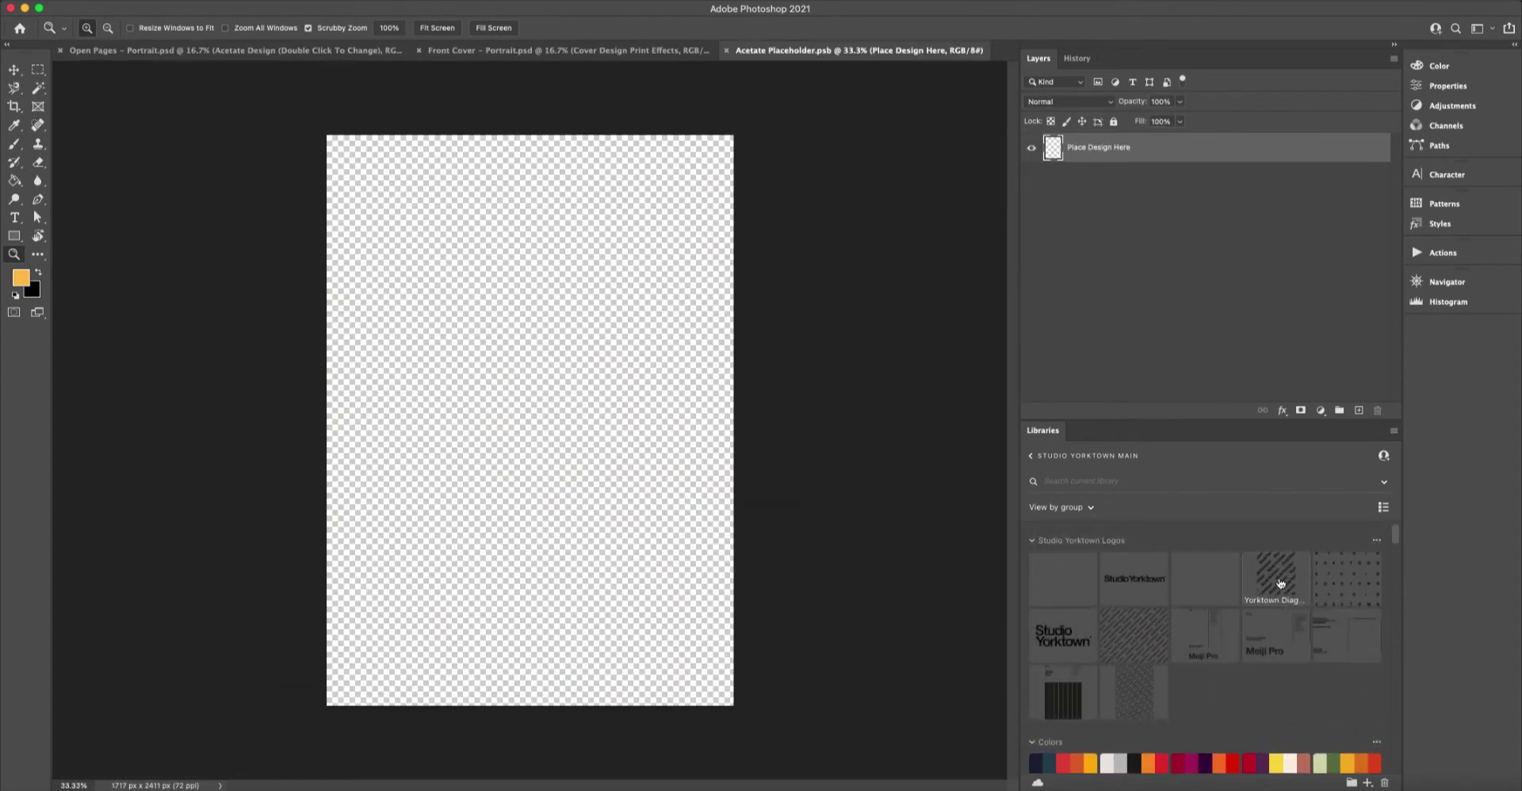
left_click_drag(621, 311, 1035, 644)
left_click_drag(718, 487, 510, 363)
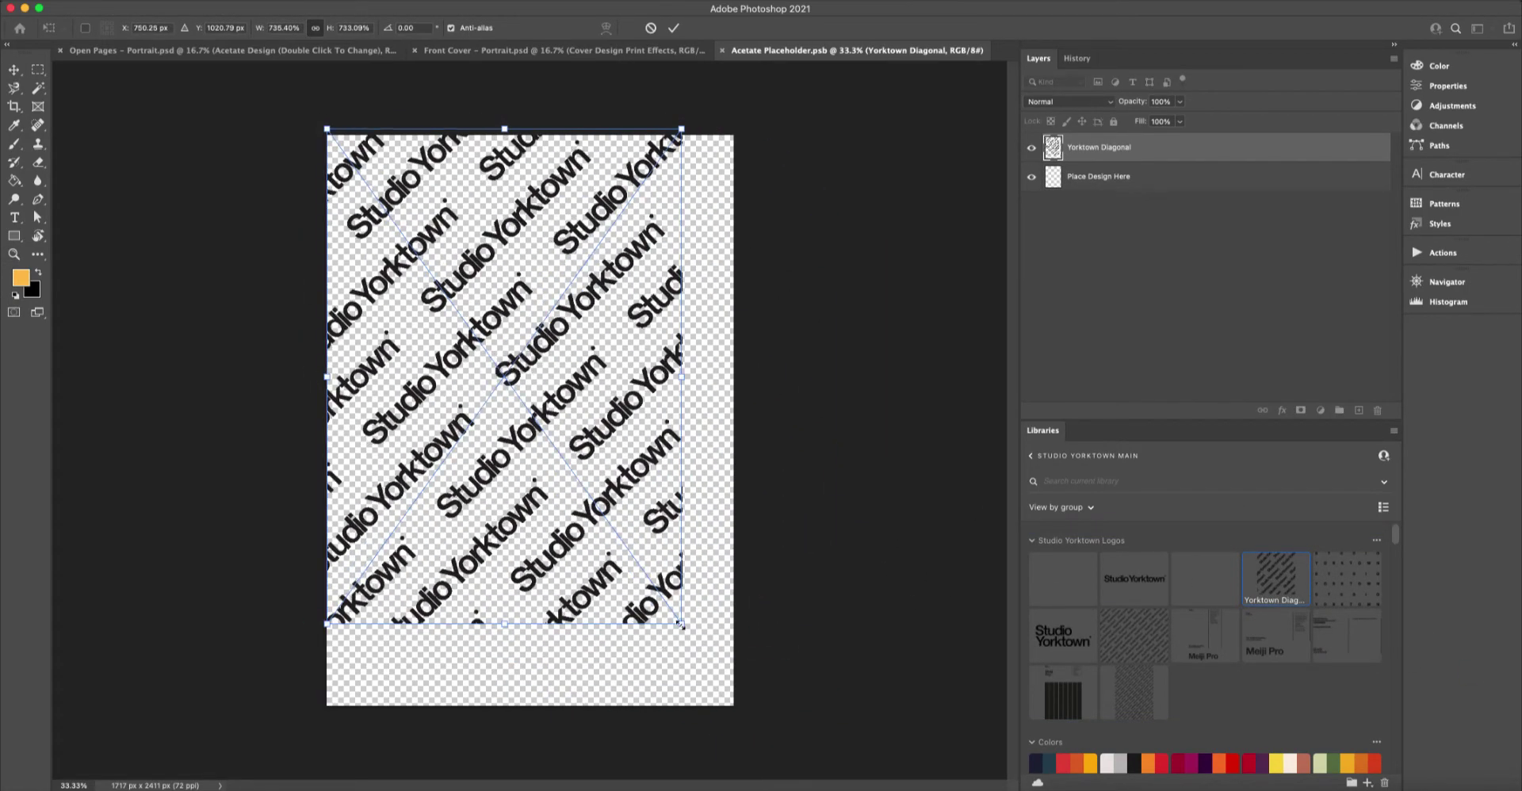
left_click_drag(680, 624, 752, 703)
key("Return")
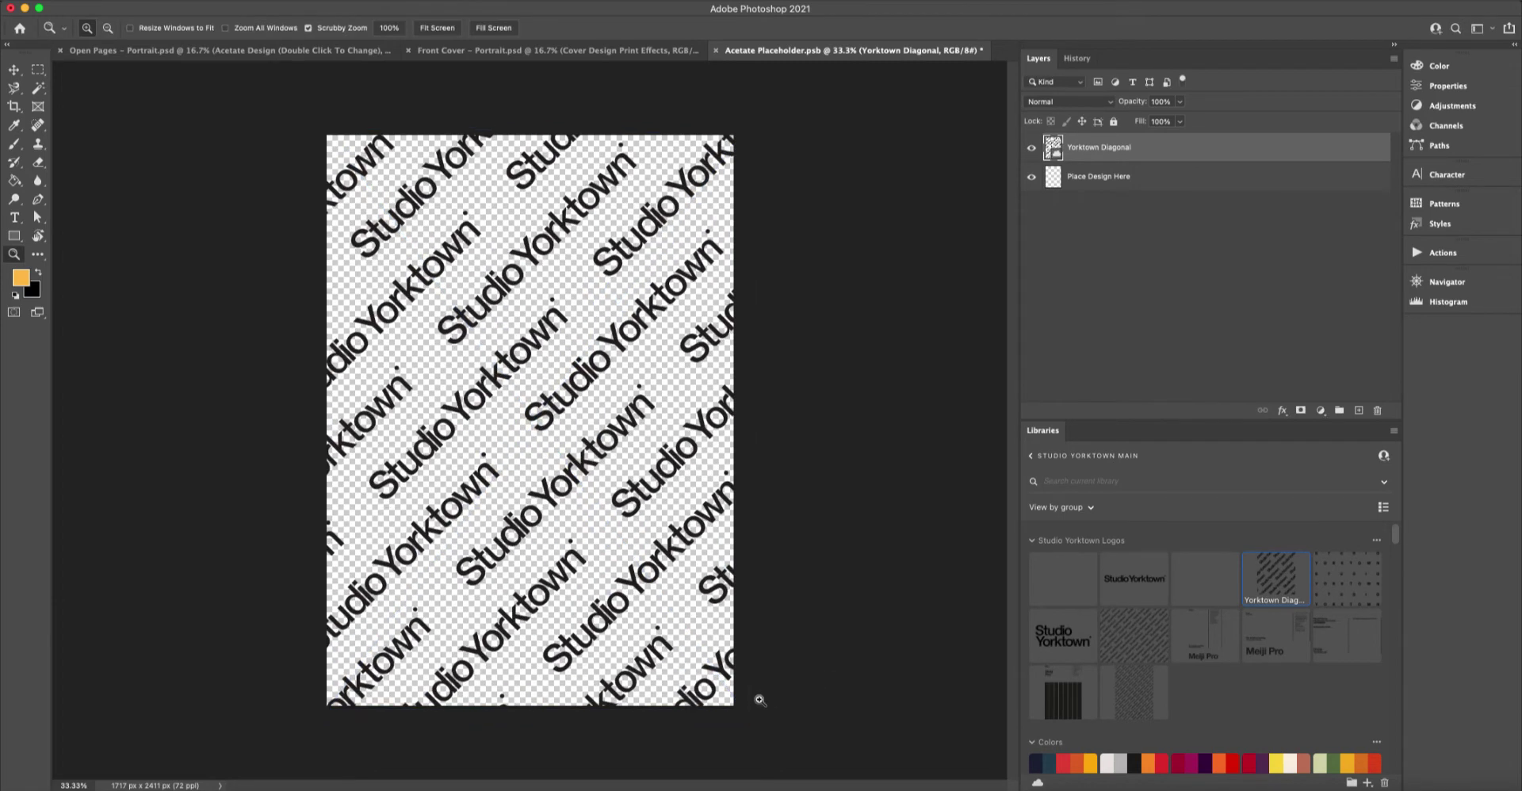
Save and close the Acetate Placeholder document, and turn on Transparent Page Type 1 (Flat) in the mockup.
left_click(715, 50)
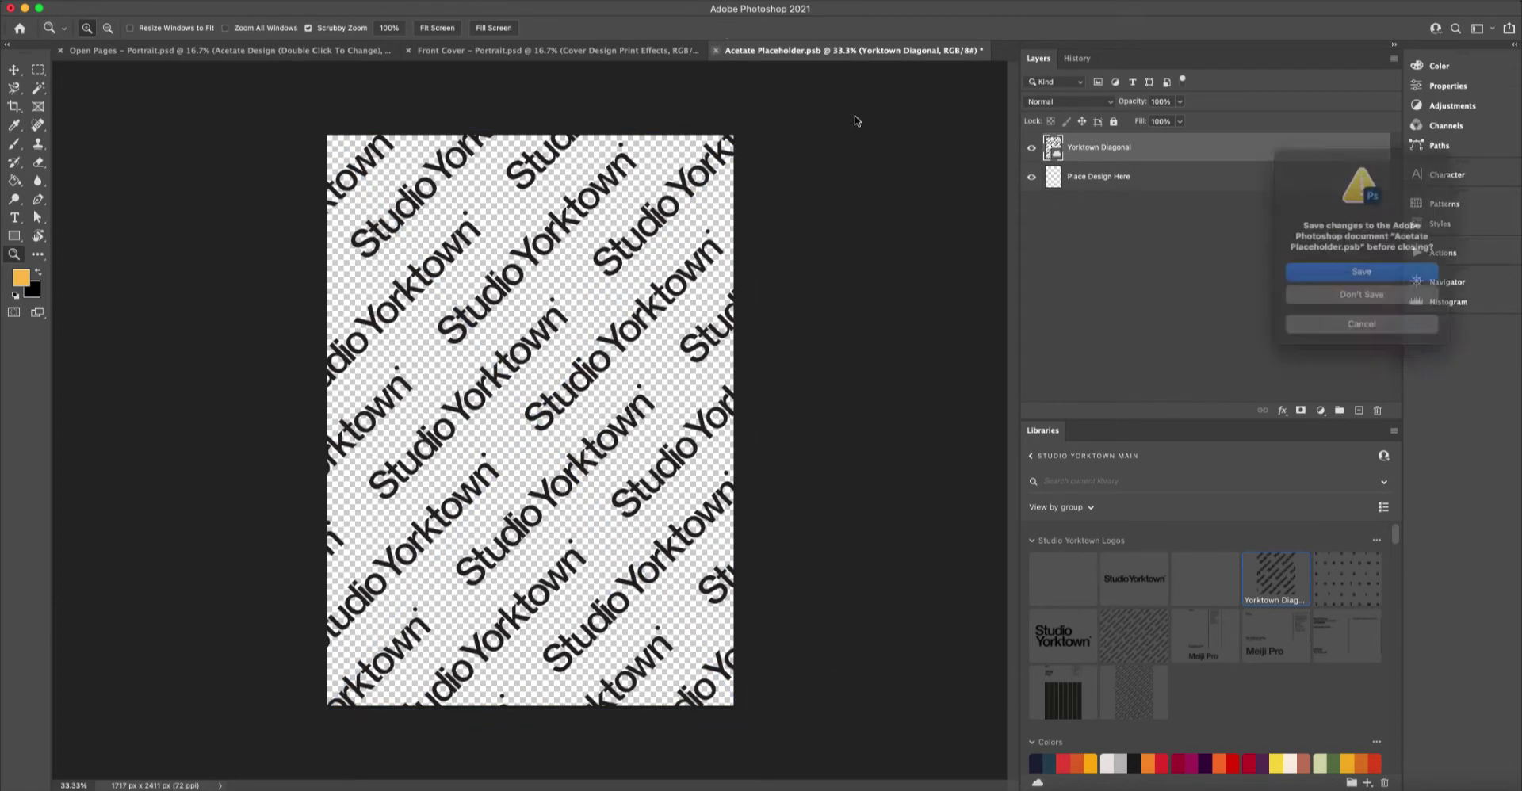
left_click(1360, 274)
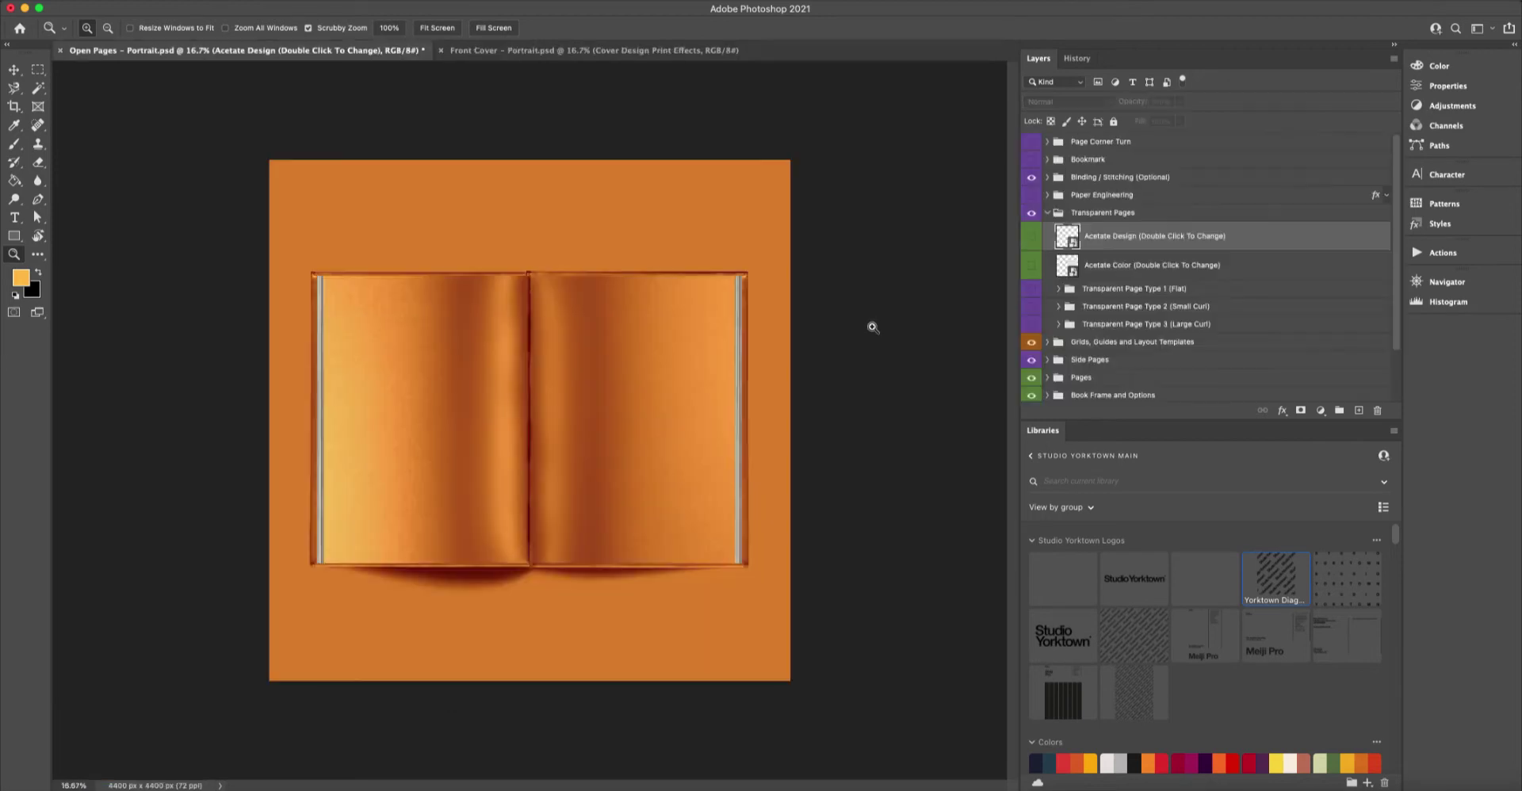
left_click(1031, 290)
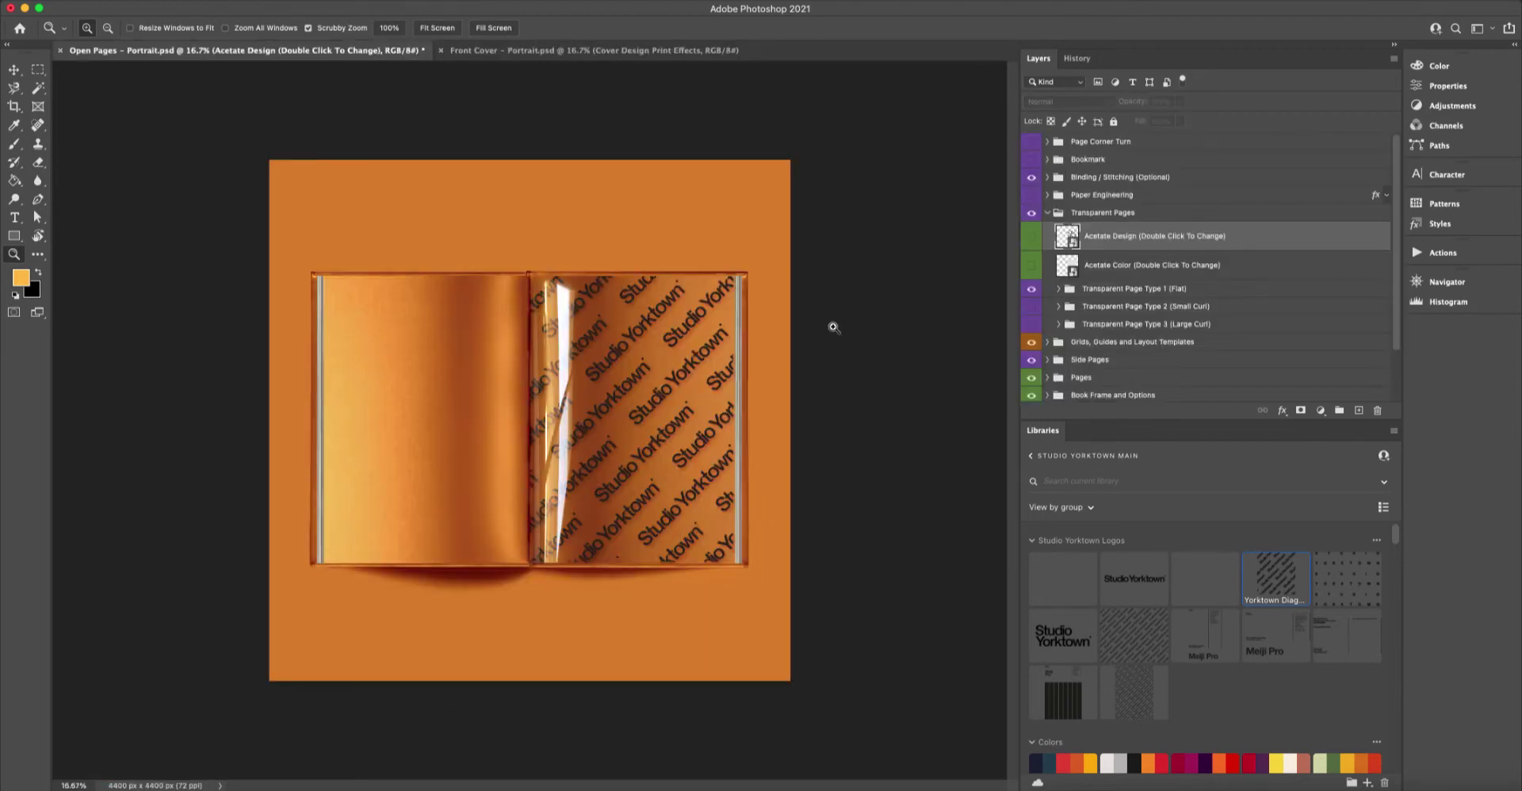
Examine the Studio Yorktown pattern on the flat transparent page, checking the gloss, page edges and lettering shadows at up to 400% magnification.
left_click(626, 357)
left_click(594, 557)
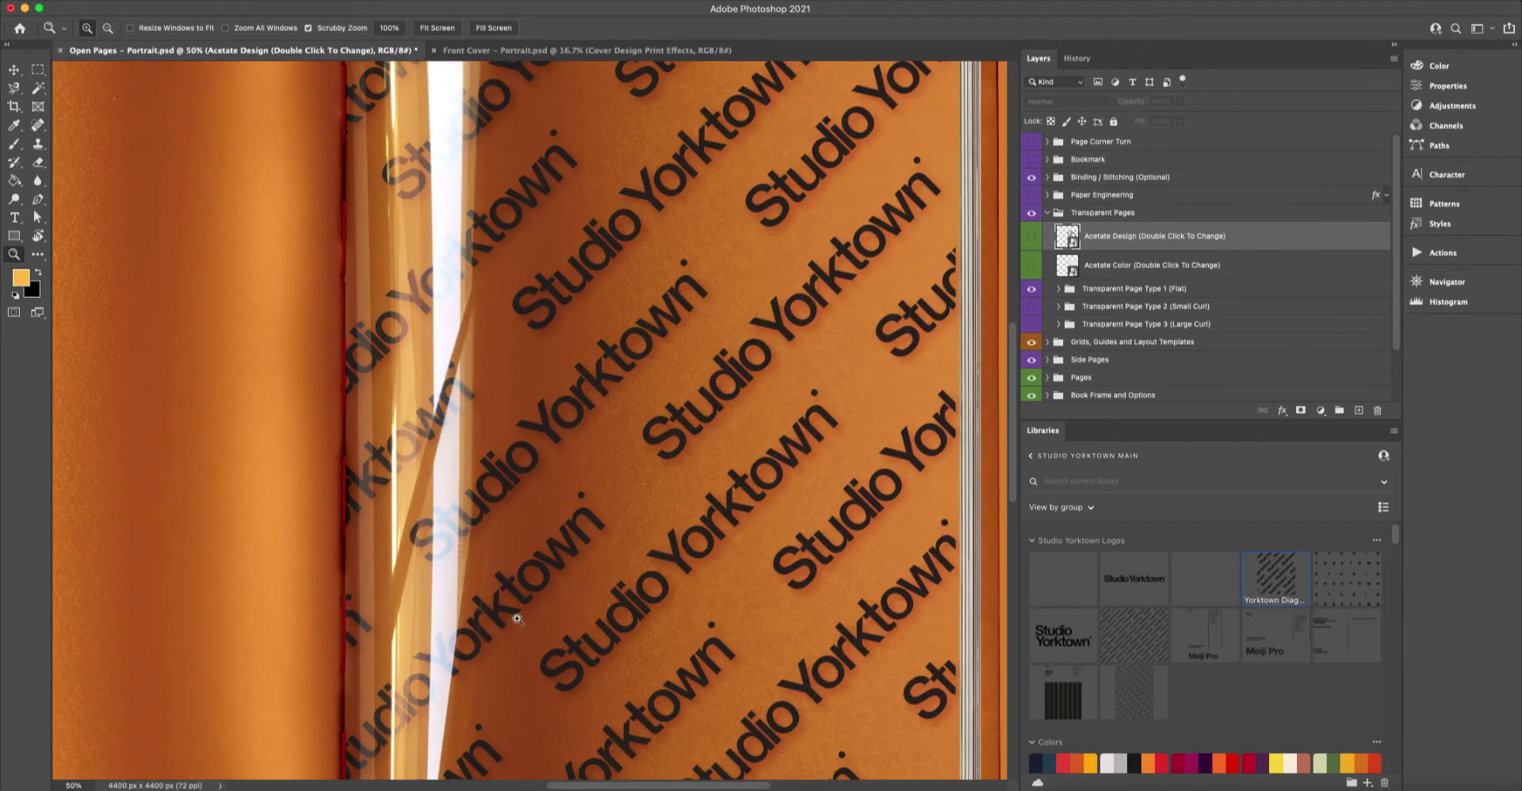
scroll(545, 639, "down", 5)
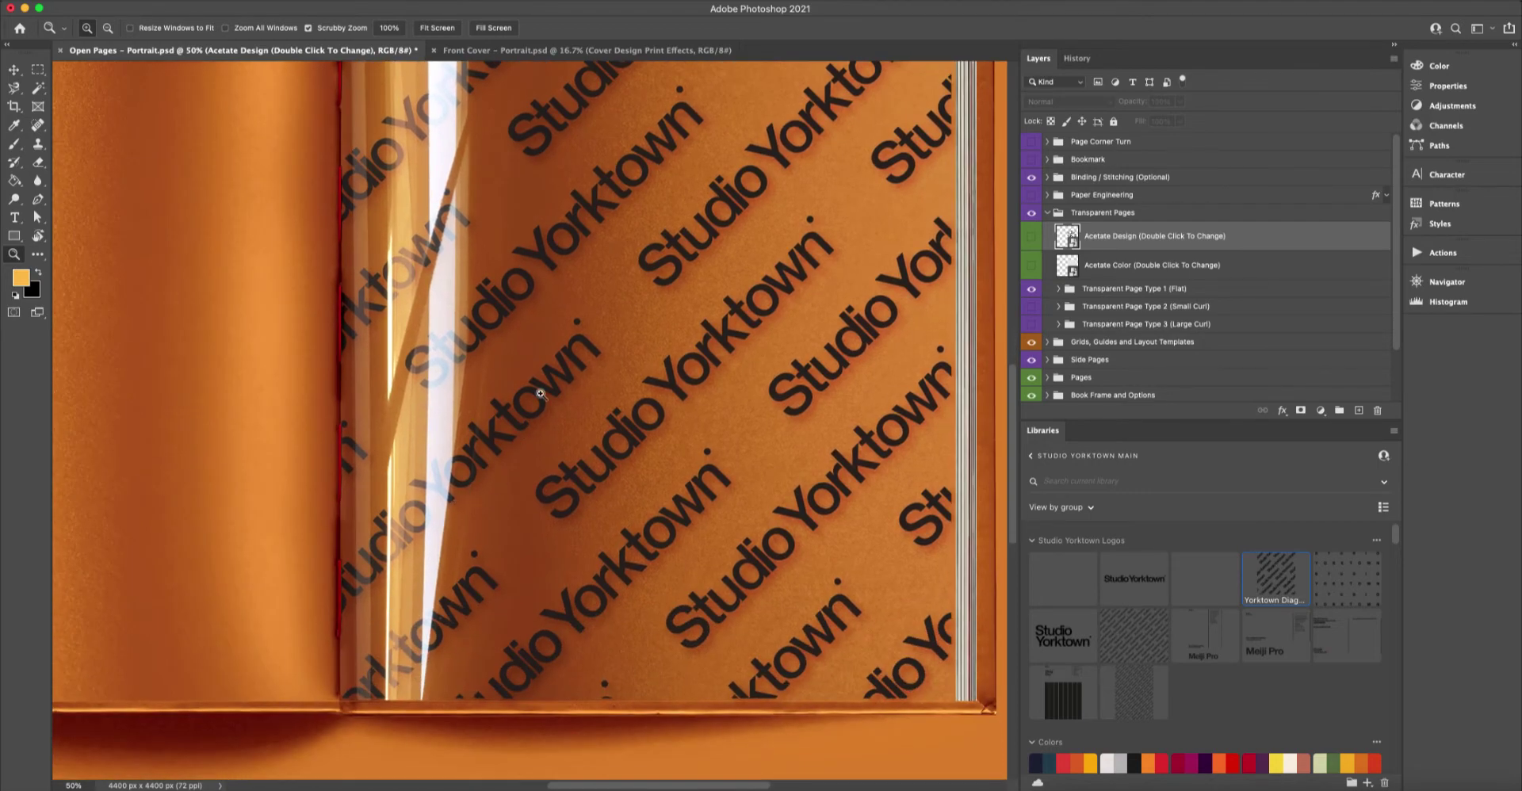
scroll(540, 394, "up", 10)
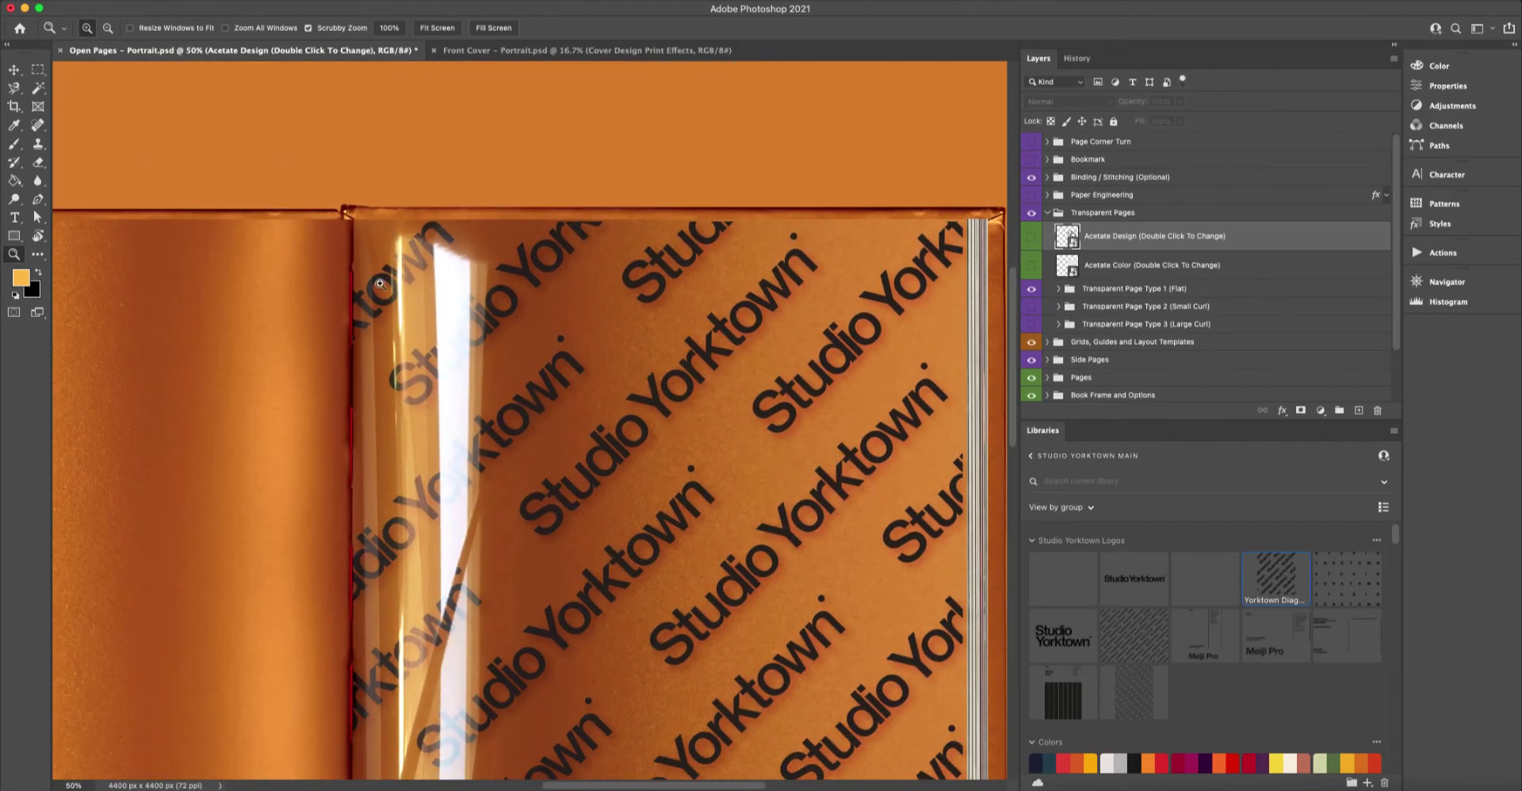
left_click(744, 329)
left_click(745, 329)
left_click(744, 329)
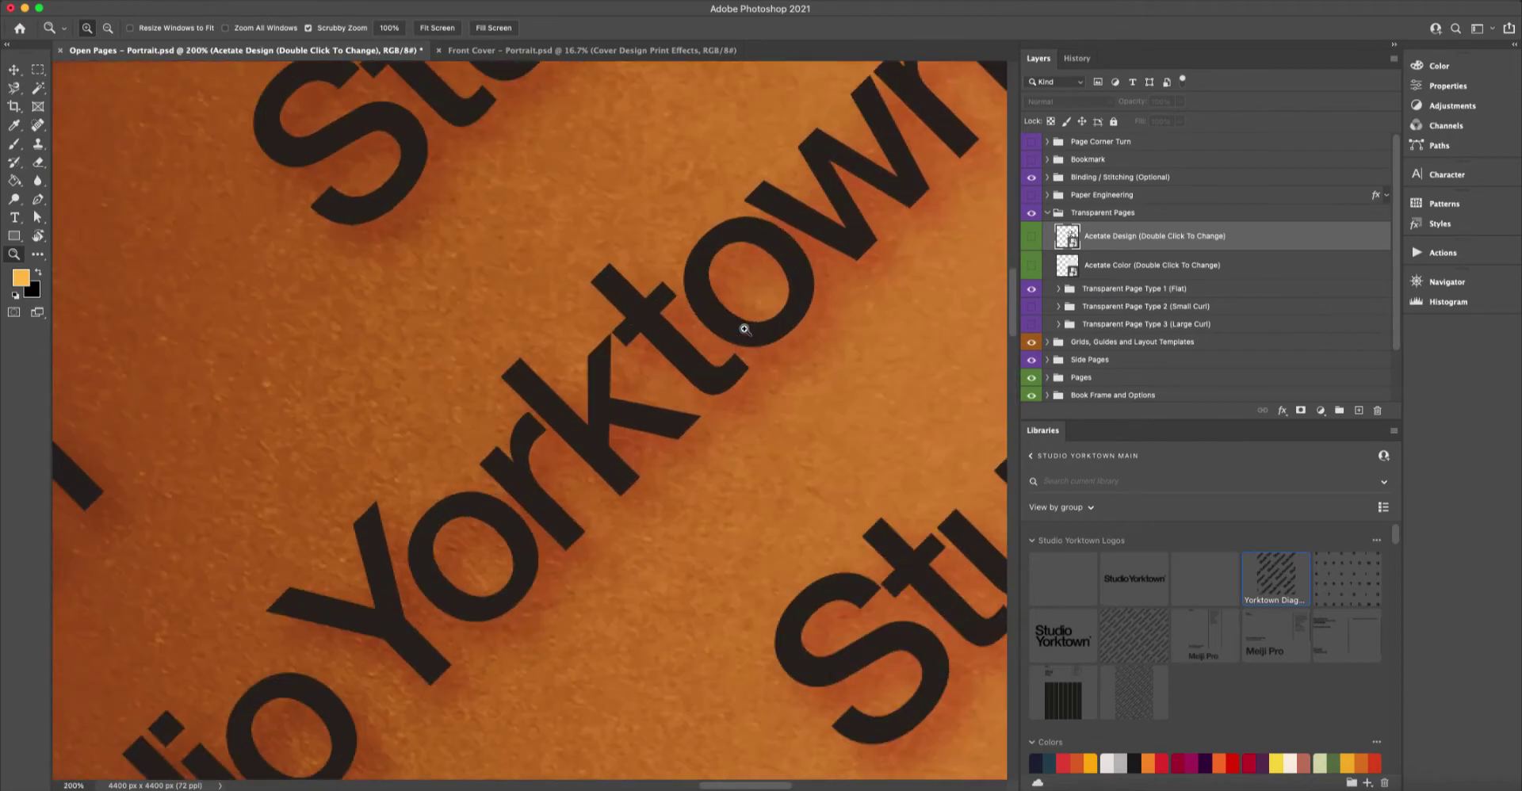
left_click(744, 329)
left_click(741, 333)
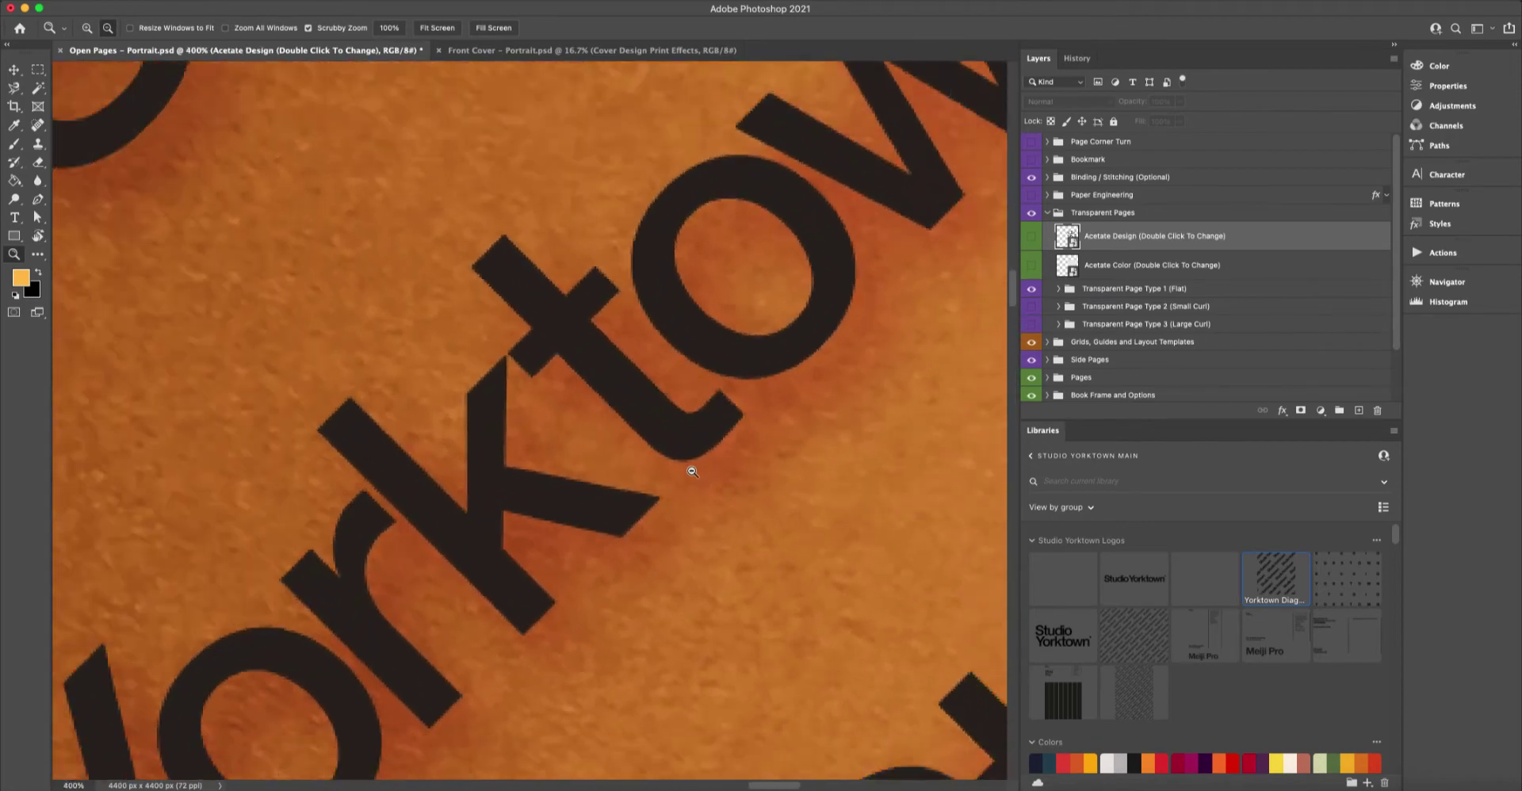
left_click(692, 471, "alt")
left_click(692, 471, "alt")
left_click(691, 471, "alt")
left_click(692, 471, "alt")
left_click(692, 471, "alt")
left_click(692, 471, "alt")
left_click_drag(700, 553, 680, 338)
left_click(606, 476, "alt")
left_click_drag(599, 509, 613, 419)
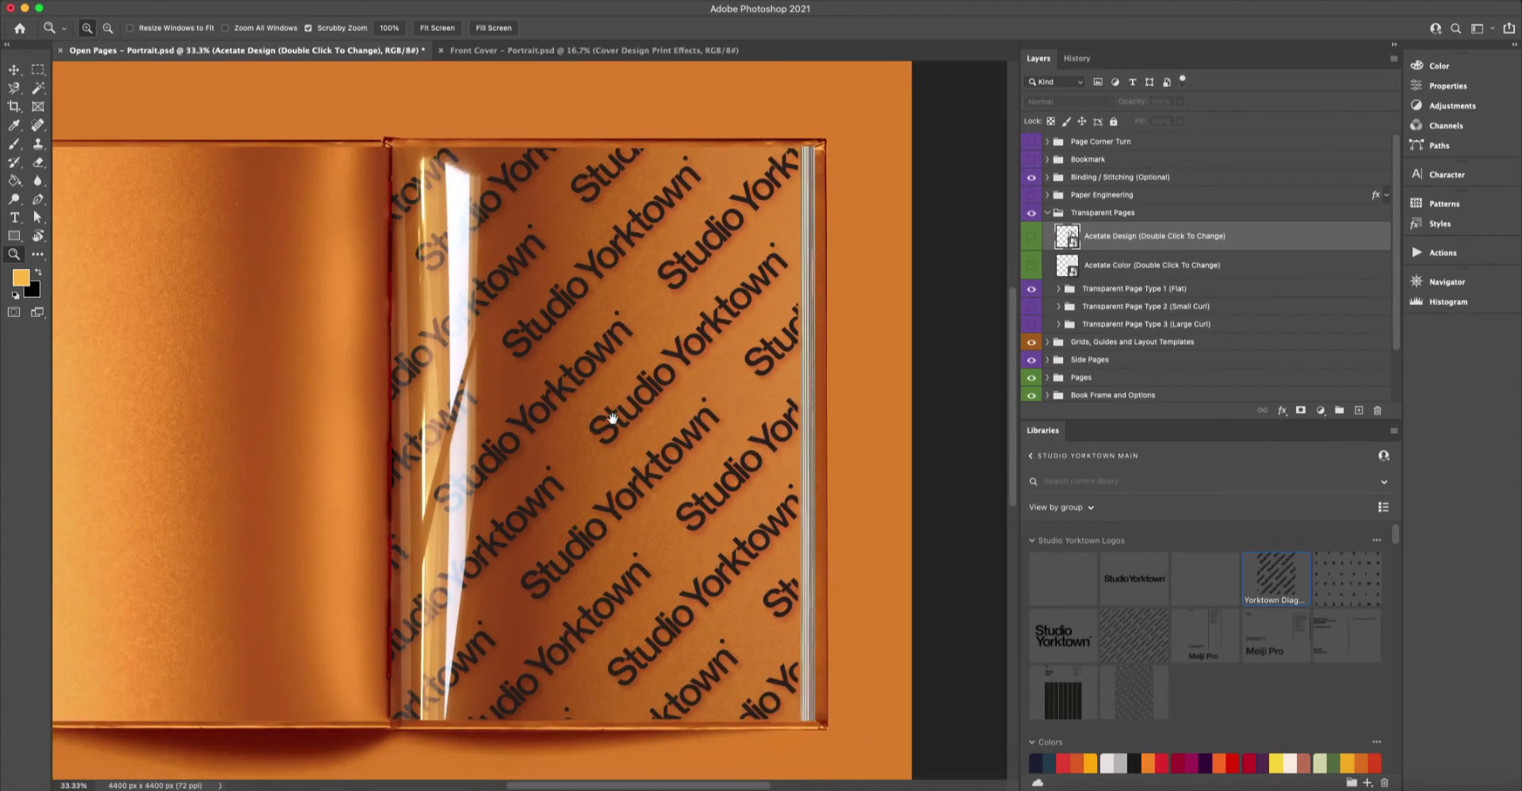
Swap the flat transparent page for Type 2 (Small Curl) and examine the reversed lettering on its curled corner up close.
left_click(1032, 290)
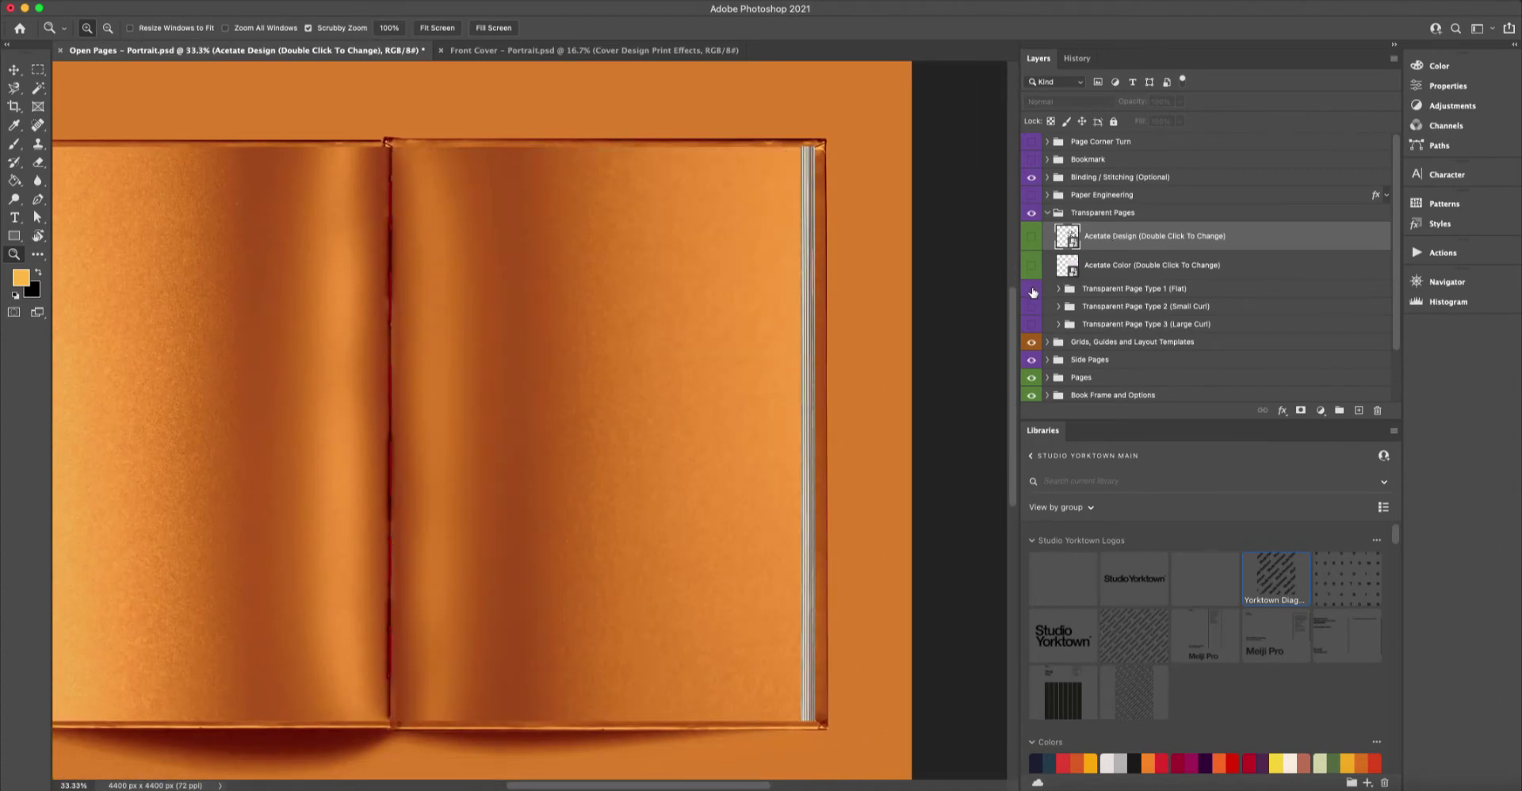
left_click(1030, 307)
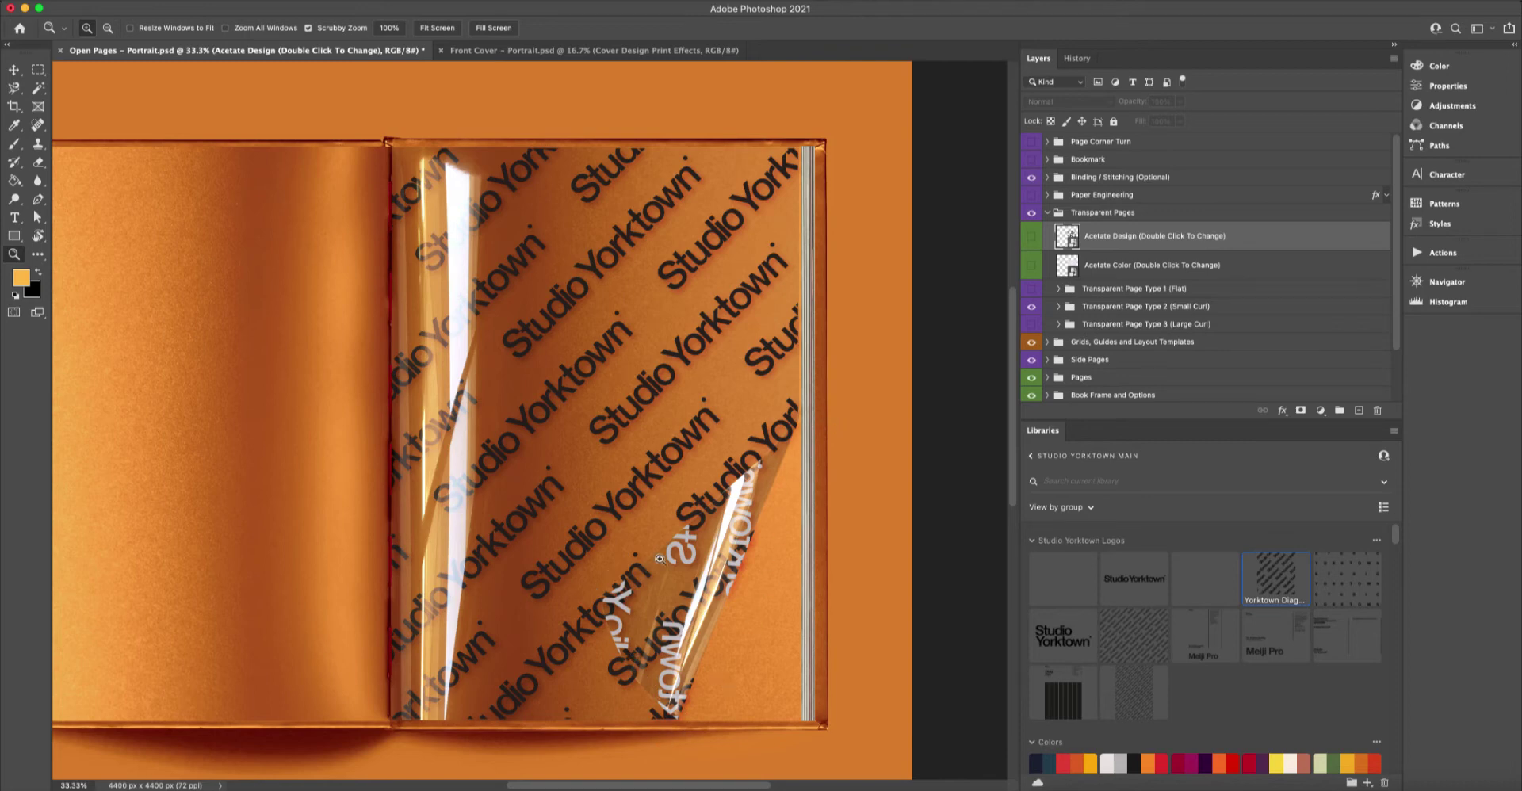
left_click(731, 571)
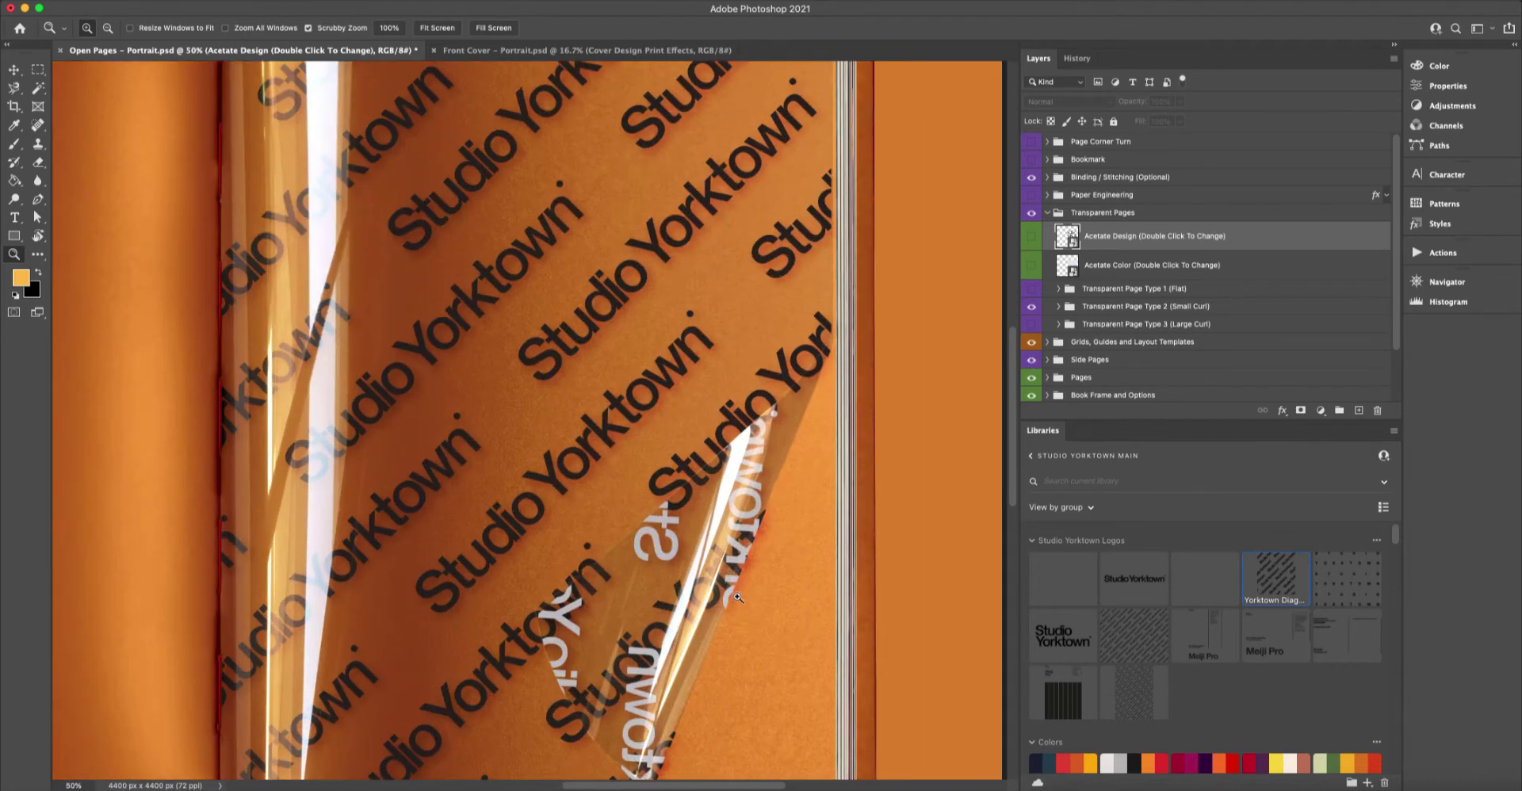
left_click(795, 428)
left_click(828, 398, "alt")
left_click(762, 443, "alt")
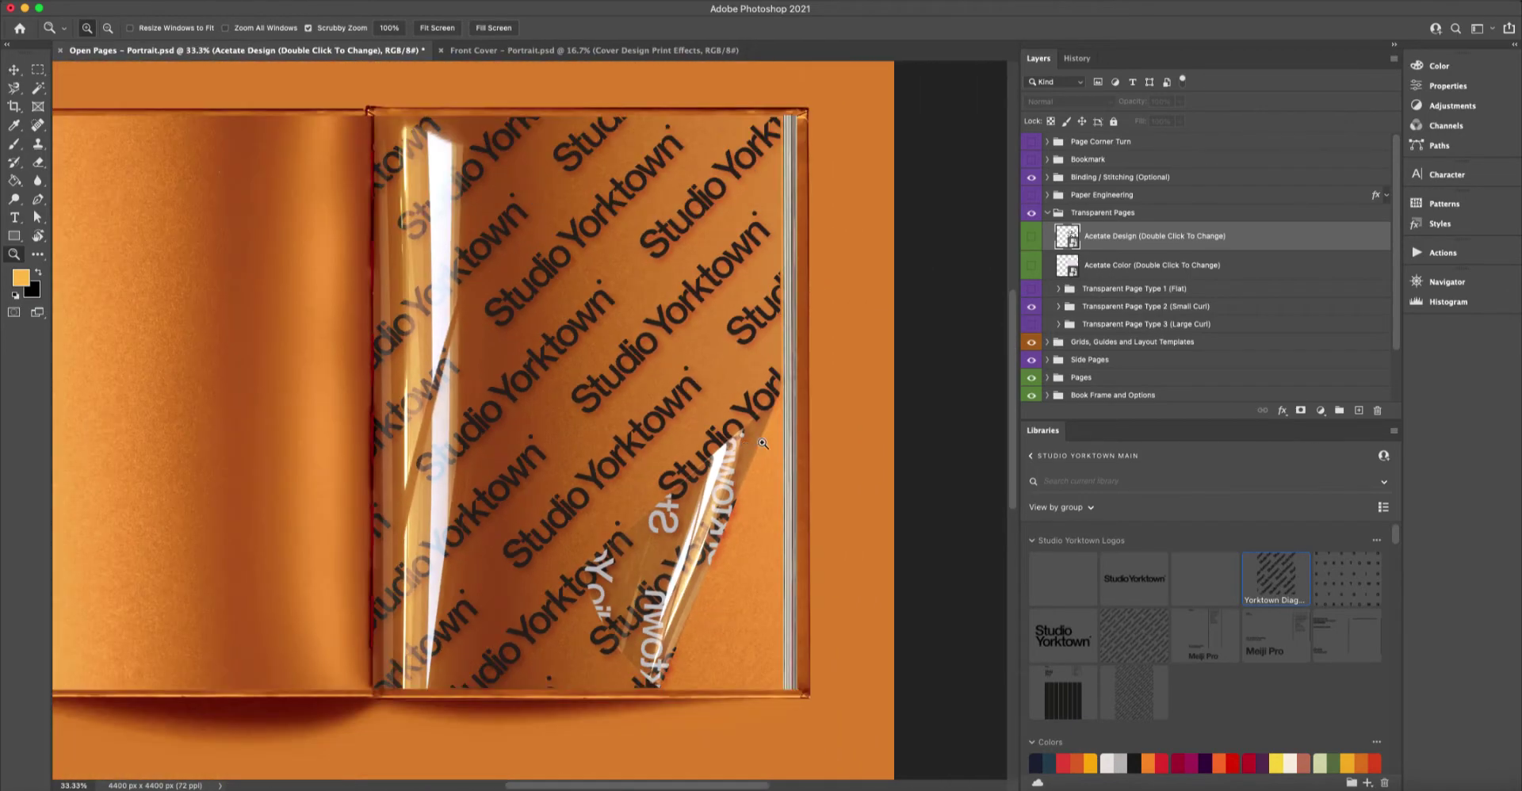
Preview the pattern on Transparent Page Type 3 (Large Curl) in place of the small curl, and hide it again.
left_click(1030, 309)
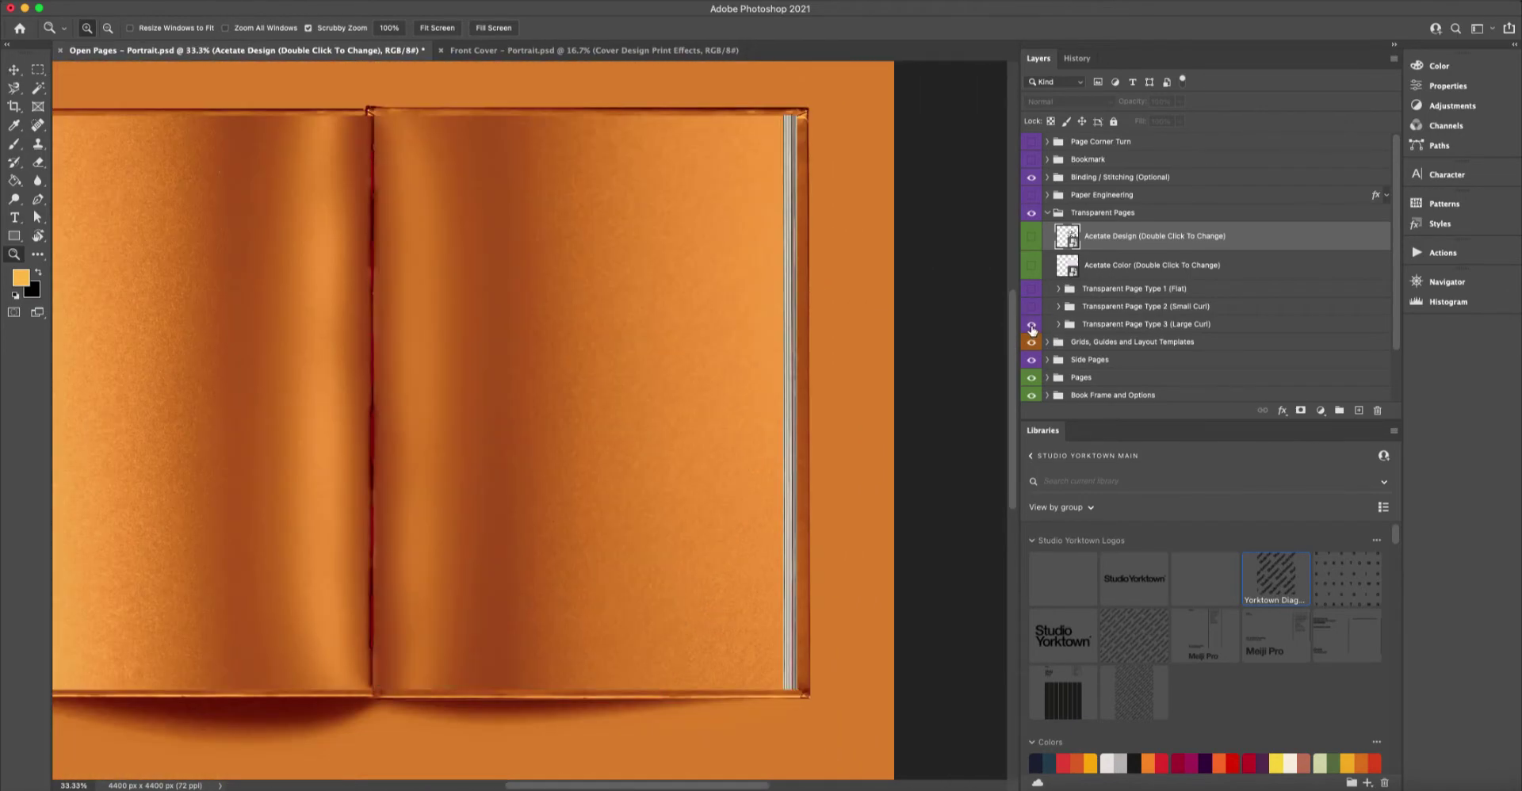
left_click(1031, 325)
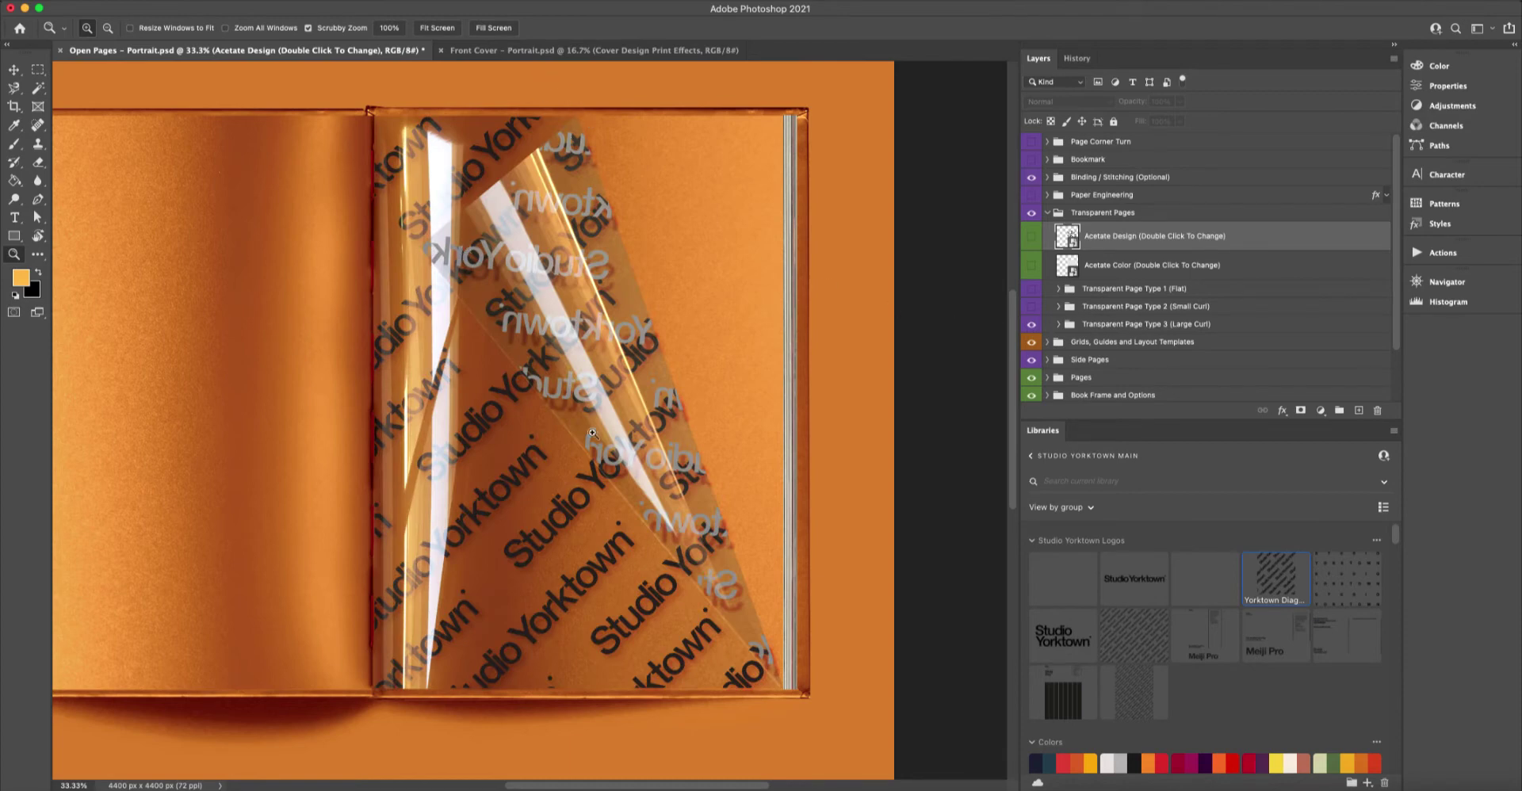
left_click(1033, 325)
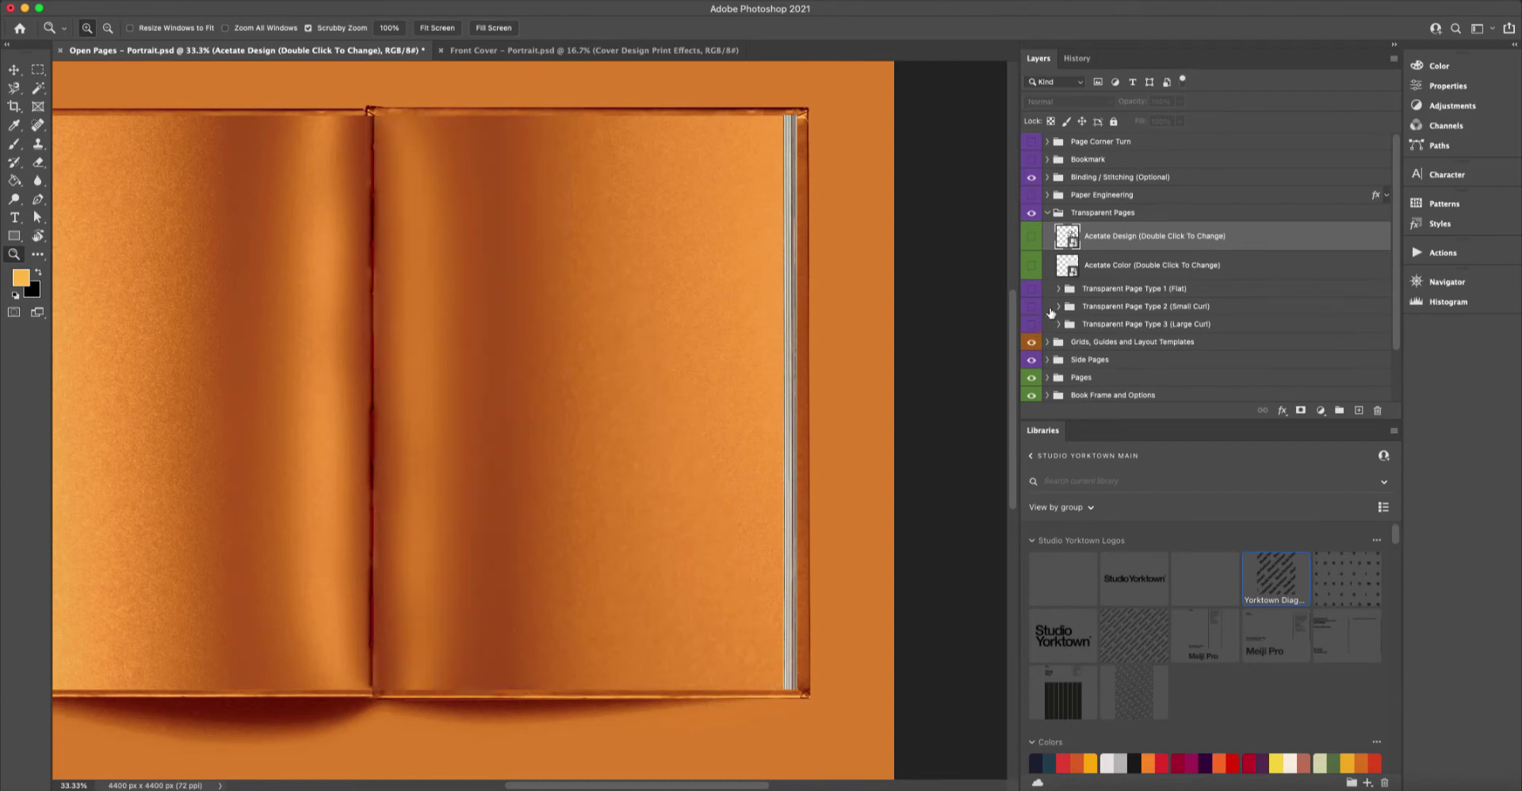
Show Transparent Page Type 2 (Small Curl) and try pink shades such as #e767ac on its Reverse Color layer, cancelling the change.
left_click(1058, 306)
scroll(1145, 366, "down", 3)
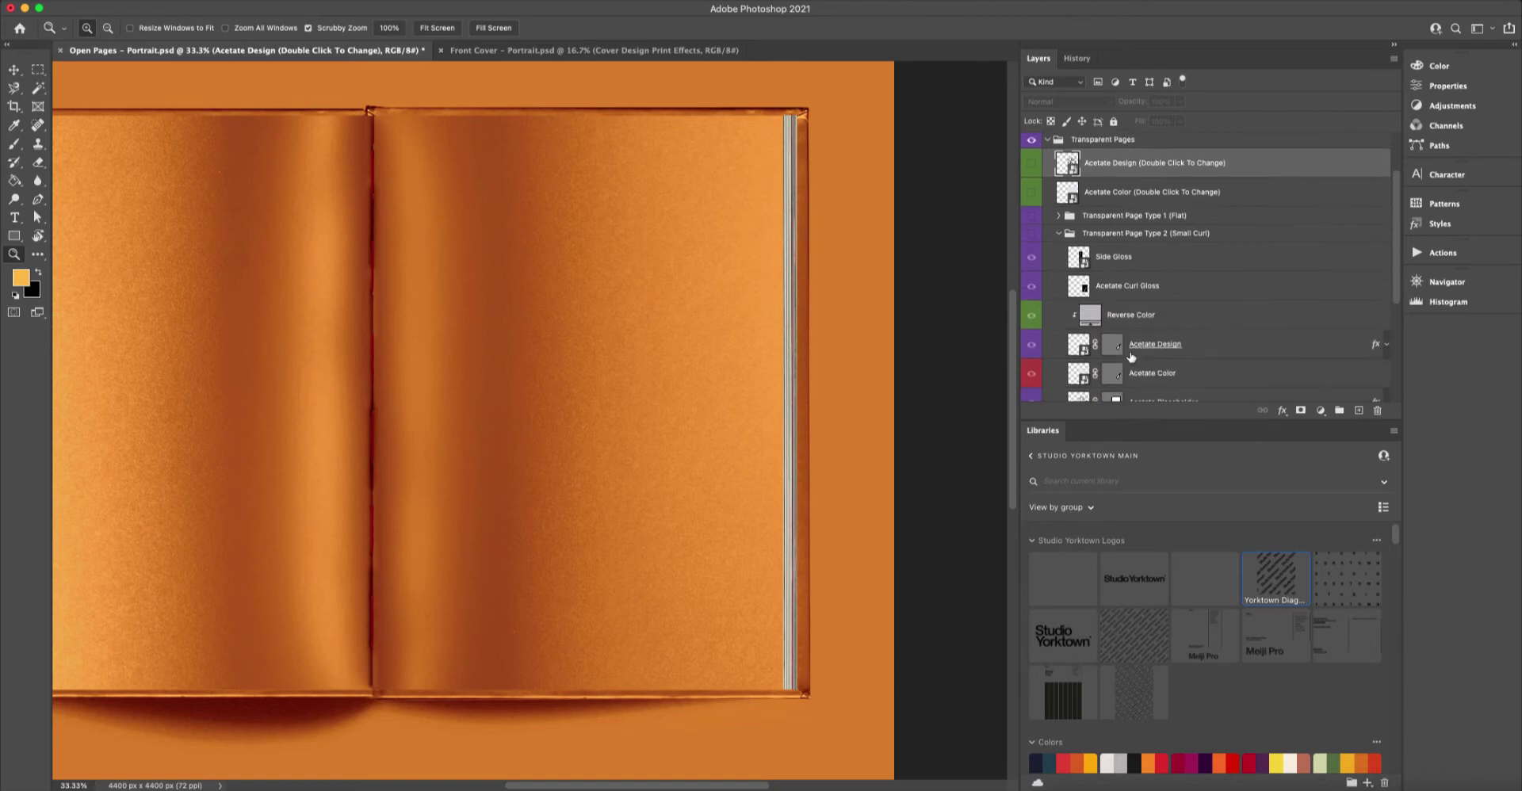
left_click(1030, 235)
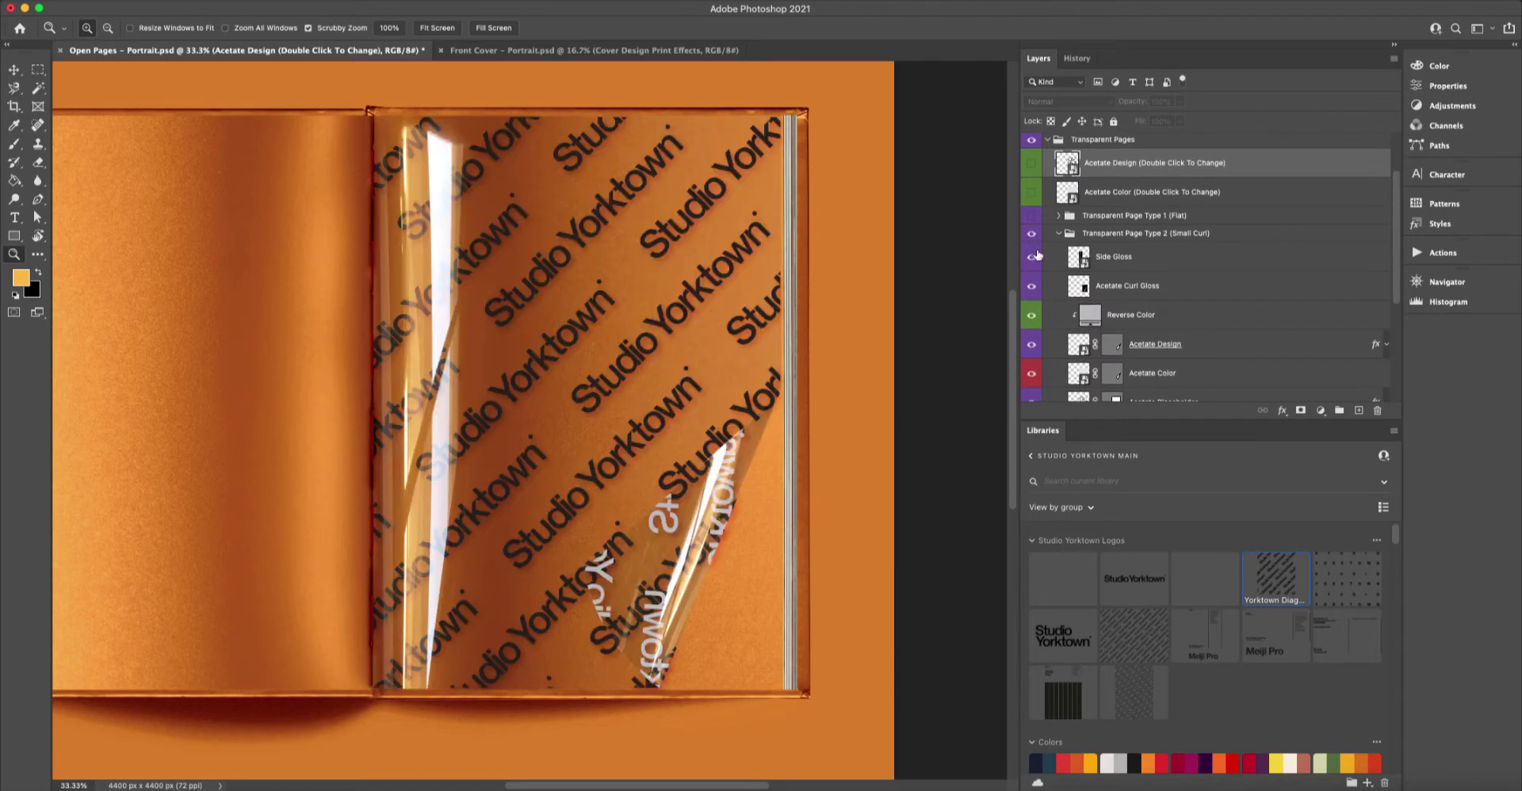
double_click(1091, 317)
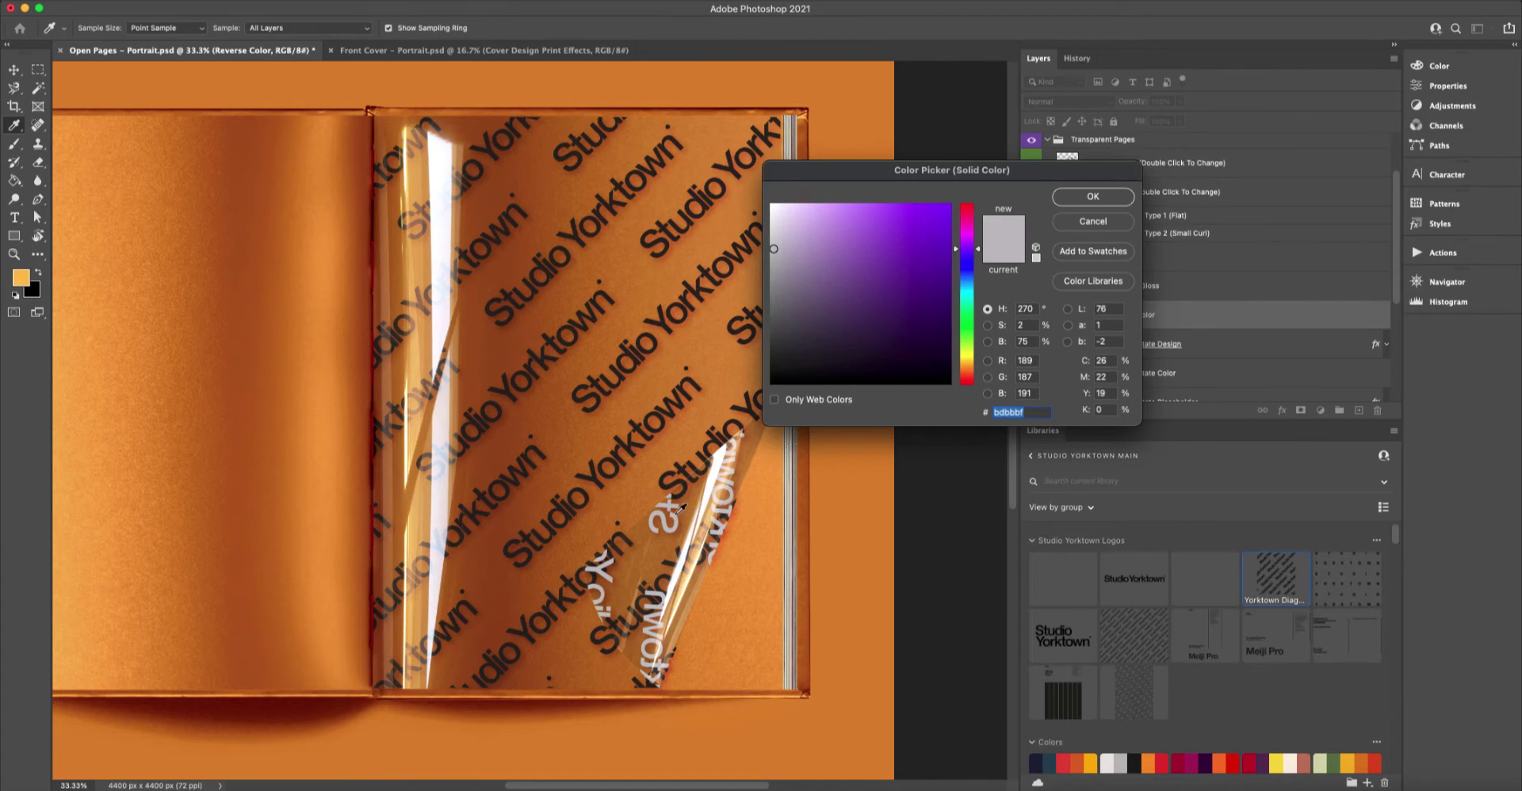
left_click(971, 221)
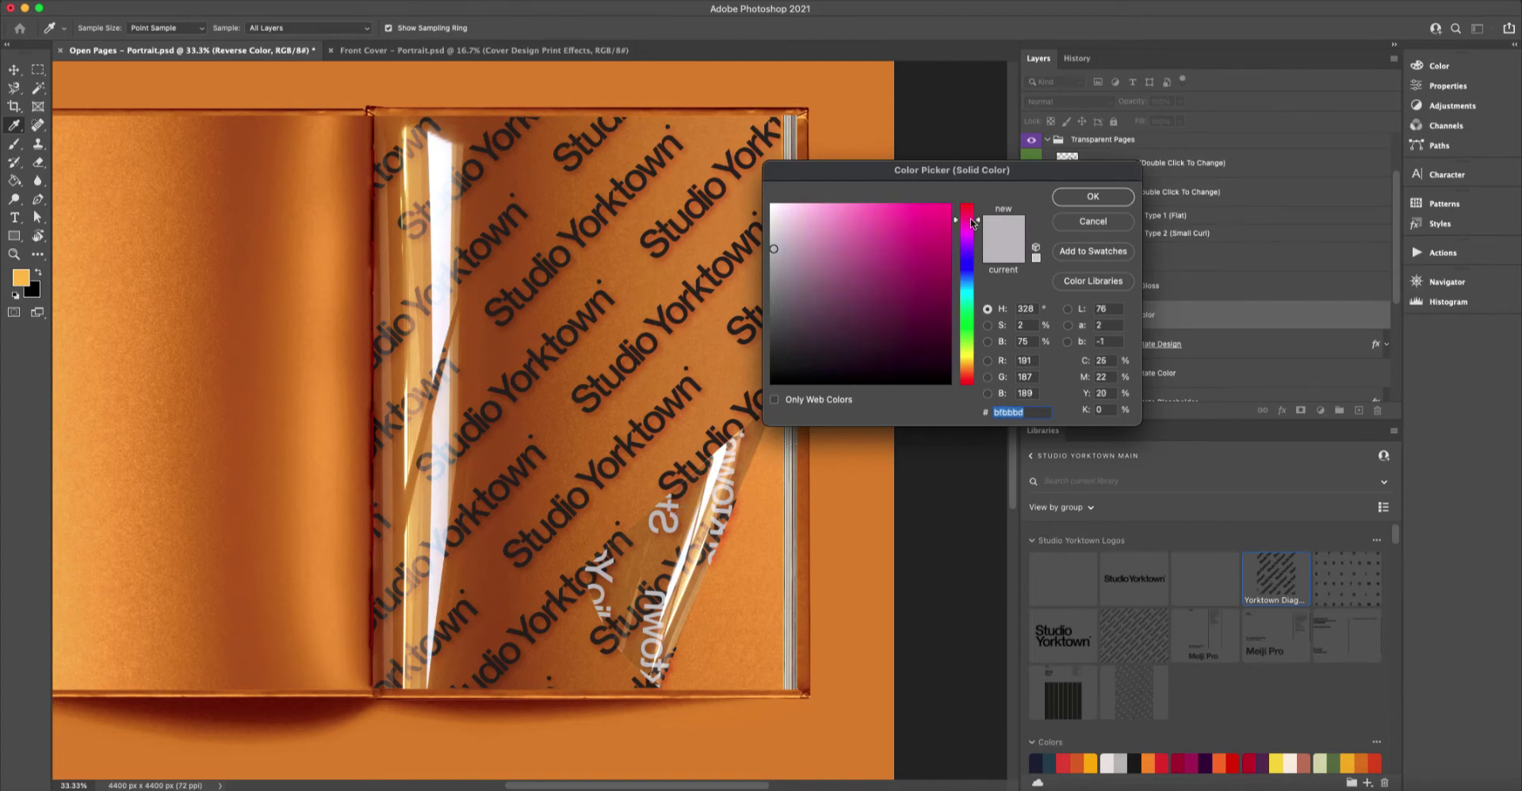
left_click(871, 220)
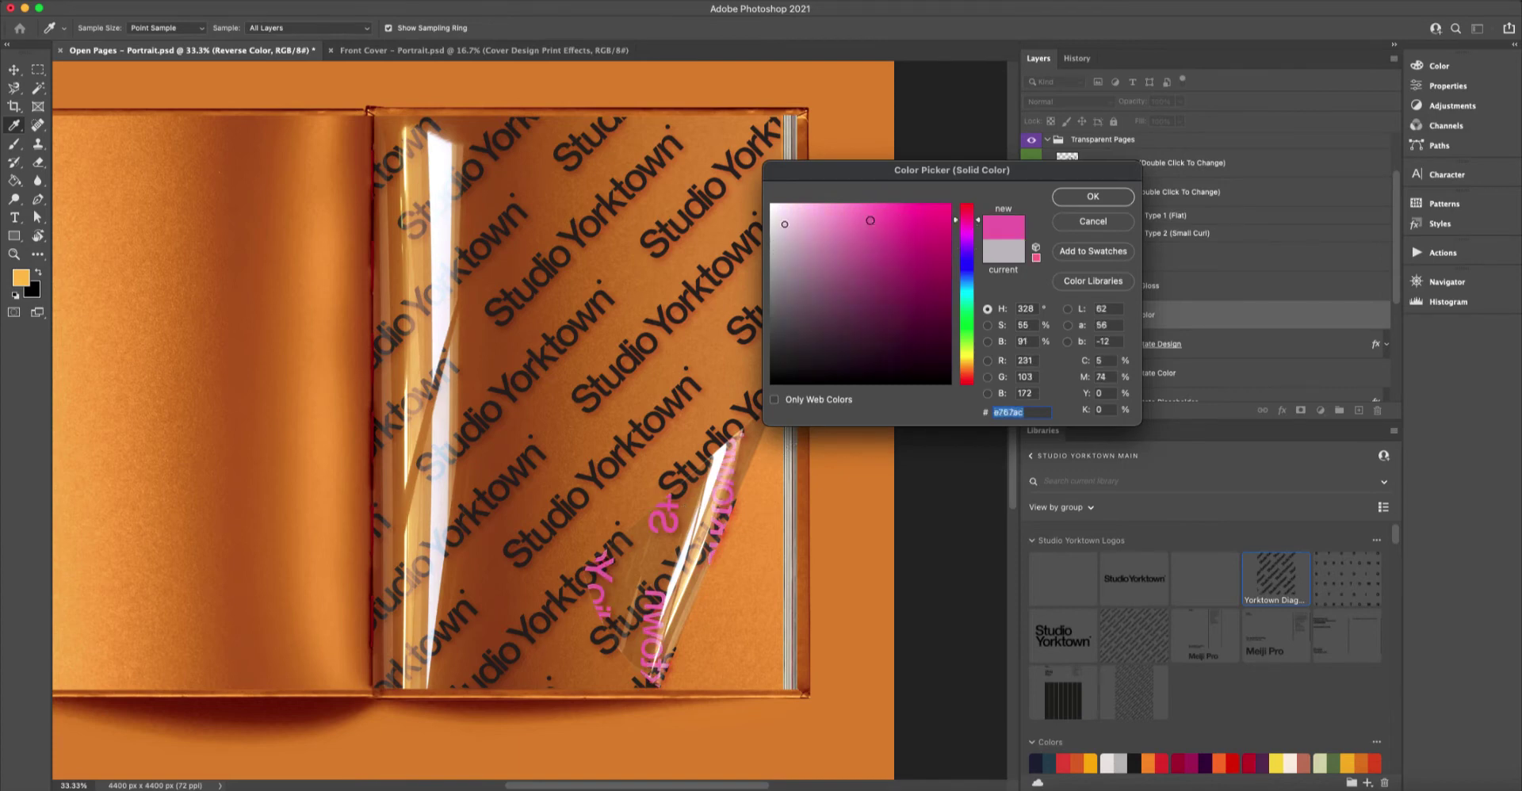
mouse_move(785, 224)
left_mouse_down()
mouse_move(818, 299)
mouse_move(890, 316)
mouse_move(829, 318)
mouse_move(906, 235)
mouse_move(879, 250)
left_mouse_up()
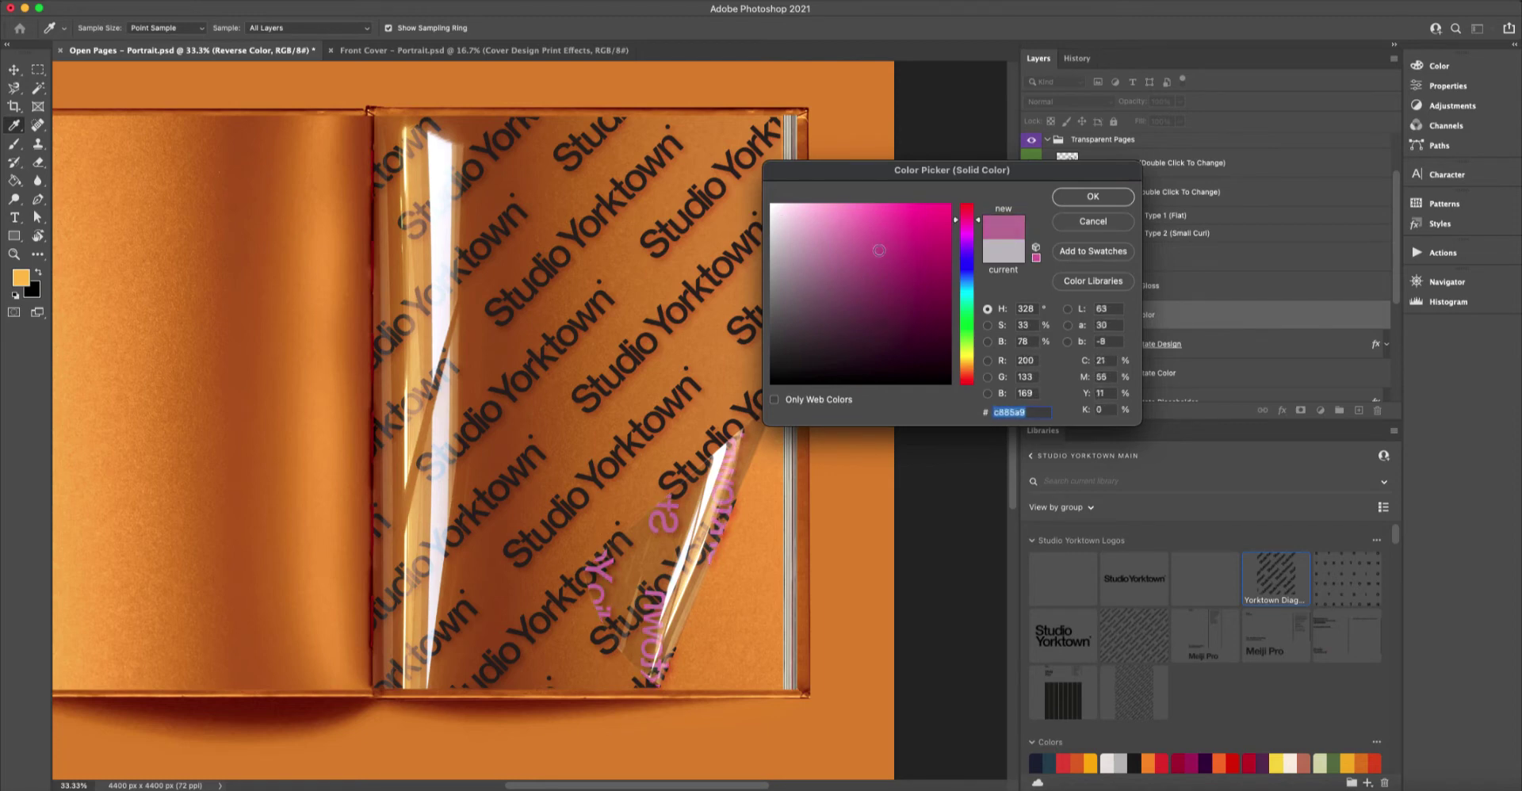
left_click(1093, 221)
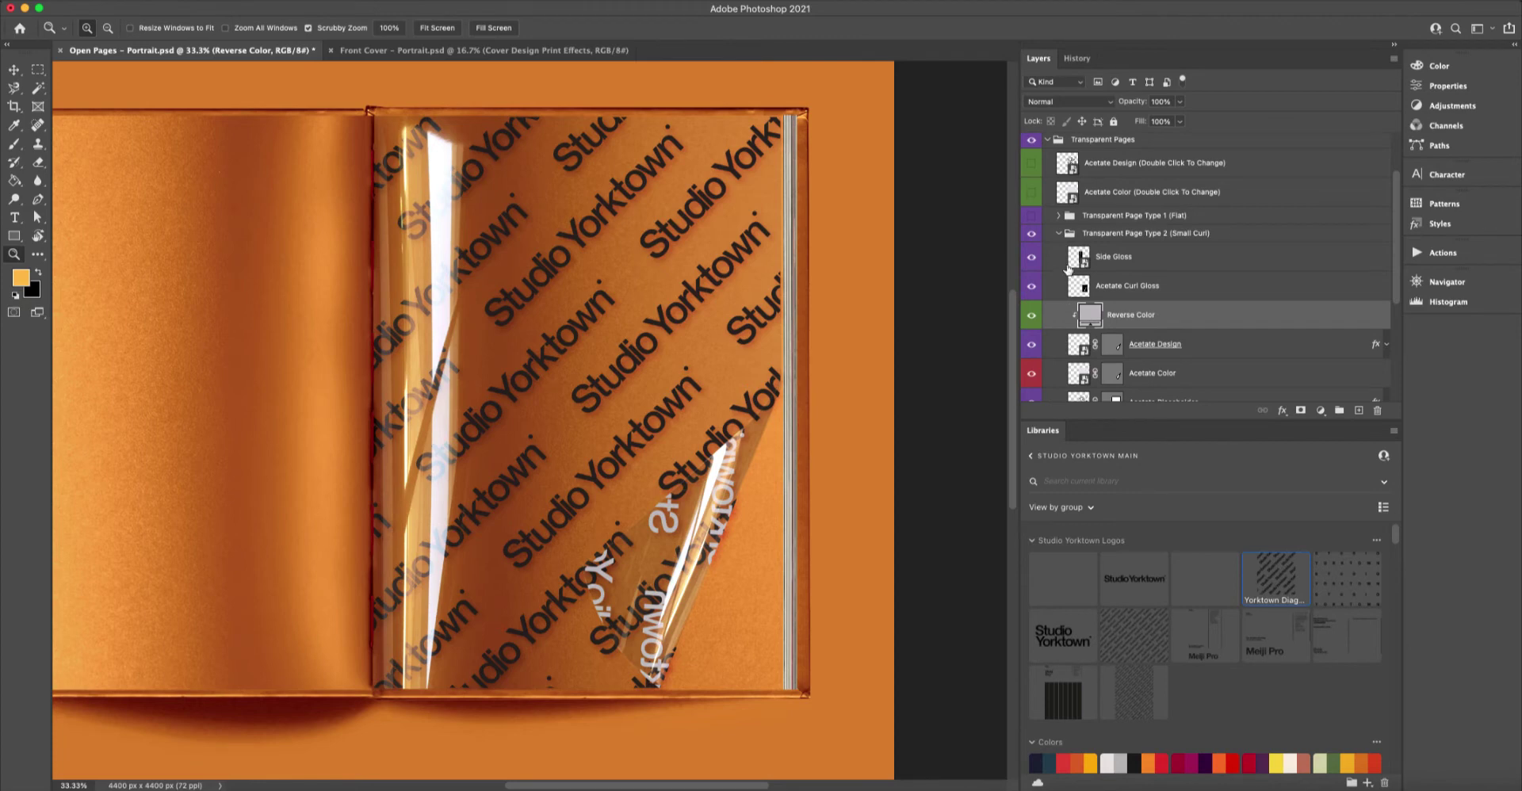
left_click(1059, 233)
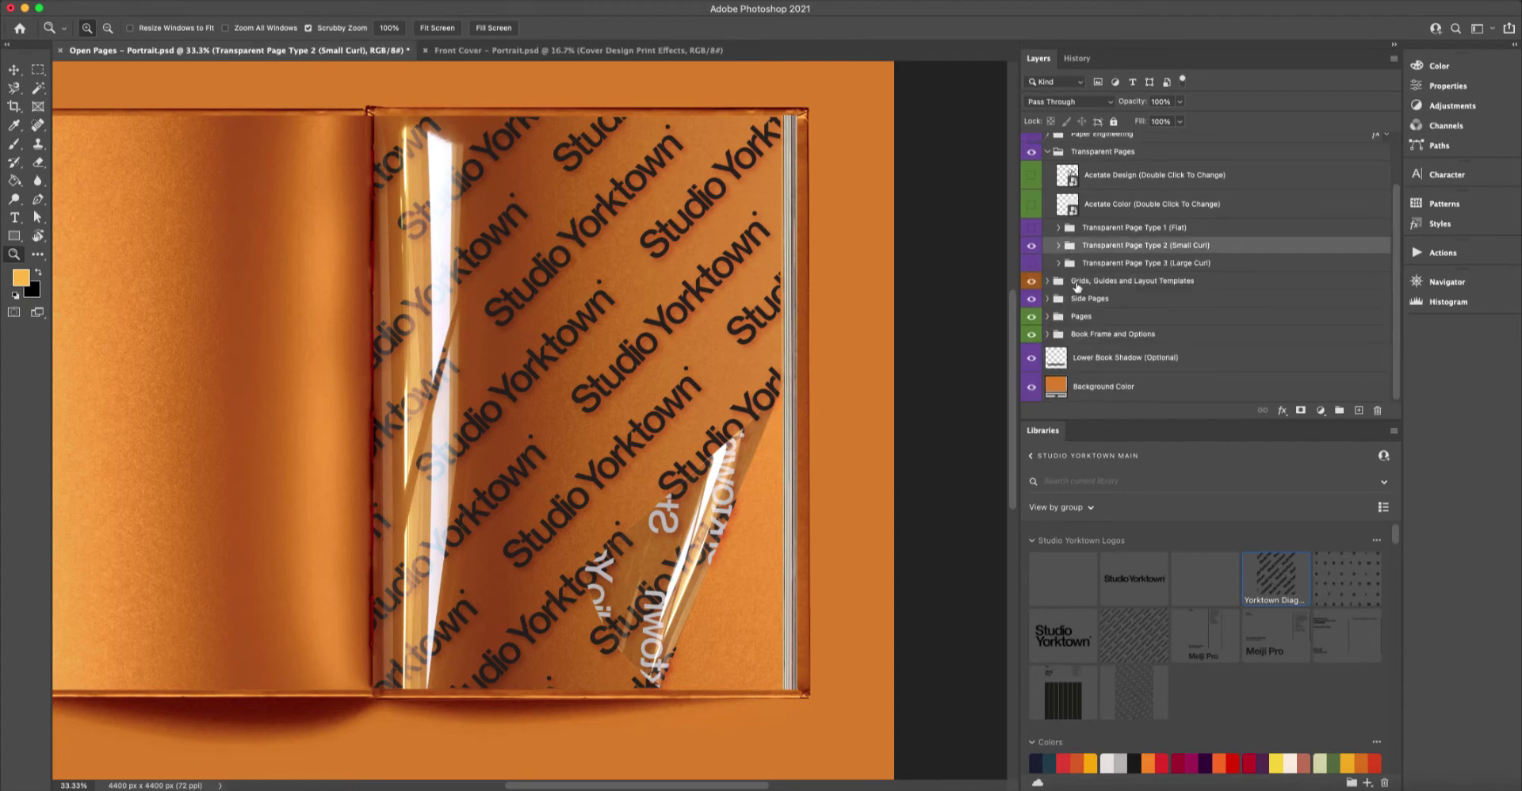
Switch the visible transparent page from Type 2 (Small Curl) to Type 1 (Flat), and open the Acetate Color smart object for editing.
left_click(1032, 248)
left_click(1030, 248)
left_click(1029, 246)
left_click(1031, 227)
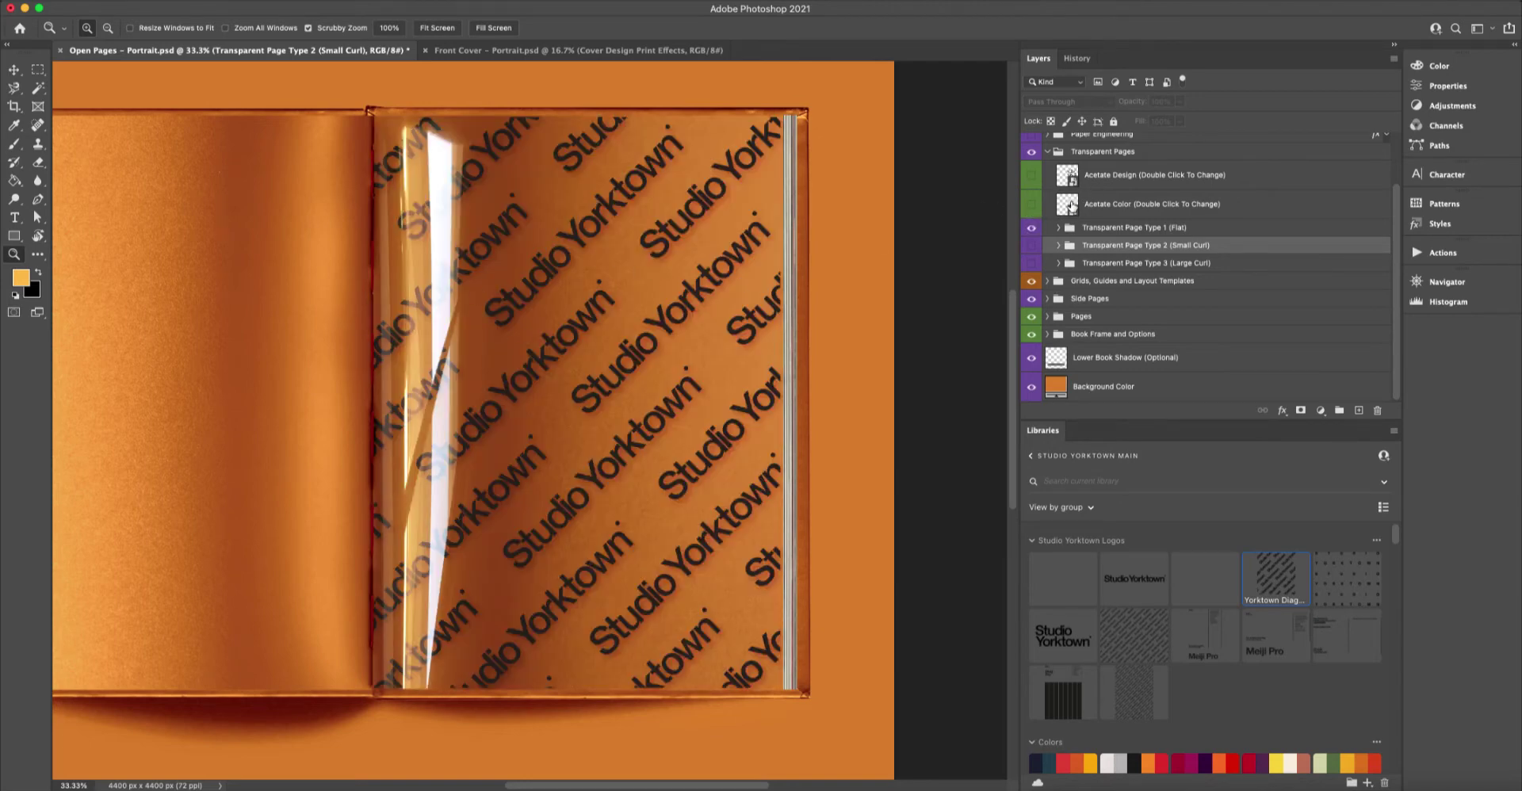
double_click(1070, 206)
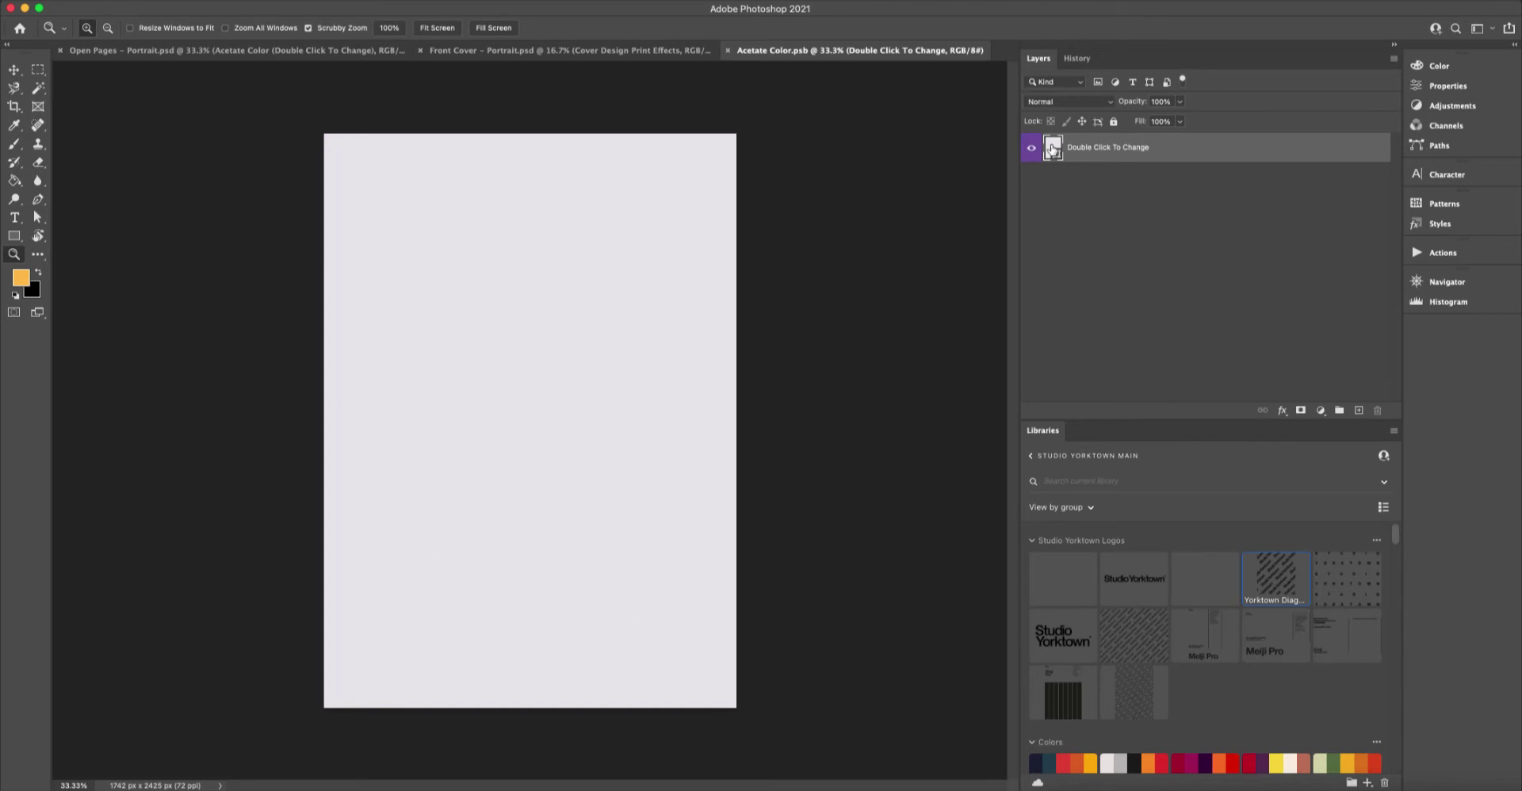
Set the Acetate Color fill to blue #29afe7, then save and close the smart object to return to the book mockup.
double_click(1053, 149)
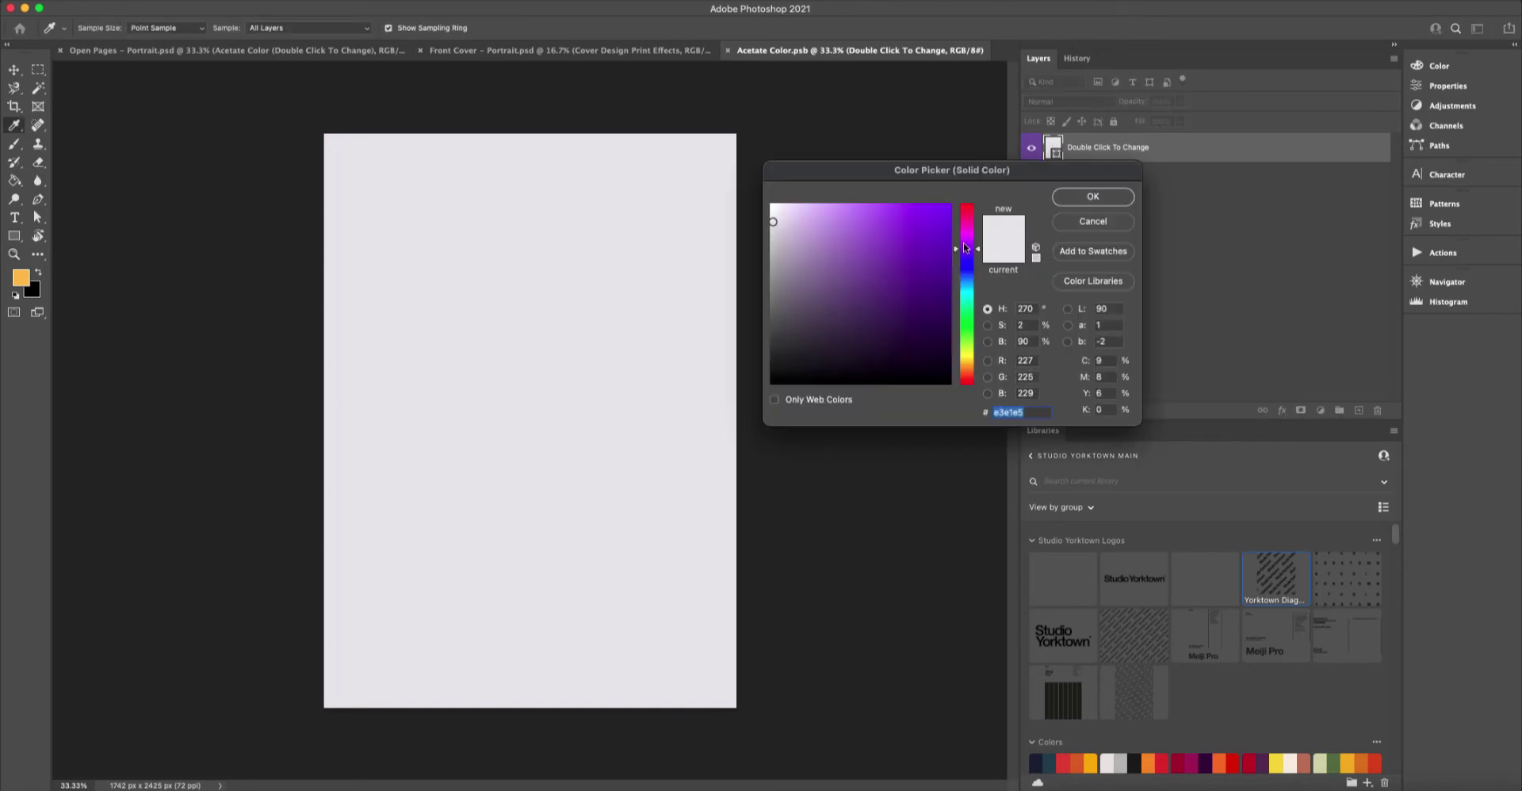
left_click(966, 359)
left_click(970, 212)
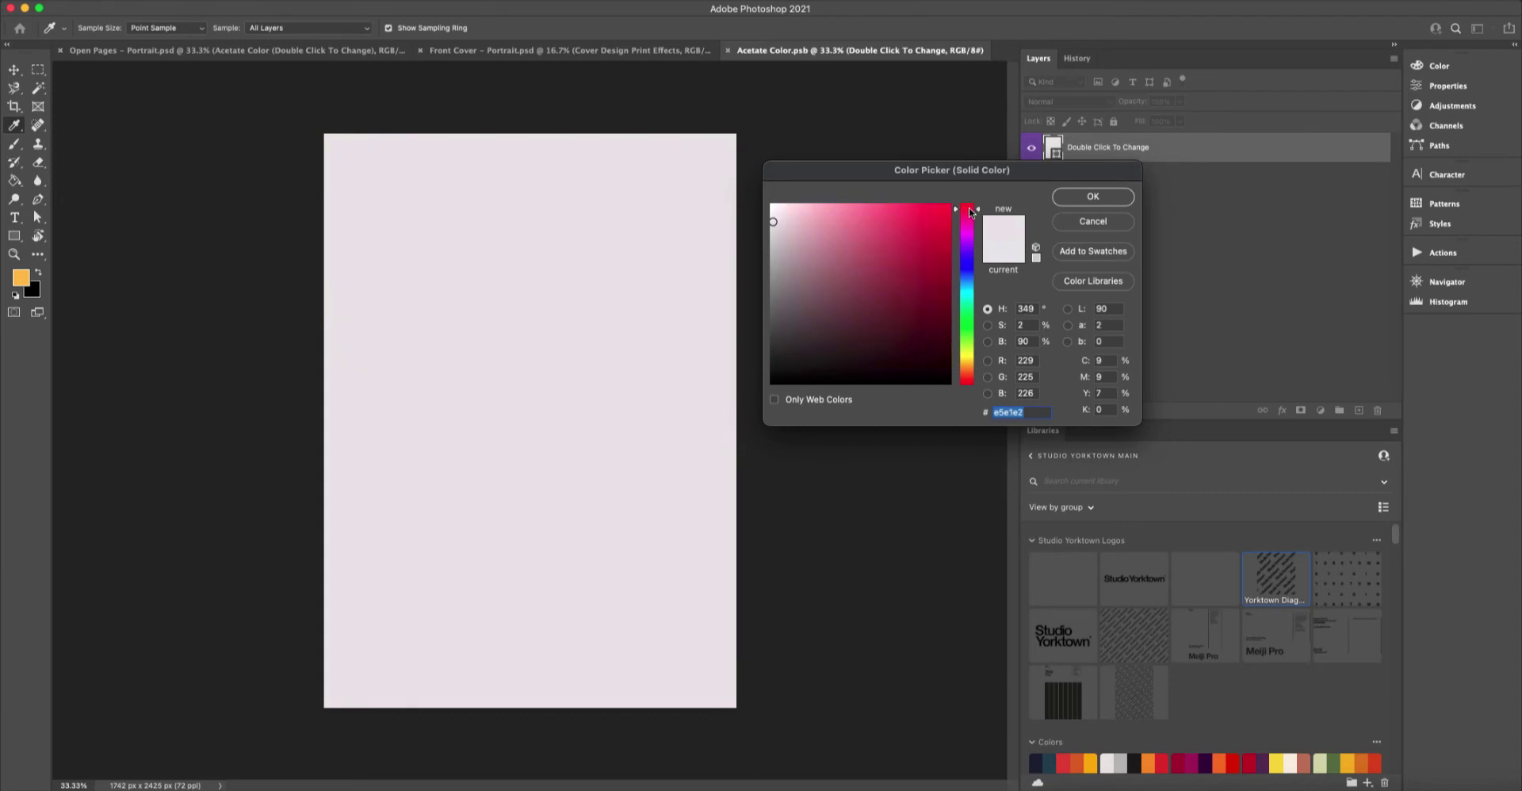
mouse_move(972, 264)
left_mouse_down()
mouse_move(967, 302)
mouse_move(972, 285)
left_mouse_up()
left_click(924, 220)
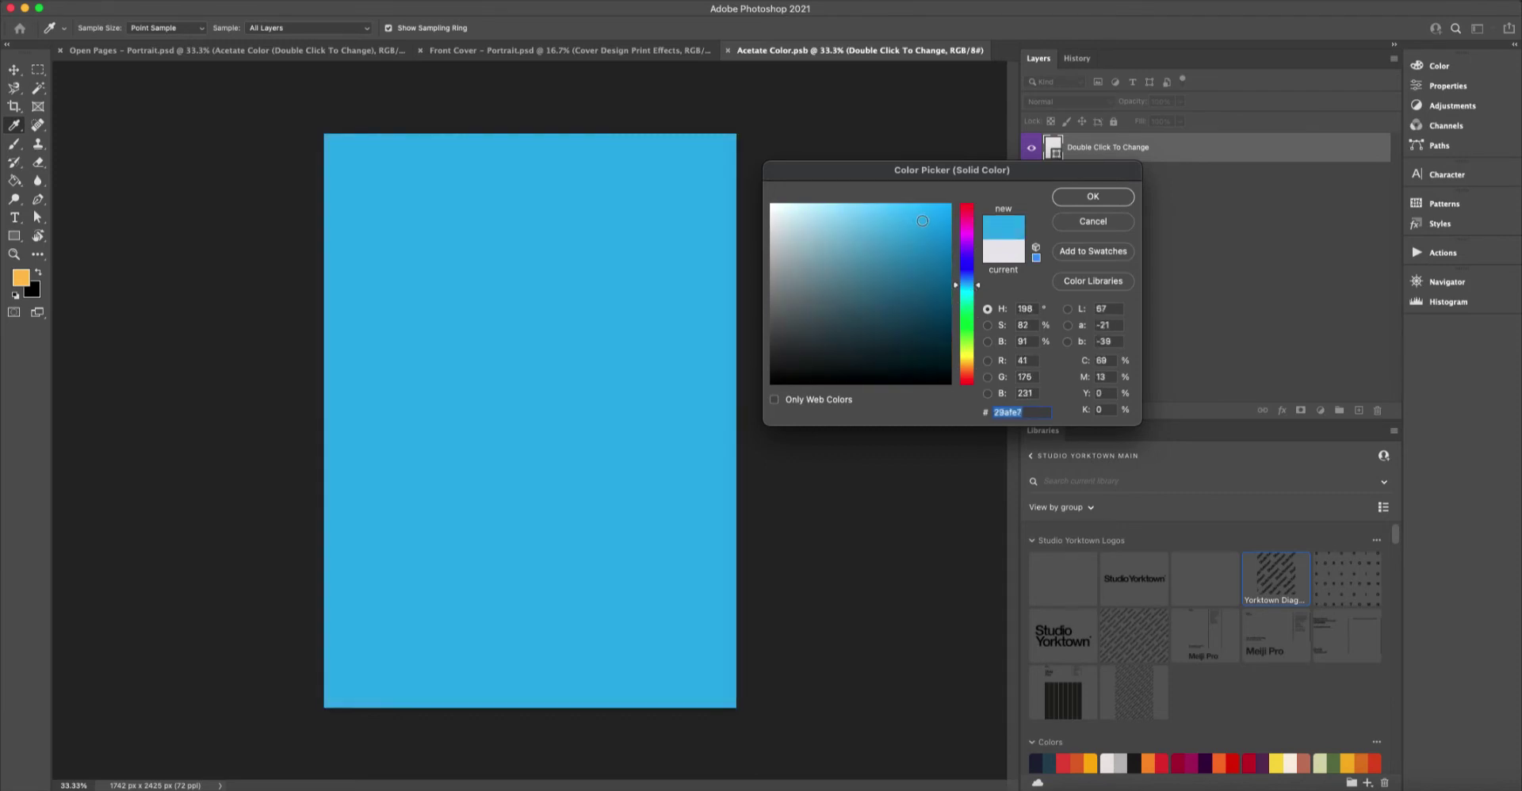
left_click(1092, 198)
key("z")
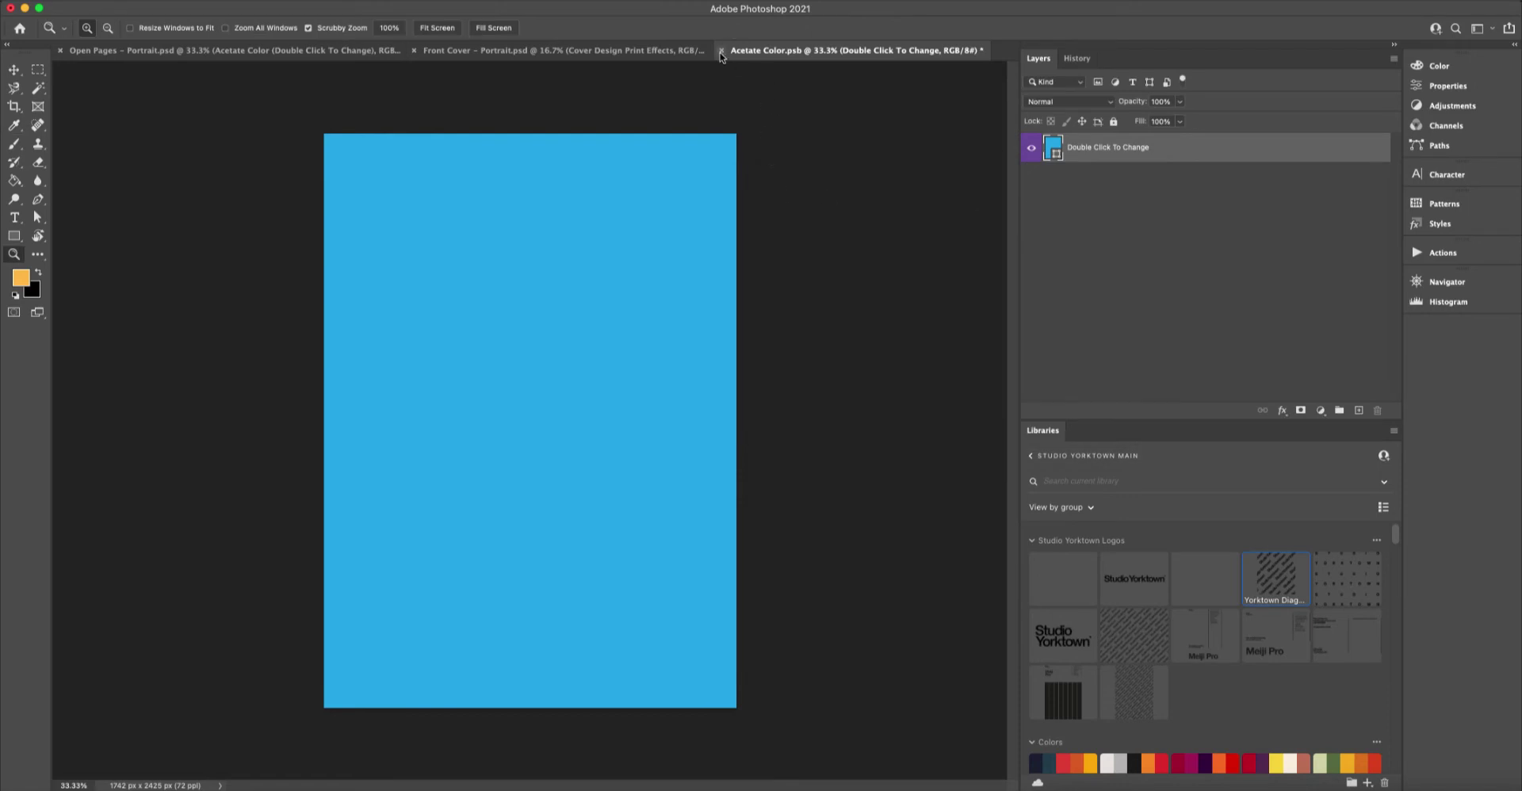
left_click(1379, 274)
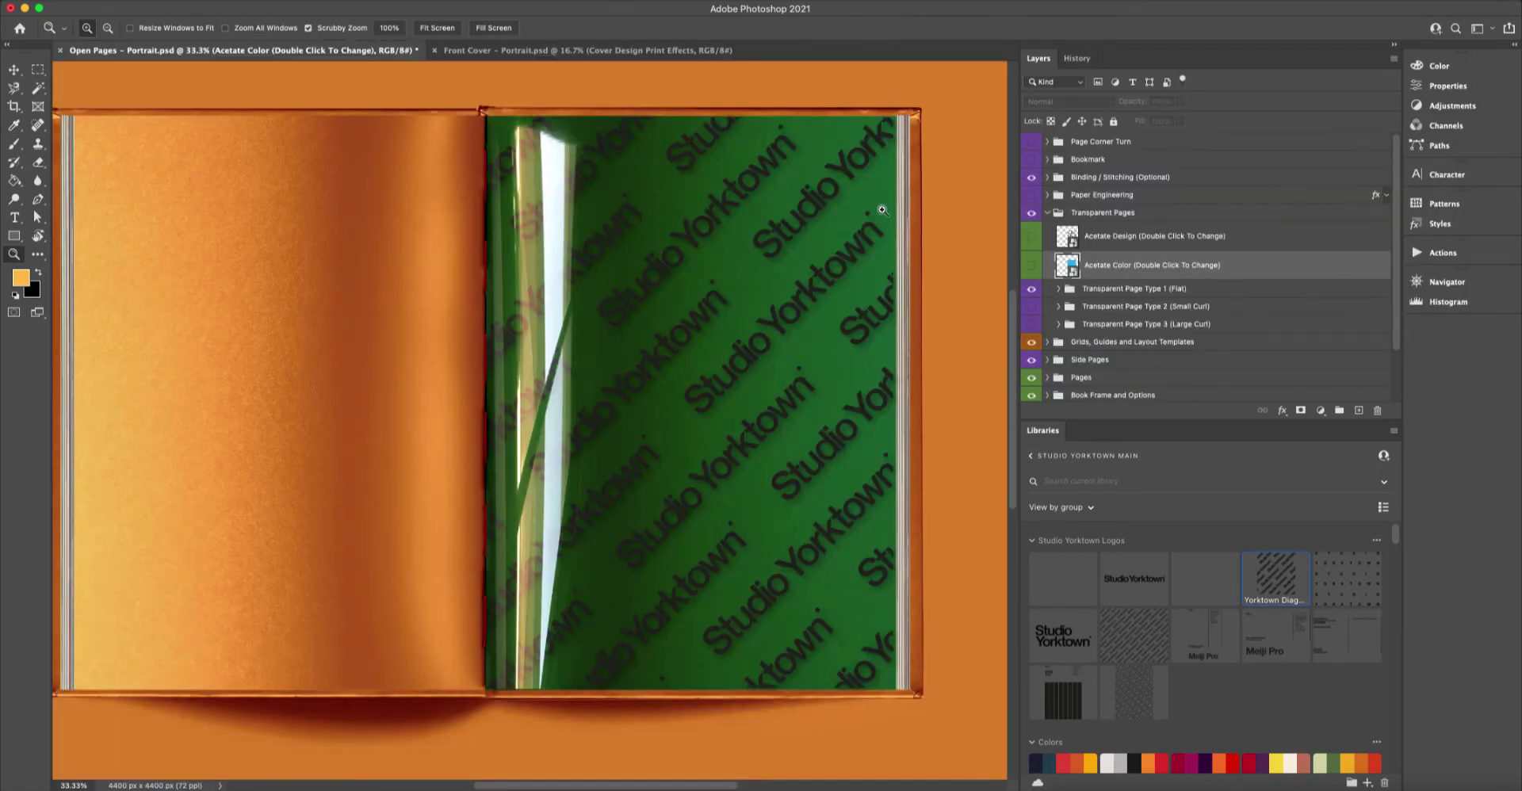
Preview the recolored acetate on Transparent Page Type 2 (Small Curl) and Type 3 (Large Curl) in turn, leaving all three types hidden.
left_click(1030, 289)
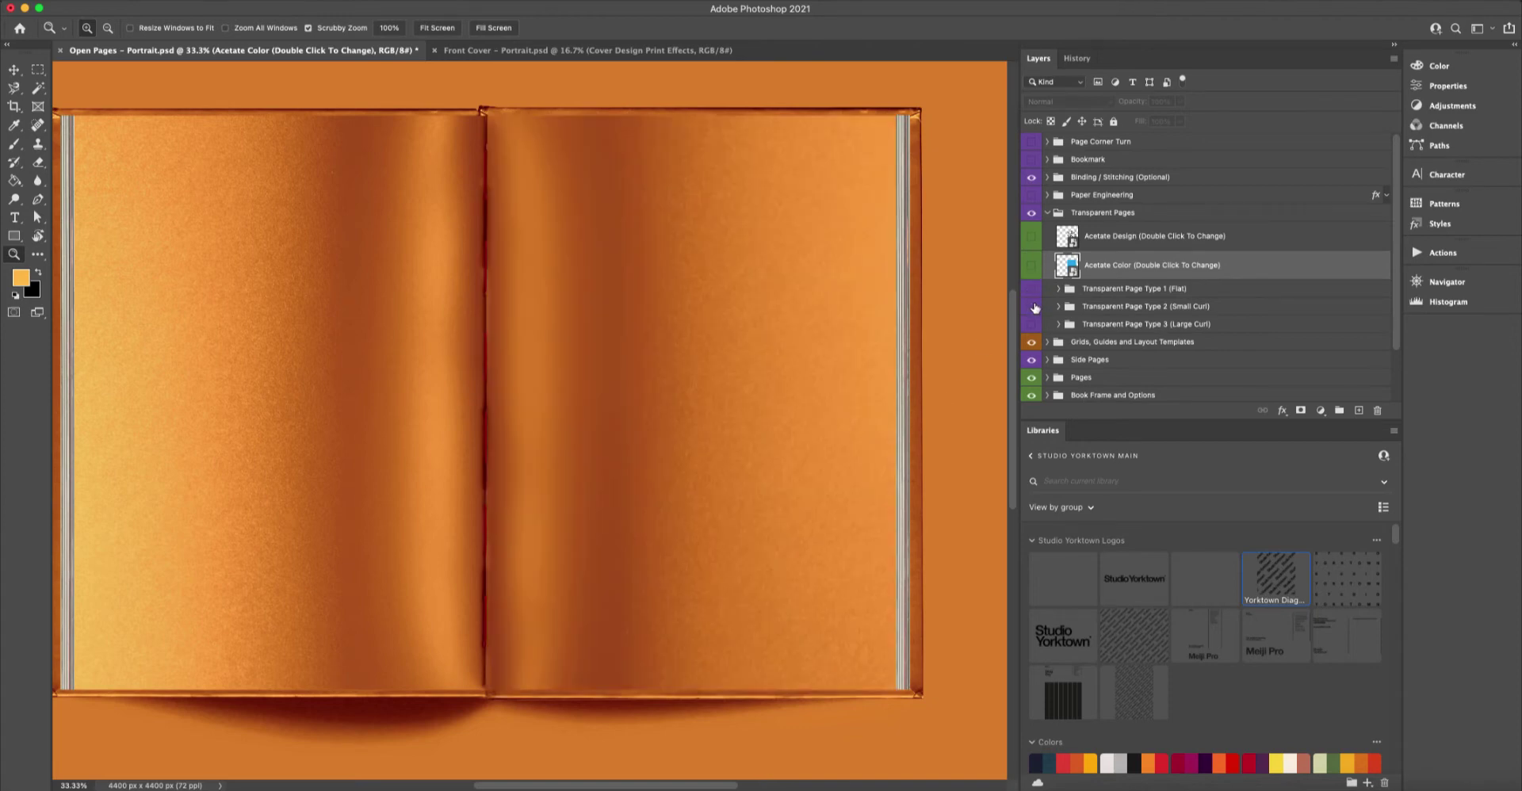
left_click(1030, 307)
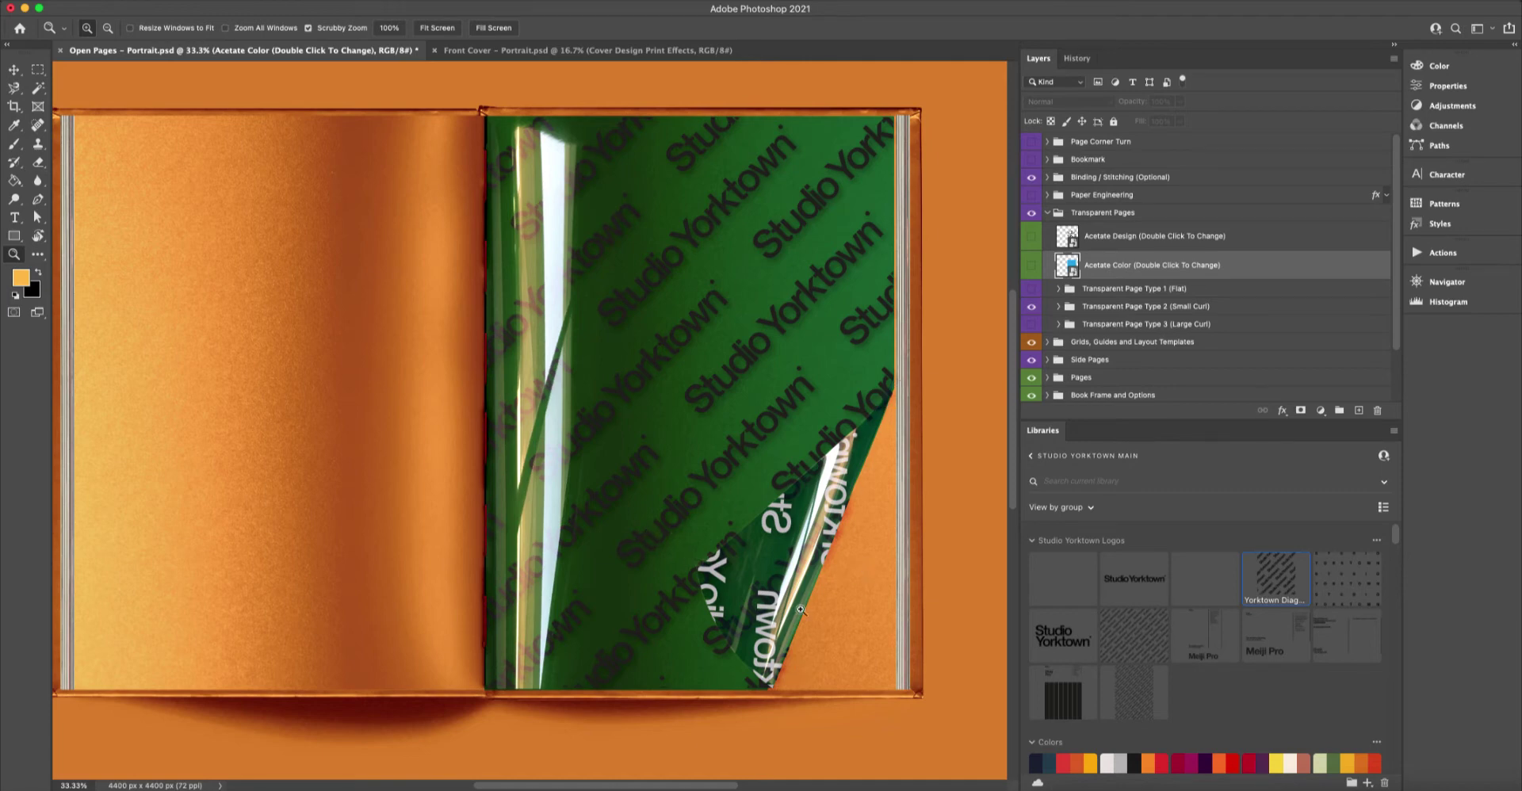
left_click(1033, 307)
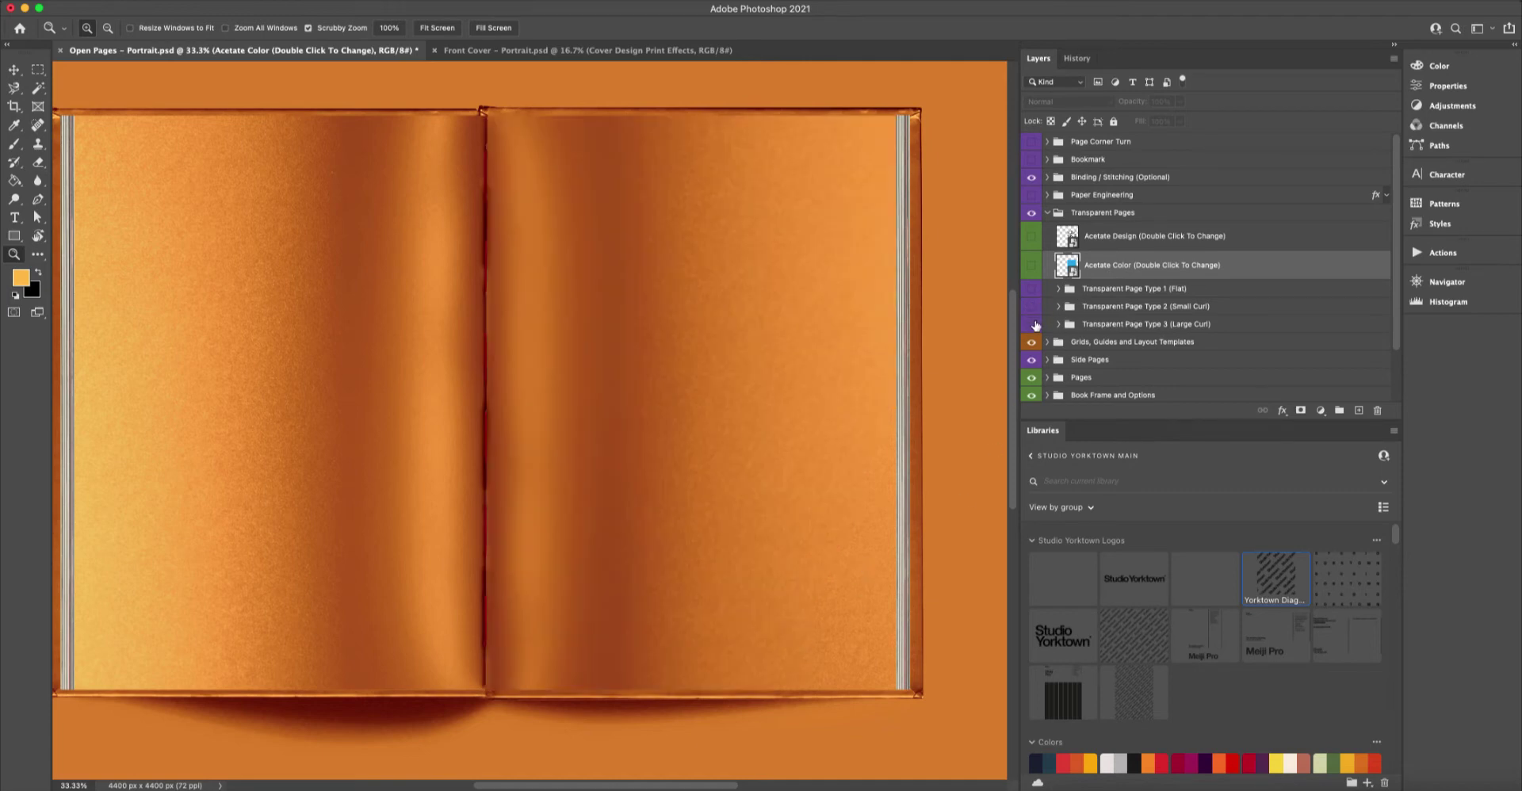
left_click(1032, 326)
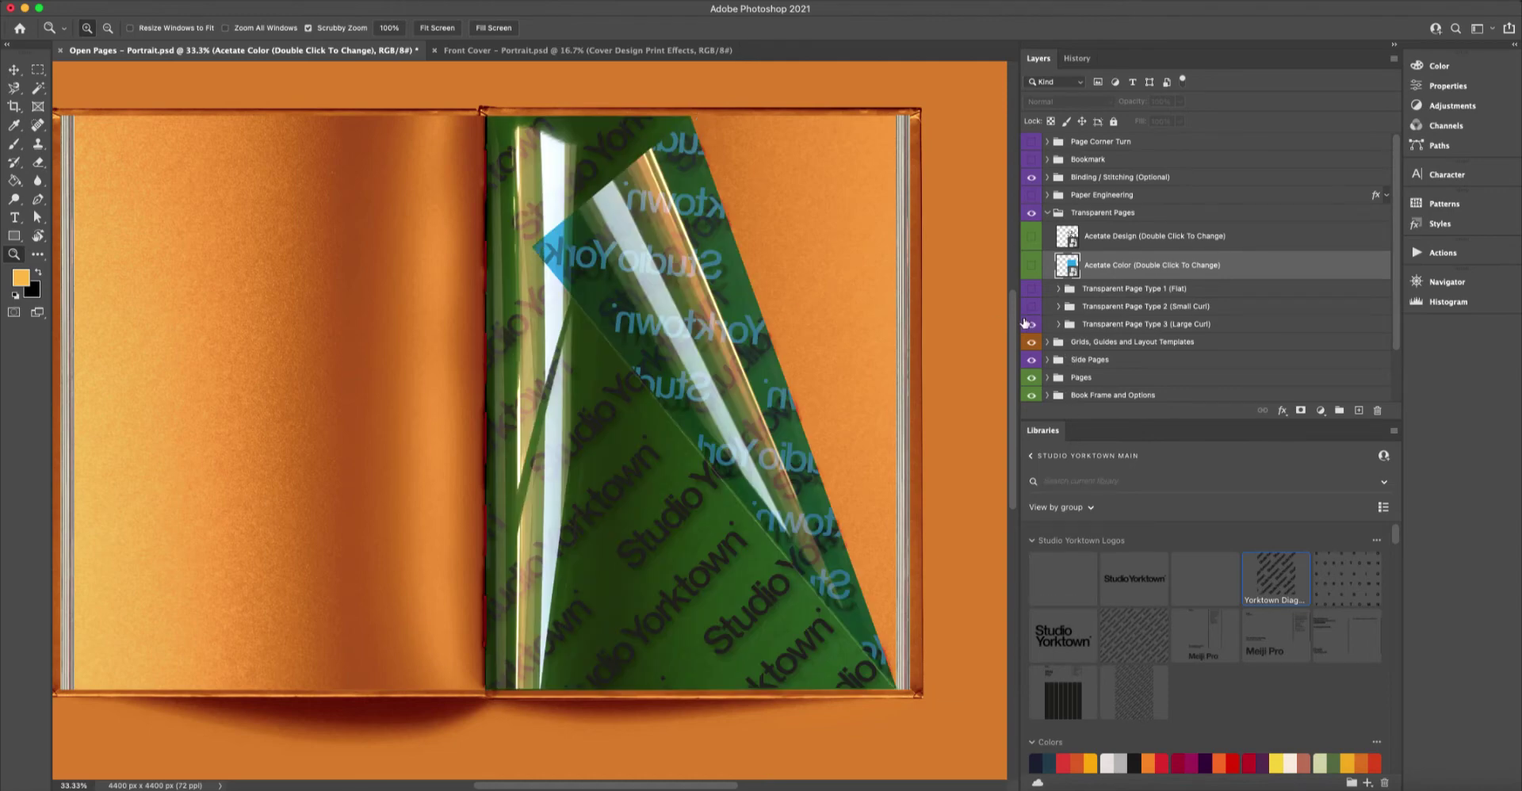
left_click(1029, 325)
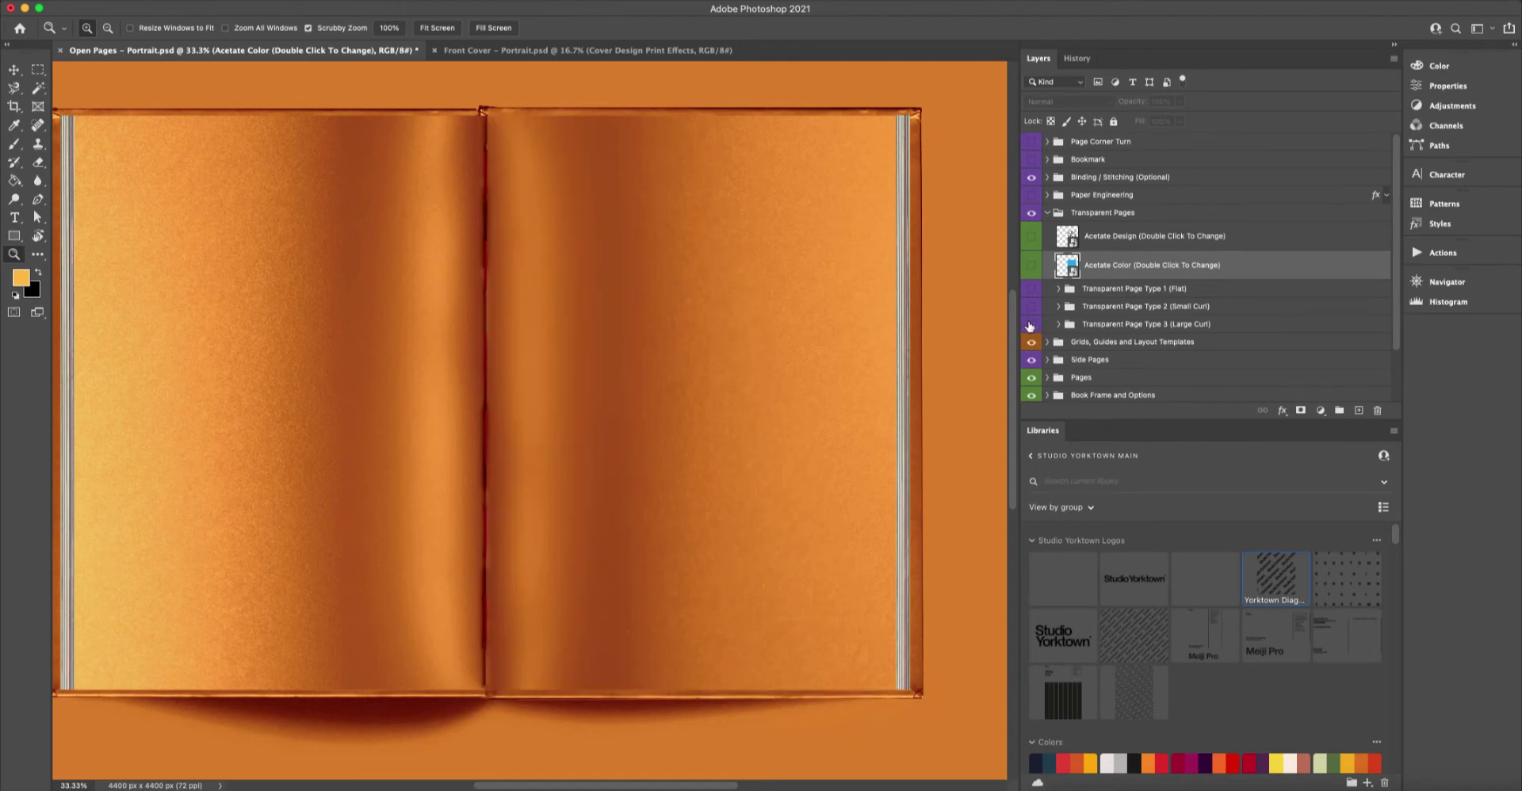
Make Transparent Page Type 1 (Flat) visible again inside its group, and hide and collapse the whole Transparent Pages group.
left_click(1048, 214)
left_click(1047, 213)
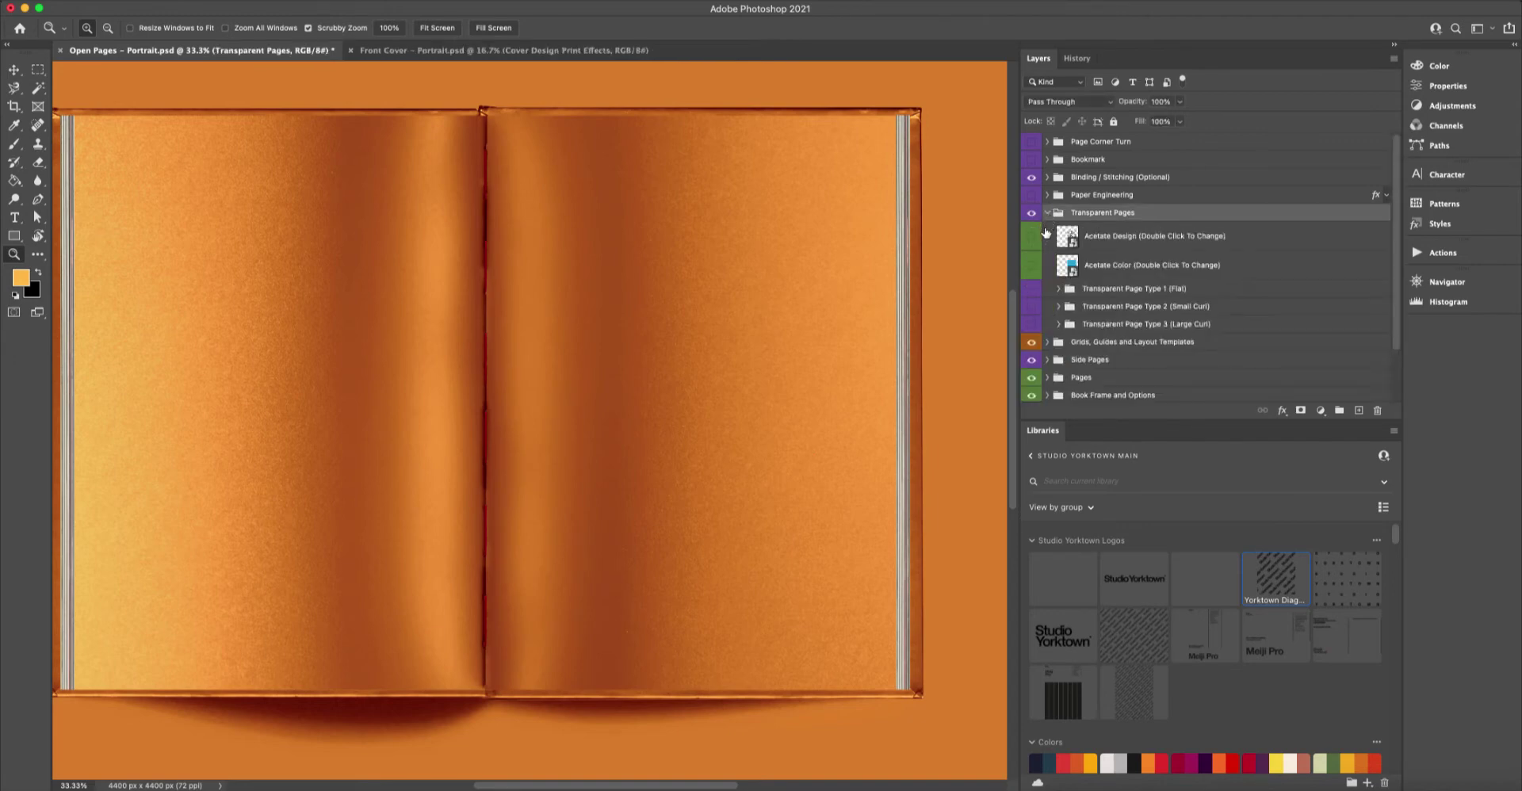
left_click(1032, 290)
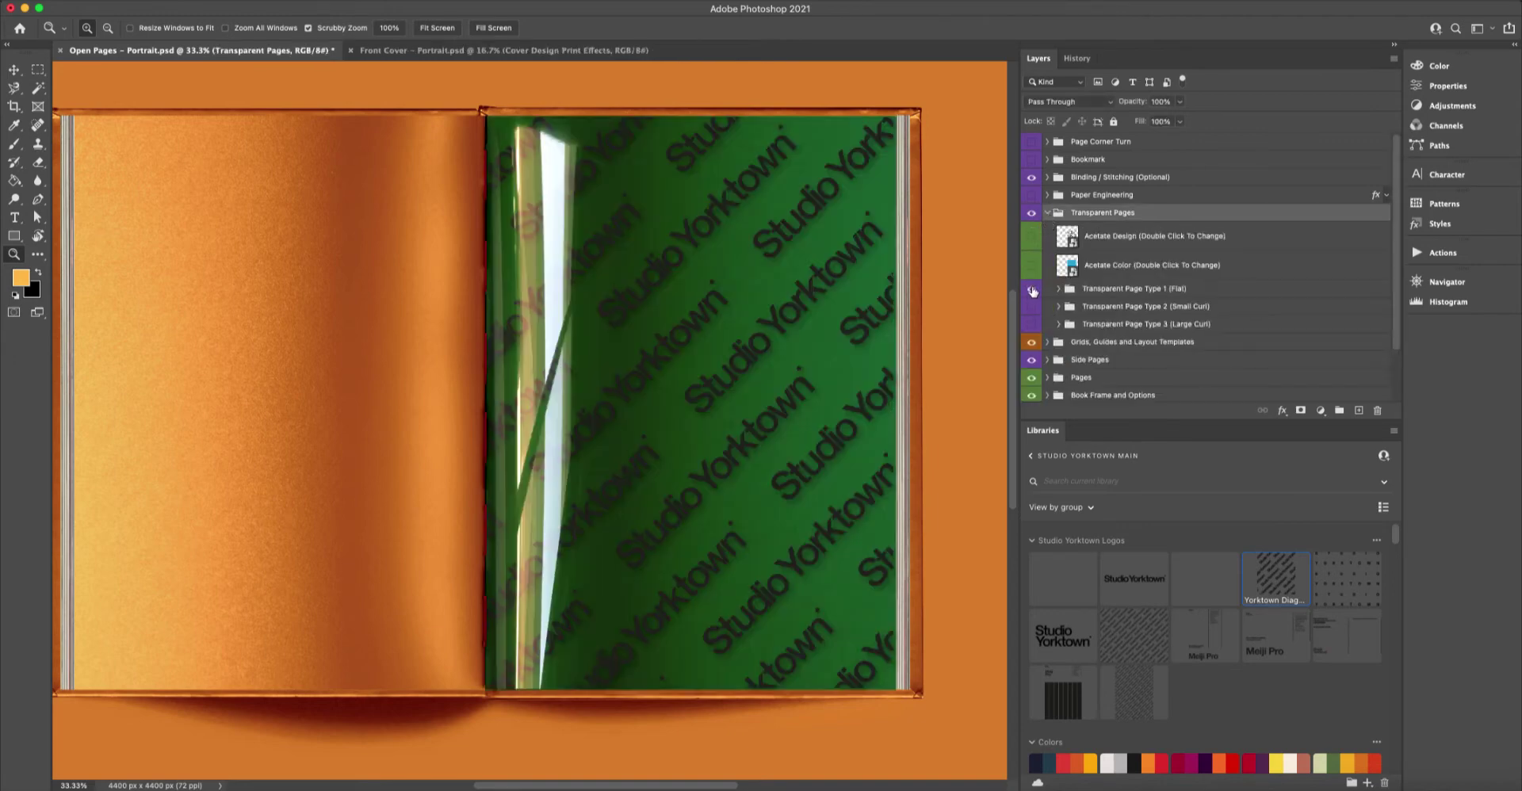
left_click(1031, 213)
left_click(1047, 213)
left_click(959, 406, "alt")
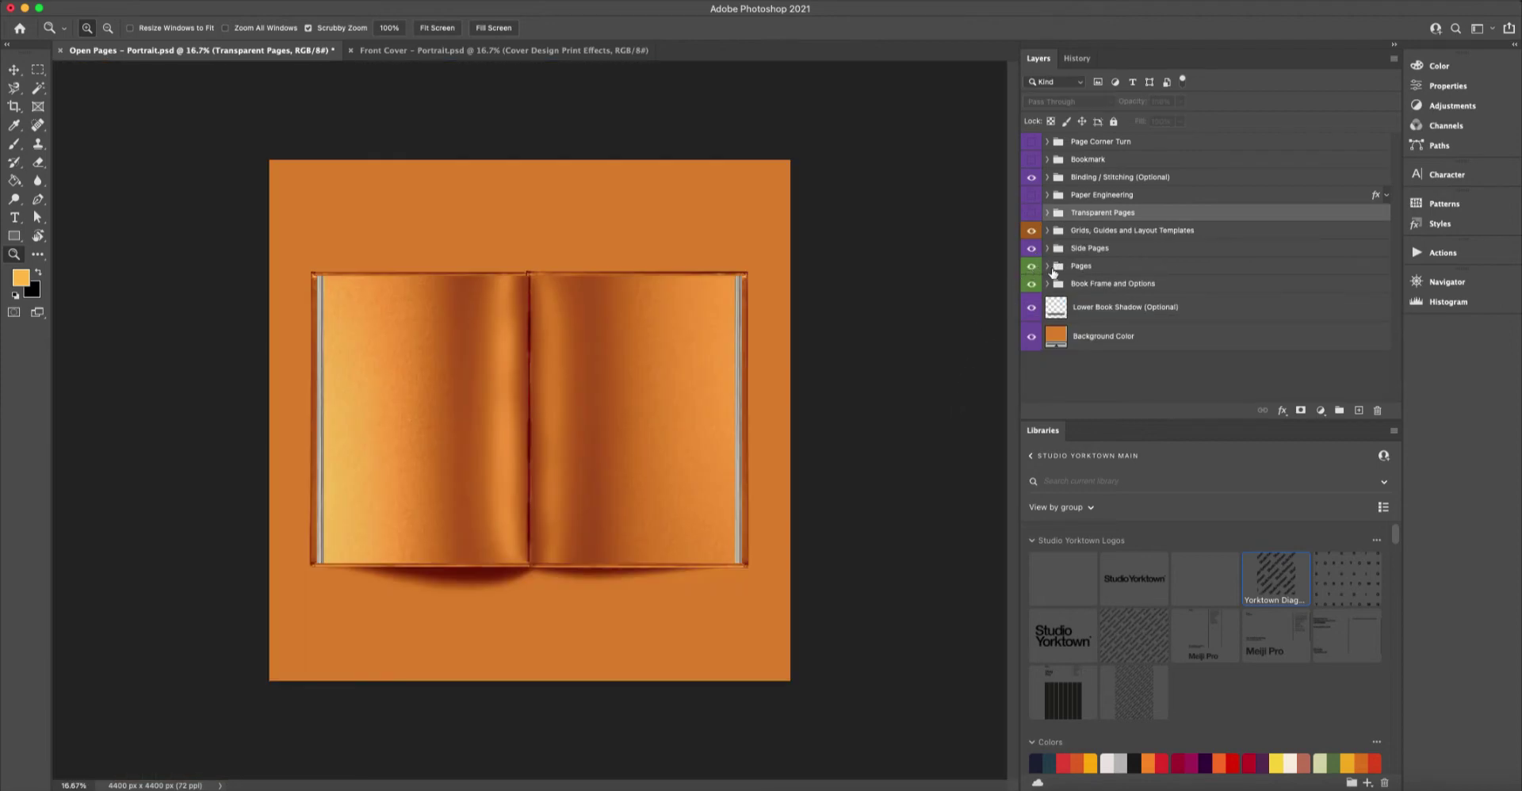
Expand the Paper Texture group inside Pages and preview the Glossy texture on top of Matte, hiding Glossy again.
left_click(1047, 266)
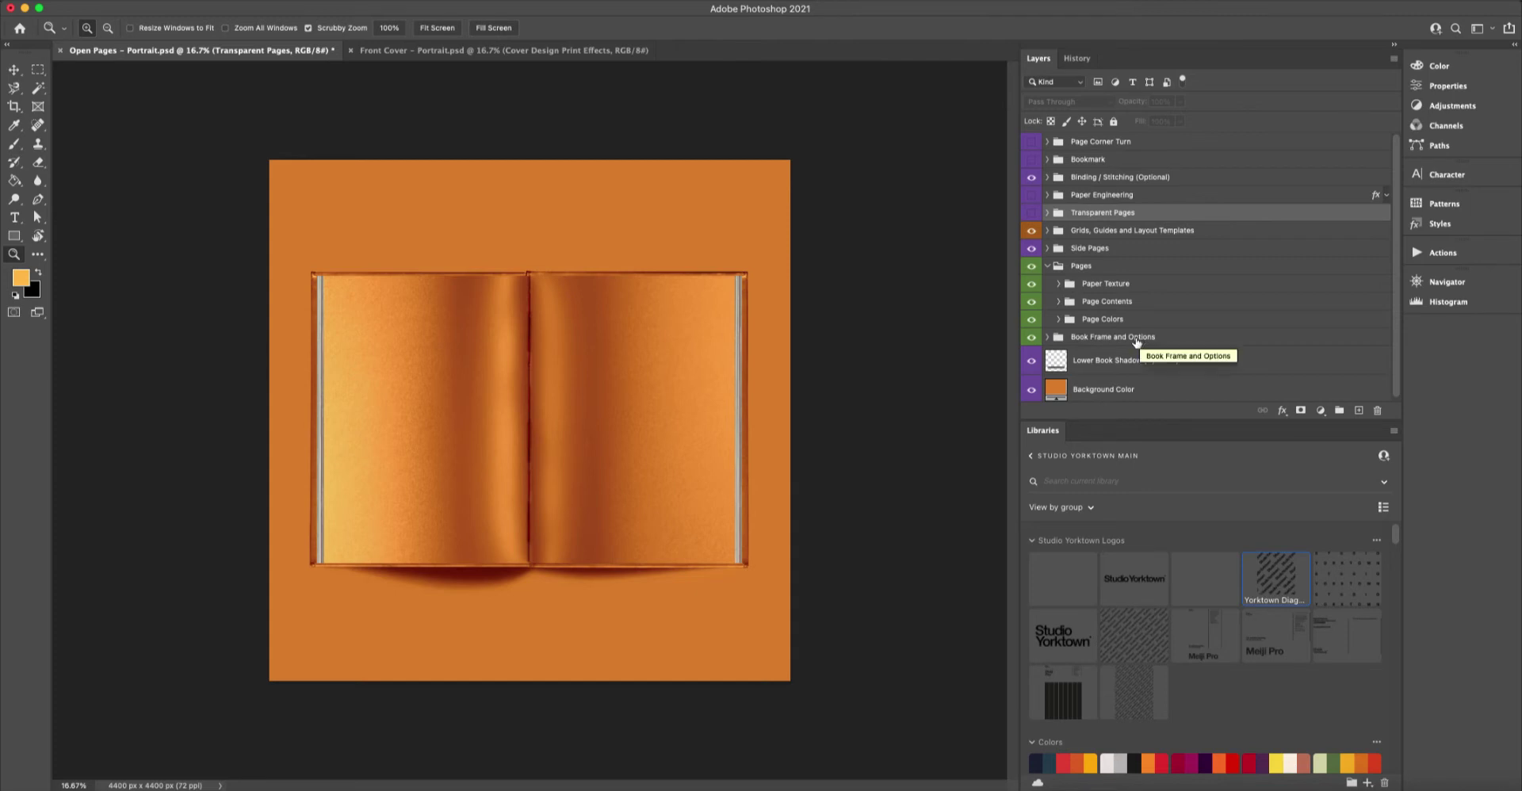
left_click(1058, 285)
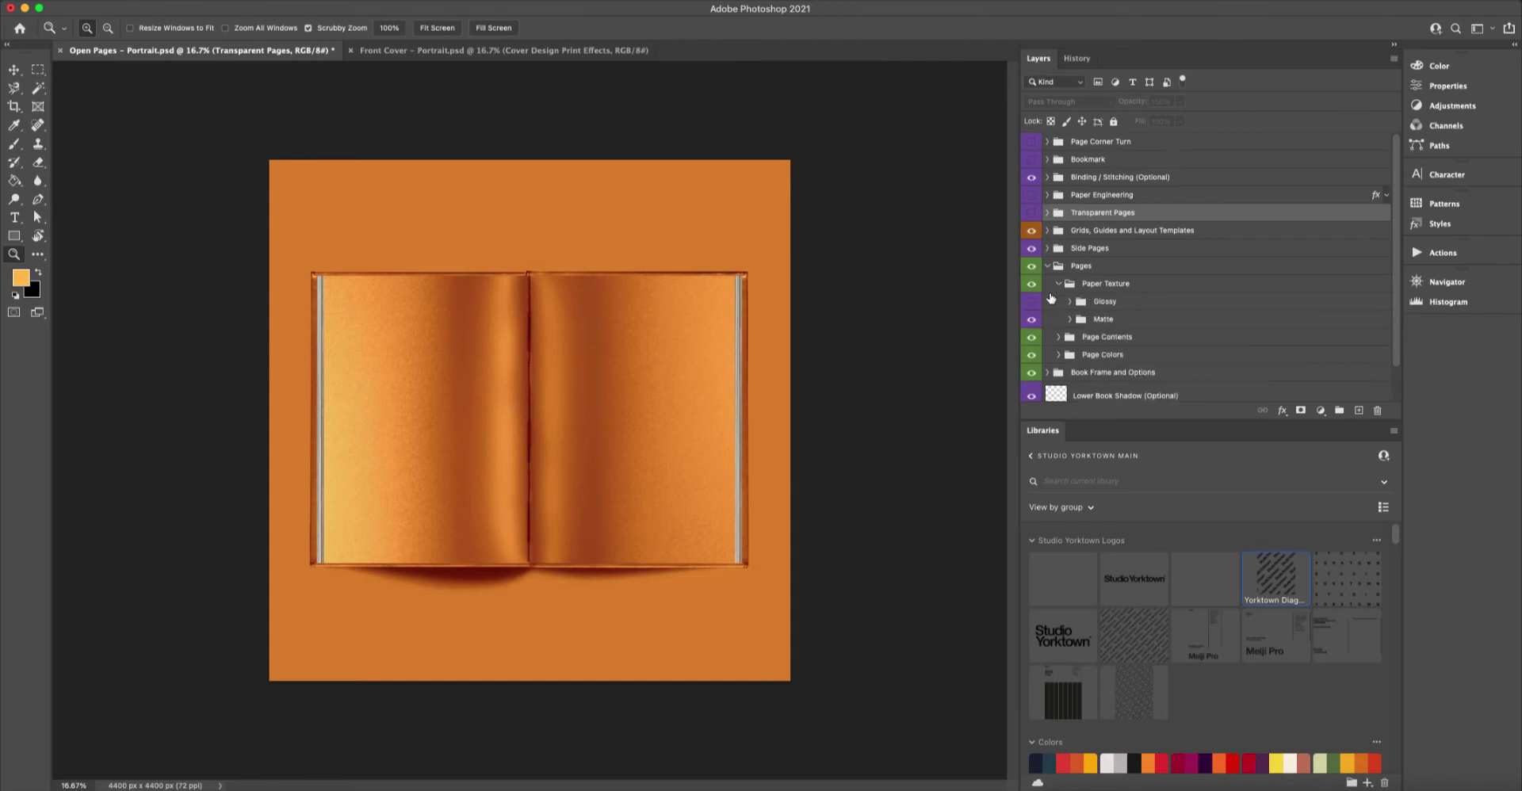
left_click(1032, 302)
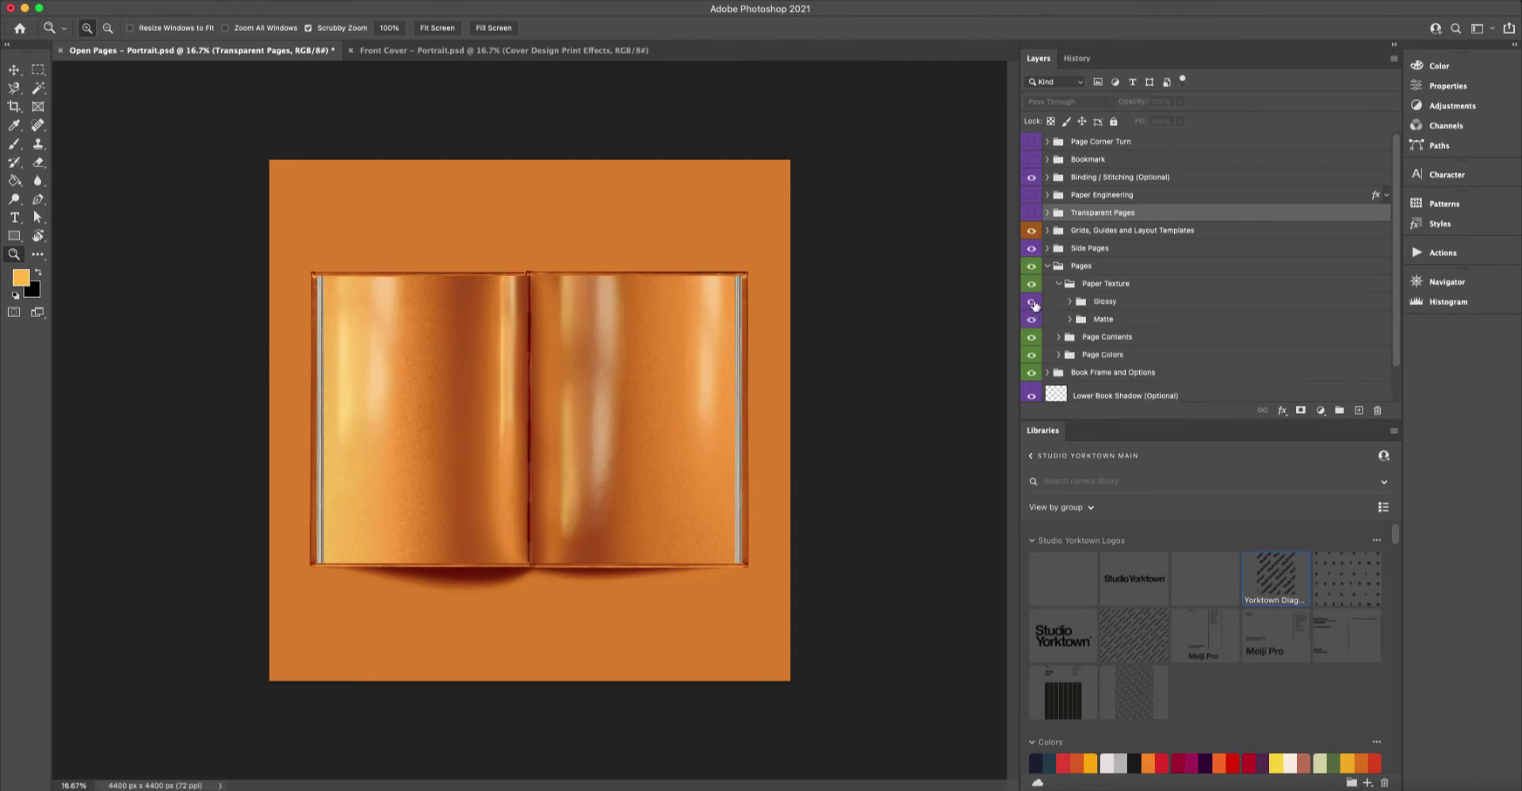
left_click(1029, 304)
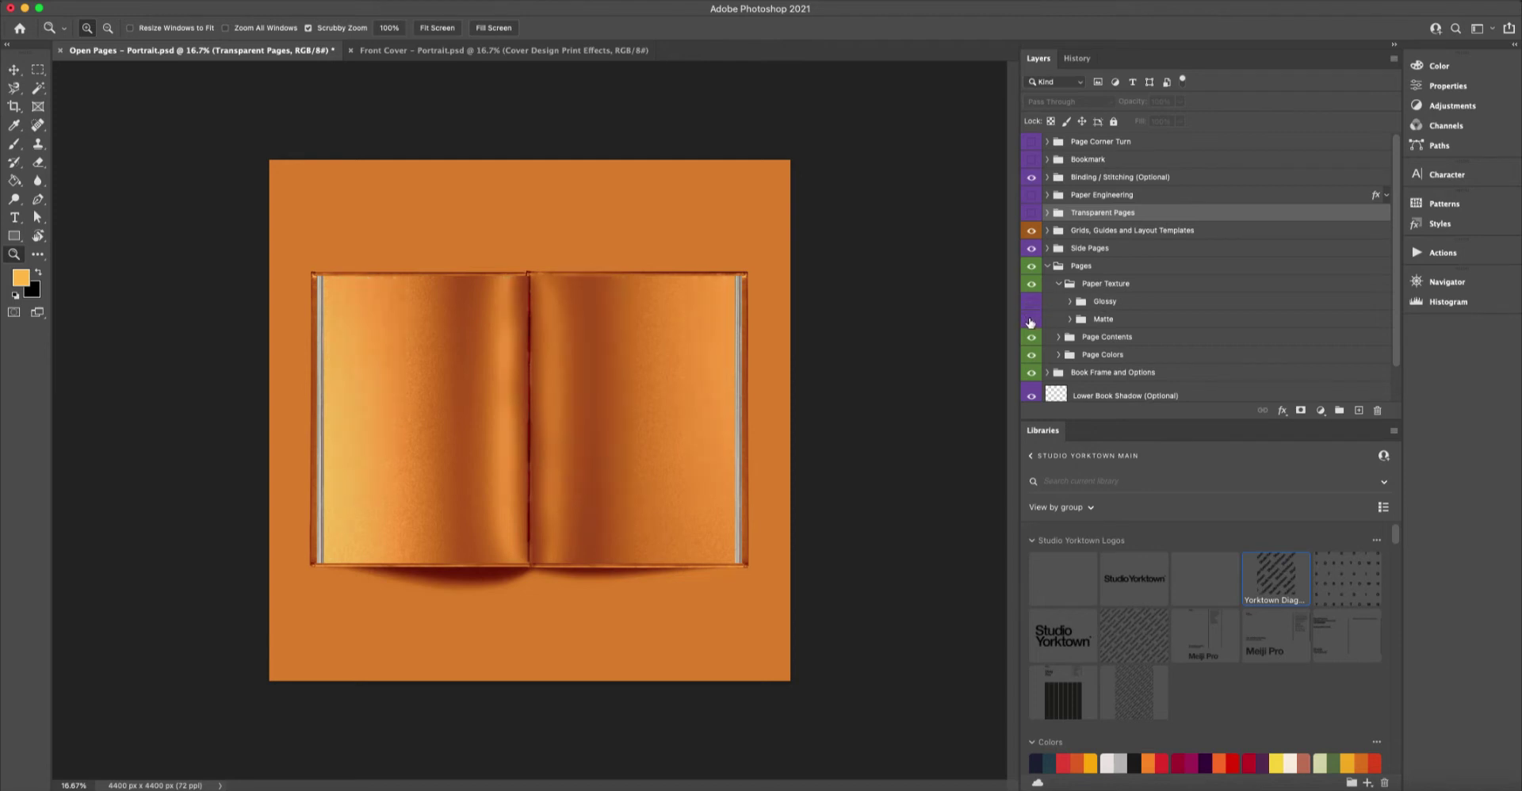
Compare the pages with the Matte and Glossy textures switched on and off, ending with only Matte visible.
left_click(1030, 321)
left_click(1032, 320)
left_click(1032, 305)
left_click(1031, 306)
left_click(1031, 320)
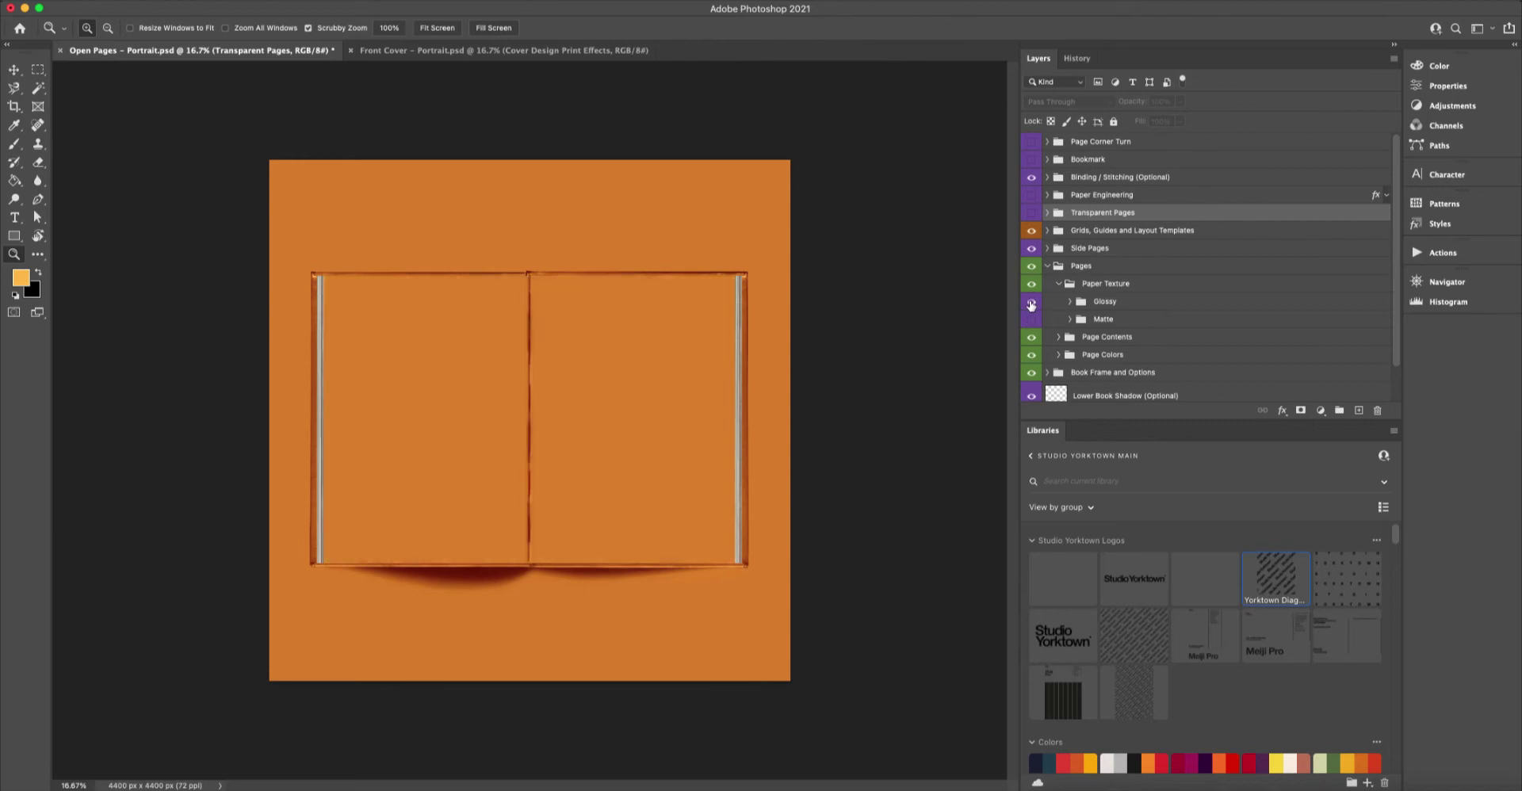
left_click(1031, 303)
left_click(1030, 304)
left_click(1031, 320)
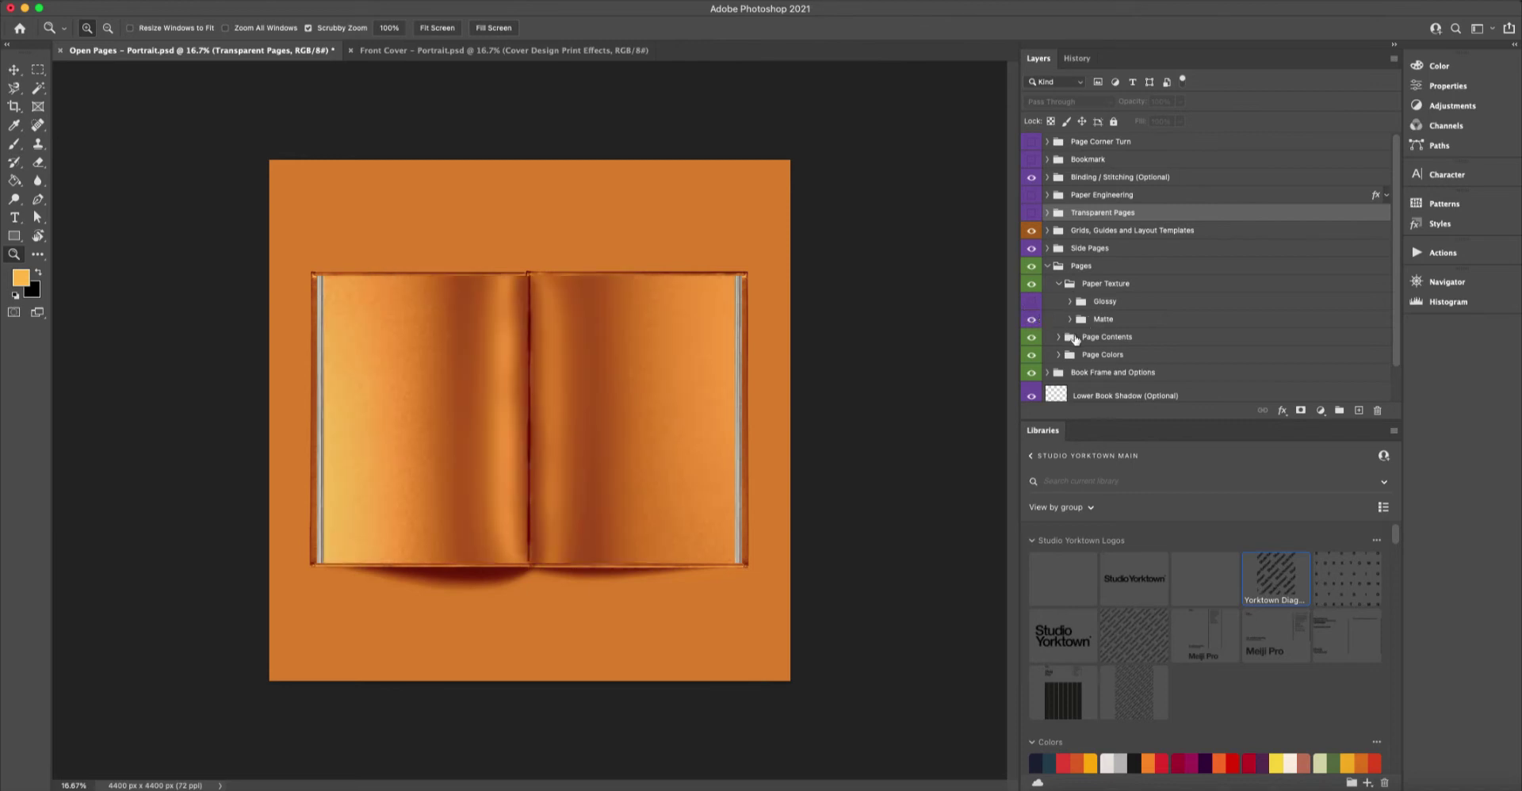
Examine the matte paper grain up close on both pages and around the stitched spine.
left_click(554, 355)
left_click(554, 355)
left_click(639, 349)
left_click(771, 339)
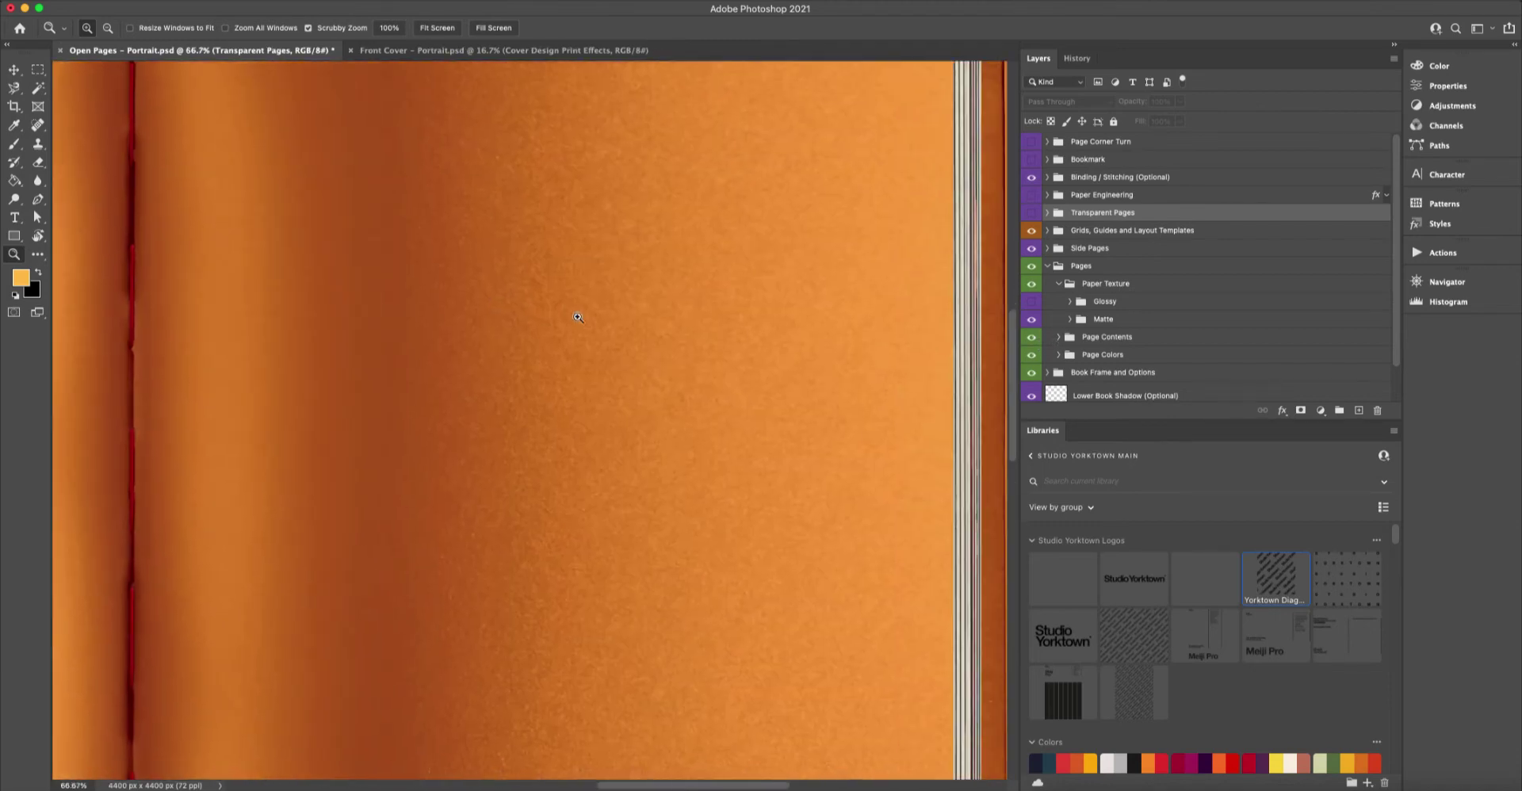
left_click_drag(590, 458, 590, 508)
left_click_drag(570, 353, 578, 419)
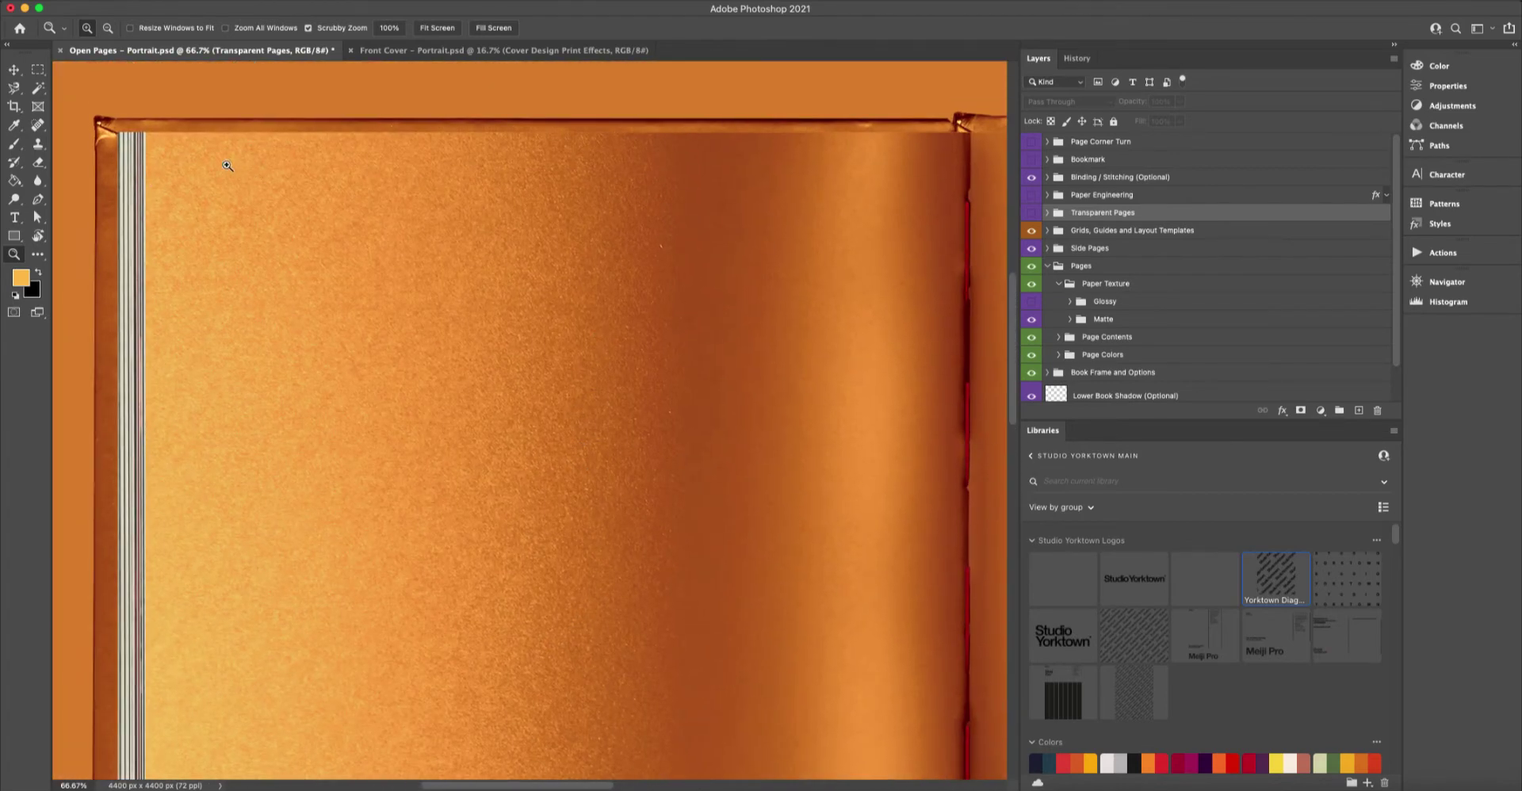
scroll(806, 452, "right", 10)
scroll(805, 452, "down", 3)
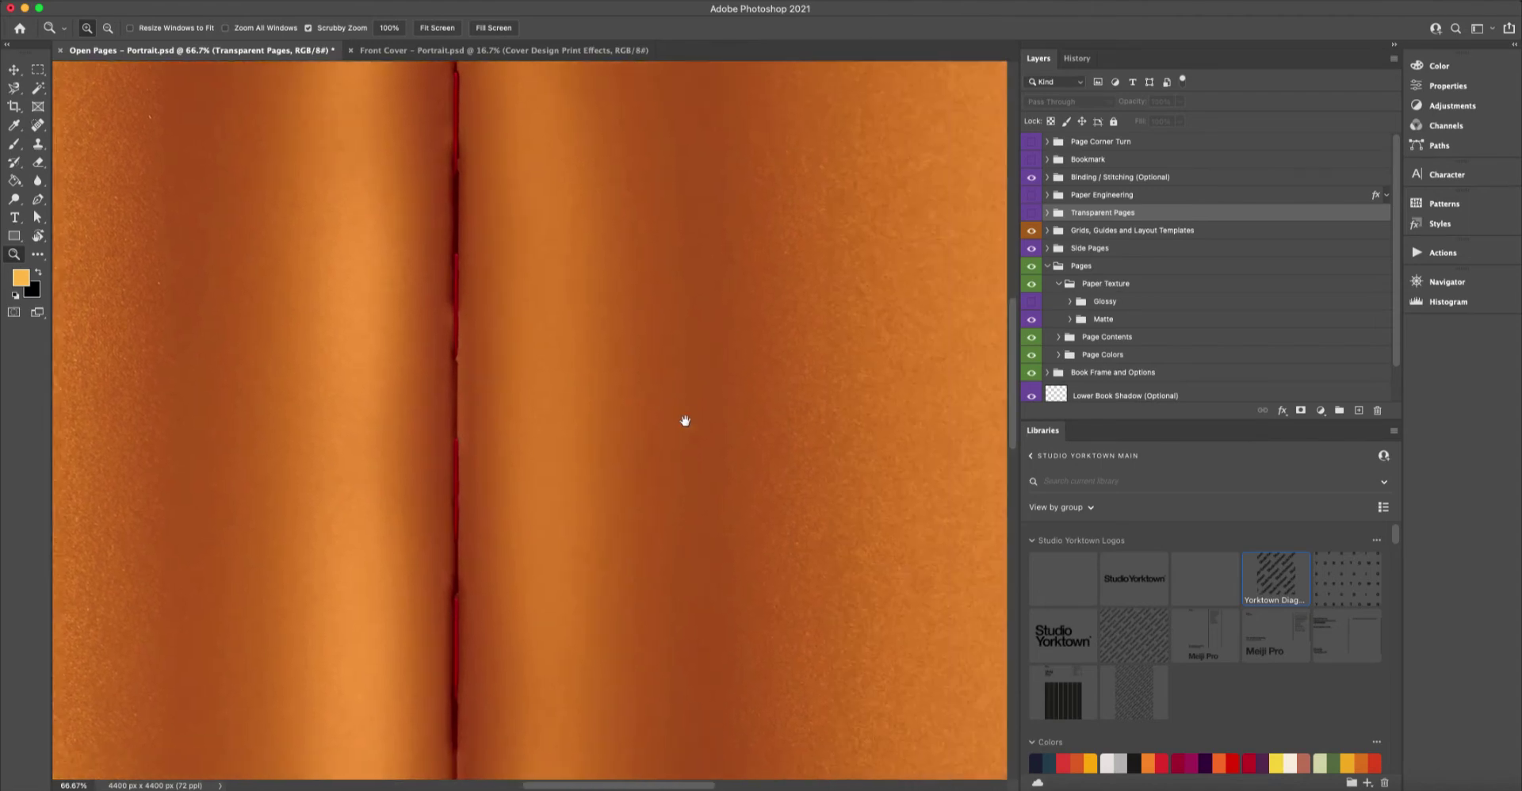
left_click(754, 426, "alt")
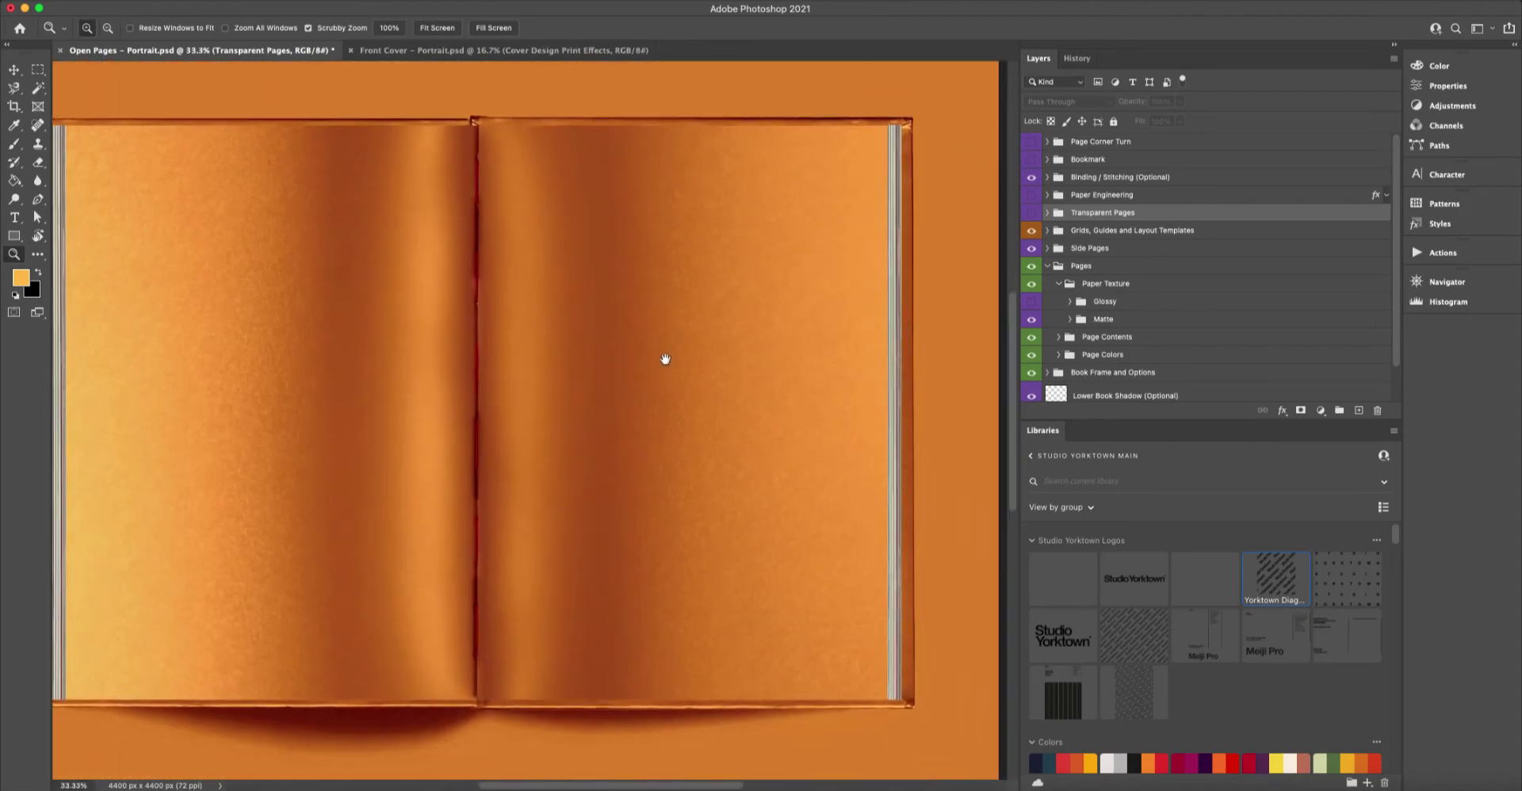
left_click_drag(665, 359, 724, 350)
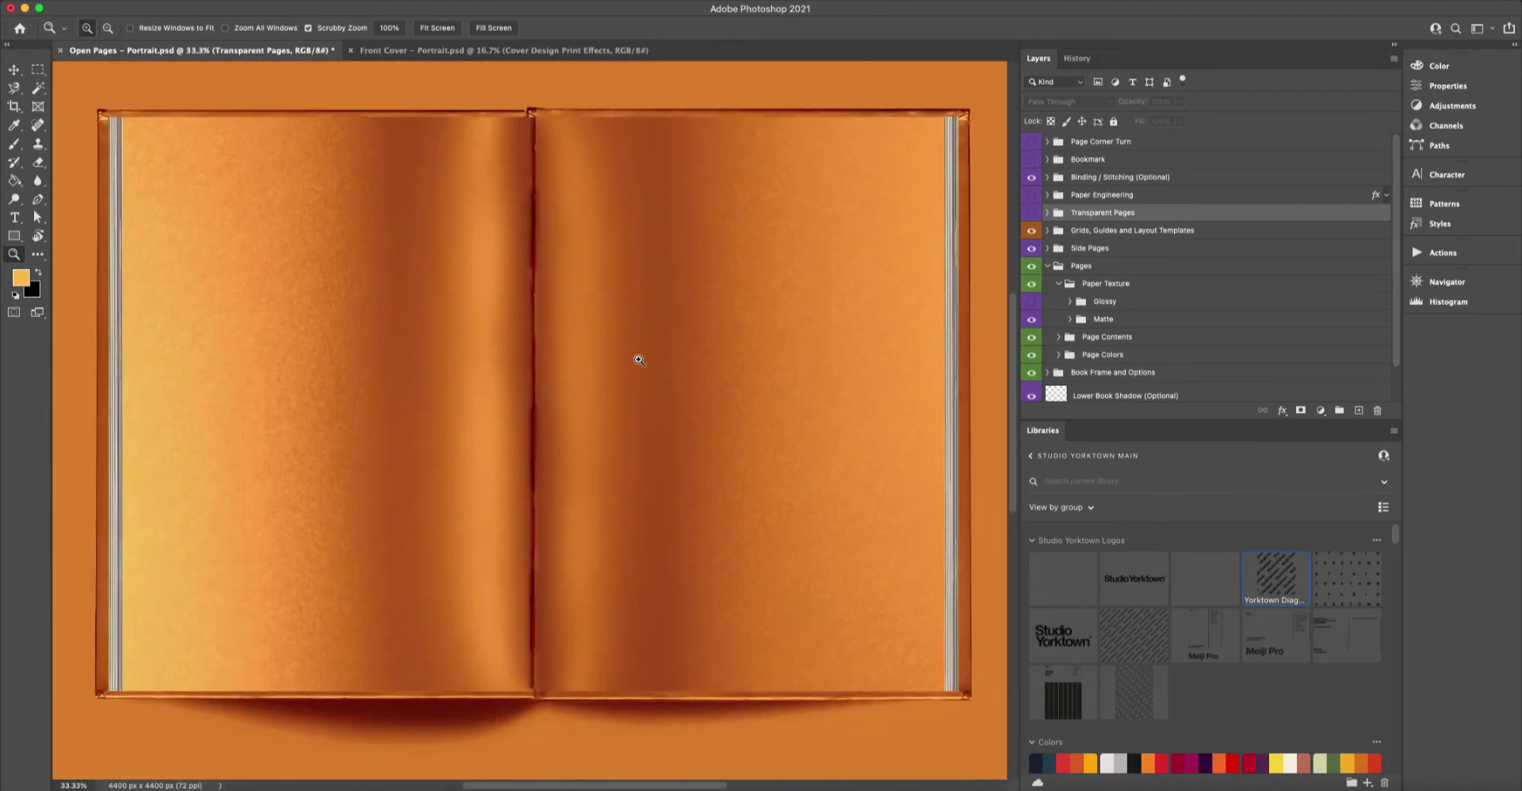
left_click(760, 310)
left_click_drag(861, 394, 702, 344)
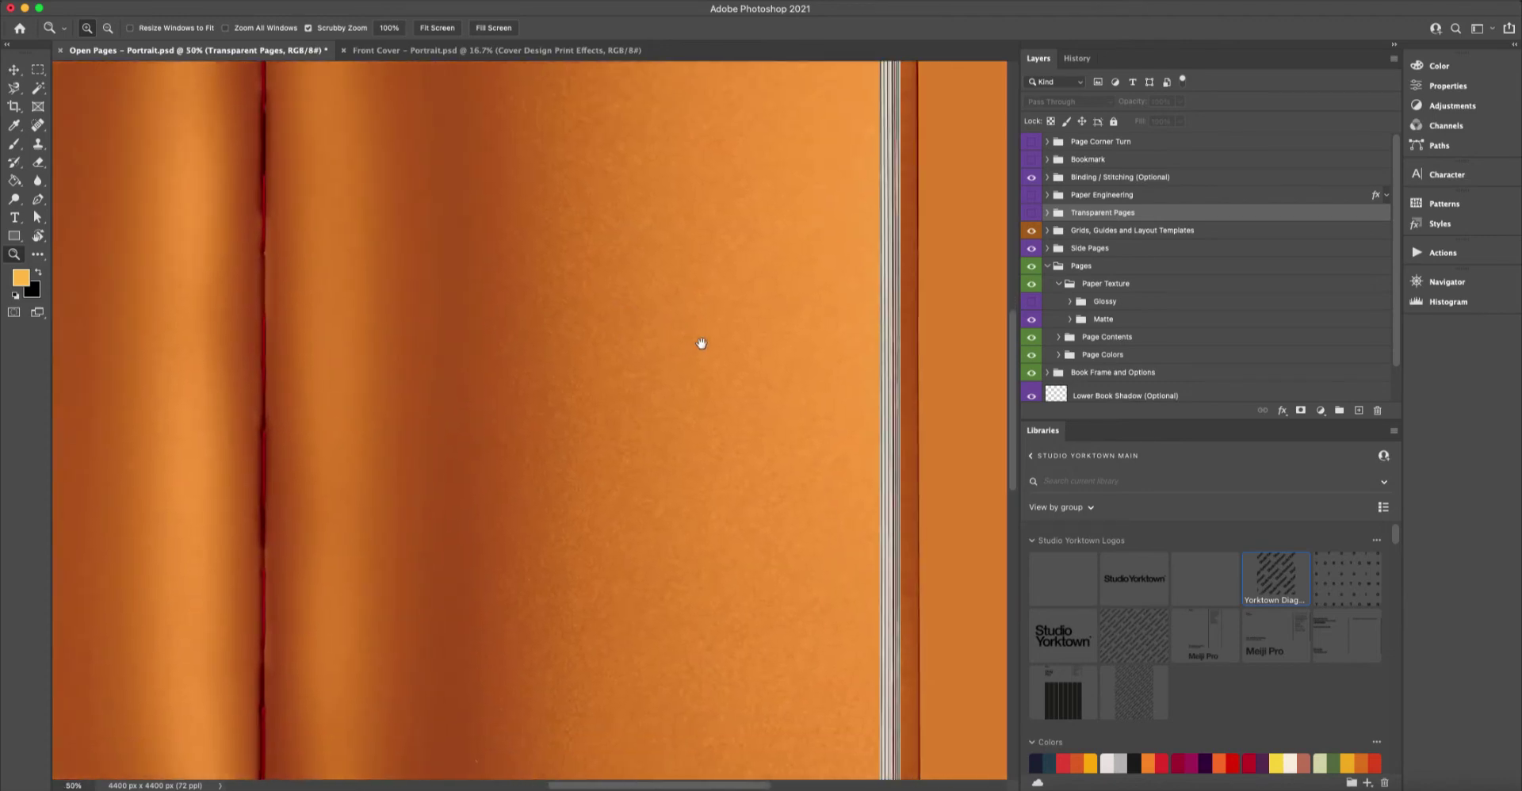
left_click(640, 342)
left_click(799, 359, "alt")
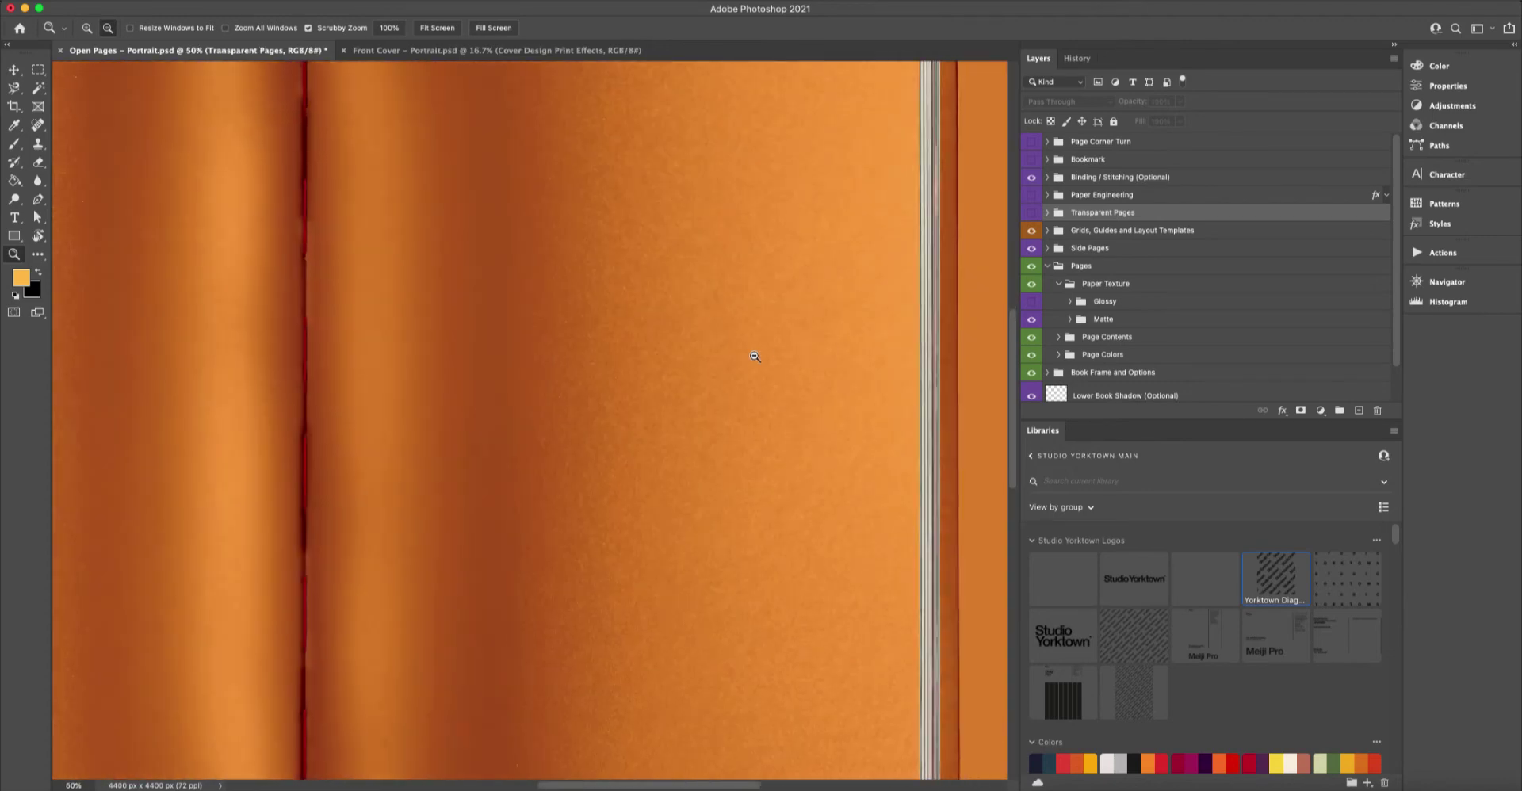
left_click(755, 357, "alt")
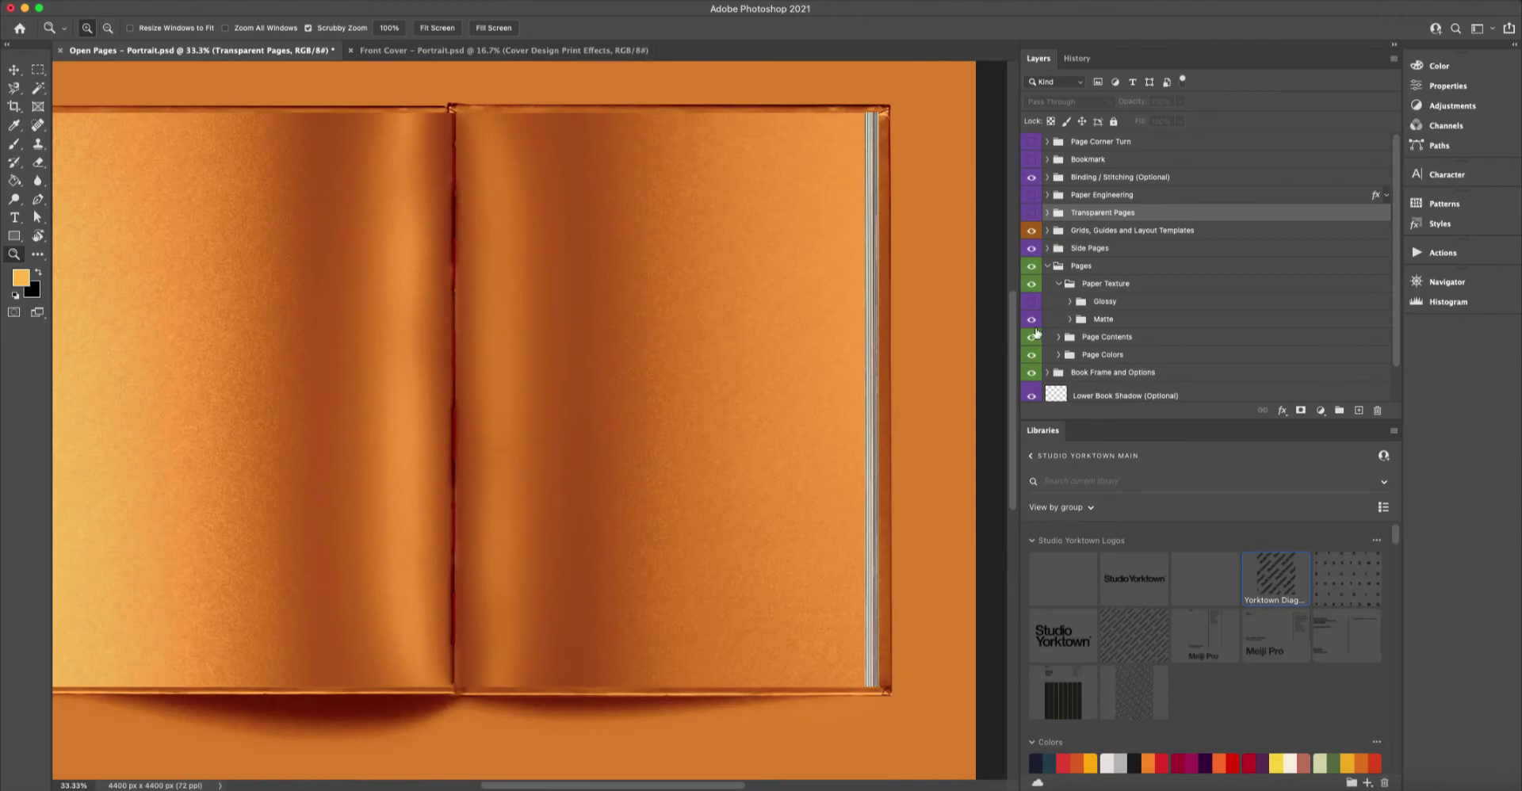
Preview the Glossy texture with and without Matte, then restore Matte alone and collapse the Paper Texture group.
left_click(1031, 303)
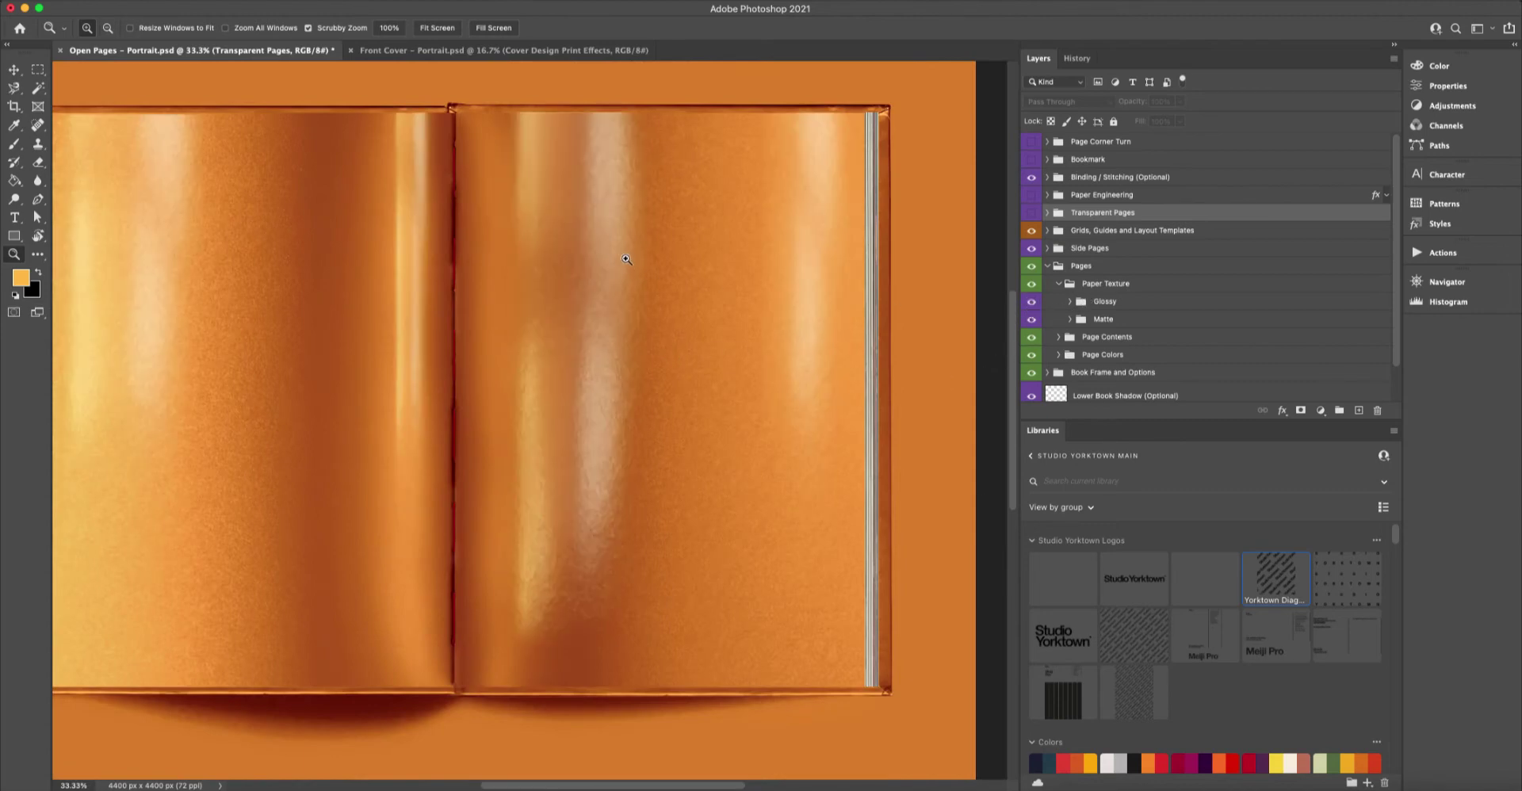
left_click(1031, 320)
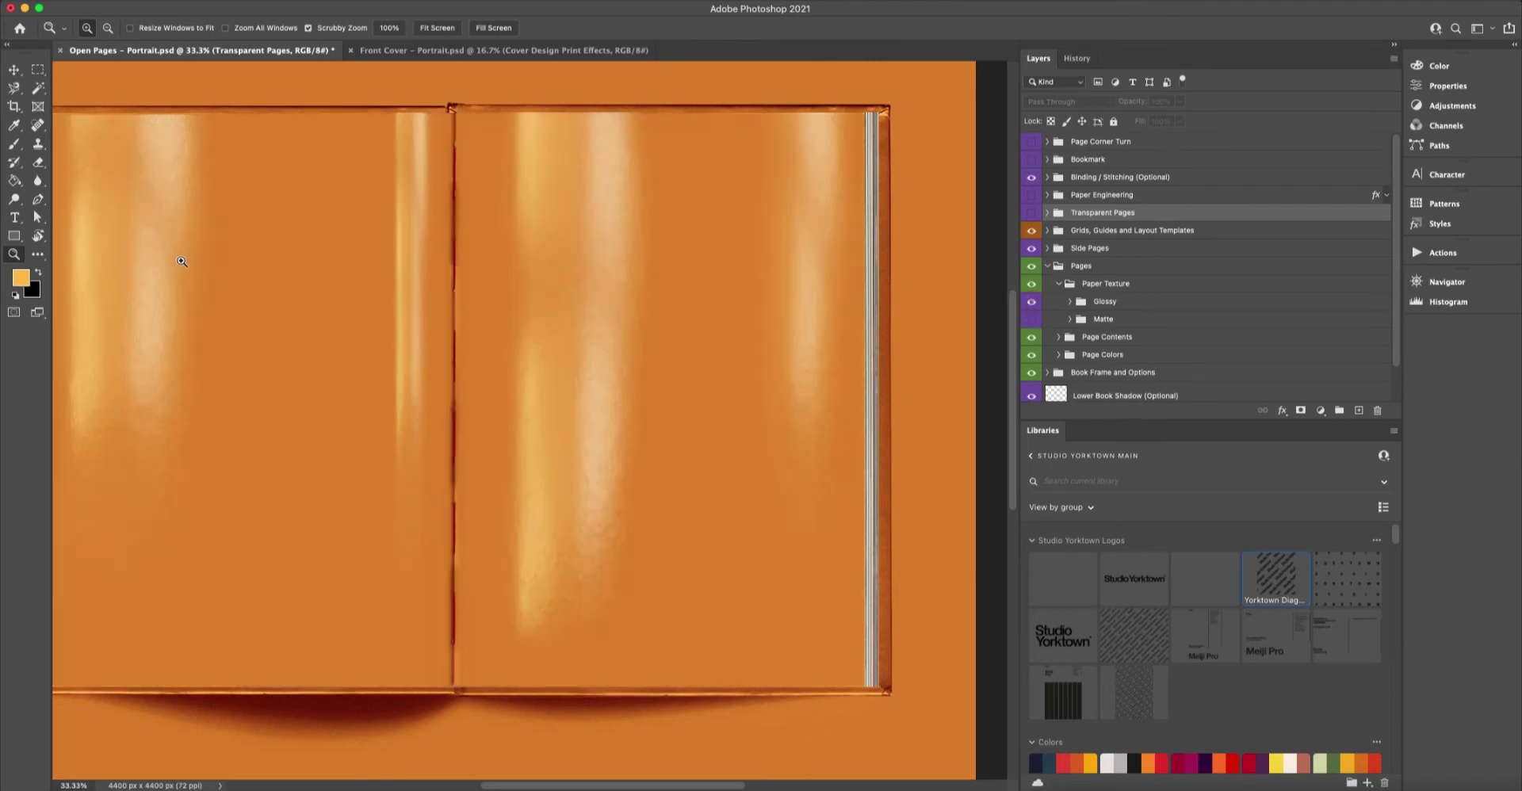
scroll(615, 322, "left", 3)
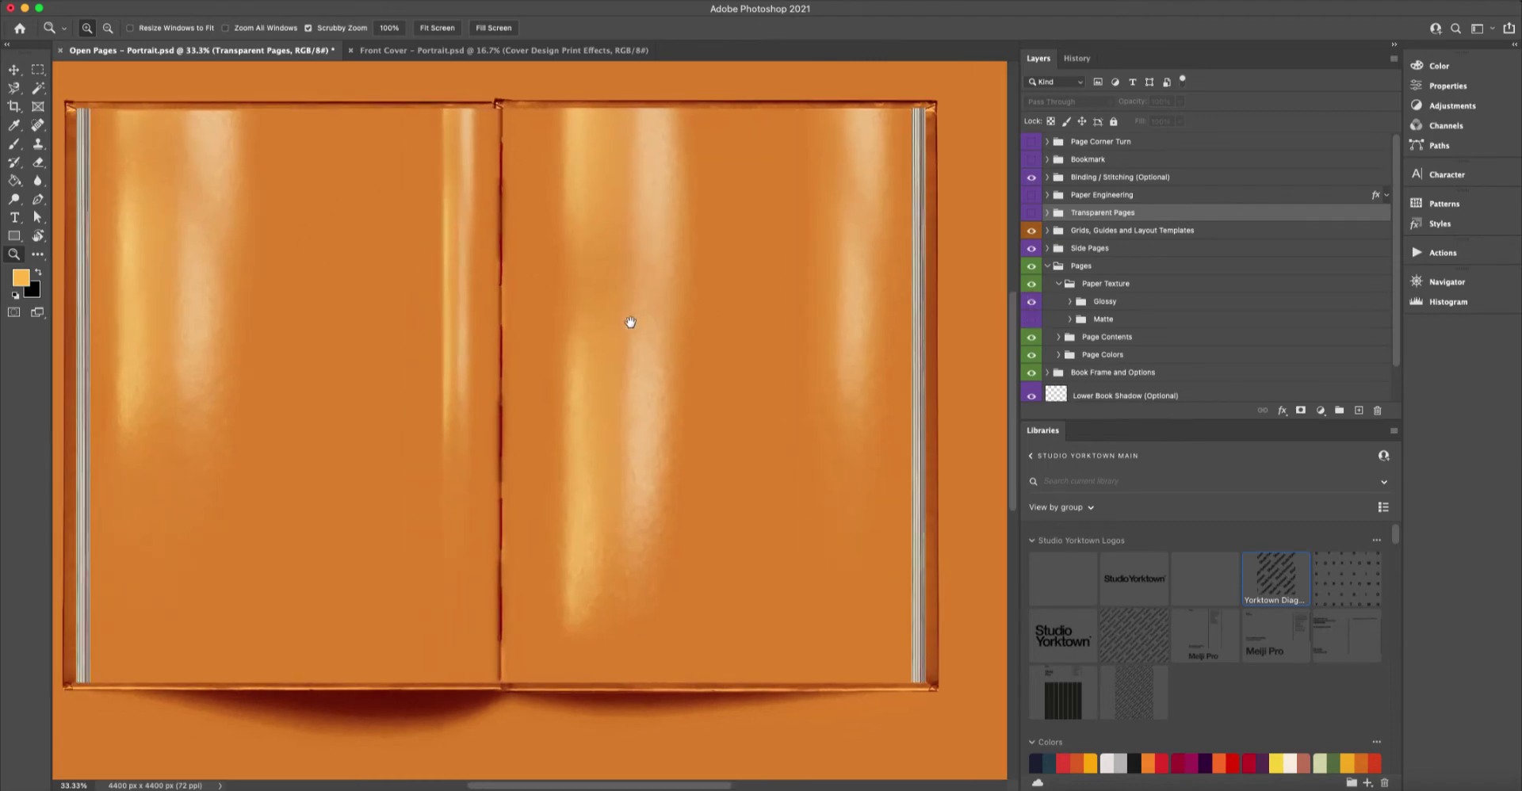
left_click(1031, 301)
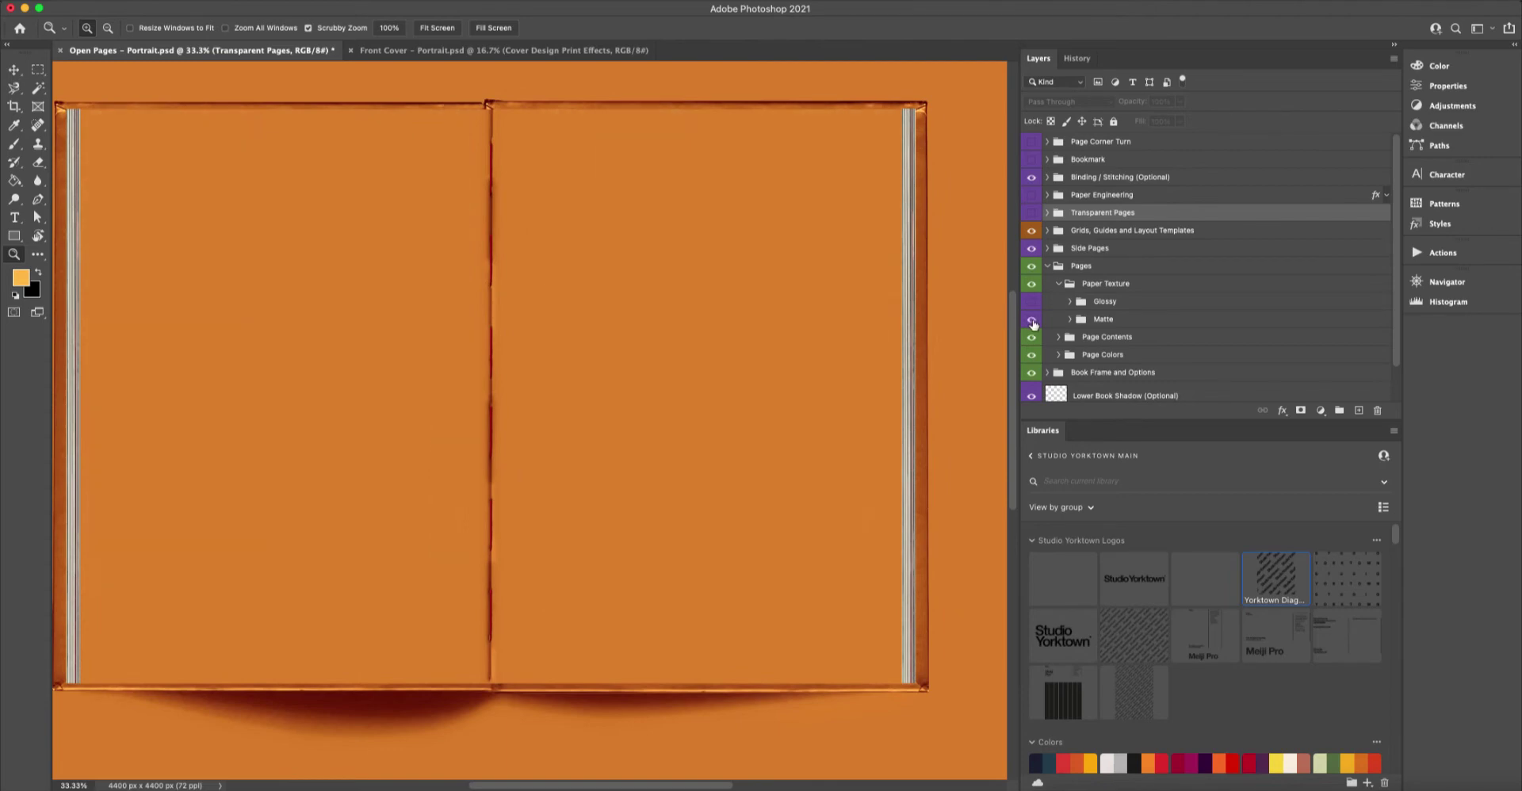
left_click(1031, 319)
left_click(1058, 284)
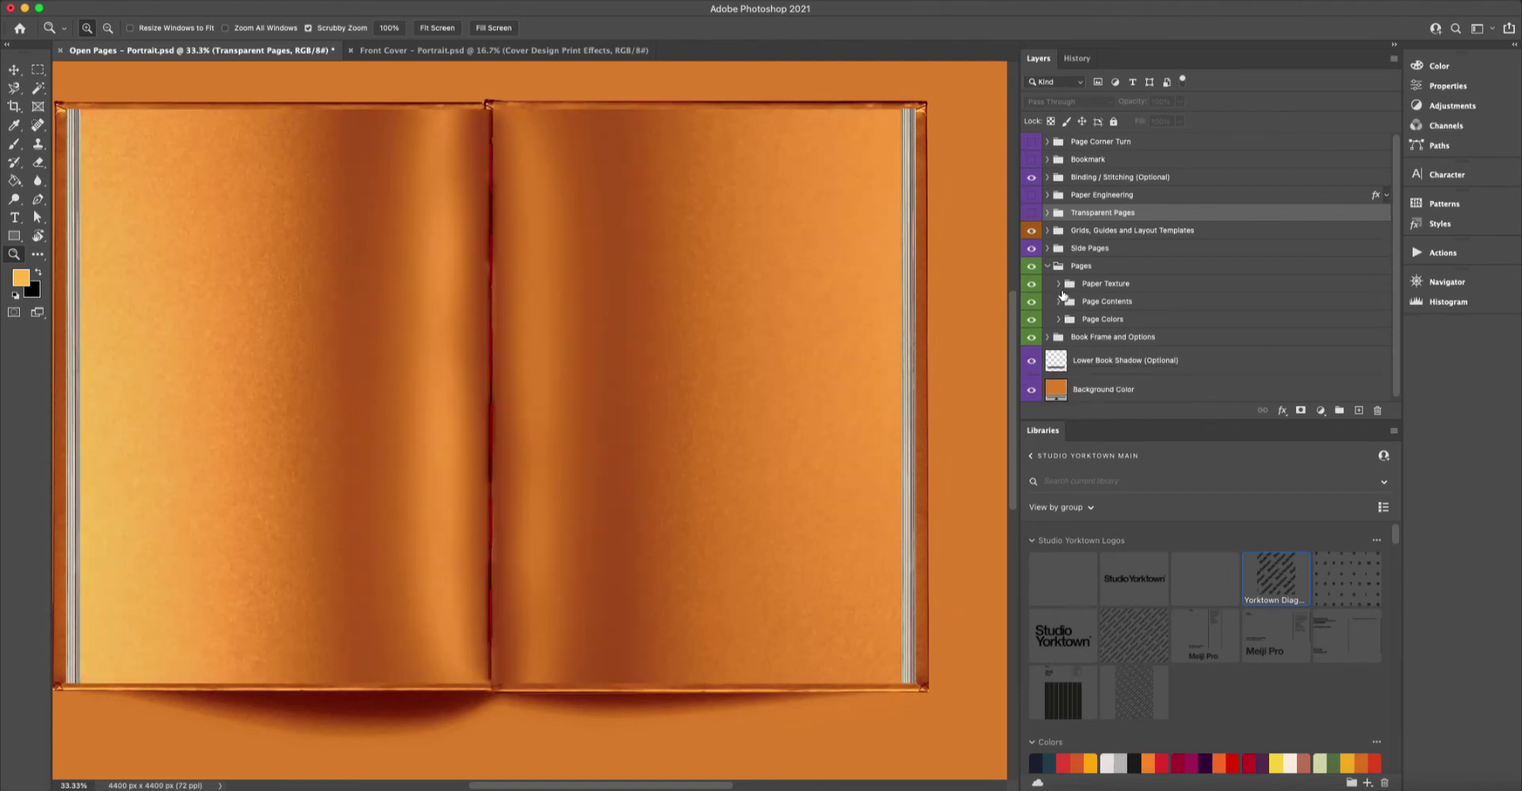
Expand the Page Colors group and select the Left Page Color layer.
left_click(1060, 318)
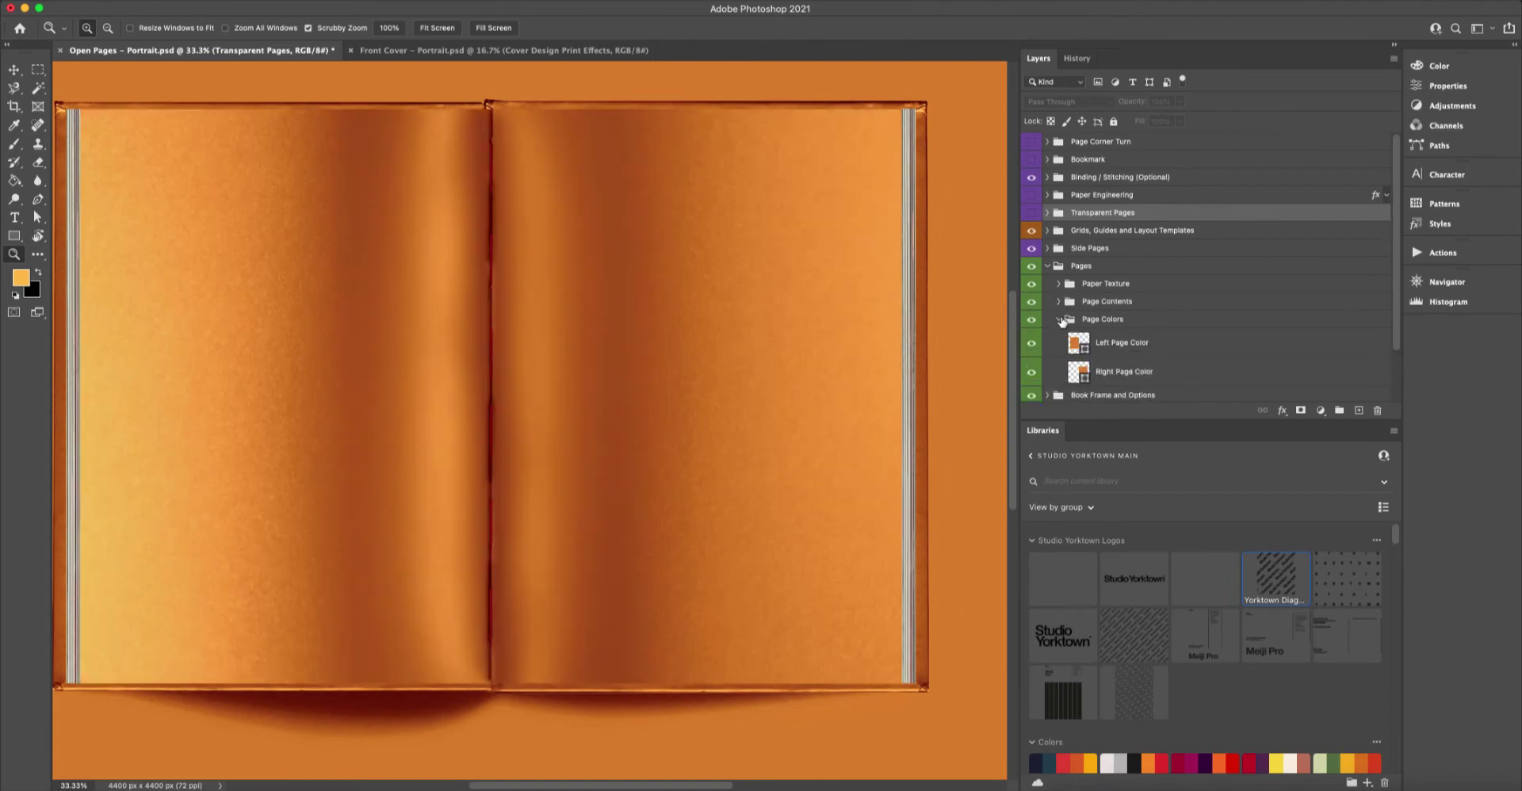
left_click_drag(613, 325, 687, 302)
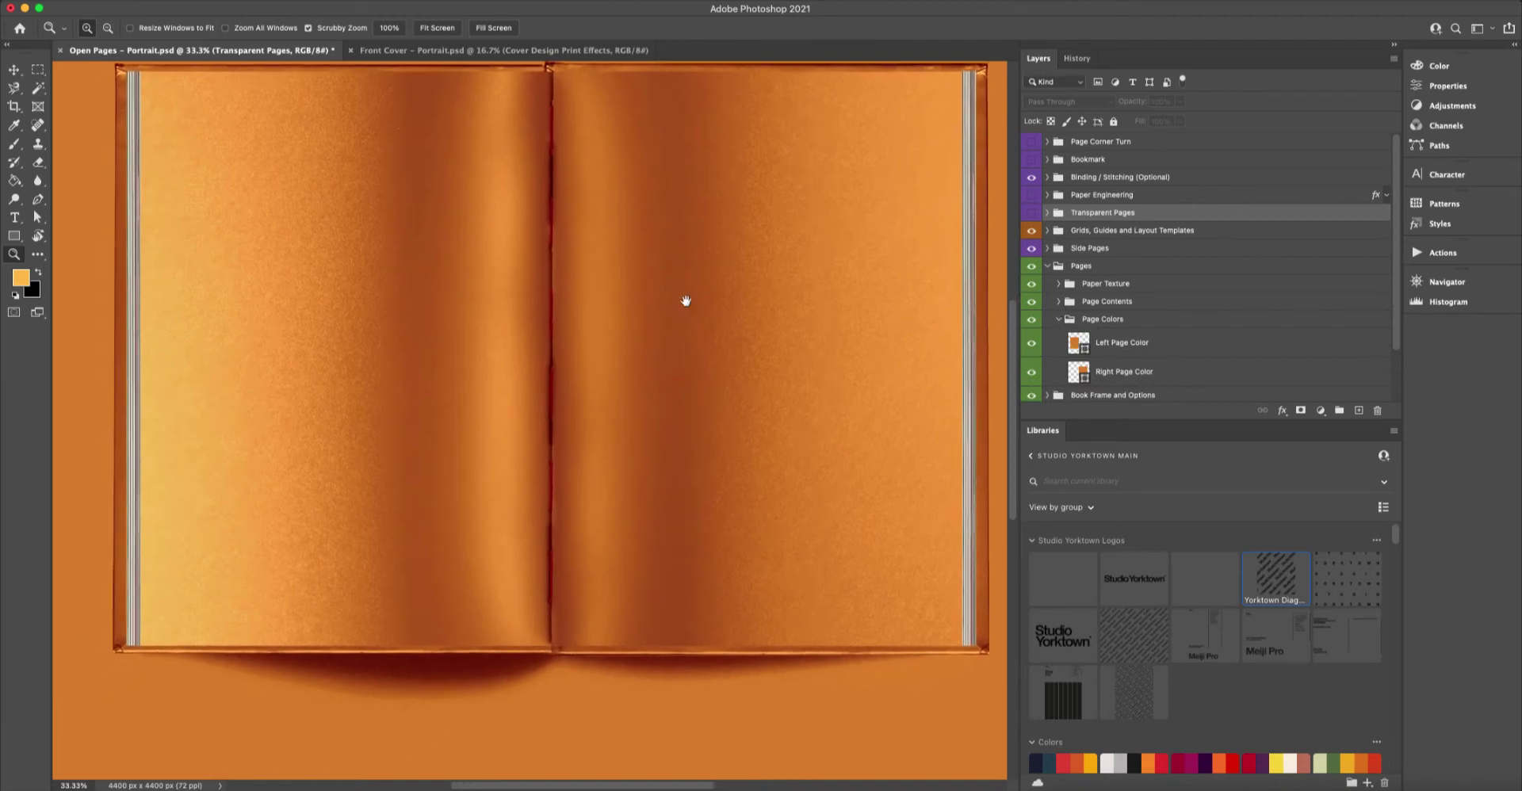
right_click(1083, 343)
left_click(1142, 332)
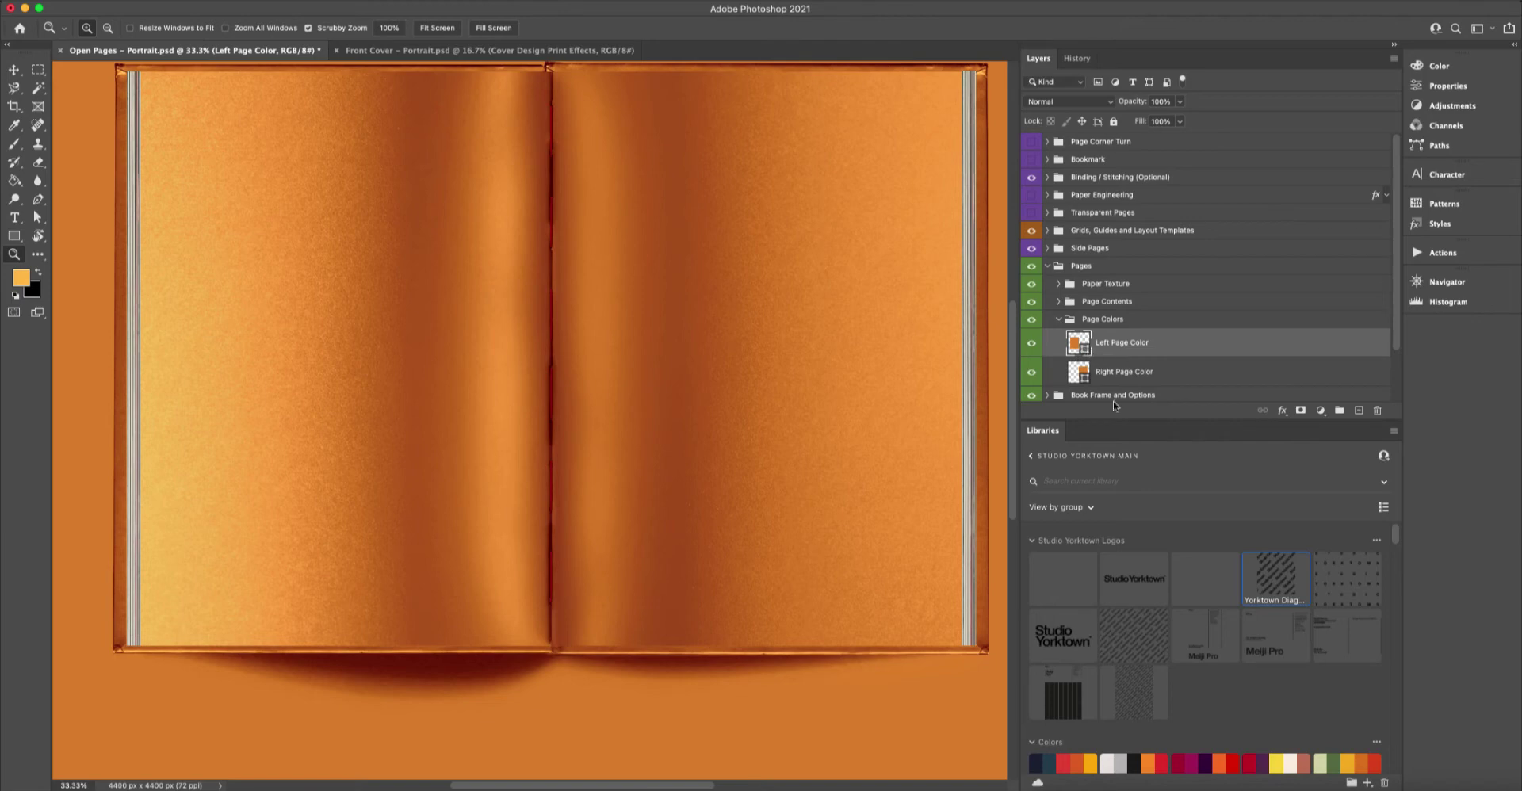
Try dark blue from the Stockholm palette on the left page and crimson from the Fashion palette on the right page.
scroll(1211, 585, "down", 3)
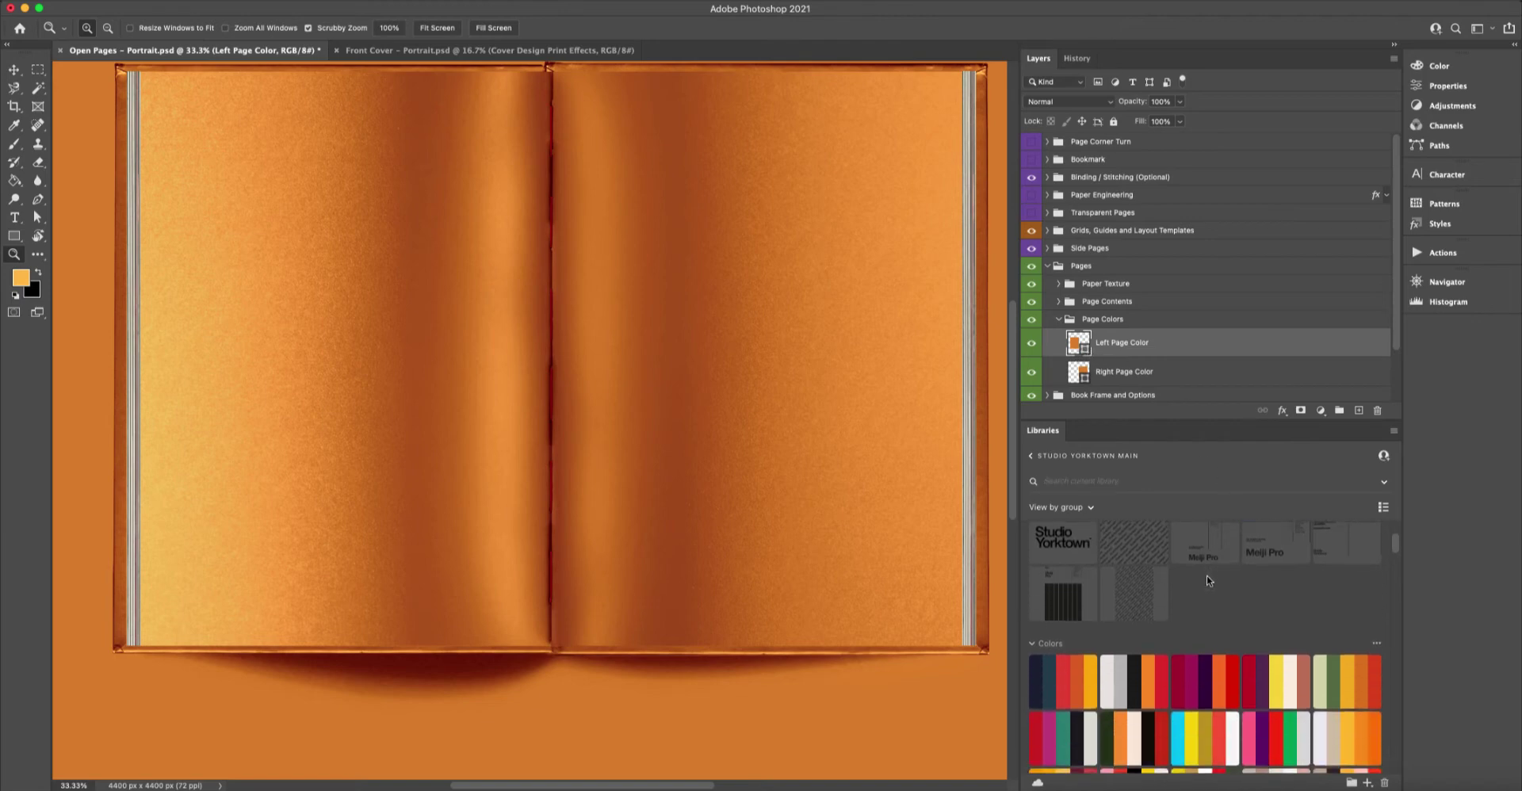
left_click(1053, 673)
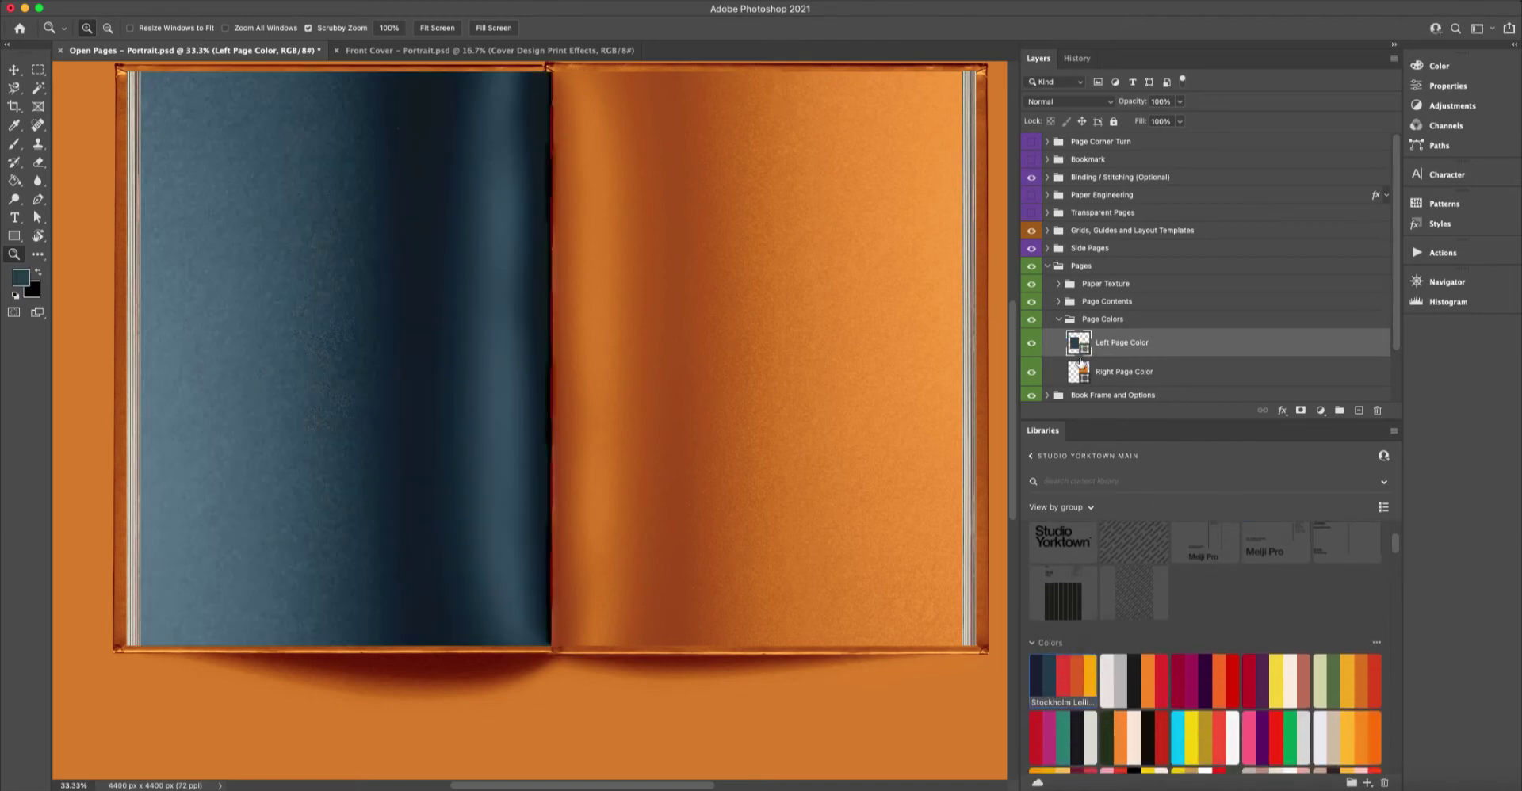
left_click(1094, 382)
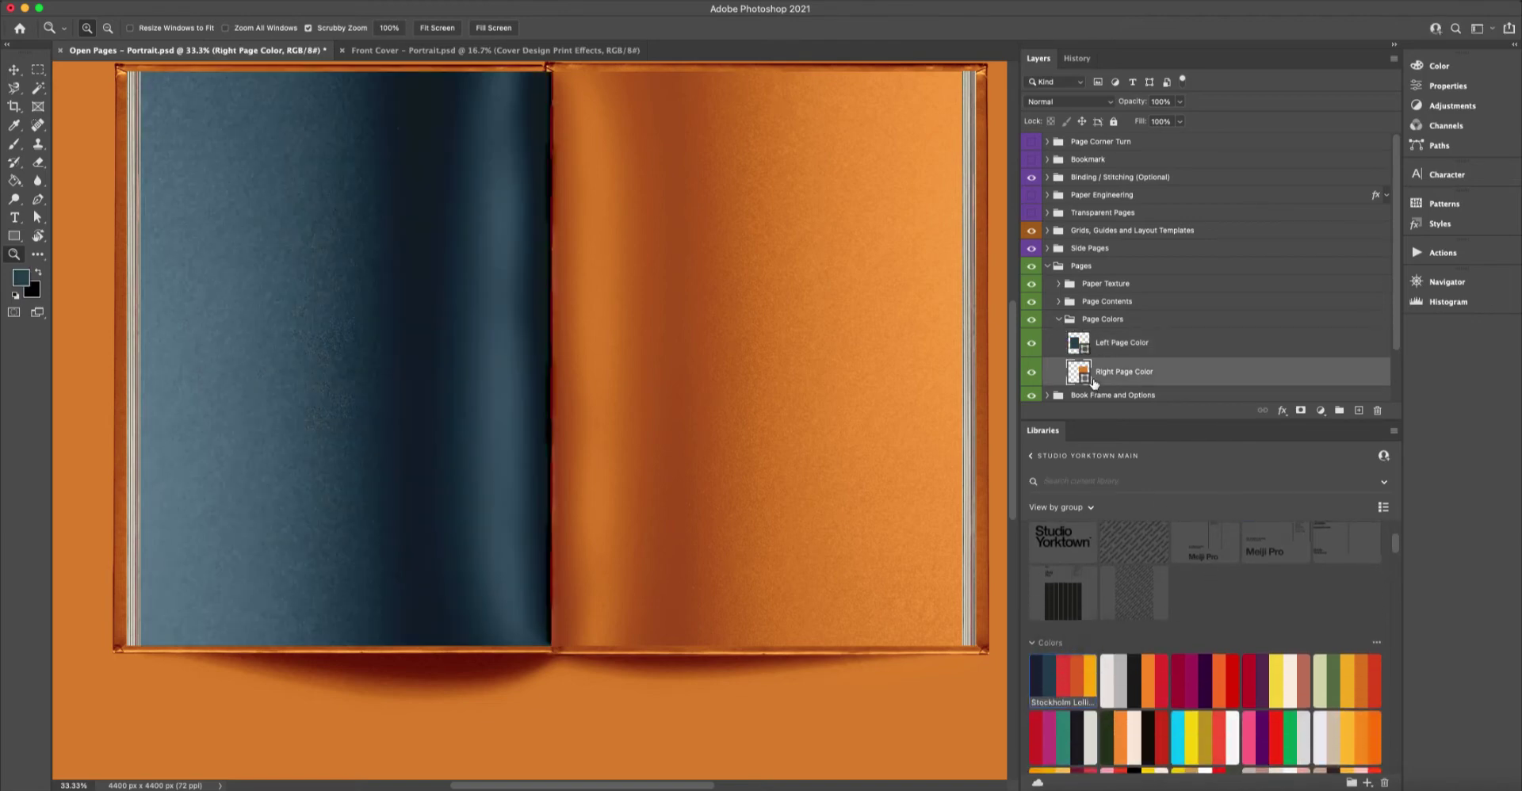
left_click(1246, 676)
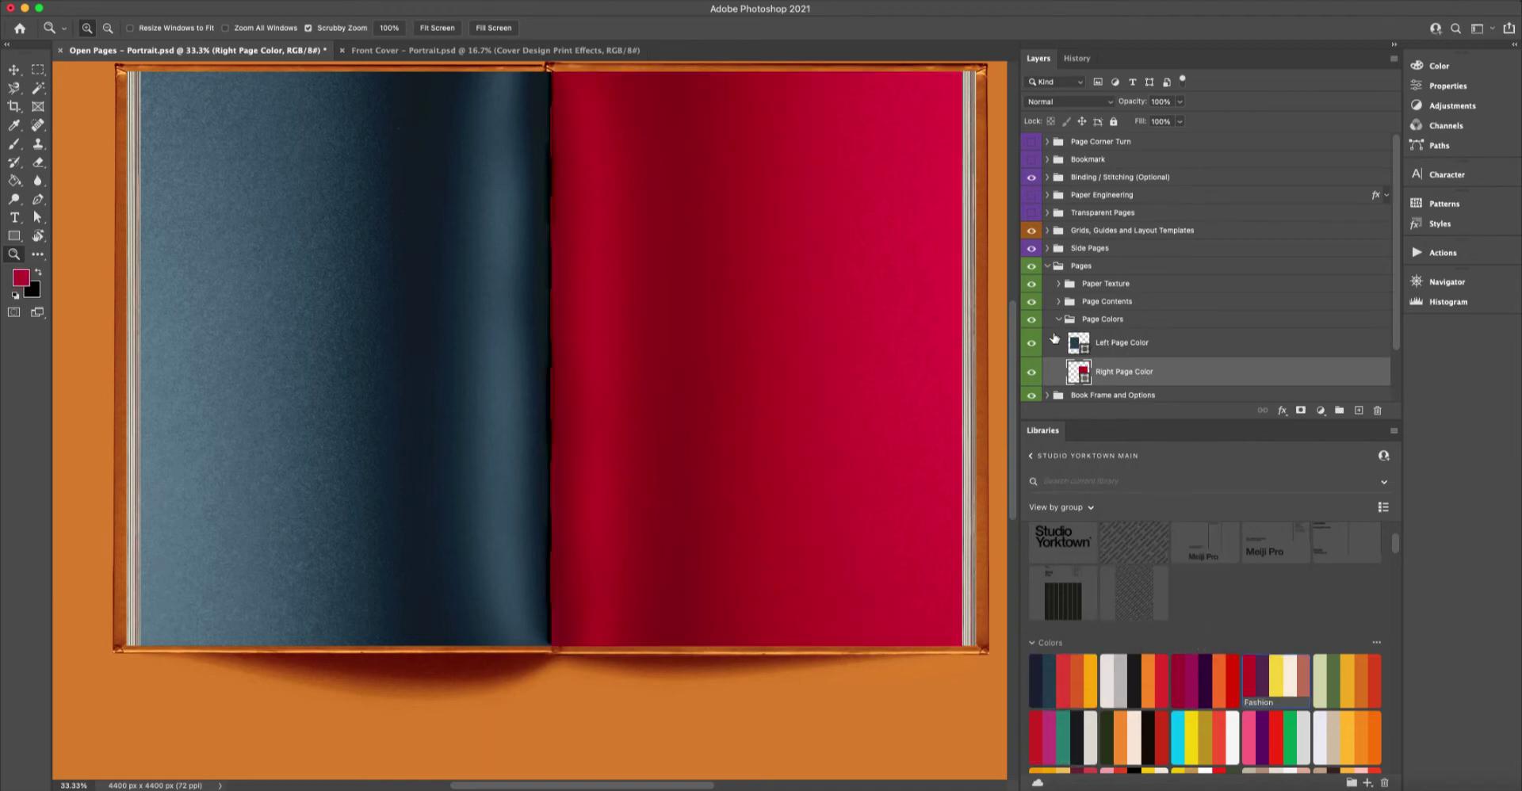
Set both the Right Page Color and Left Page Color layers to the off-white swatch of the High Fashion palette.
scroll(1094, 357, "down", 1)
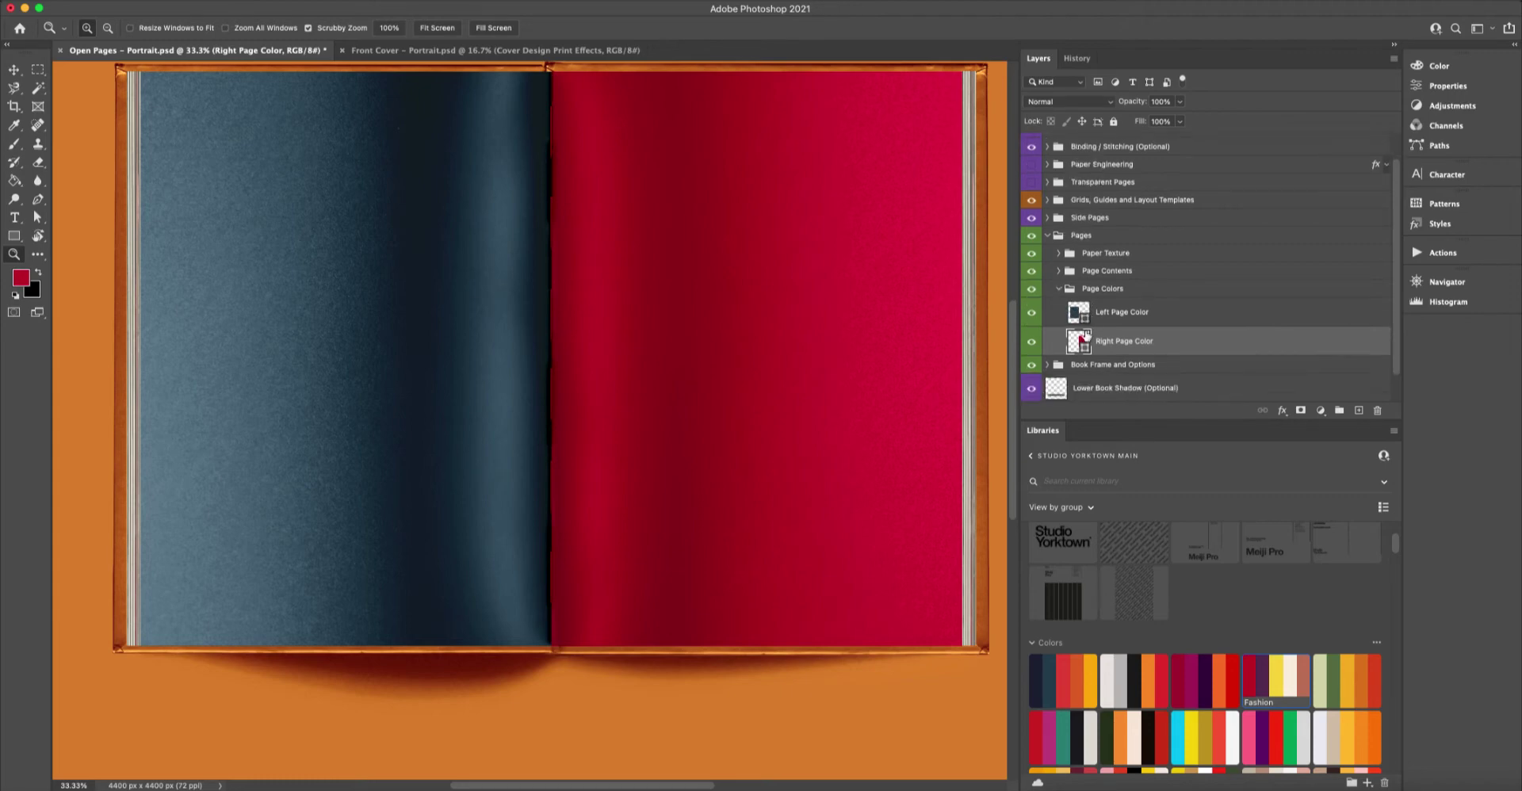
left_click(1125, 730)
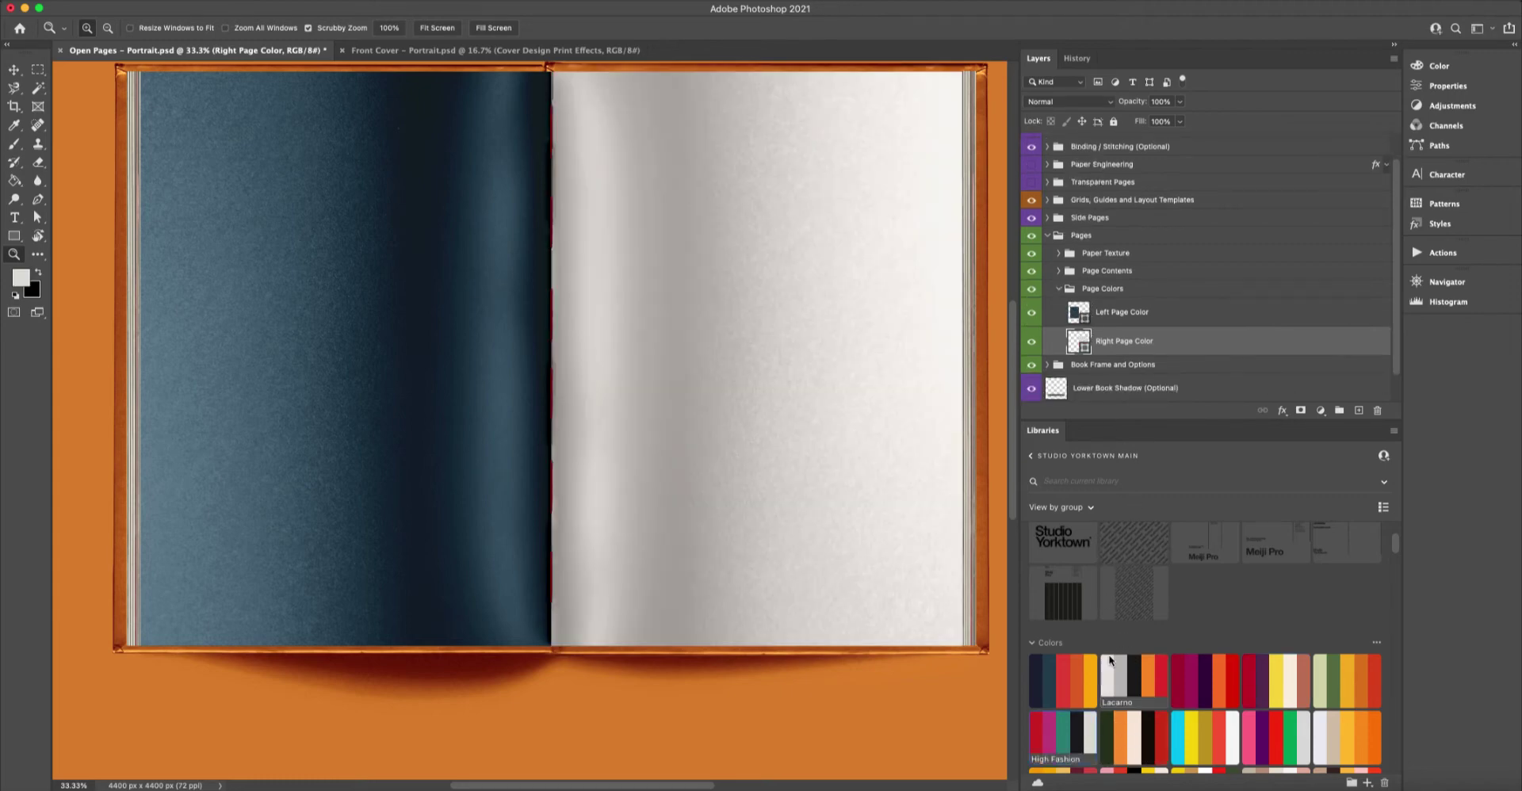
left_click(1124, 315)
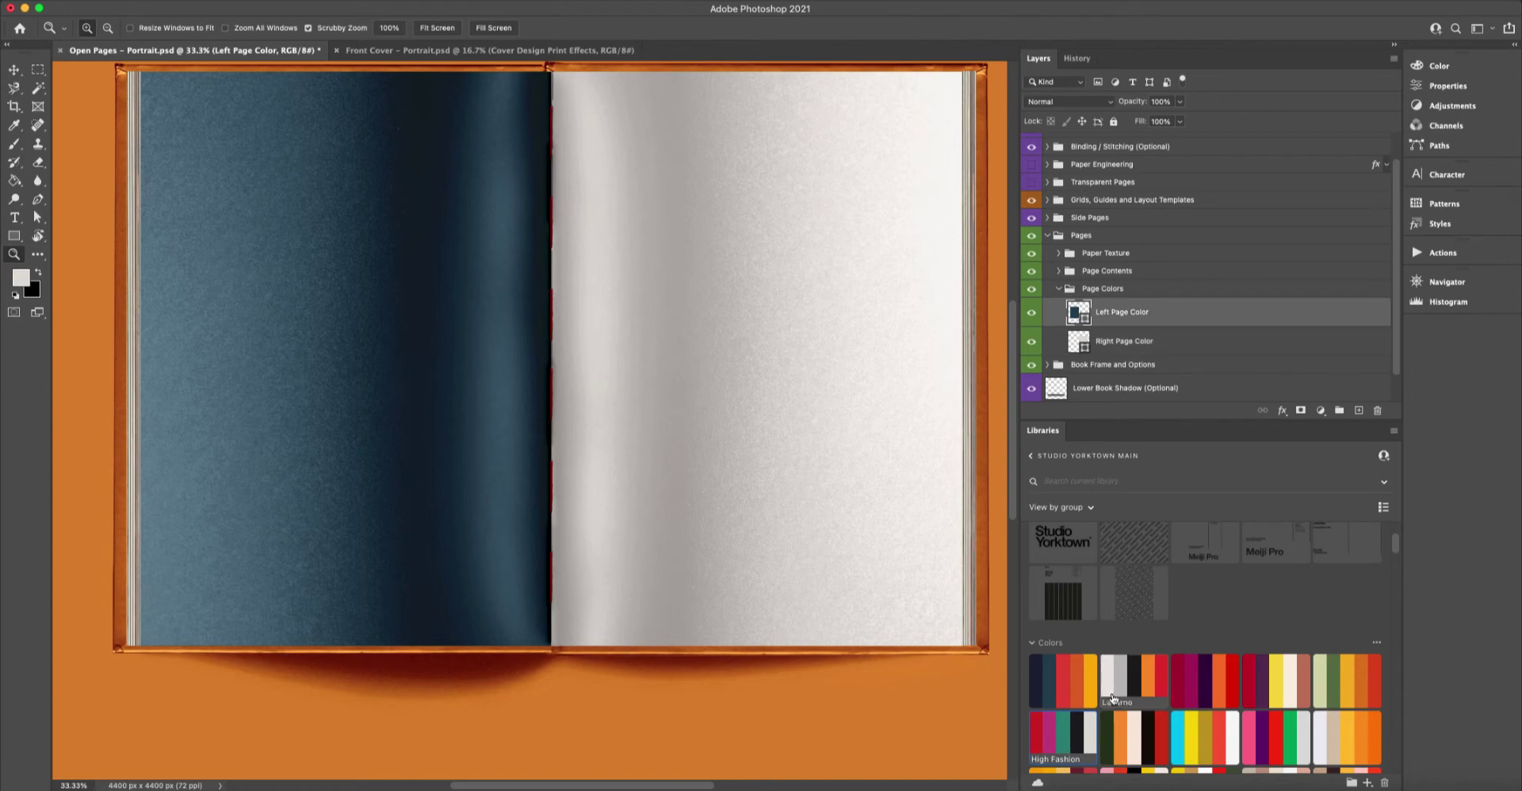
left_click(1089, 734)
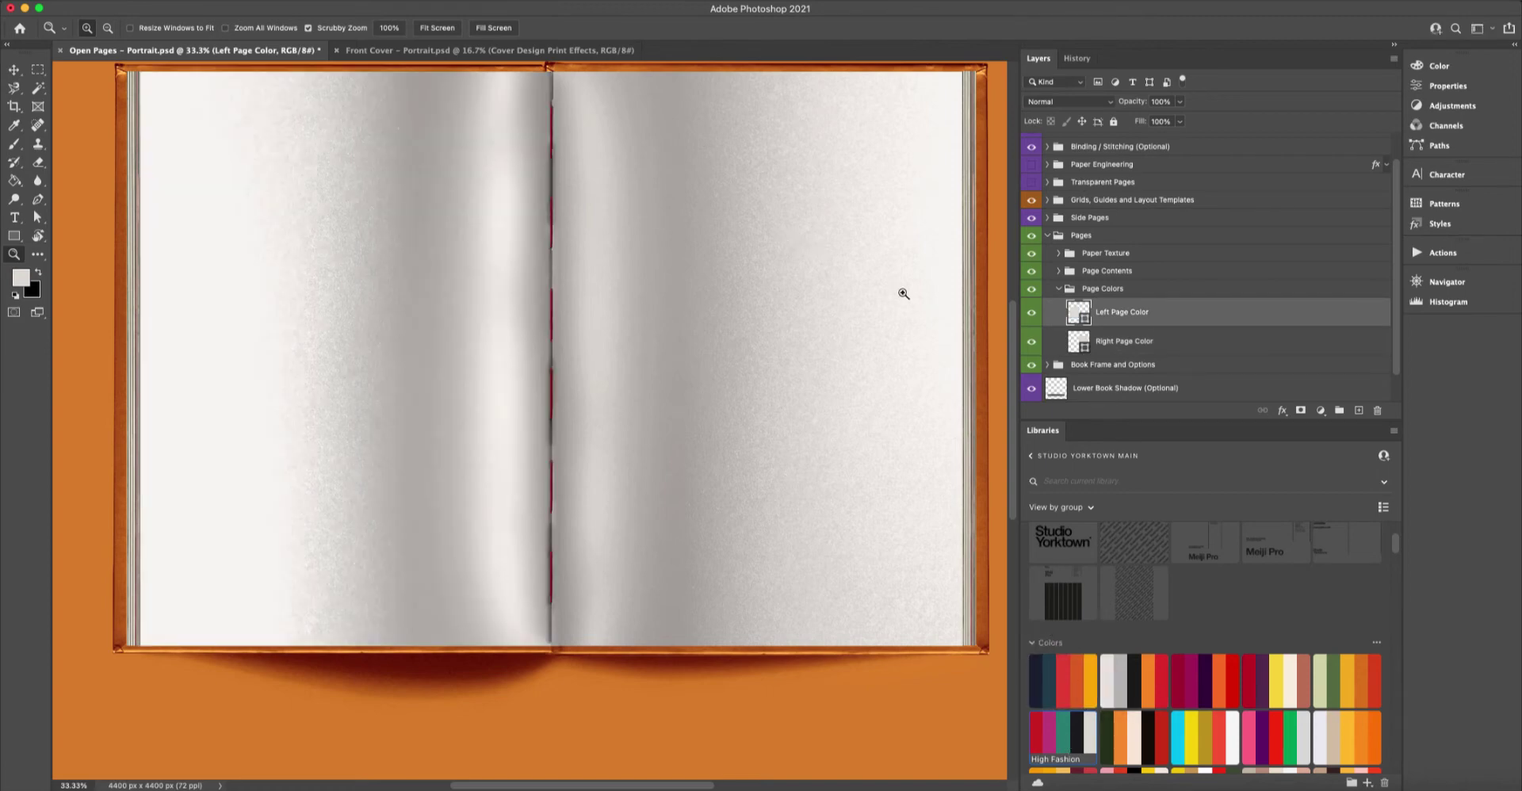
left_click_drag(652, 289, 653, 330)
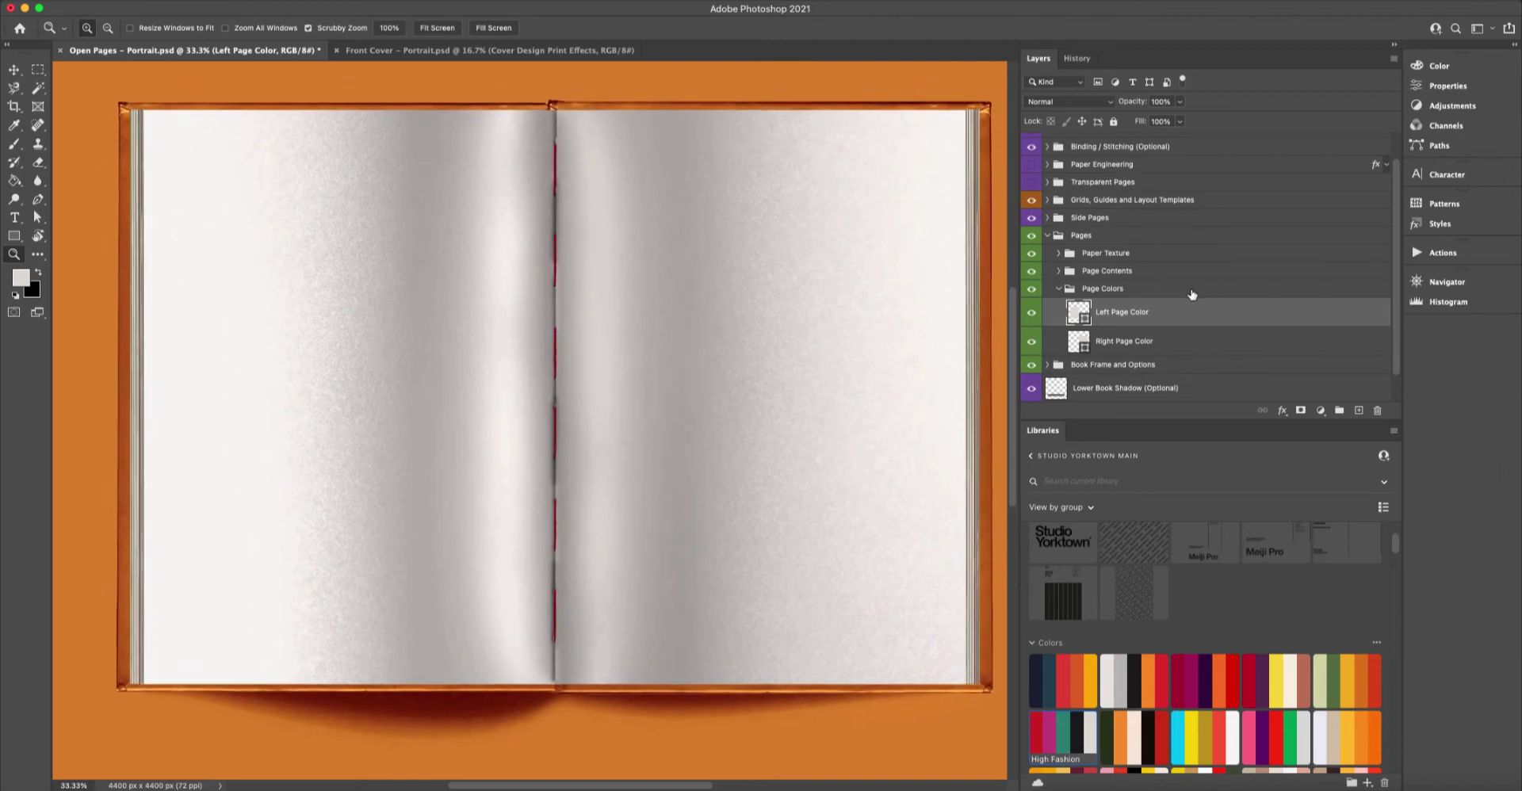
Inspect the contents of the Book Frame and Options group, then compare the book with the group hidden and shown.
left_click(1047, 365)
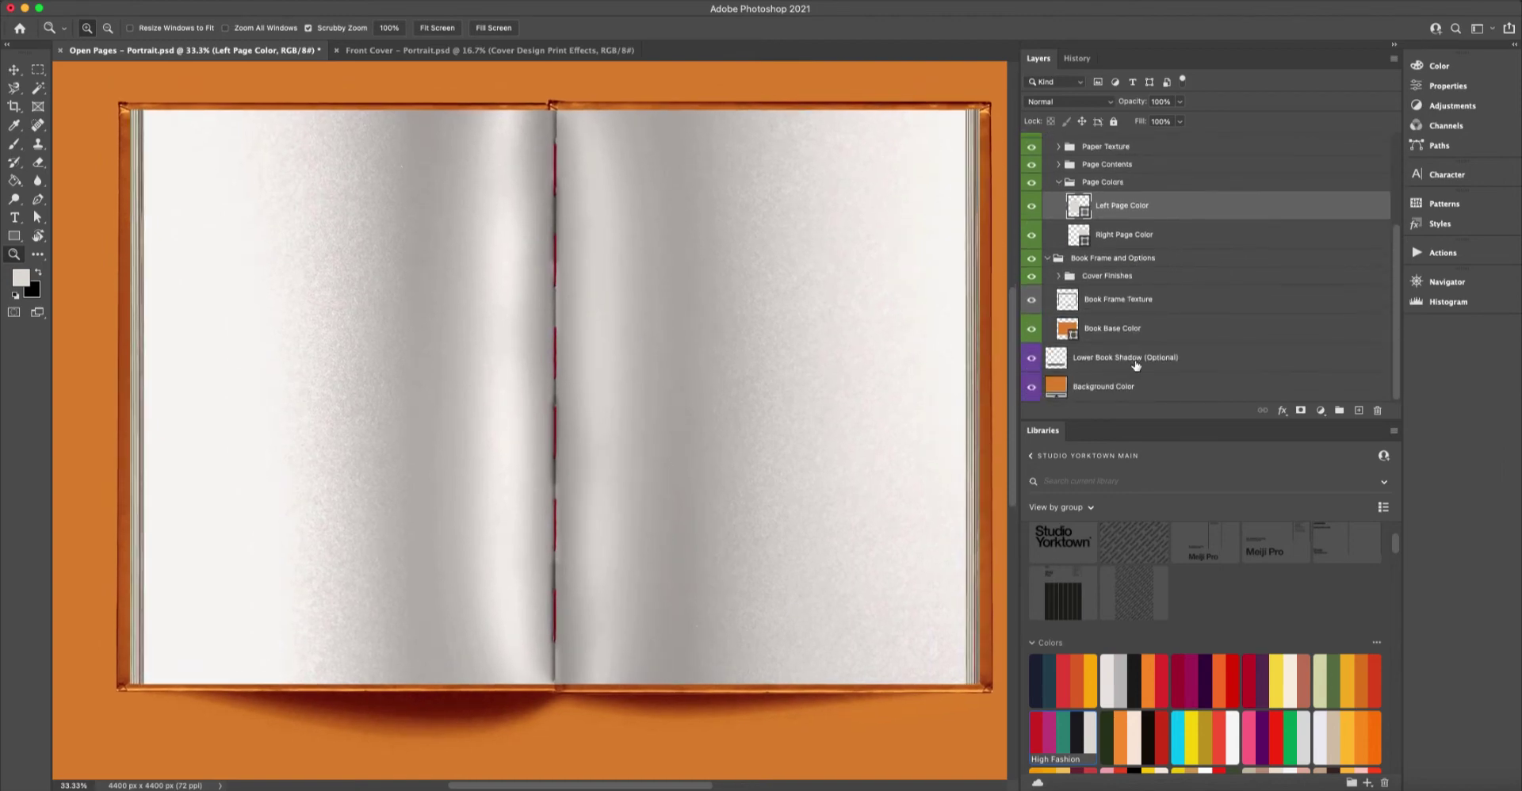
left_click(1047, 258)
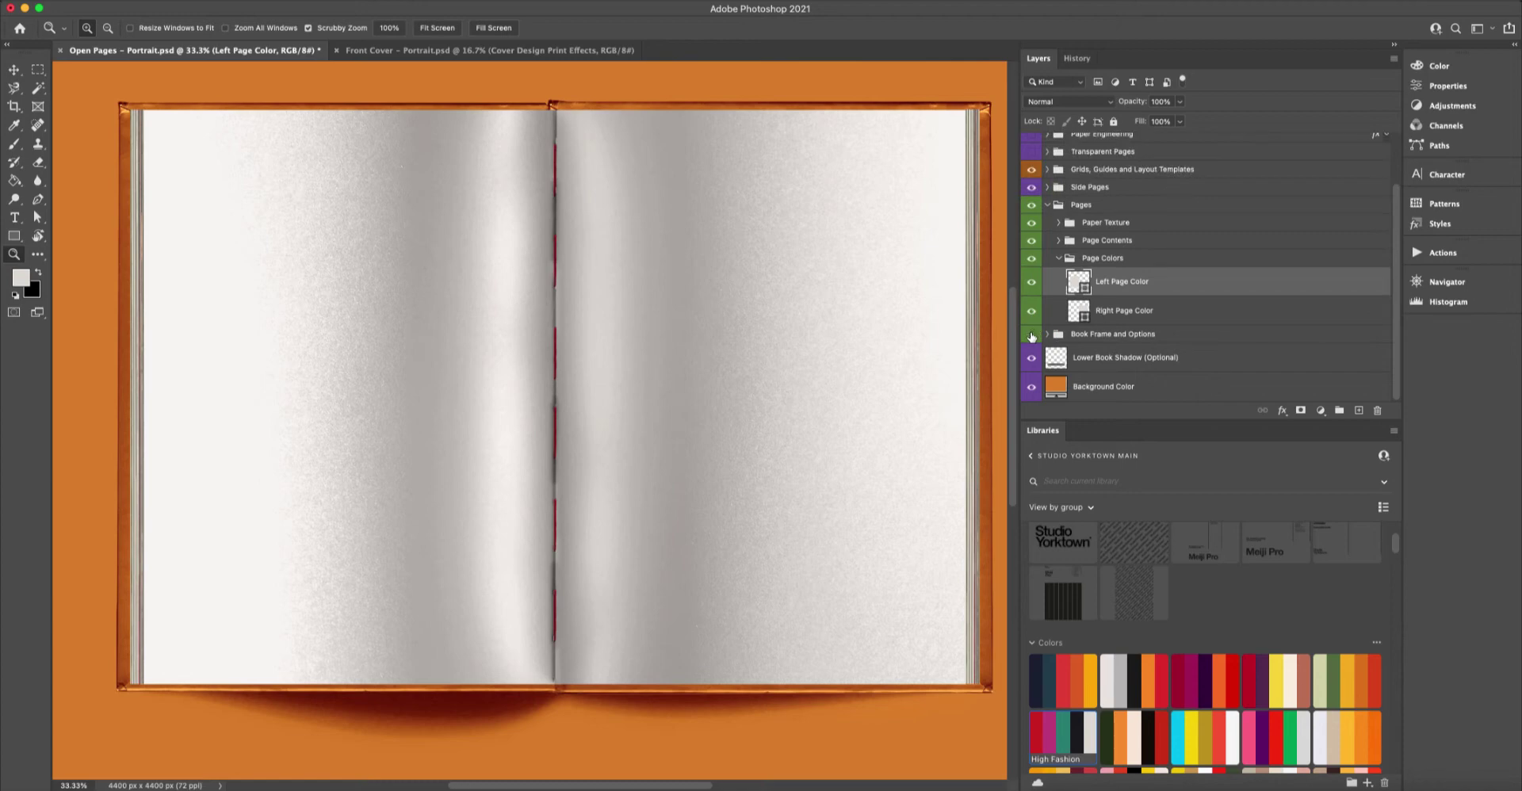
left_click(1031, 335)
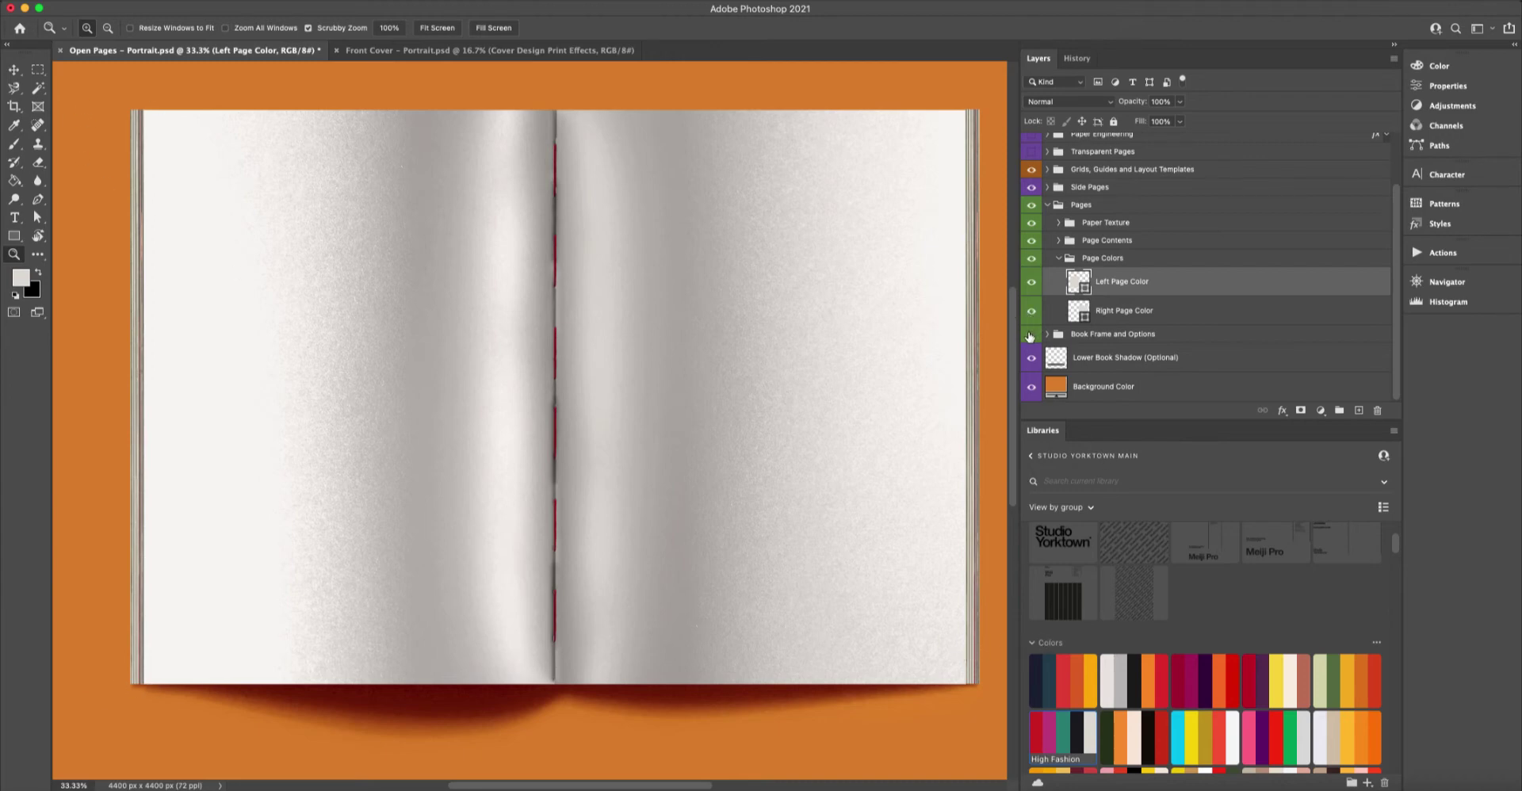
left_click(1031, 335)
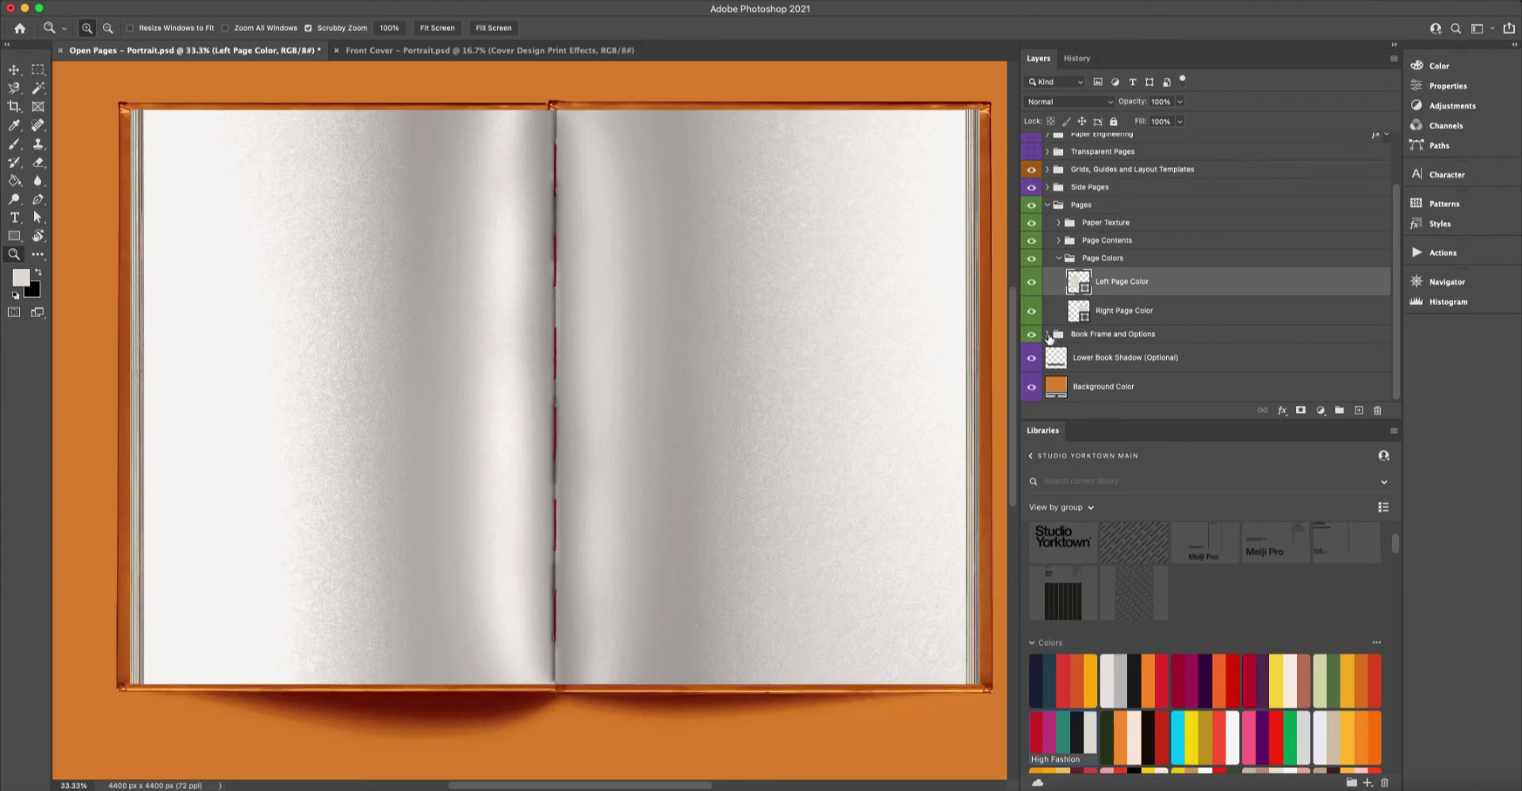
Expand the Book Frame and Options group and the Cover Finishes group inside it.
left_click(1047, 334)
scroll(1058, 309, "down", 3)
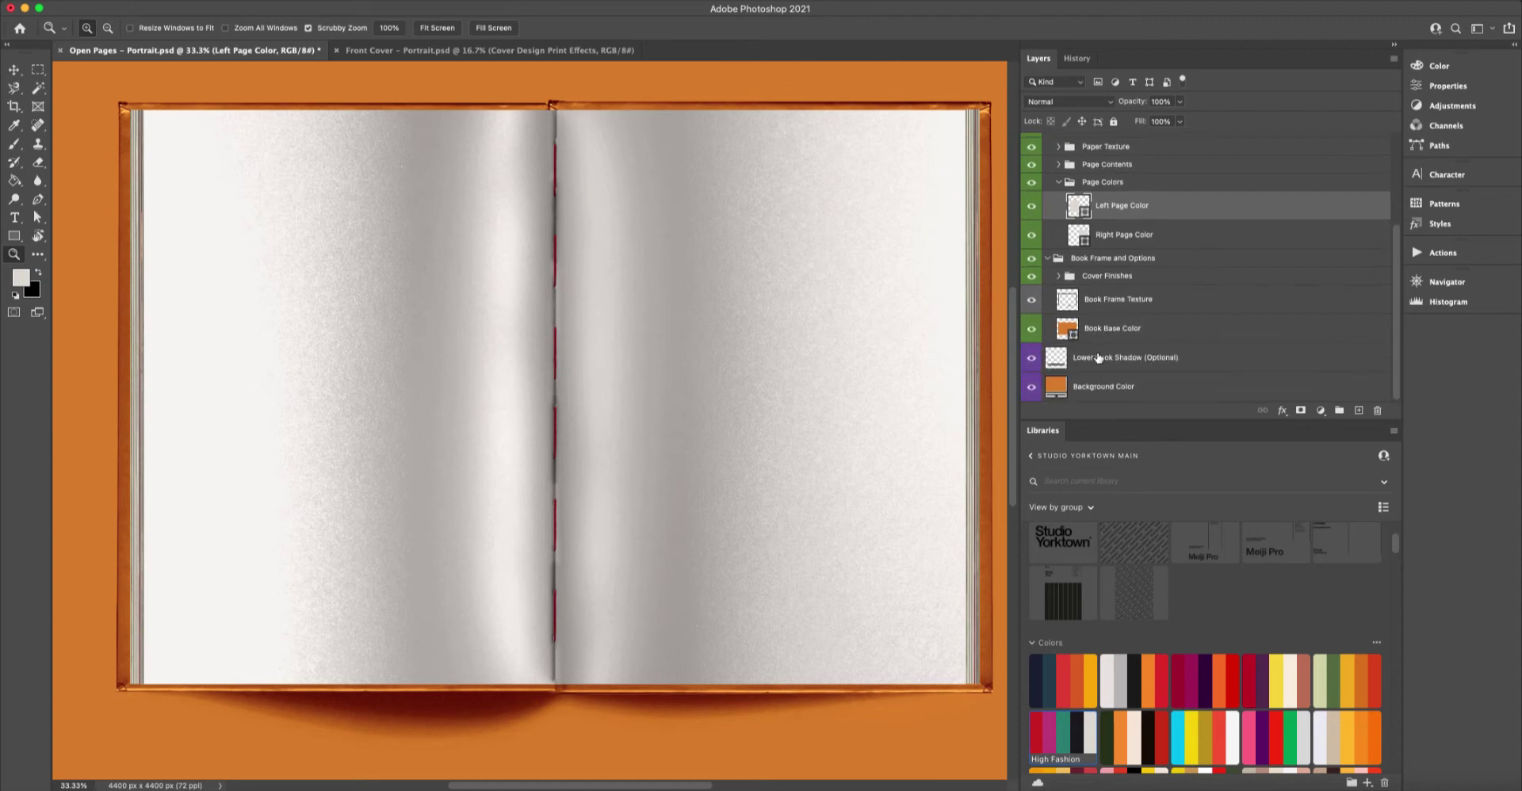
left_click(1059, 276)
scroll(1063, 335, "down", 2)
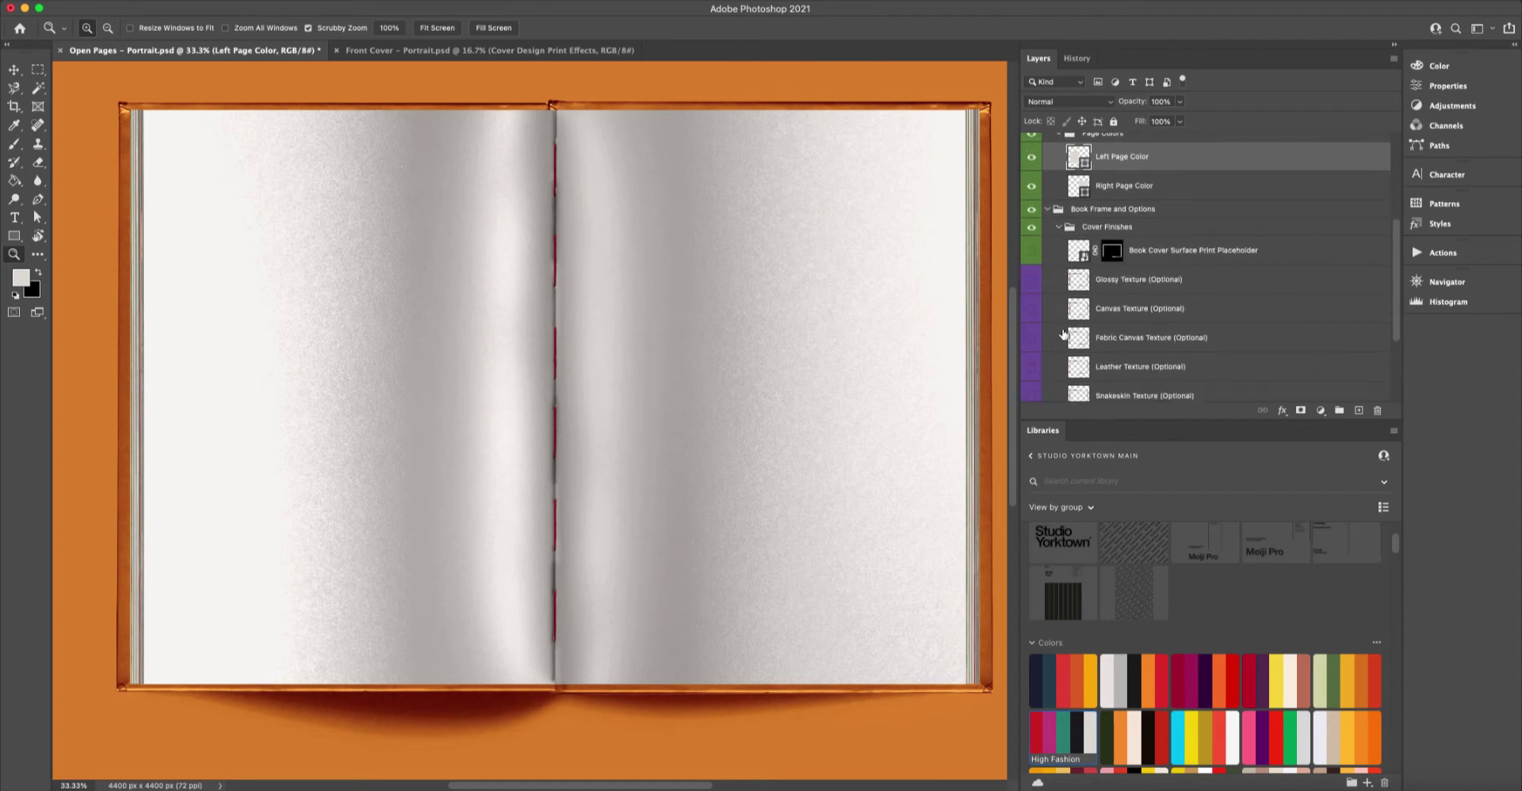
Show the Canvas Texture cover finish and examine its weave up close at the book's upper-right corner.
left_click(1032, 282)
left_click(989, 186)
left_click(989, 187)
left_click(989, 186)
left_click_drag(990, 186, 747, 400)
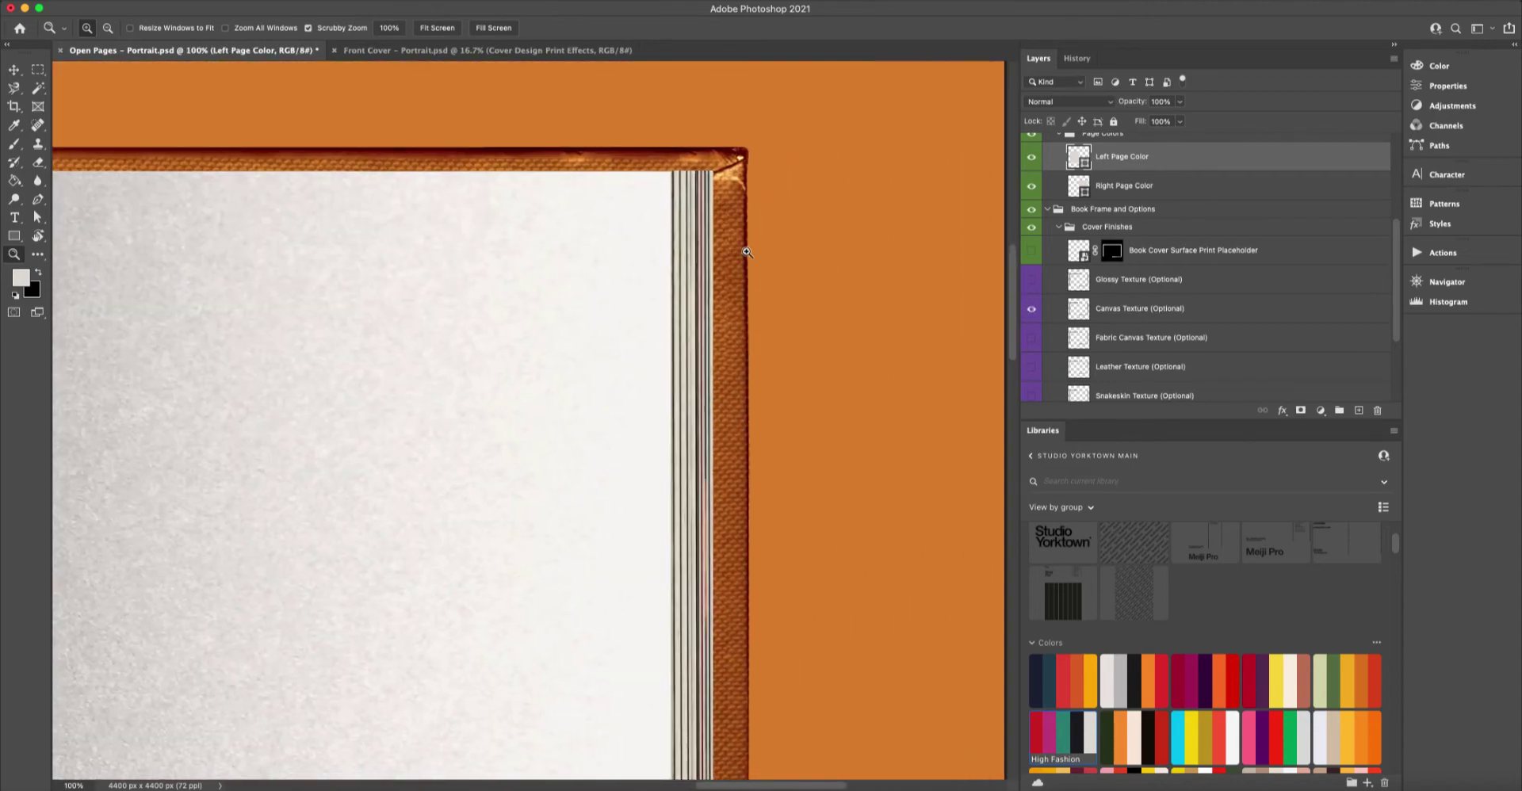
left_click(747, 249)
left_click(747, 250)
left_click(747, 249, "alt")
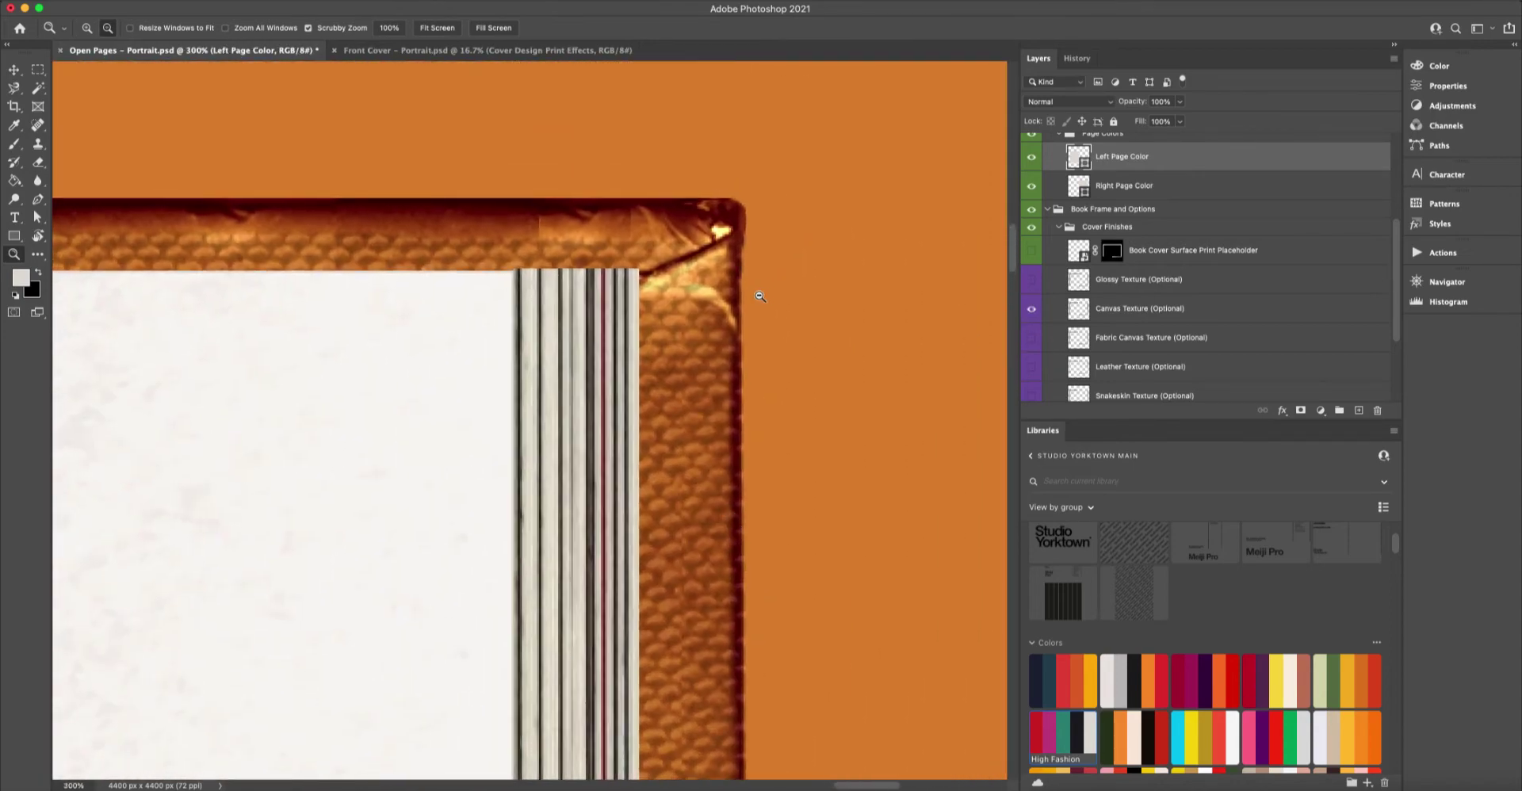
Hide the Canvas Texture, then preview the Glossy and Fabric Canvas finishes one at a time on the cover edge.
left_click(1031, 309)
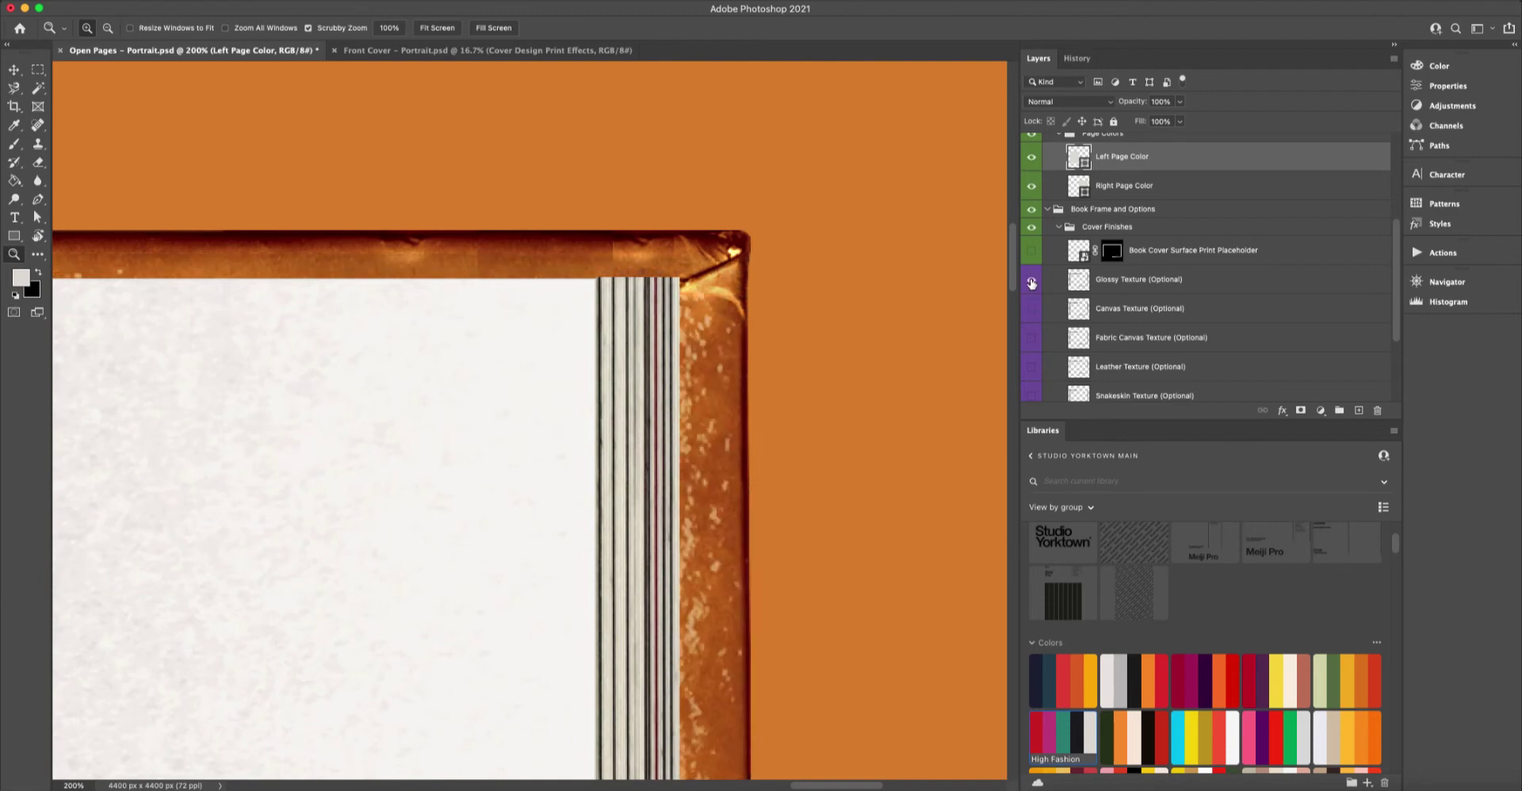
left_click(1031, 308)
left_click(1031, 308)
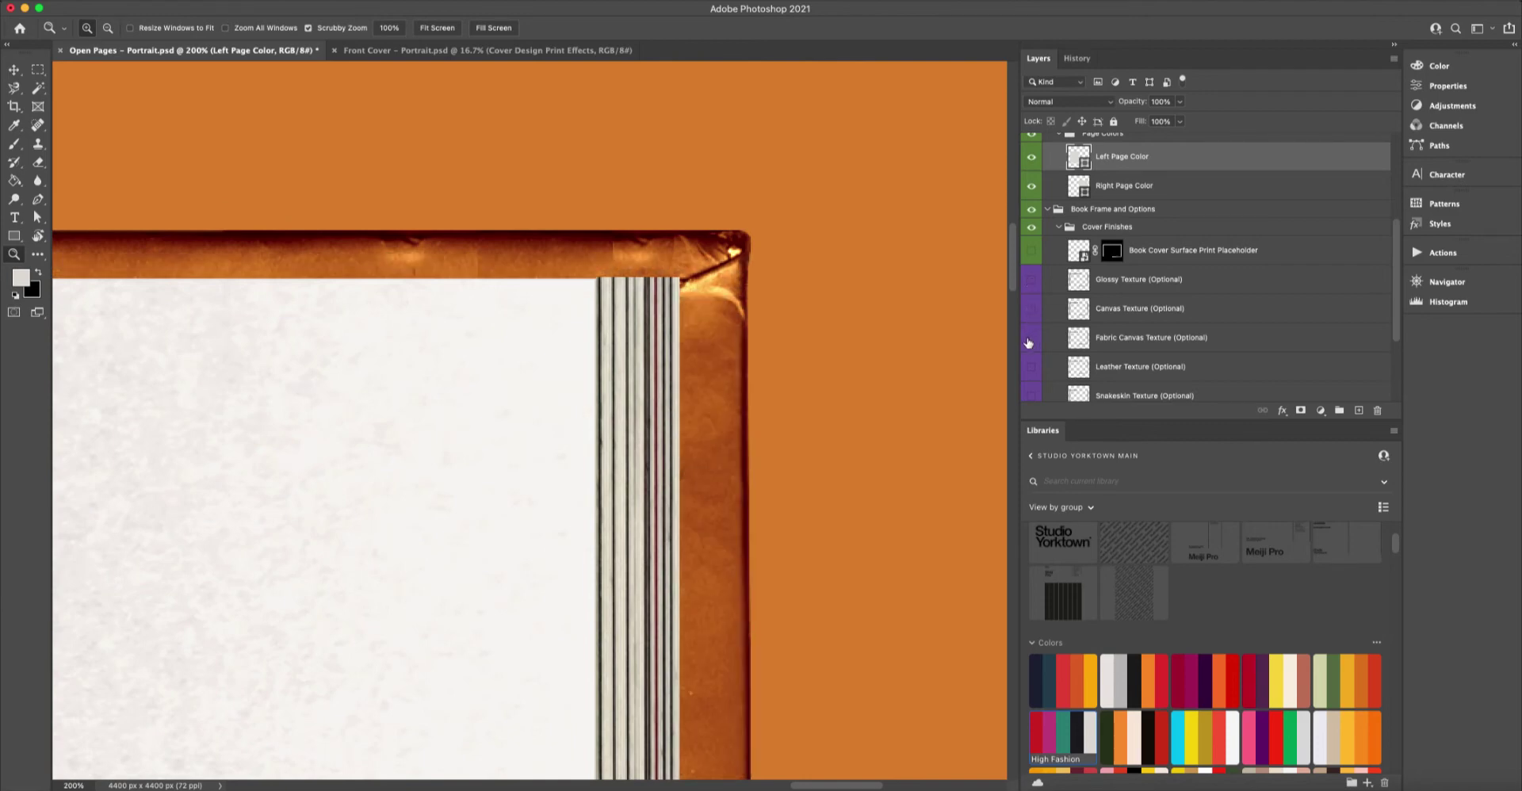
left_click(1031, 338)
scroll(948, 381, "down", 5)
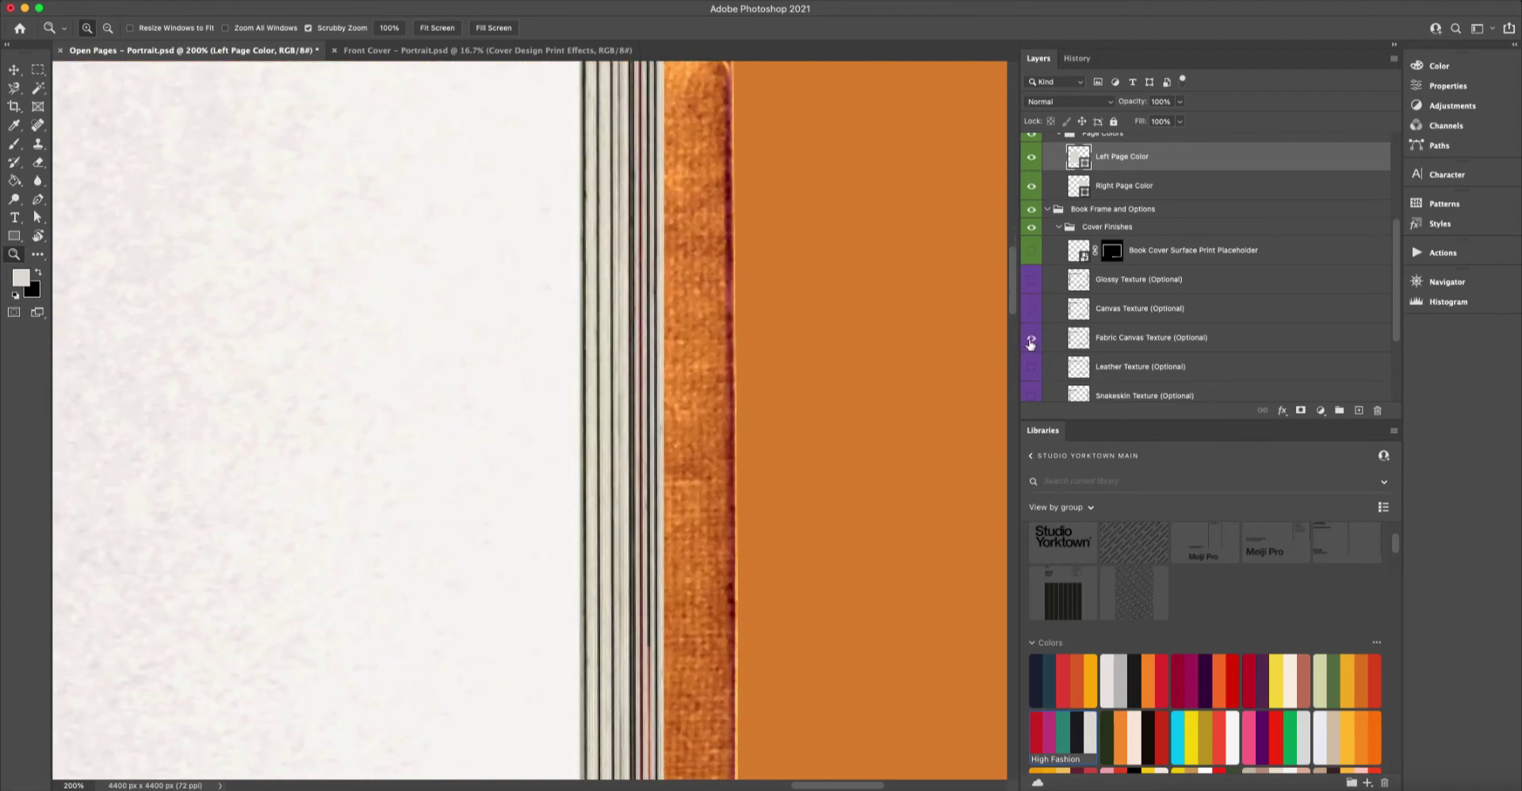
left_click(1031, 338)
Preview the Leather Texture finish along the right cover edge, compare it with the plain cover, and hide it again.
left_click(1031, 367)
left_click(1034, 369)
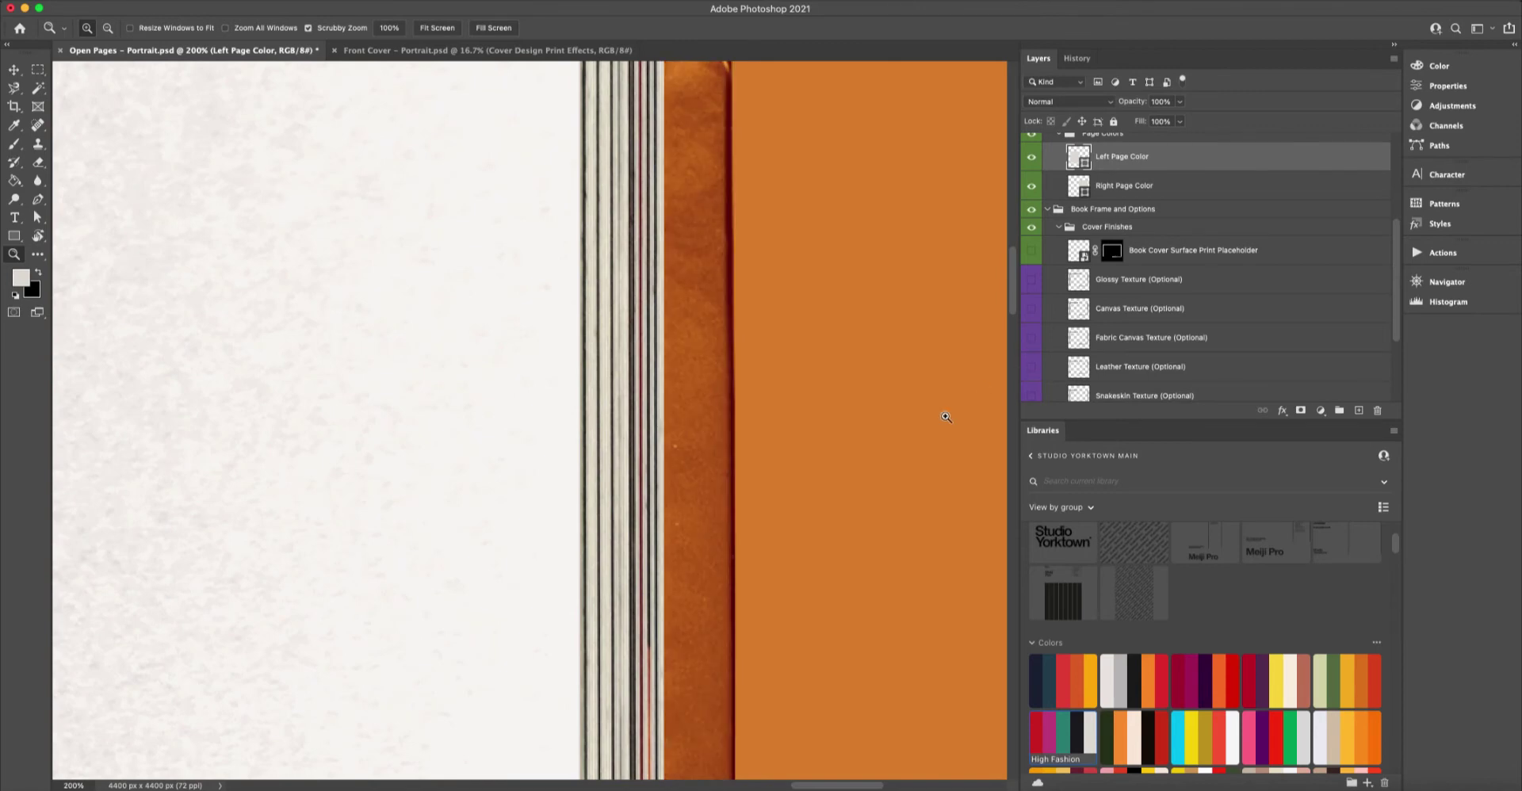
scroll(734, 363, "left", 3)
left_click(1032, 370)
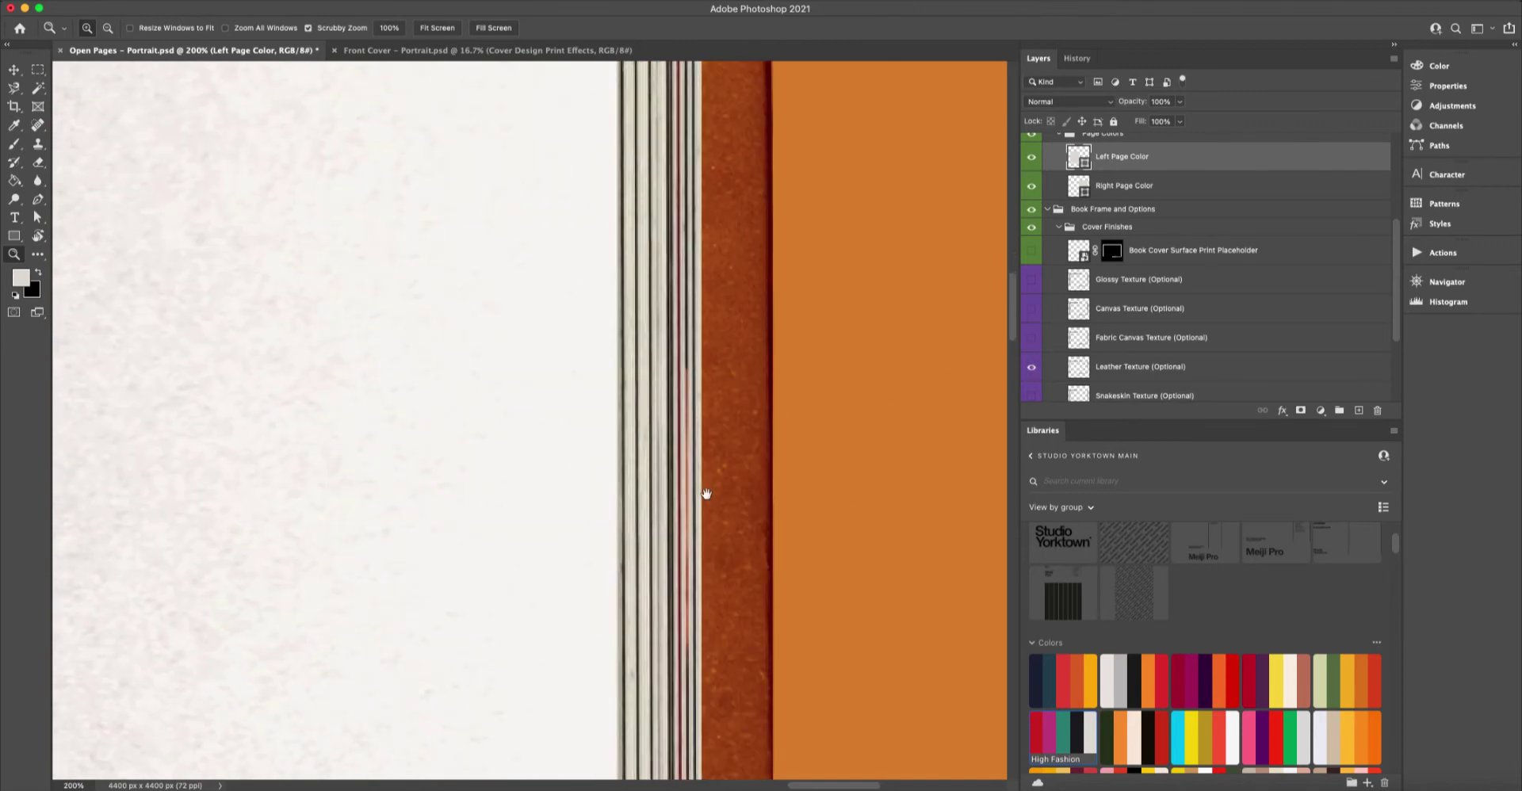
scroll(706, 363, "left", 3)
scroll(764, 377, "down", 3)
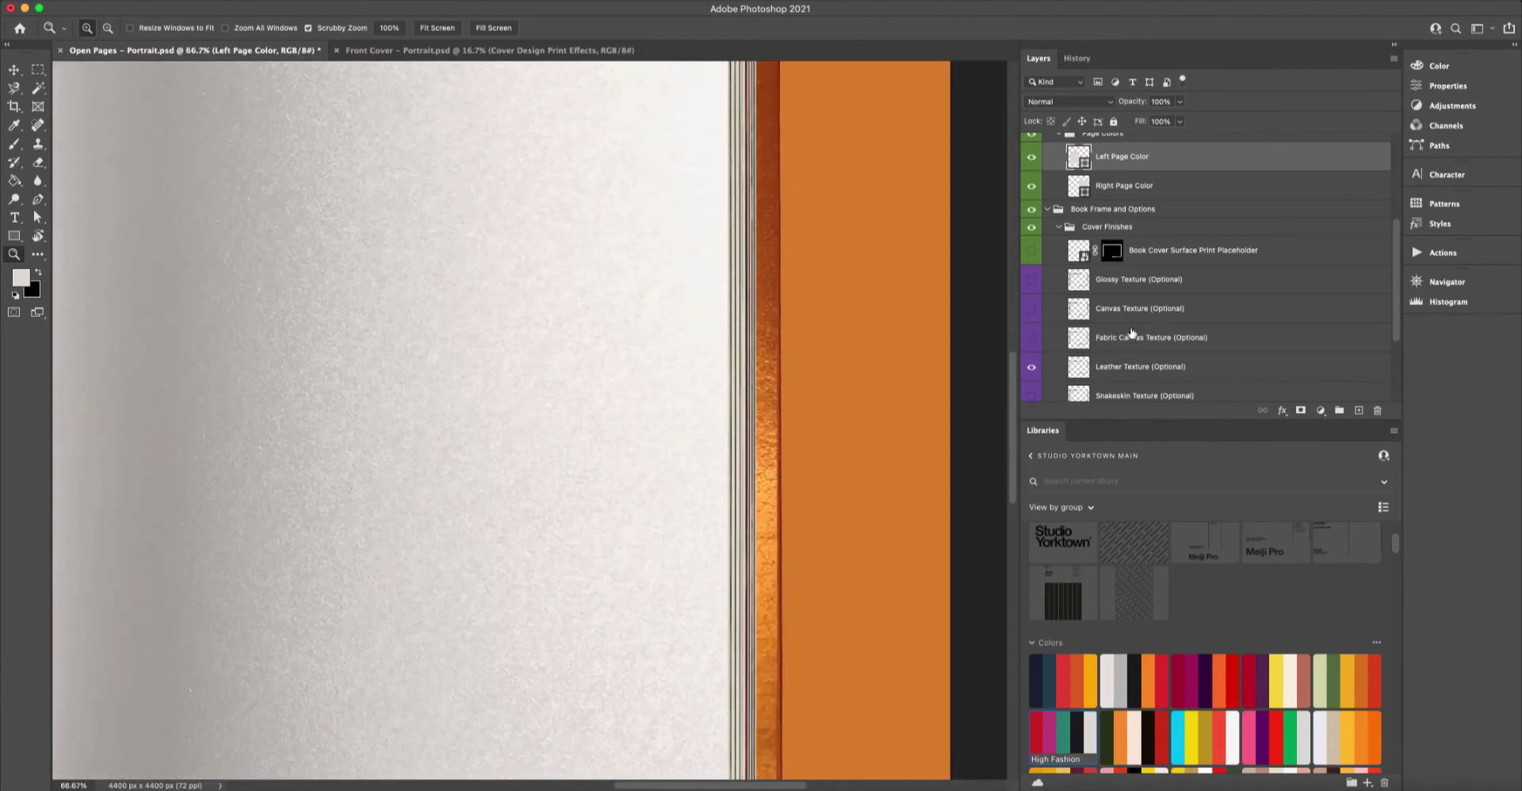
left_click(1031, 367)
Preview the Snakeskin Texture finish on the cover edge at a wider view, then hide it.
left_click(1031, 395)
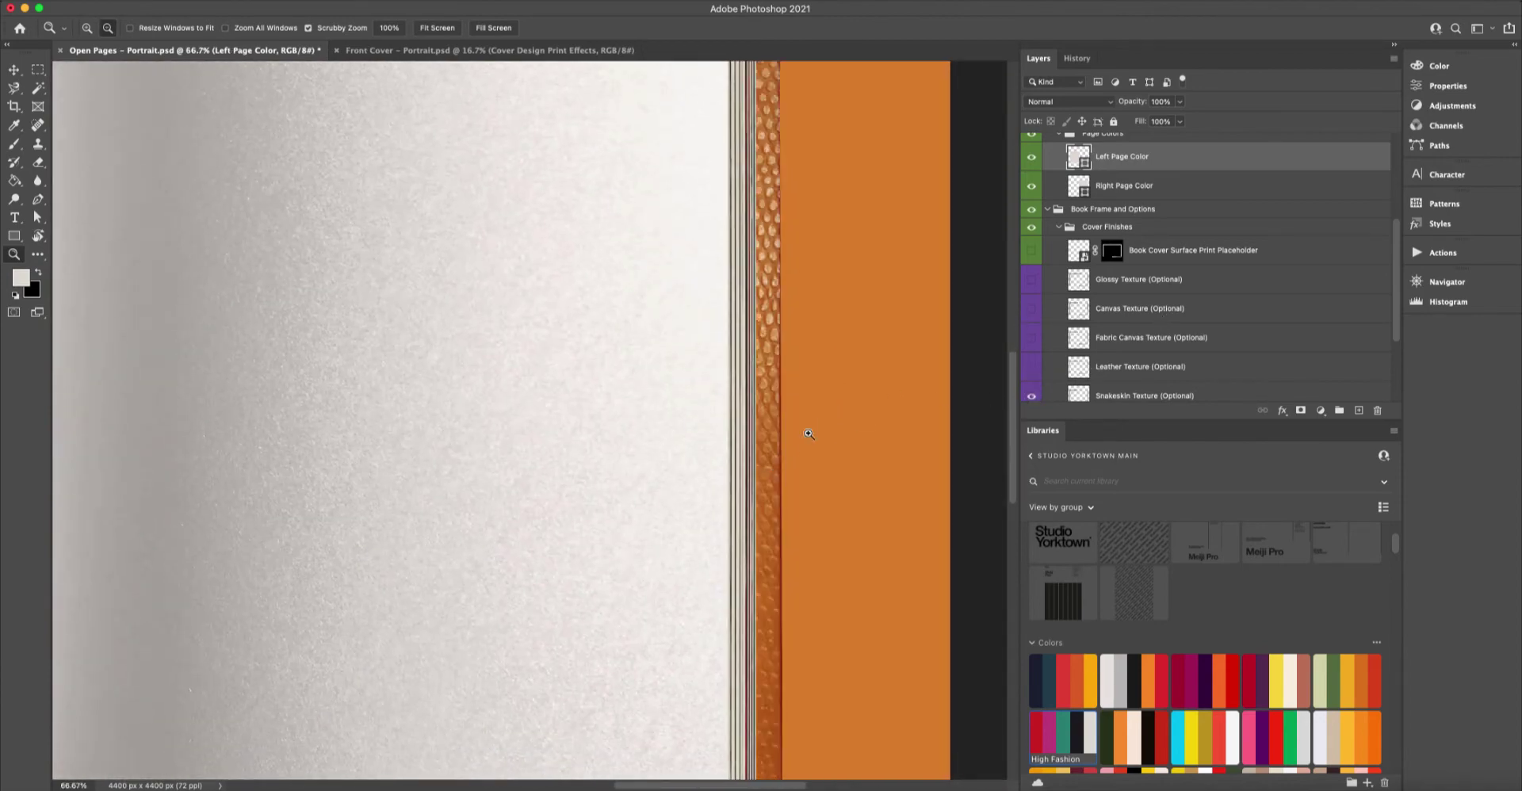
scroll(795, 316, "down", 2)
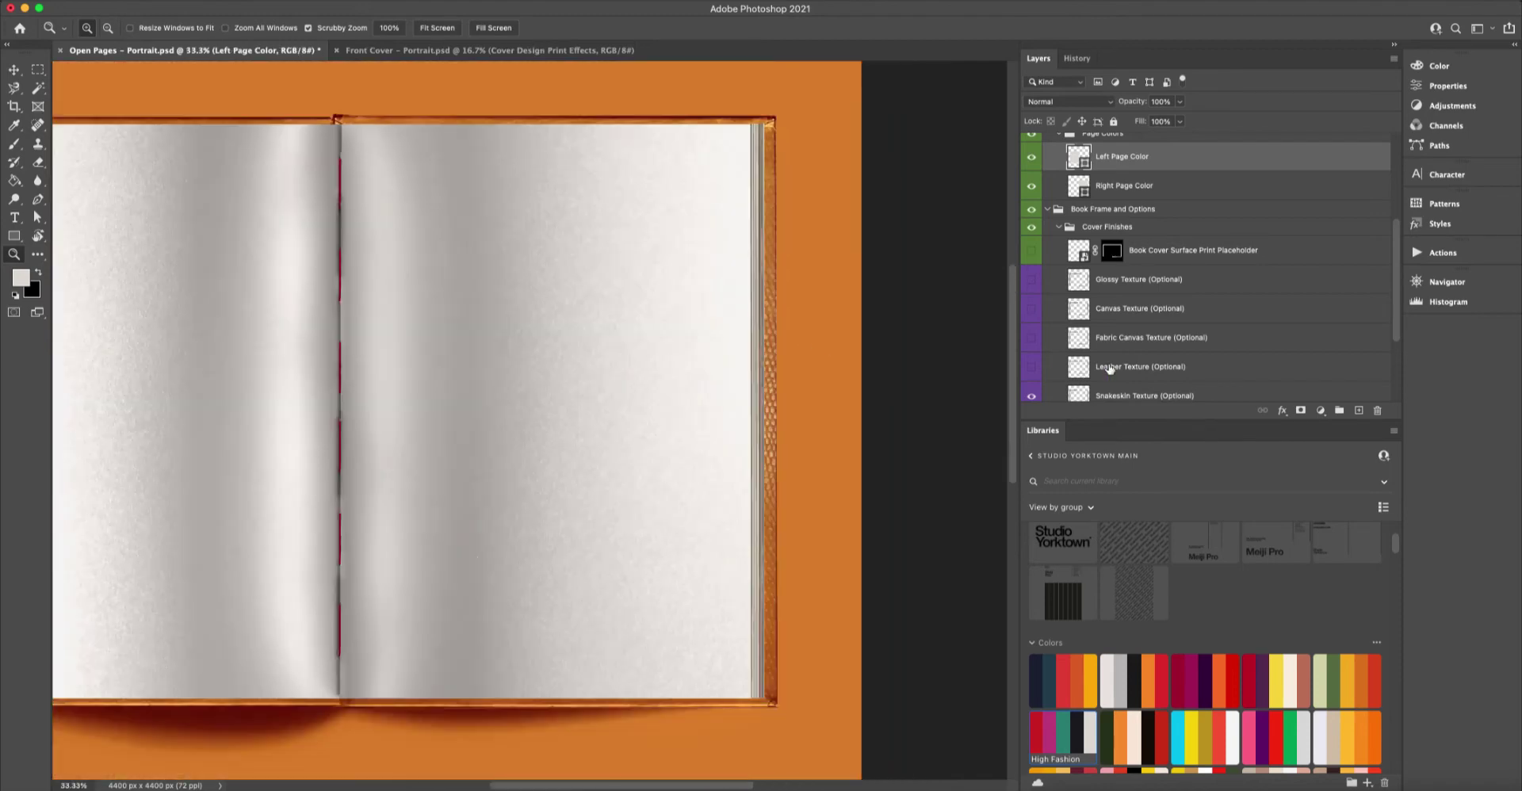
left_click(1031, 395)
scroll(1172, 387, "down", 3)
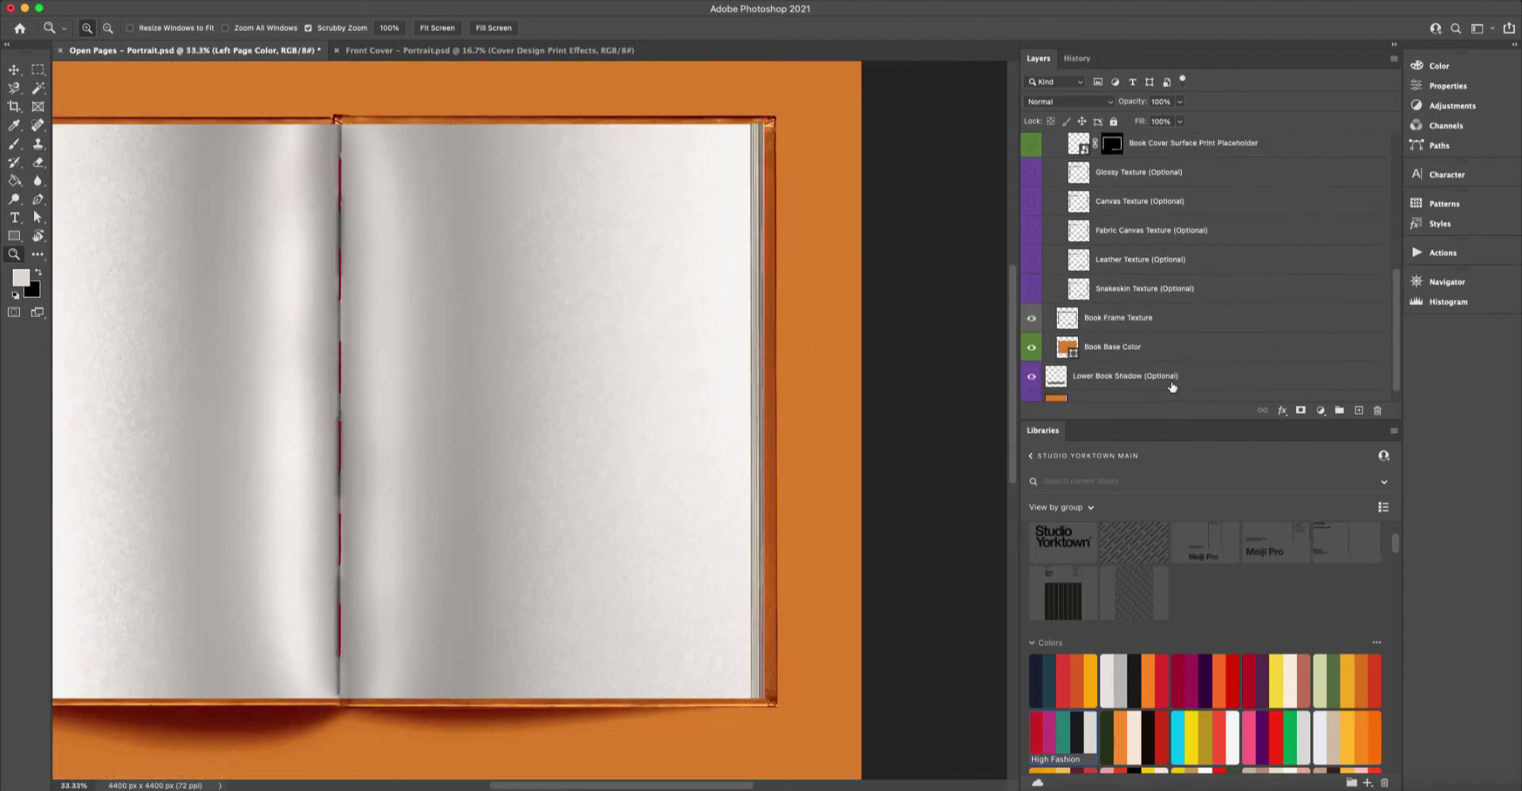
Try crimson, dark purple, red and magenta swatches from the library palettes on the Book Base Color layer.
left_click(1064, 349)
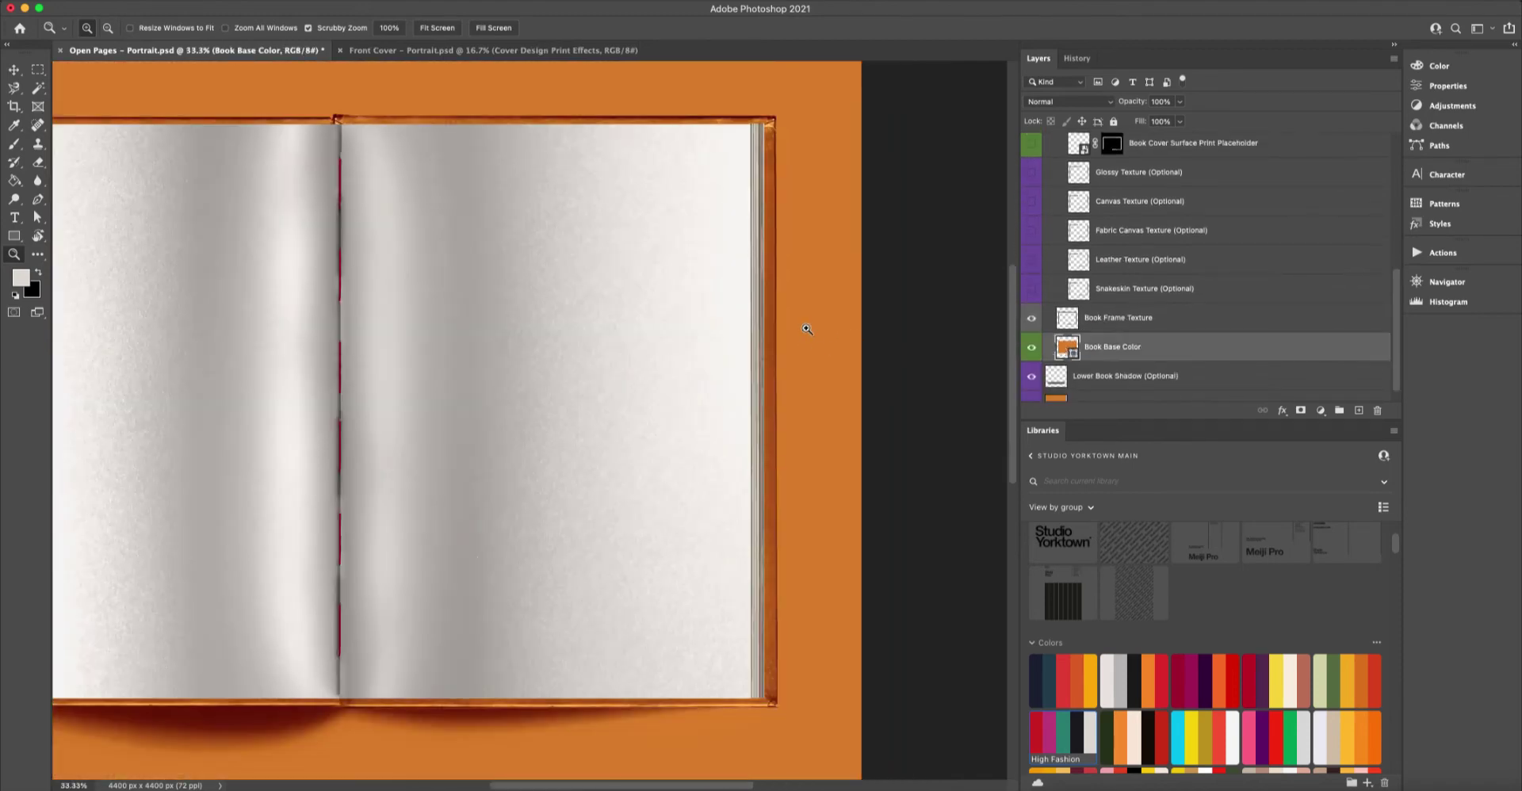
scroll(910, 339, "left", 5)
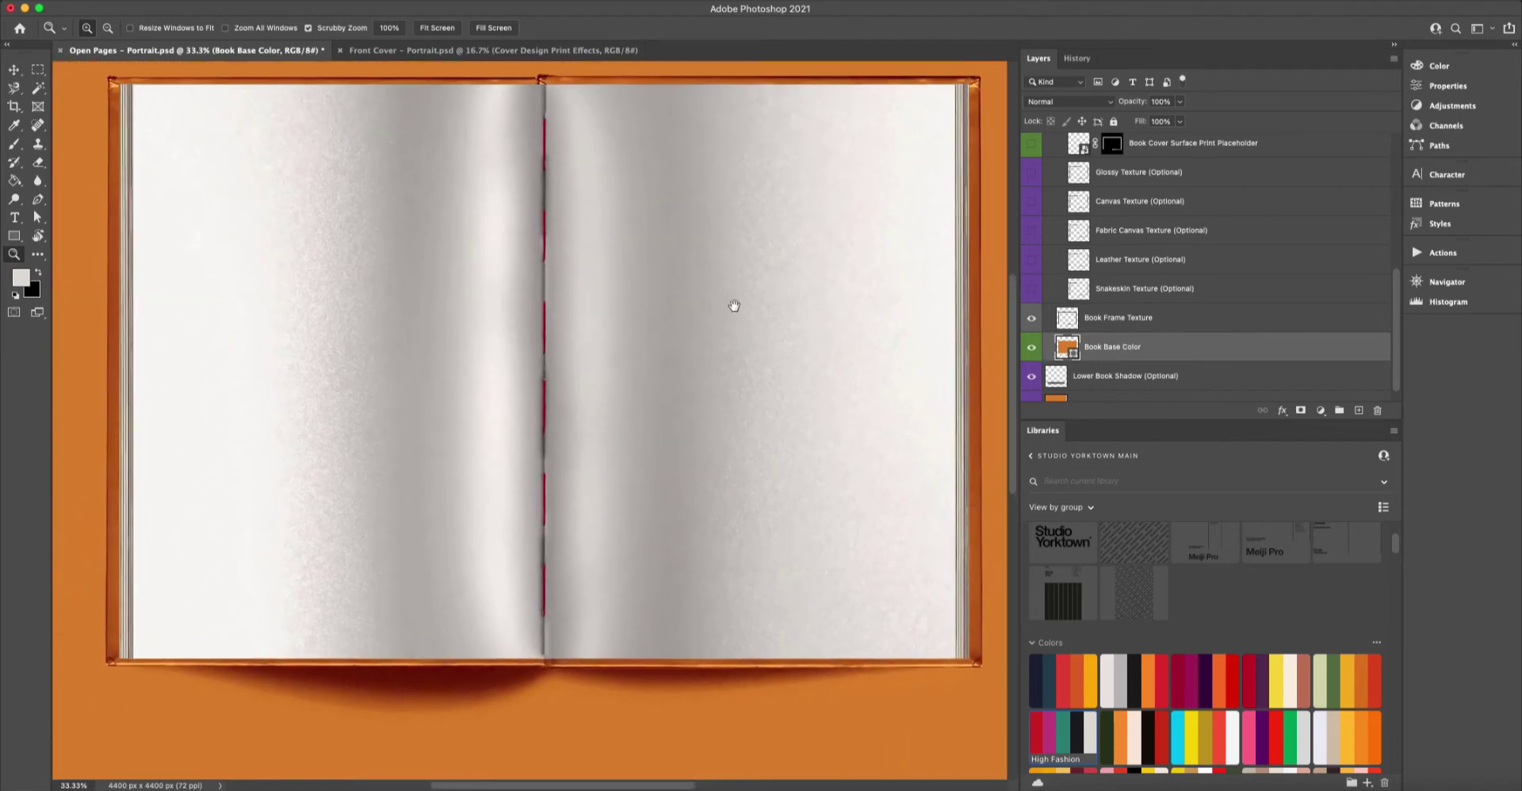
left_click(1255, 679)
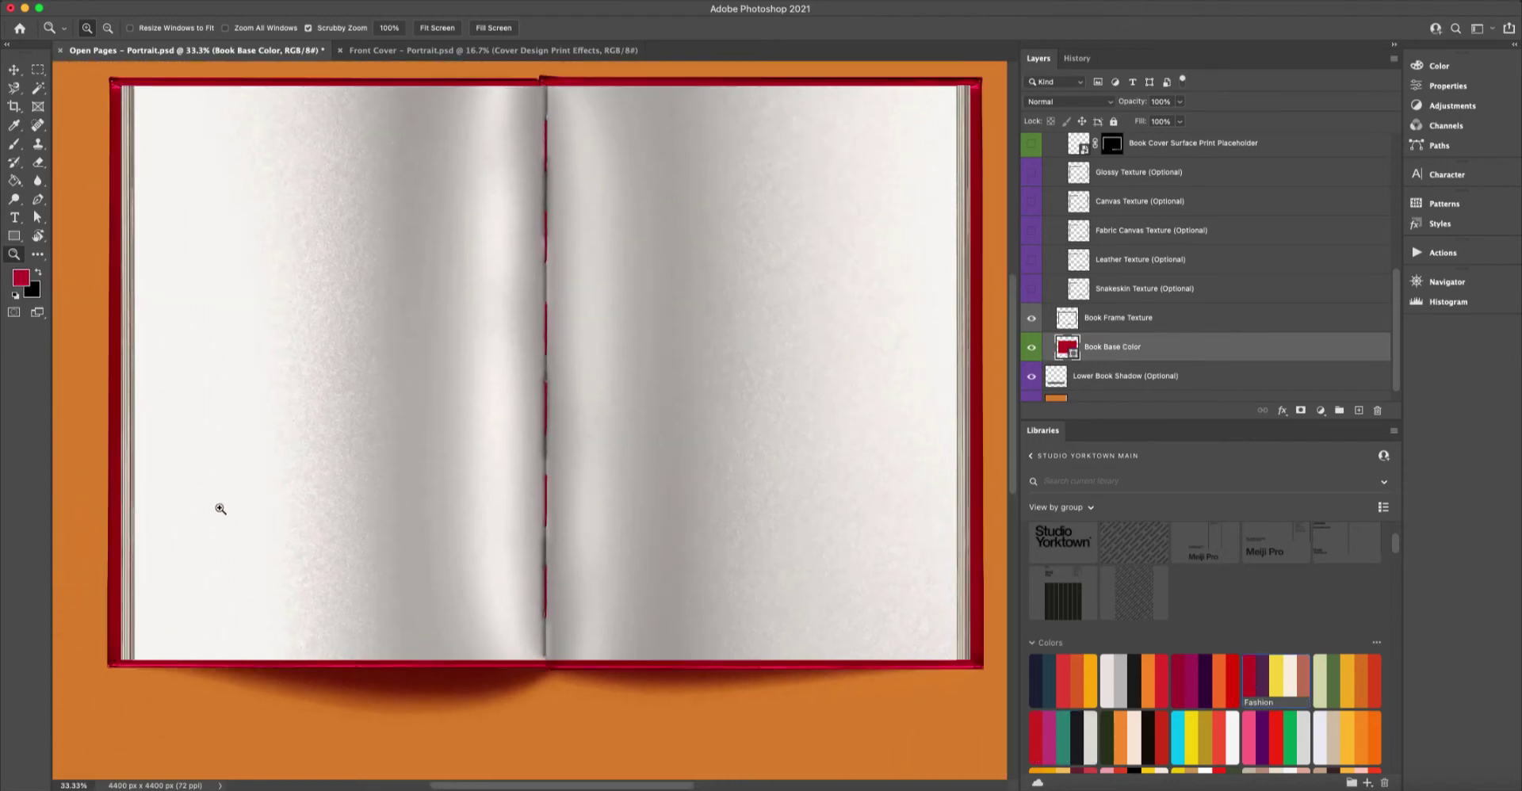
left_click(1203, 680)
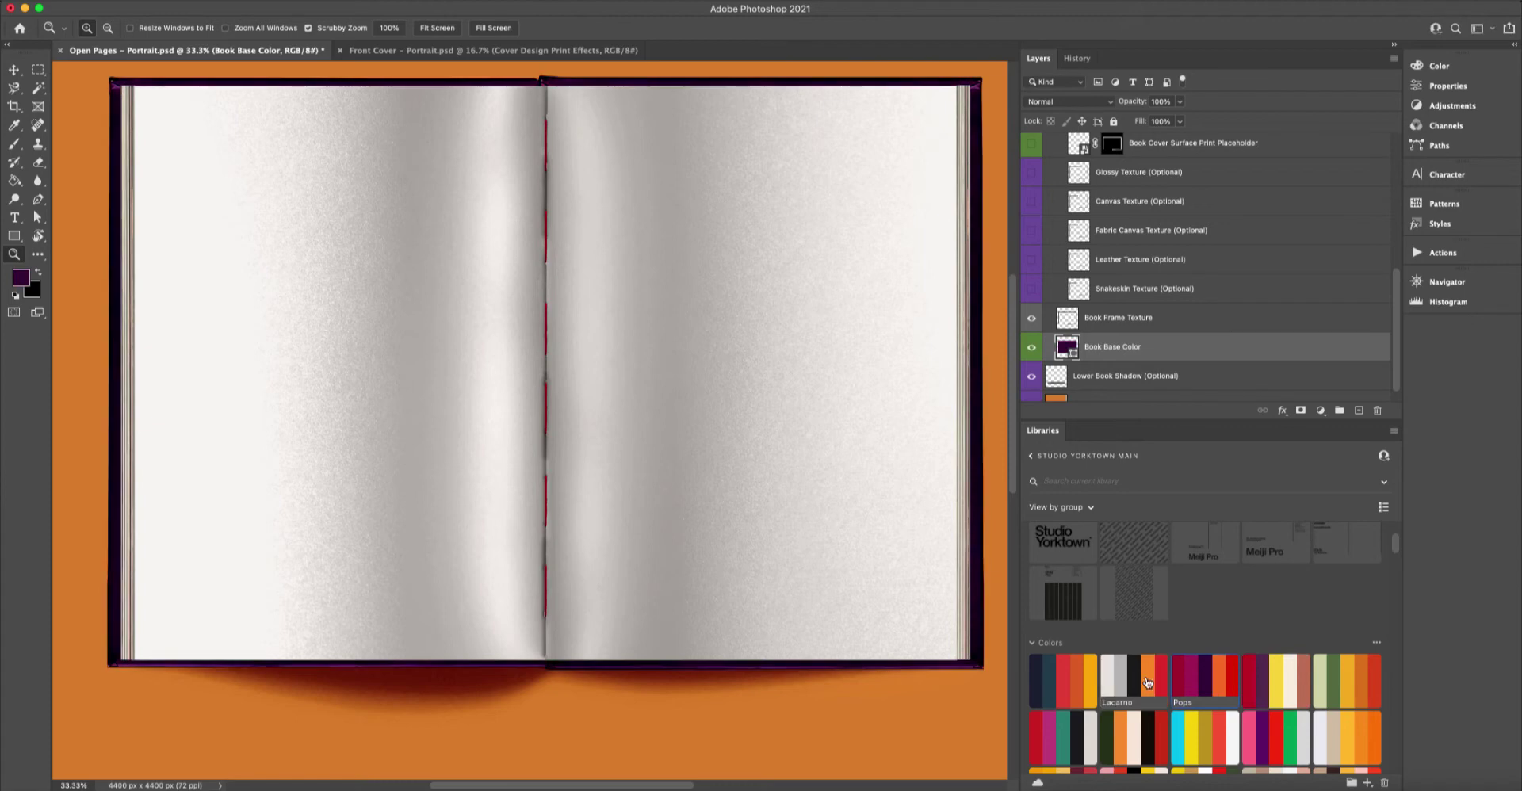
left_click(1078, 691)
left_click(1064, 689)
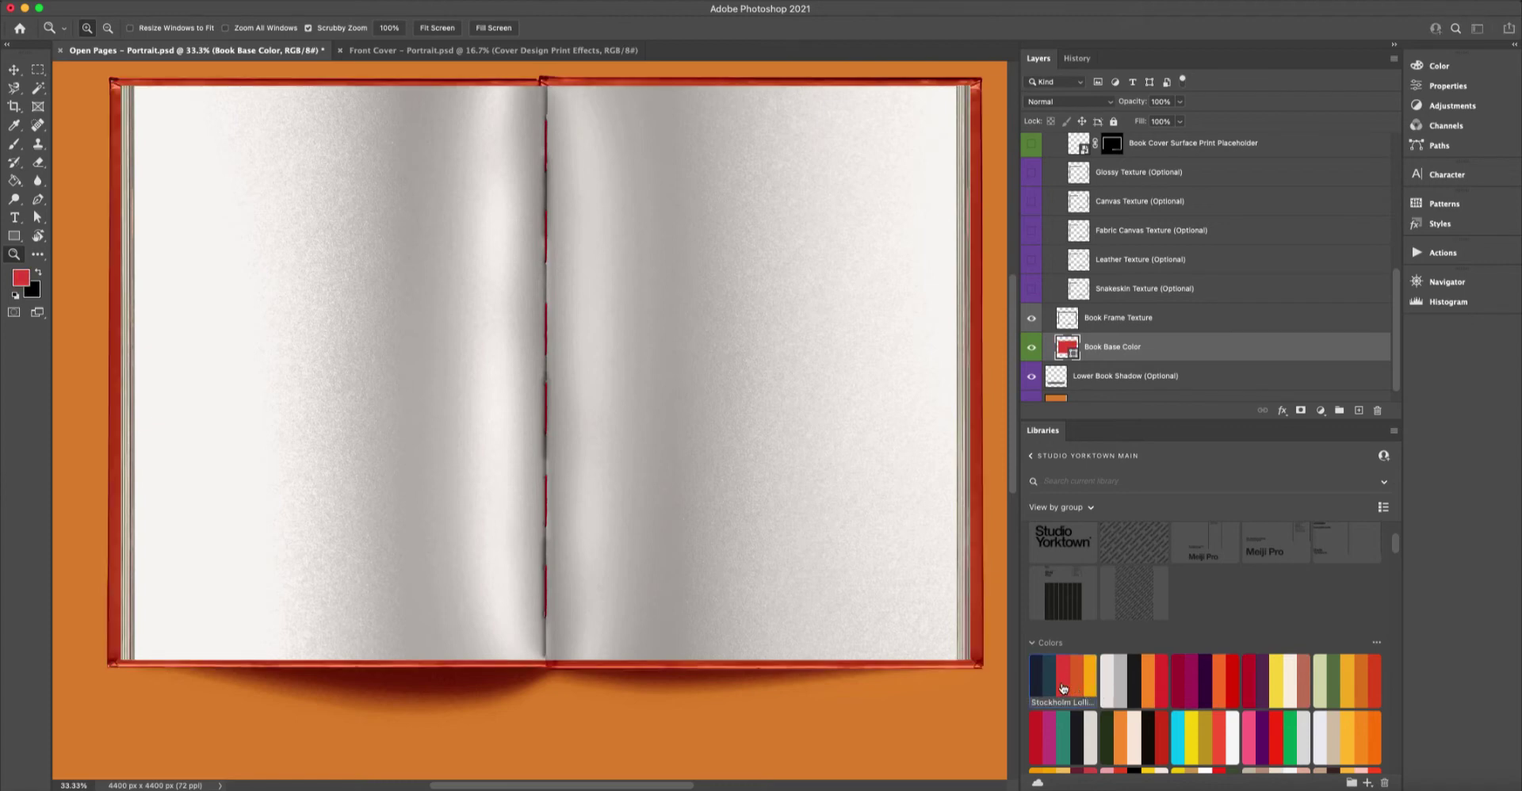
left_click(1055, 739)
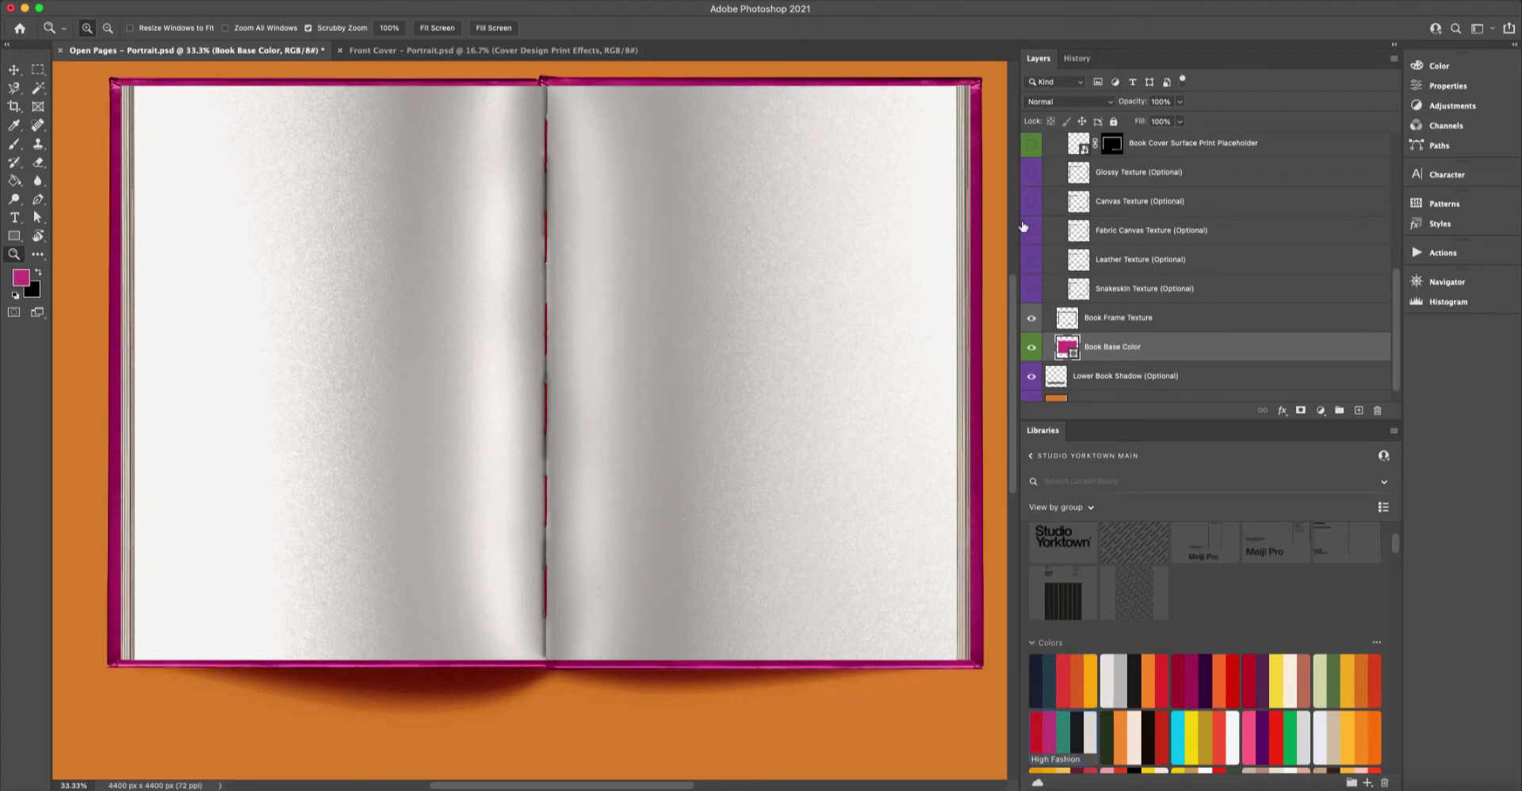
Show the Snakeskin Texture finish and set the Book Base Color to dark blue from the Stockholm palette.
left_click(1032, 289)
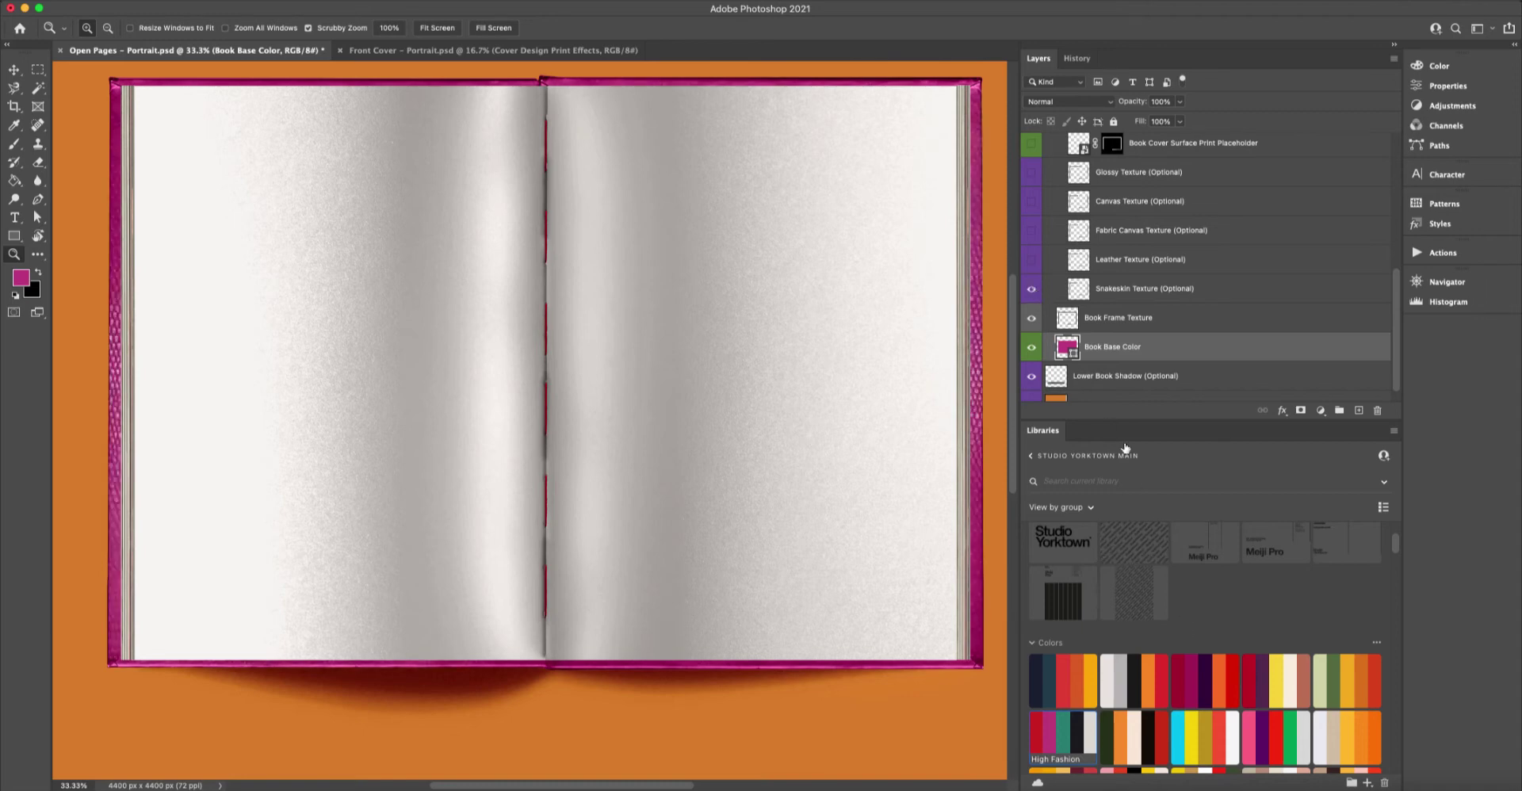
left_click(1049, 676)
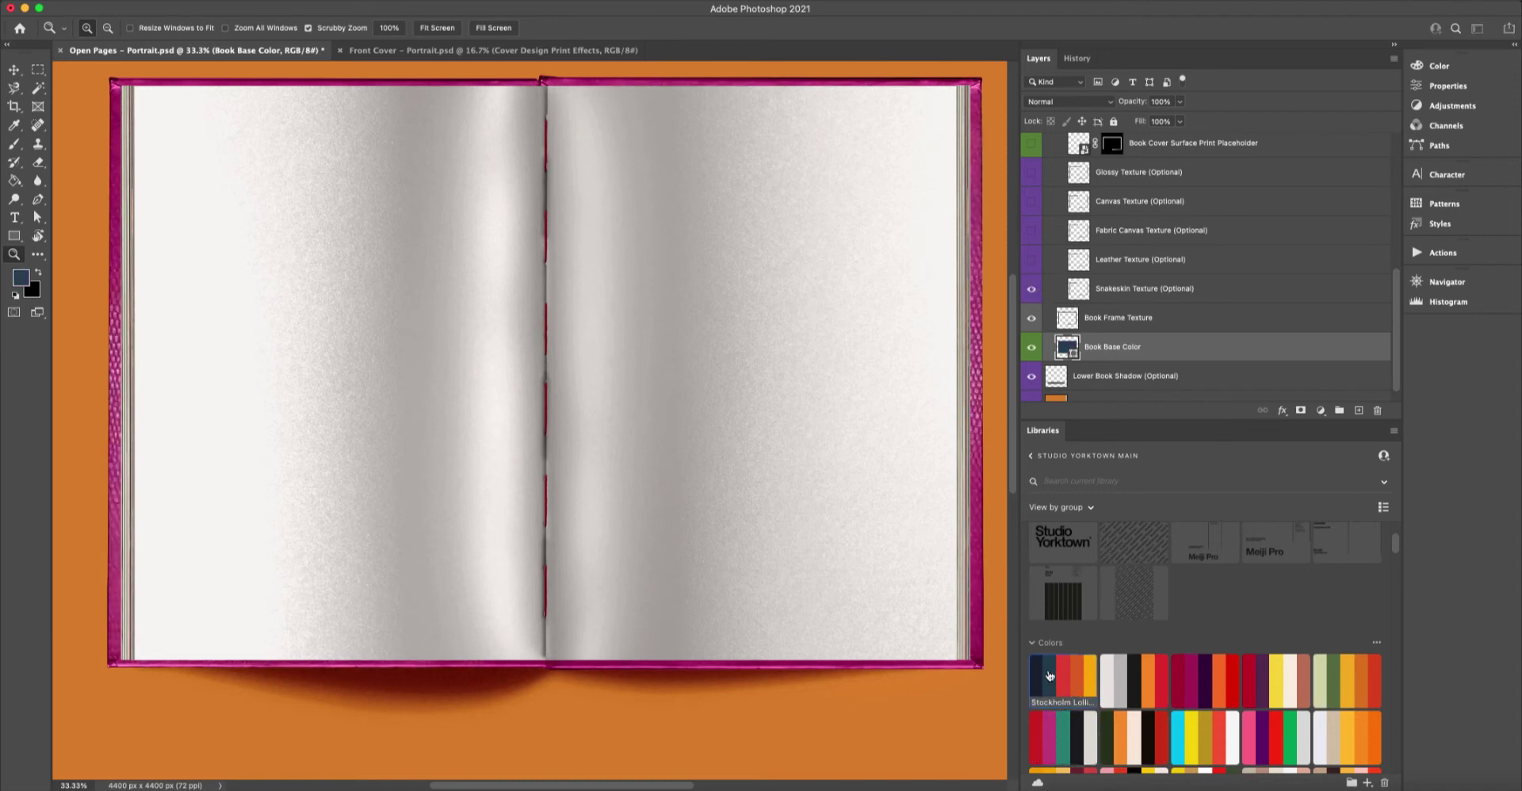
left_click_drag(928, 146, 890, 188)
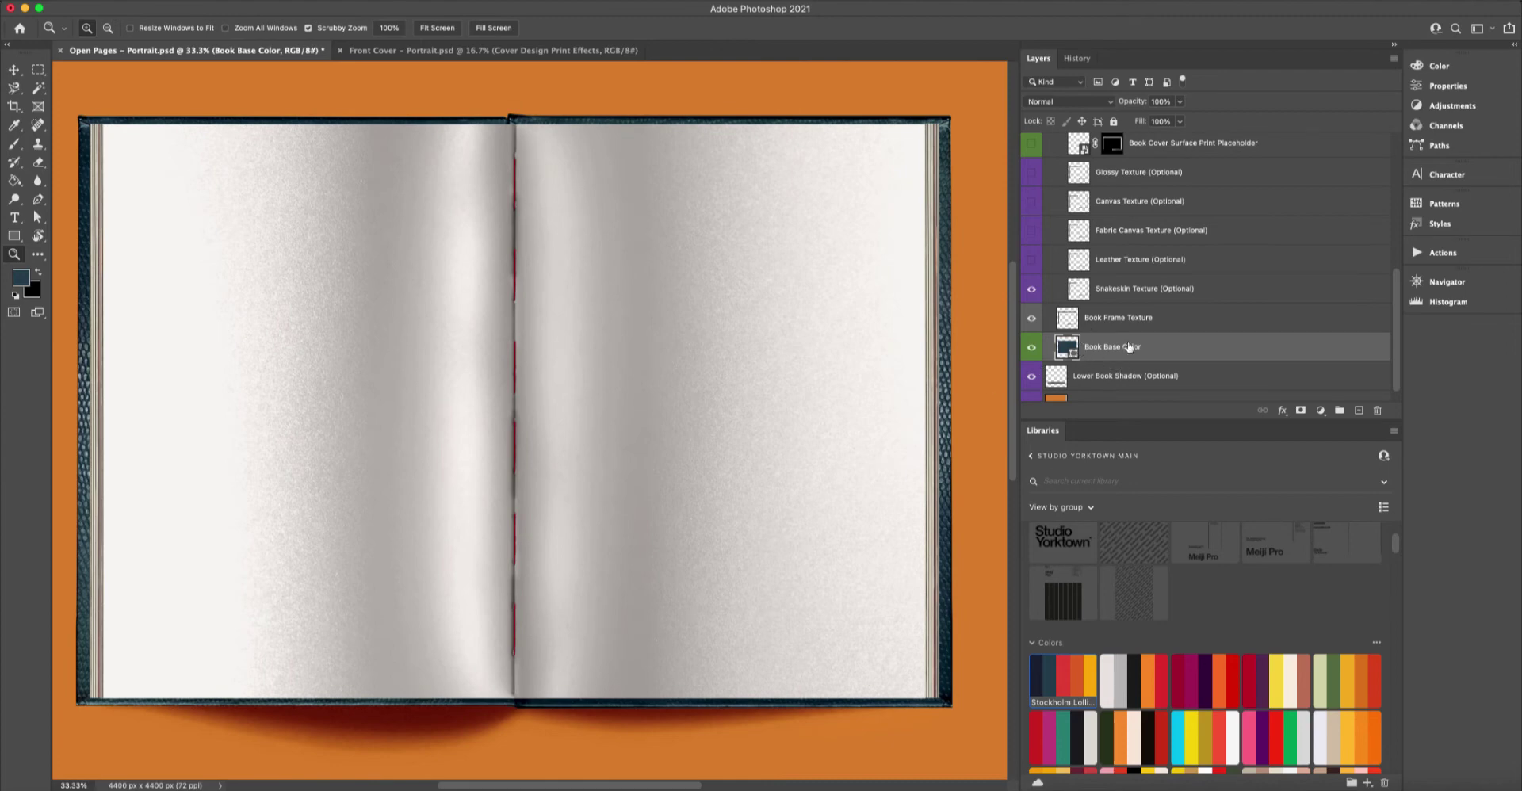
Hide the Lower Book Shadow to compare the book without it, and show it again.
left_click(1031, 381)
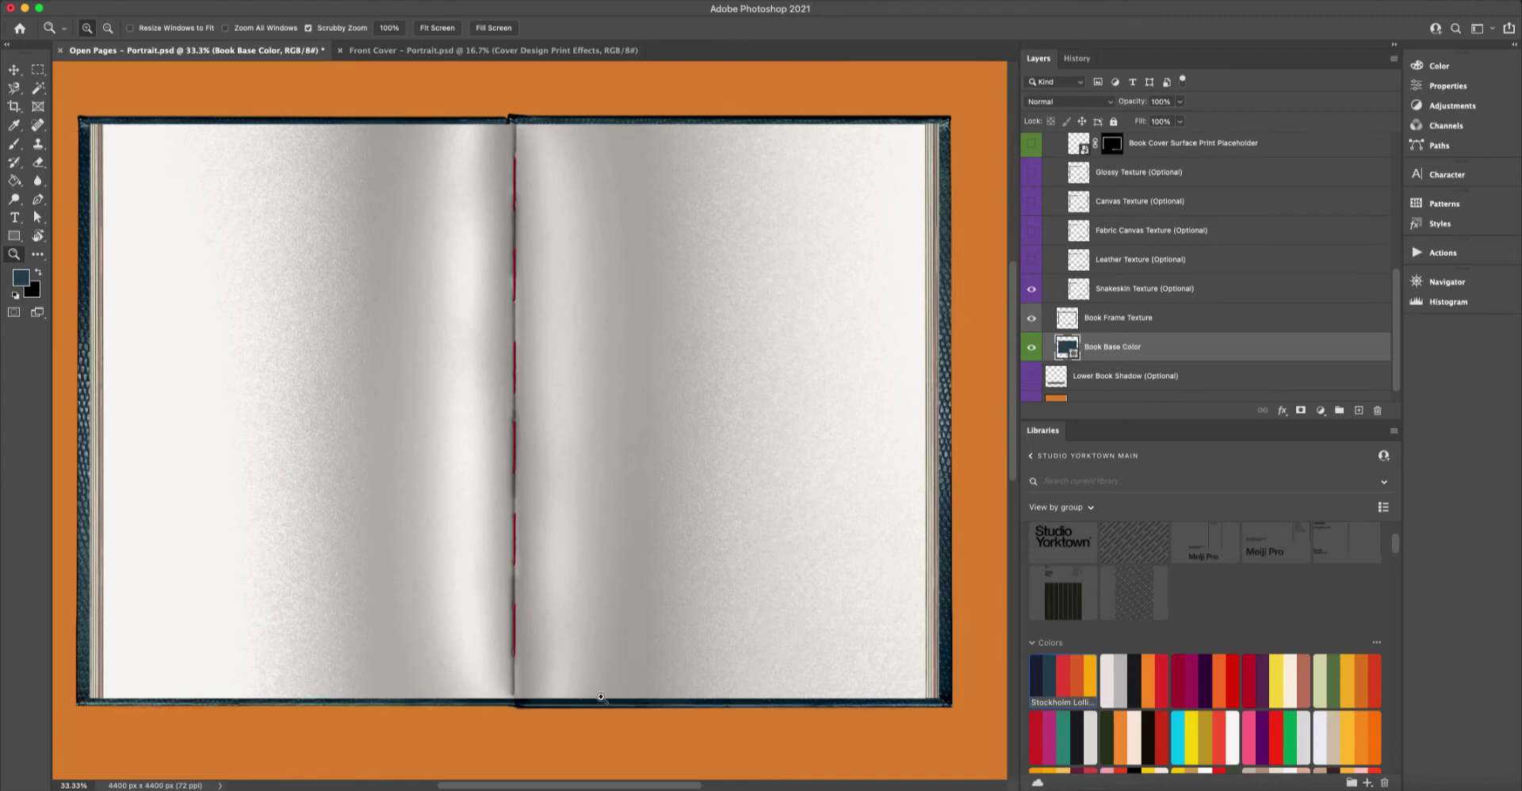
left_click(1031, 376)
left_click_drag(774, 534, 812, 398)
scroll(1070, 361, "down", 1)
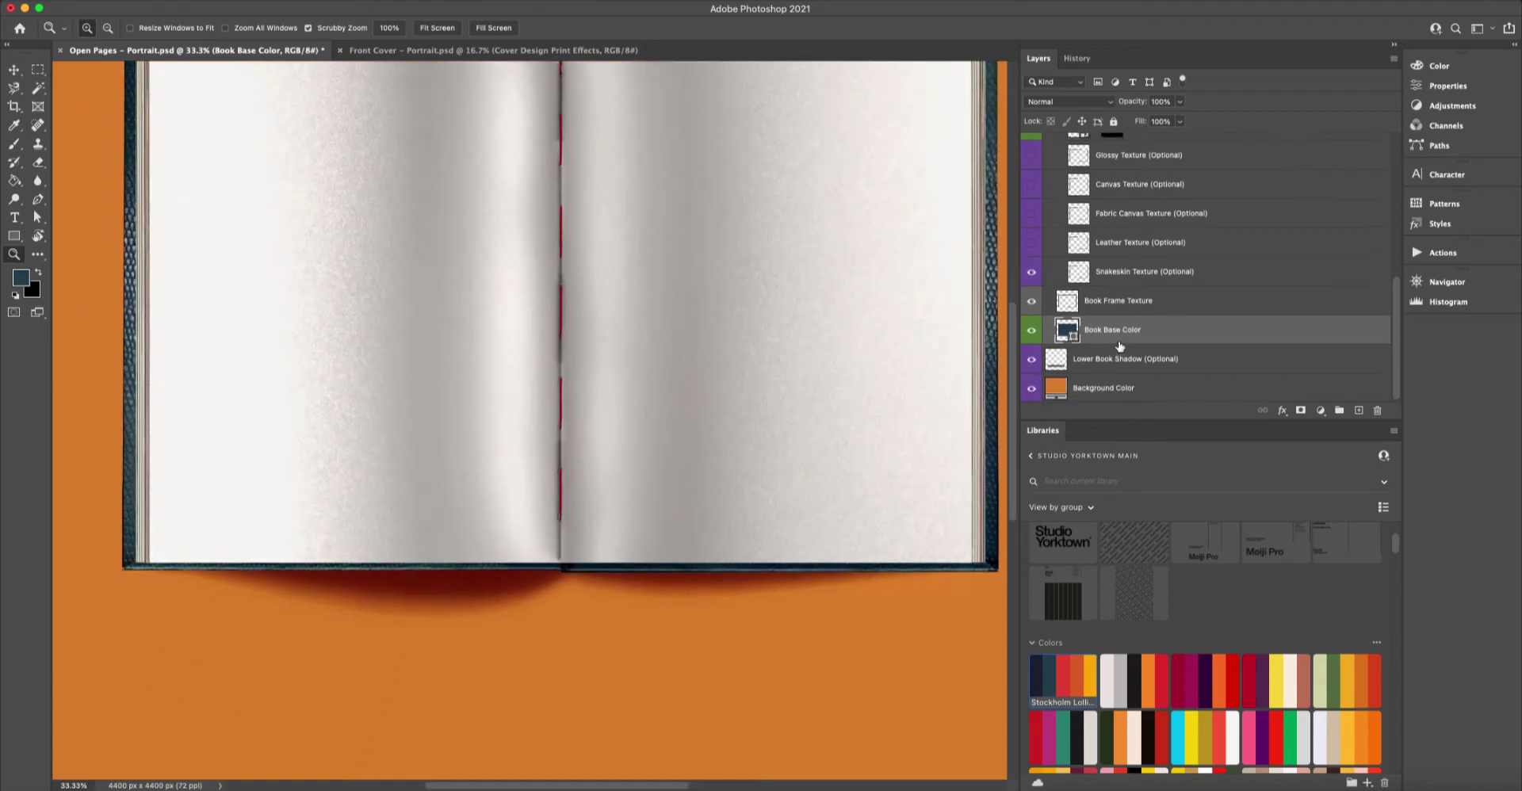
Try black as the Background Color behind the book and cancel the change.
double_click(1051, 389)
mouse_move(785, 349)
left_mouse_down()
mouse_move(780, 396)
mouse_move(533, 442)
mouse_move(646, 150)
mouse_move(1049, 544)
mouse_move(621, 546)
mouse_move(1225, 525)
left_mouse_up()
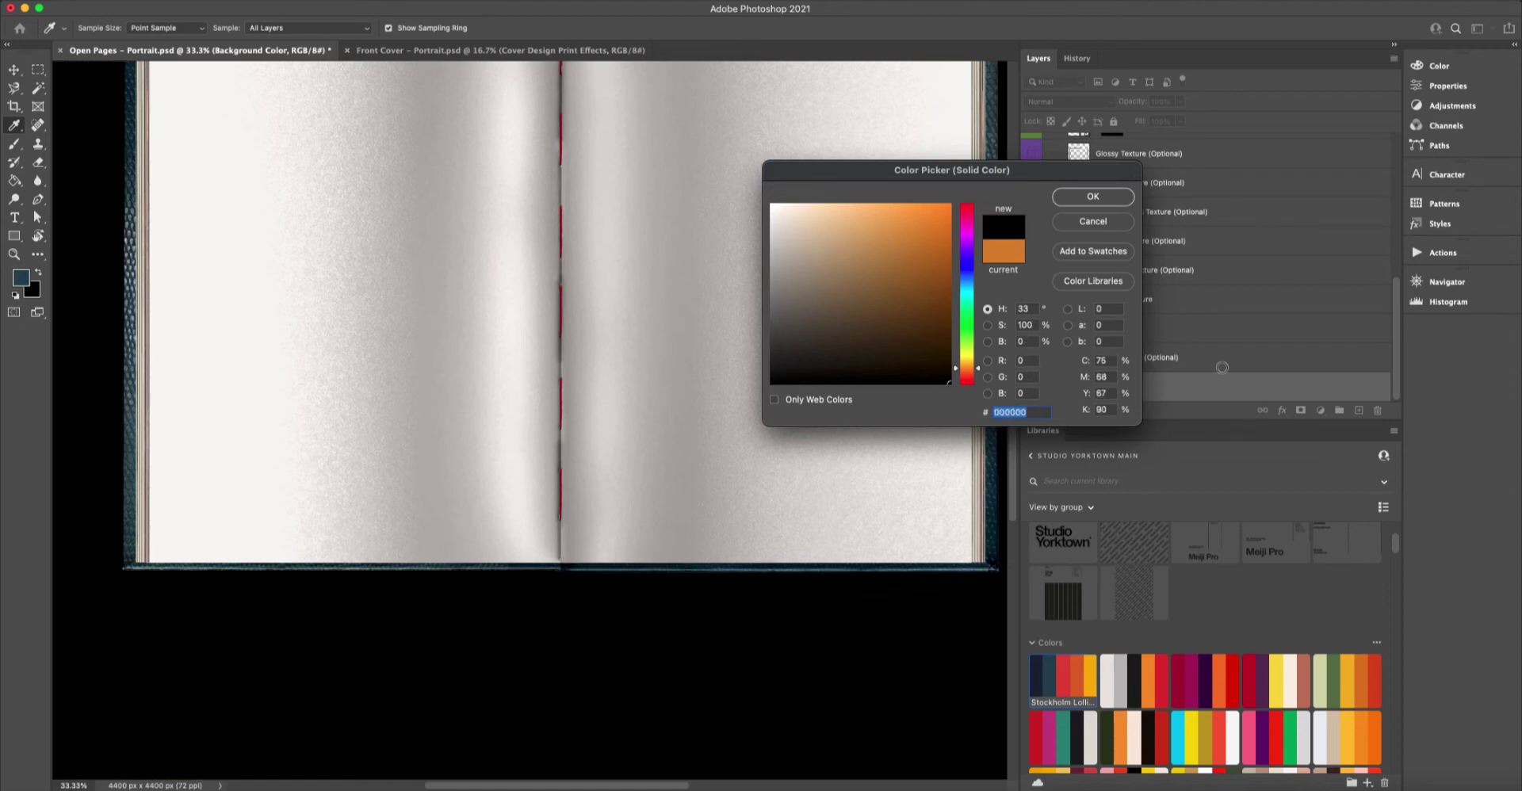
left_click(1094, 221)
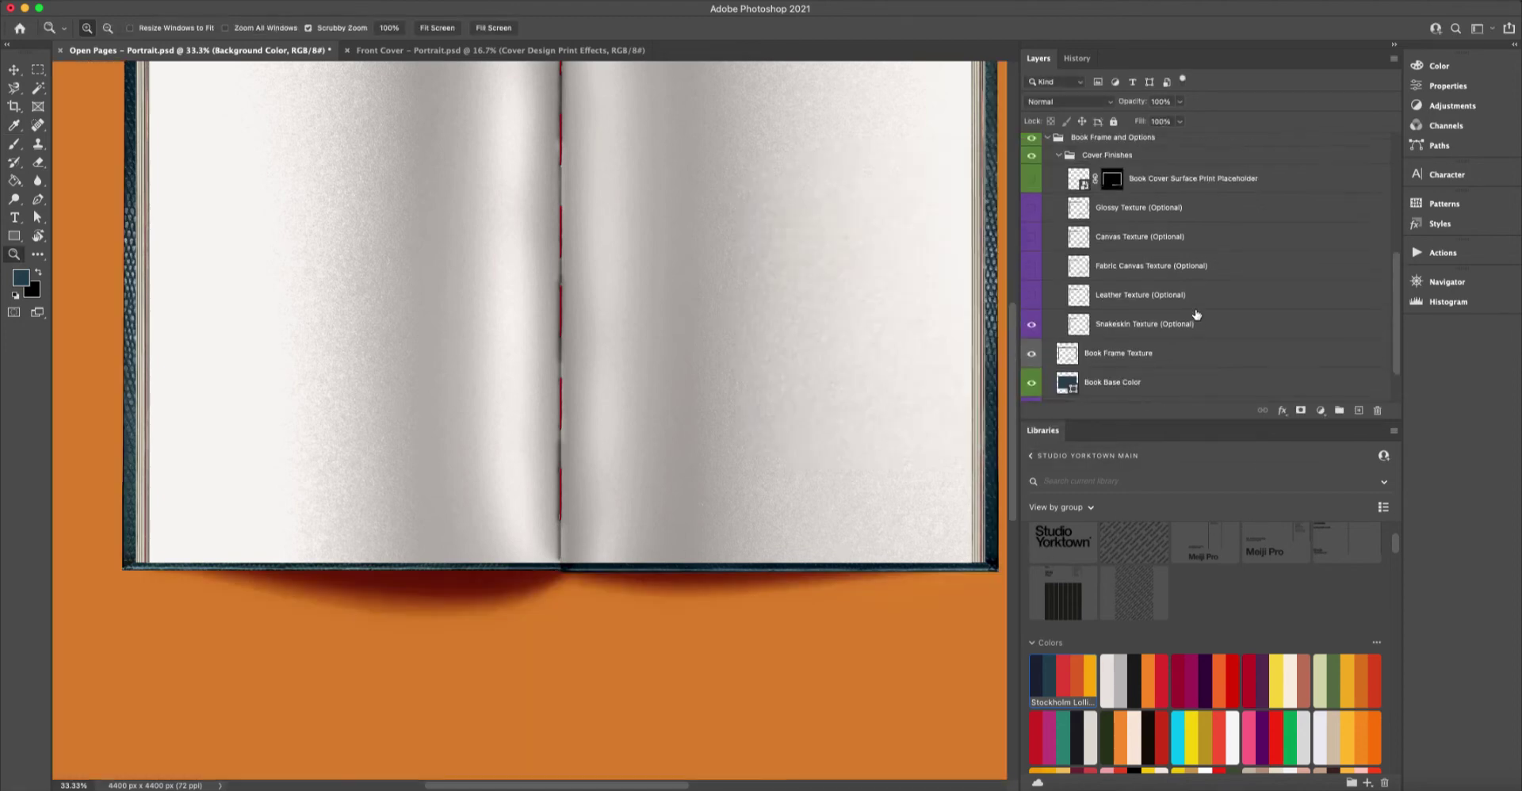
Hide the Snakeskin Texture finish inside the Cover Finishes group of Book Frame and Options.
scroll(1196, 314, "up", 2)
scroll(1100, 309, "down", 1)
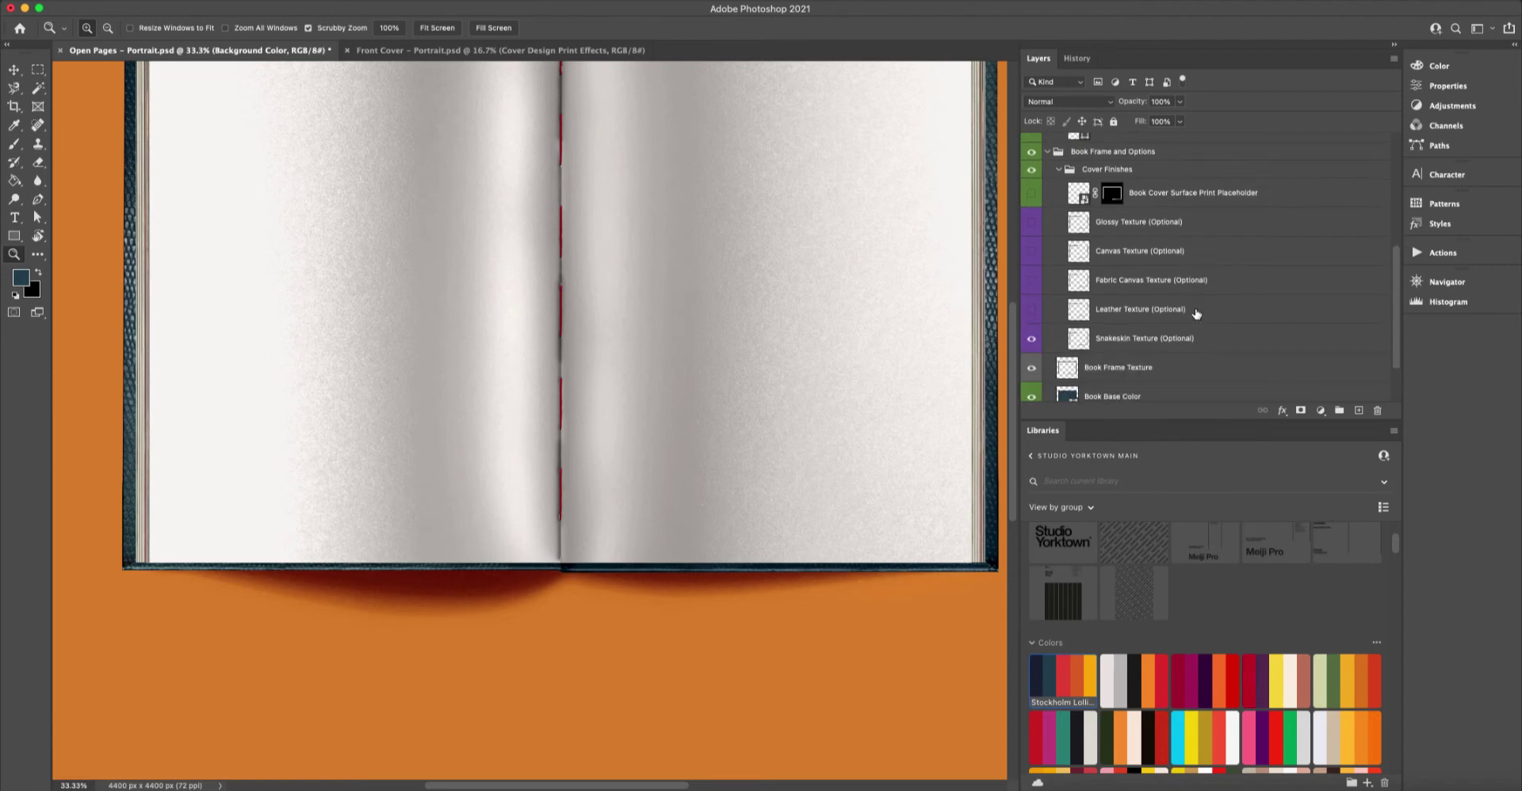
left_click(1058, 171)
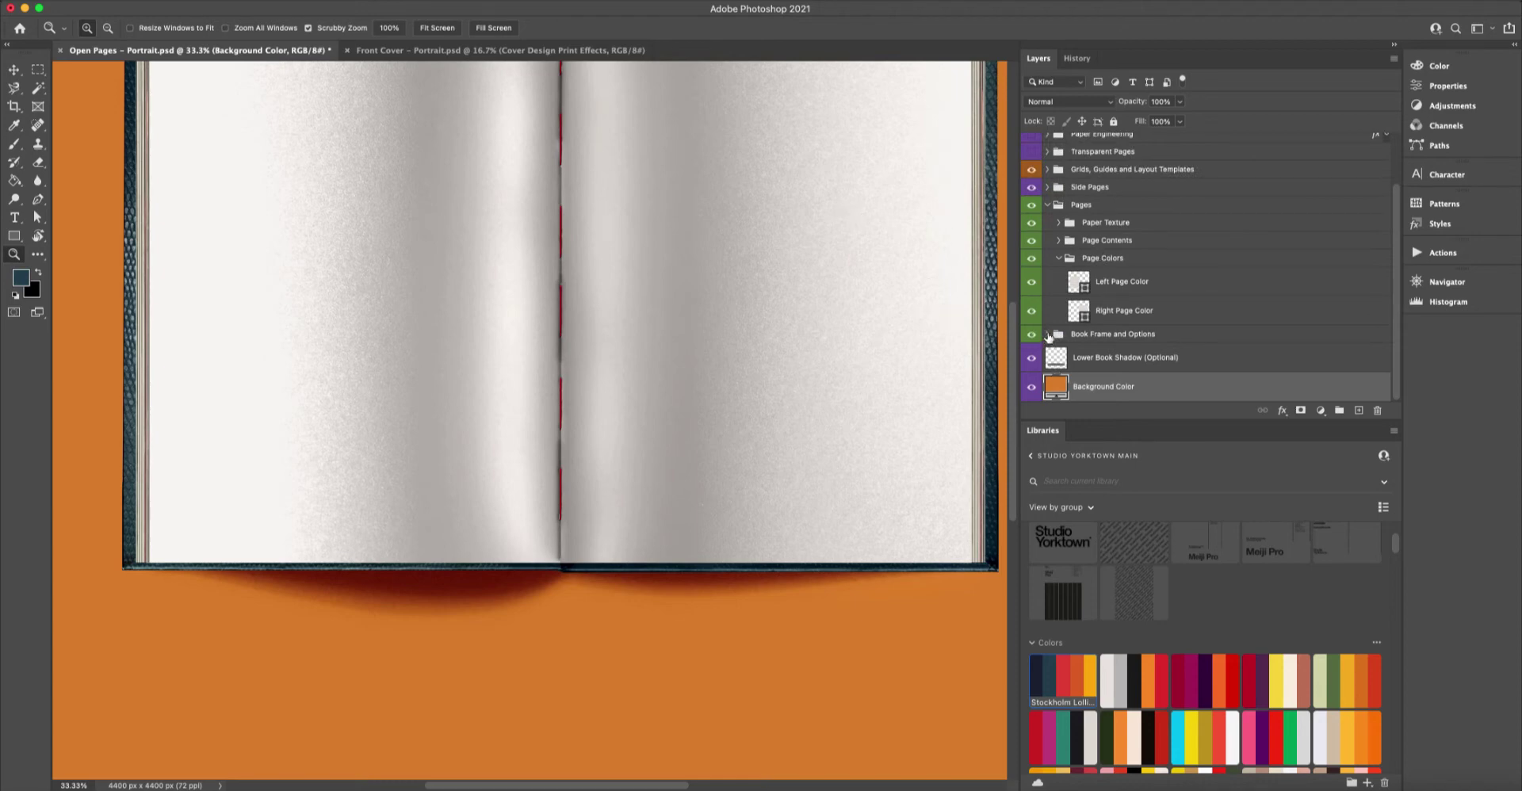
left_click(1047, 334)
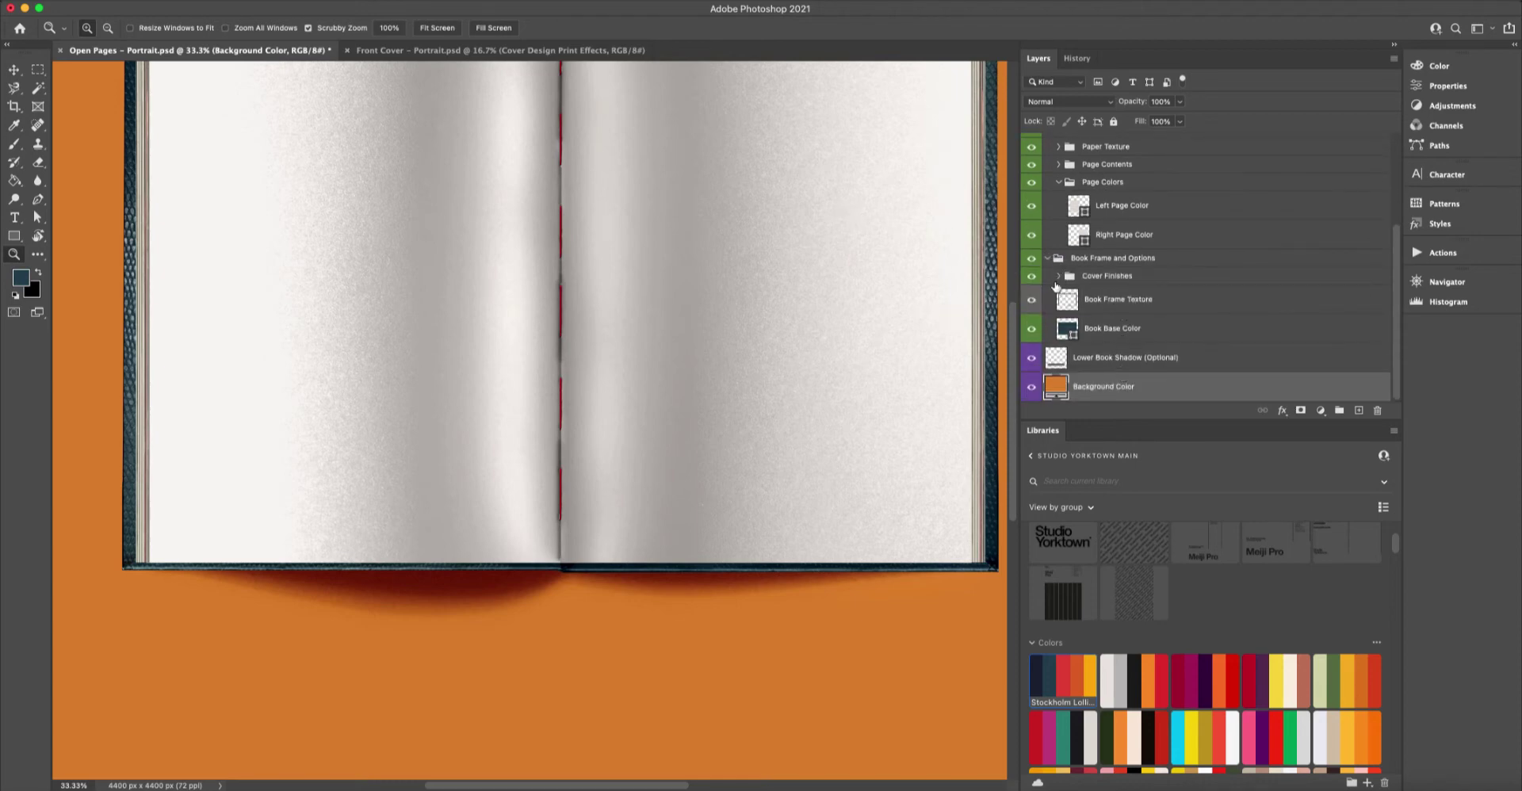
left_click(1058, 277)
scroll(1031, 317, "down", 3)
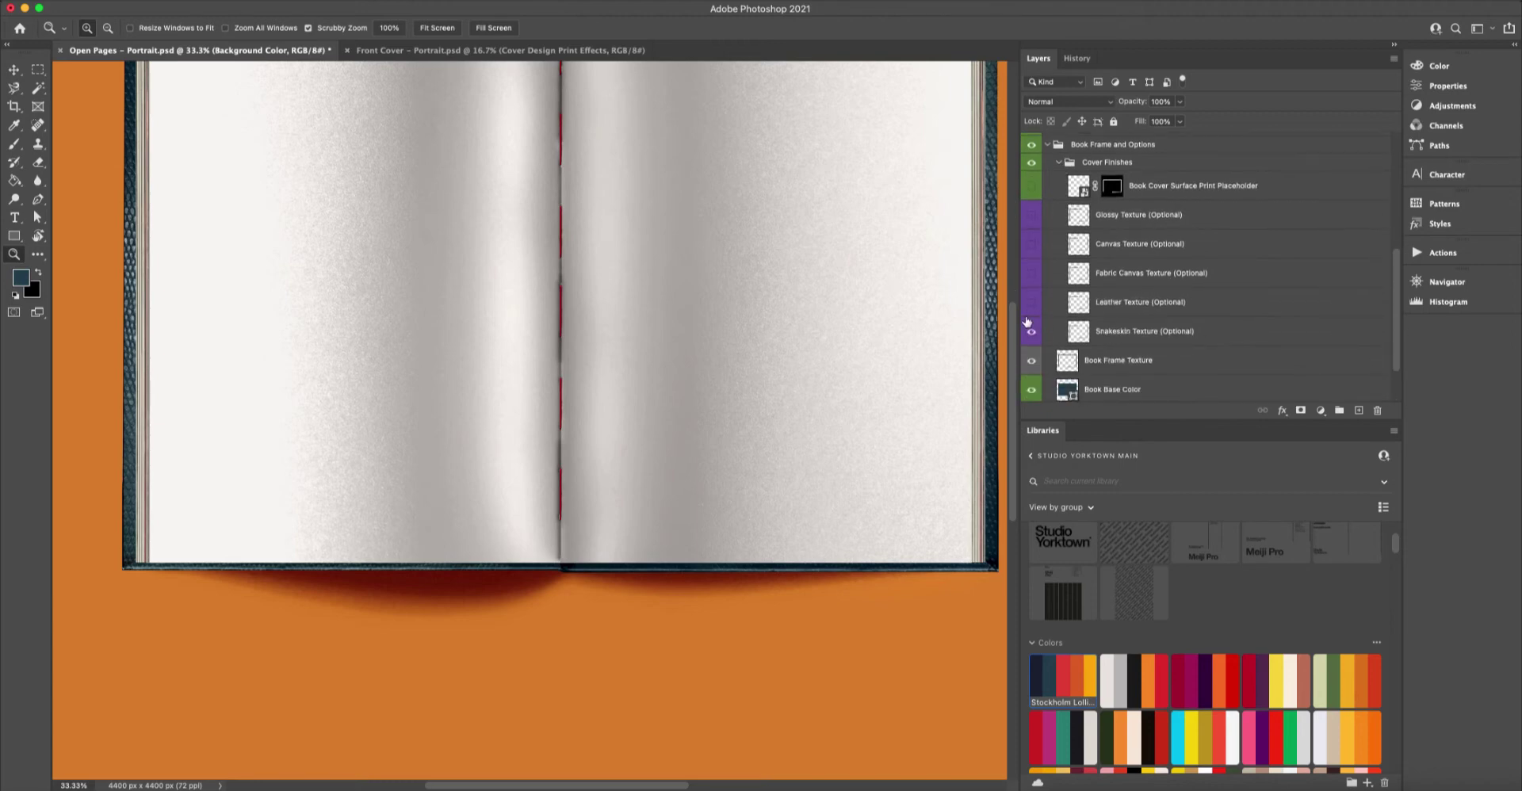
scroll(890, 272, "up", 5)
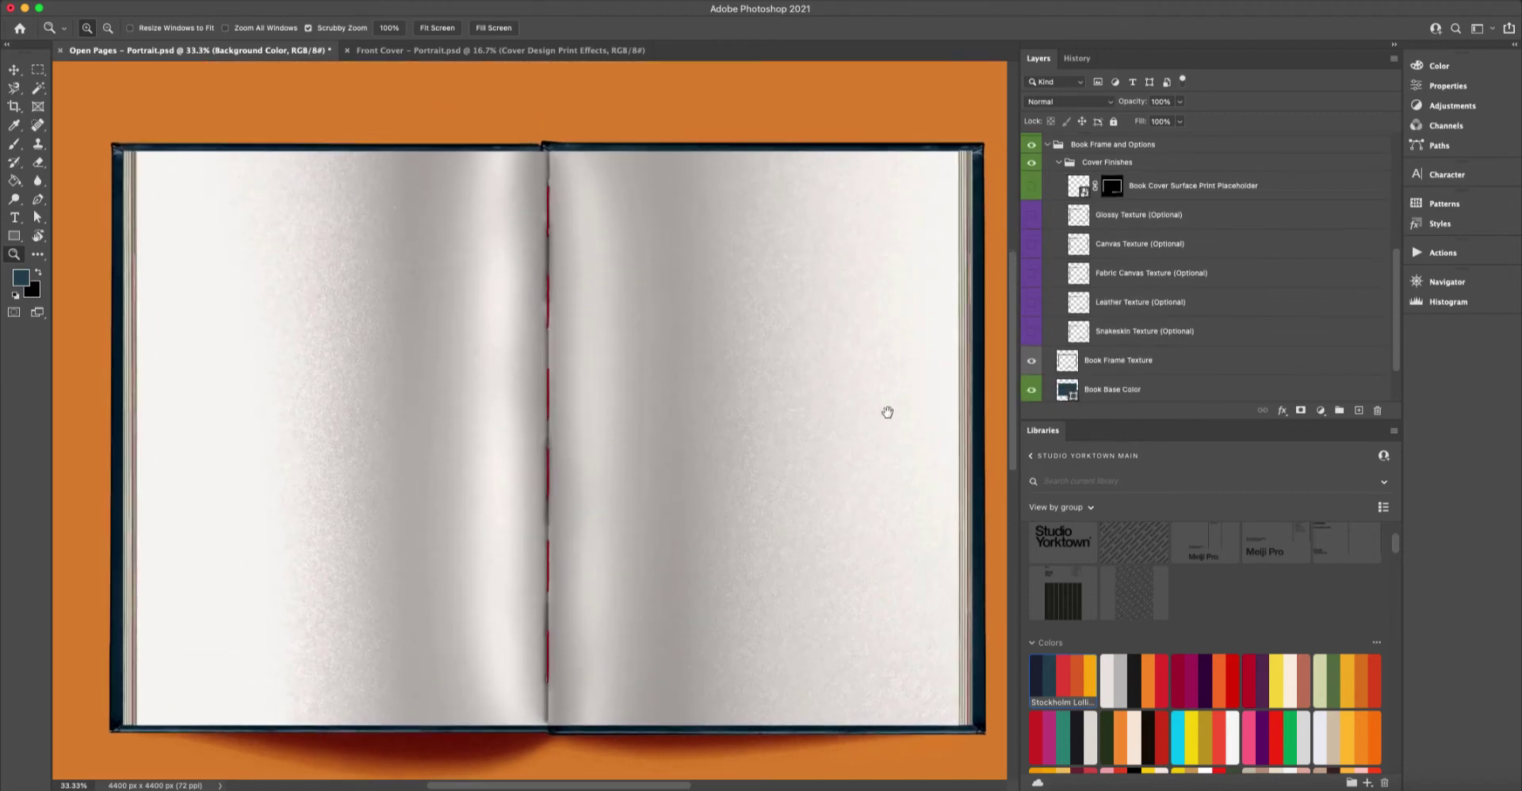
Collapse the book frame and Pages groups and show the 6 x 9 Grid from Grids, Guides and Layout Templates.
left_click(1058, 164)
left_click(1047, 259)
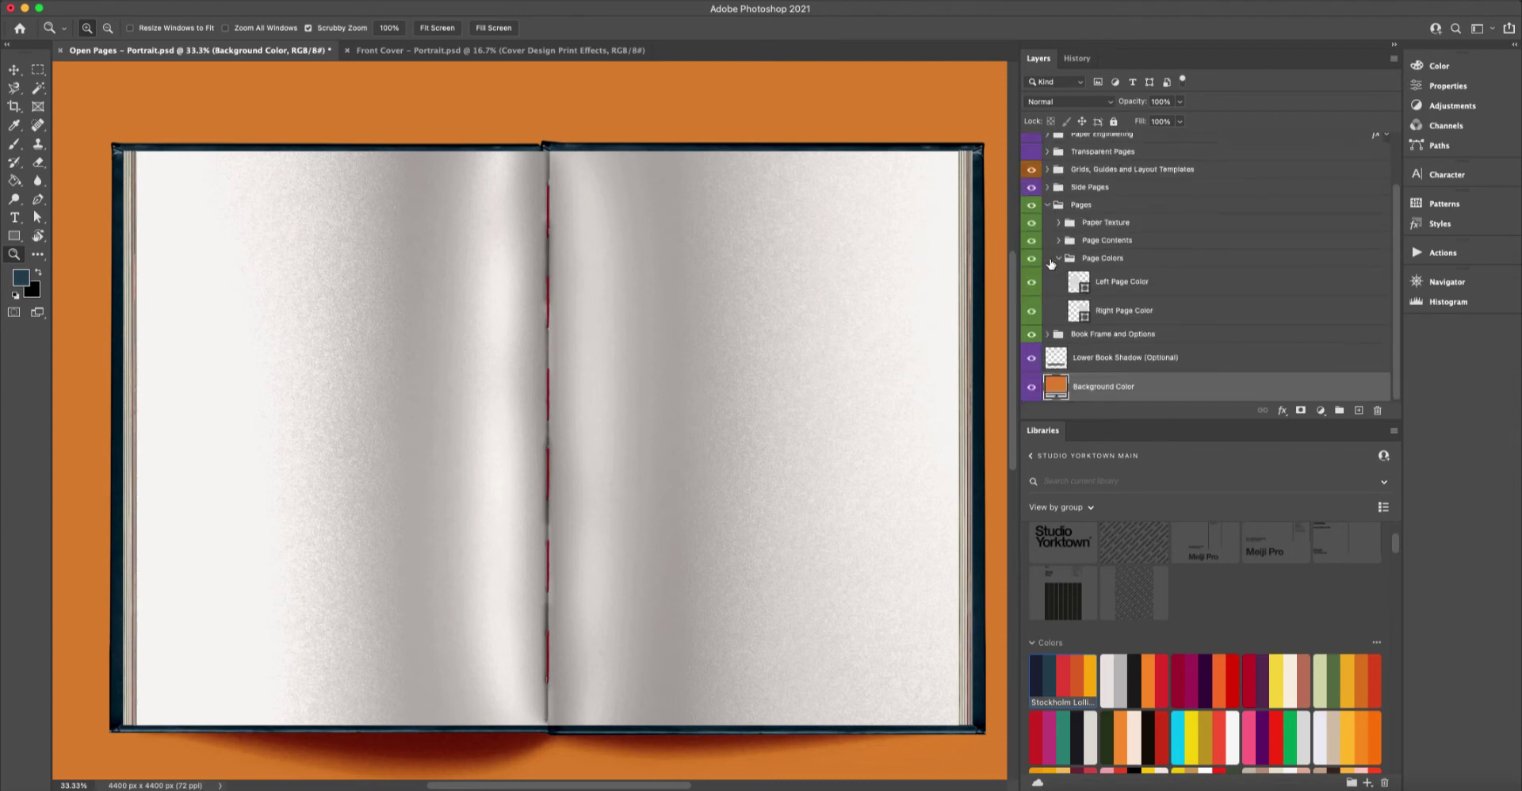
left_click(1047, 205)
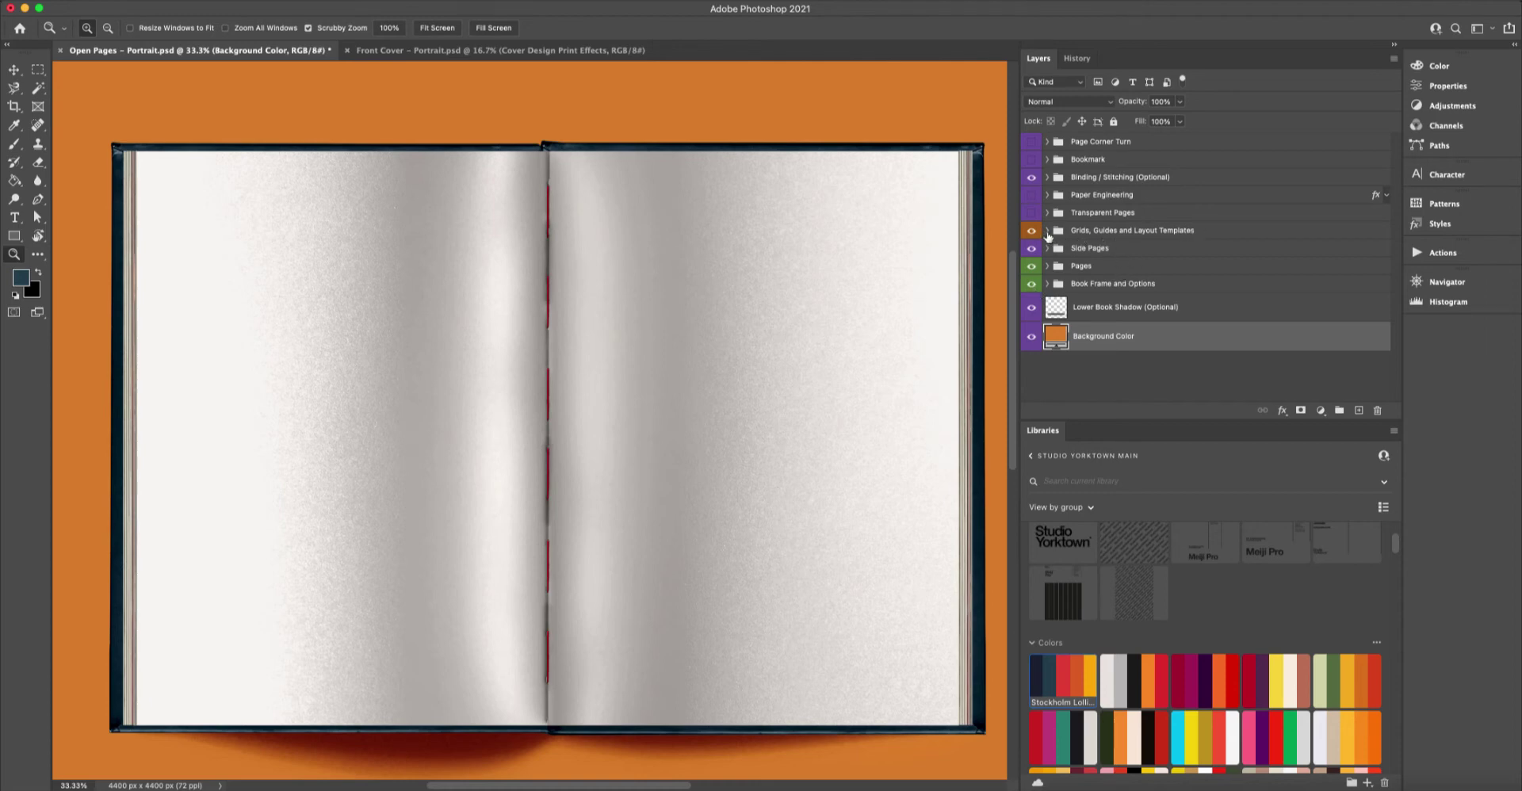
left_click(1047, 231)
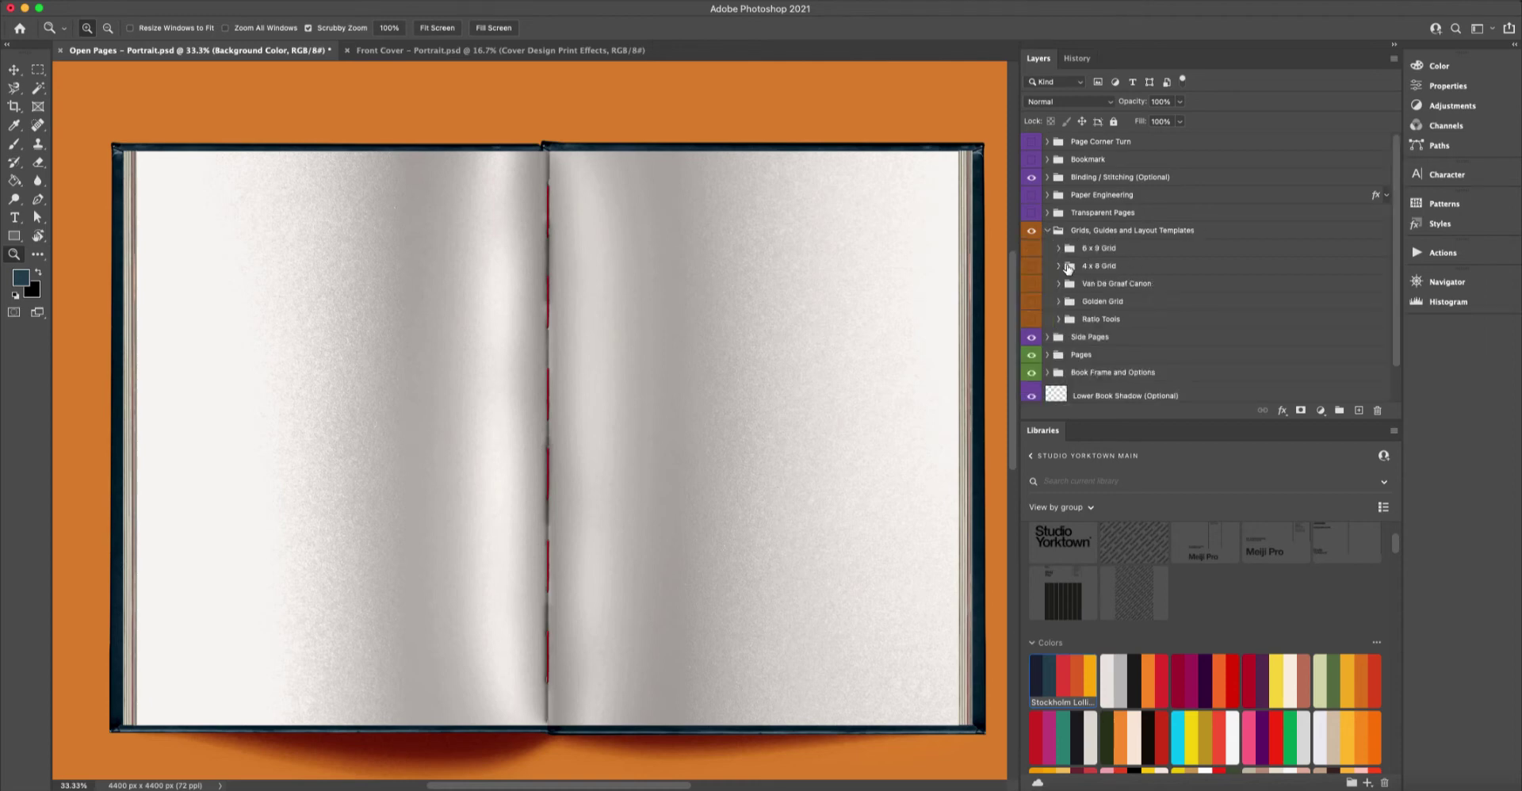
left_click(1031, 249)
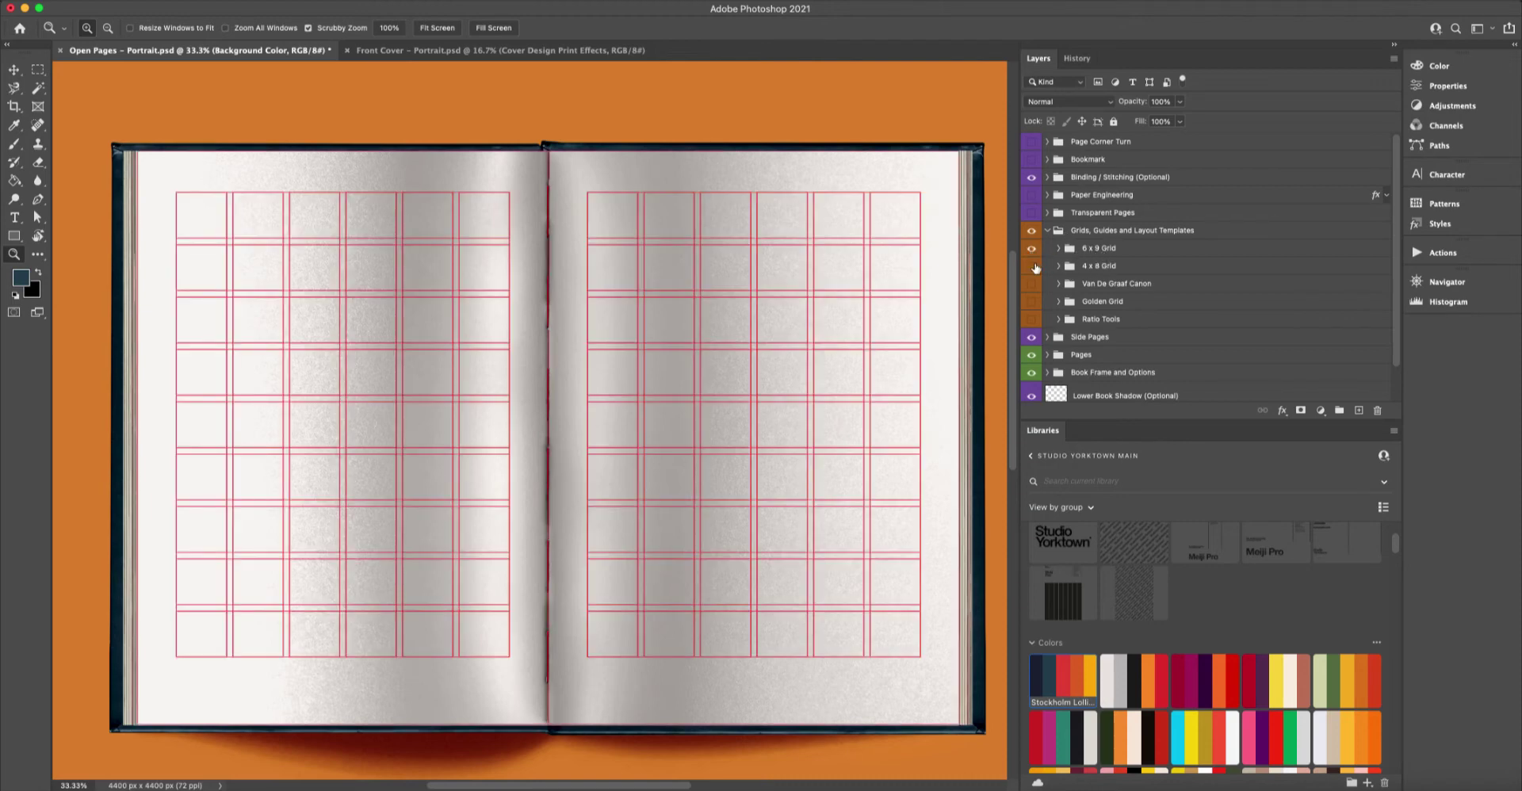
Preview the 4 x 8 Grid, Van De Graaf Canon, Golden Grid and Ratio Tools overlays one at a time on the spread.
left_click(1030, 267)
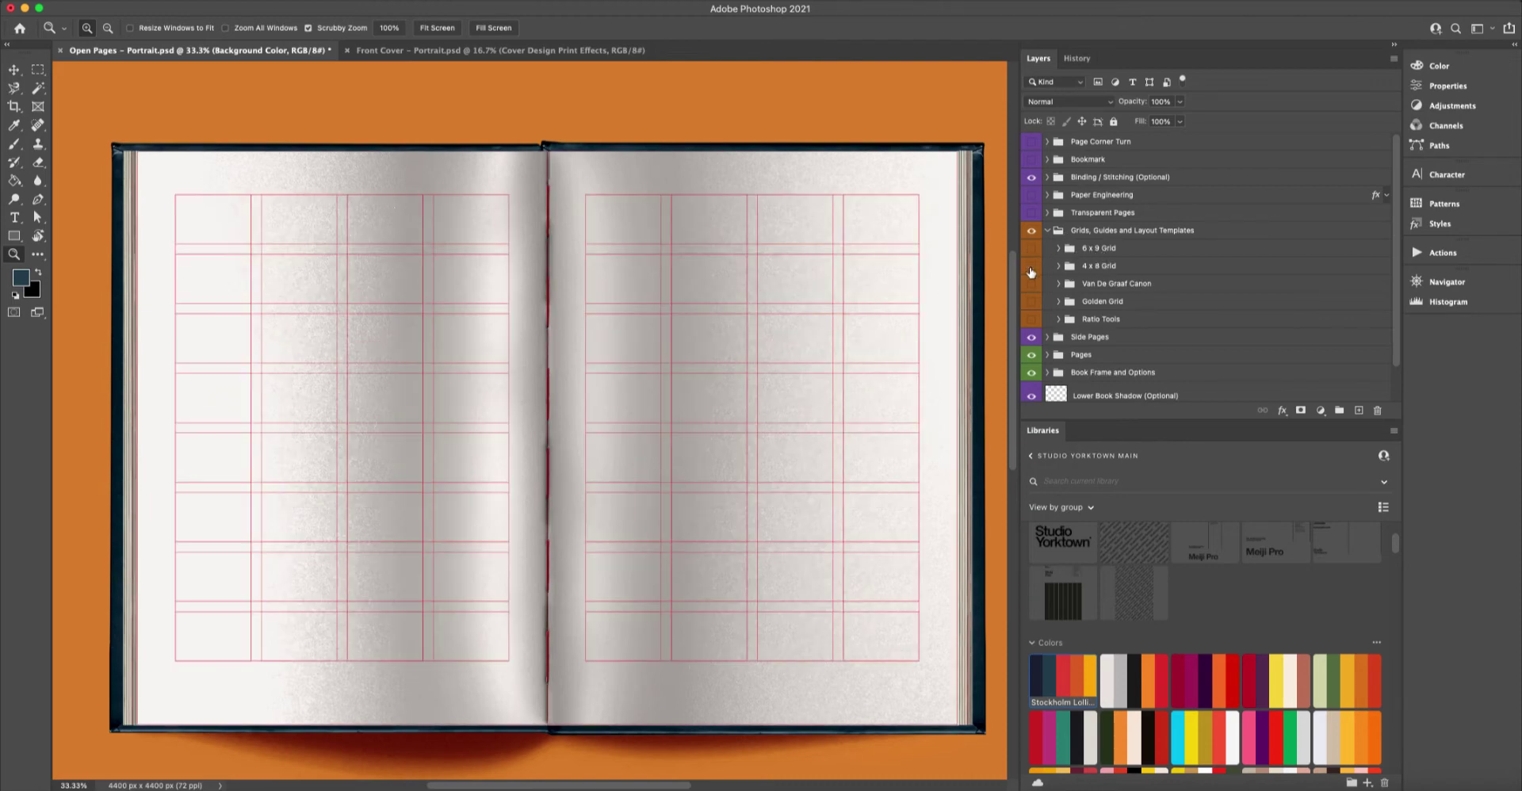
left_click(1030, 267)
left_click(1031, 284)
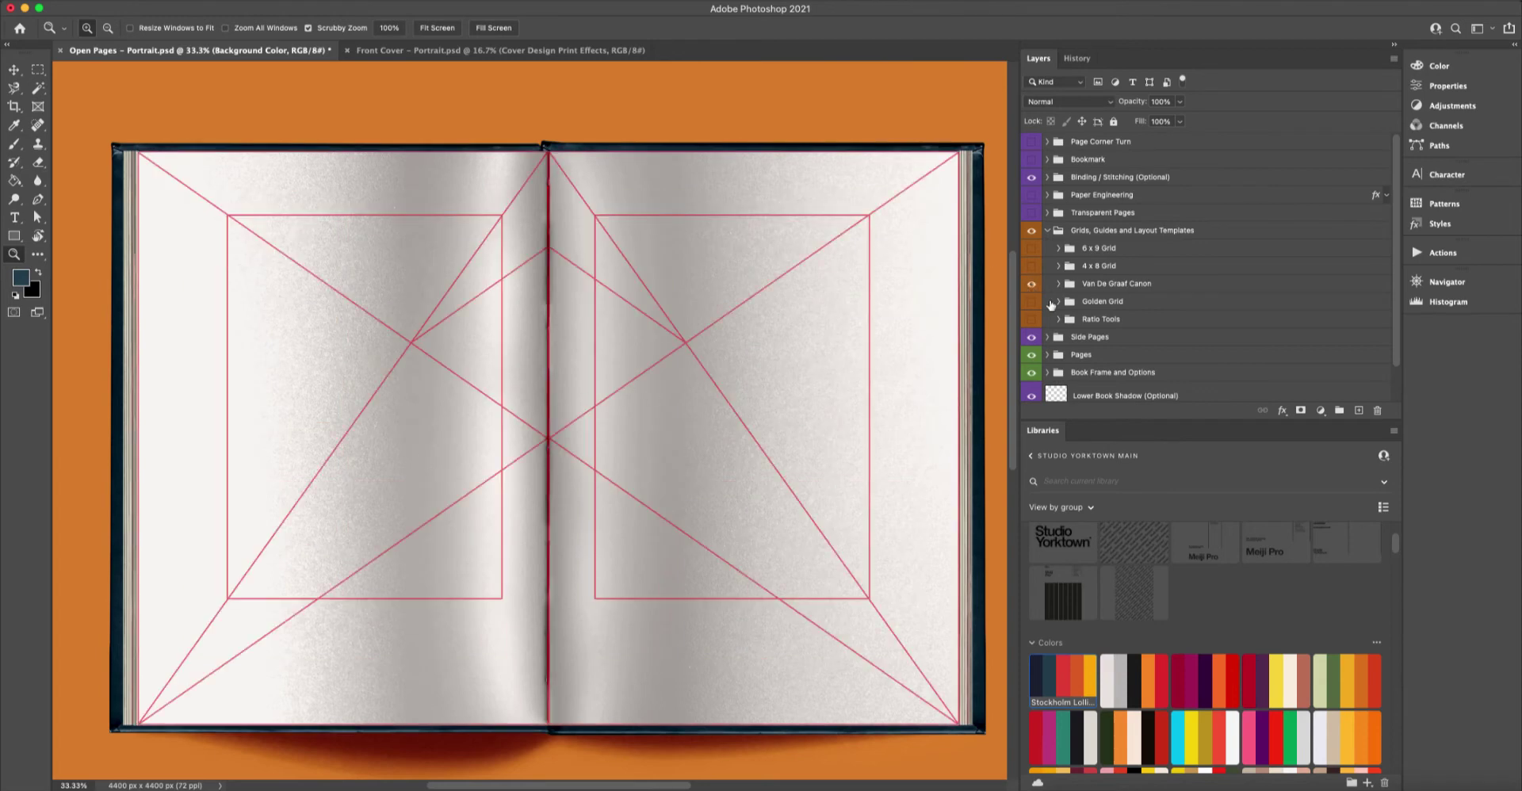
left_click(1031, 287)
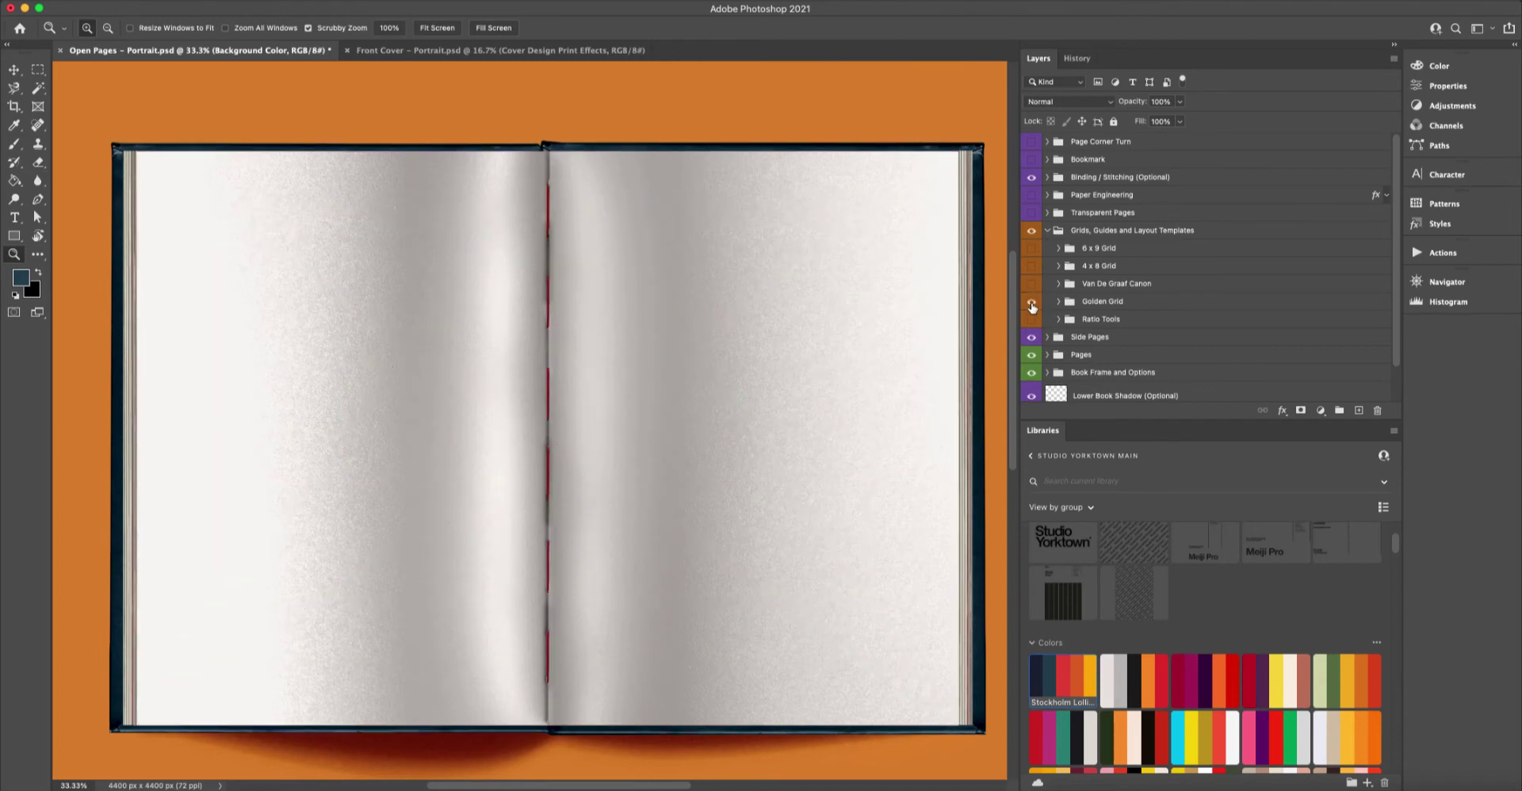
left_click(1031, 302)
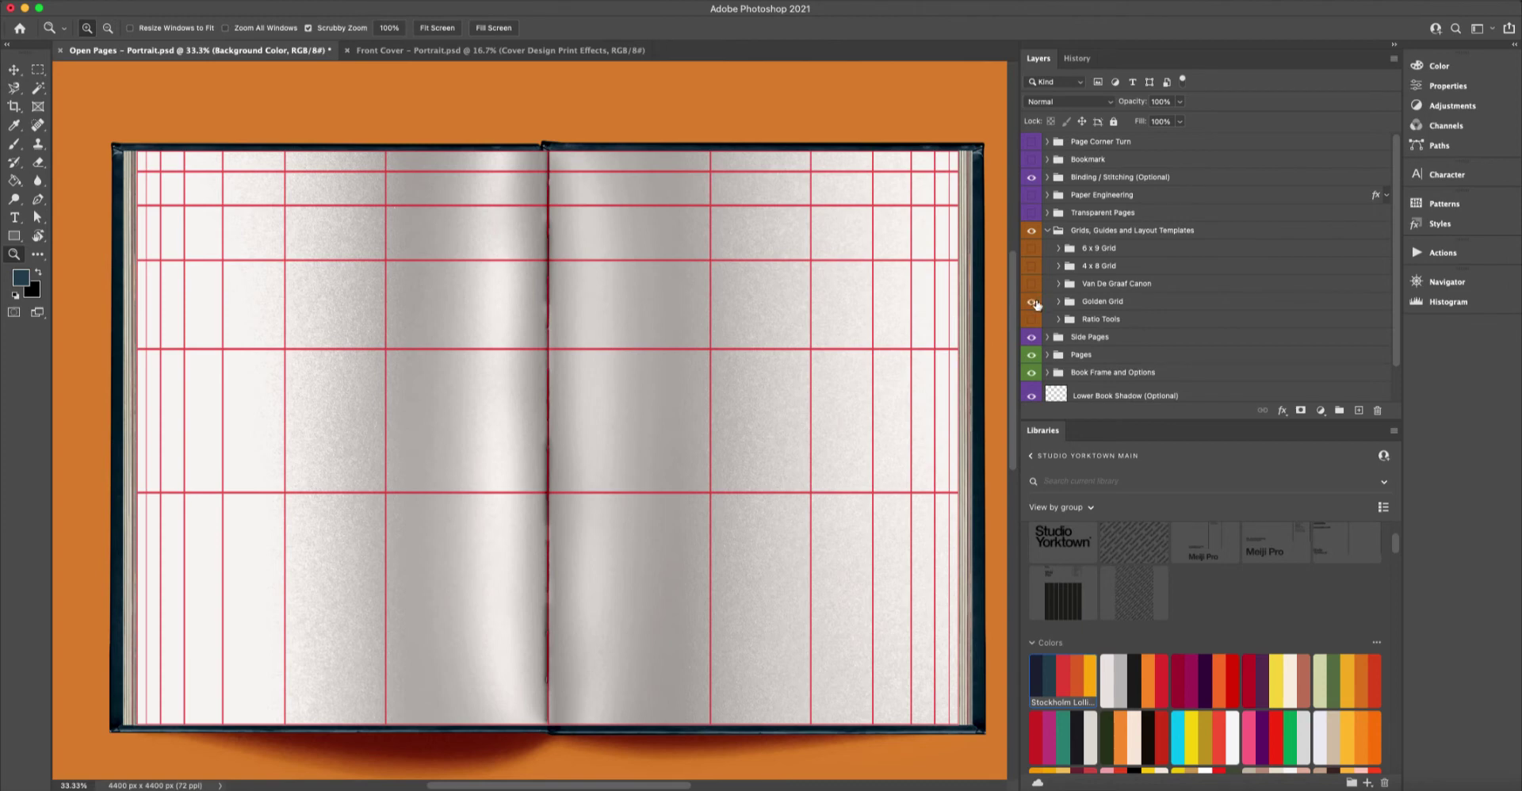
left_click(1031, 319)
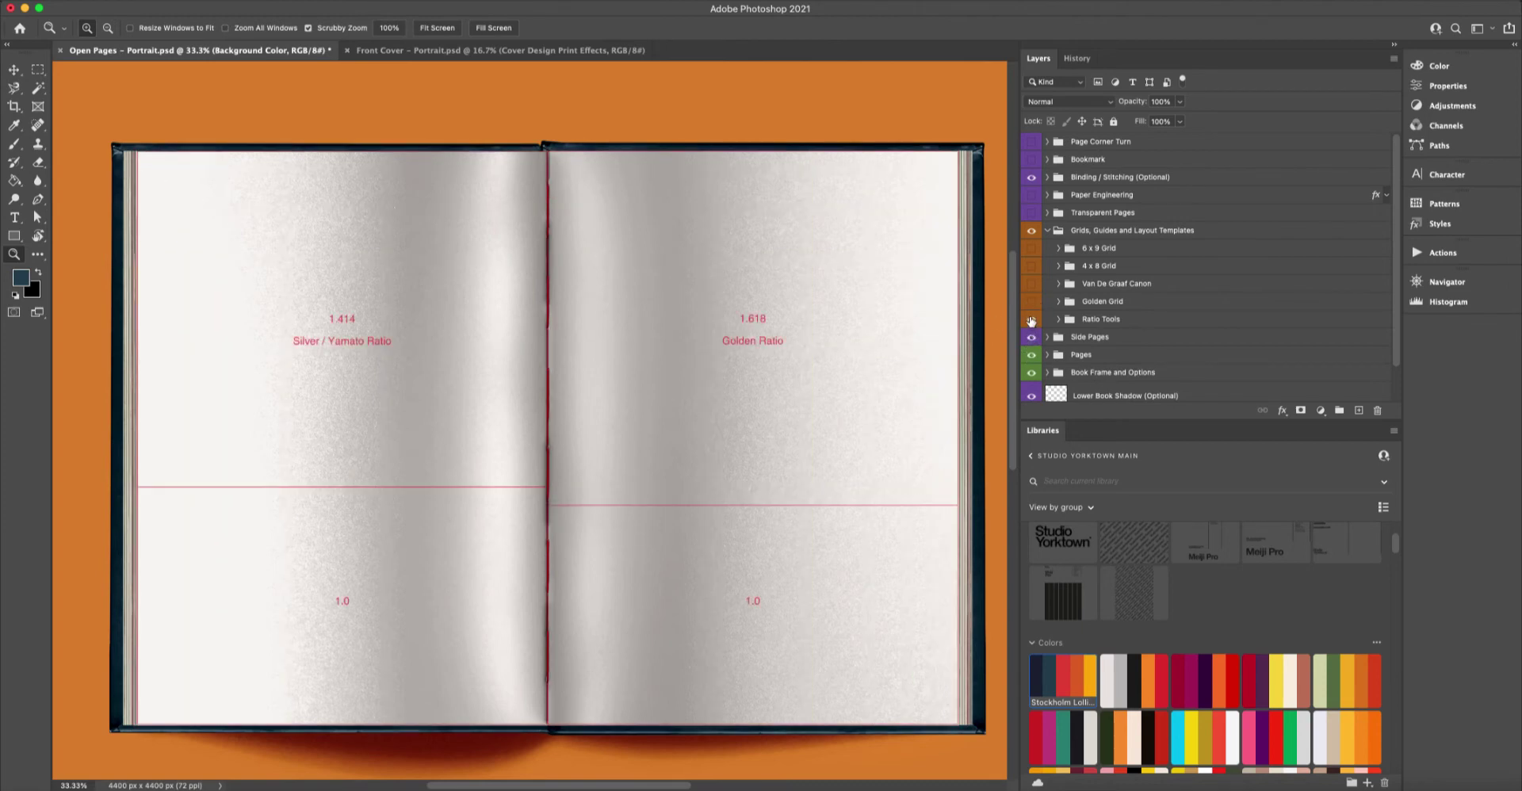
Cycle back through the Golden Grid, Van De Graaf Canon, 4 x 8 and 6 x 9 overlays, leaving all grids hidden.
left_click(1031, 321)
left_click(1031, 302)
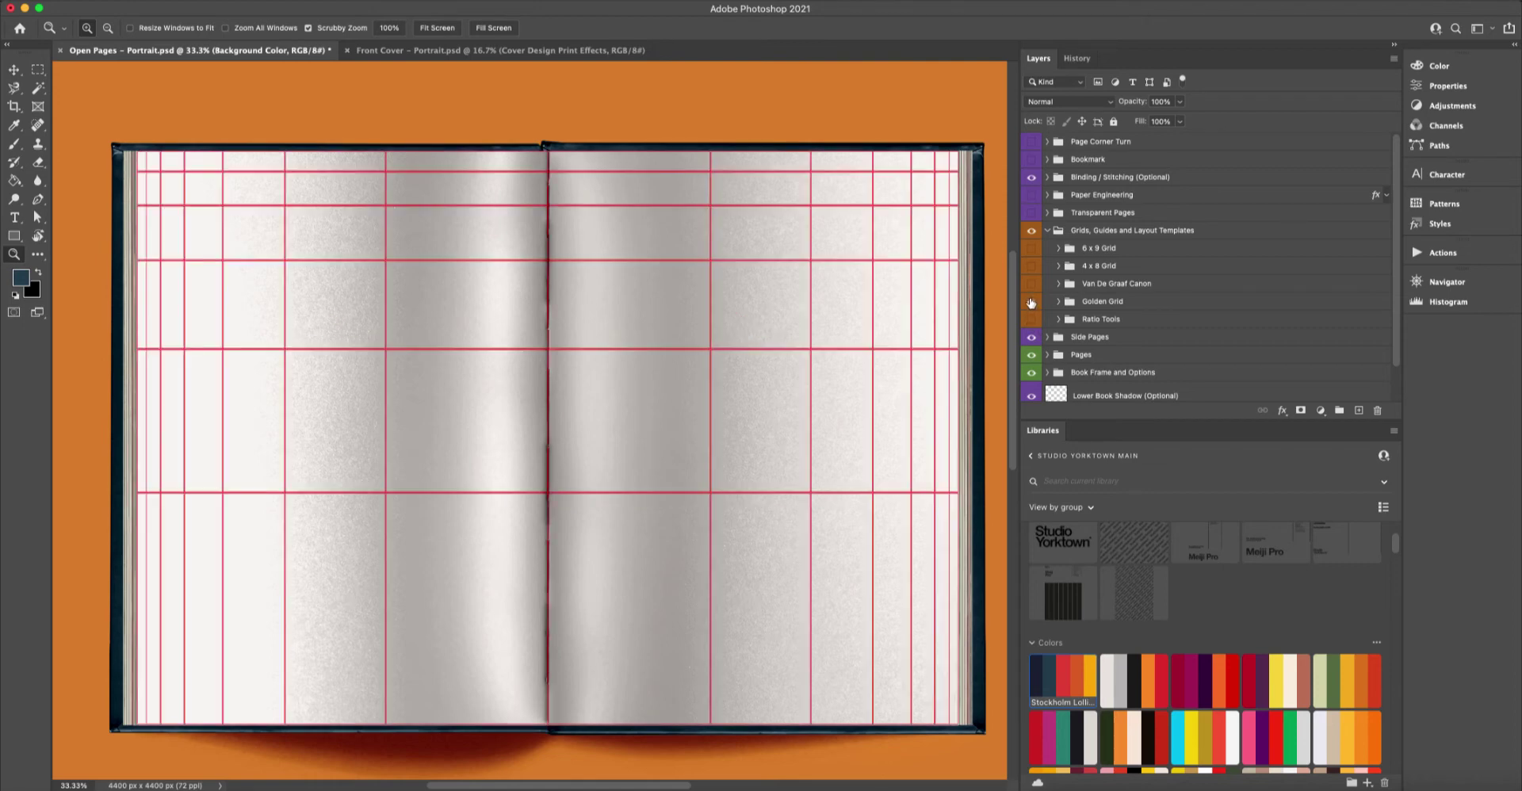
left_click(1032, 302)
left_click(1032, 285)
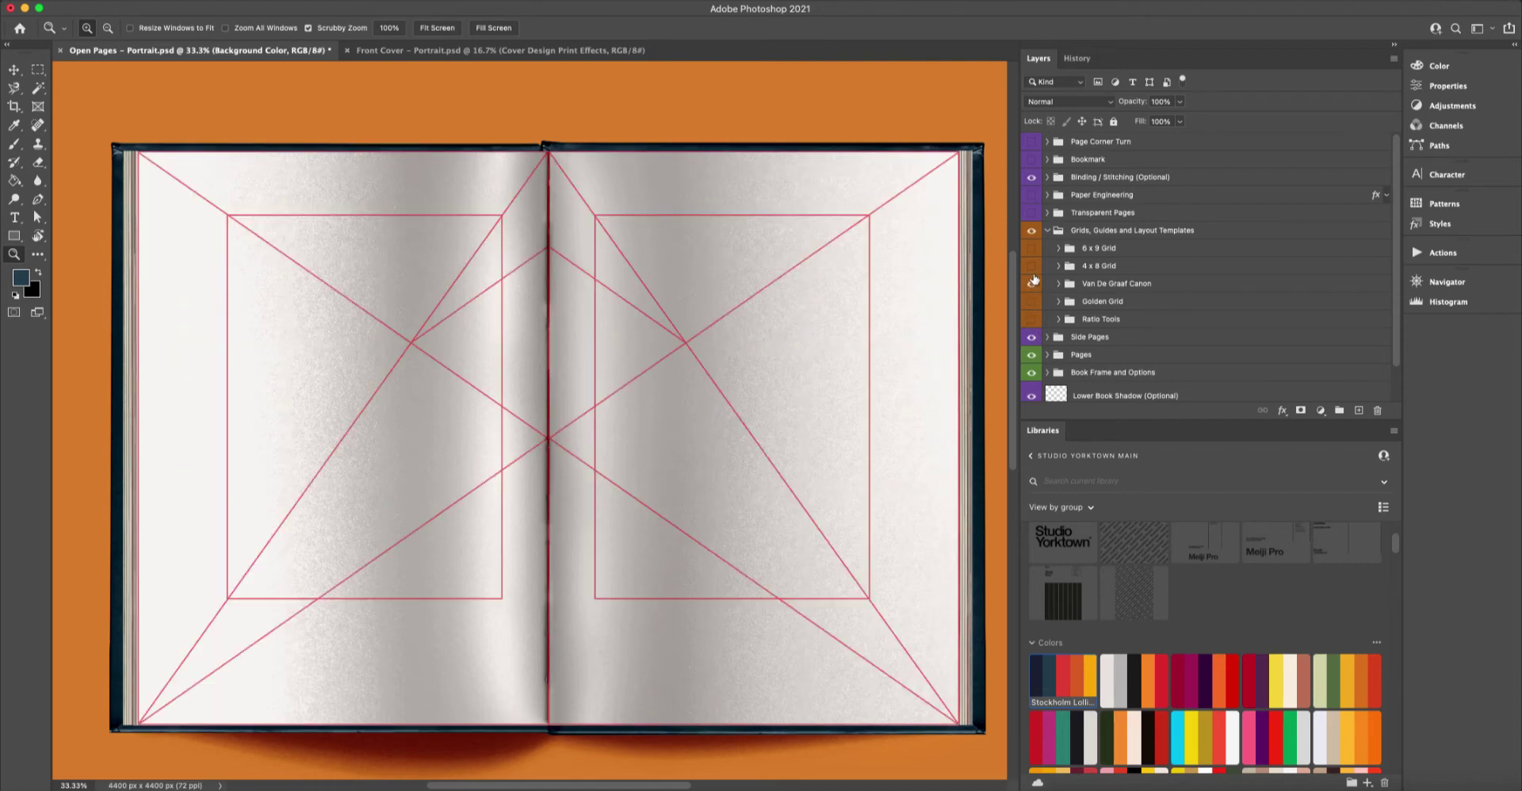
left_click(1032, 267)
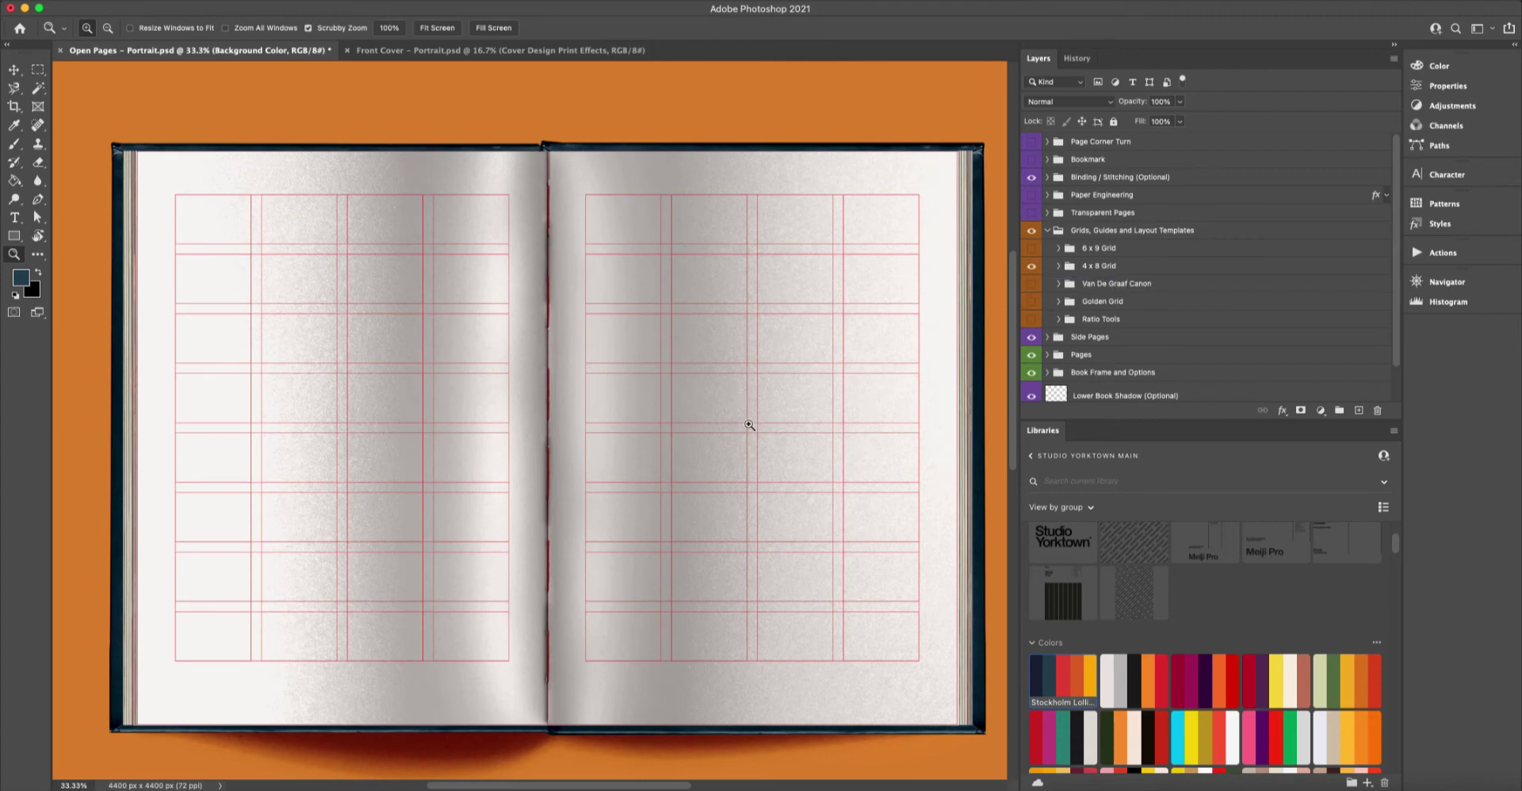
left_click(1032, 250)
left_click(1032, 250)
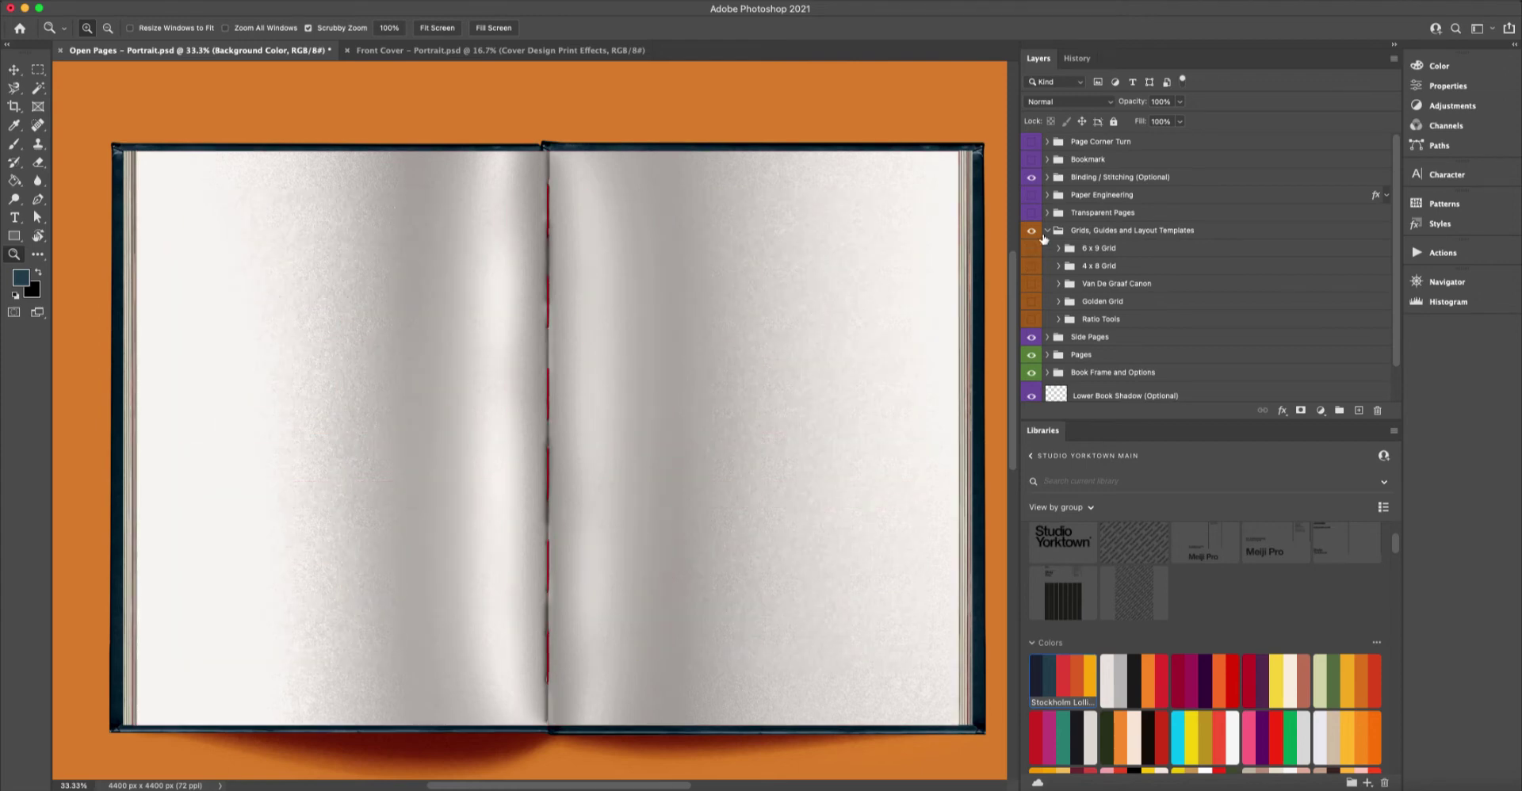
Collapse the Grids, Guides and Layout Templates group and recolor the Background Color layer with the Stockholm library theme's dark slate blue.
left_click(1047, 231)
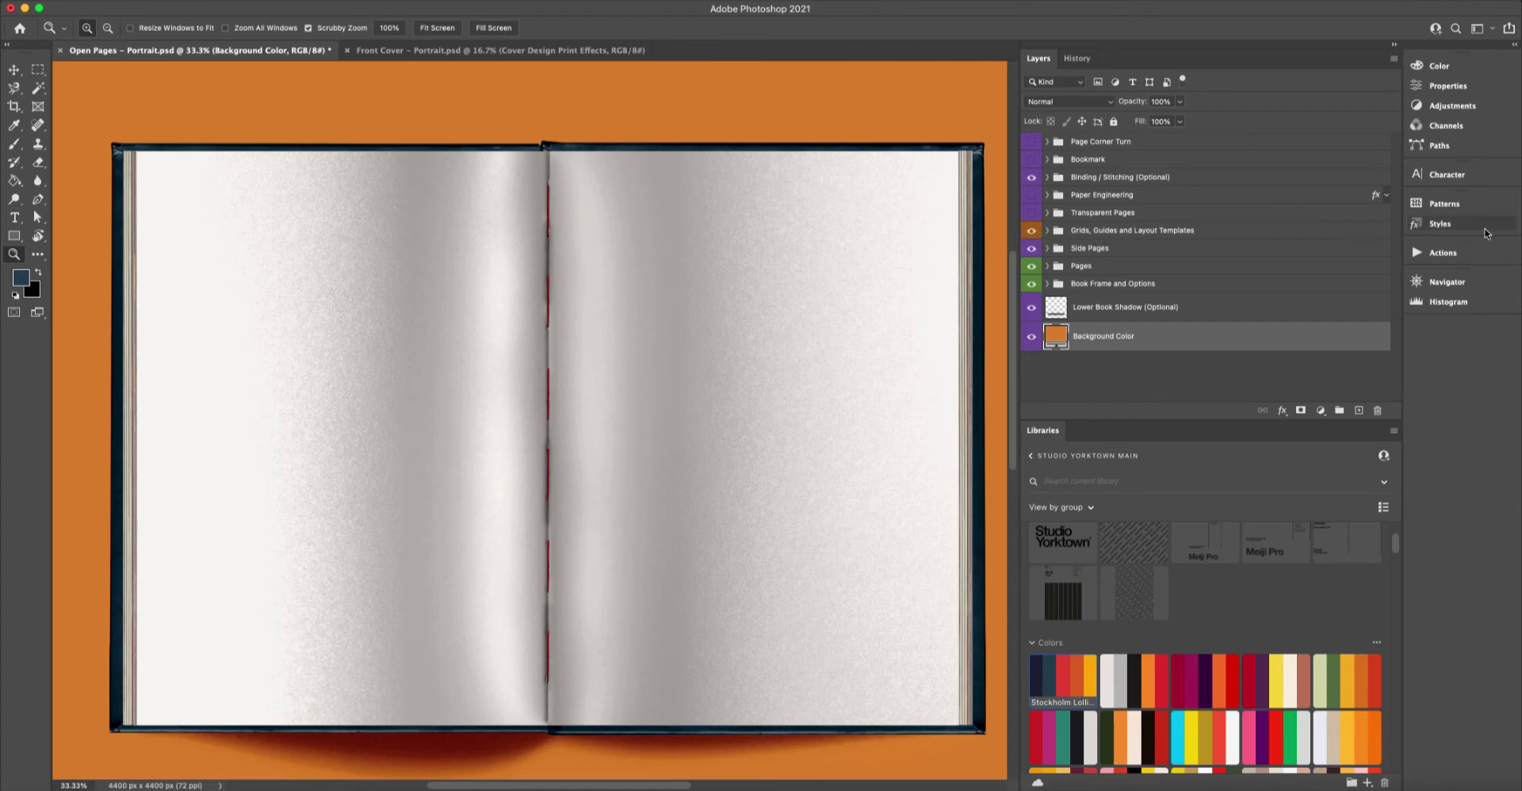
left_click(1047, 672)
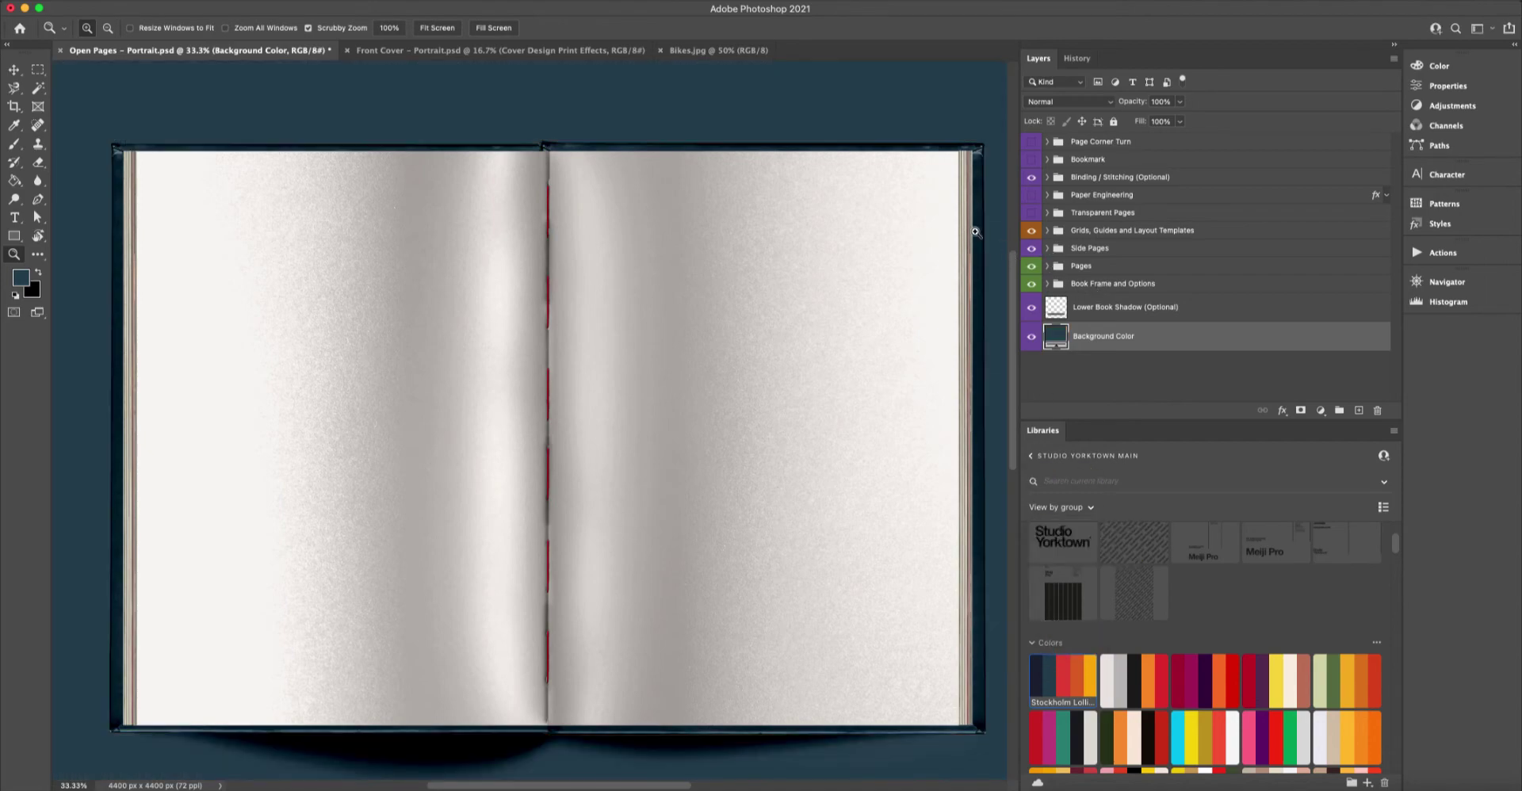
Expand the Side Pages group and open the contents of the Right Side Pages smart object.
left_click_drag(975, 228, 729, 136)
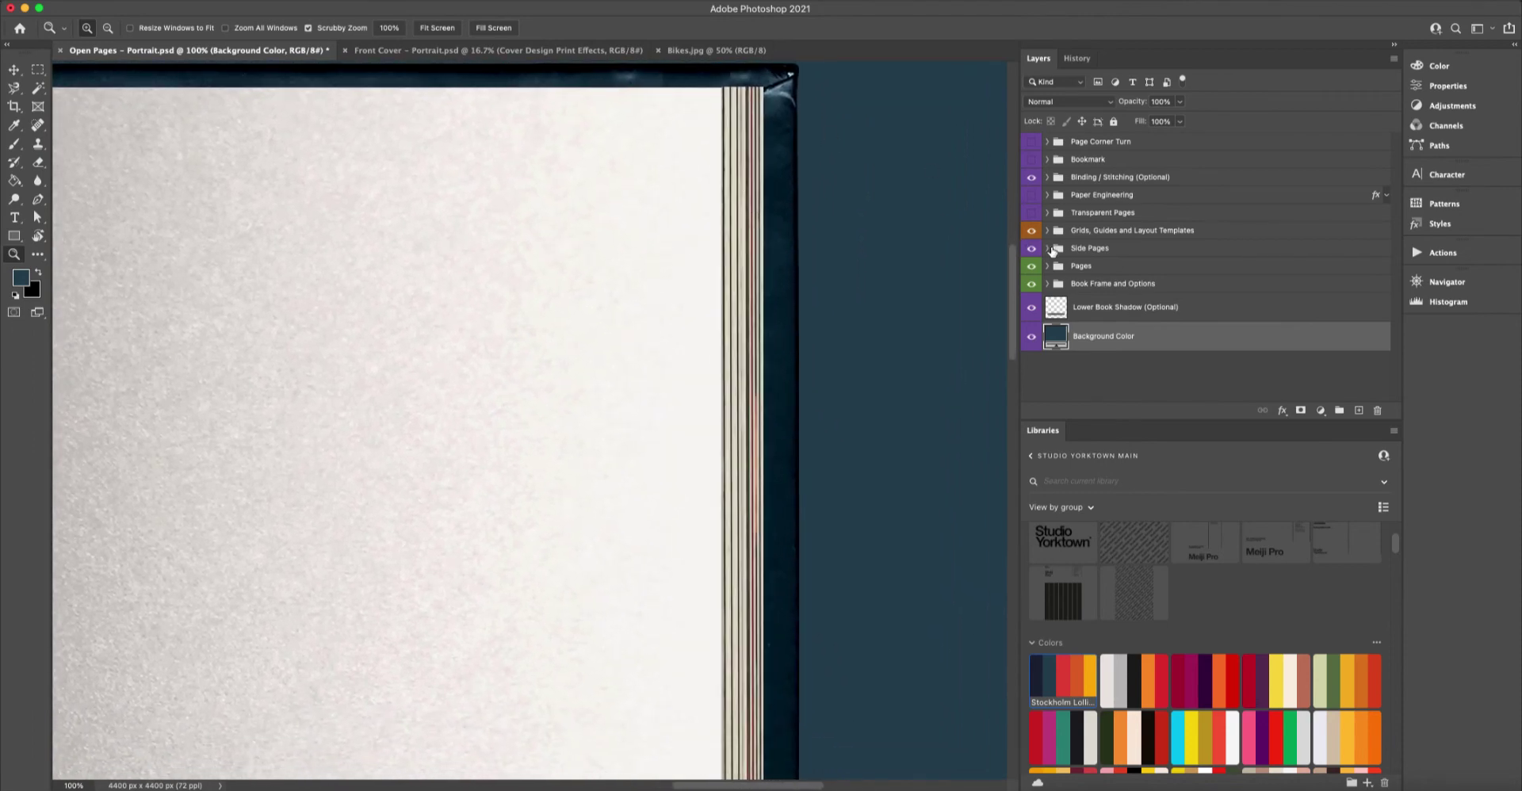
left_click(1052, 251)
left_click(1049, 251)
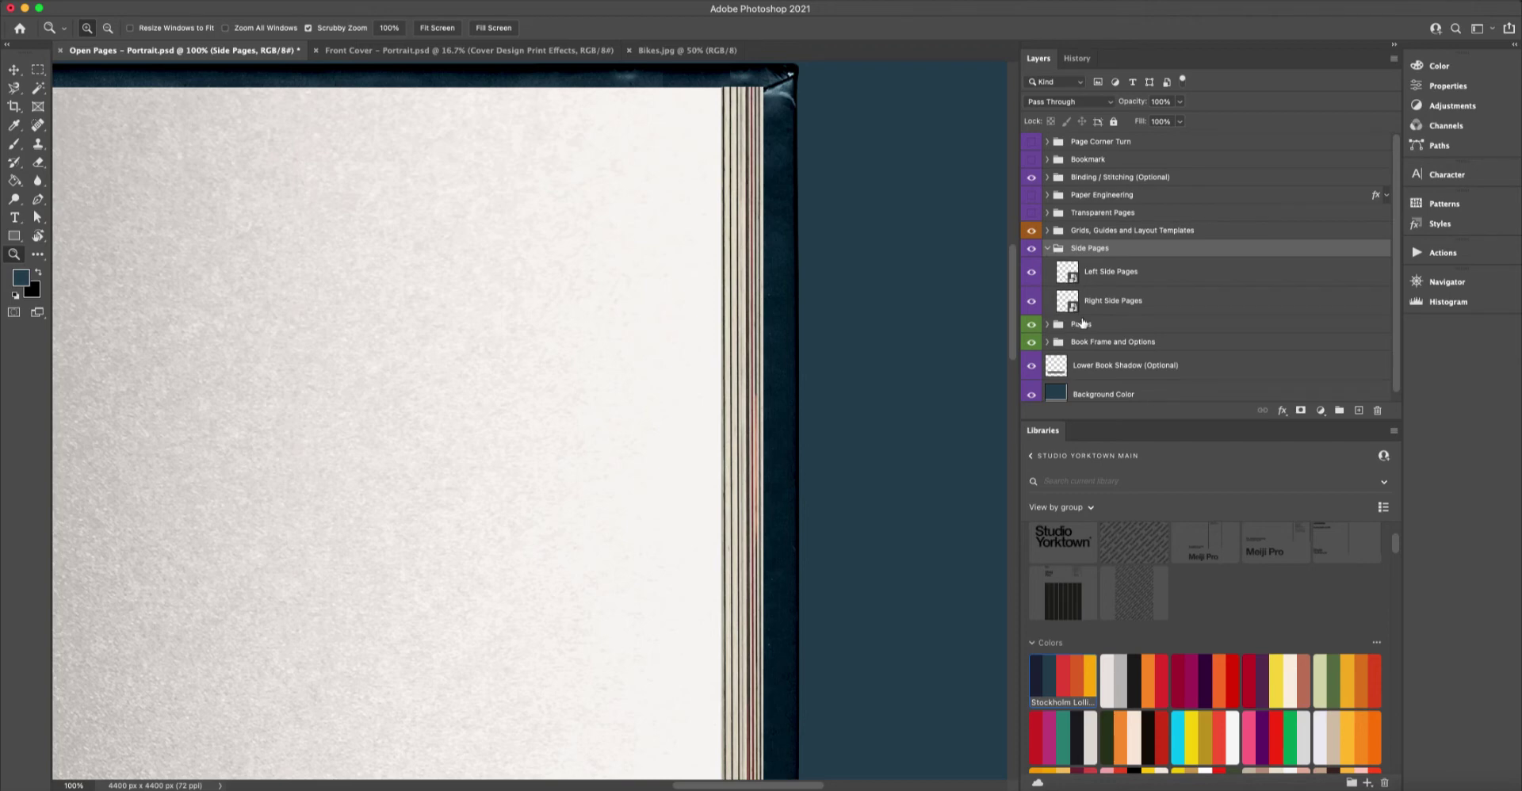
left_click_drag(924, 222, 819, 309)
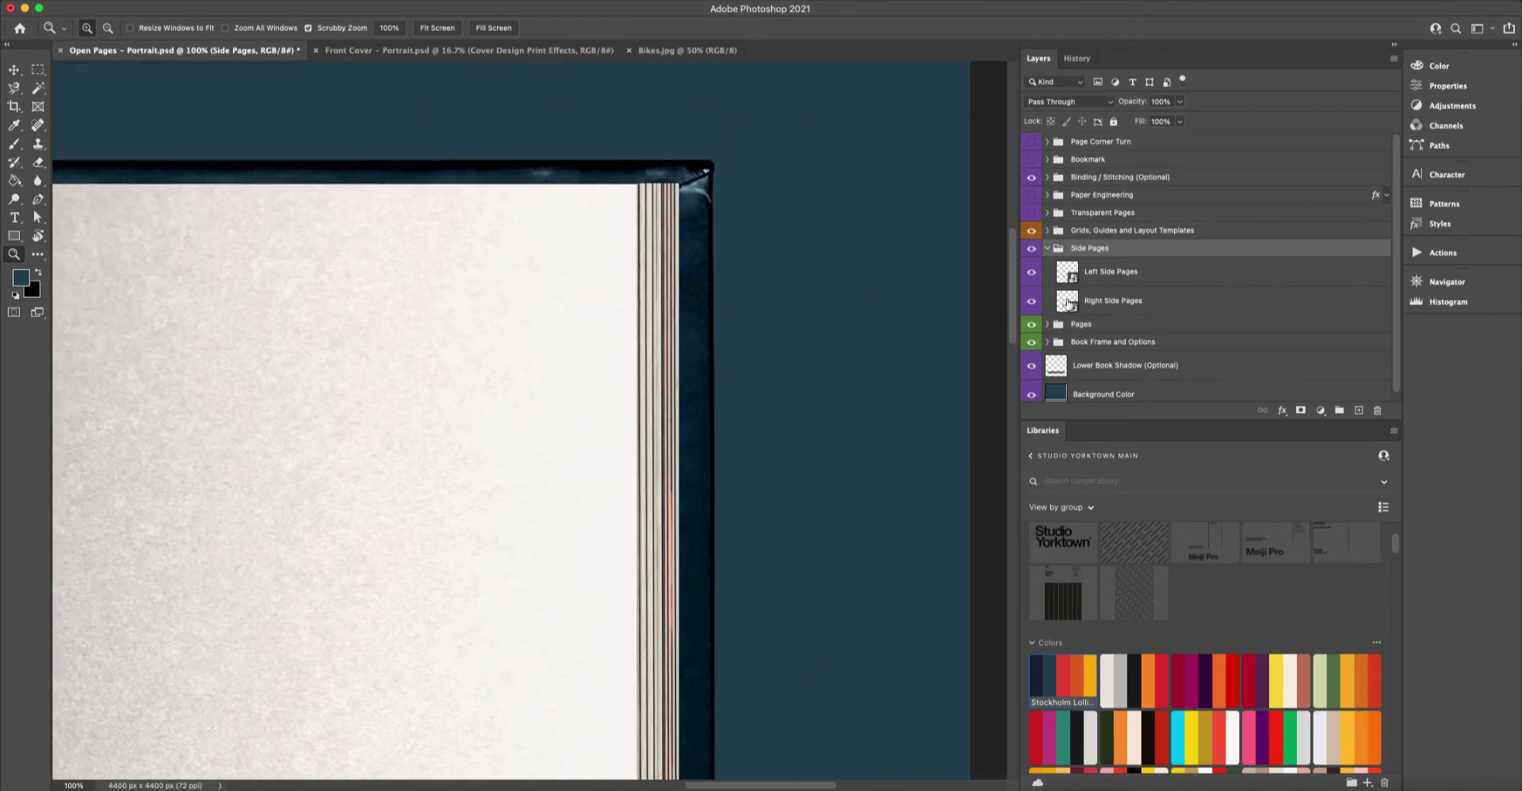
double_click(1067, 301)
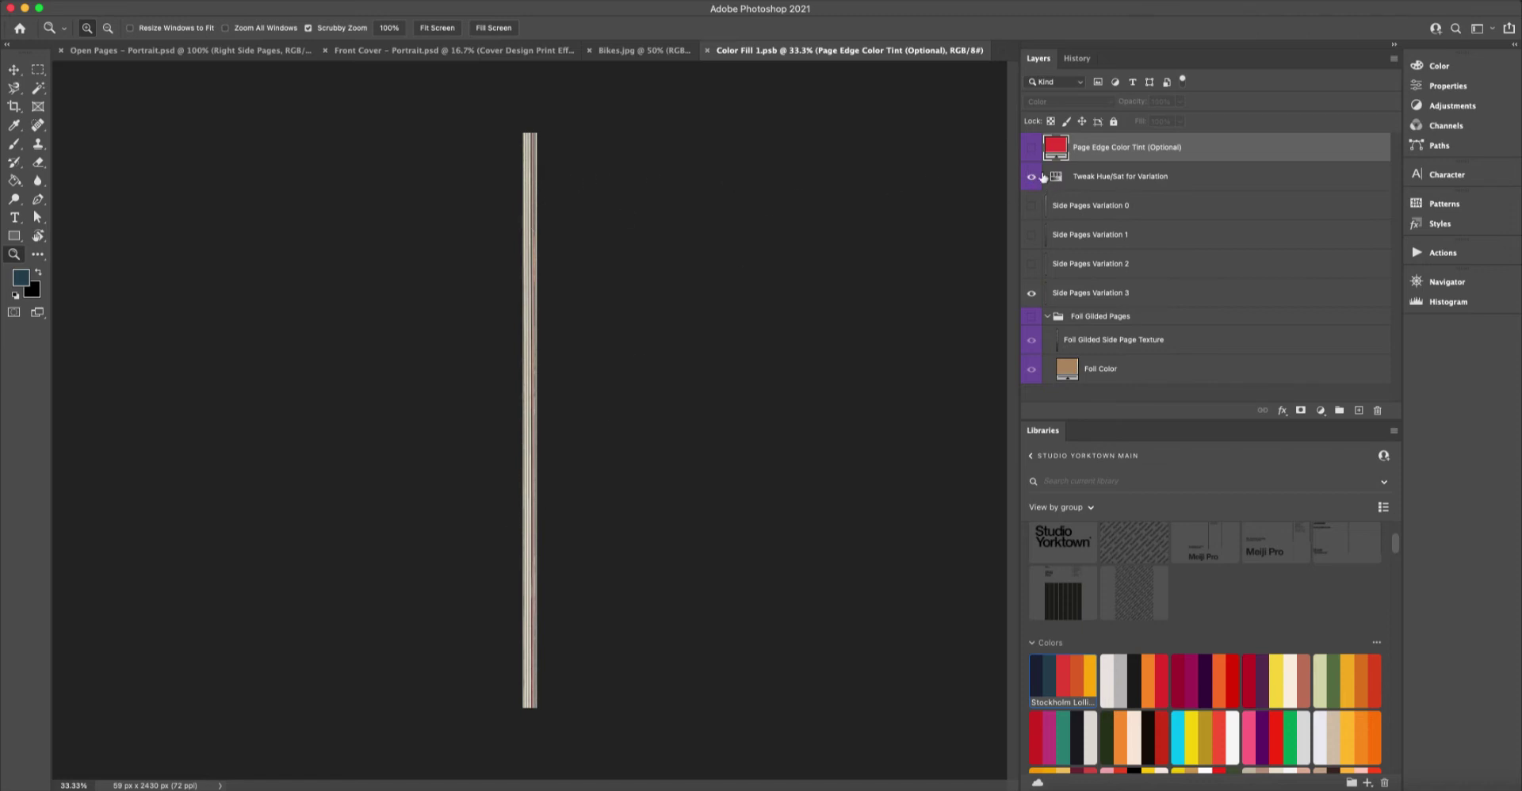
Preview Side Pages Variations 3, 2, 1 and 0 one at a time on the page-edge strip.
left_click(1029, 295)
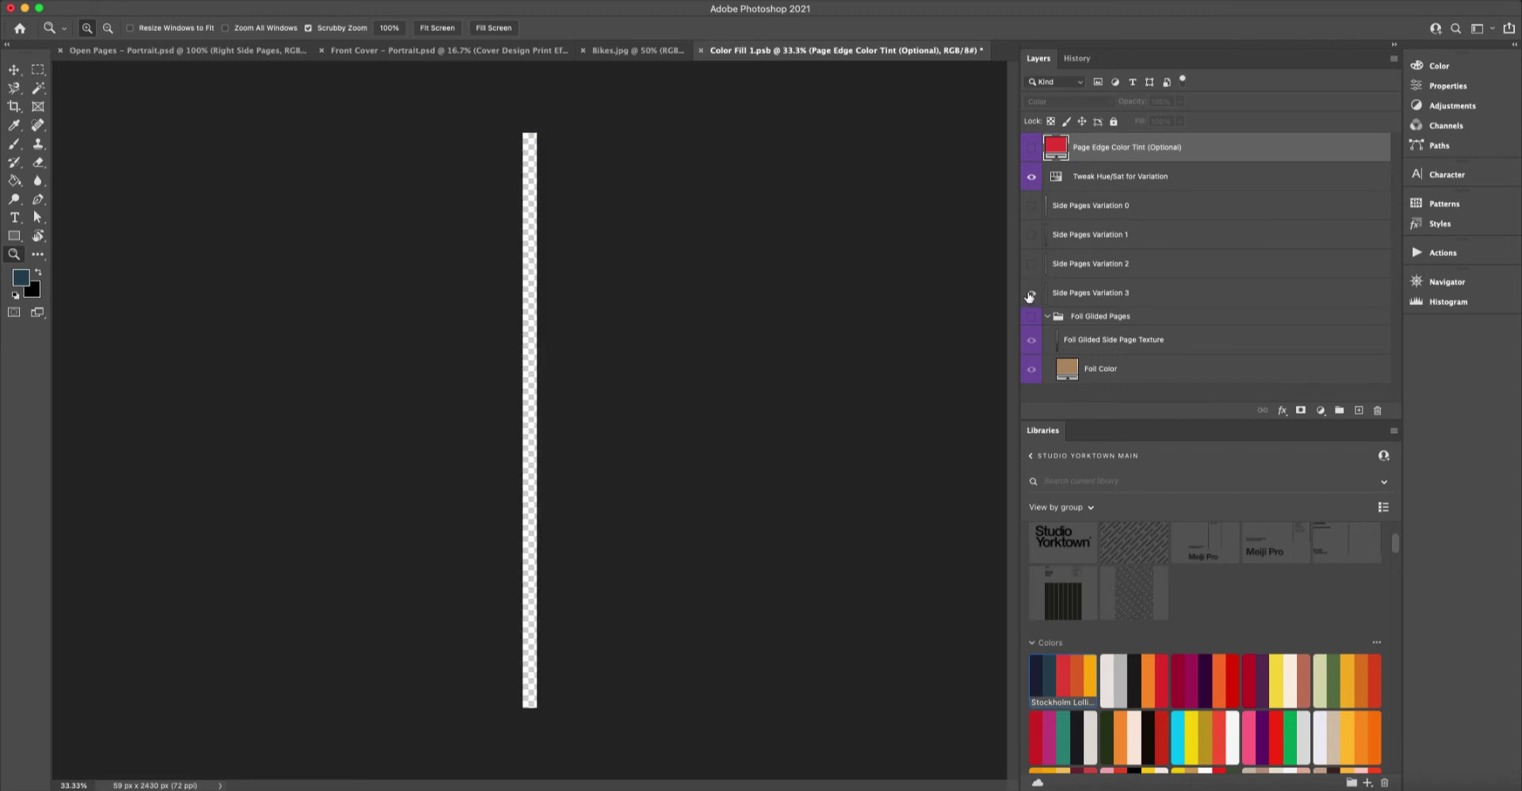
left_click(1029, 295)
left_click_drag(520, 228, 901, 217)
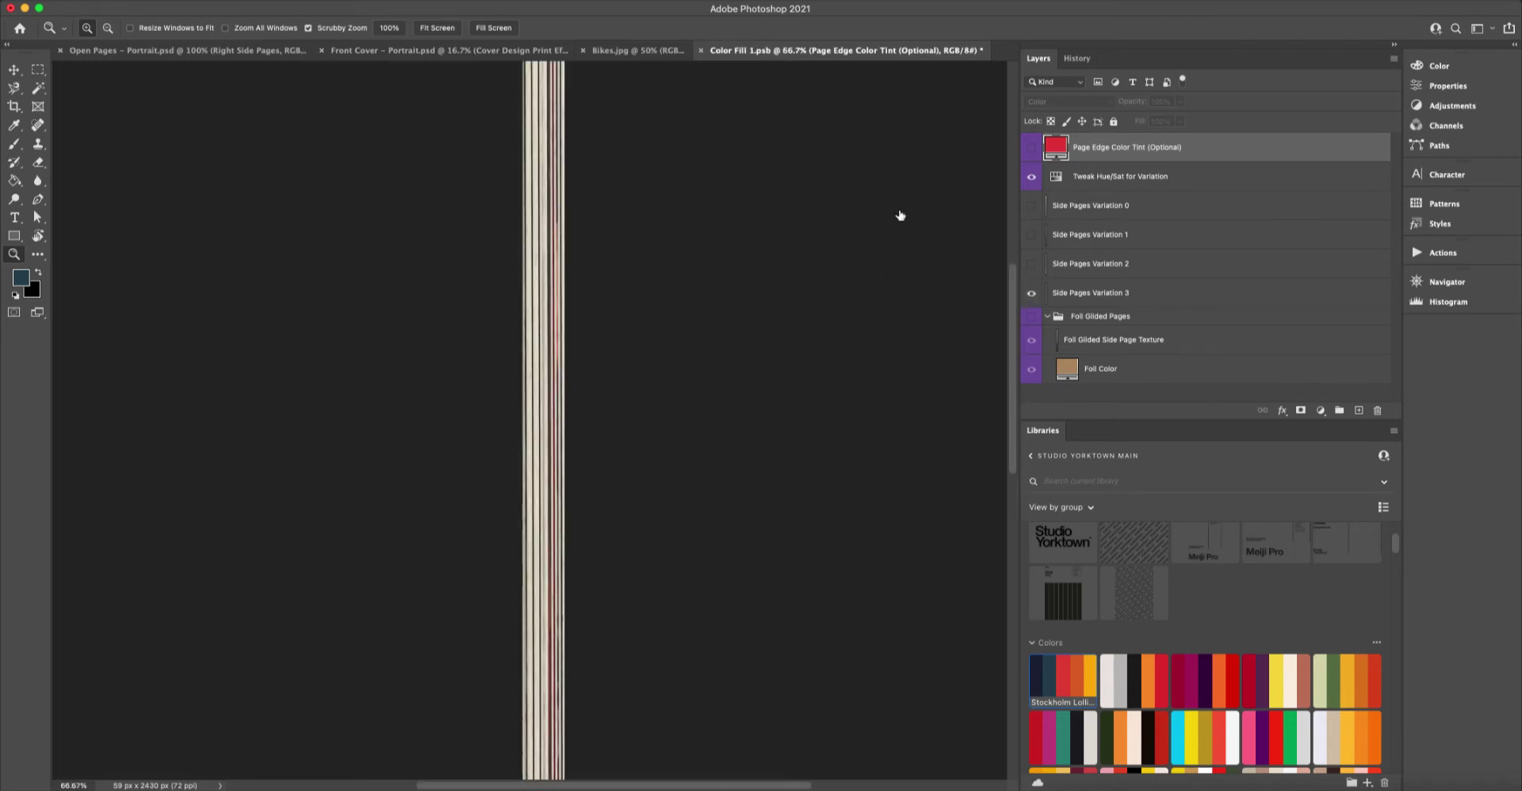
left_click(1032, 293)
left_click(1030, 264)
left_click(1029, 265)
left_click(1030, 236)
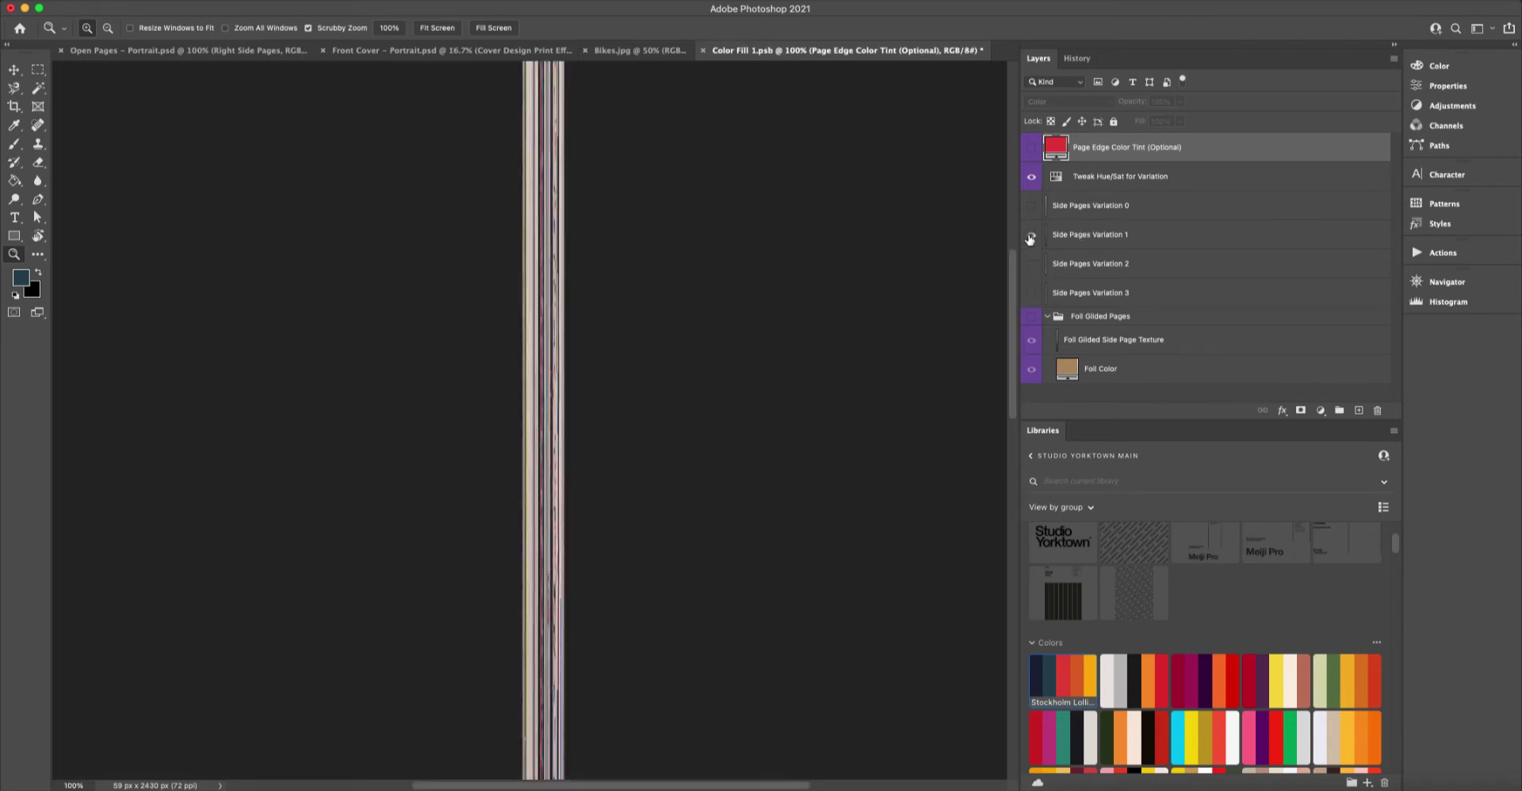
left_click(1032, 235)
left_click(1030, 206)
left_click(1030, 205)
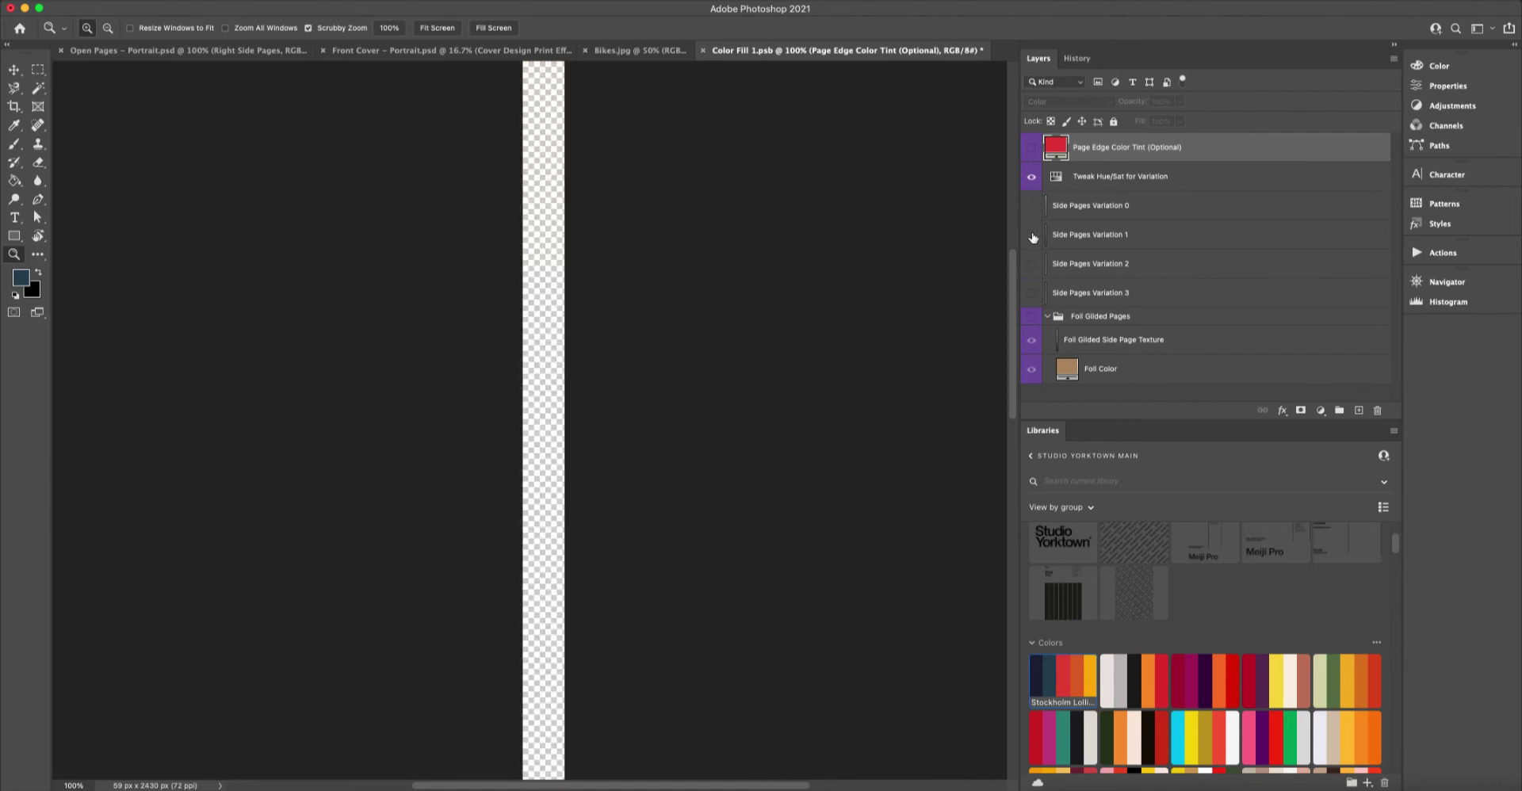
Compare Side Pages Variations 0, 1 and 2 again by showing each one alone.
left_click(1032, 235)
left_click(1031, 234)
left_click(1030, 205)
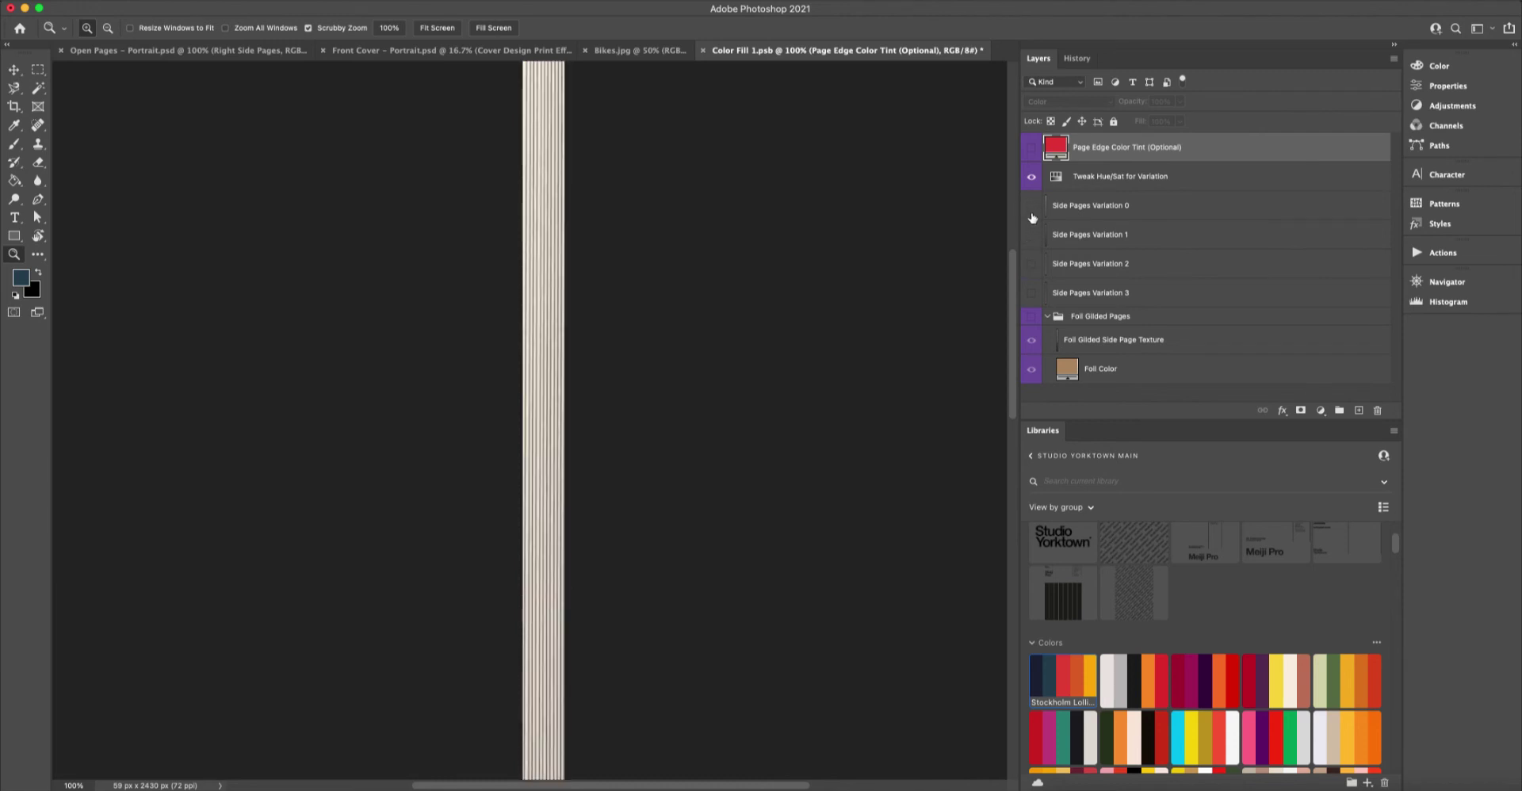
left_click(1031, 207)
left_click(1031, 235)
left_click(1031, 235)
left_click(1031, 264)
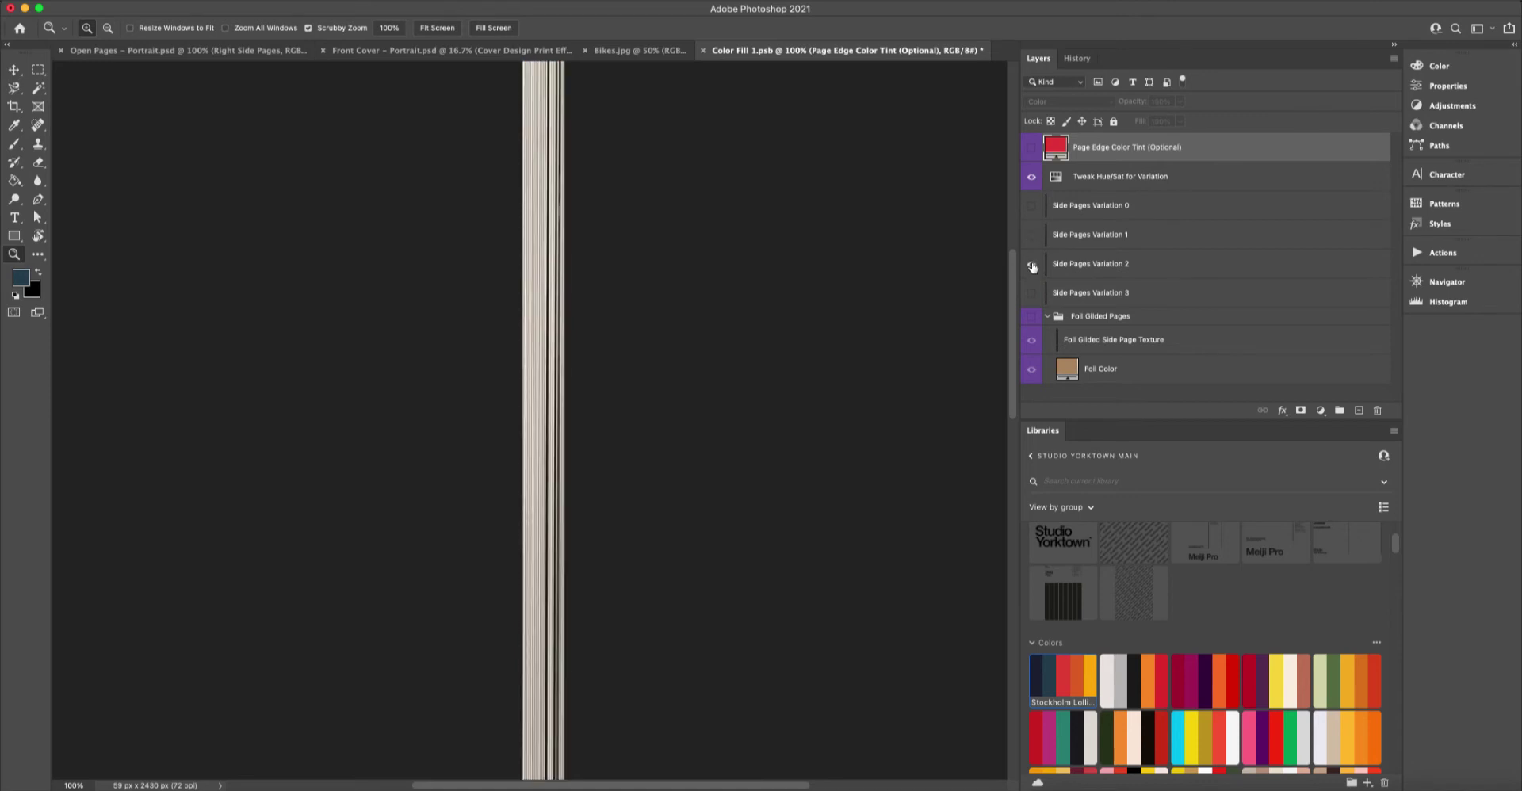
left_click(1031, 263)
left_click(1031, 241)
left_click(1032, 241)
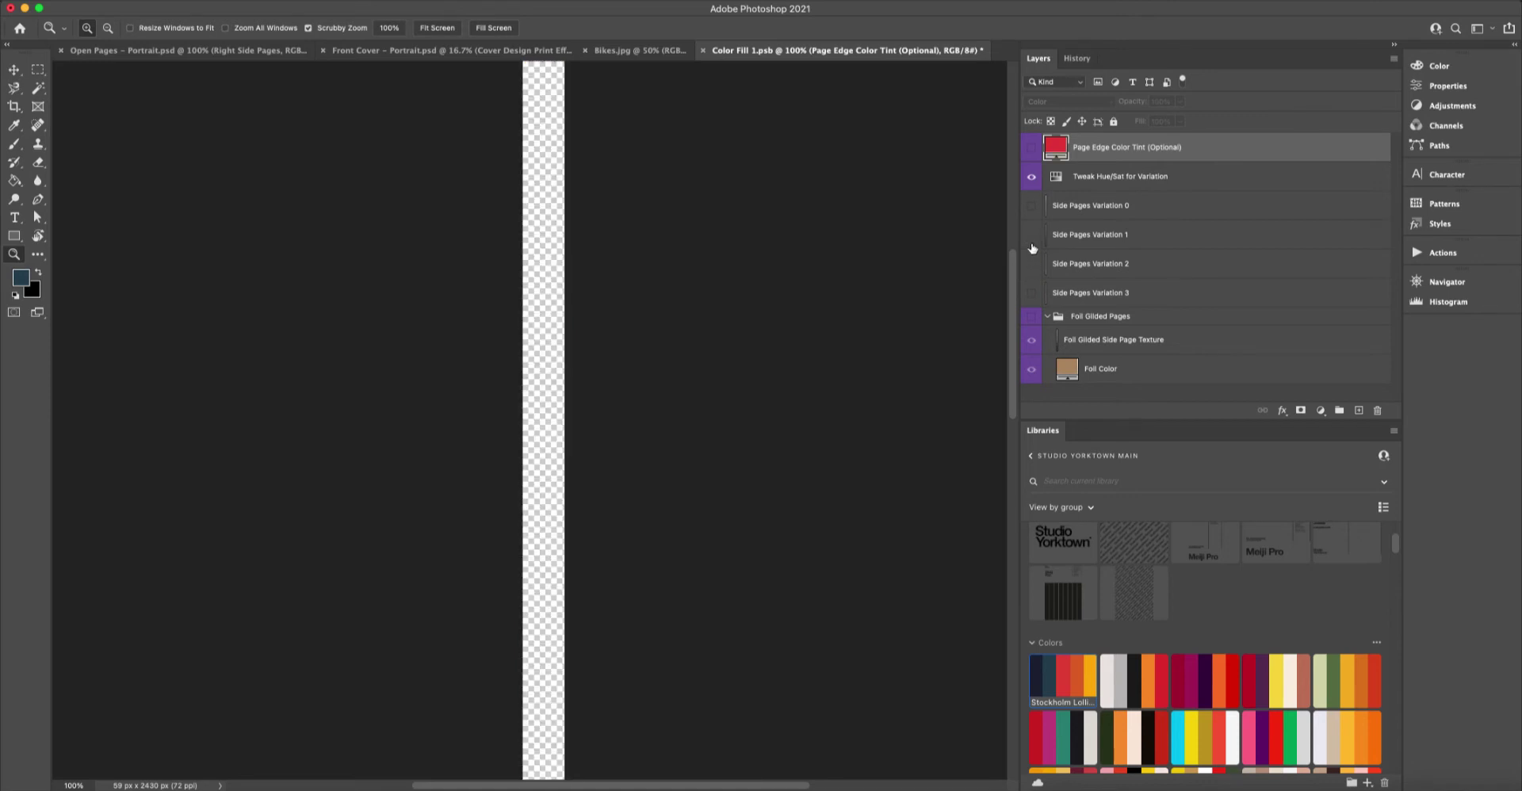
left_click(1031, 266)
left_click(1031, 266)
Show Side Pages Variation 1, and save and close the smart object to apply it to the book.
left_click(1031, 236)
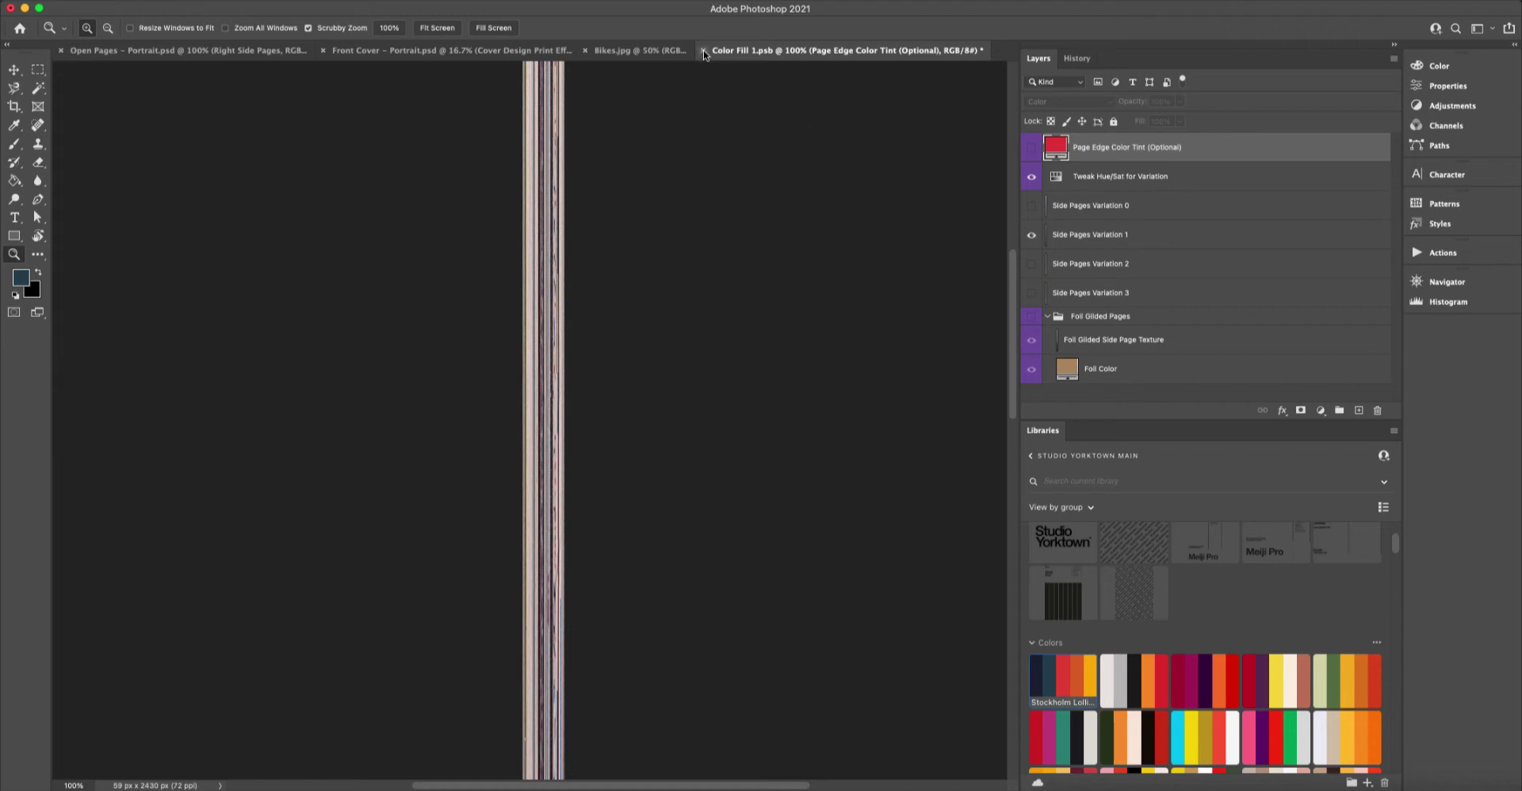
left_click(703, 51)
left_click(1410, 279)
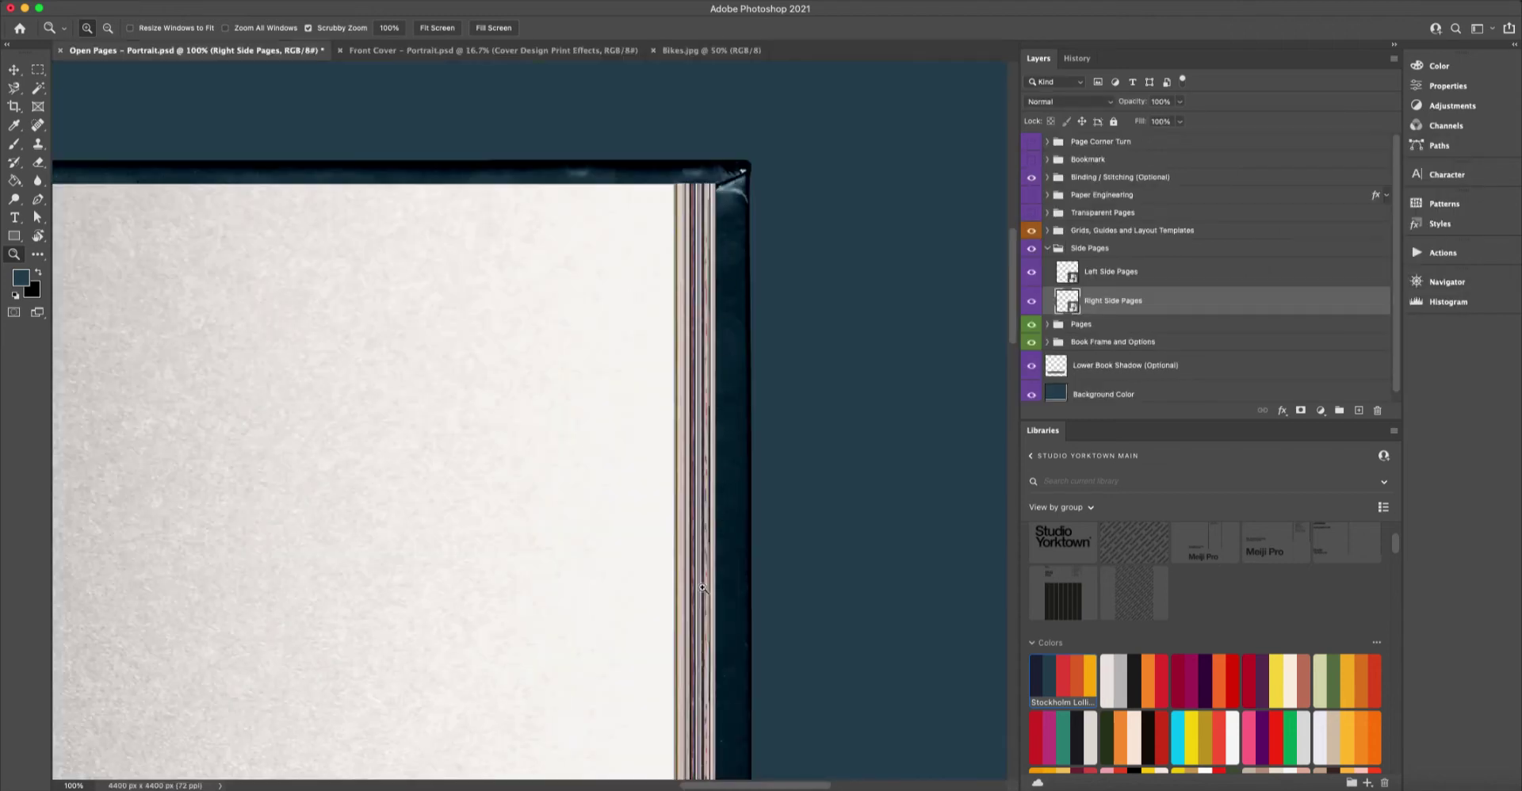
Switch the Right Side Pages smart object to Side Pages Variation 2 only, and save and close it.
double_click(1066, 301)
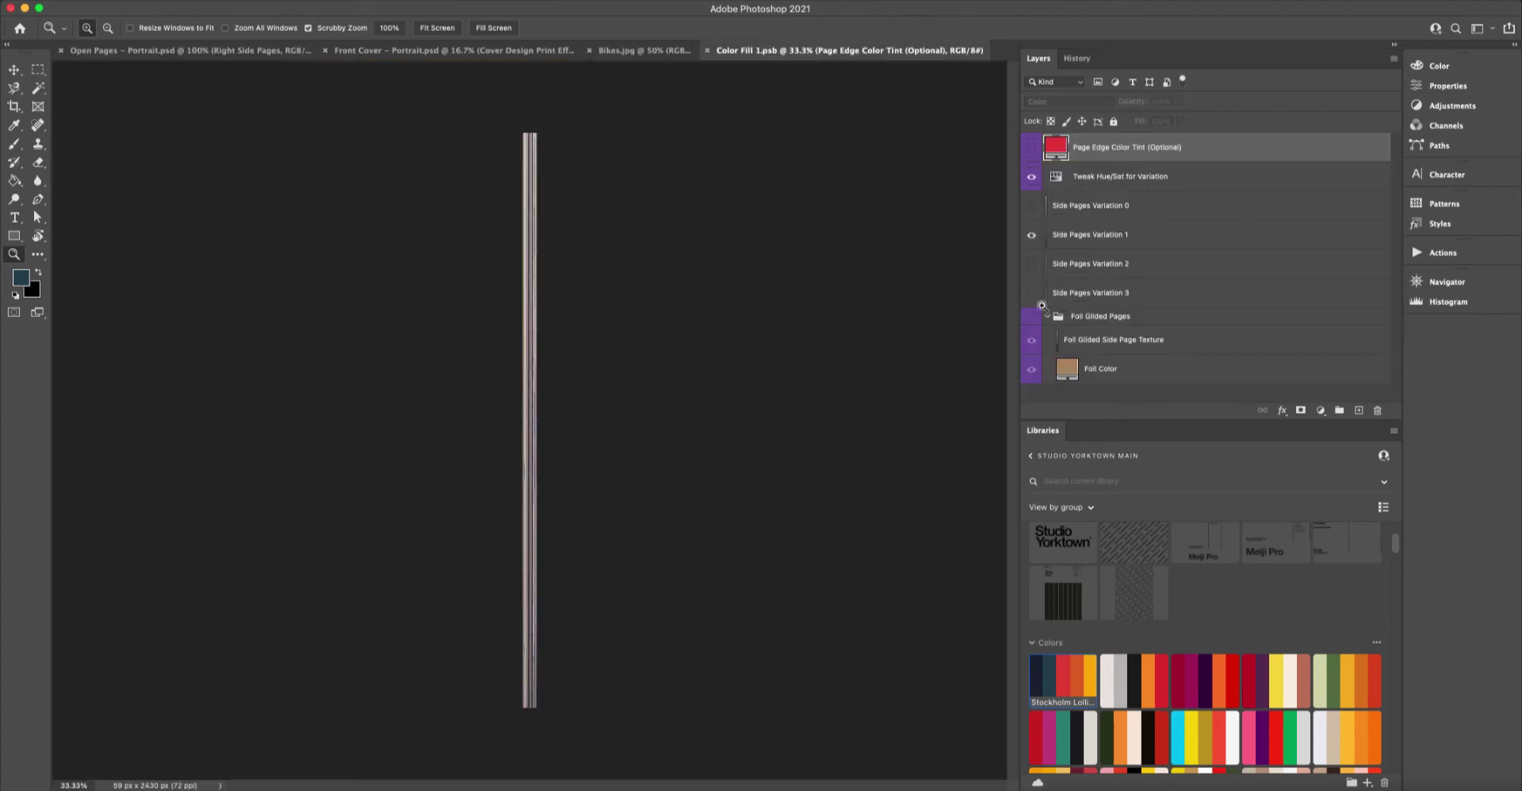
left_click(1031, 236)
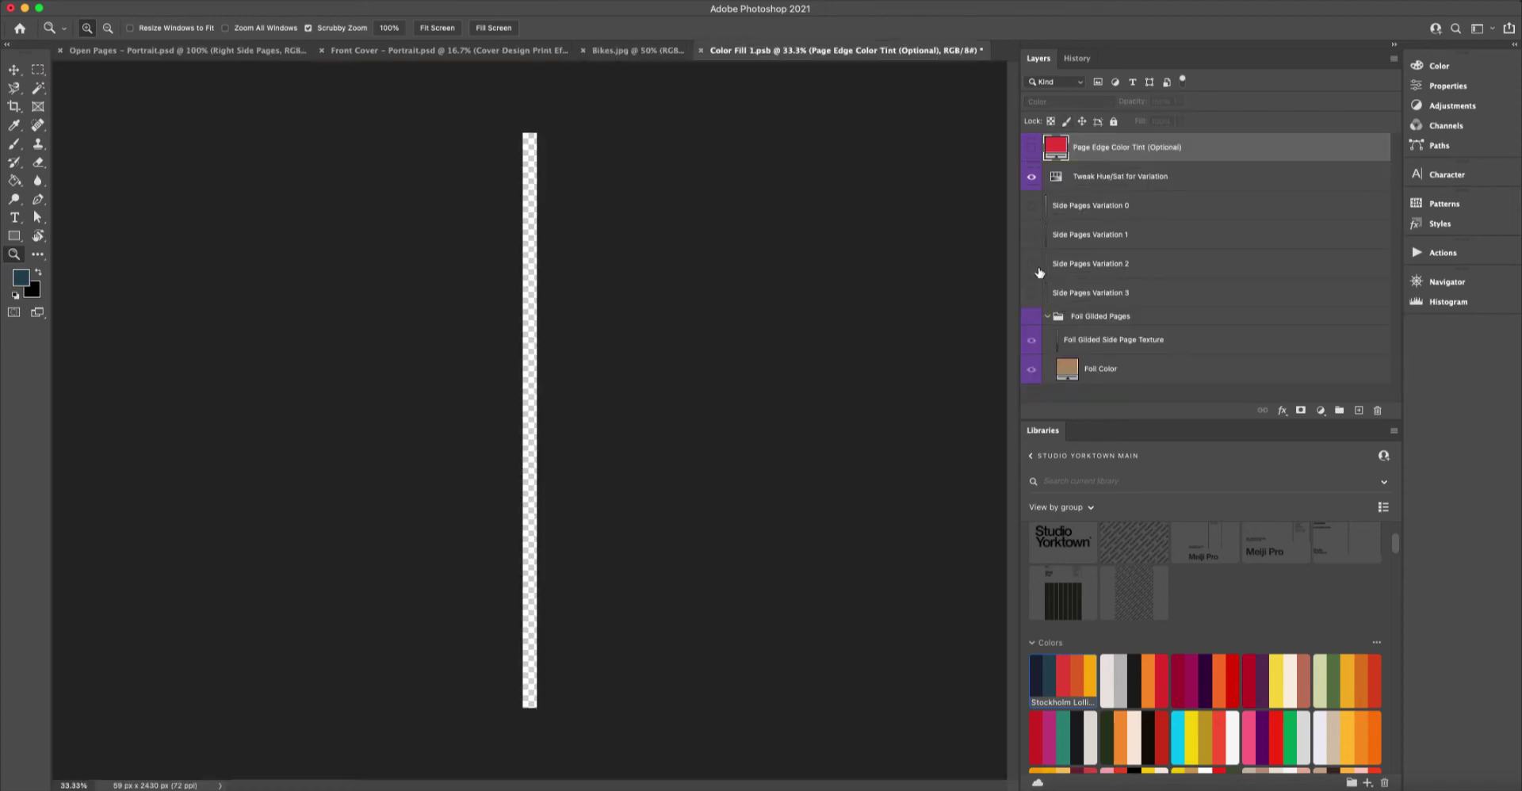
left_click(1031, 294)
left_click(1031, 293)
left_click(1031, 264)
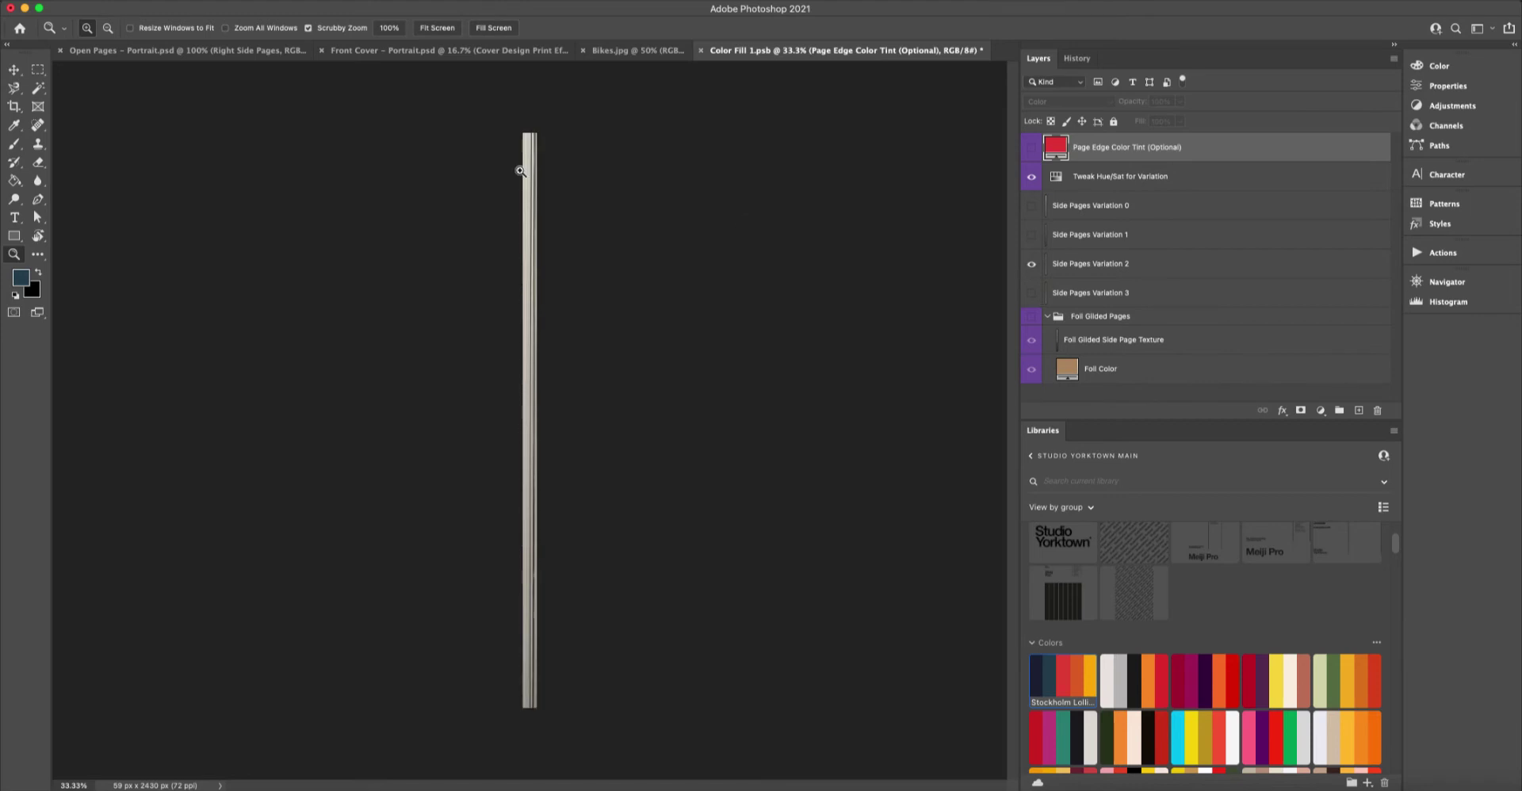
left_click(556, 150)
left_click_drag(557, 150, 698, 176)
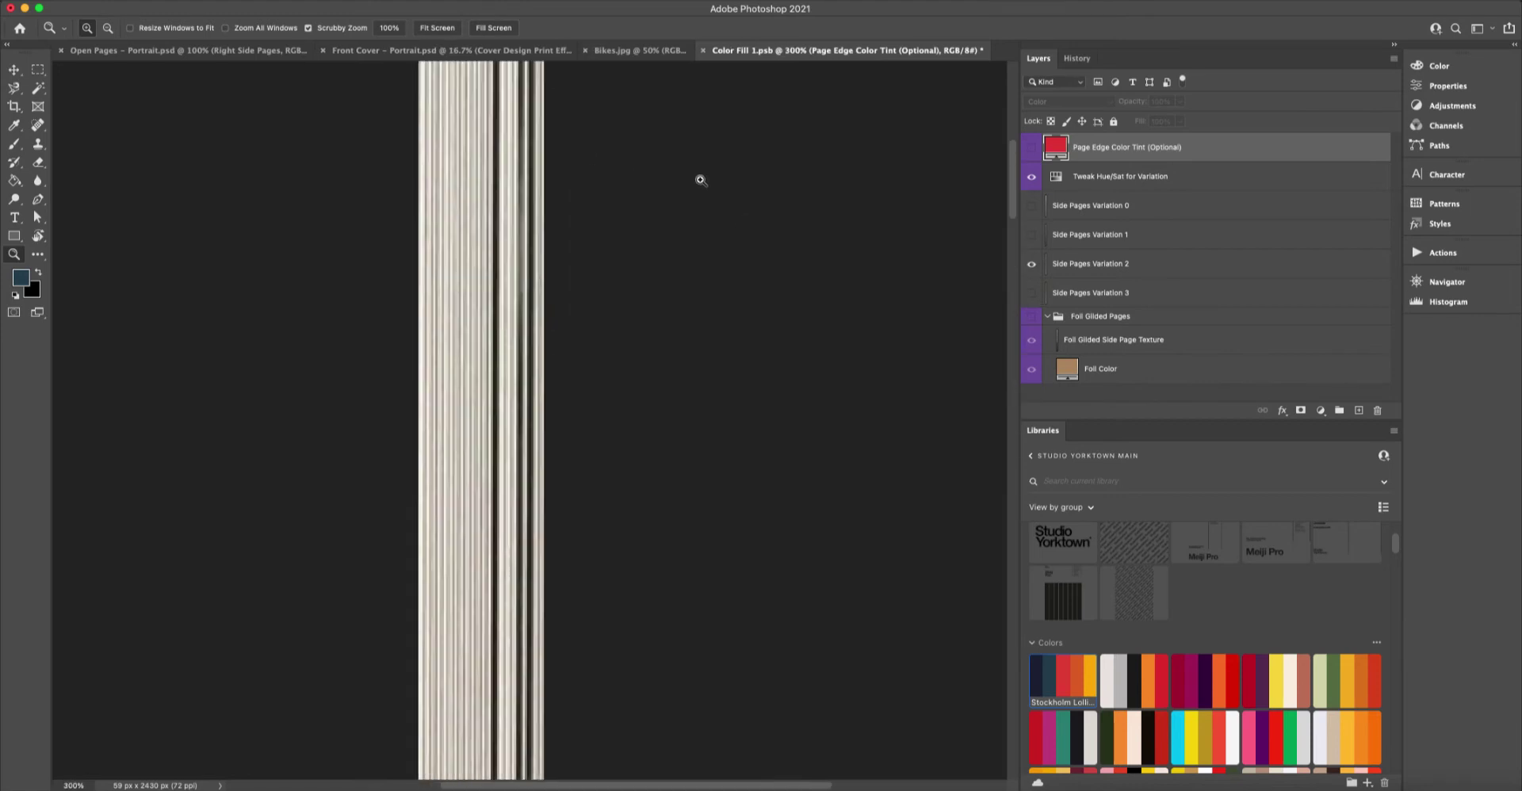
left_click(703, 52)
left_click(1360, 304)
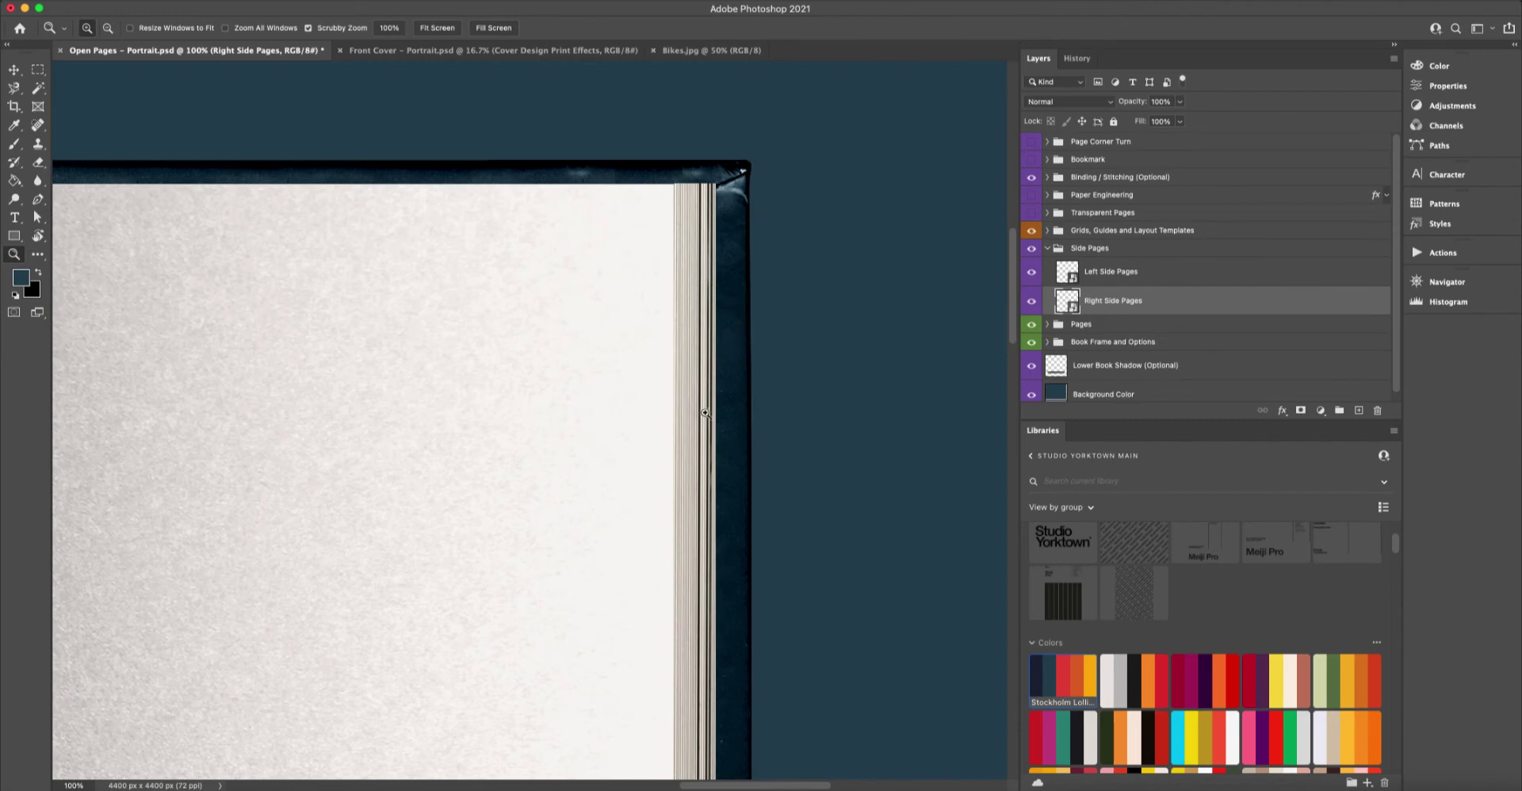
Examine the side page edges along the right and left sides of the open book.
left_click(691, 627, "alt")
scroll(686, 635, "down", 3)
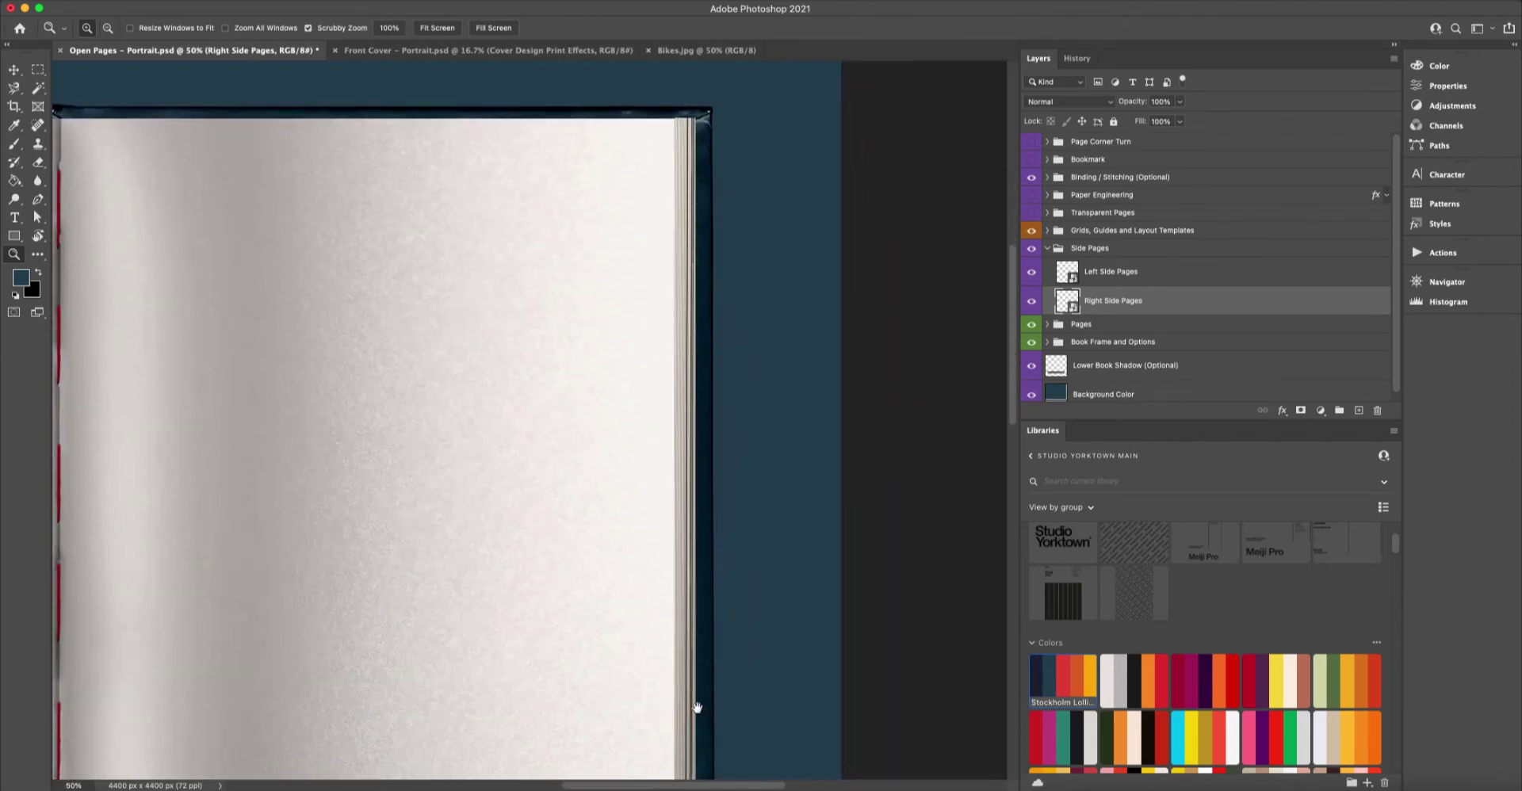
left_click_drag(696, 706, 703, 540)
left_click_drag(677, 697, 699, 553)
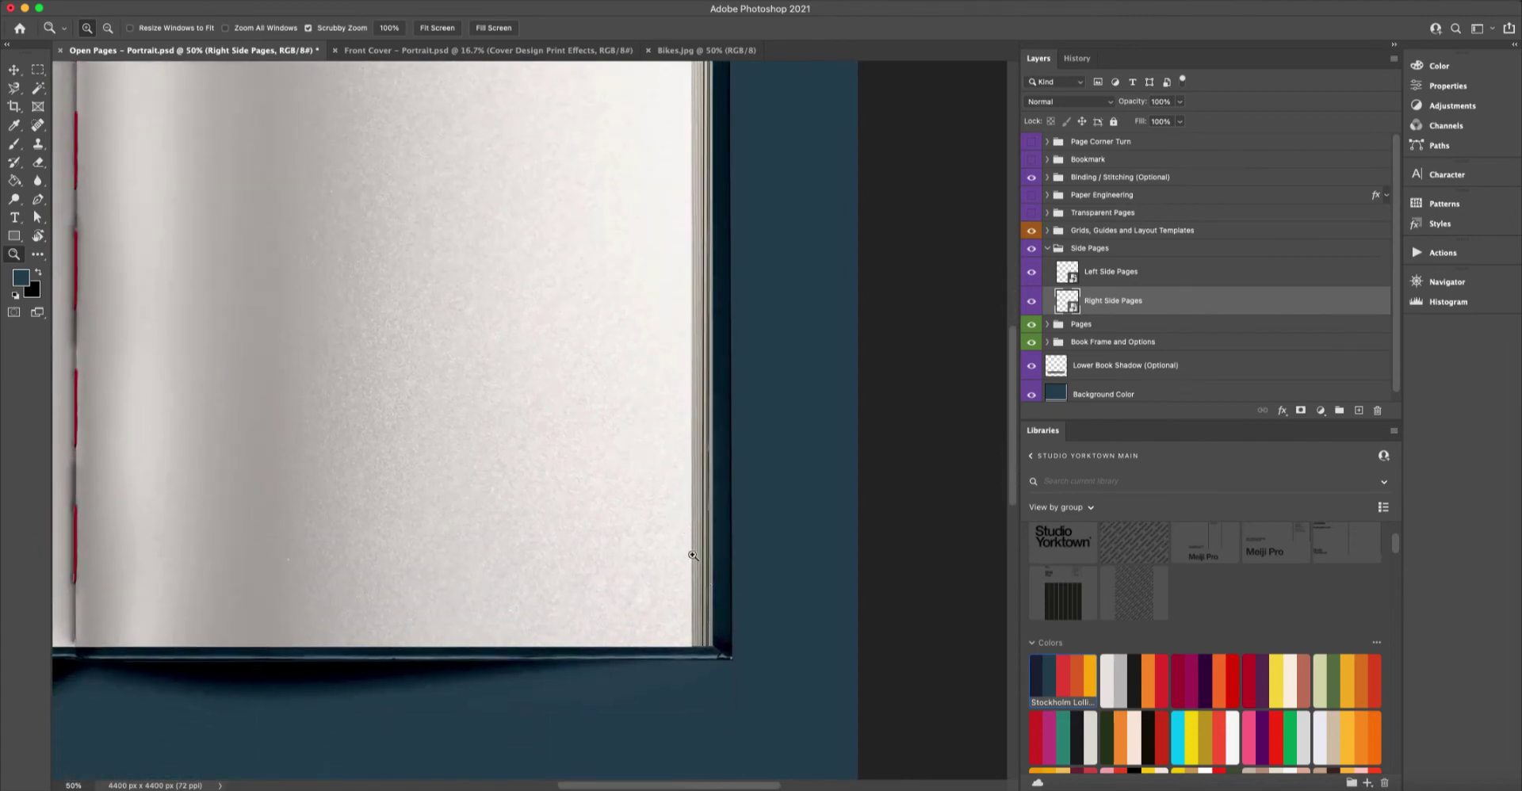
left_click_drag(710, 211, 697, 306)
left_click_drag(697, 170, 722, 245)
scroll(722, 245, "left", 10)
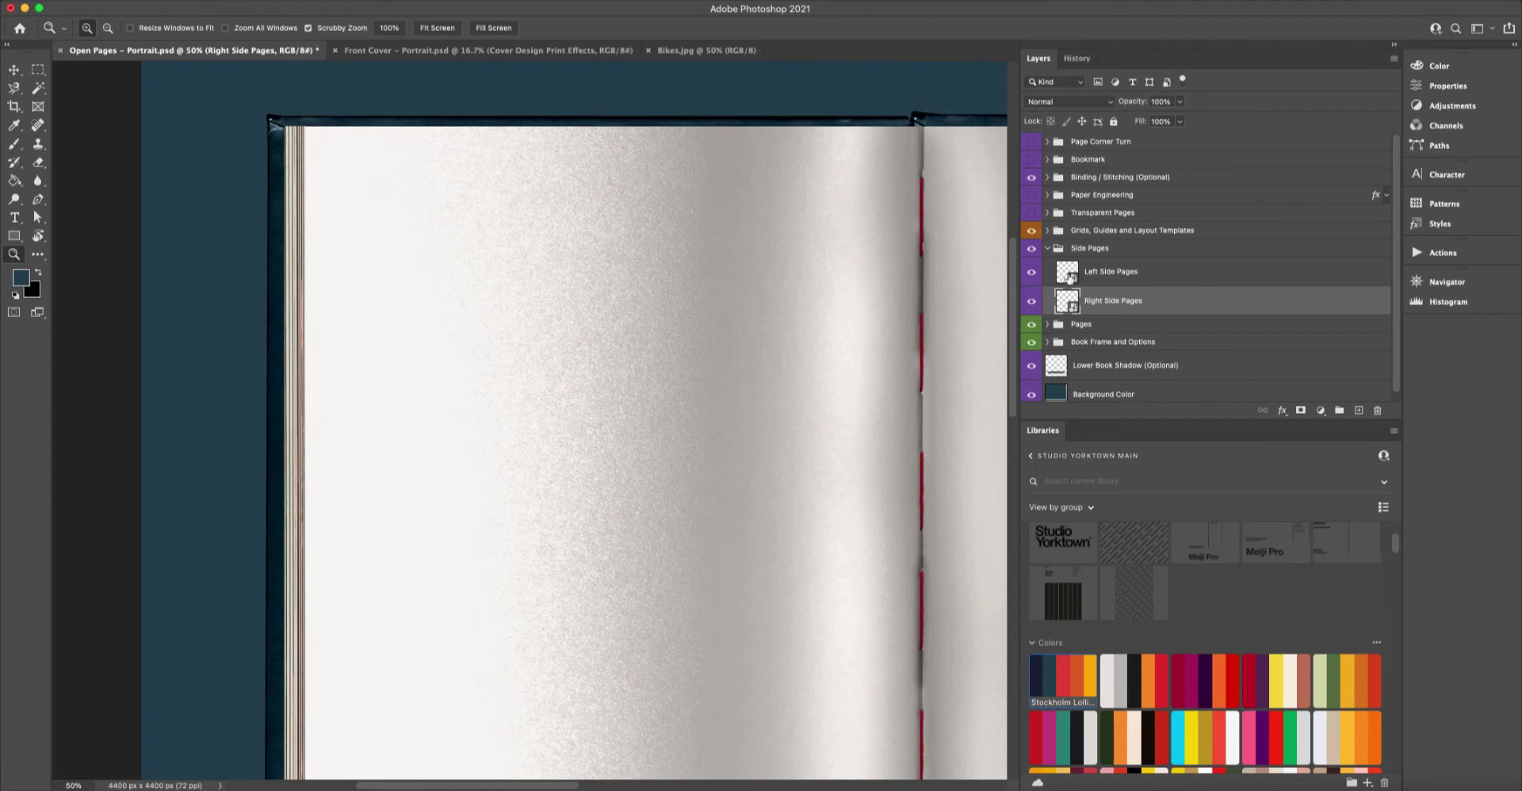
Open the Right Side Pages smart object and show its Page Edge Color Tint (Optional) layer.
scroll(411, 282, "right", 20)
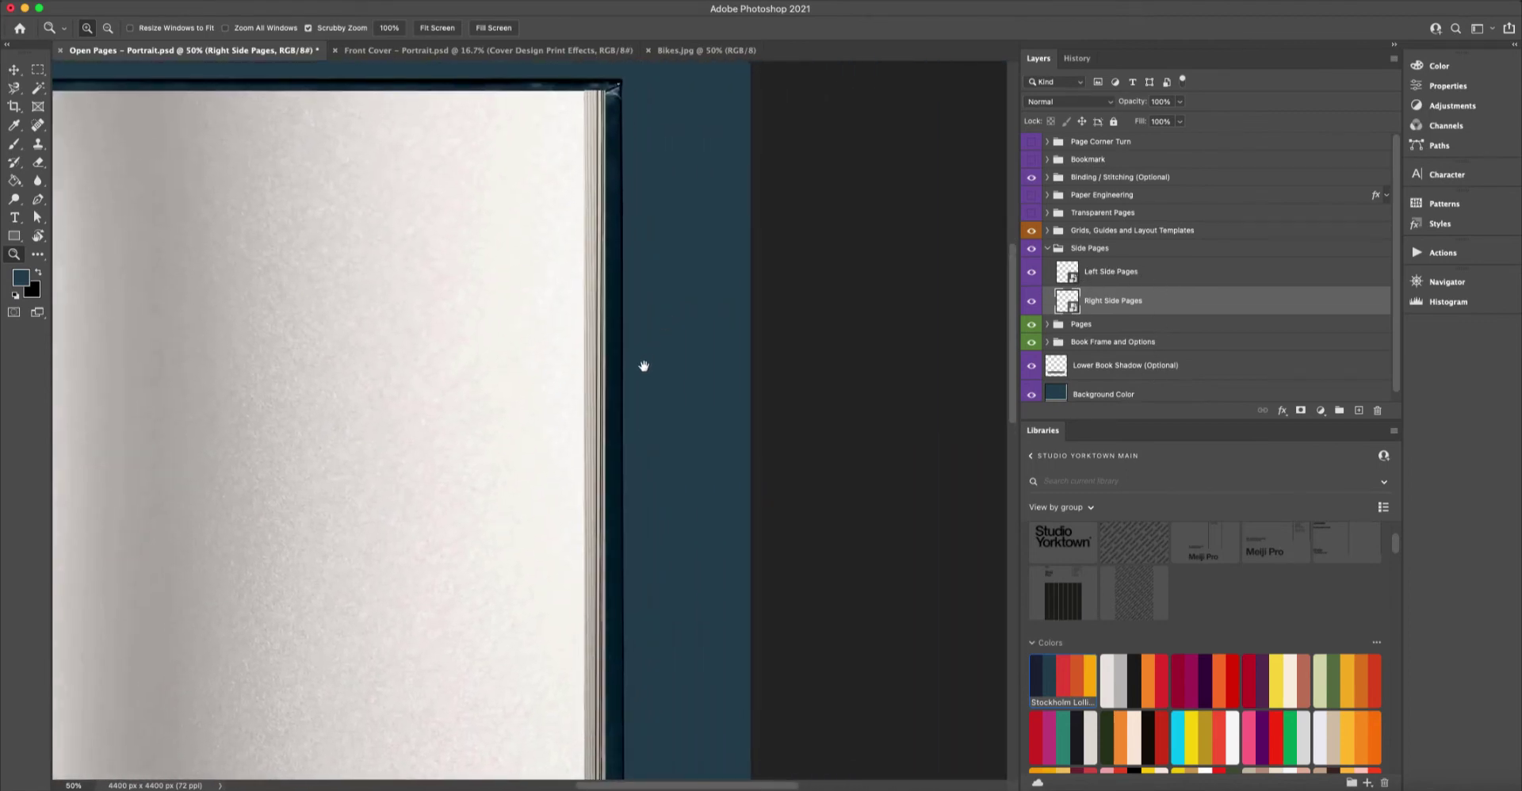
left_click(564, 272)
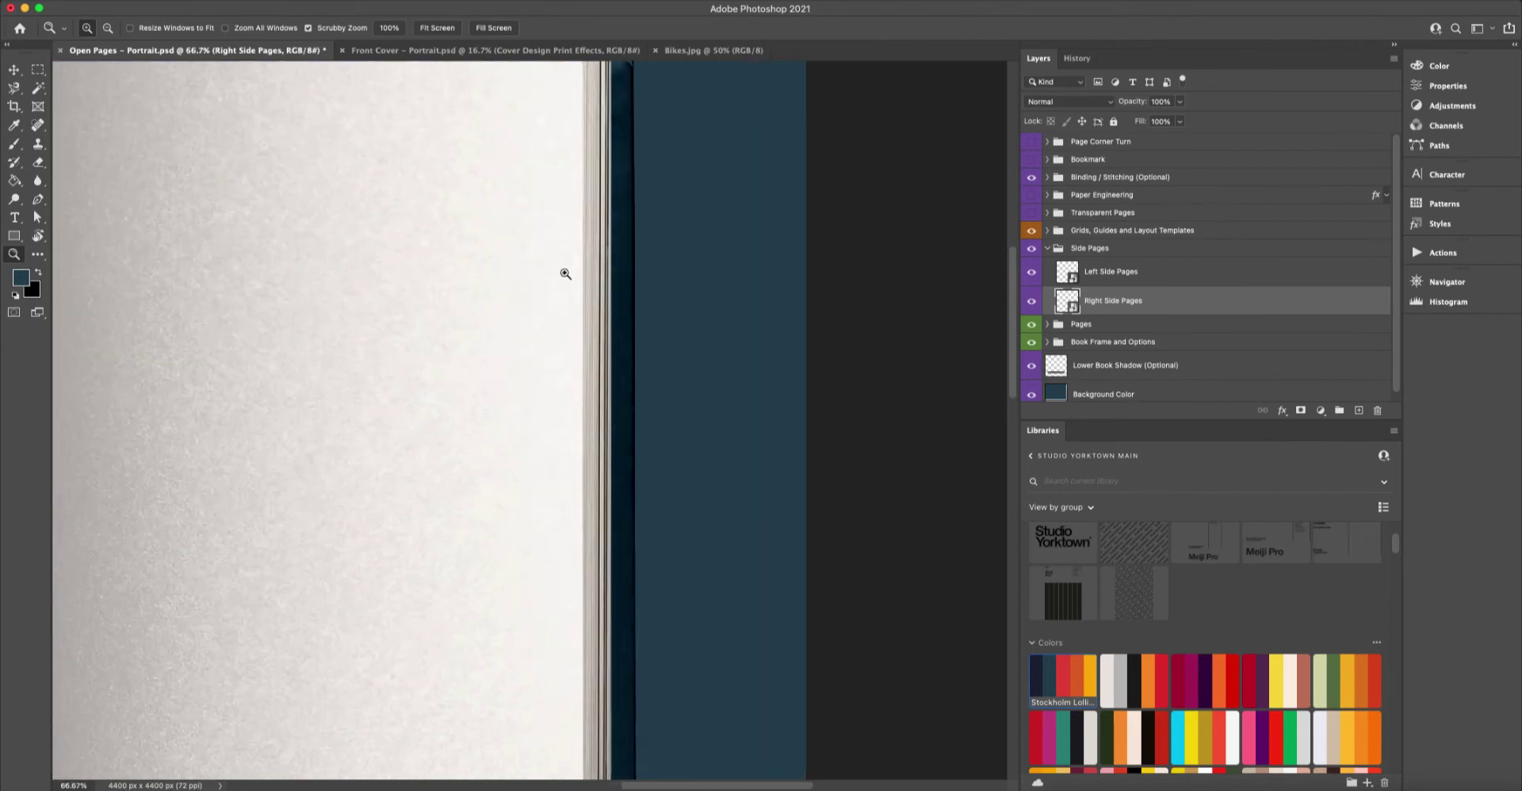
double_click(1061, 302)
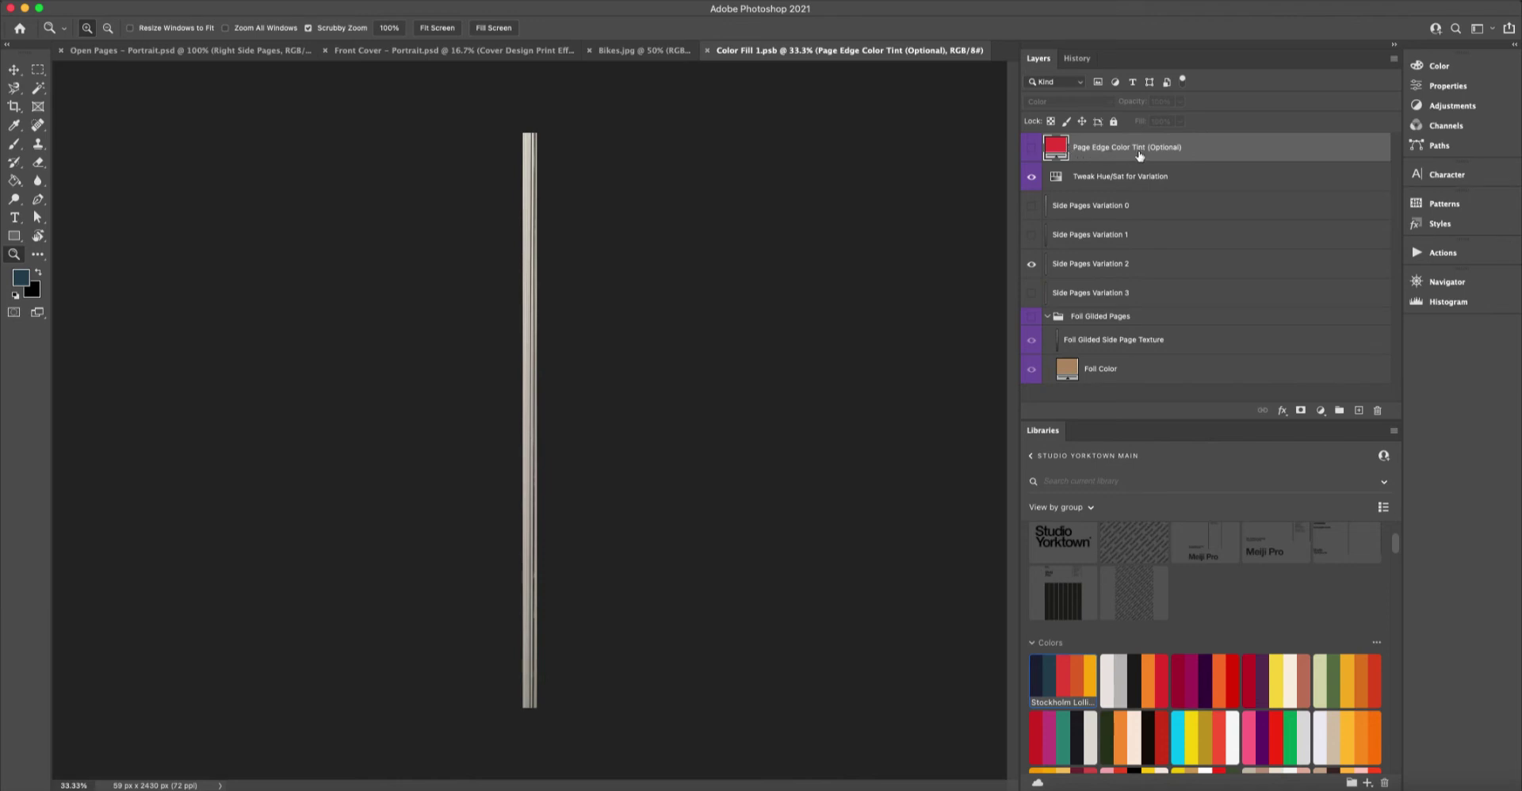
left_click(1032, 153)
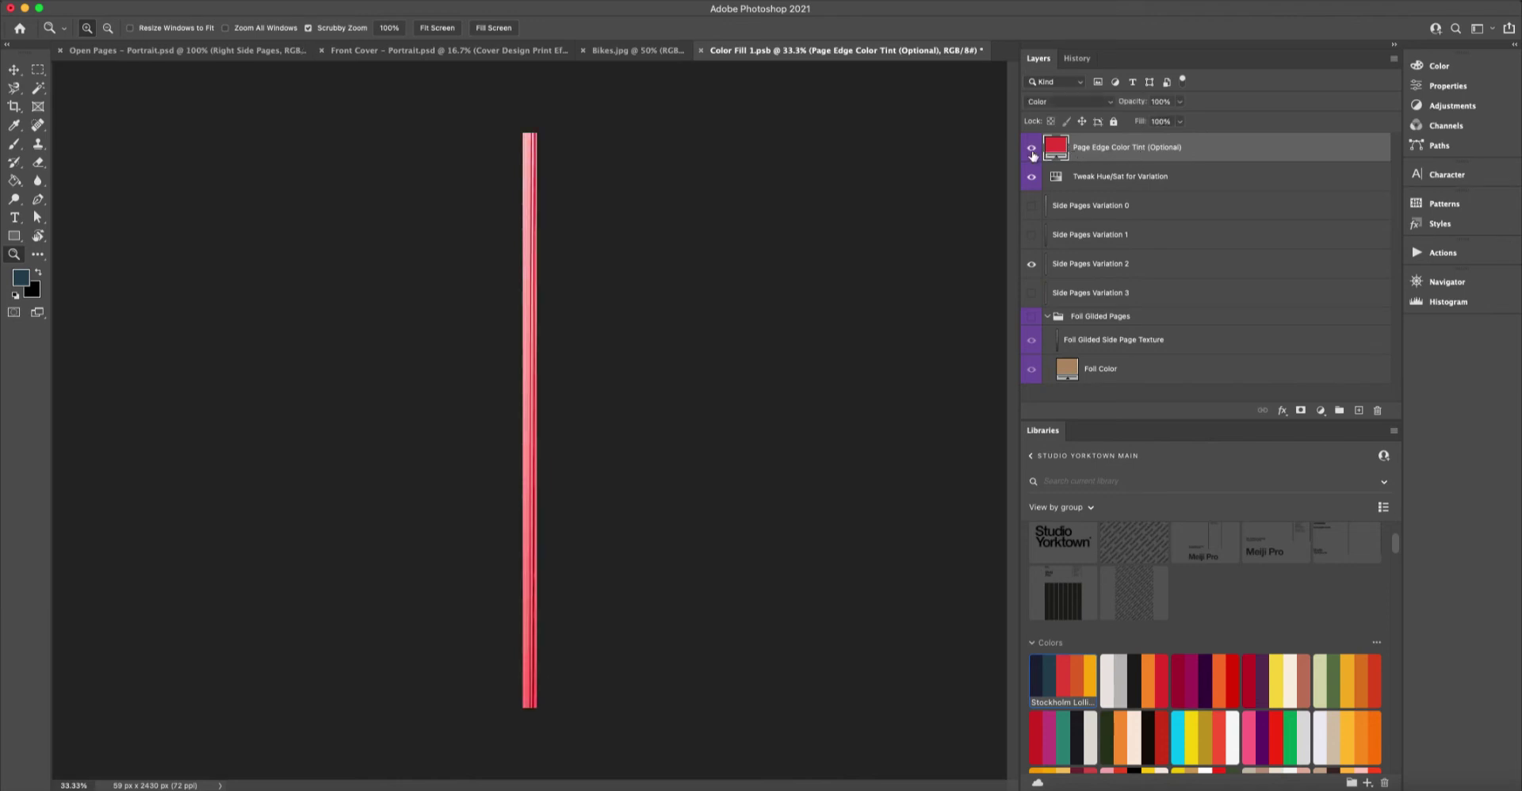
Try two dark blues on the page edge tint, set it to the pink from the Nikkeidai theme, and save and close the smart object.
left_click(547, 161)
left_click(1049, 674)
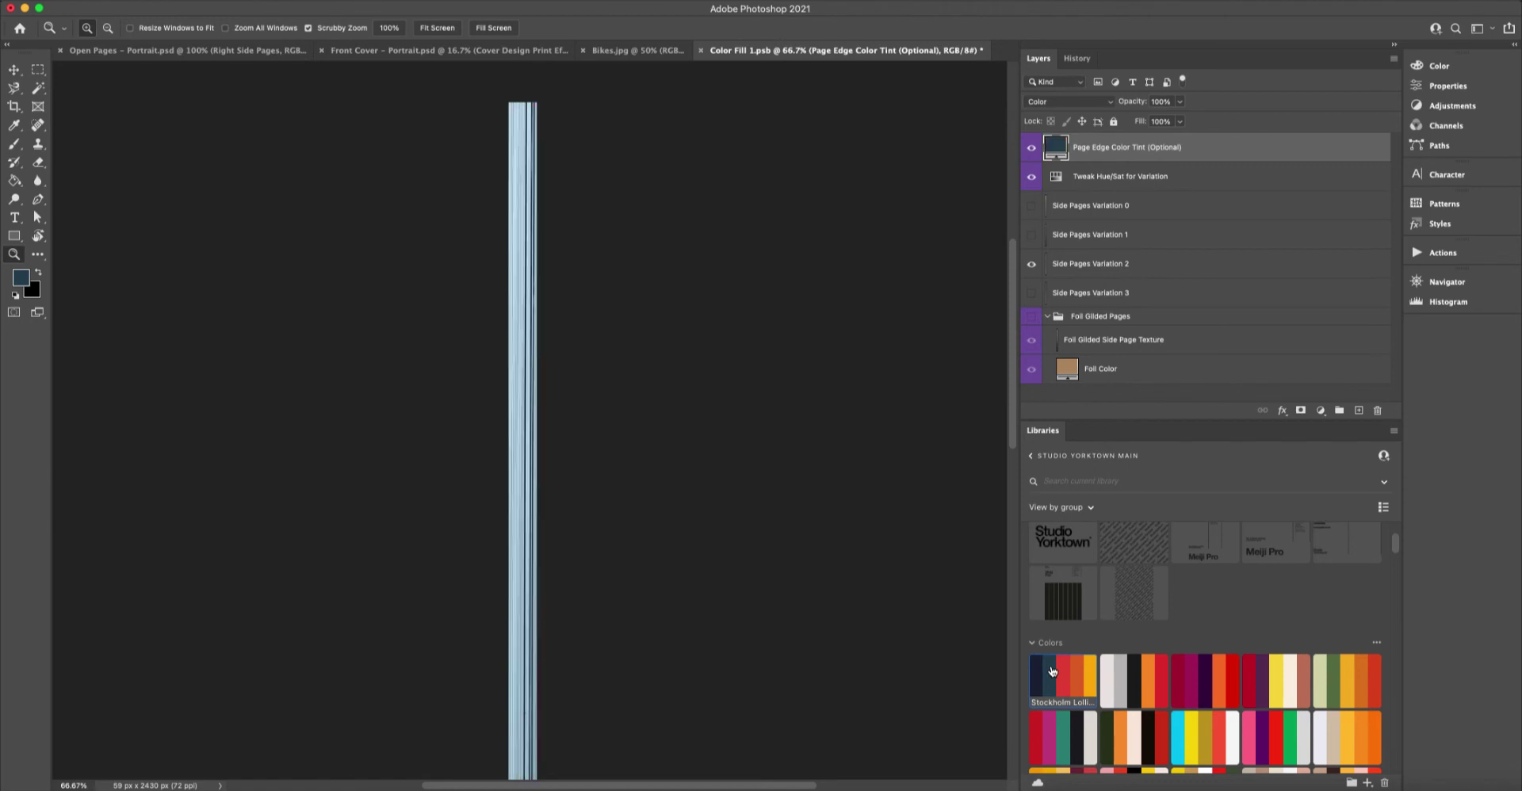
left_click(1038, 677)
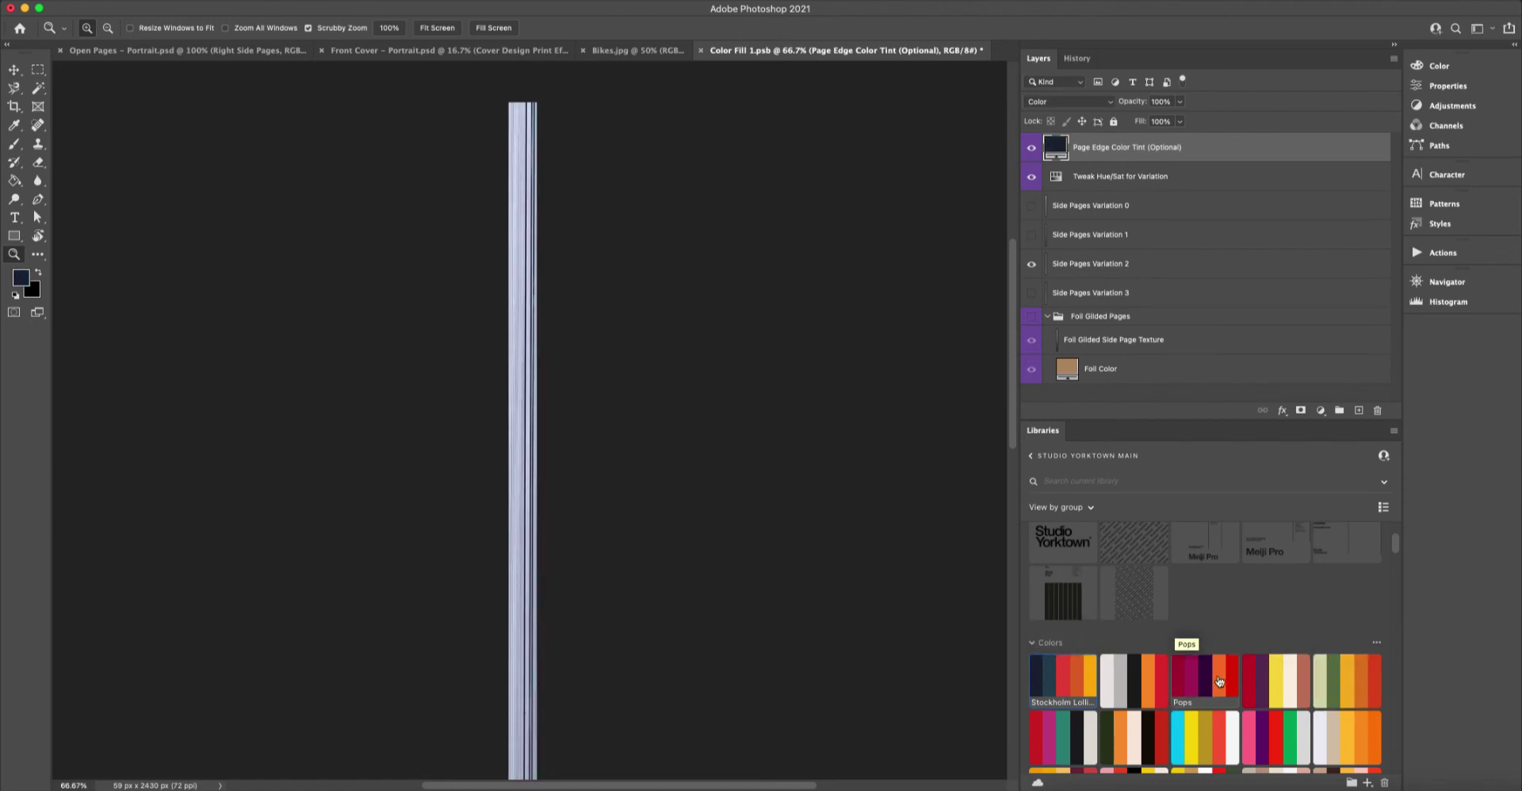
left_click(1247, 726)
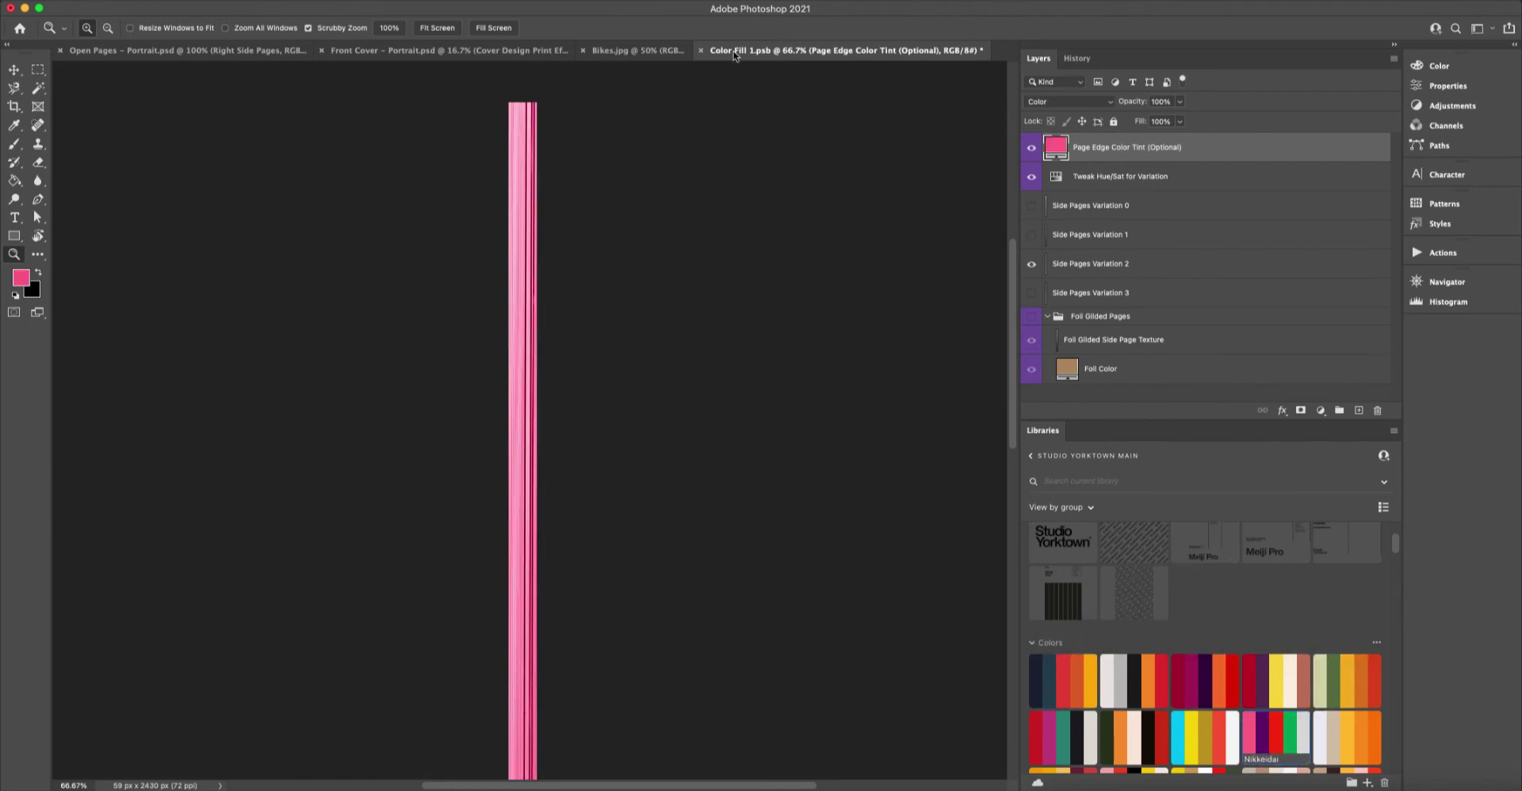
left_click(702, 50)
key("Return")
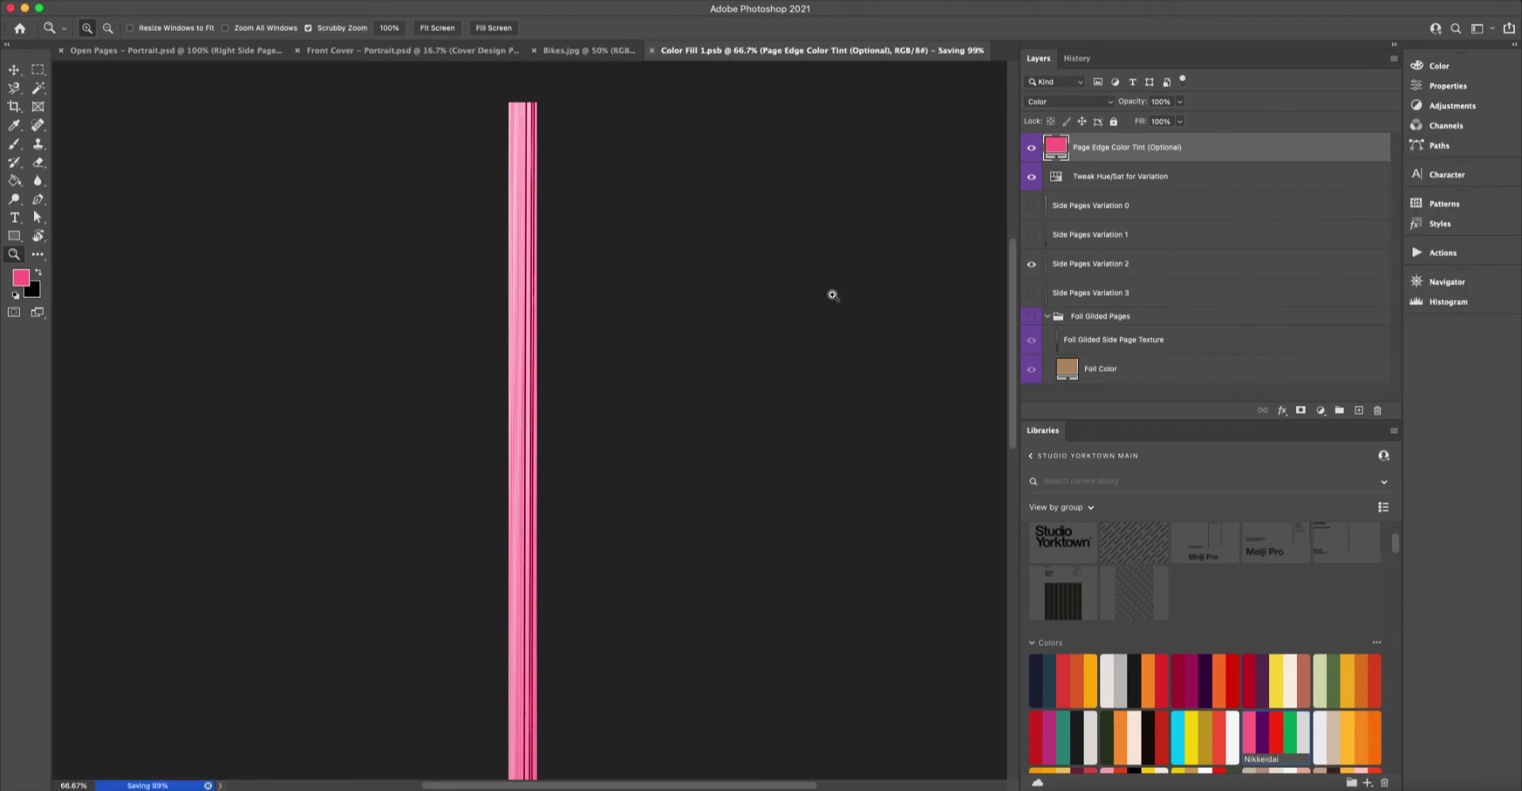
Reopen the Right Side Pages smart object, hide the color tint and Side Pages Variation 2, and show the Foil Gilded Pages group.
left_click(720, 278, "alt")
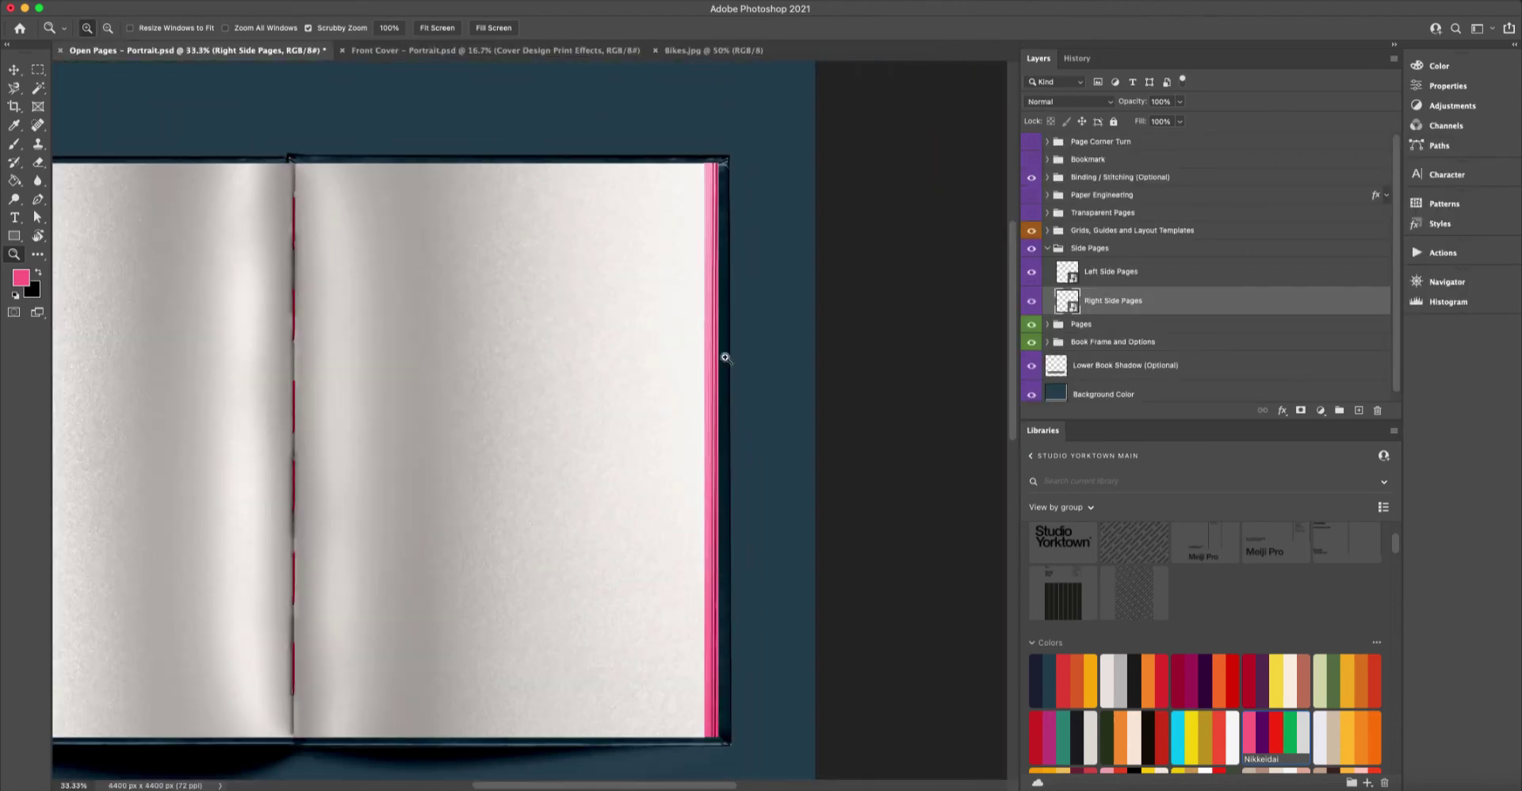
left_click_drag(727, 235, 625, 340)
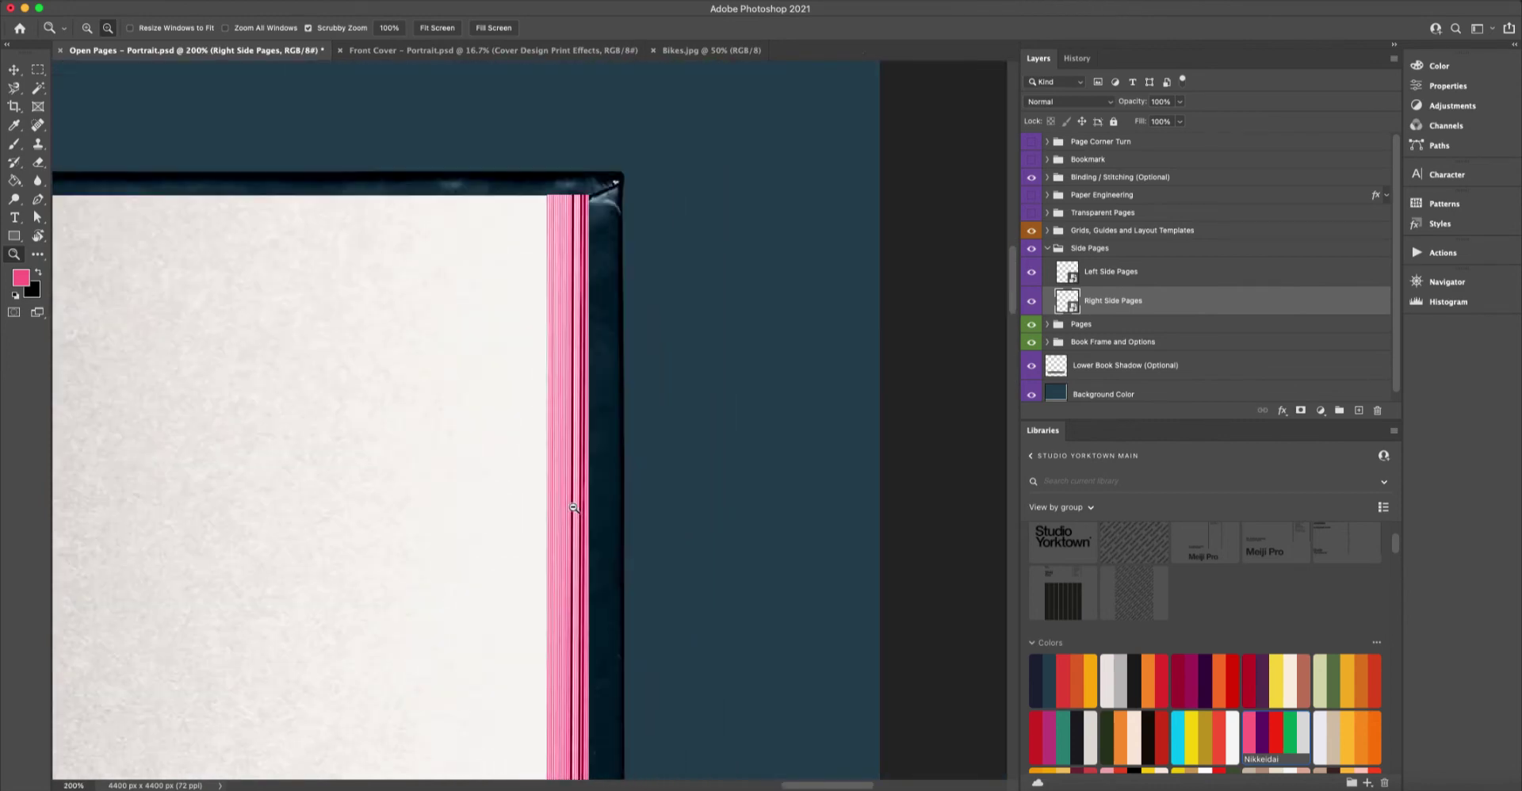
left_click(569, 511, "alt")
double_click(1070, 300)
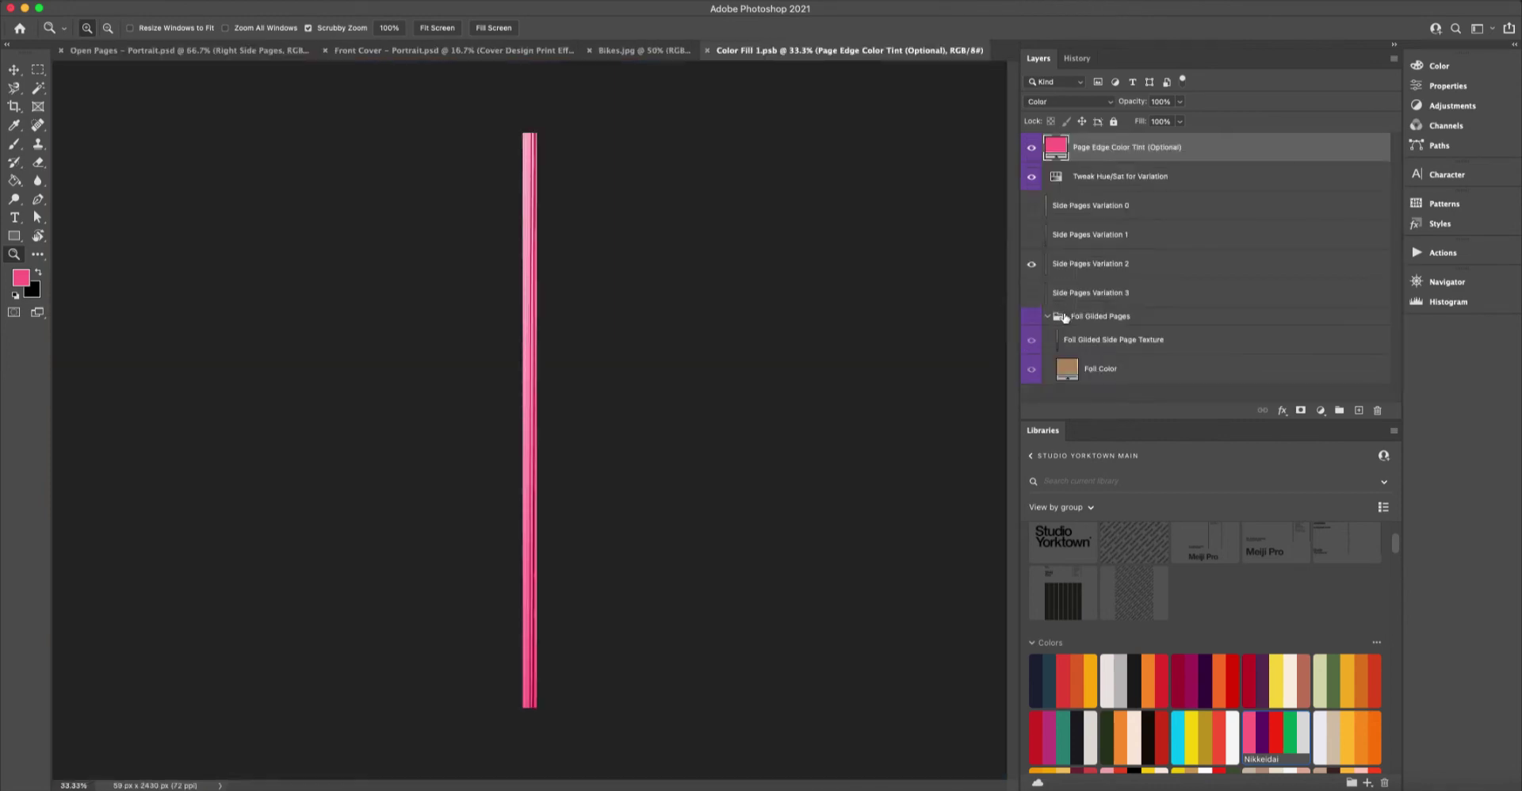
left_click(1030, 150)
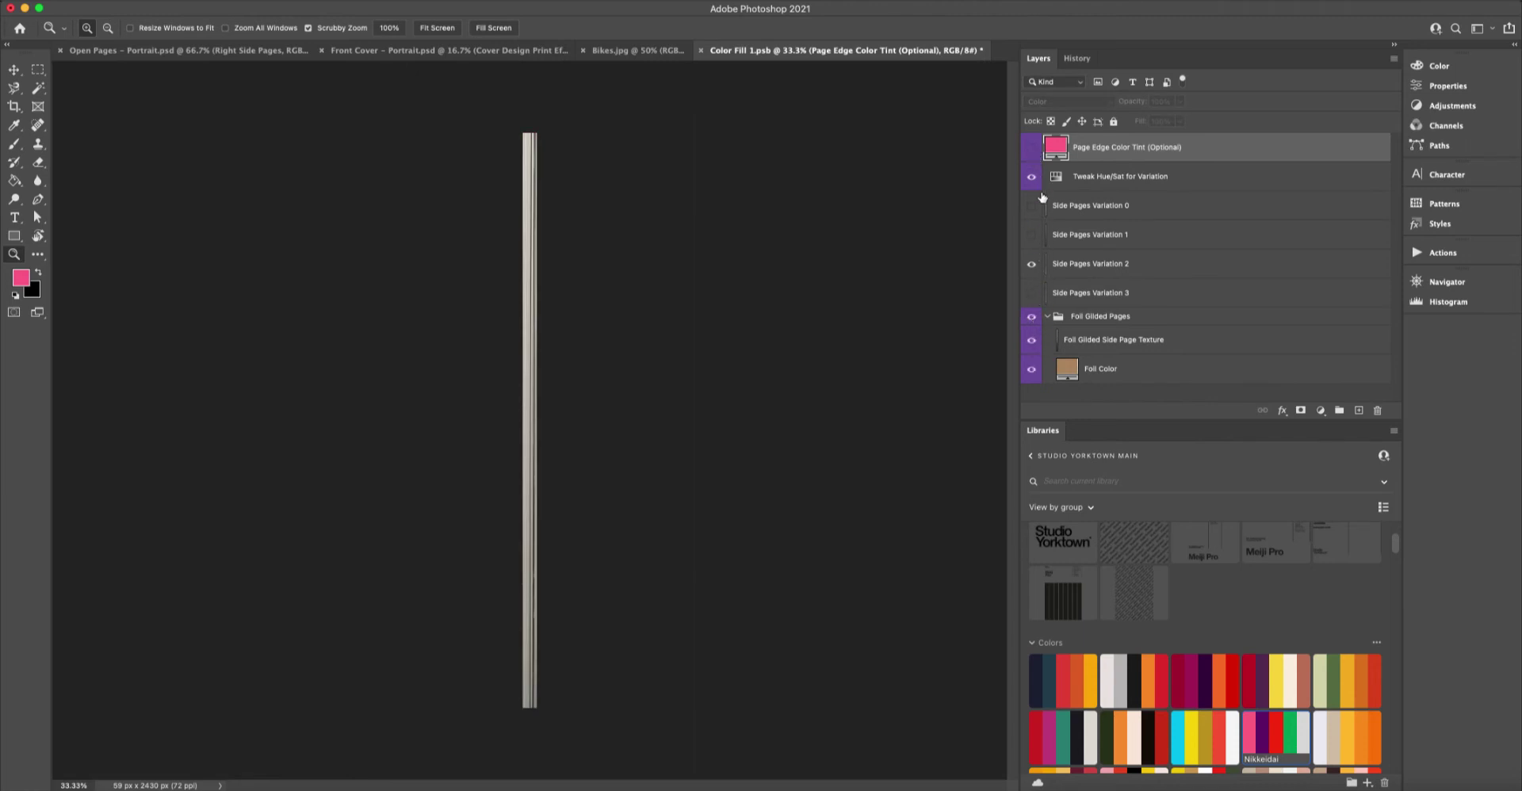
left_click(1031, 266)
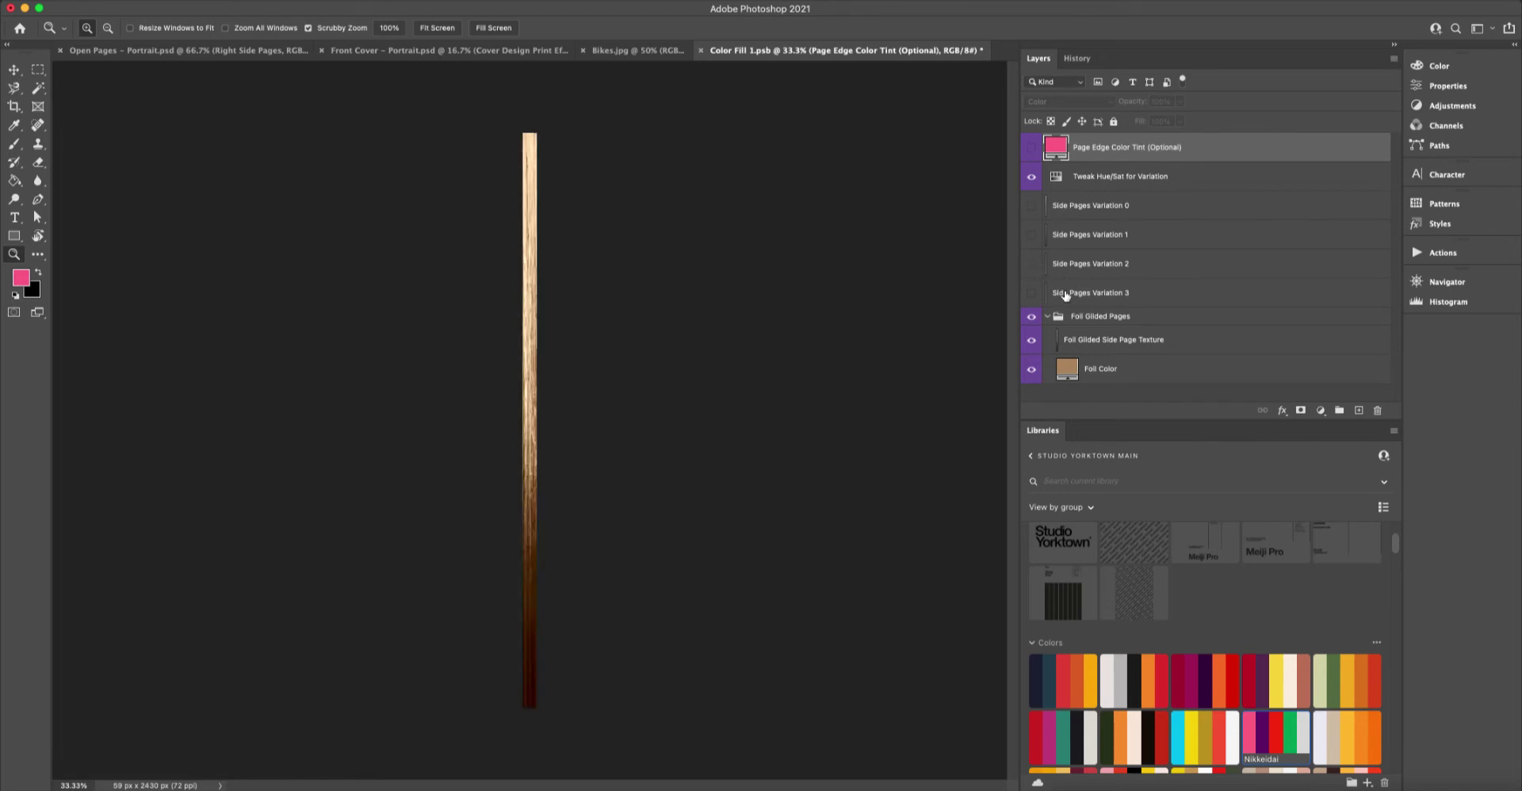
Toggle the Foil Gilded Pages group off and on, select its Foil Color layer, and save and close the smart object.
left_click(1031, 318)
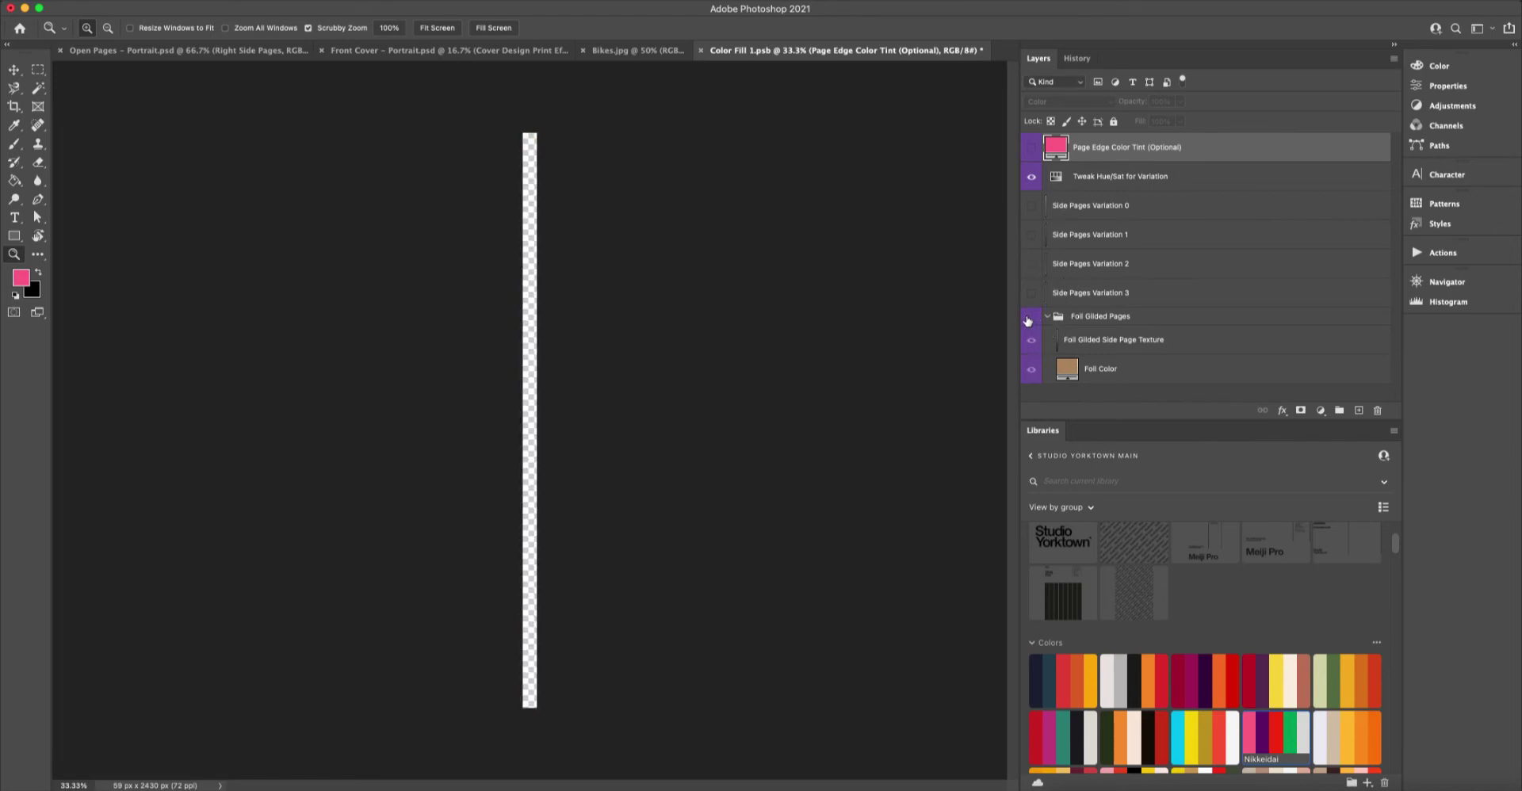
left_click(1030, 319)
left_click(1067, 371)
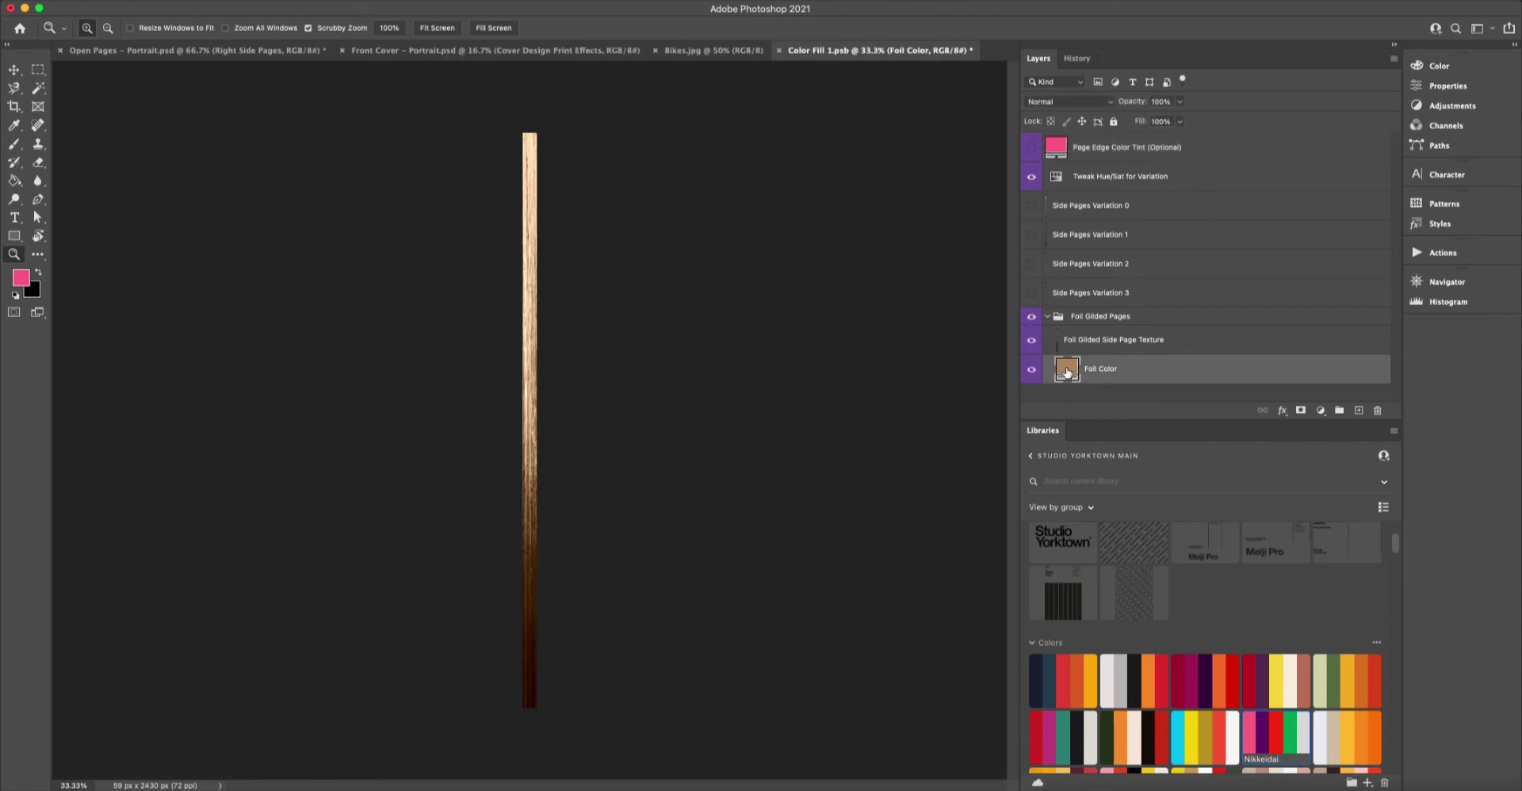
left_click(779, 50)
left_click(1308, 278)
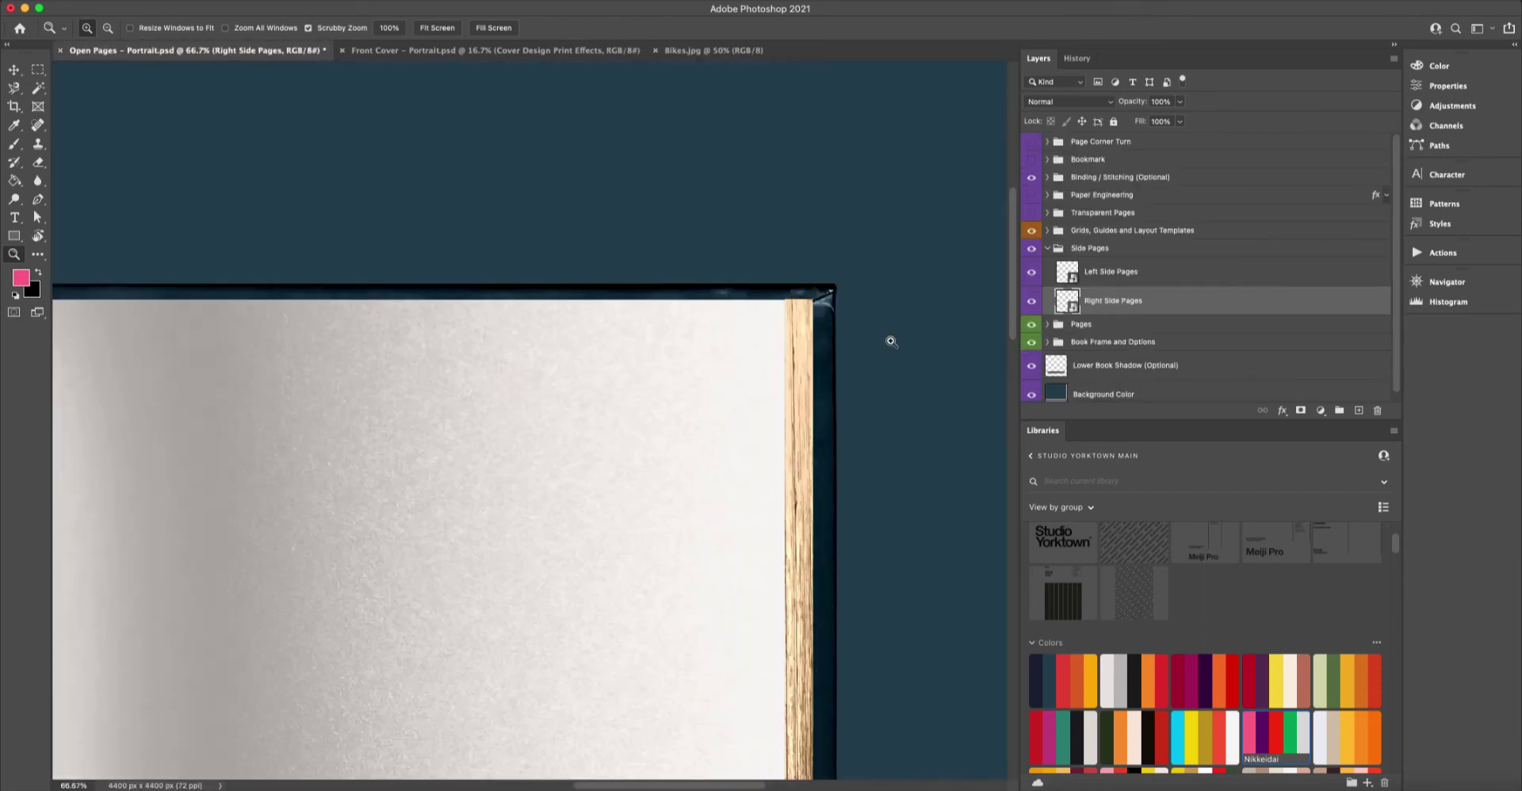
Examine the foil-gilded edge along the book's right side, and reopen the Right Side Pages smart object.
left_click(890, 339, "alt")
left_click(781, 621, "alt")
left_click_drag(781, 622, 690, 358)
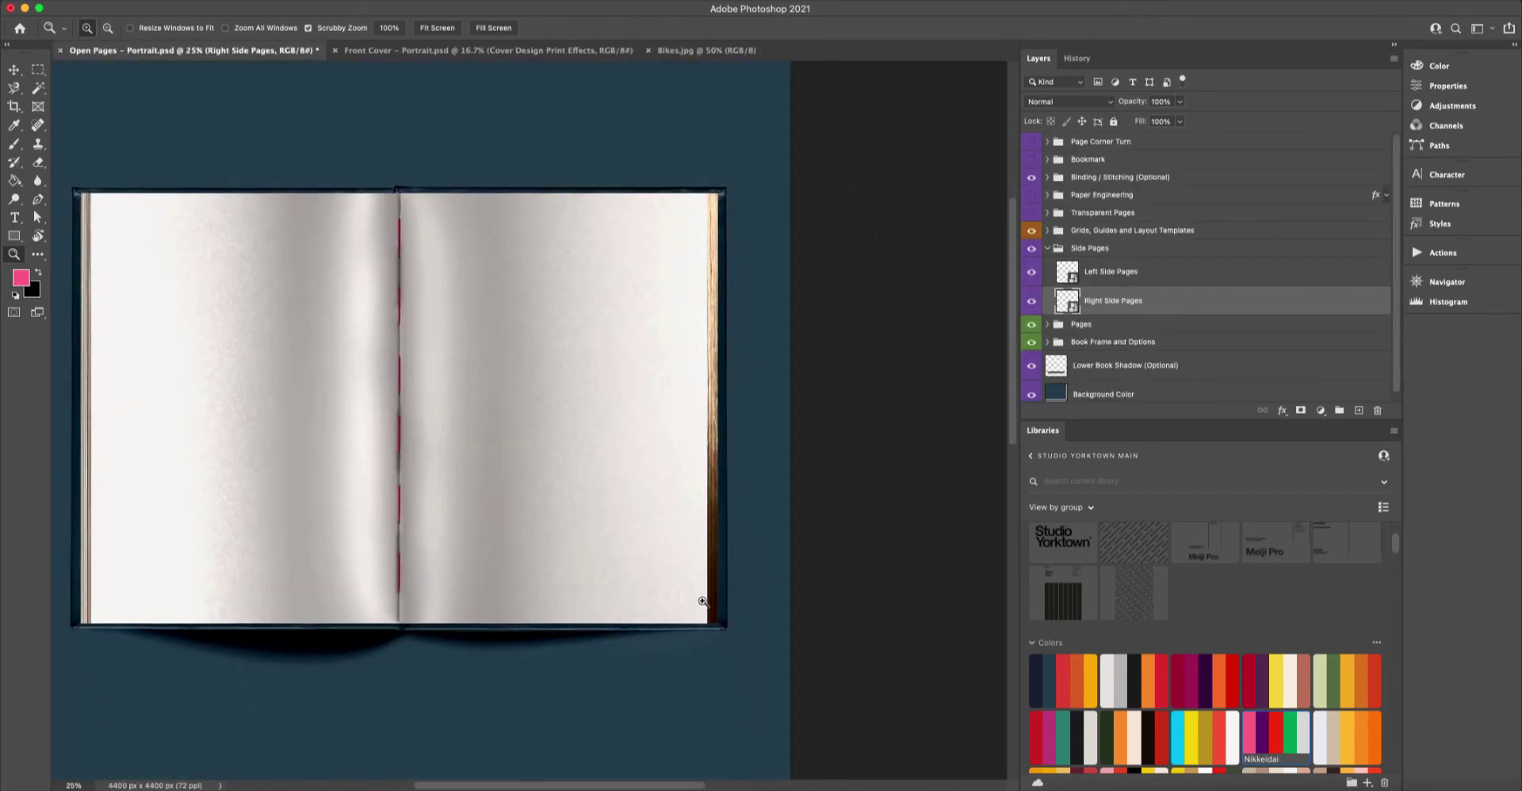
left_click(736, 492)
left_click(735, 492)
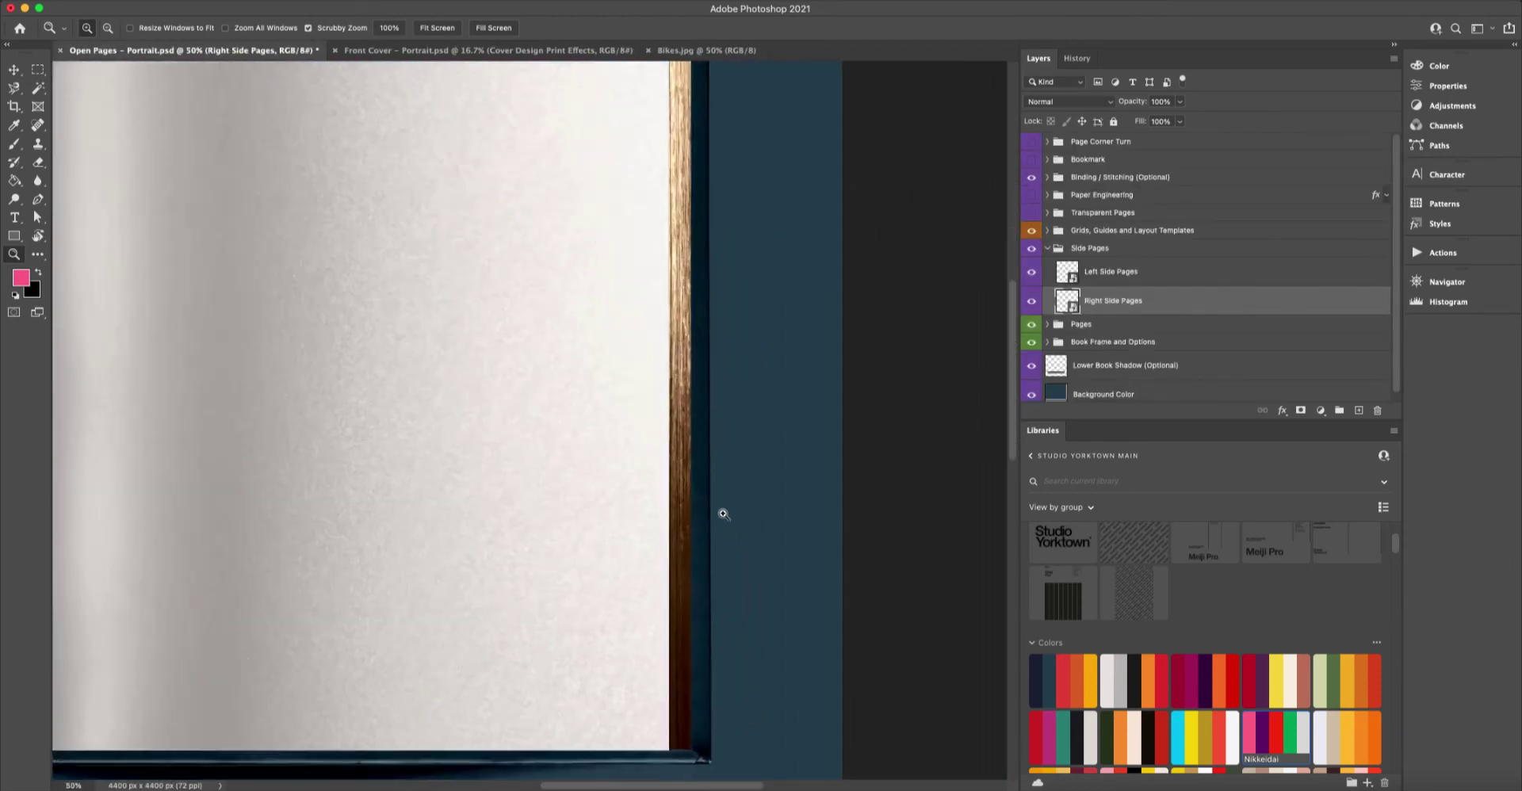
left_click(721, 513)
double_click(1067, 302)
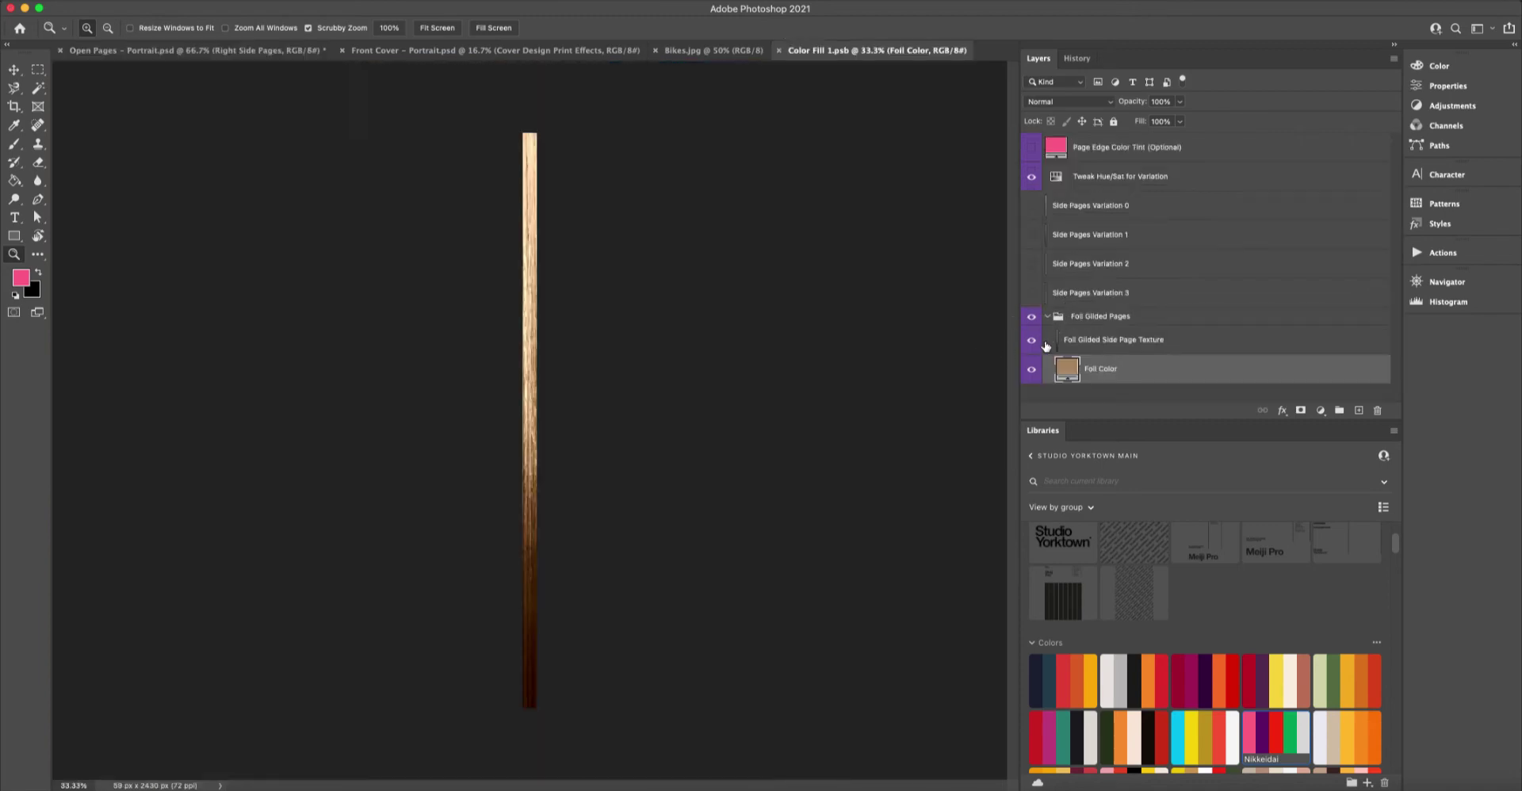
Try reds and a green on the Foil Color layer, set it to the High Fashion magenta, and save and close the smart object.
left_click(1276, 723)
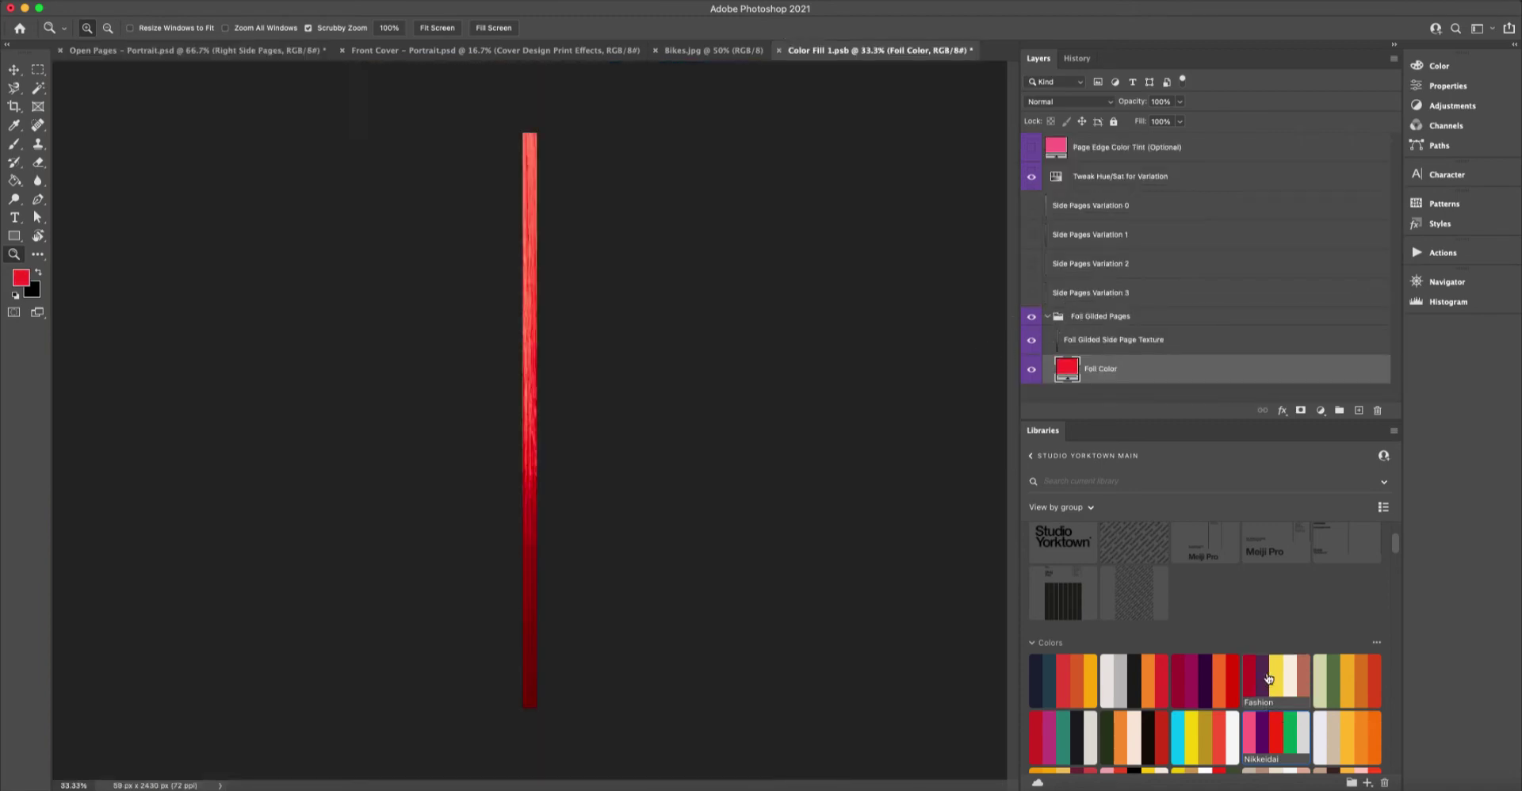
left_click(1266, 680)
left_click(1249, 685)
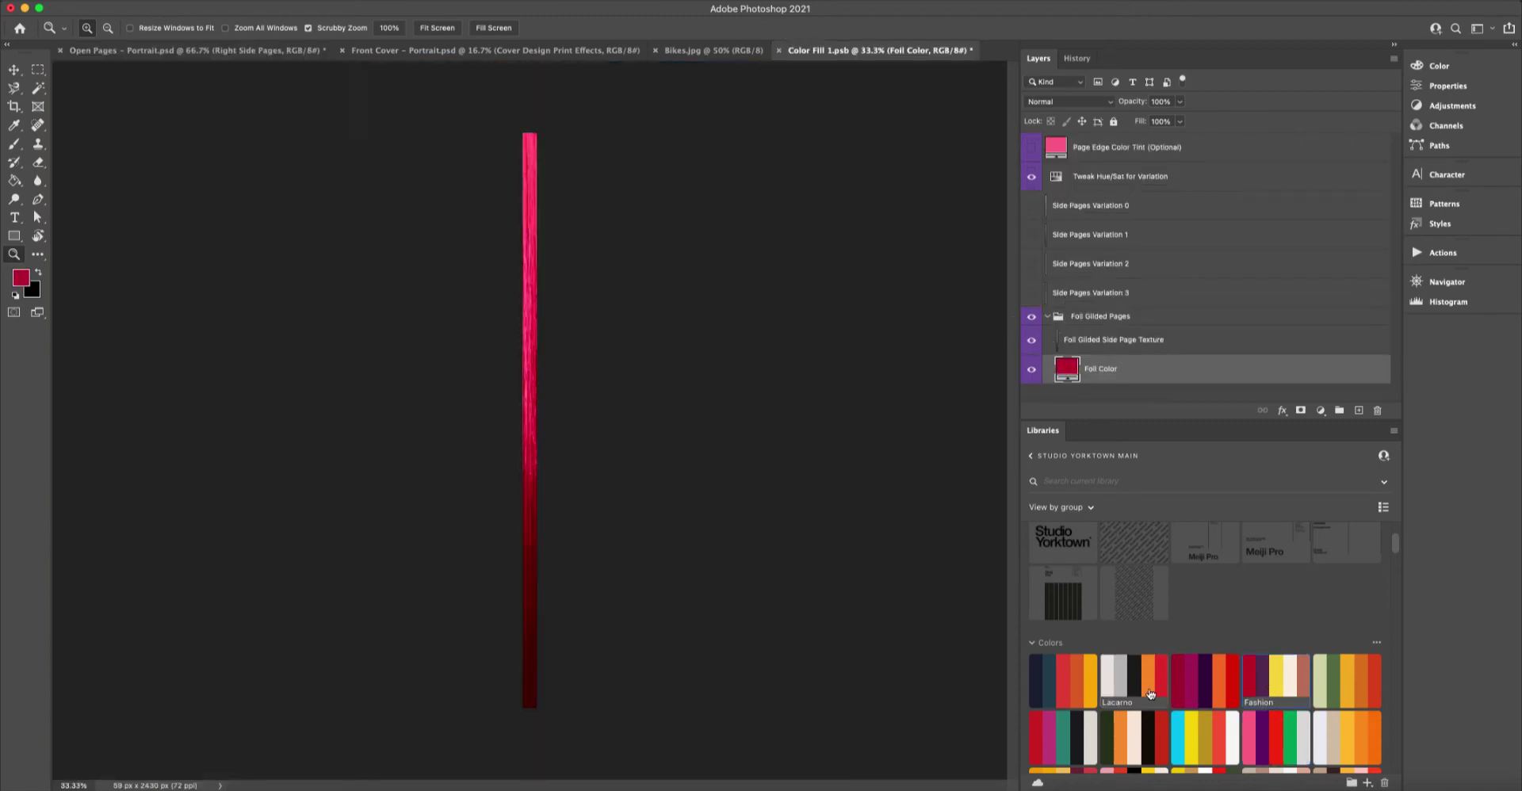
left_click(1061, 735)
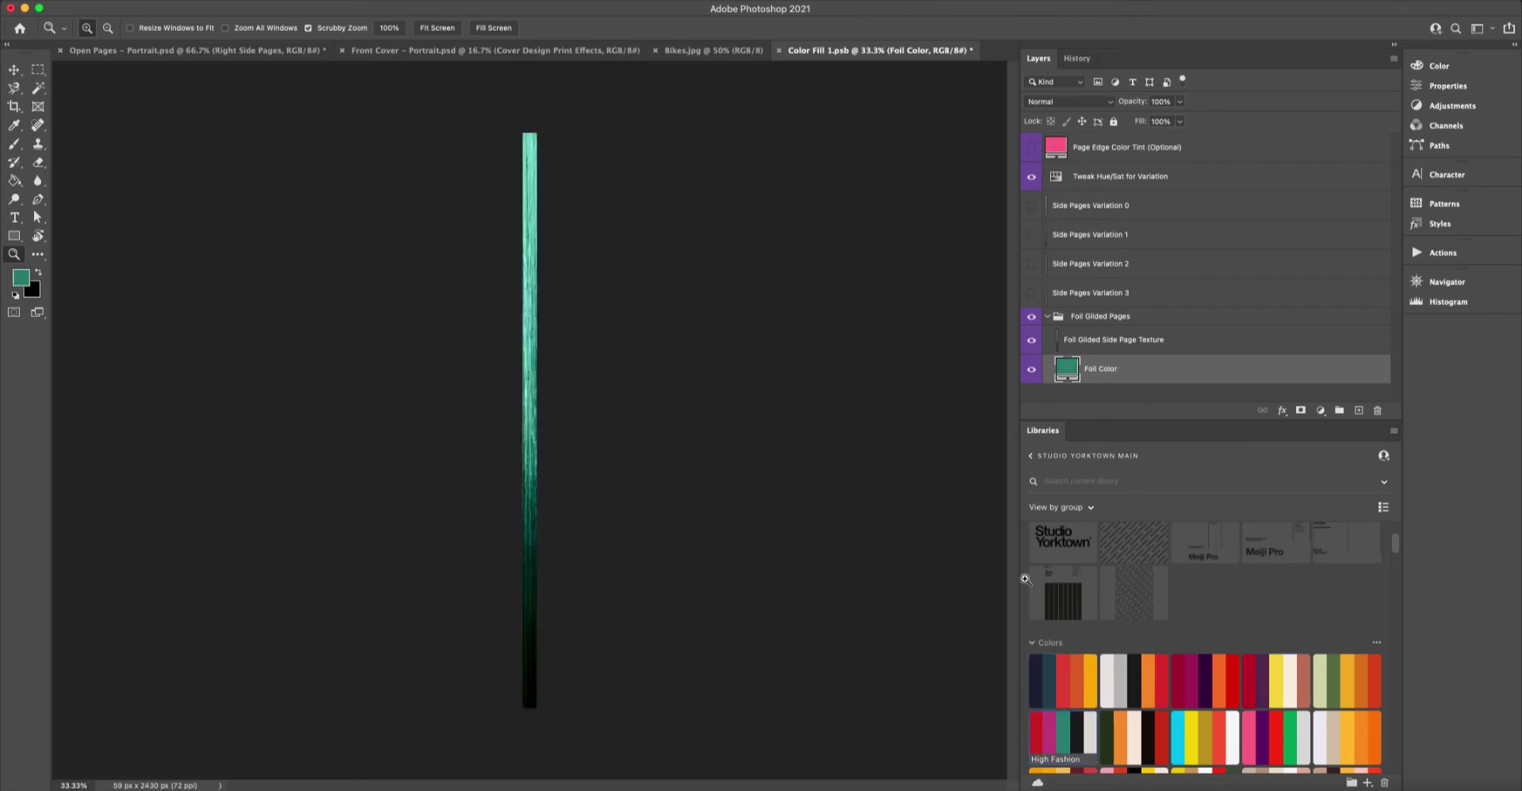
left_click(1046, 737)
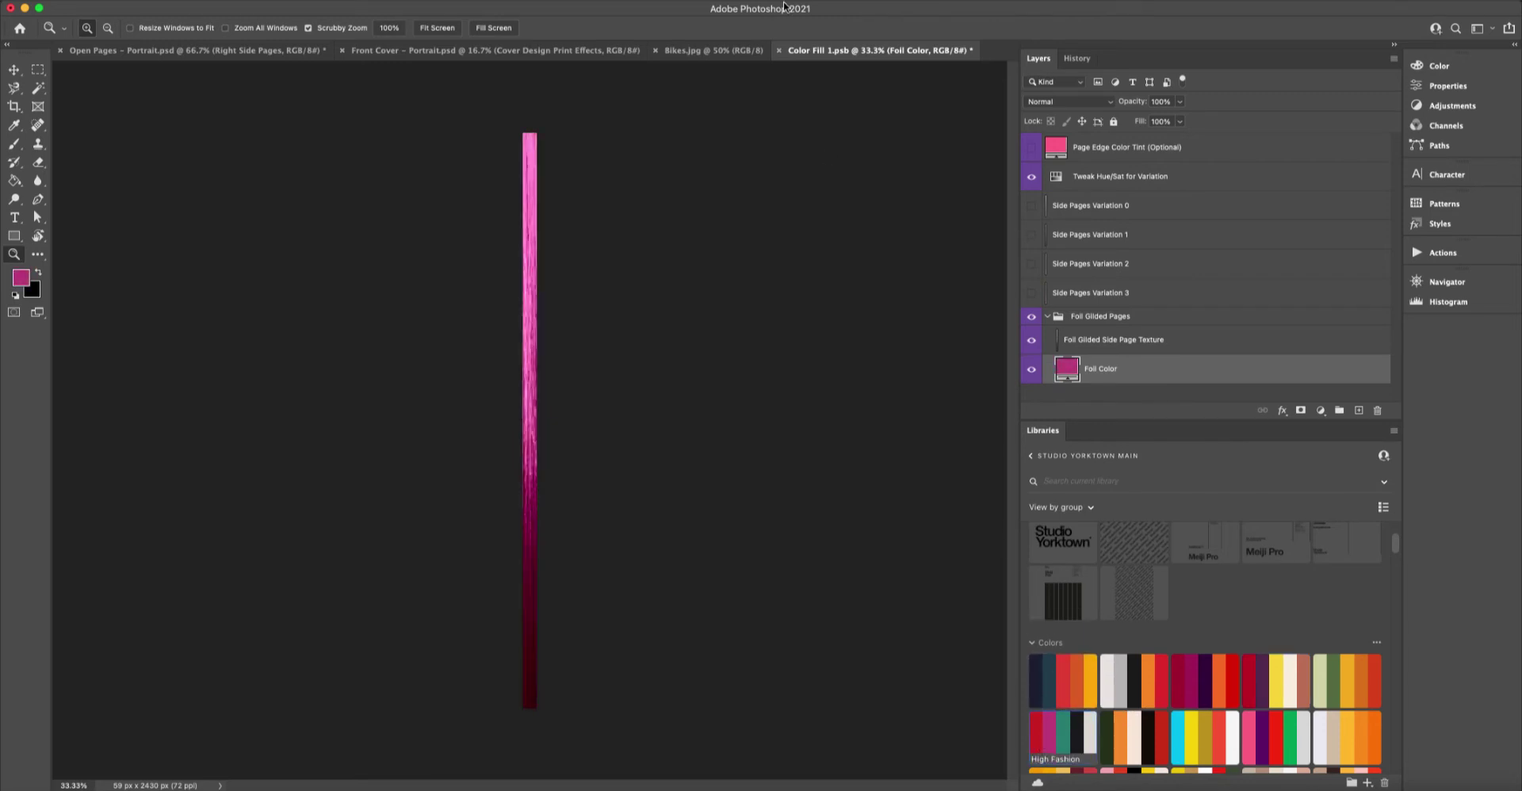
key("super+w")
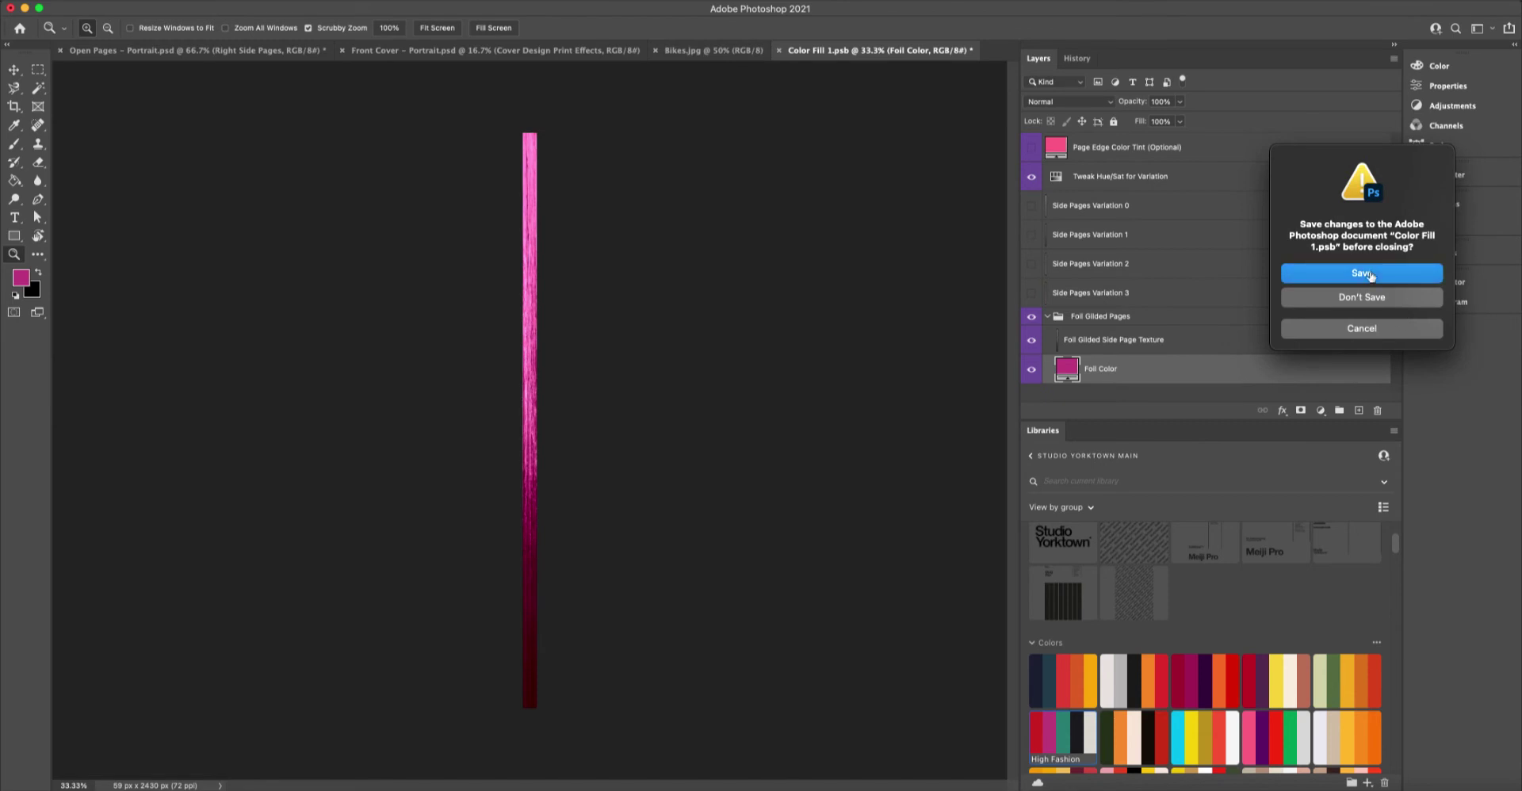
key("Return")
Reopen the Right Side Pages smart object, replace the Foil Gilded Pages group with Side Pages Variation 1, and save and close it.
left_click(806, 433, "alt")
left_click(812, 400, "alt")
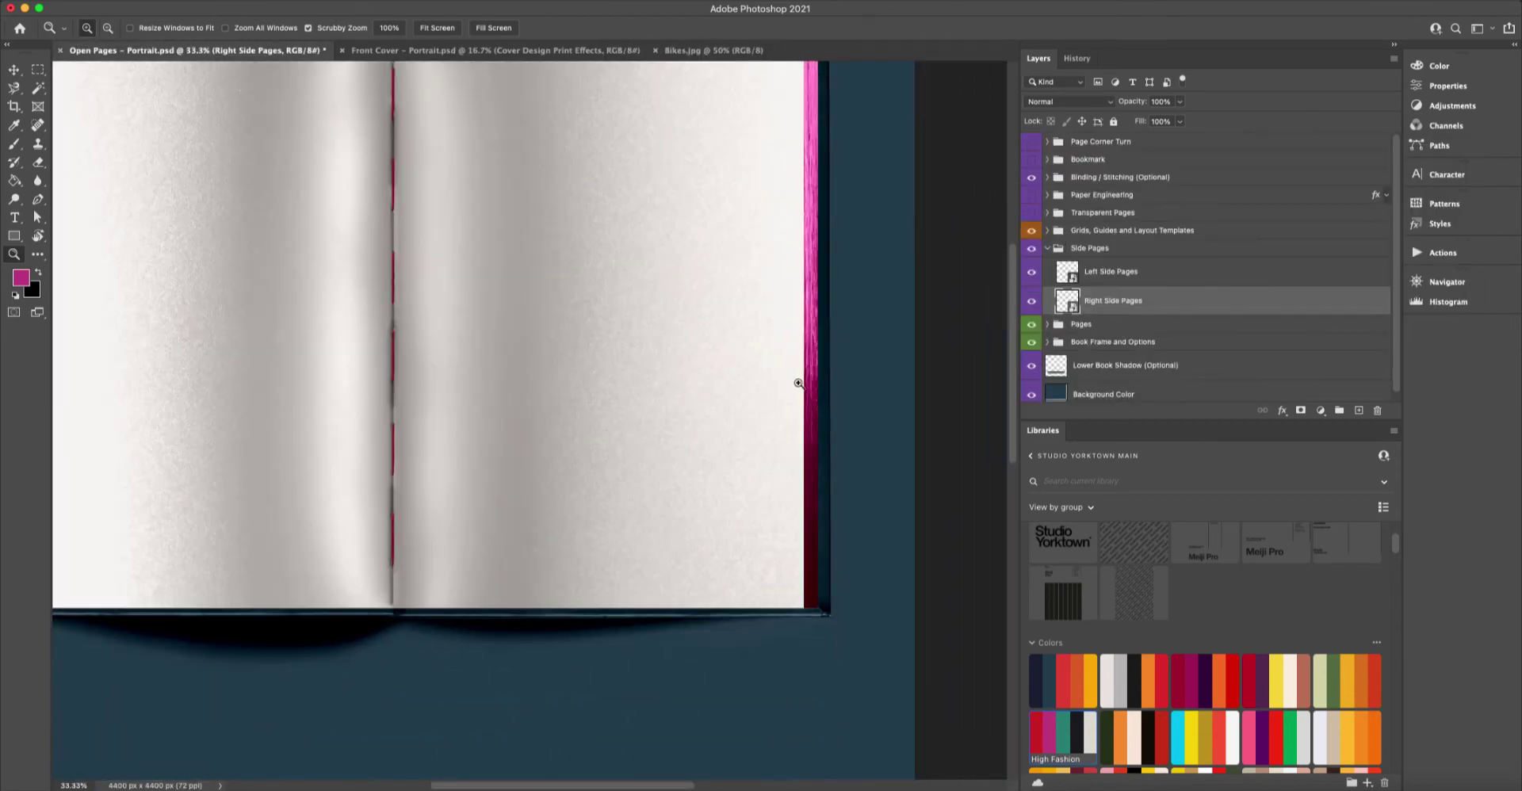
scroll(800, 385, "left", 3)
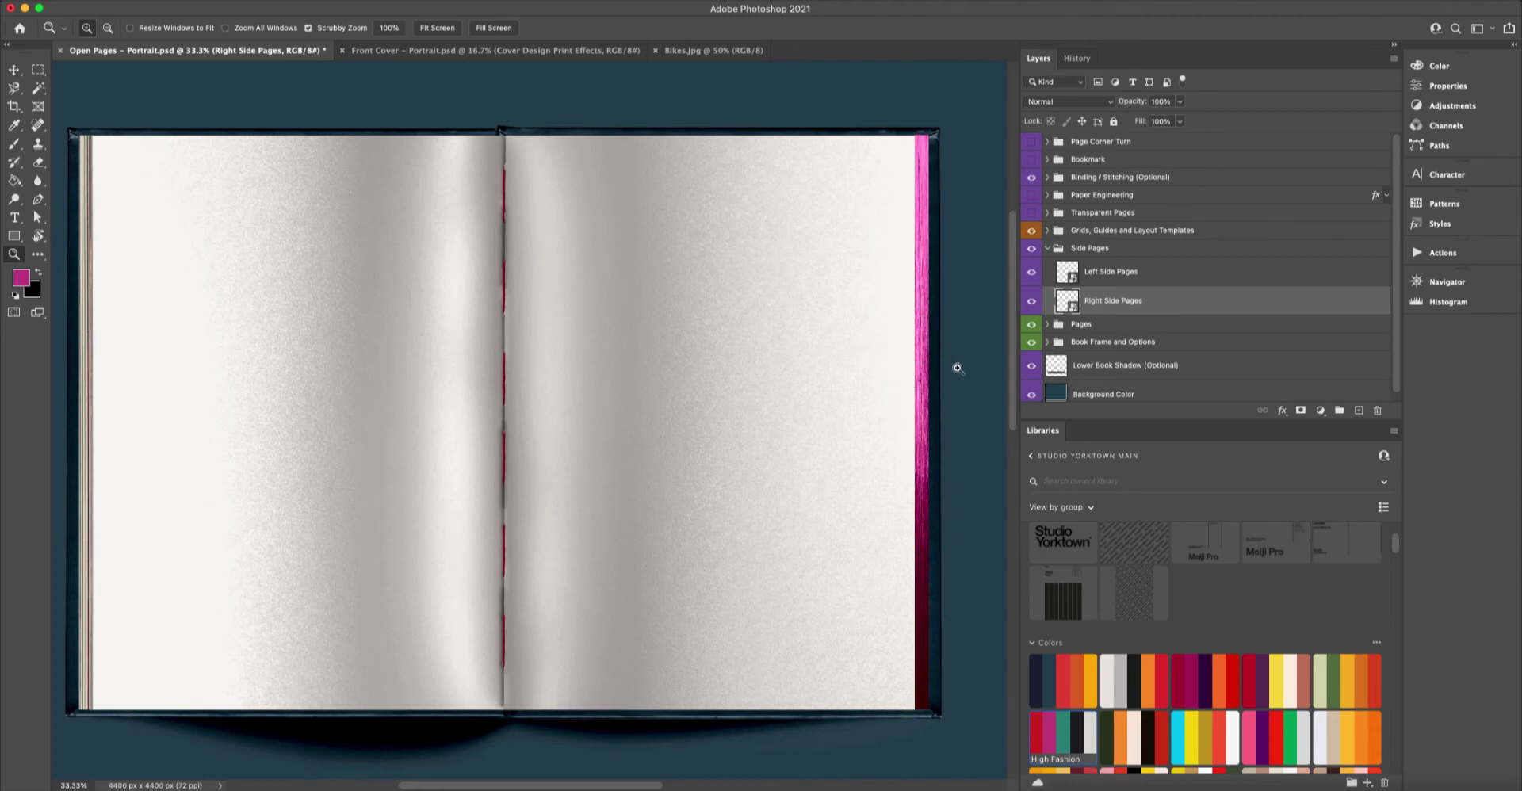
double_click(1068, 305)
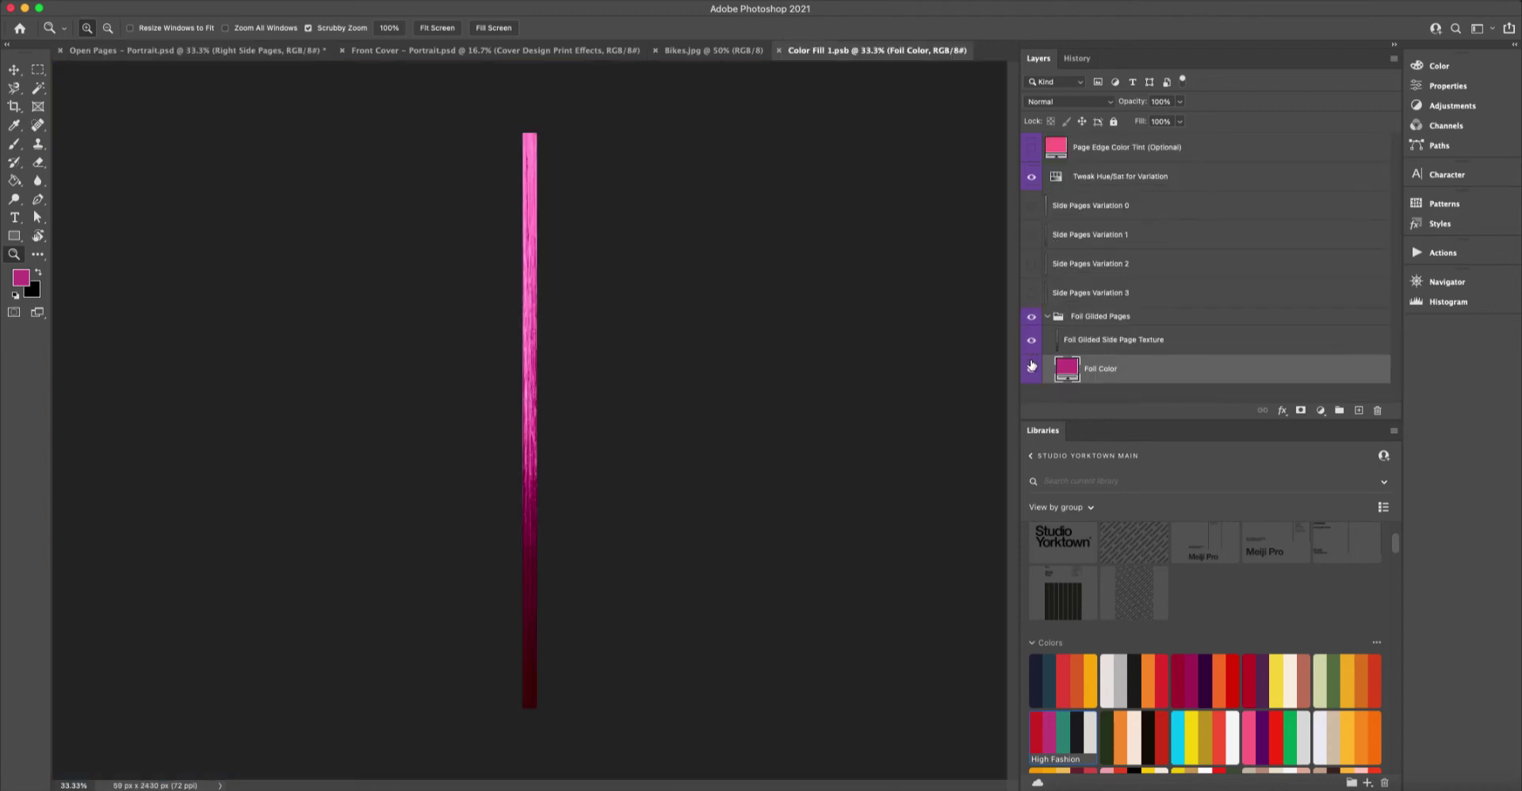
left_click(1033, 318)
left_click(1031, 235)
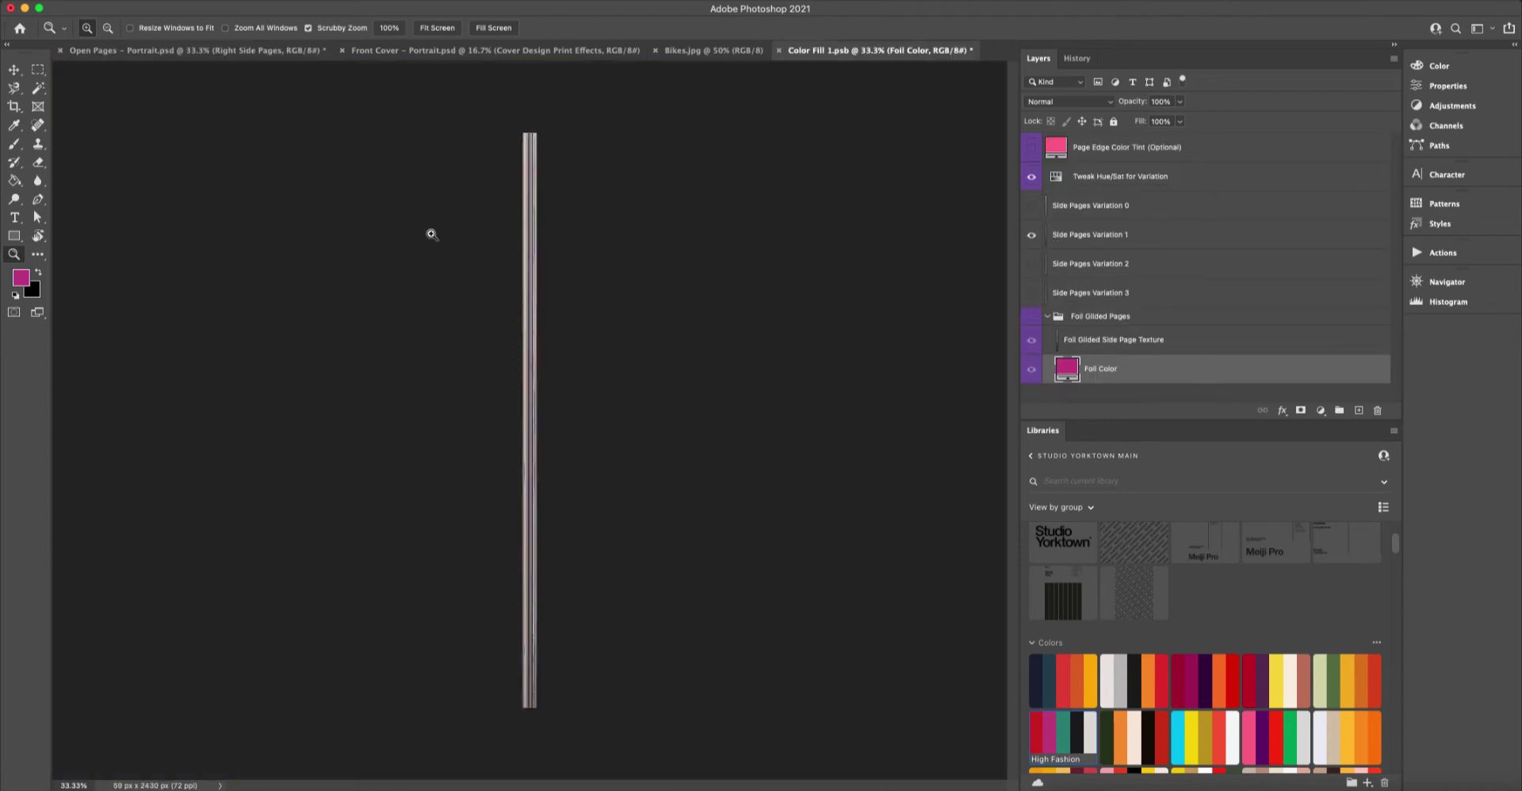
left_click(555, 212)
left_click(555, 212)
left_click(778, 50)
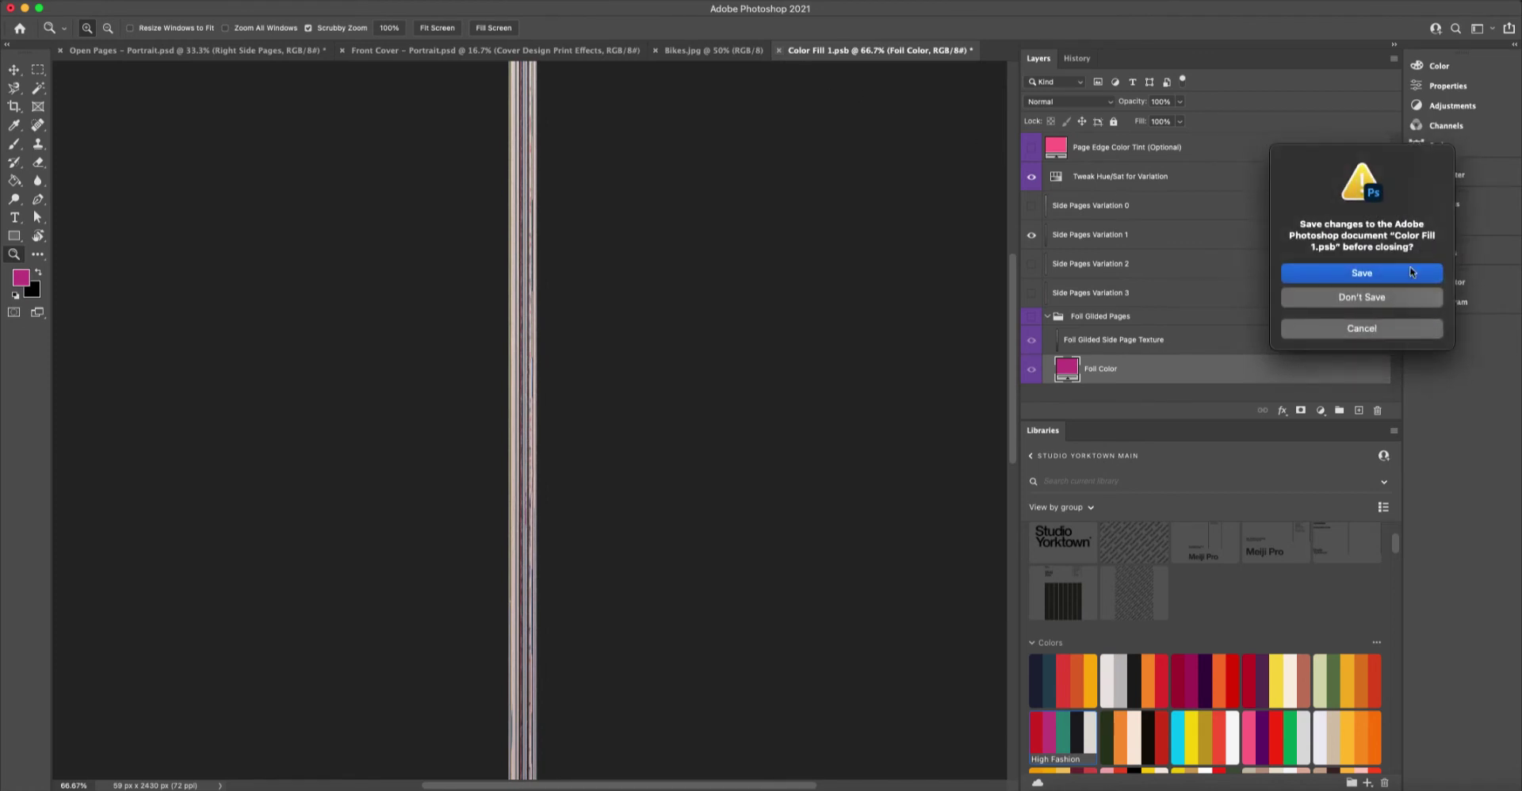
left_click(1343, 283)
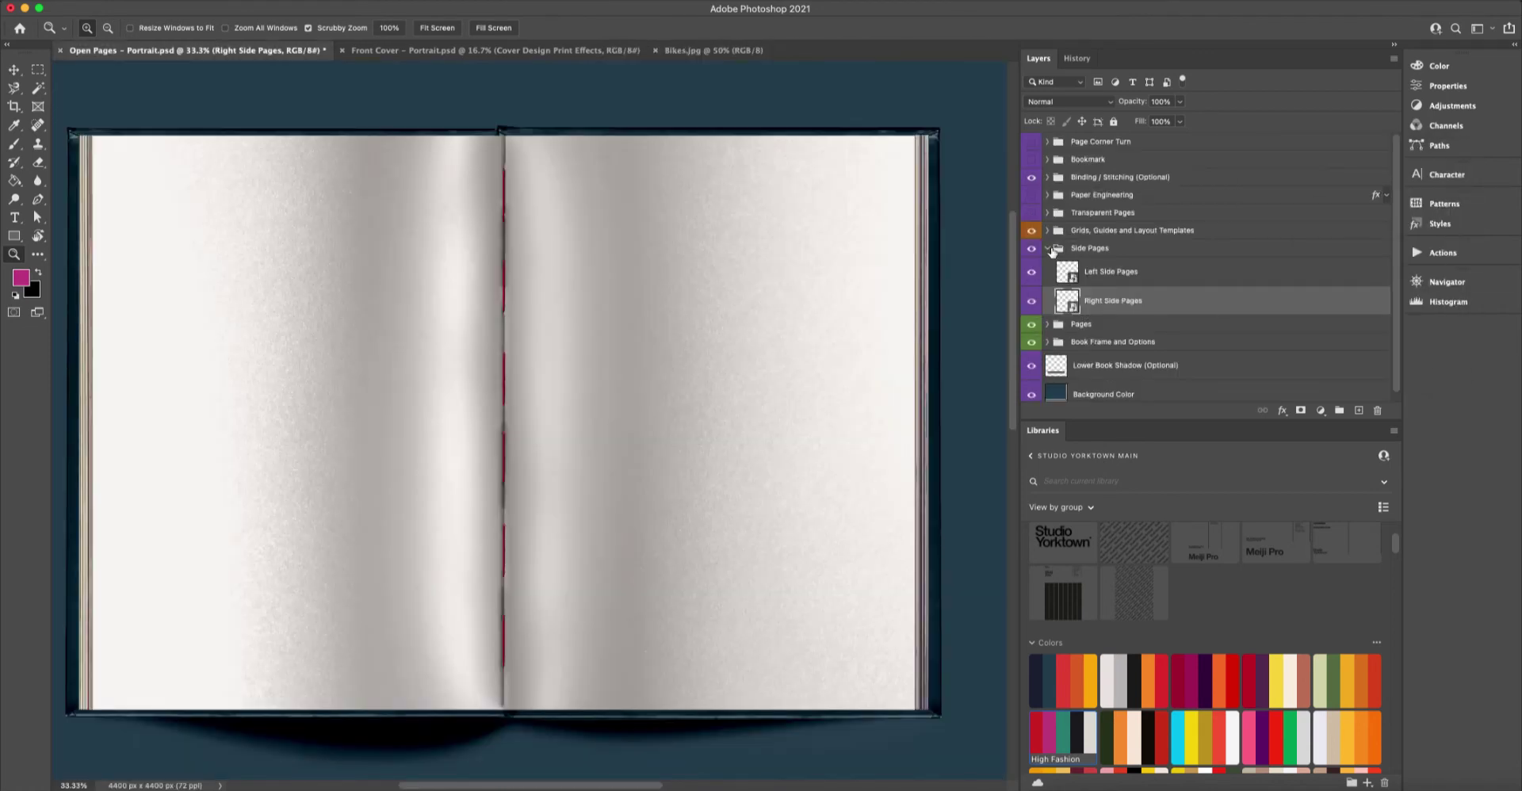
Collapse the Side Pages, Page Contents and Page Colors layer groups.
left_click(1046, 249)
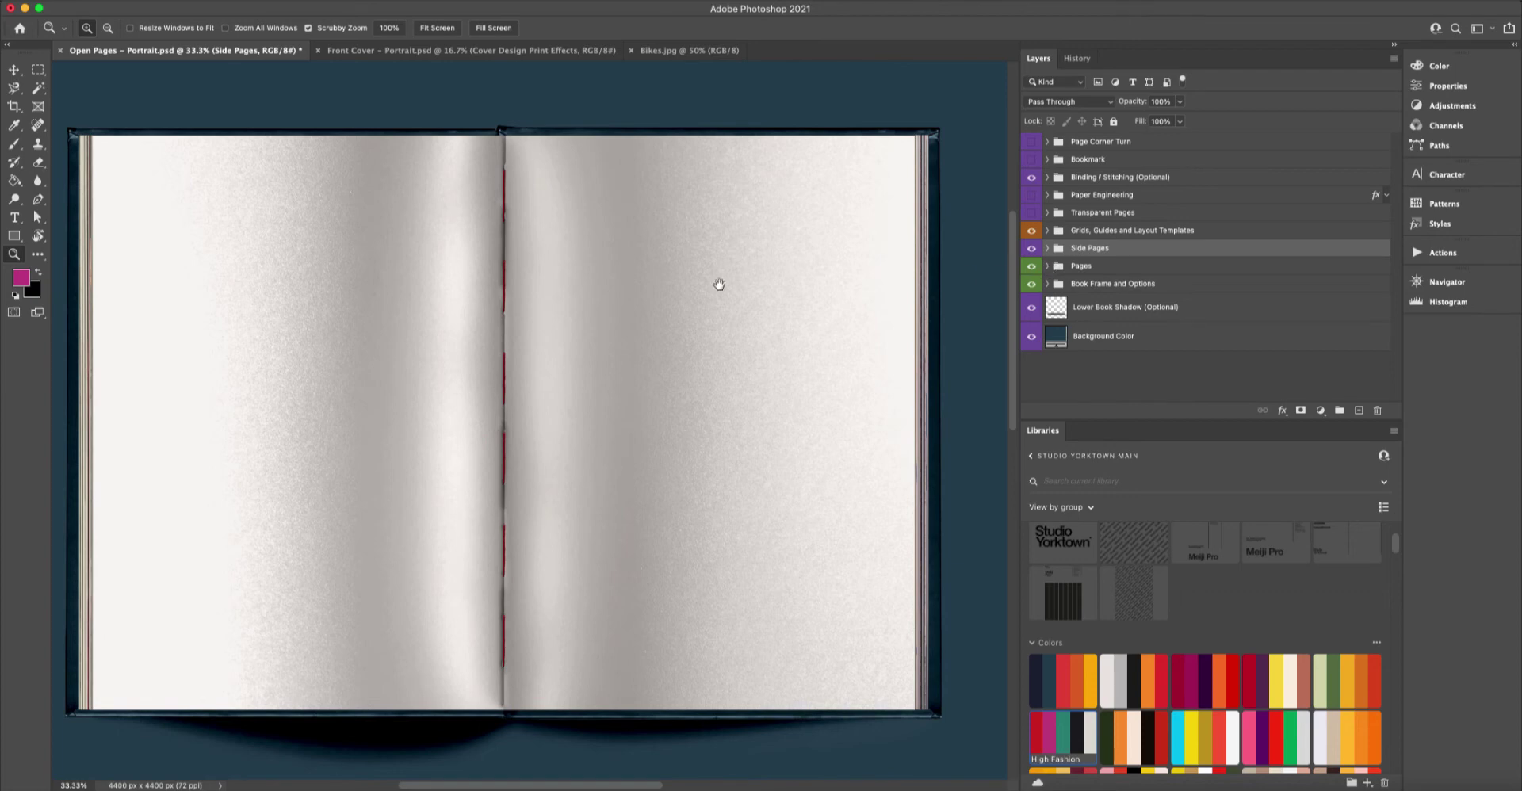
scroll(729, 289, "left", 2)
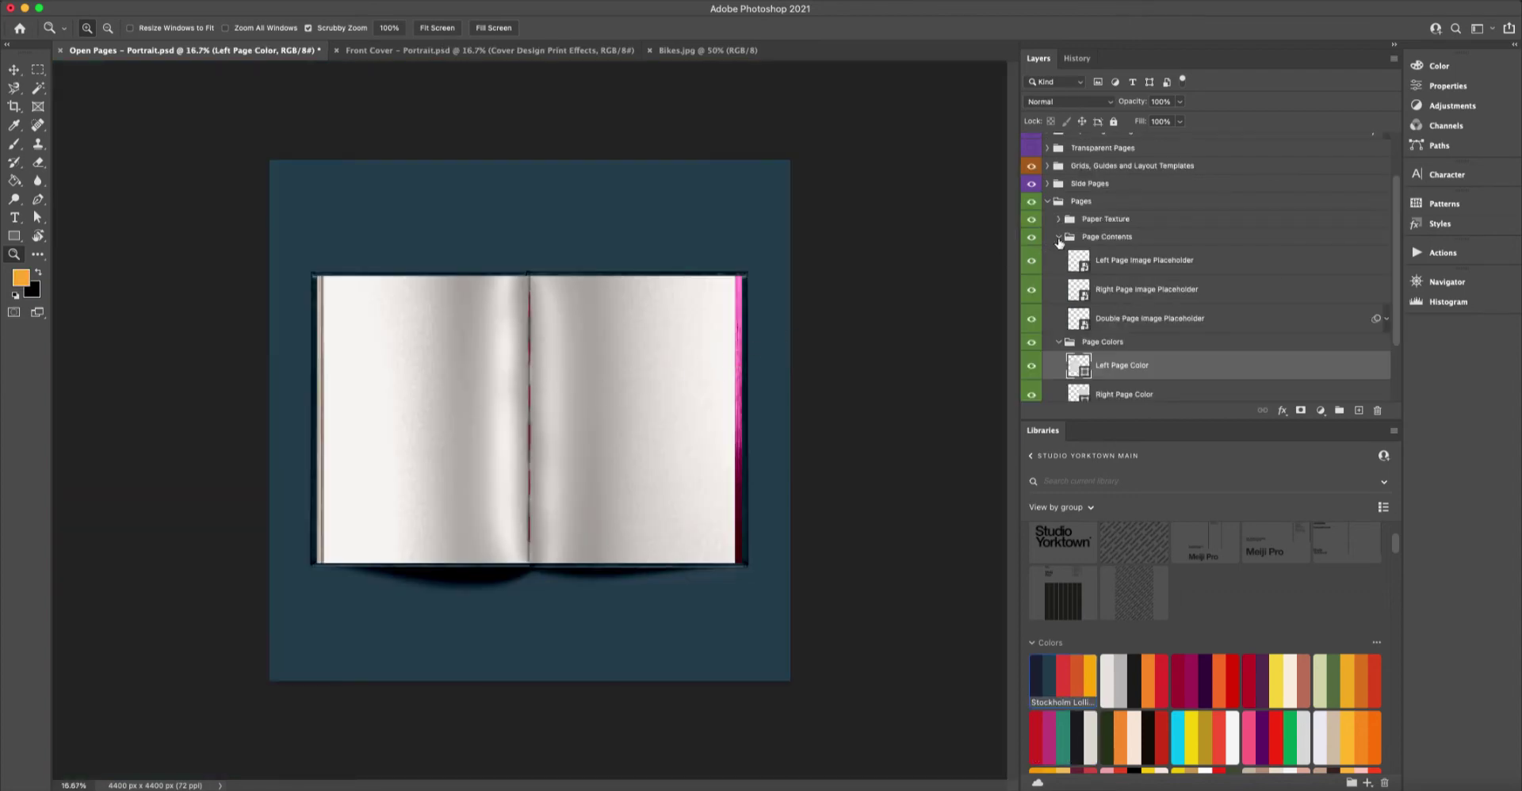
left_click(1058, 237)
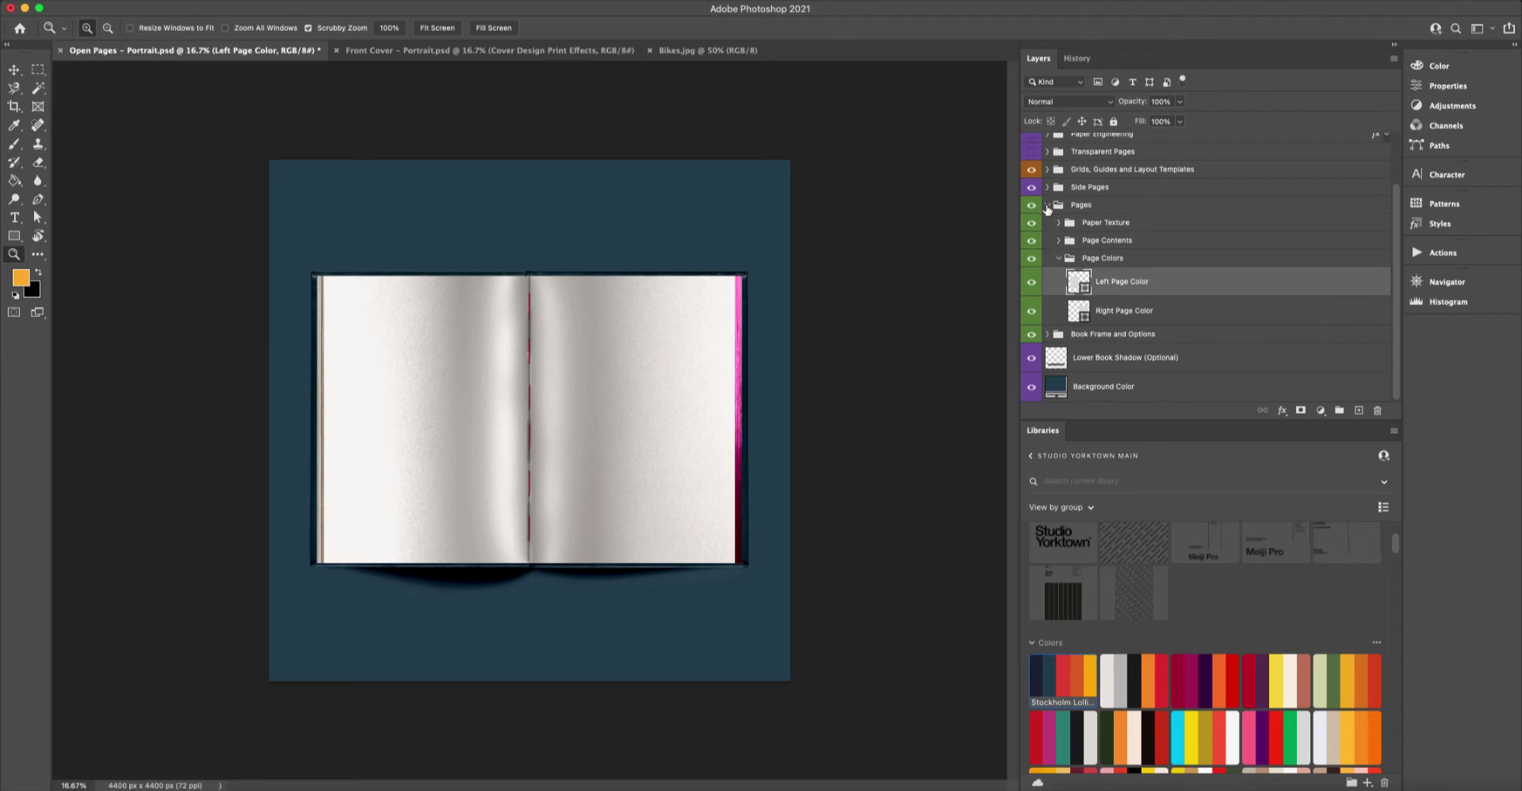
left_click(1058, 260)
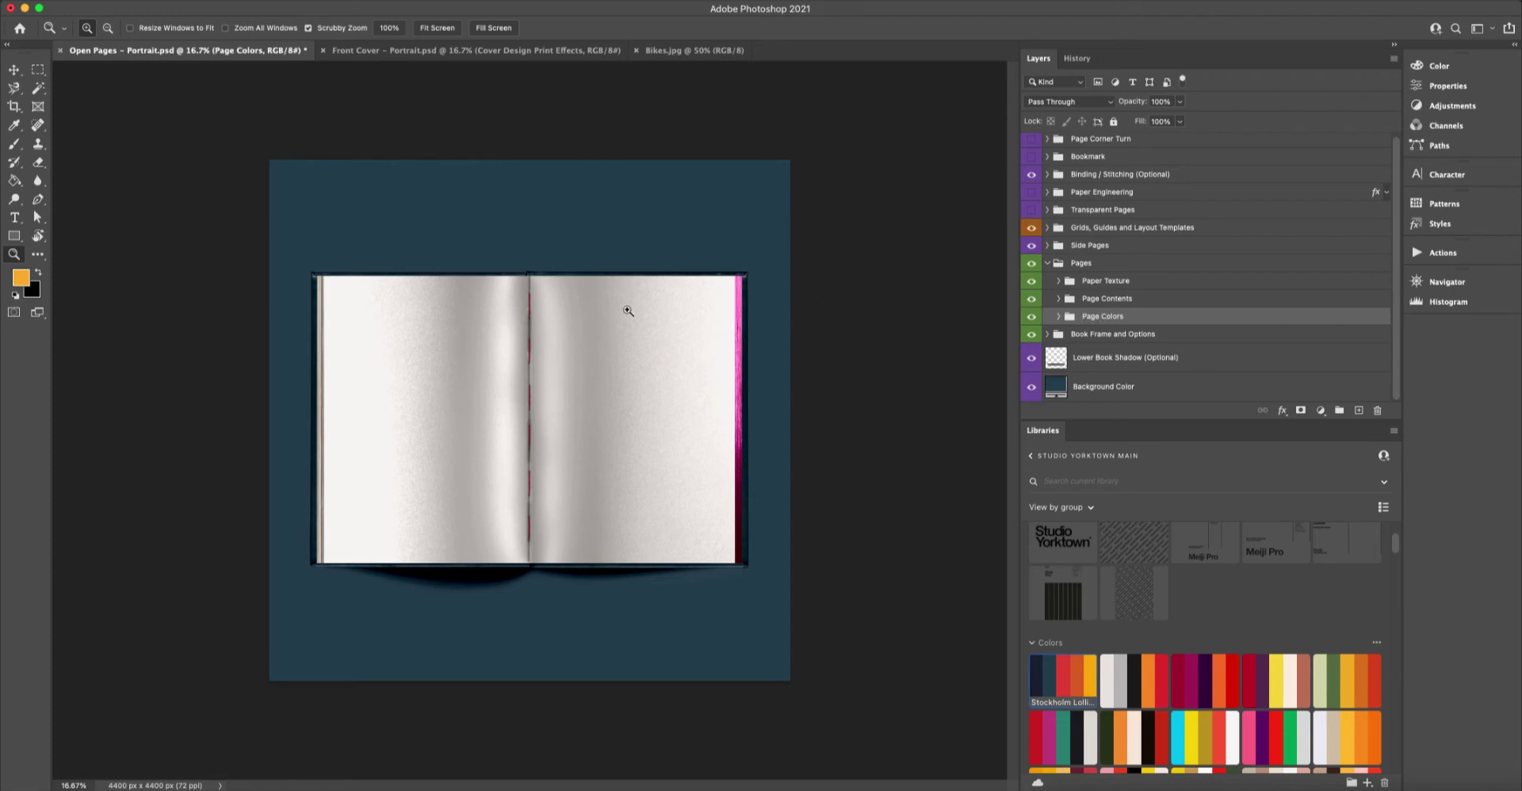
left_click(727, 383)
left_click_drag(411, 350, 507, 328)
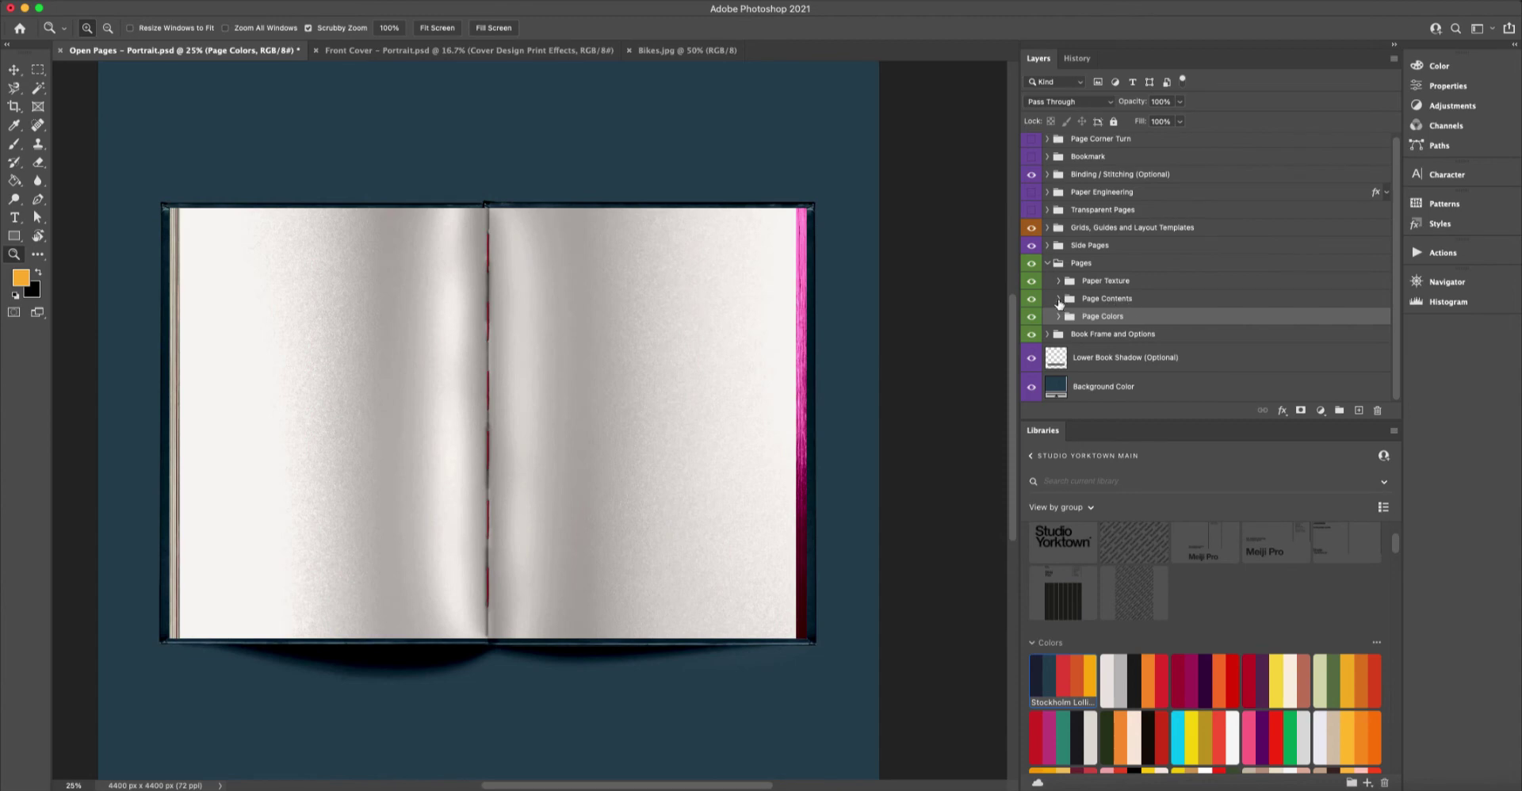
Expand the Page Colors group and fill the Left Page Color layer with the red from the High Fashion color theme.
left_click(1058, 299)
left_click(1059, 299)
left_click(1058, 317)
left_click(1082, 342)
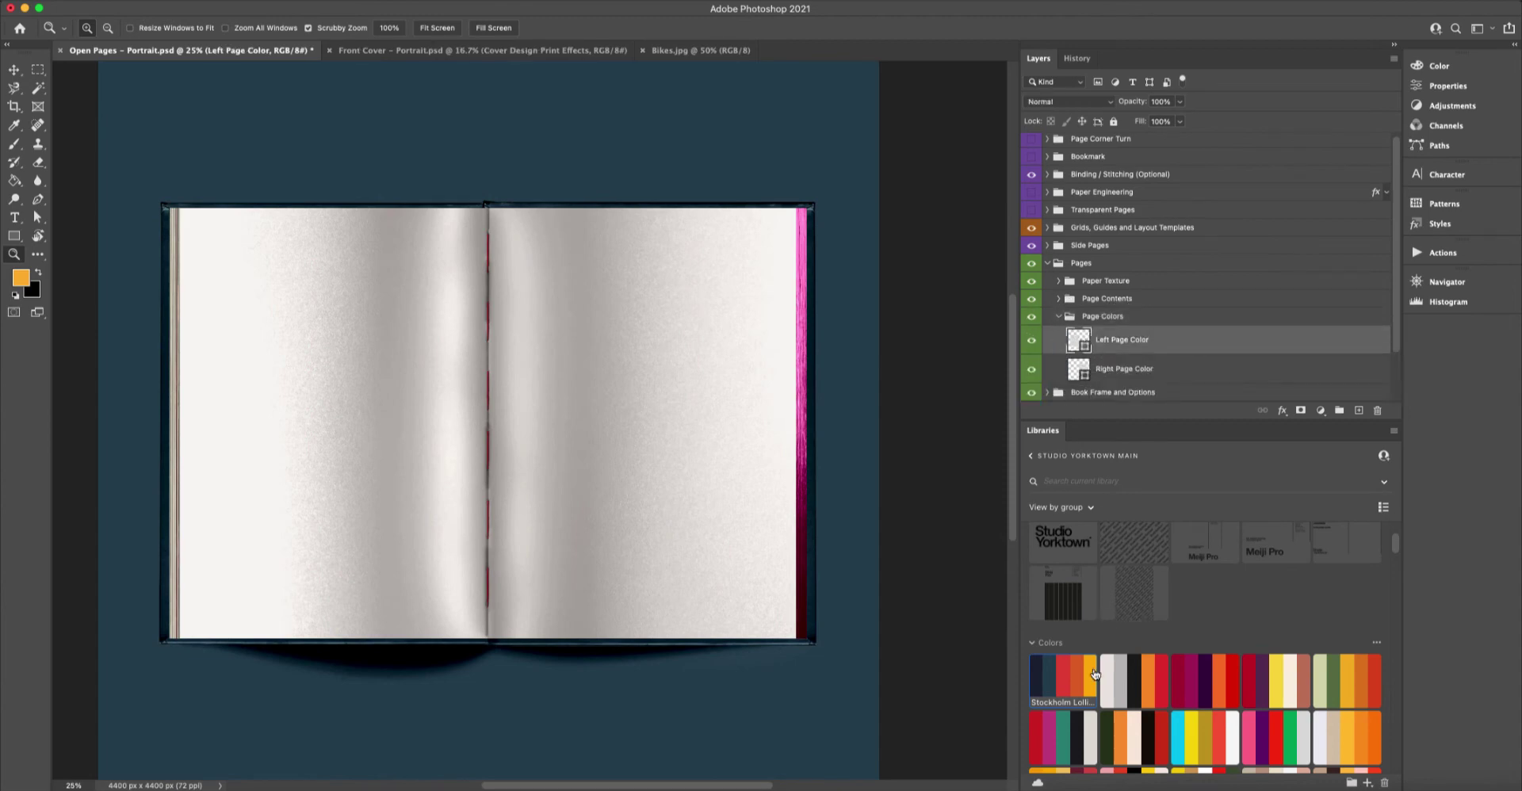
left_click(1040, 735)
key("alt+BackSpace")
Fill the Right Page Color layer with the dark purple from the Fashion color theme.
left_click(1112, 373)
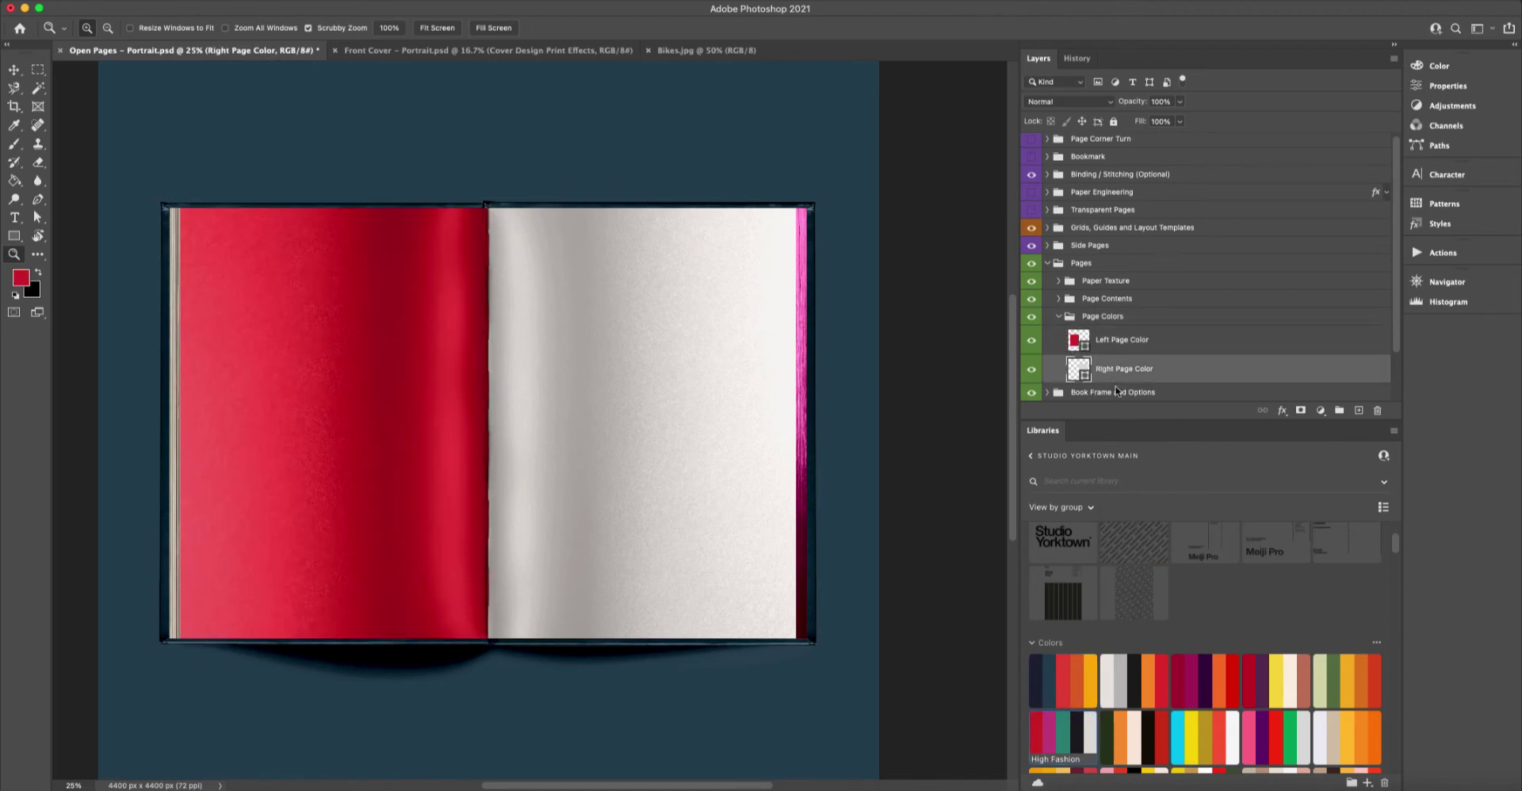
left_click(1253, 679)
key("alt+BackSpace")
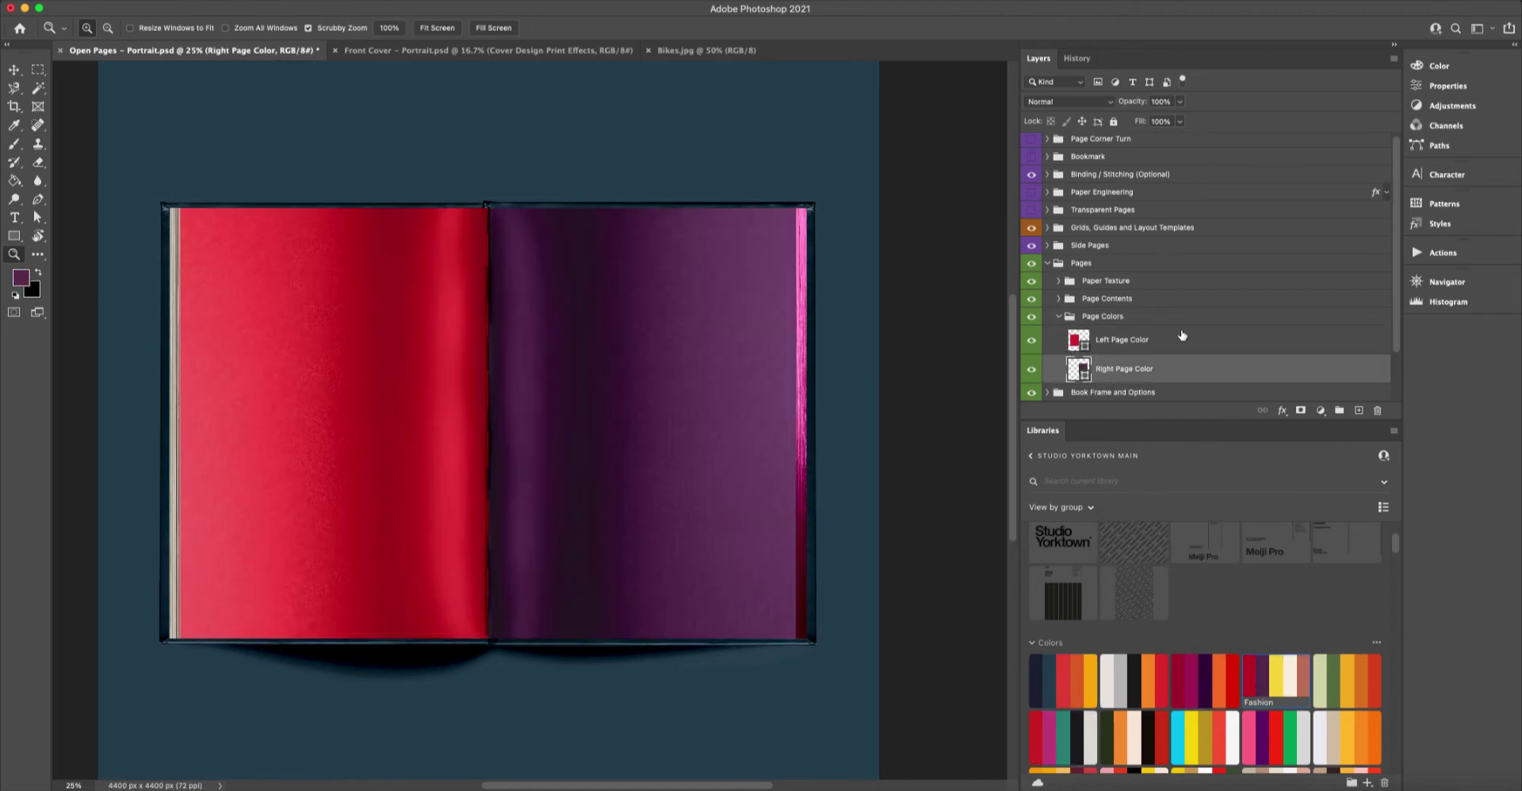
Expand the Page Contents group and open the Left Page Image Placeholder smart object.
left_click(1059, 300)
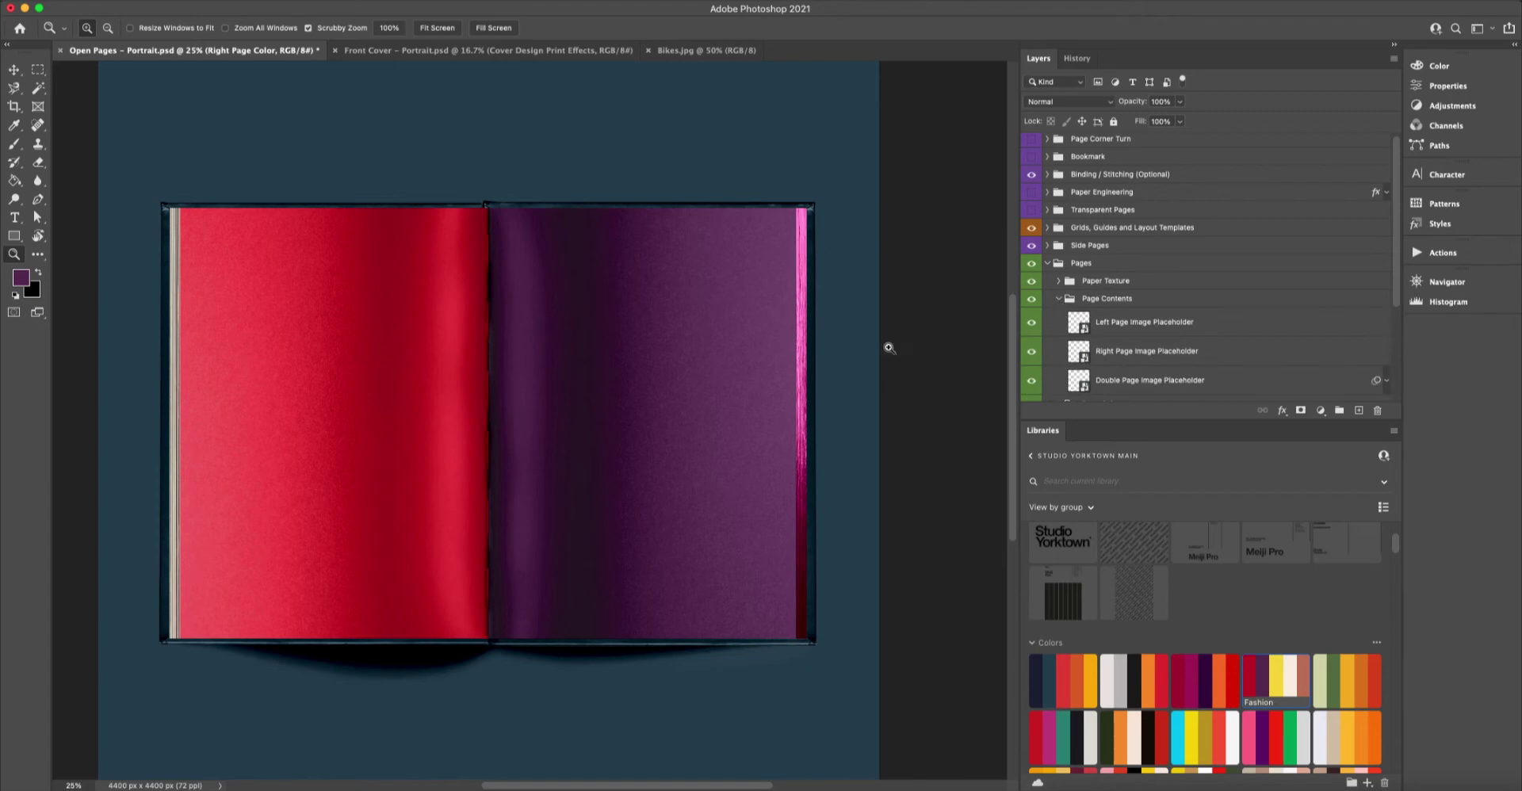
left_click(384, 355)
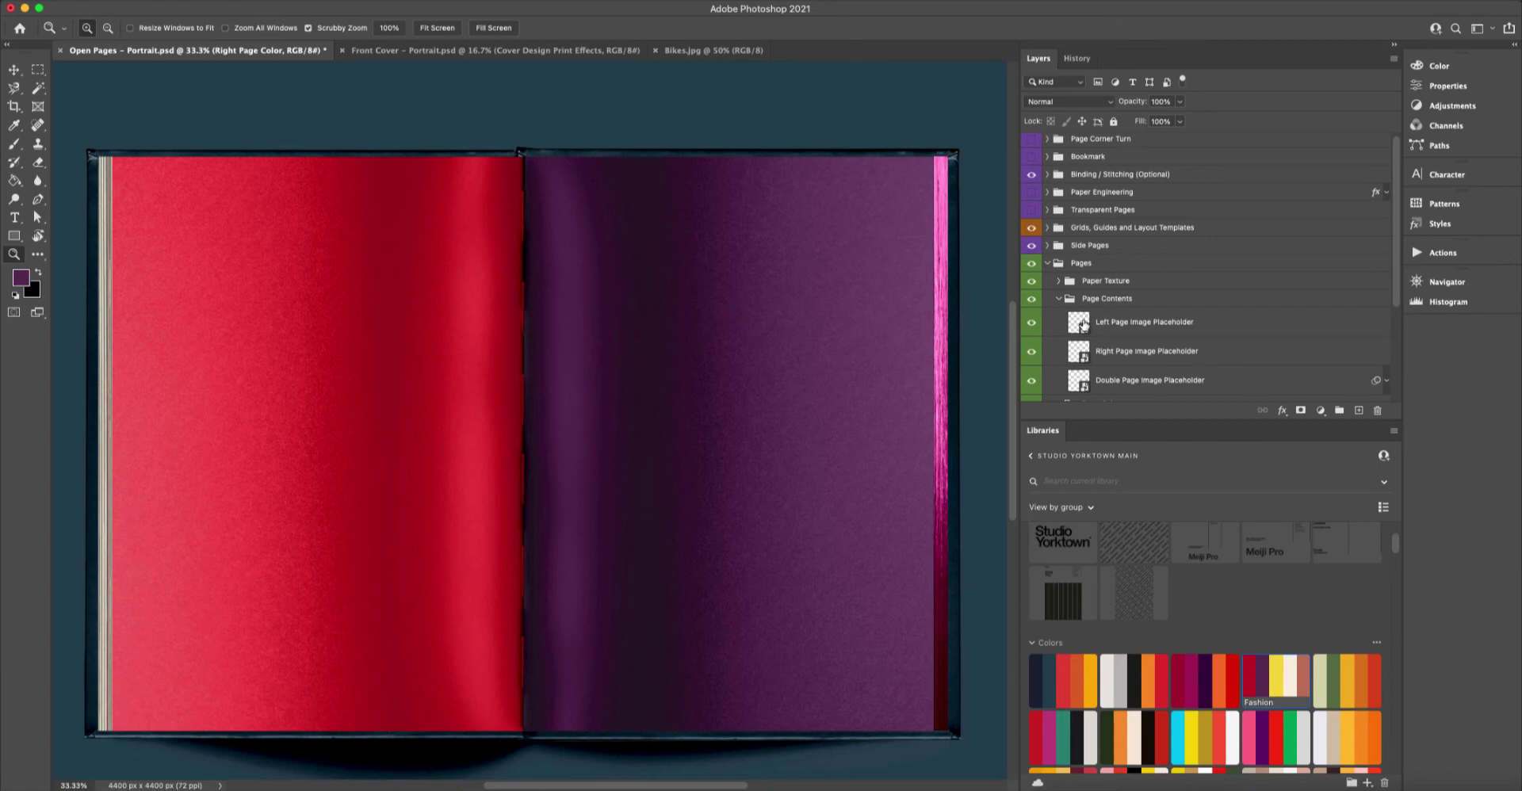
left_click(1083, 325)
key("super+minus")
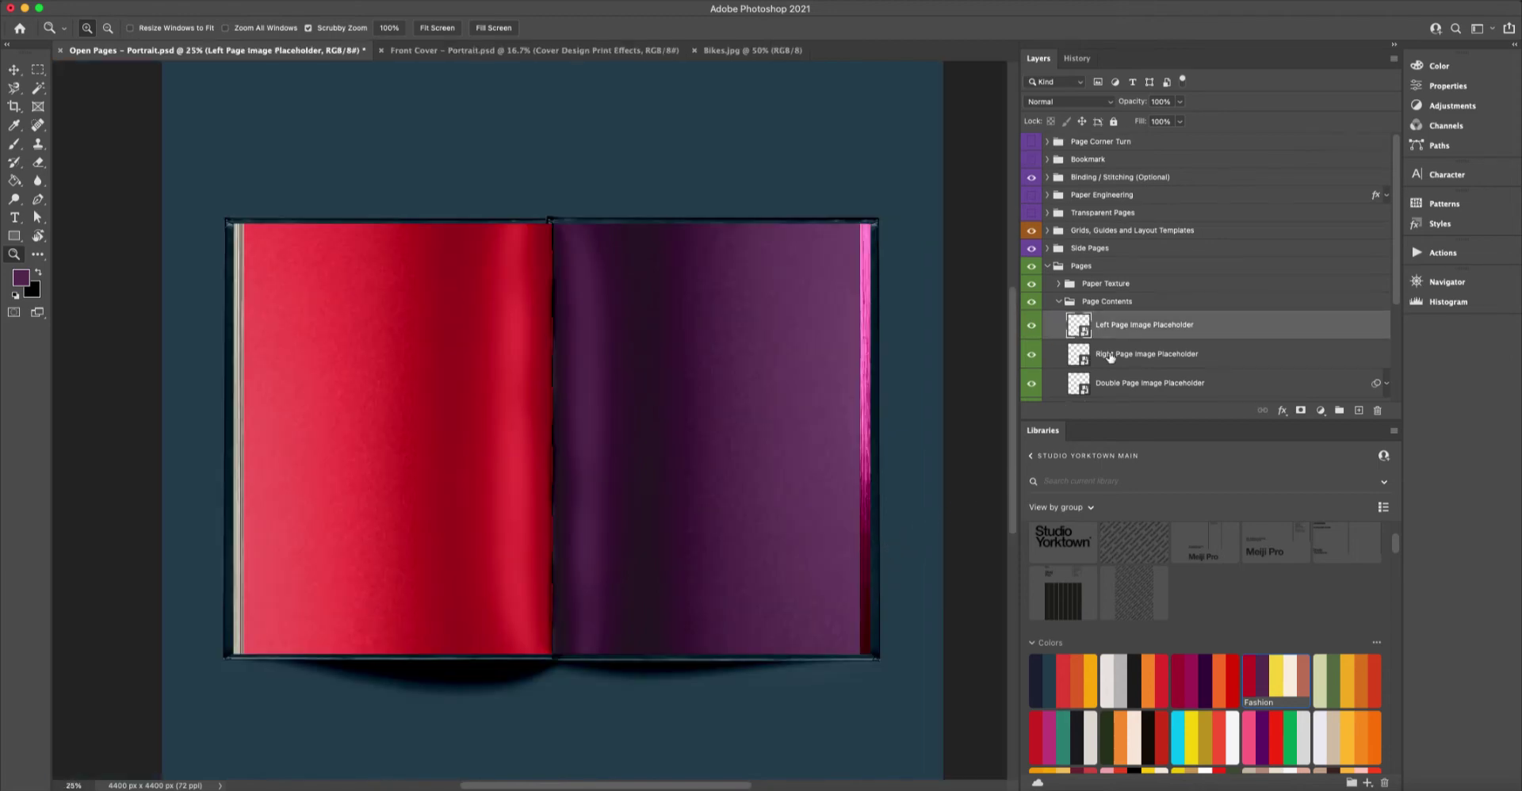
double_click(1077, 325)
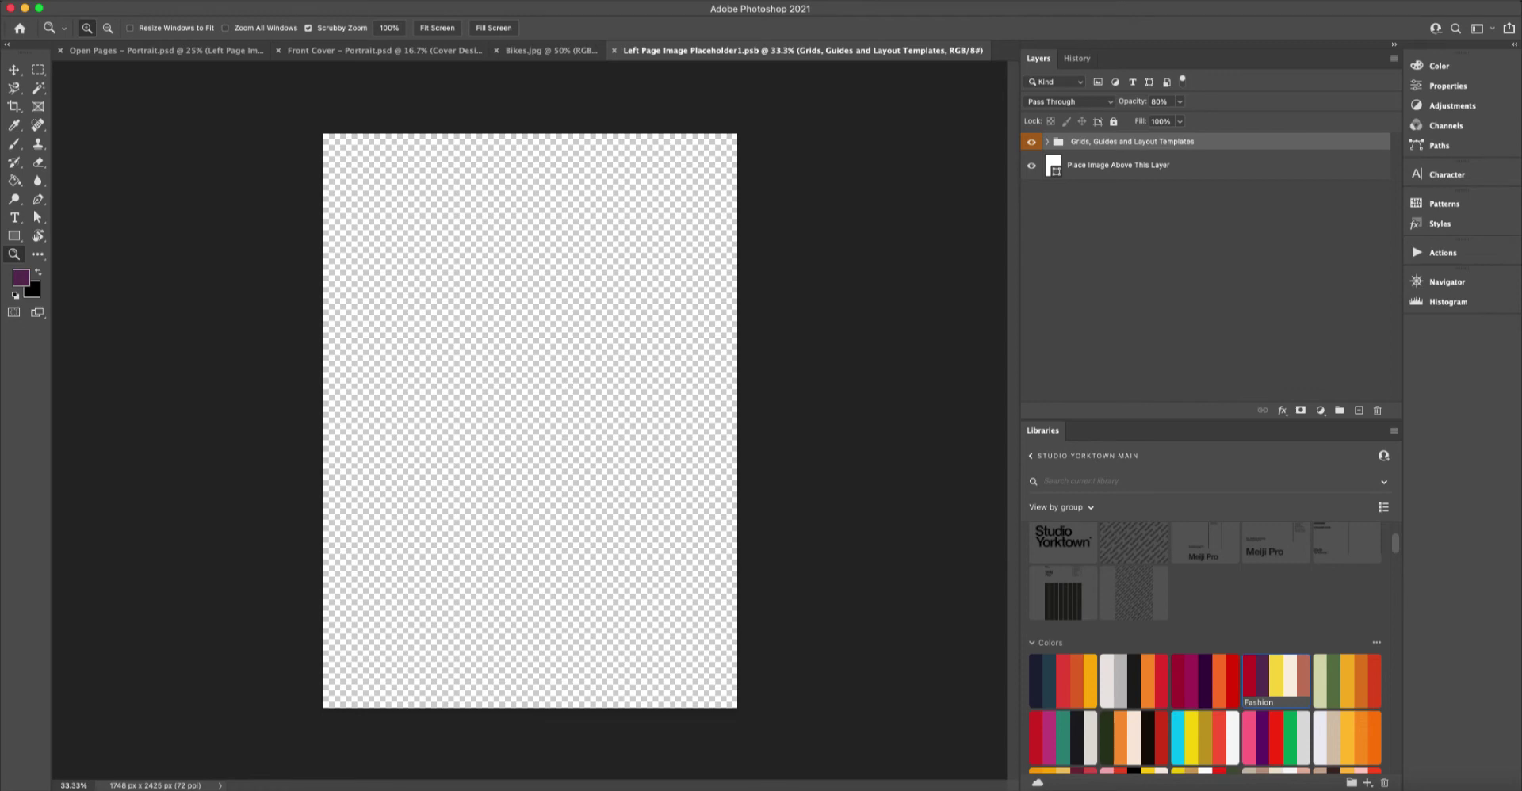
Place the graffiti brick wall photo, scale it to about 161.57% to fill the canvas, and save and close the smart object.
left_click_drag(761, 397, 502, 283)
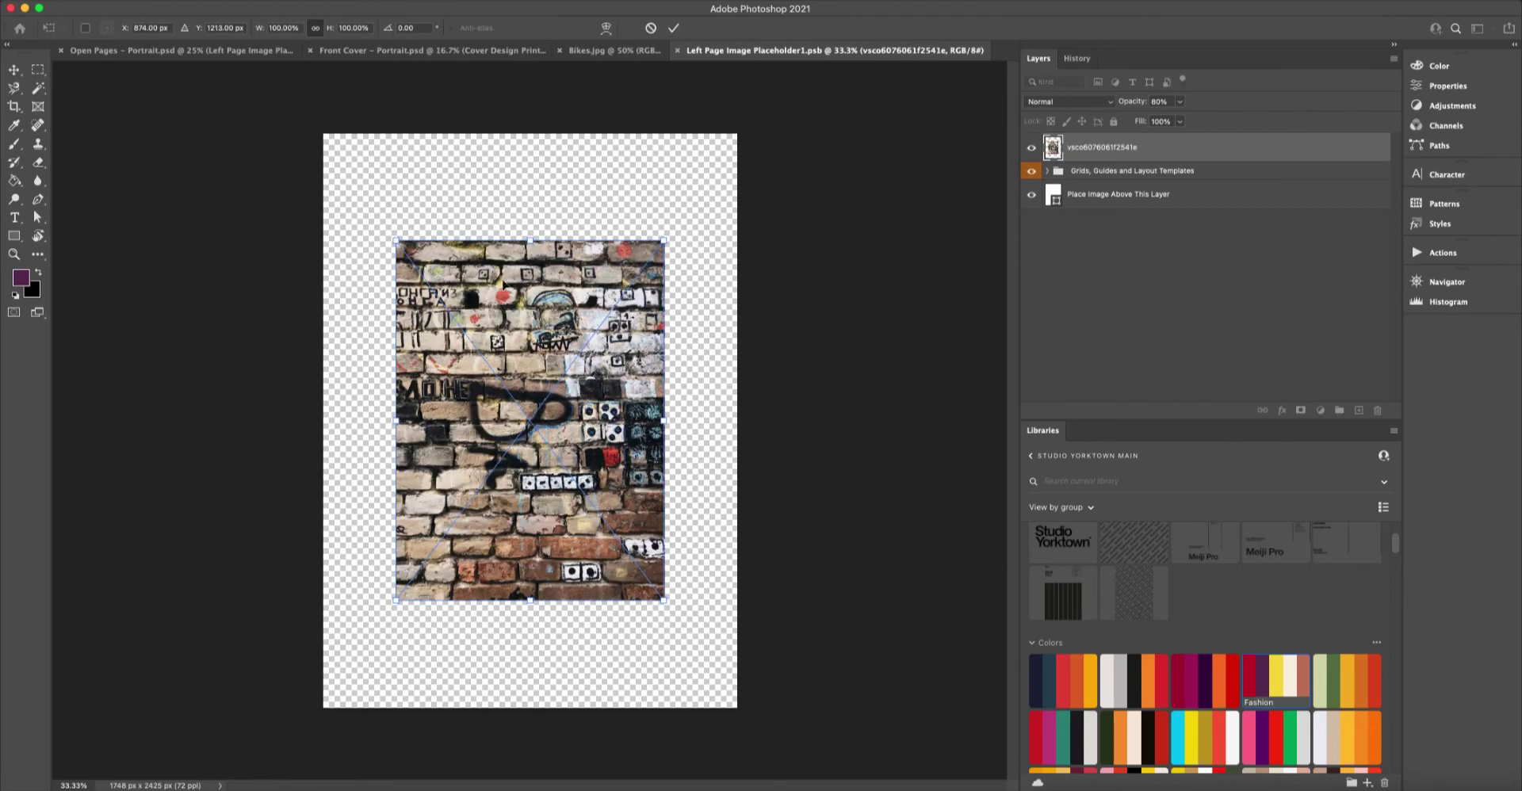
left_click_drag(664, 239, 753, 137)
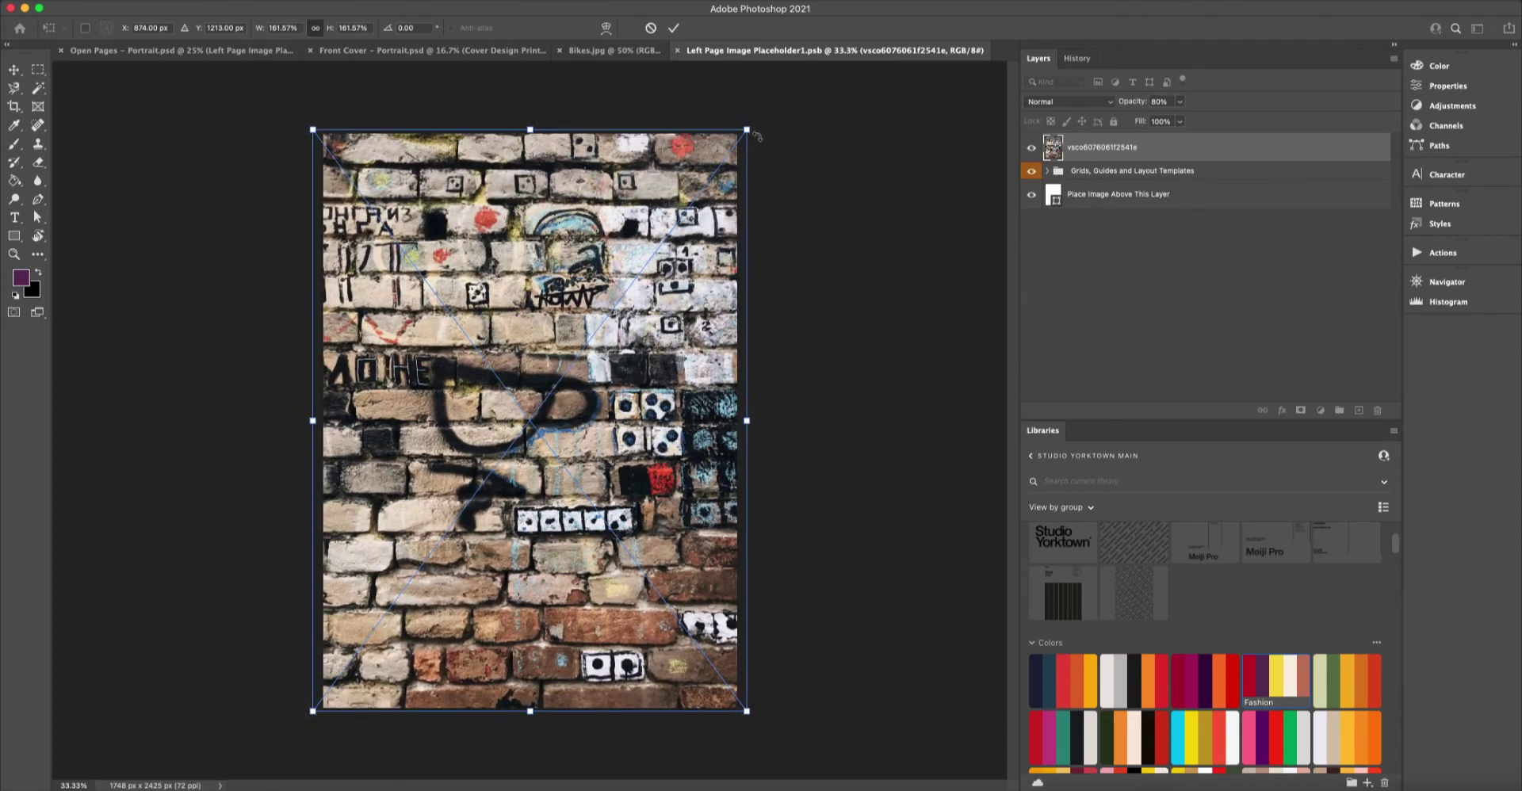
key("Return")
key("z")
left_click(670, 50)
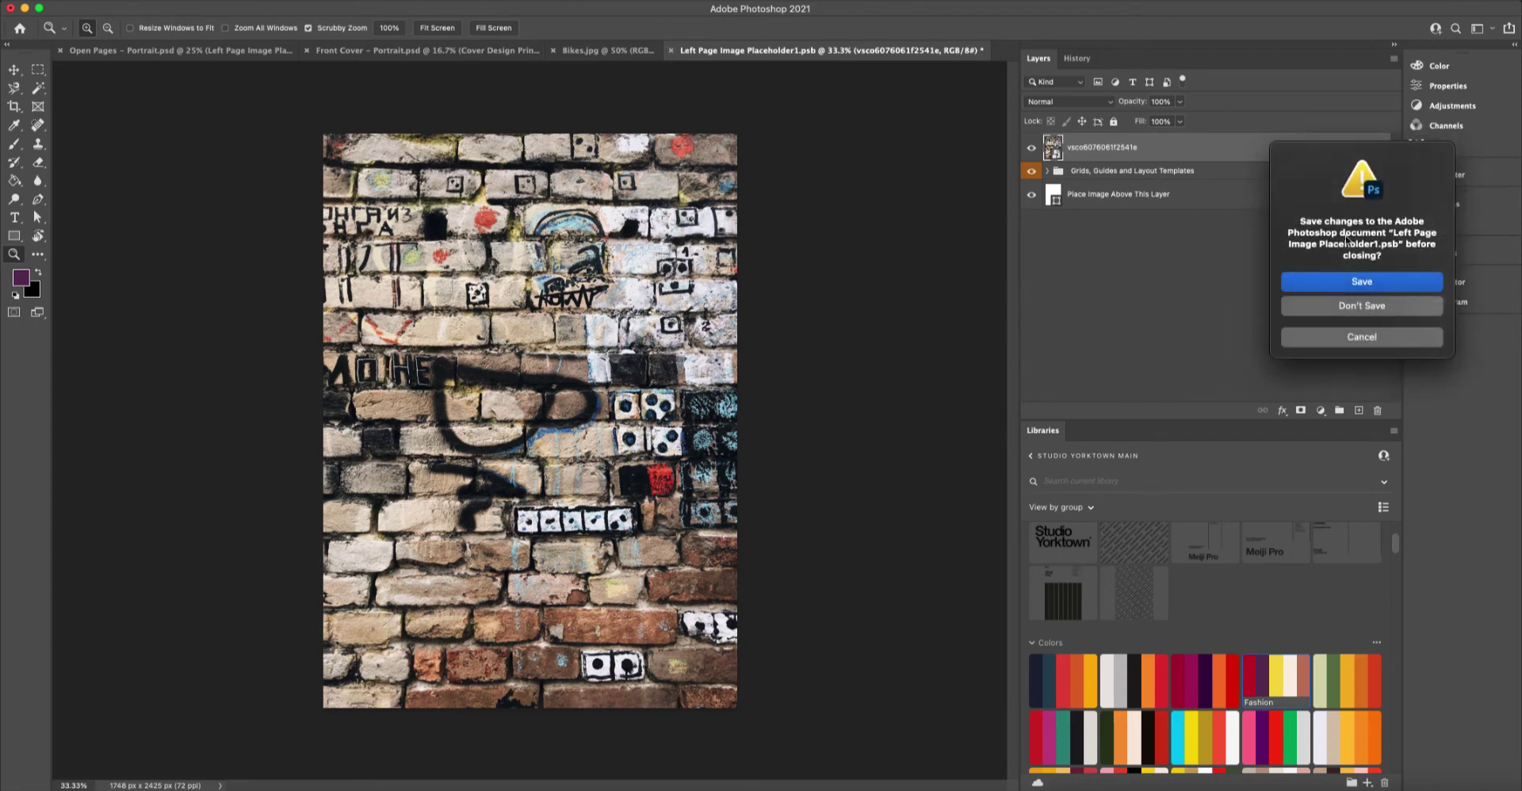
key("Return")
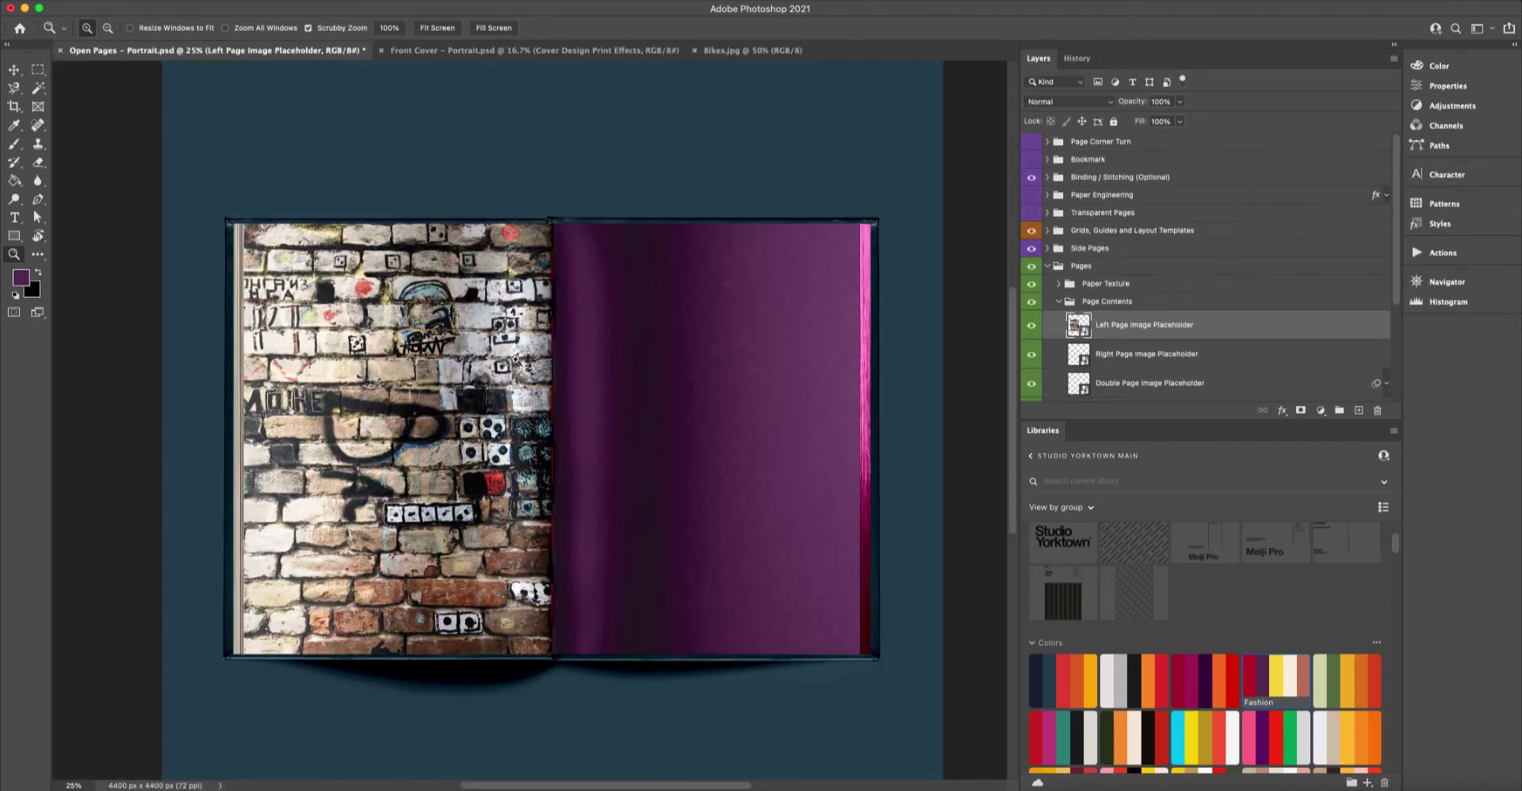
Open the Right Page Image Placeholder, place the wooden lattice building photo centered at about 61.70%, and save and close the smart object.
double_click(1078, 354)
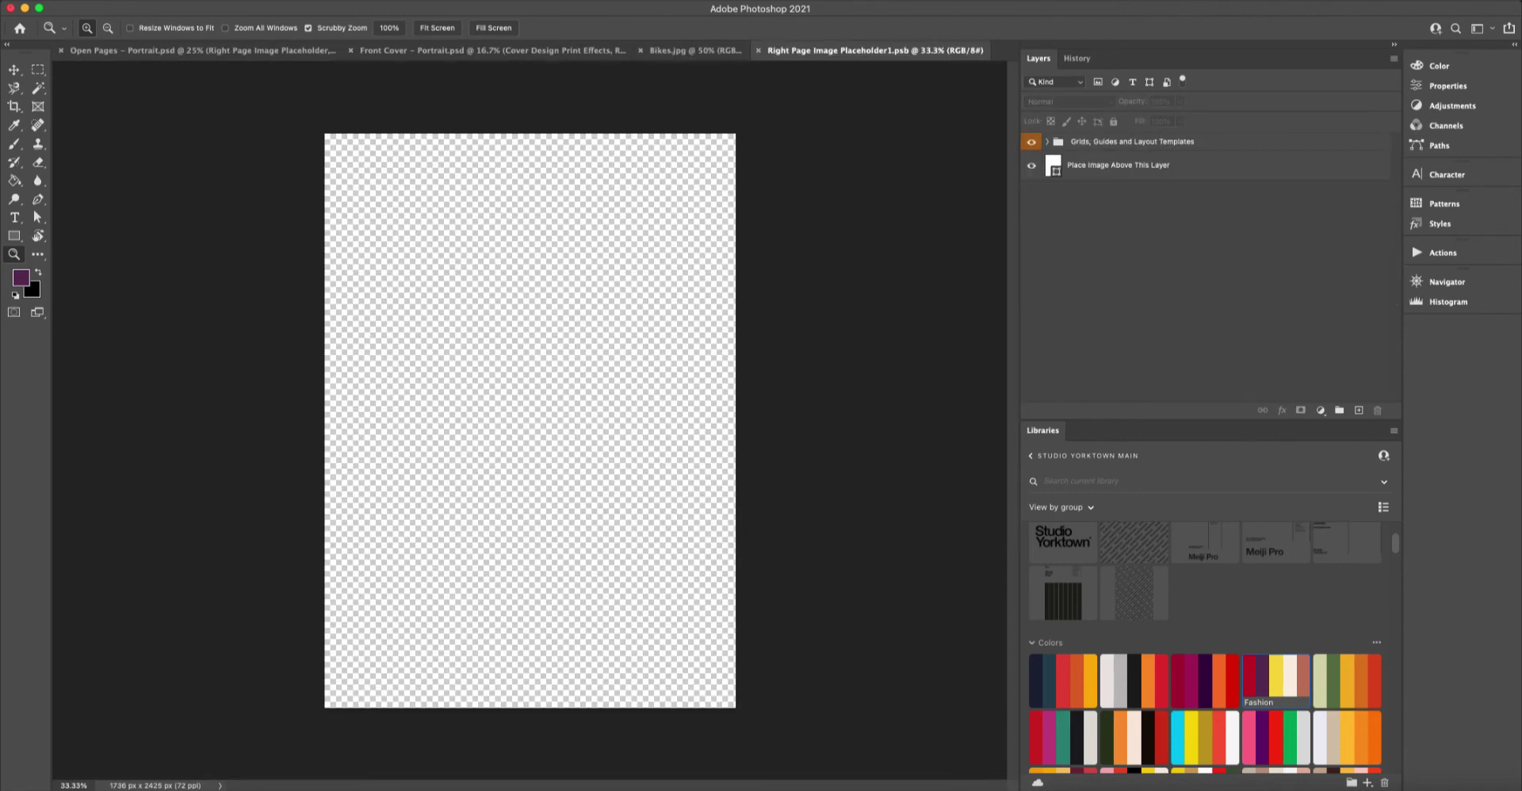
left_click_drag(1087, 540, 640, 481)
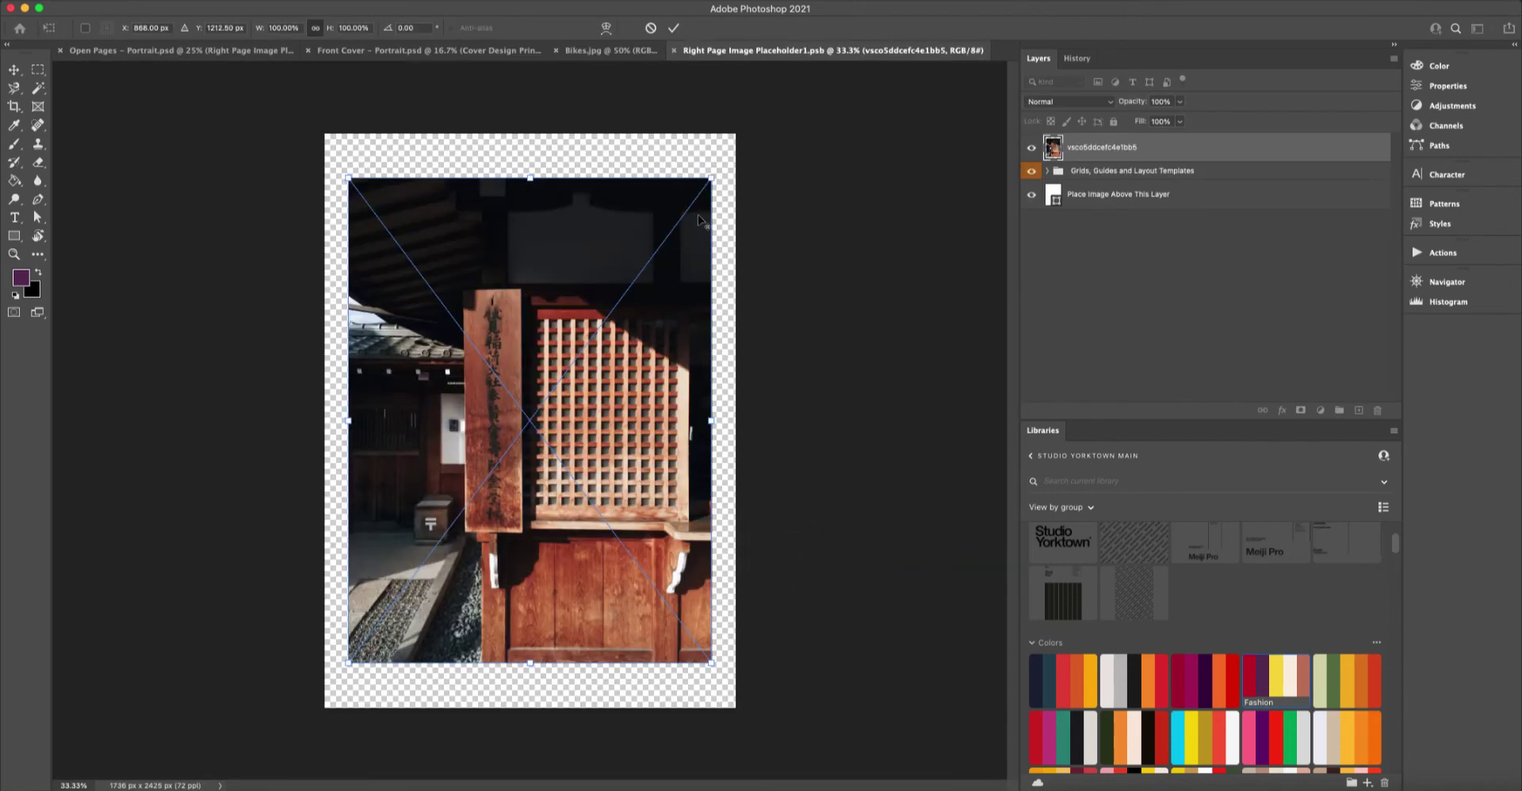
left_click_drag(711, 179, 641, 271)
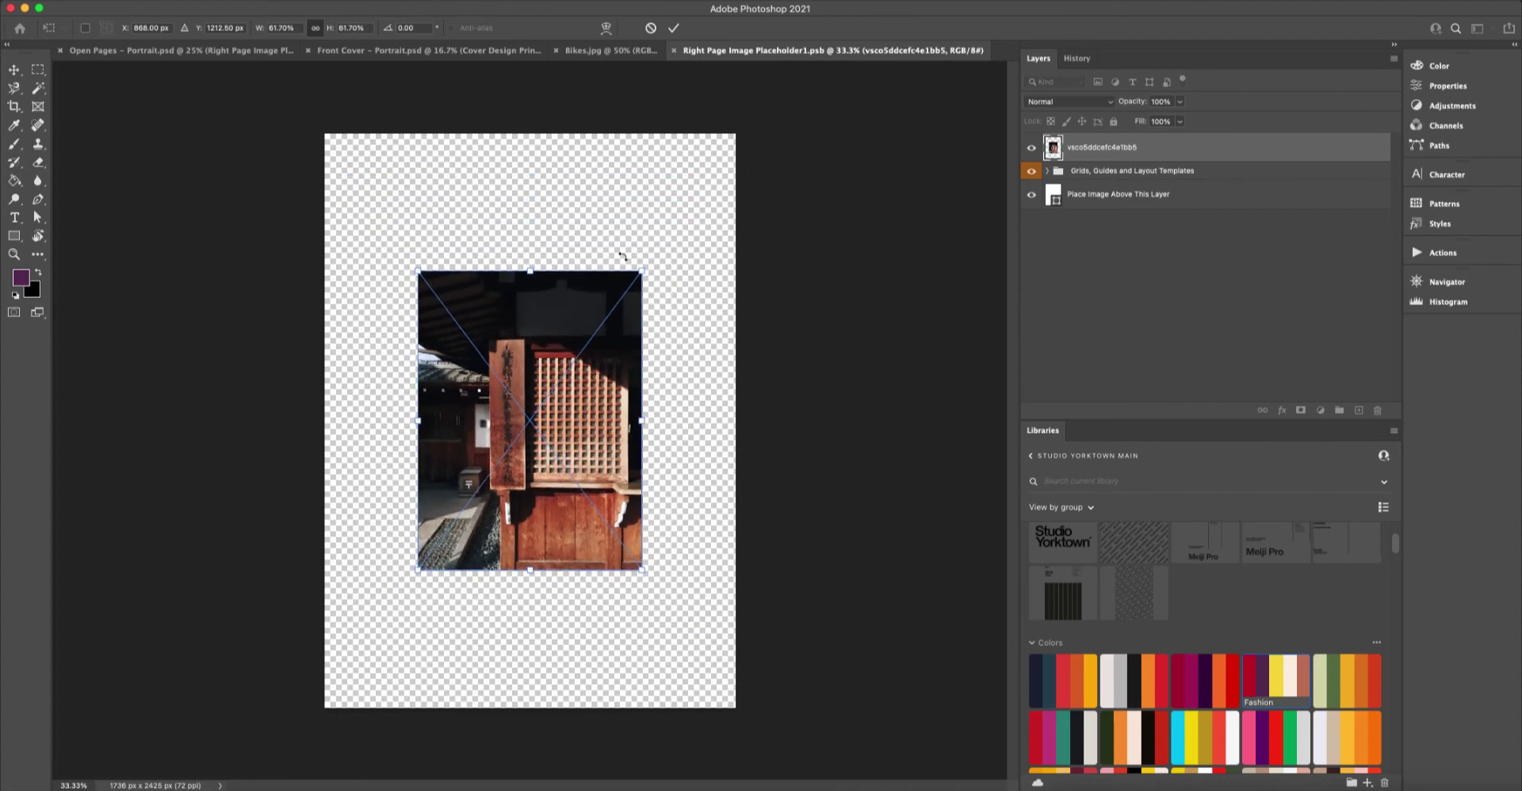
key("Return")
key("z")
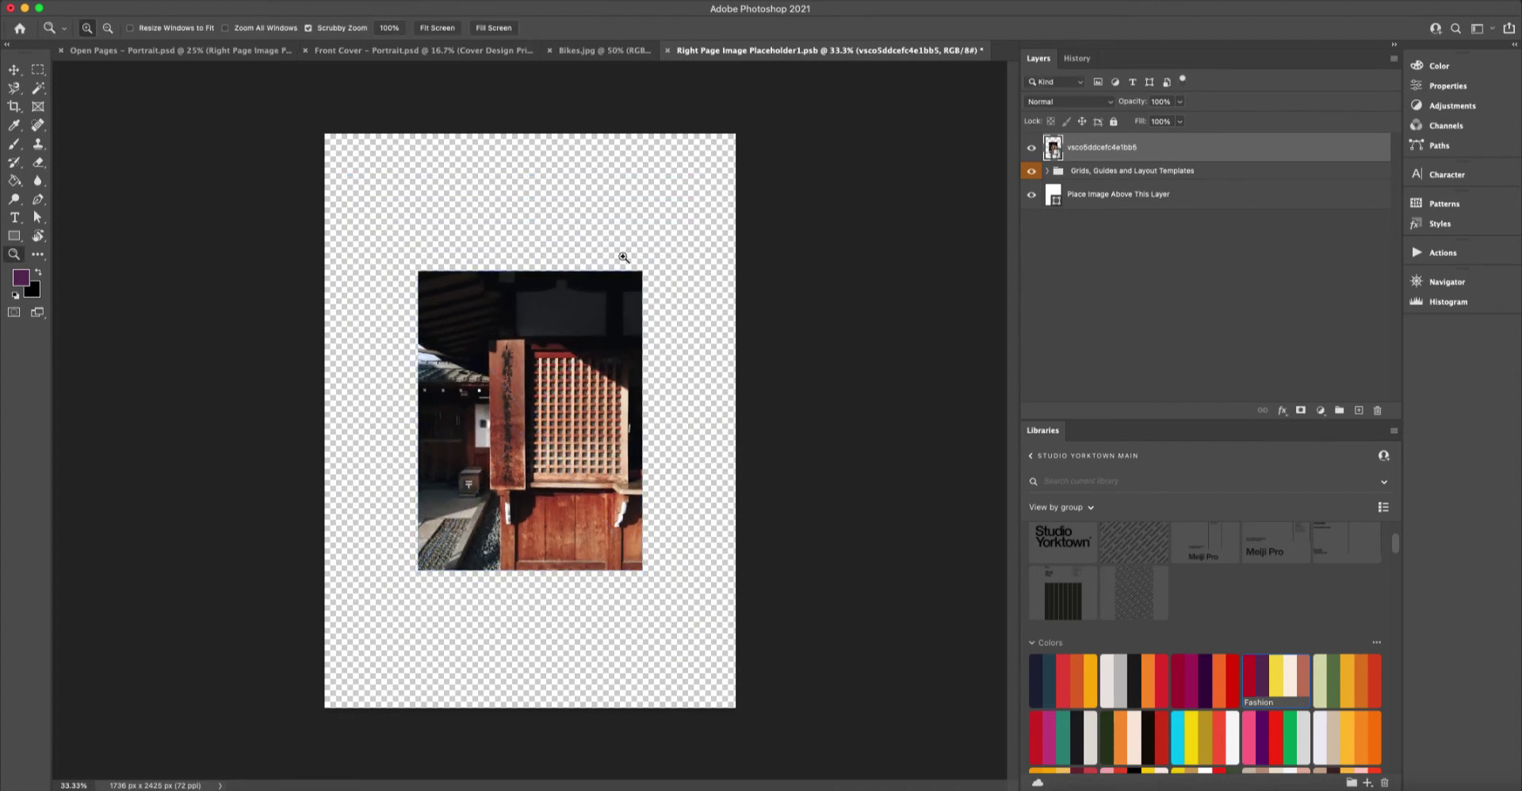
left_click(667, 50)
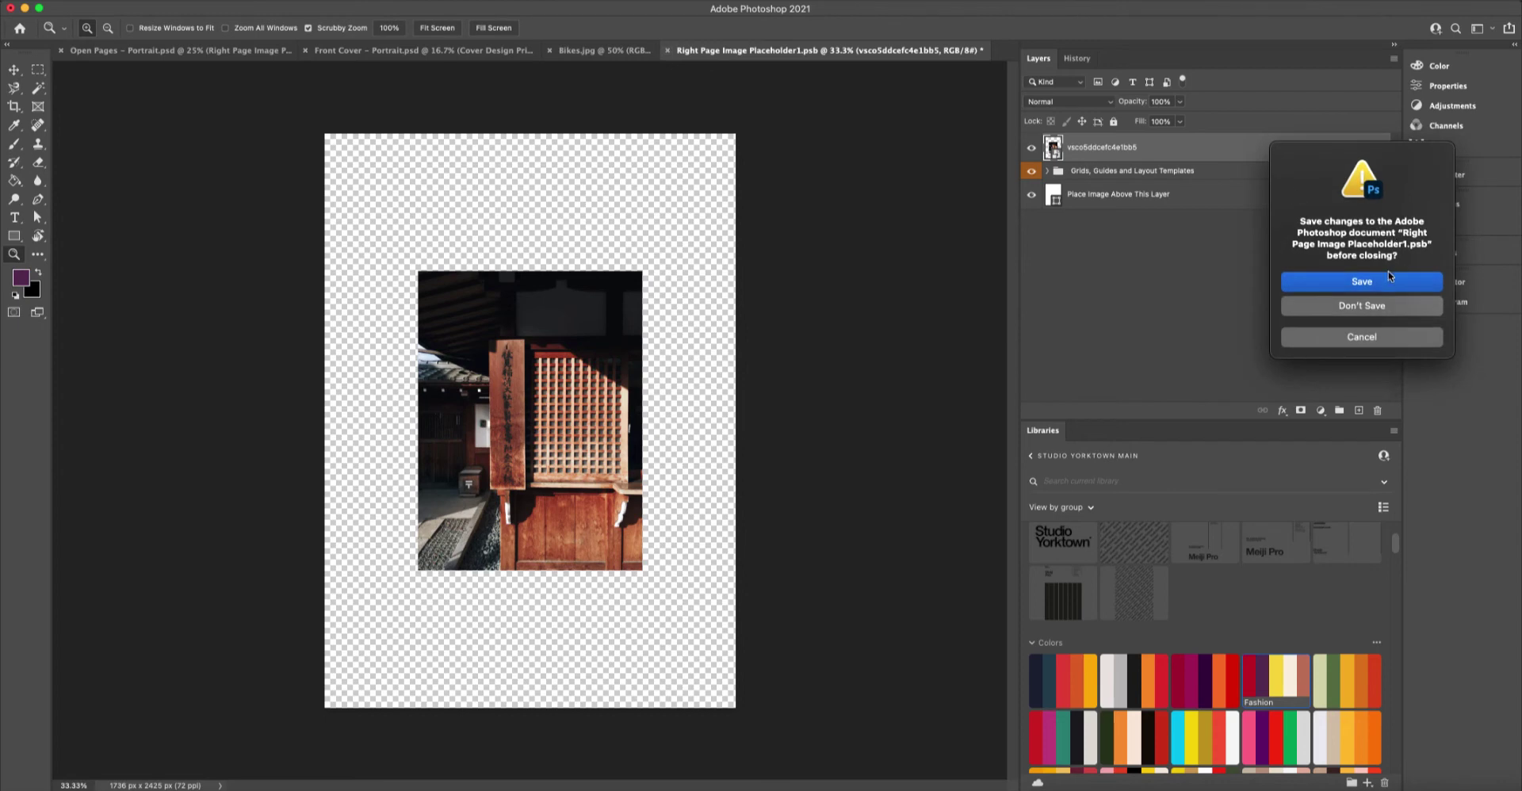
left_click(1348, 283)
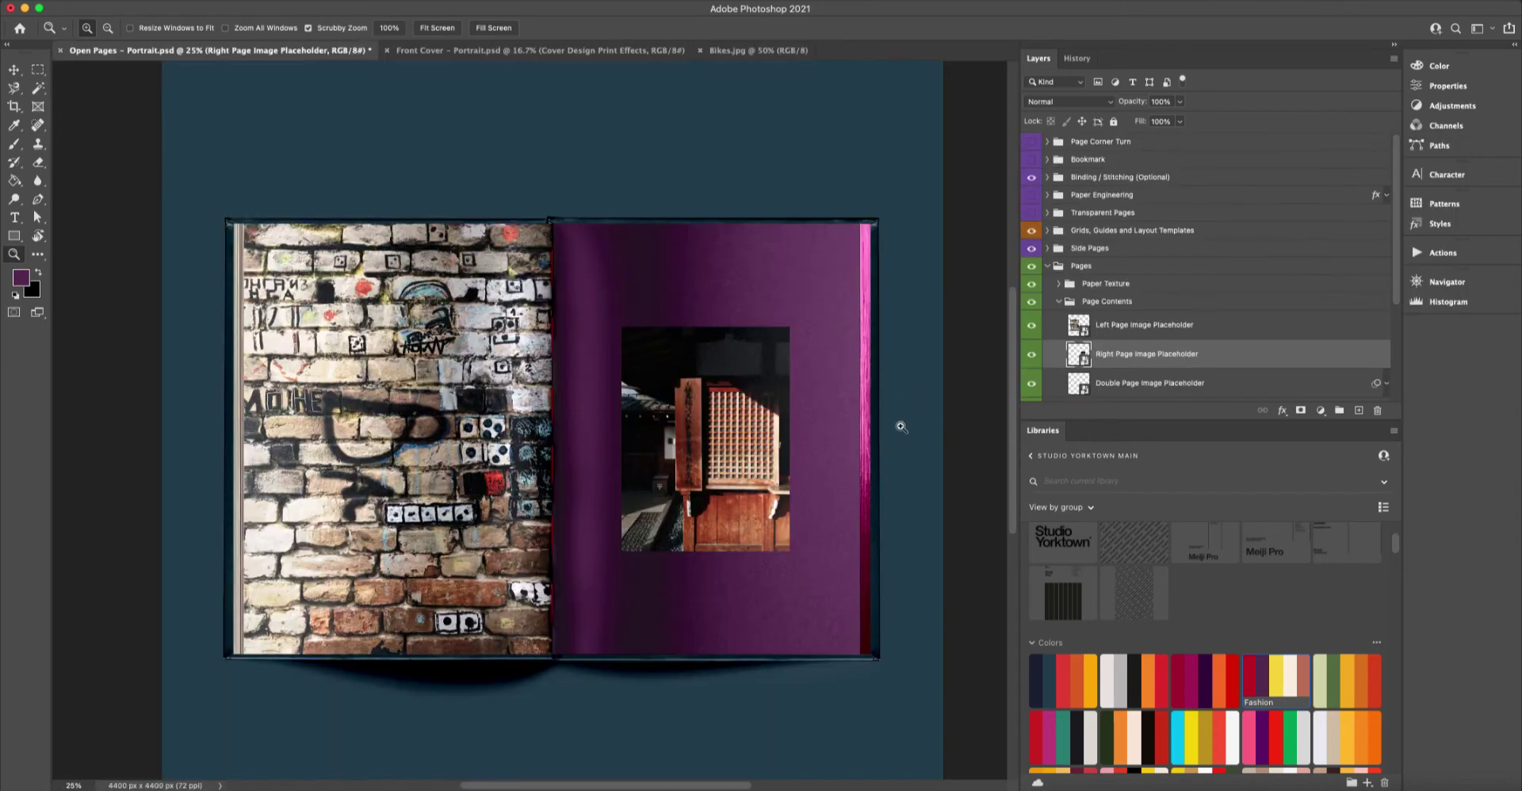
Try red, cream and black on the Right Page Color layer, and set it to the light gray from the Lacarno theme.
scroll(1117, 334, "down", 3)
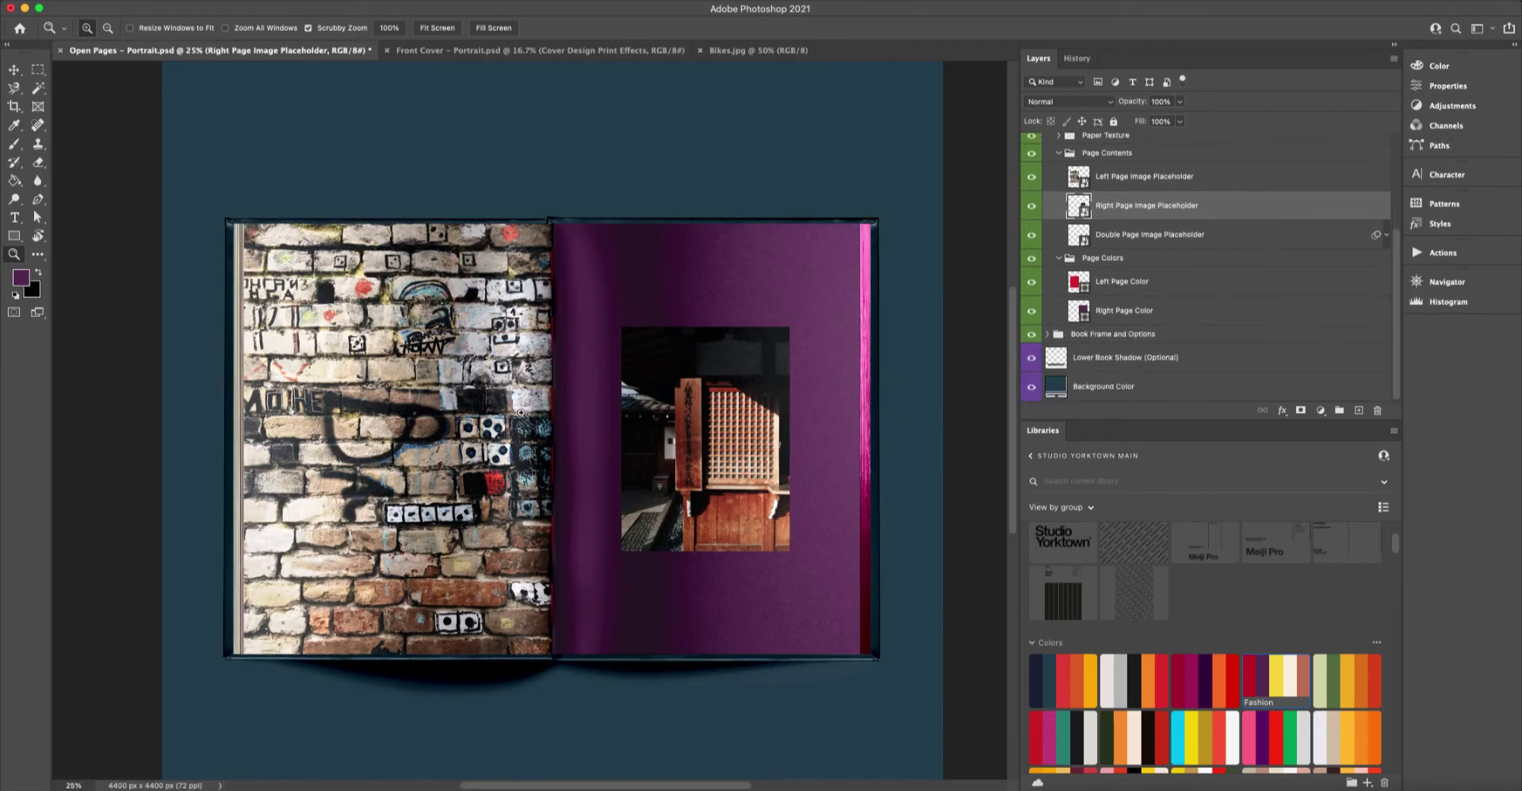
left_click(1090, 314)
left_click(1256, 681)
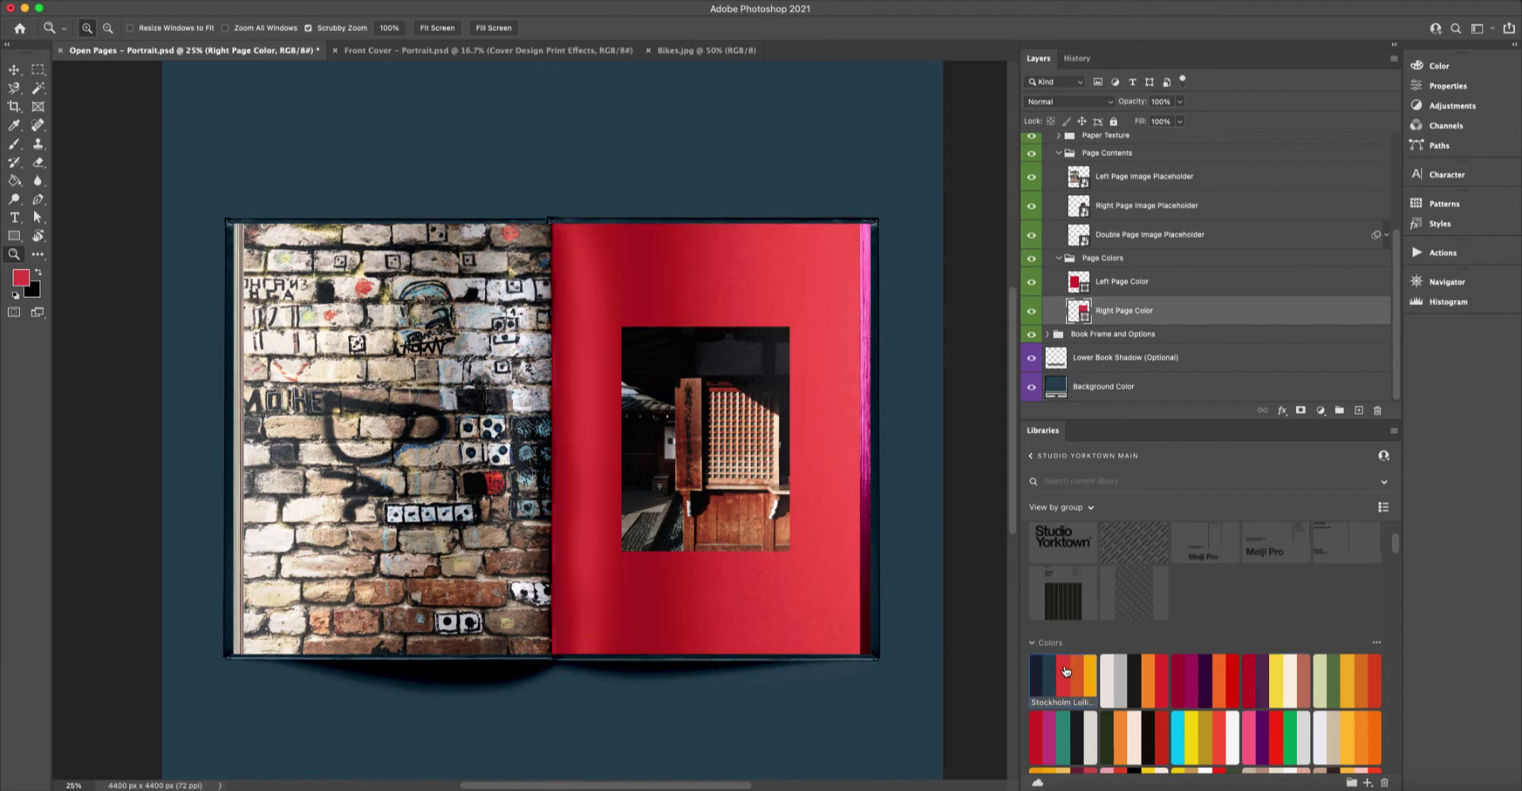
left_click(1284, 683)
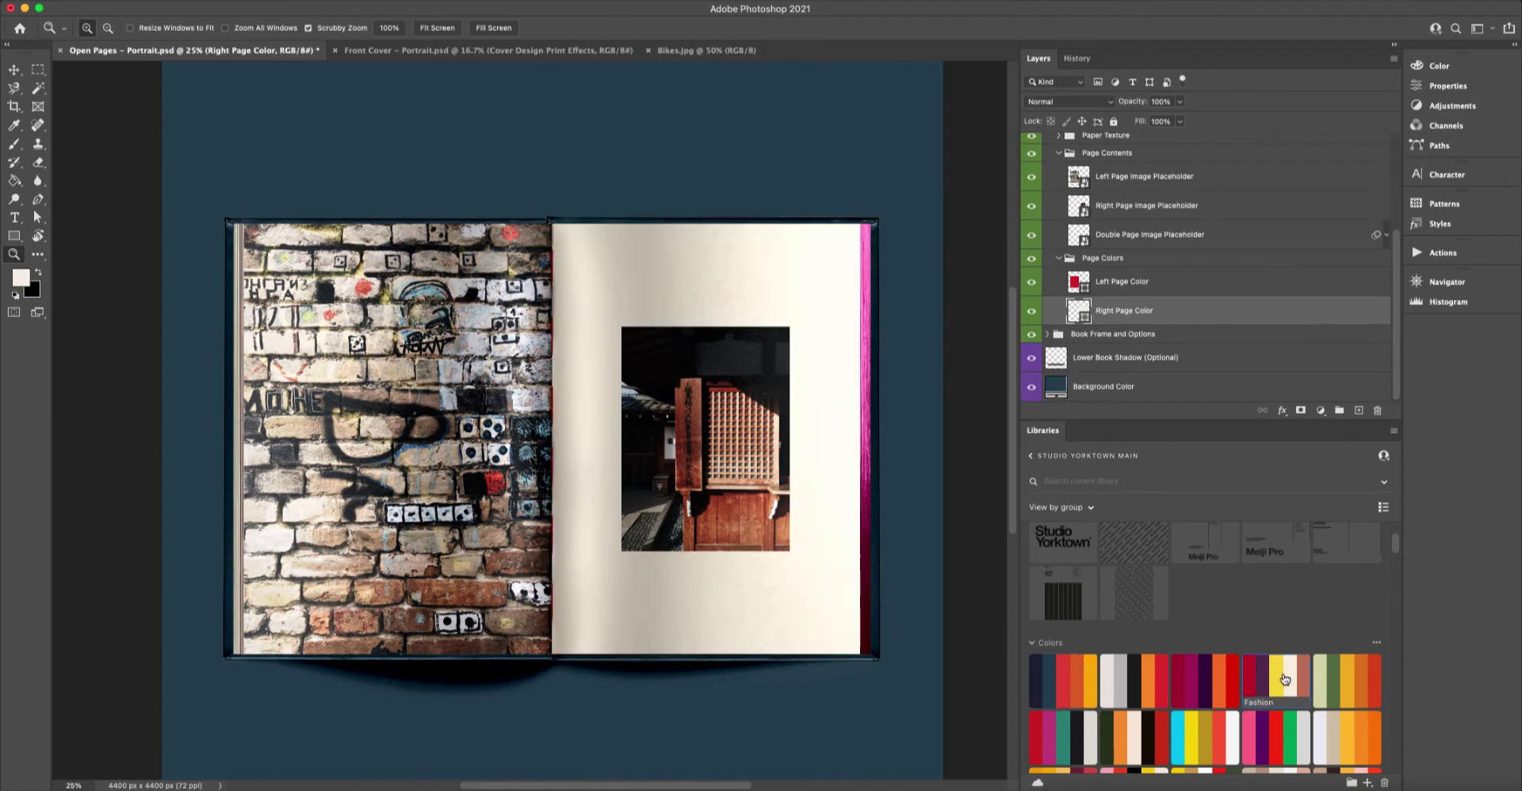
left_click(1137, 684)
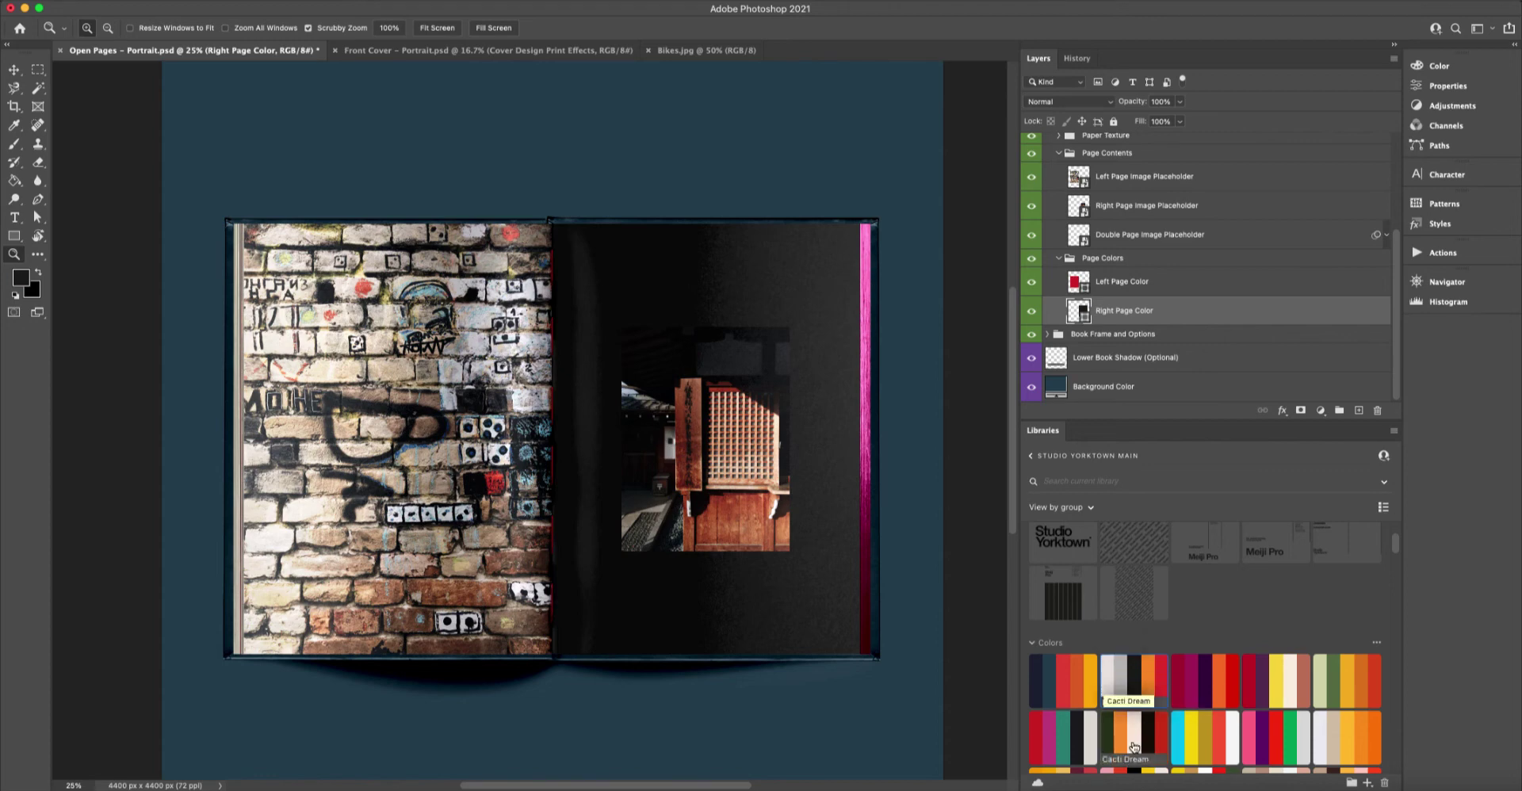
left_click(1106, 679)
Preview the Glossy paper texture on the pages at close and full view, then hide it and collapse the Paper Texture group.
scroll(1091, 247, "up", 3)
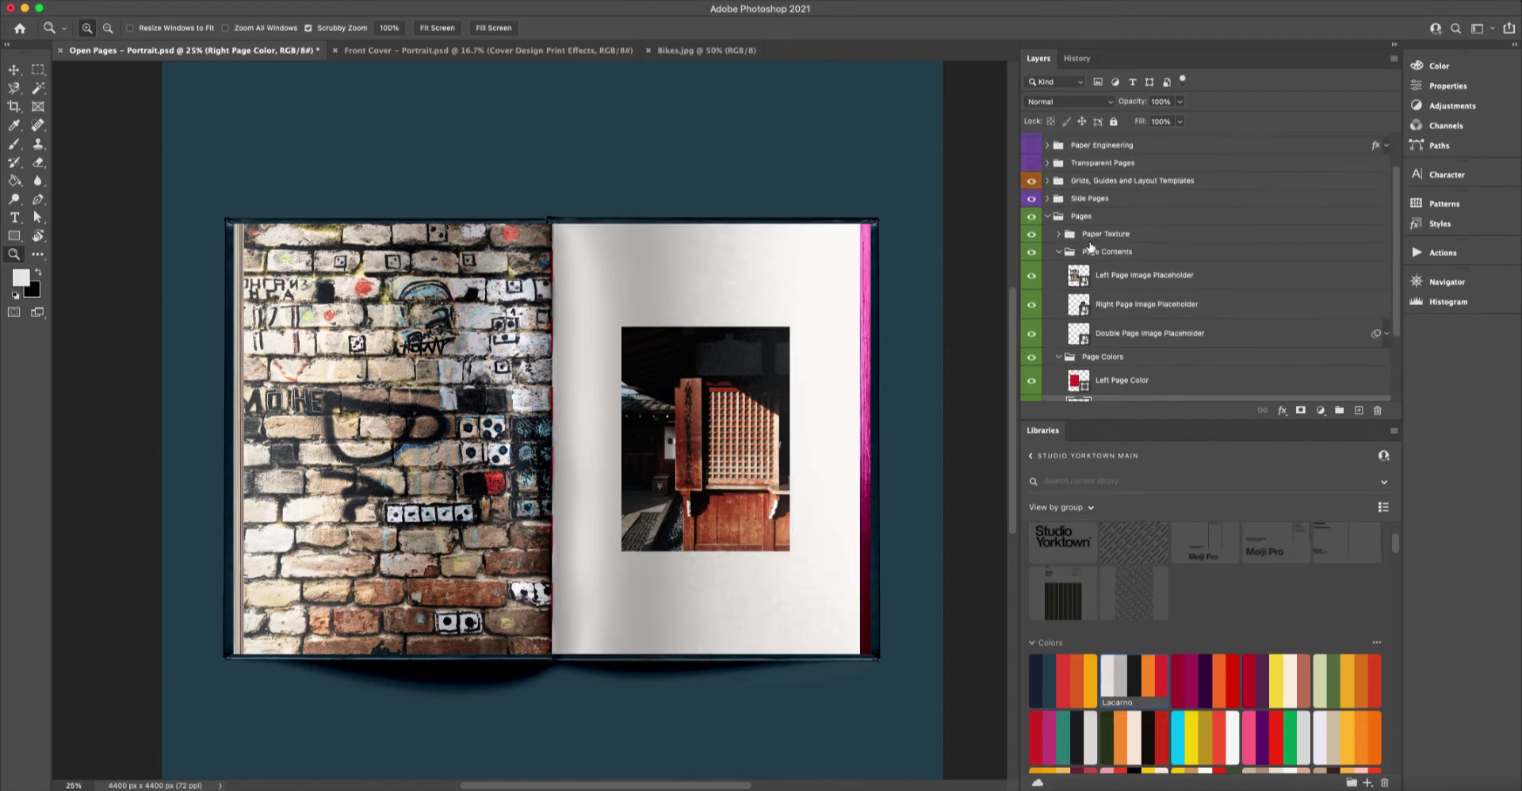
left_click(1057, 235)
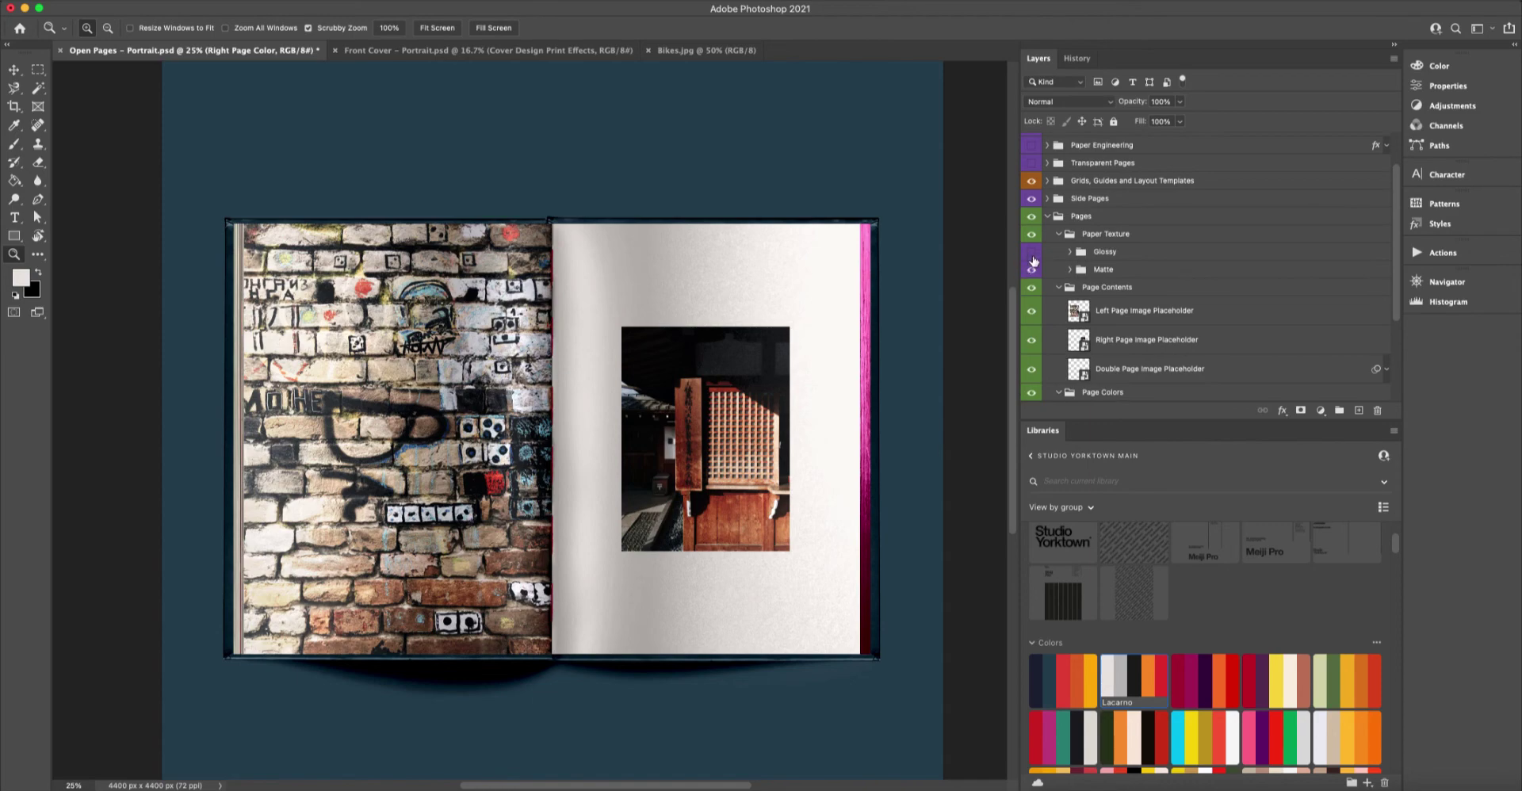
left_click(1032, 255)
left_click(1032, 254)
key("super+equal")
key("super+equal")
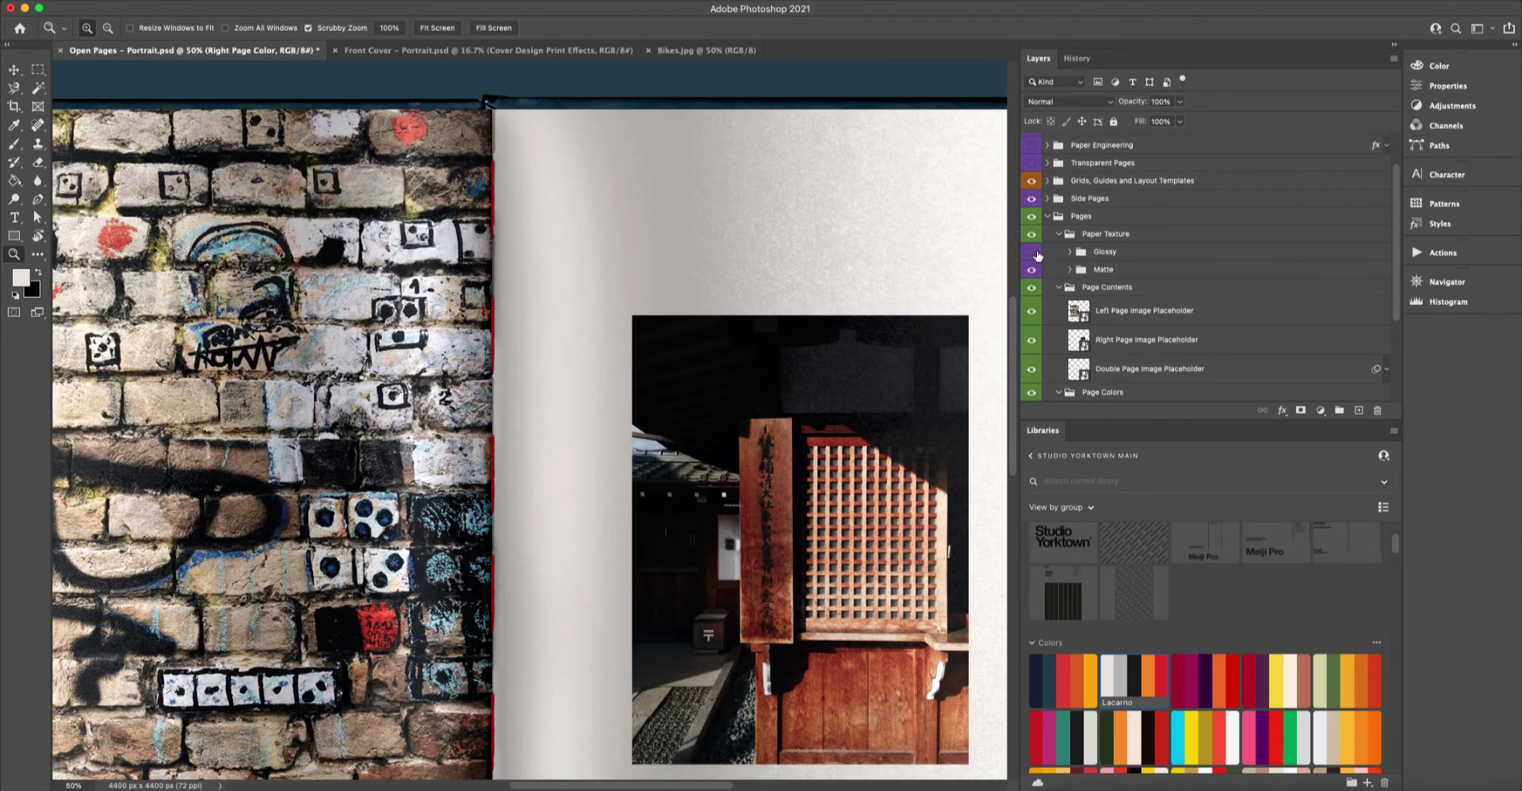
left_click(1032, 254)
left_click(658, 450, "alt")
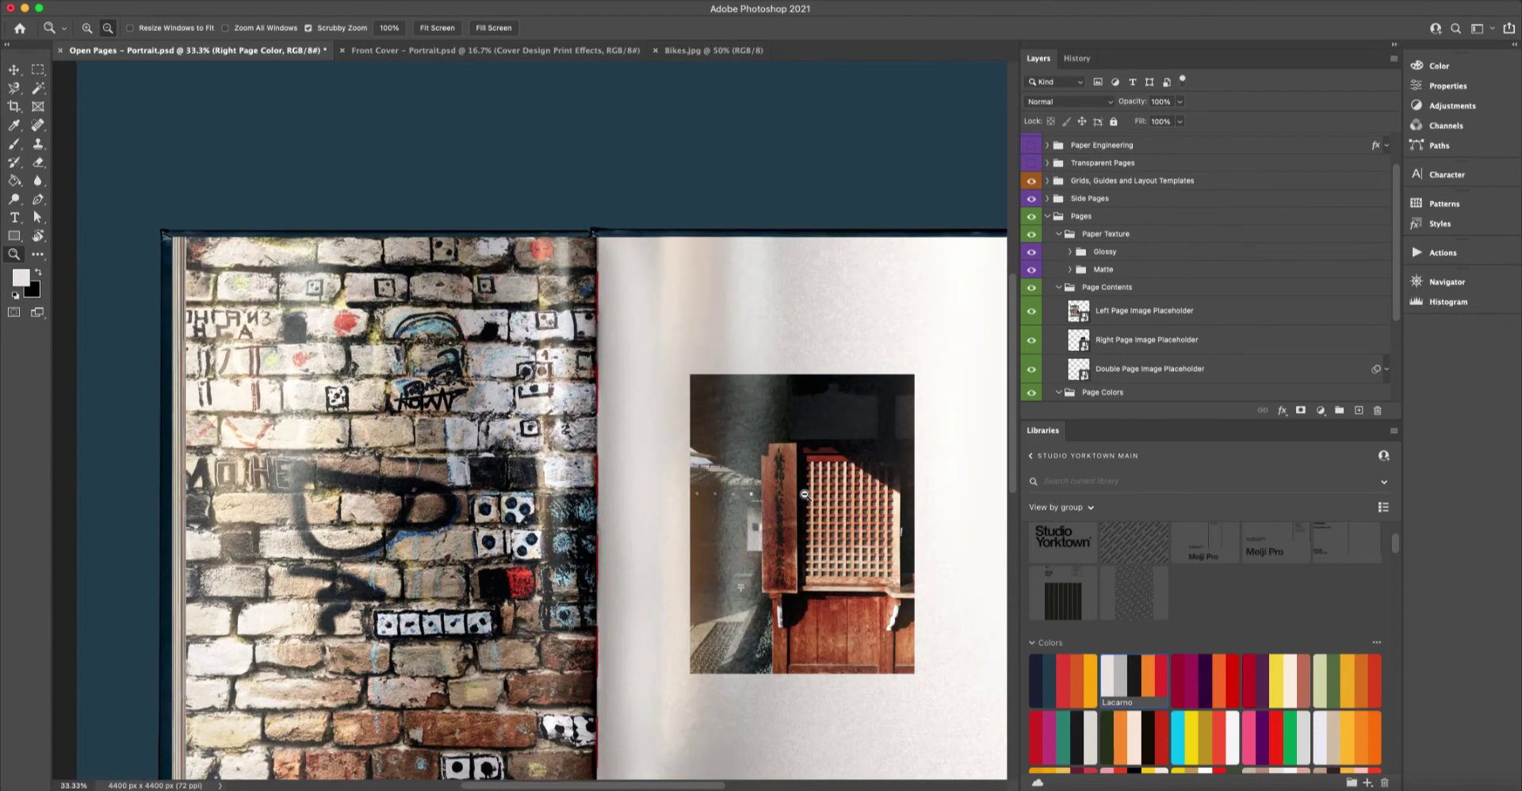
left_click(659, 450, "alt")
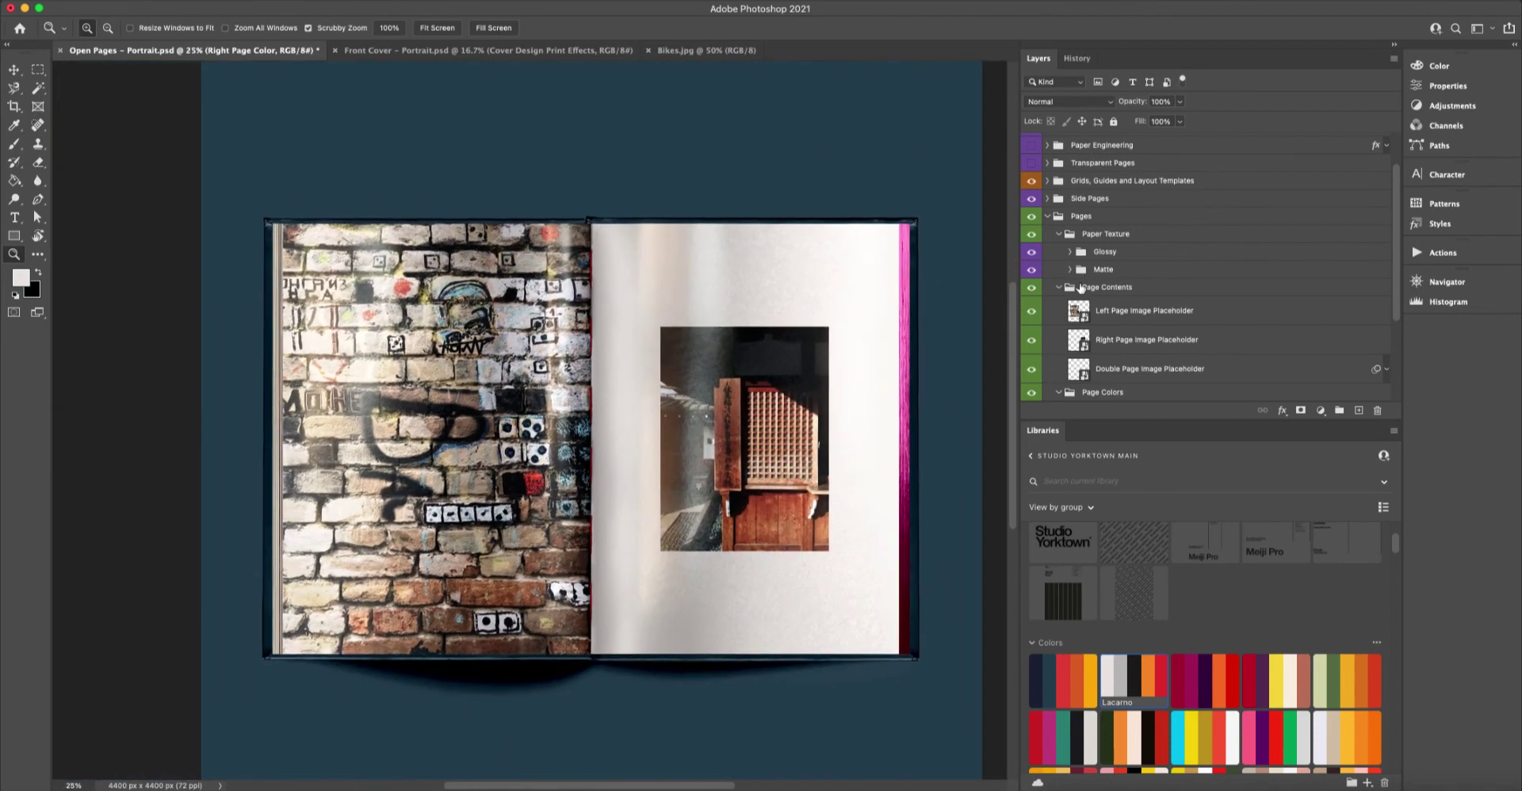
left_click(1031, 254)
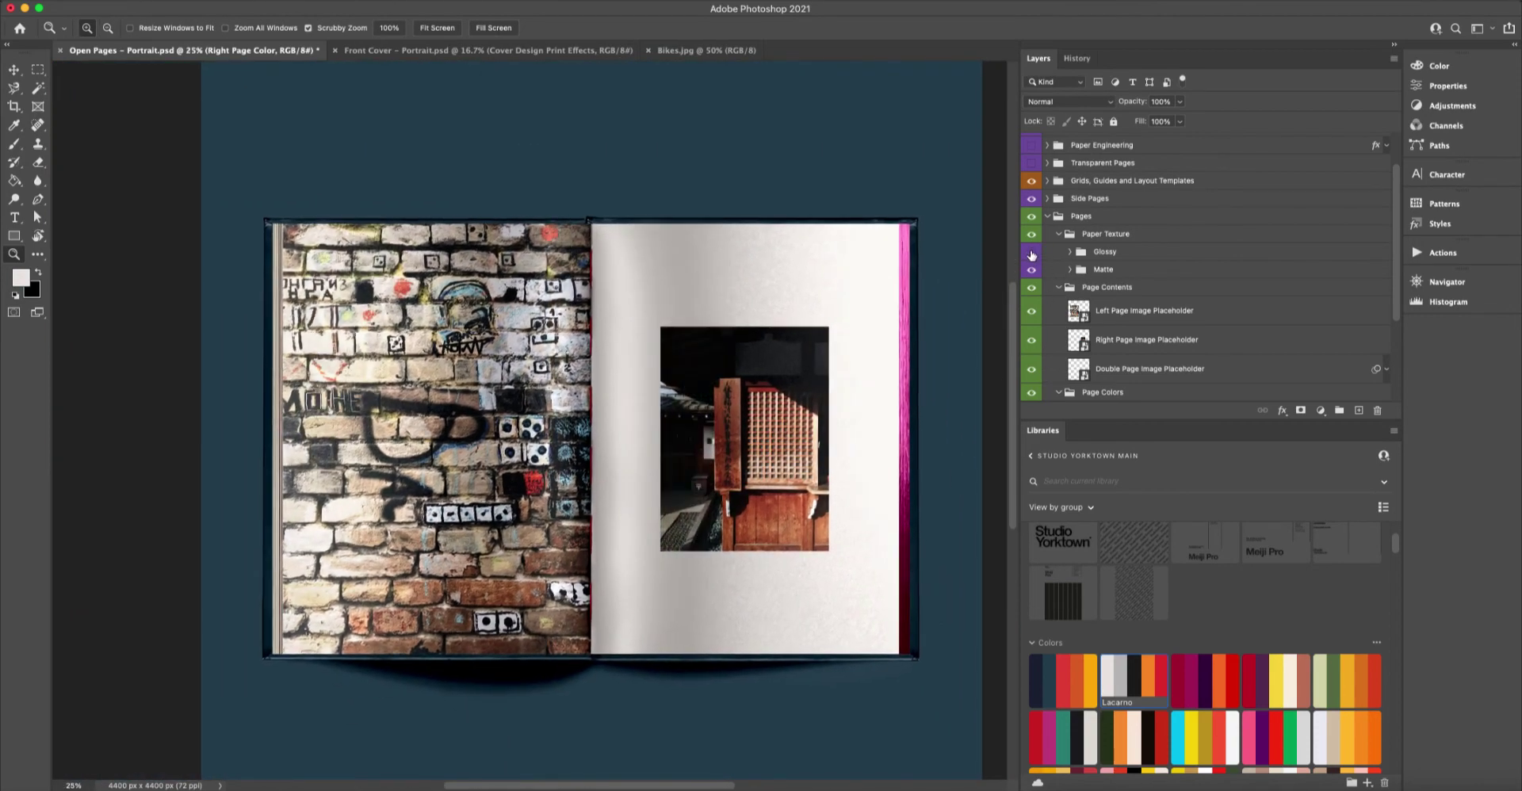
left_click(1058, 235)
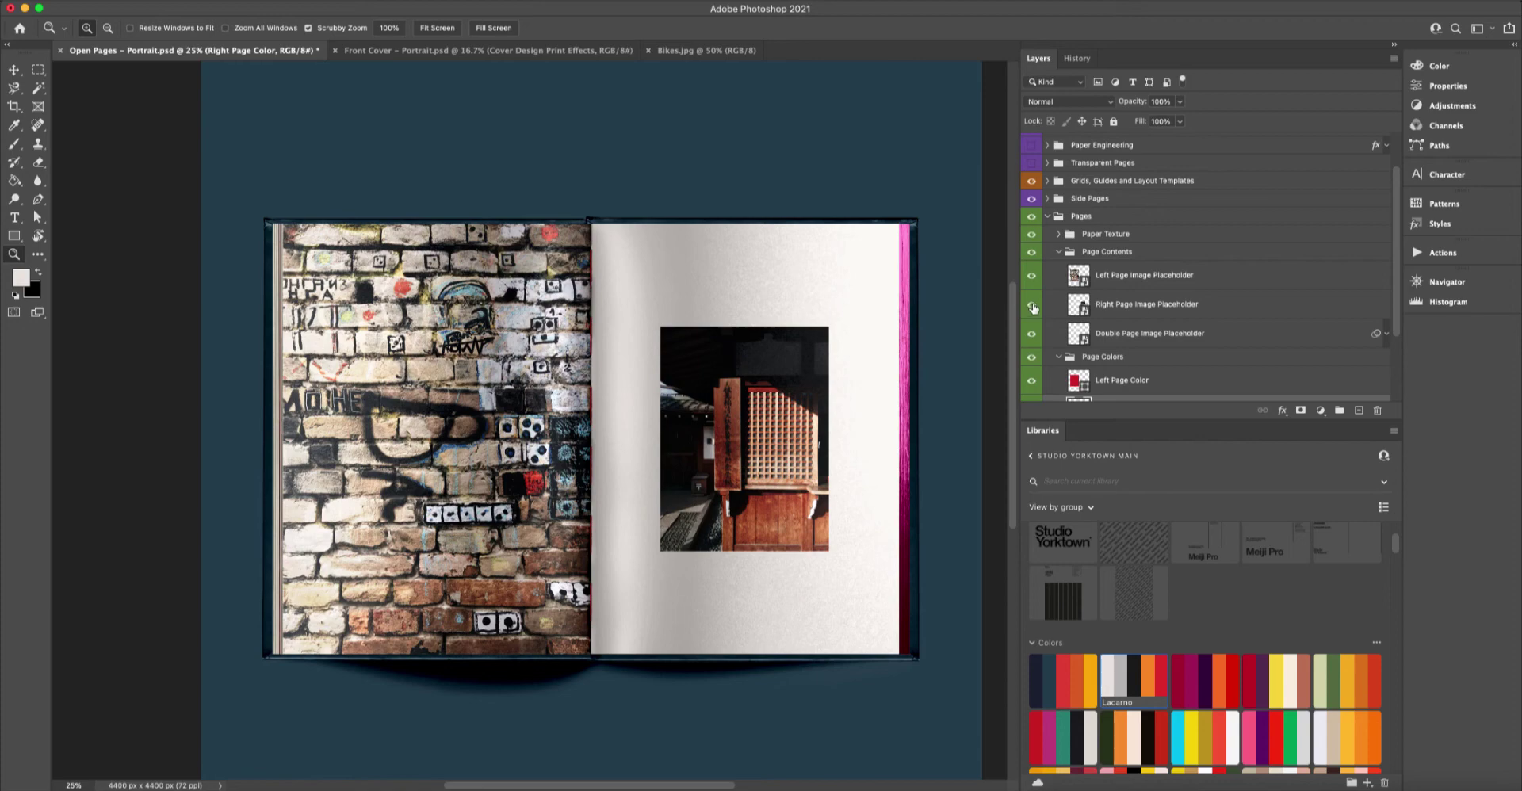
Hide the Left and Right Page Image Placeholder layers and open the Double Page Image Placeholder smart object.
left_click_drag(1032, 280, 1031, 305)
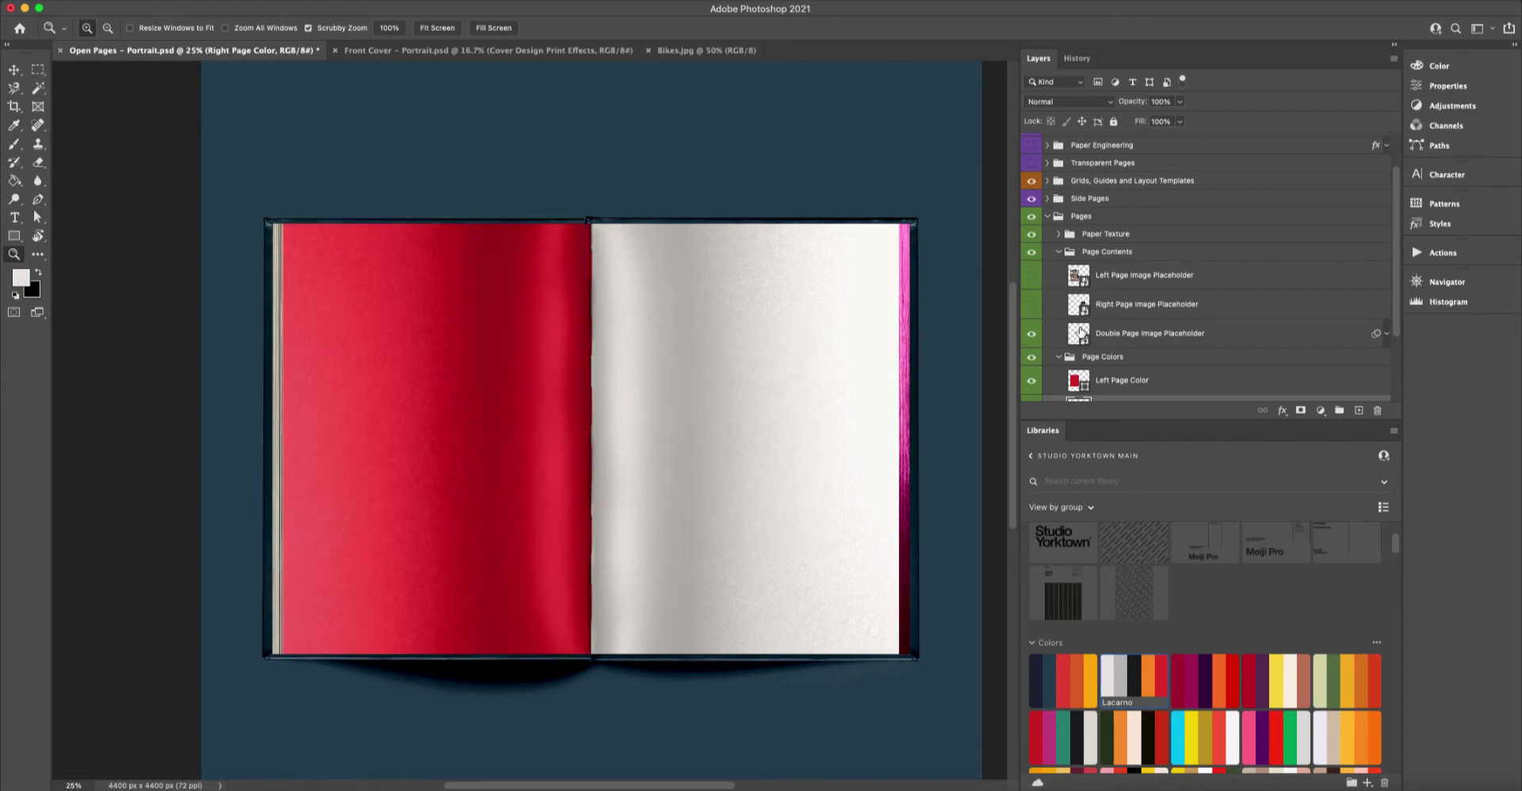
double_click(1079, 332)
Copy the Bikes.jpg photo into the double page smart object, scale it to fill the canvas, save and close it, and return to the Open Pages mockup.
left_click(554, 58)
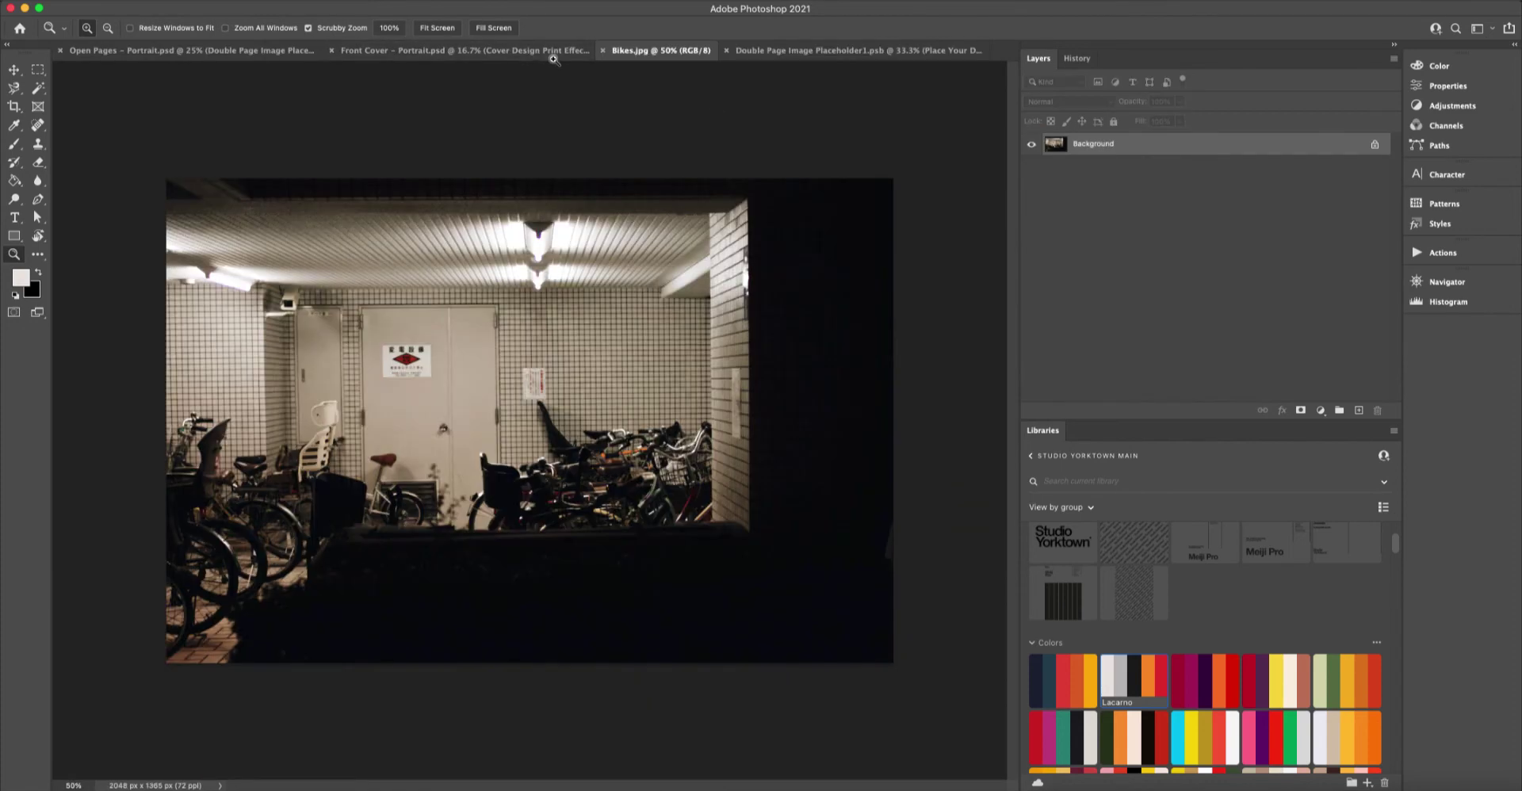
left_click(17, 72)
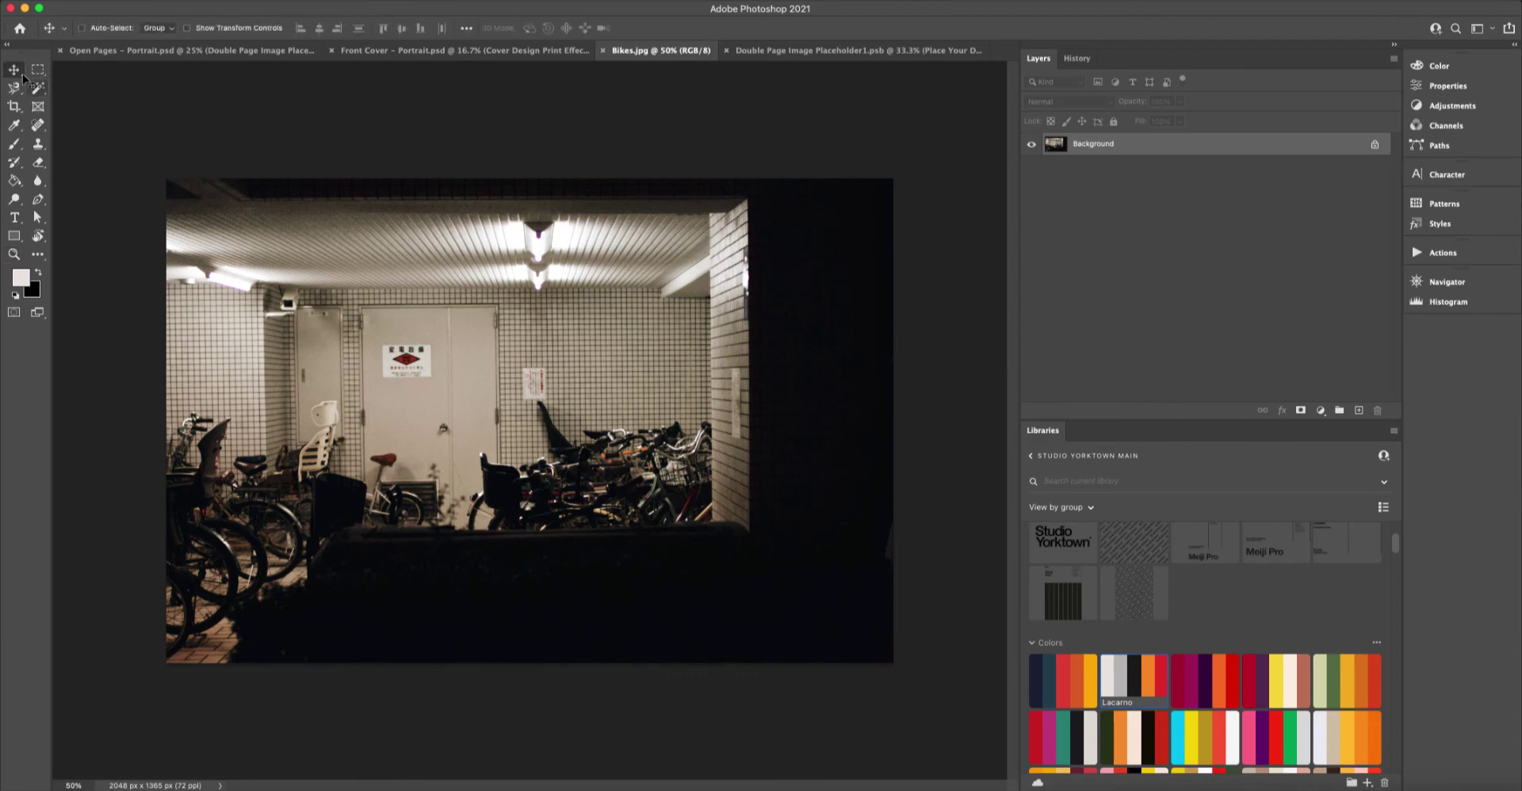
left_click_drag(434, 336, 984, 716)
key("ctrl+t")
key("Return")
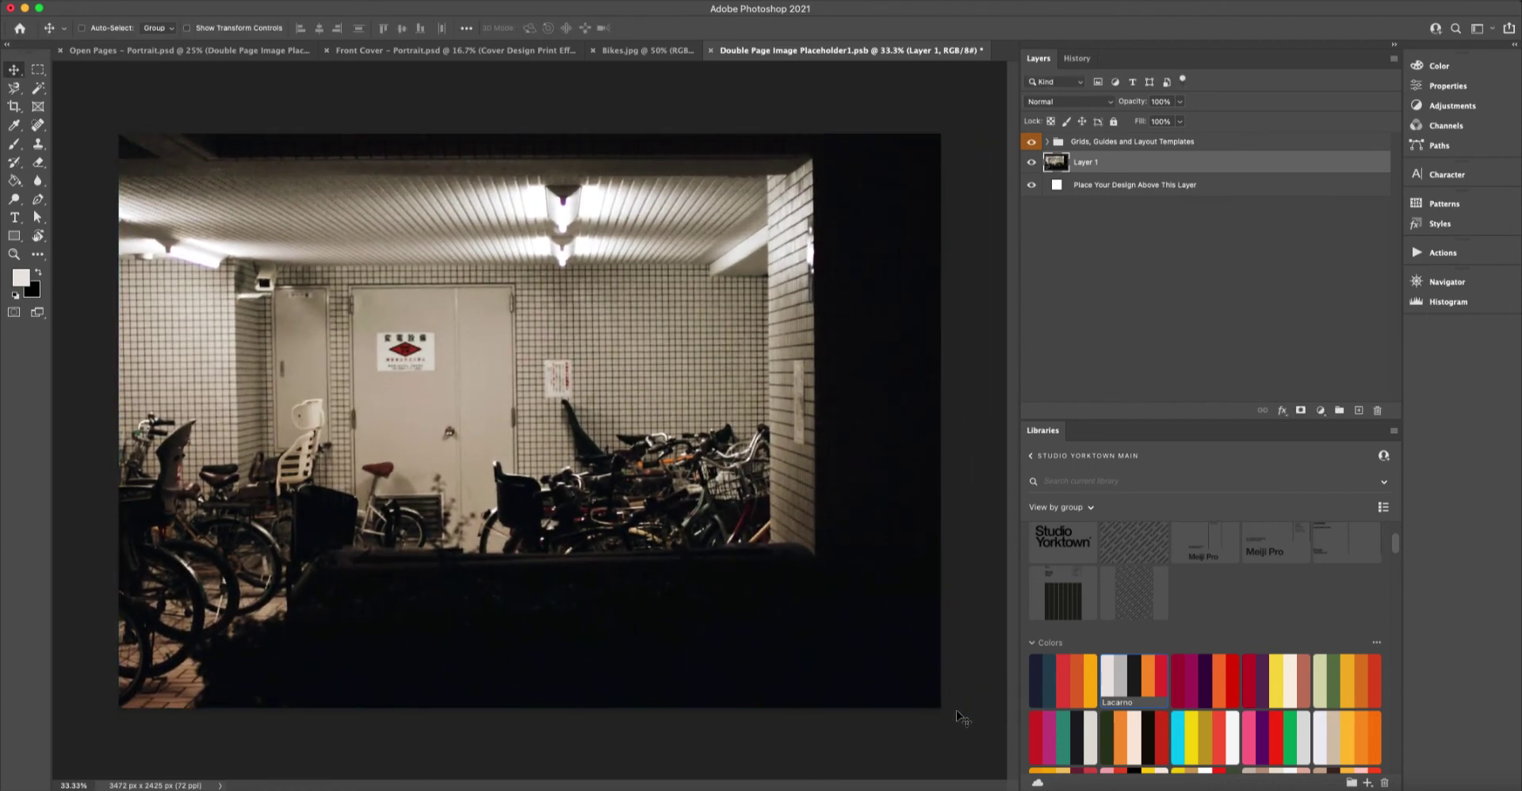
left_click(711, 53)
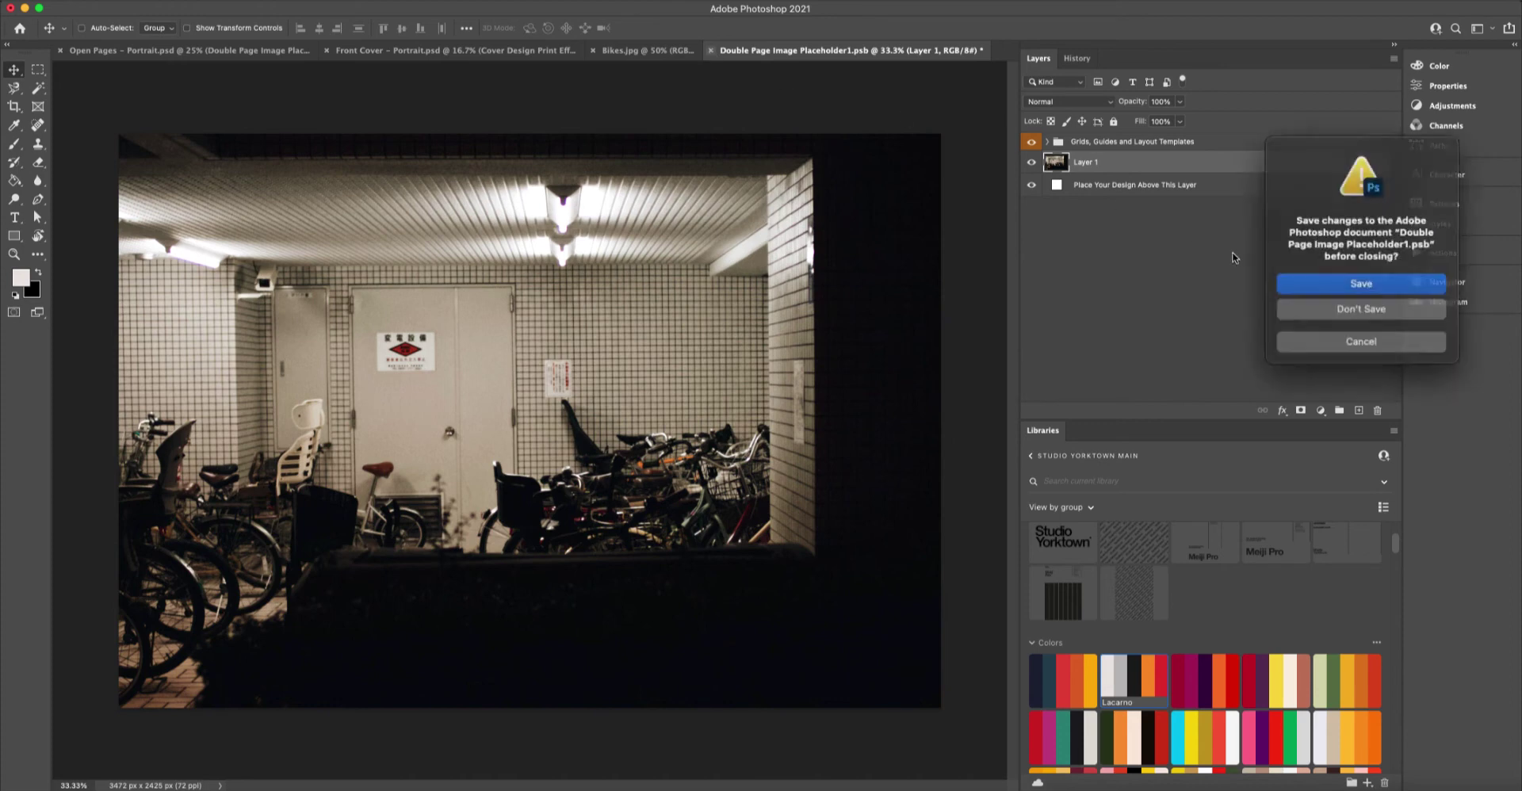
left_click(1359, 282)
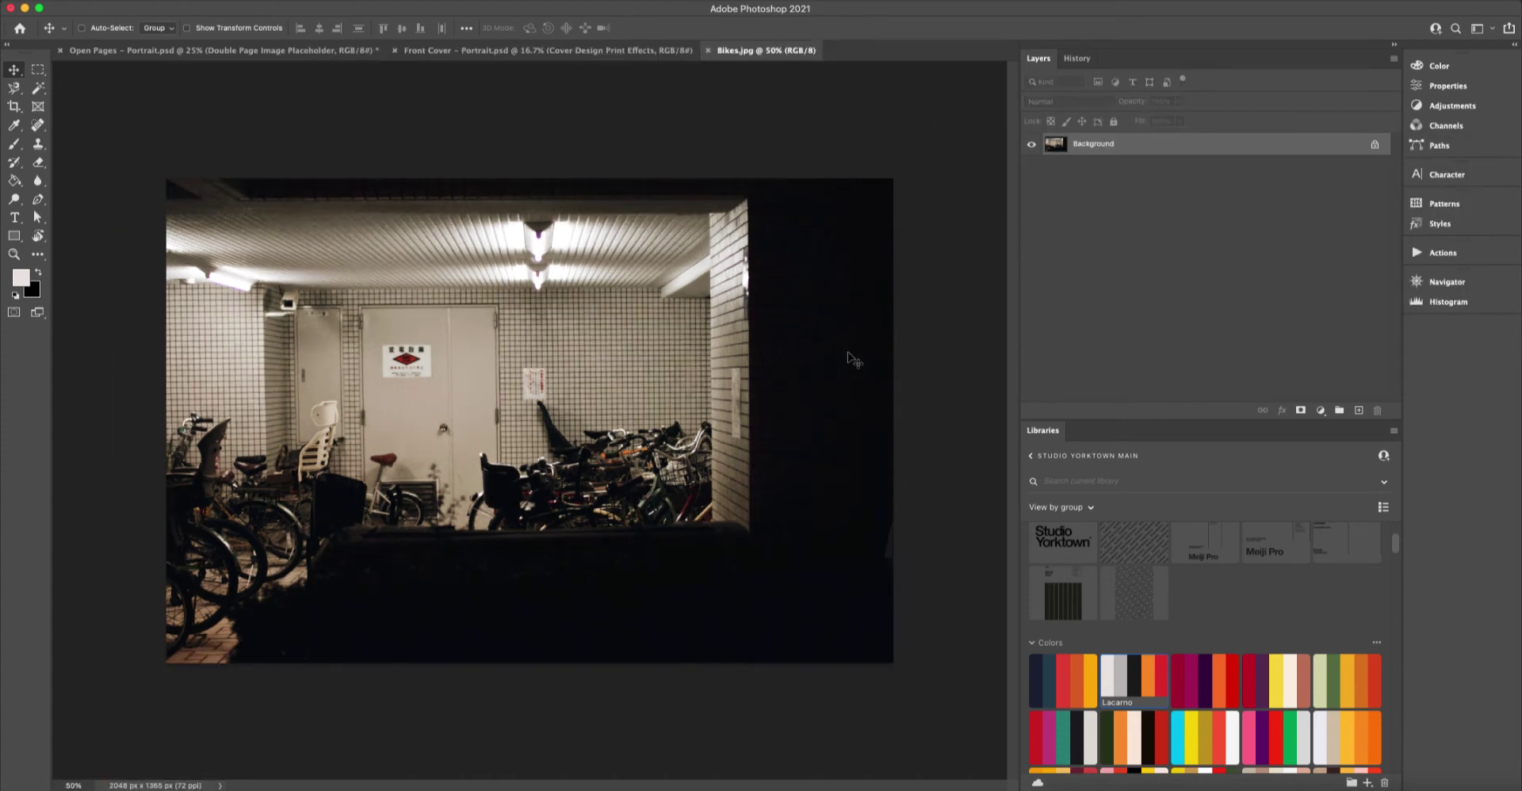
left_click(123, 52)
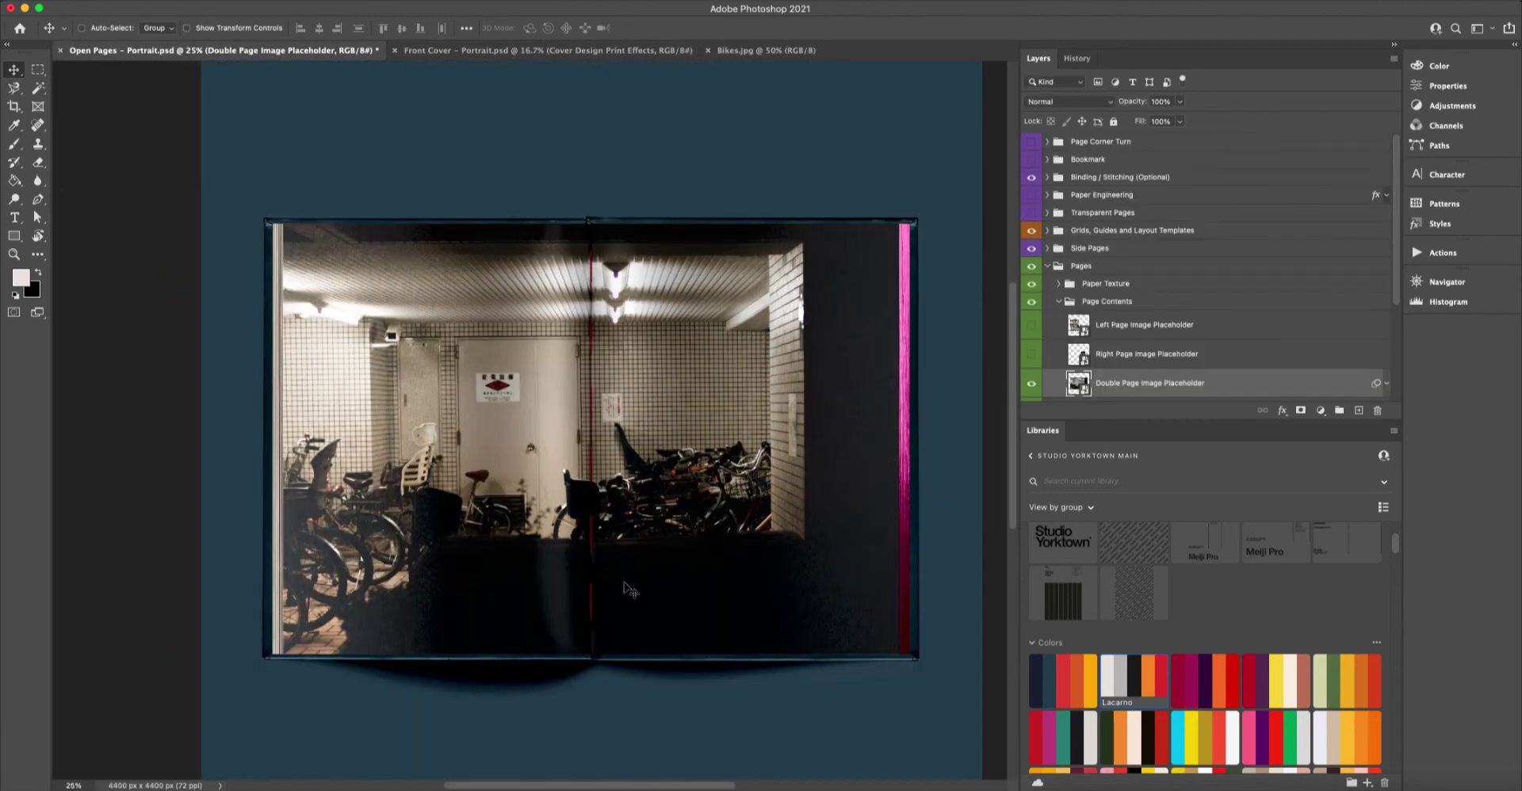
Expand the Paper Texture group and show its Glossy texture over the double-page photo.
left_click(1058, 284)
left_click(1031, 301)
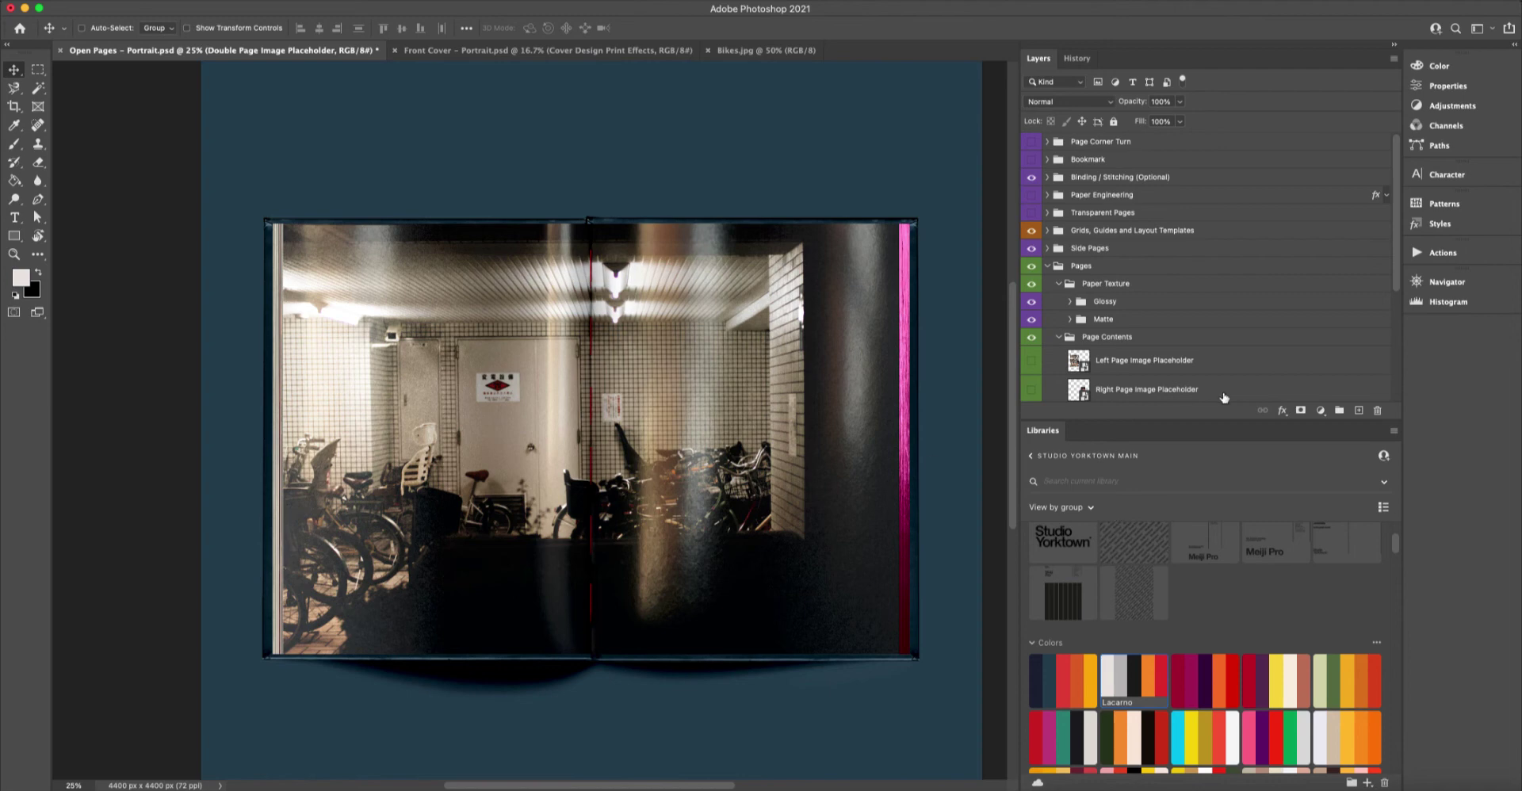
scroll(1086, 356, "down", 3)
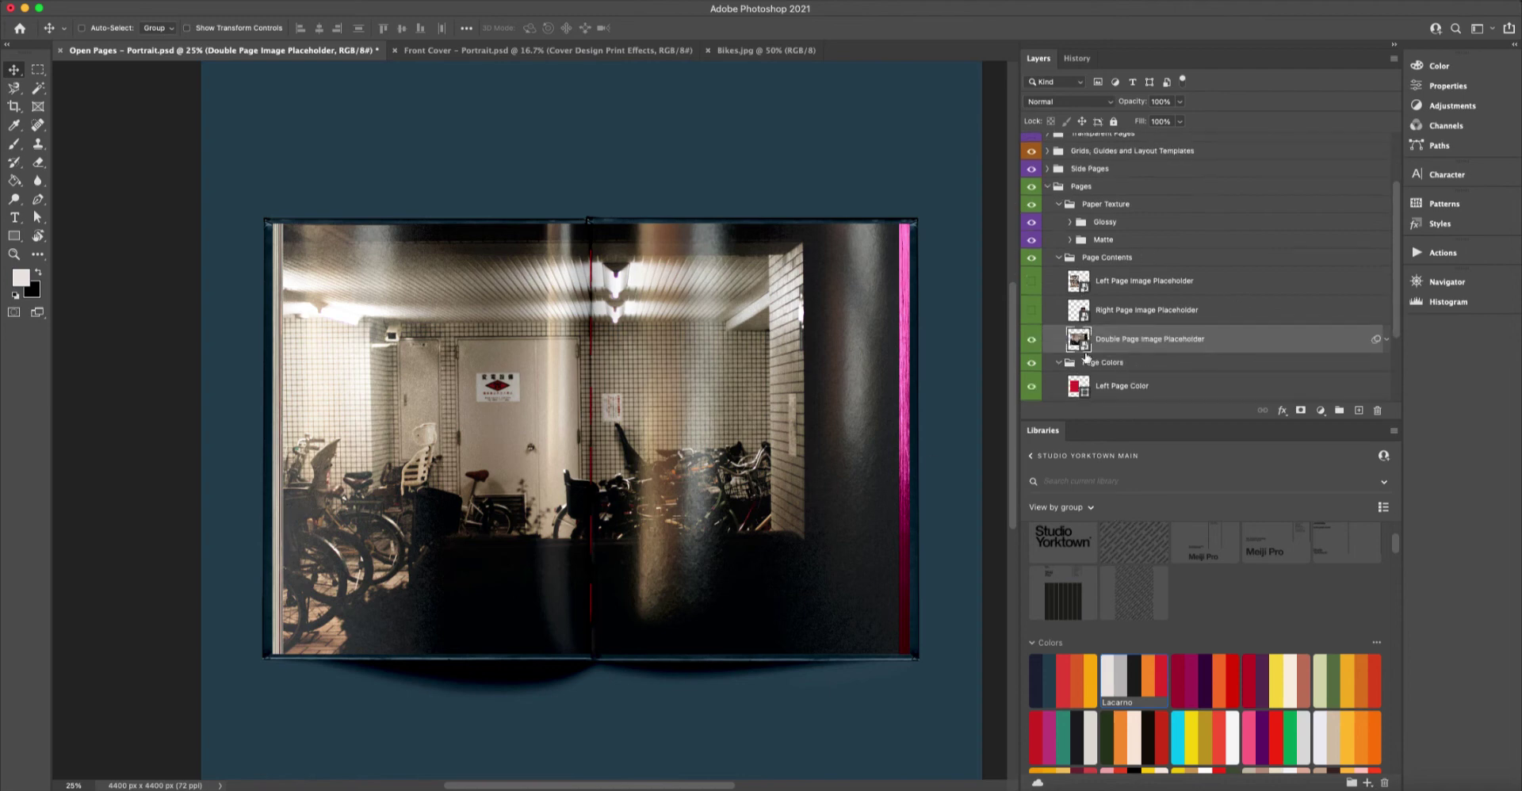
Preview the Left and Right Page Image Placeholder layers over the double-page photo, and hide both.
left_click(1032, 282)
left_click(1032, 282)
left_click(1031, 312)
left_click(1031, 313)
left_click(1032, 282)
left_click(1032, 285)
left_click(1032, 312)
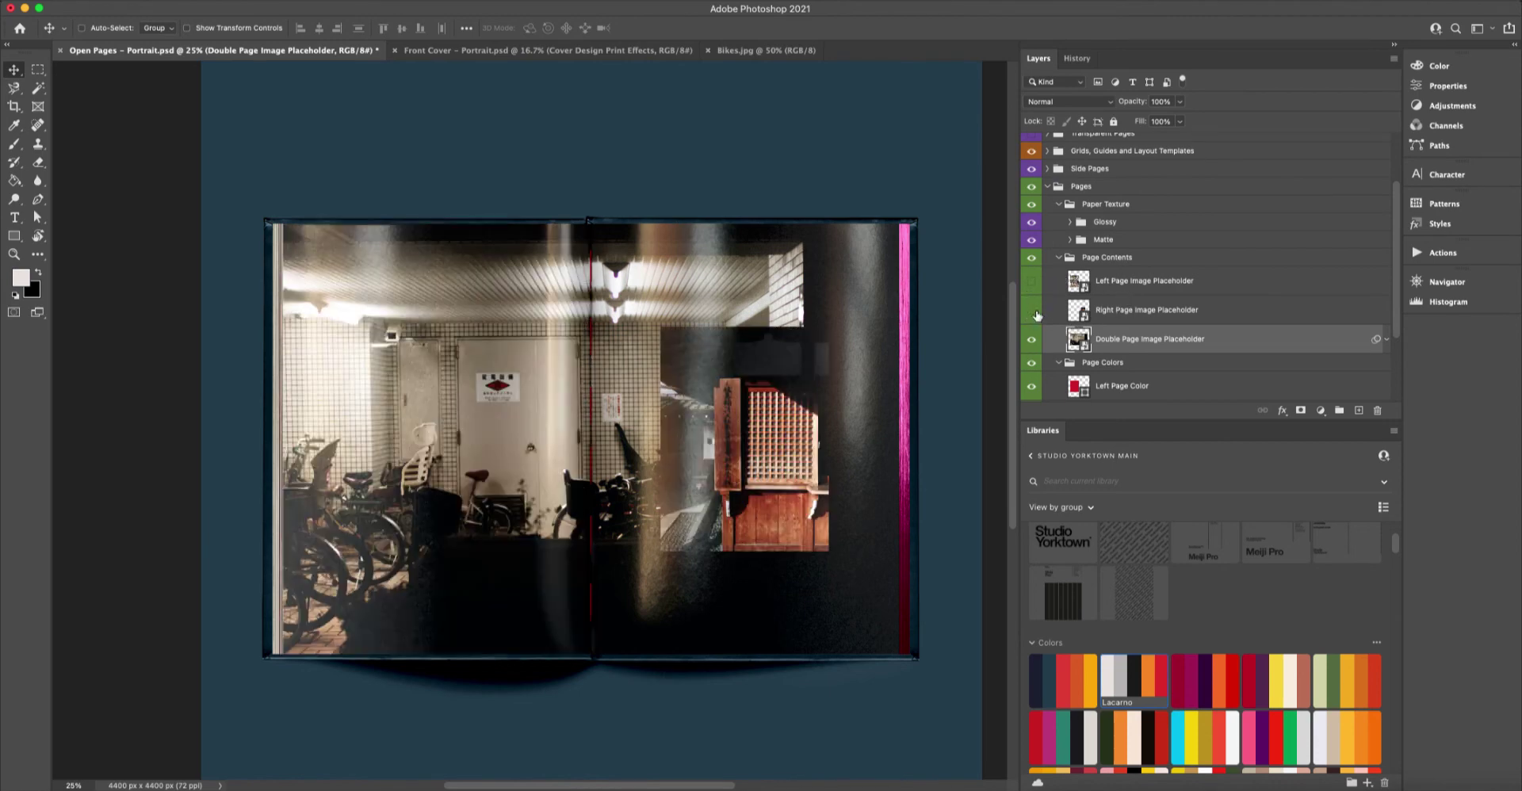
left_click(1032, 312)
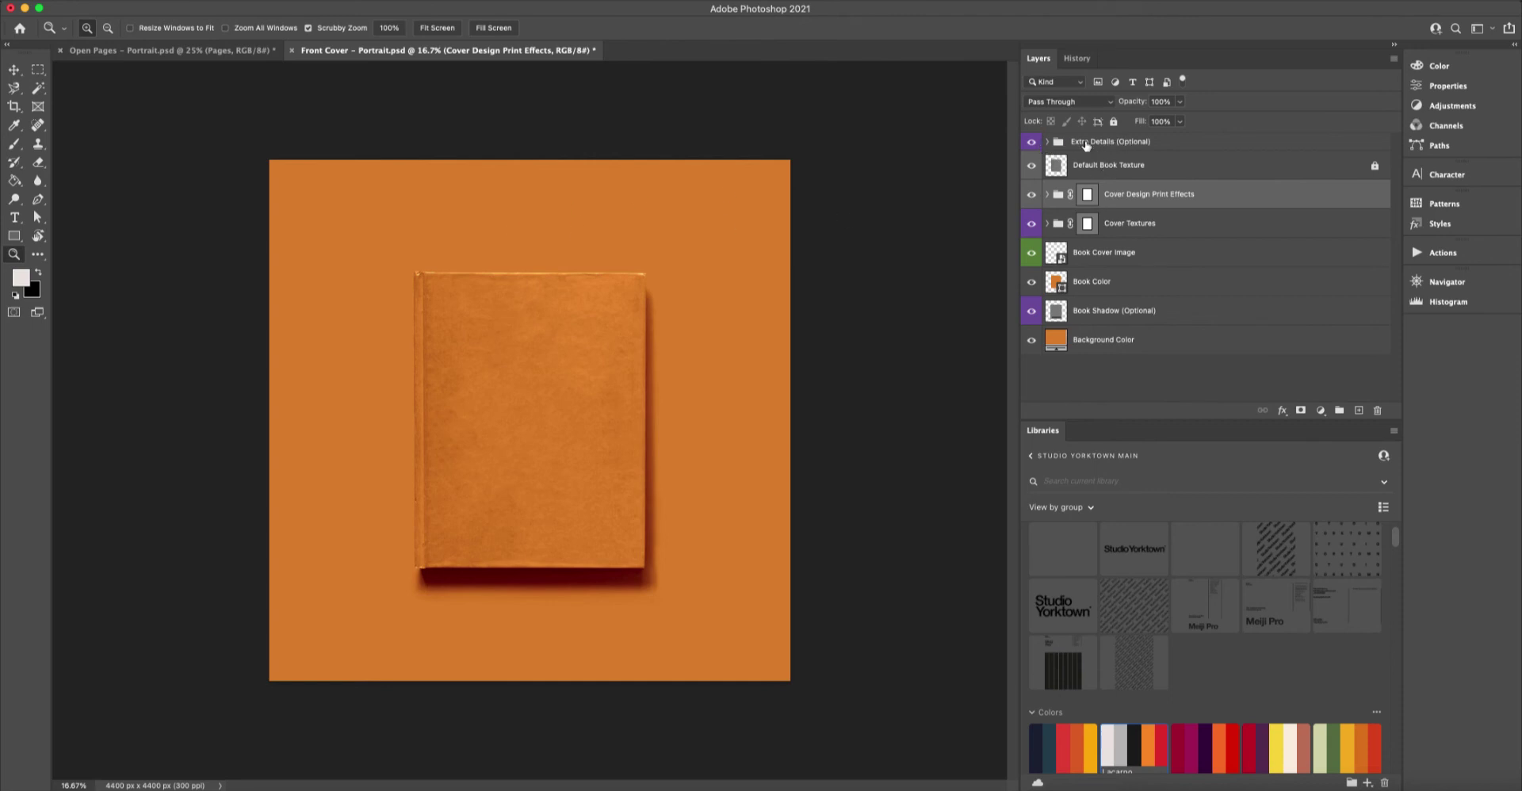
Expand the Extra Details (Optional) group of the front cover mockup and preview the Plastic Wrap layer on and off.
left_click(460, 309)
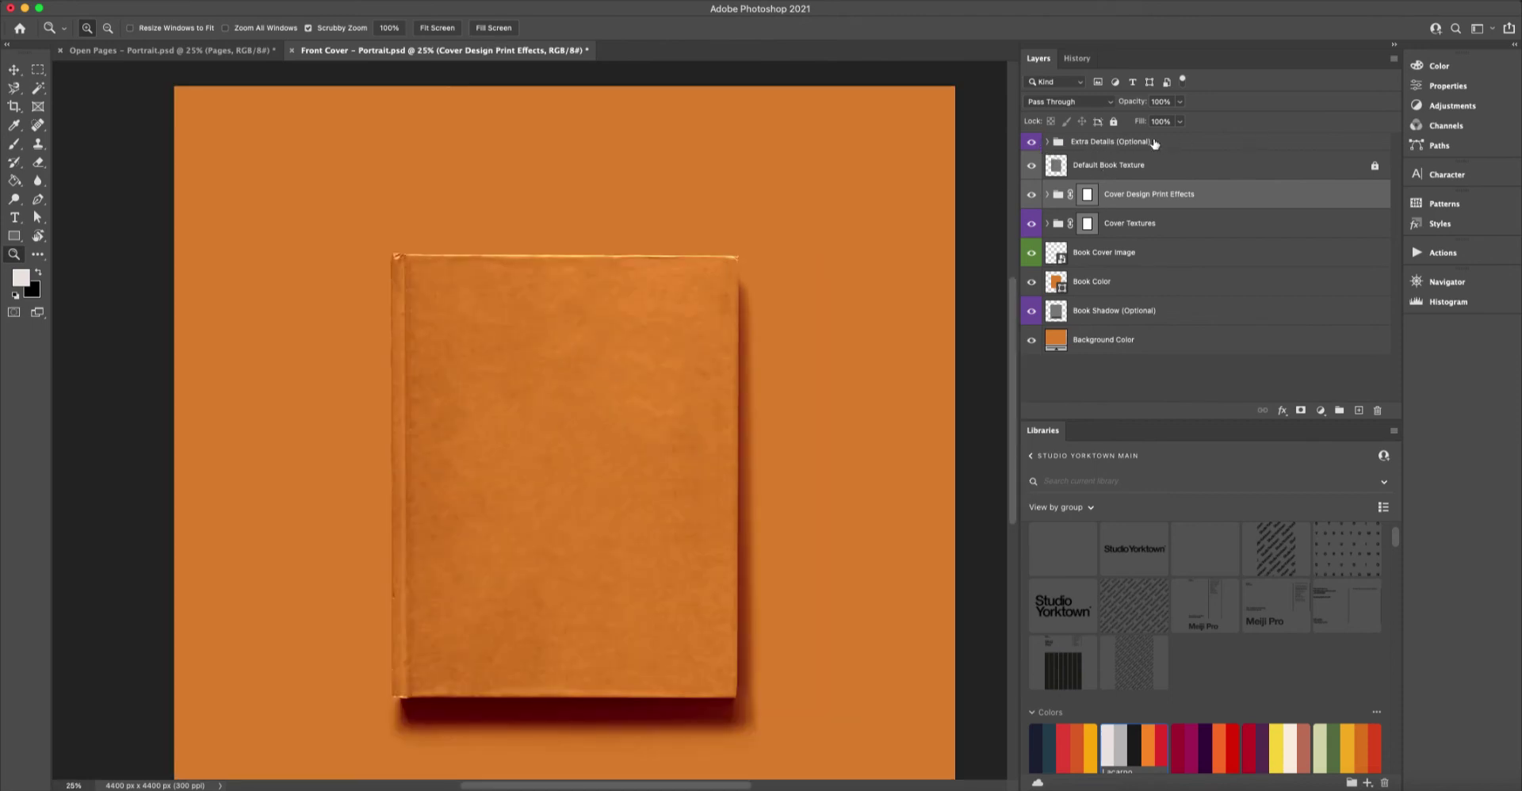
left_click(1048, 142)
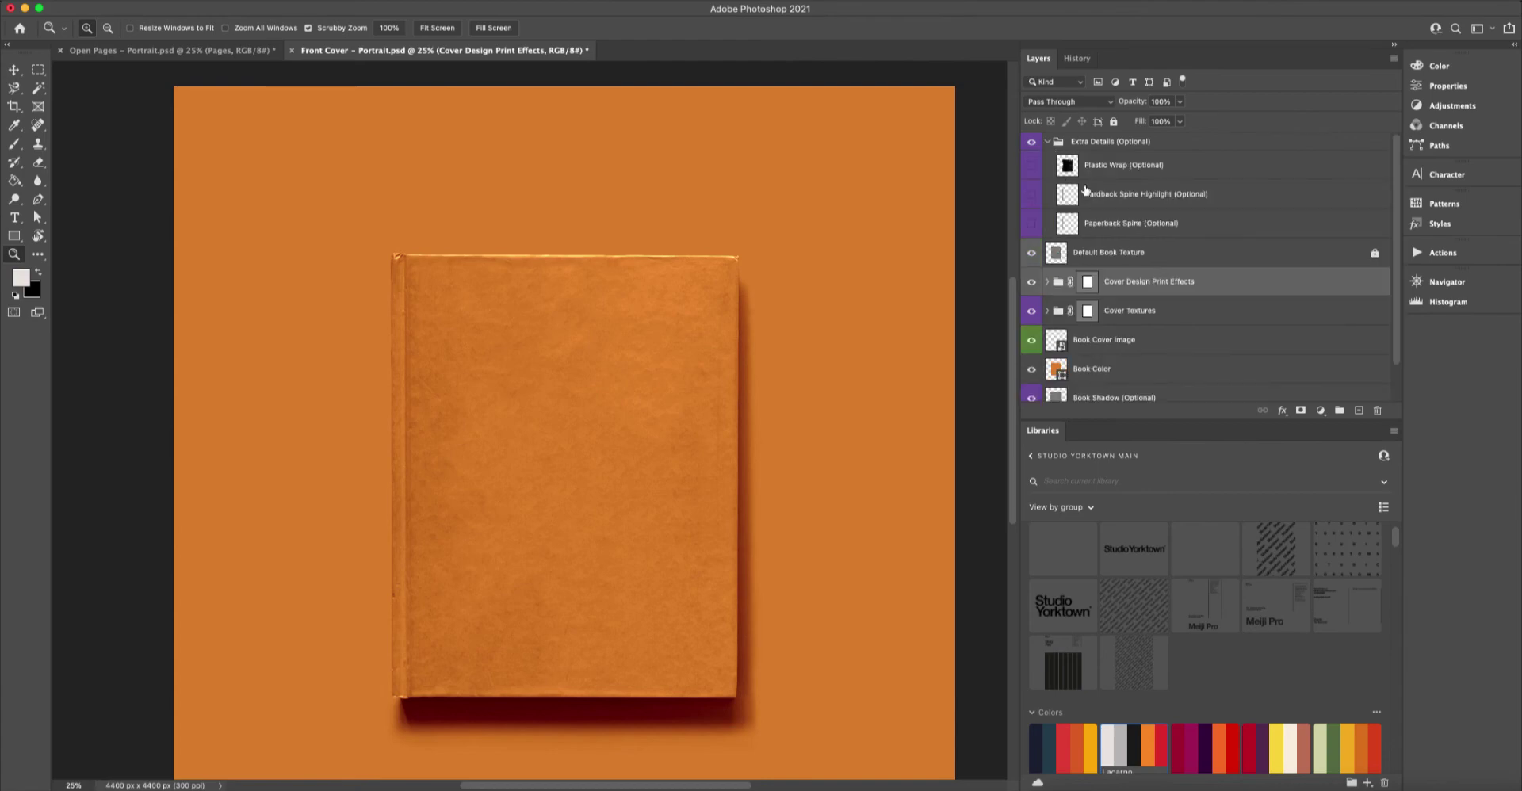
left_click(1031, 167)
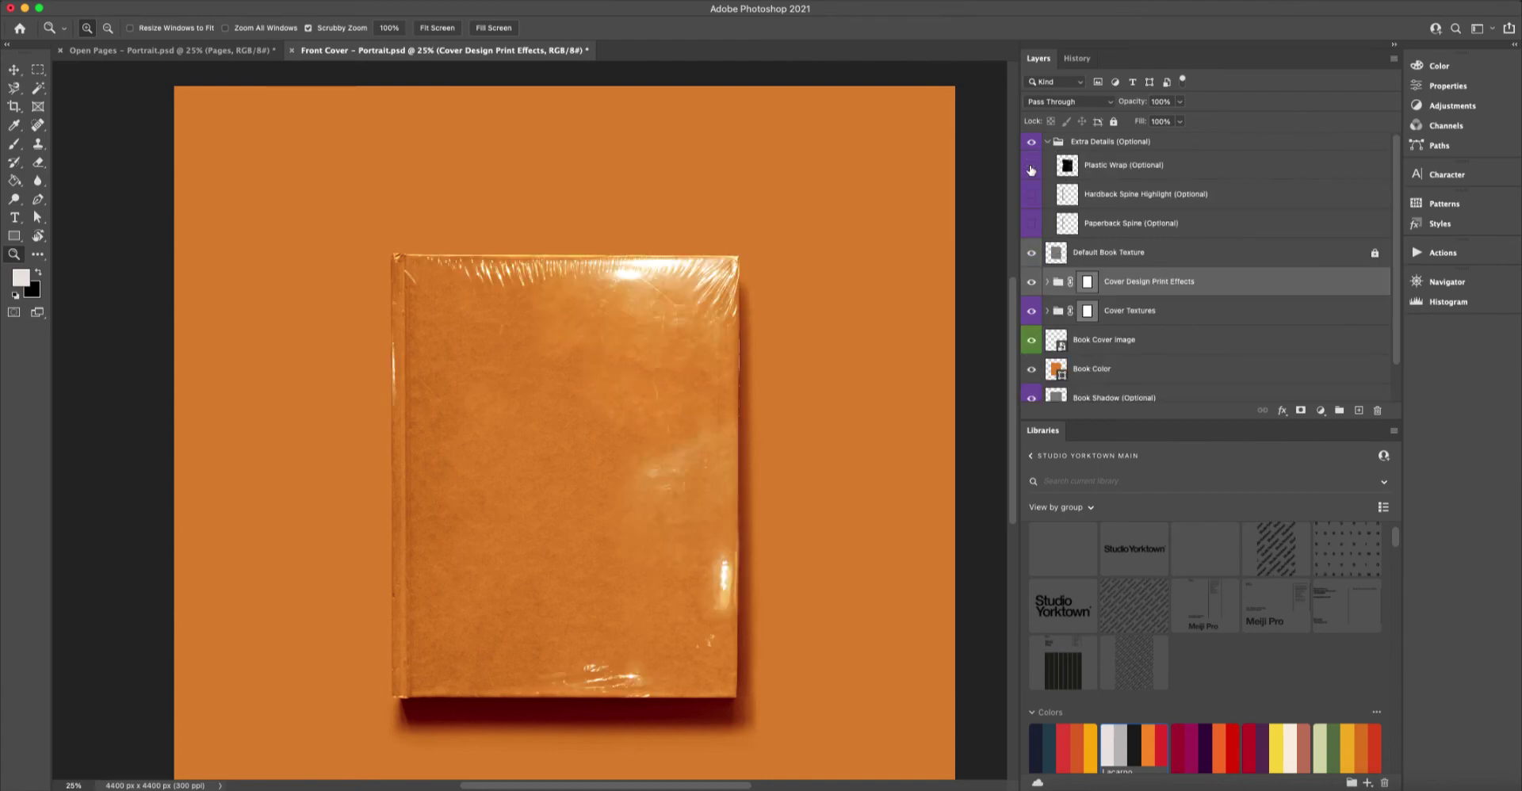
left_click(1031, 167)
left_click(1032, 167)
left_click(1031, 166)
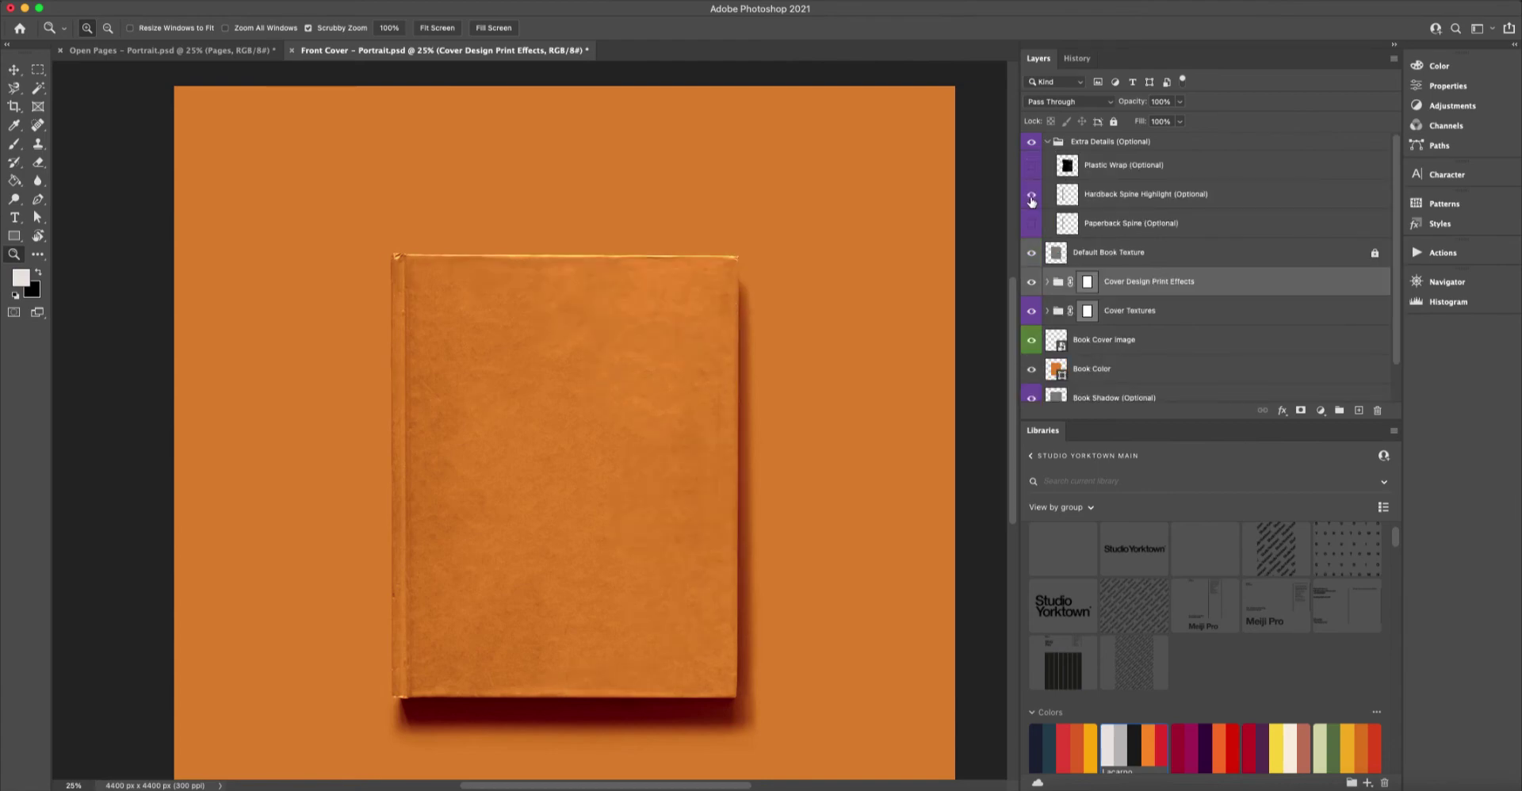
Preview the Hardback Spine Highlight (Optional) layer on the cover, and leave it hidden.
left_click(1031, 195)
left_click(1031, 198)
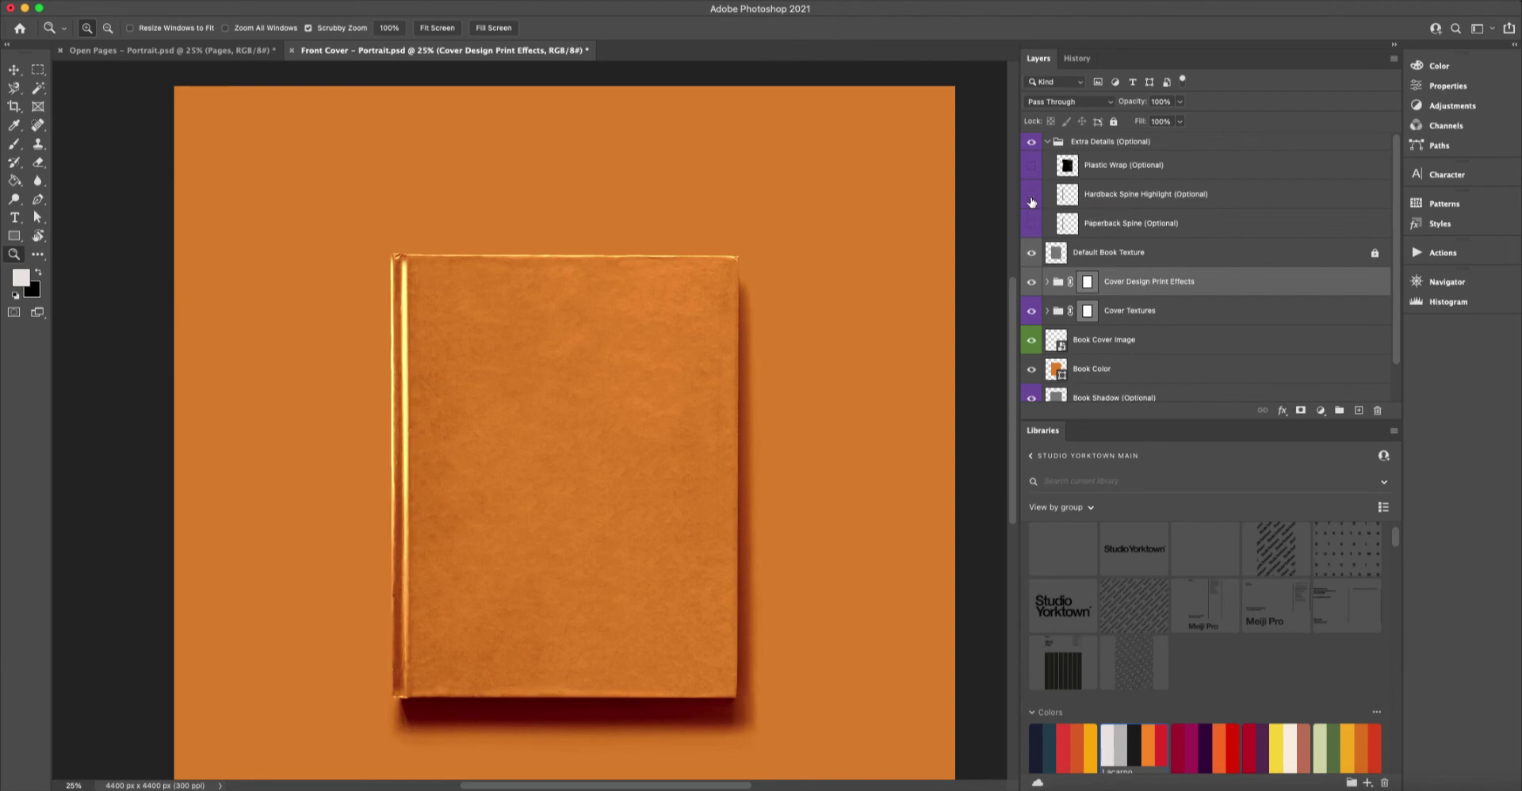
left_click(1031, 198)
left_click(1031, 198)
left_click(1031, 198)
left_click(1031, 194)
left_click(1032, 194)
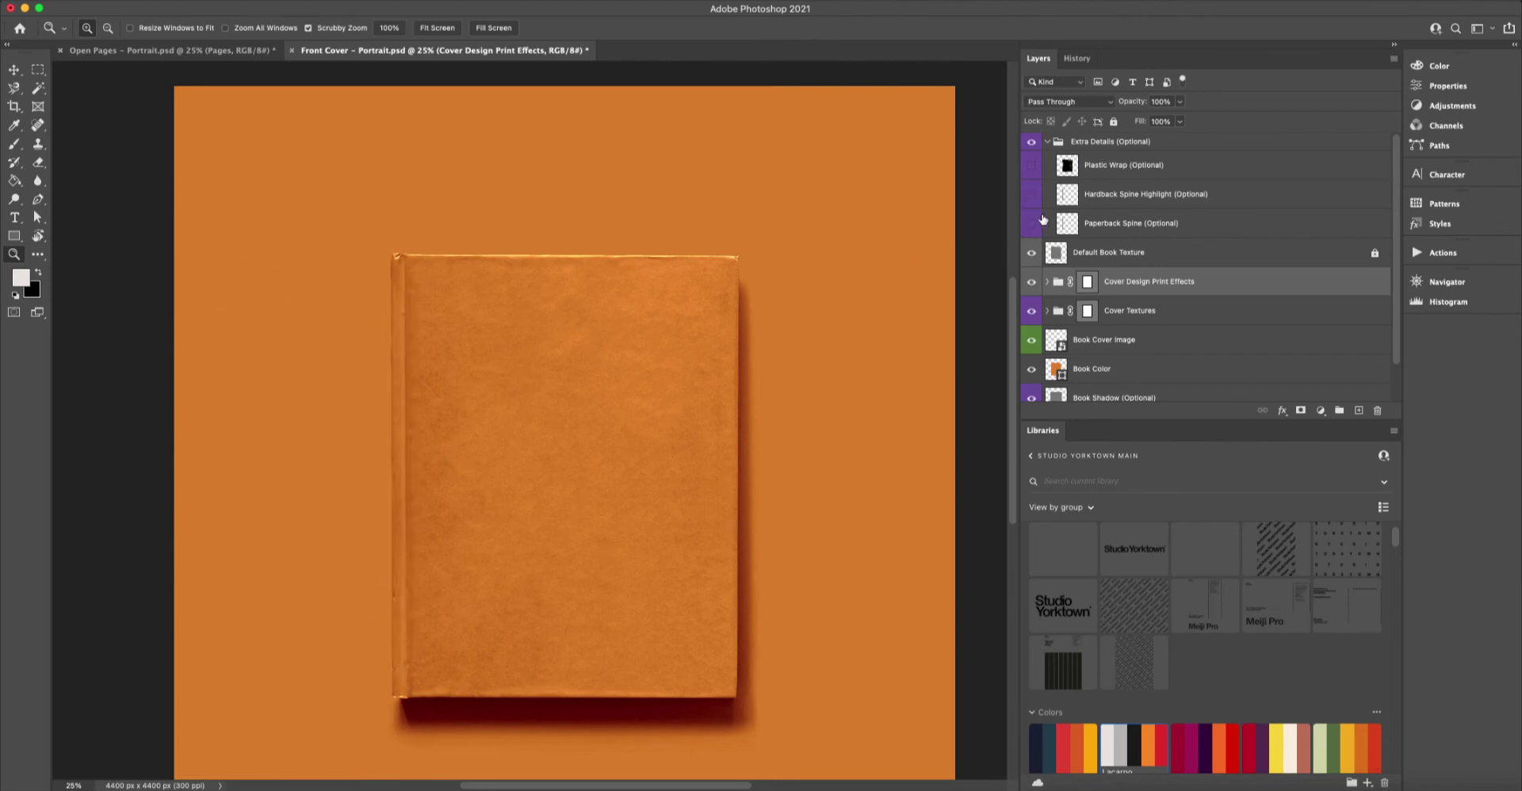
Preview the Paperback Spine (Optional) layer, hide it, and collapse the Extra Details group.
left_click(1032, 225)
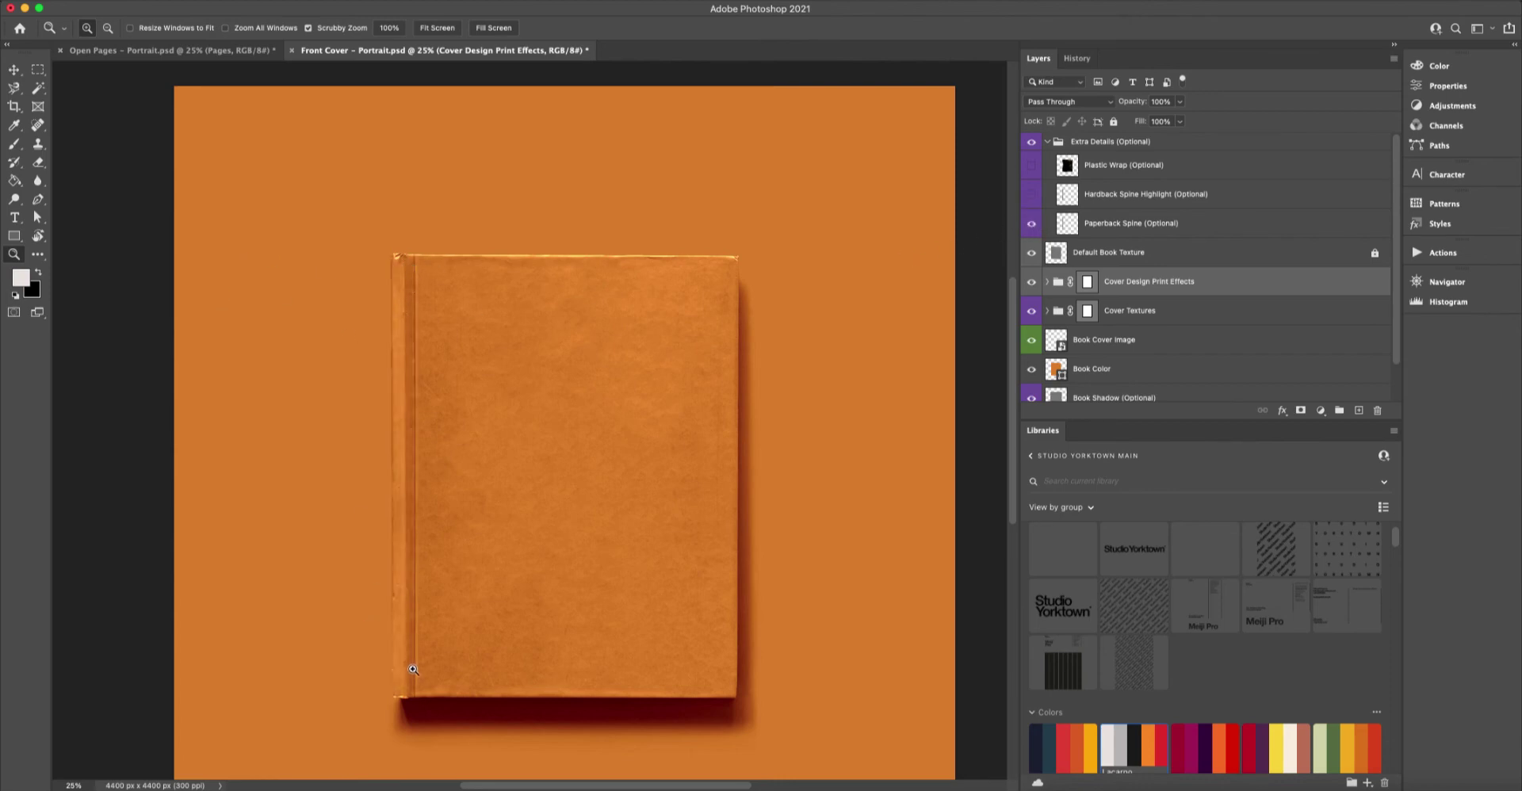
left_click(1030, 225)
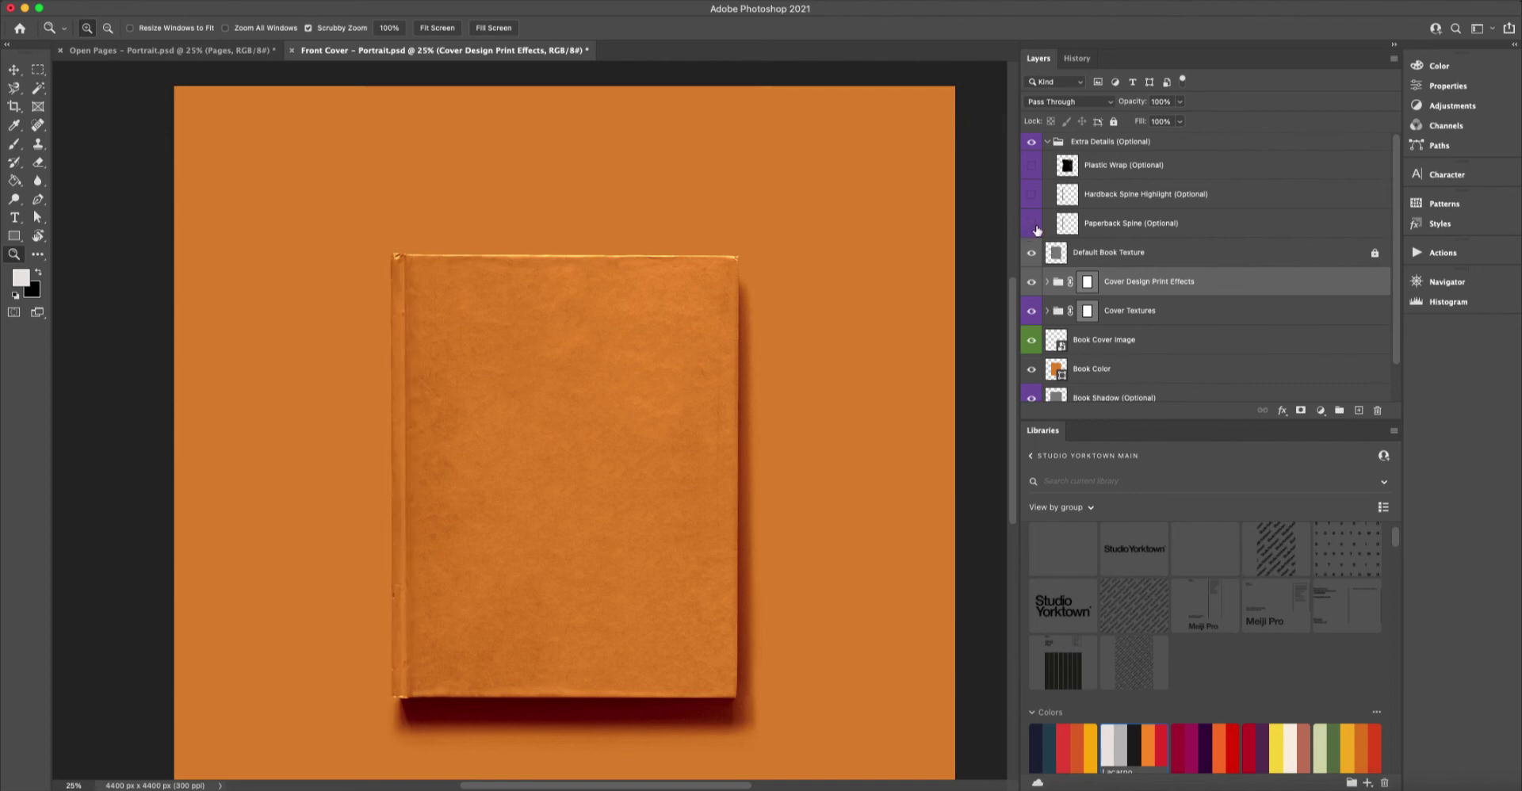
left_click(1048, 143)
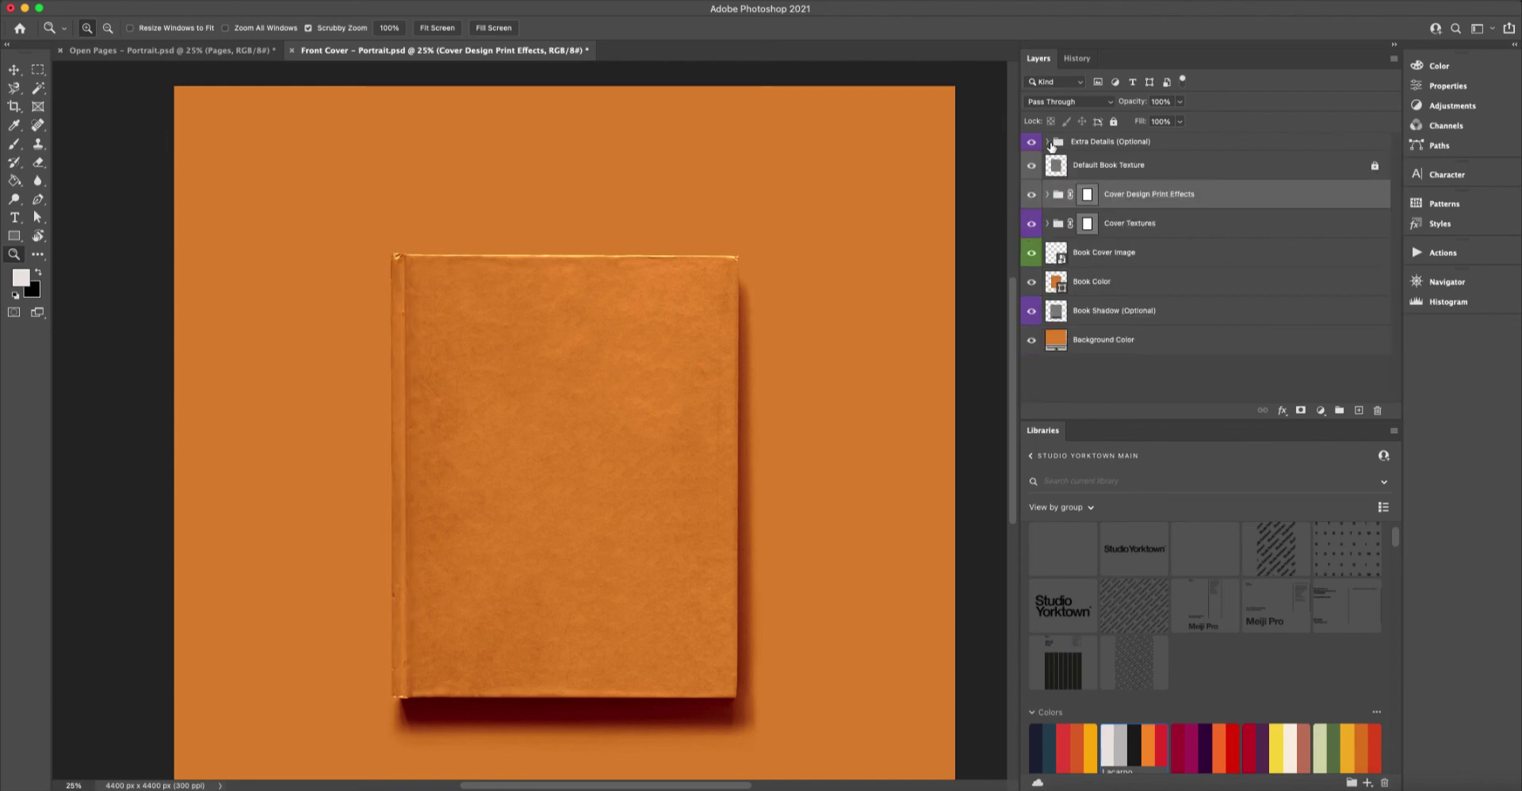
Expand the Cover Design Print Effects group and open the Spot UV Gloss Design smart object for editing.
left_click(1046, 195)
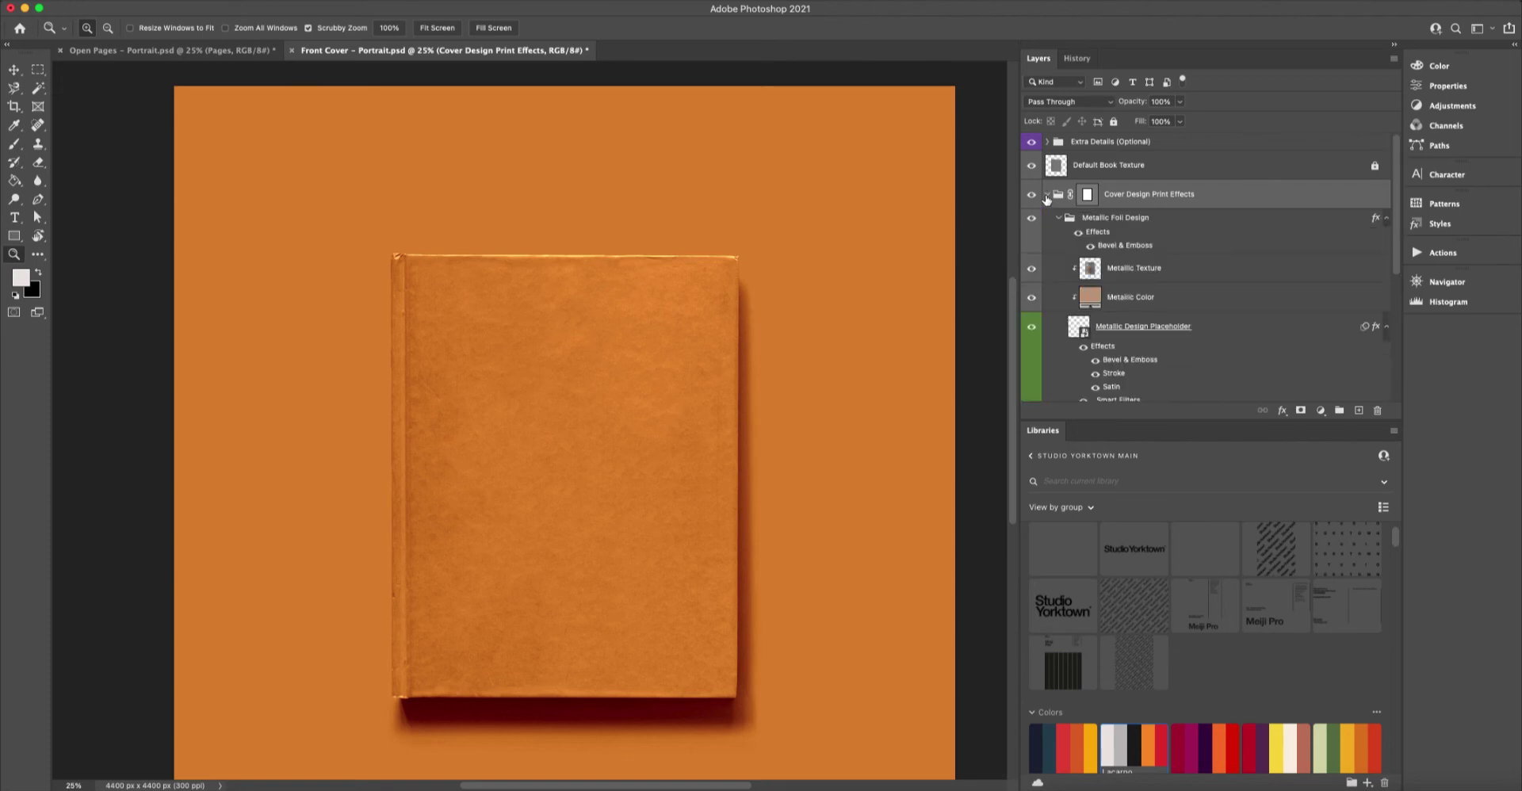
left_click(1046, 195)
left_click(1046, 195)
left_click(1058, 218)
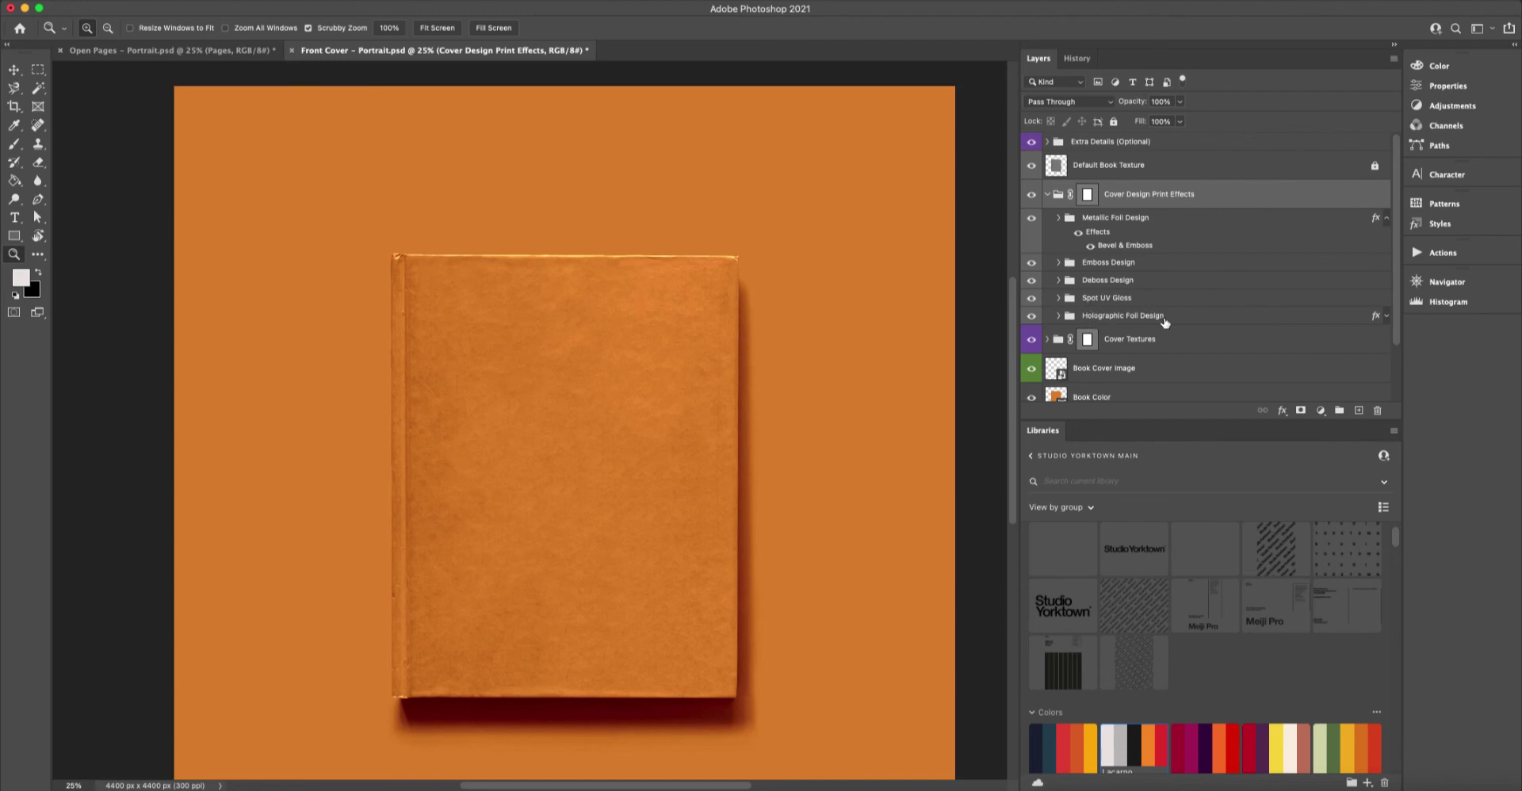
left_click(1058, 298)
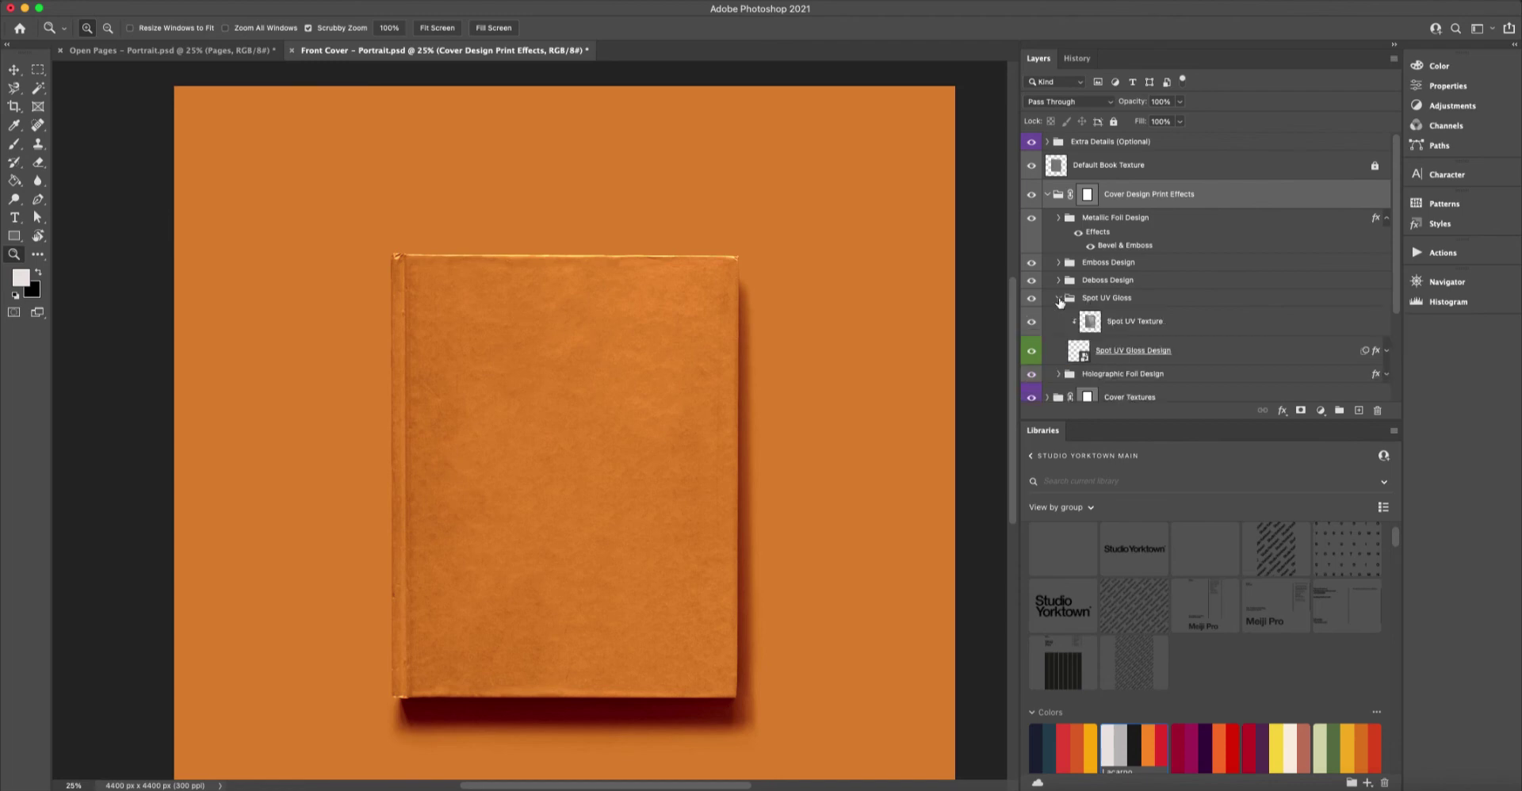
double_click(1076, 350)
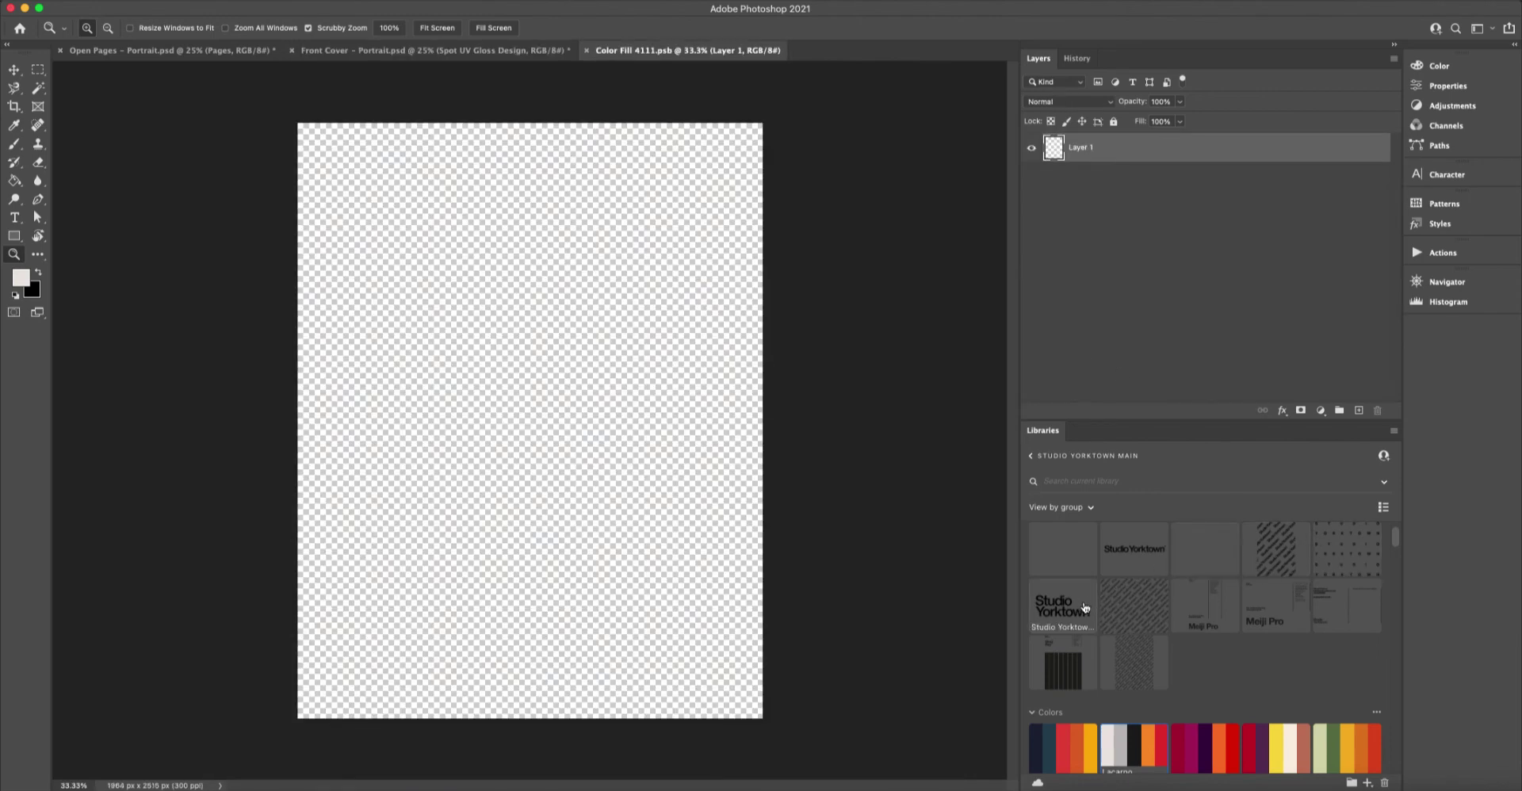
Place the stacked Studio Yorktown logo at the canvas bottom, scaled to about 113%, and save and close the smart object.
left_click_drag(1072, 610, 524, 636)
left_click_drag(698, 567, 744, 546)
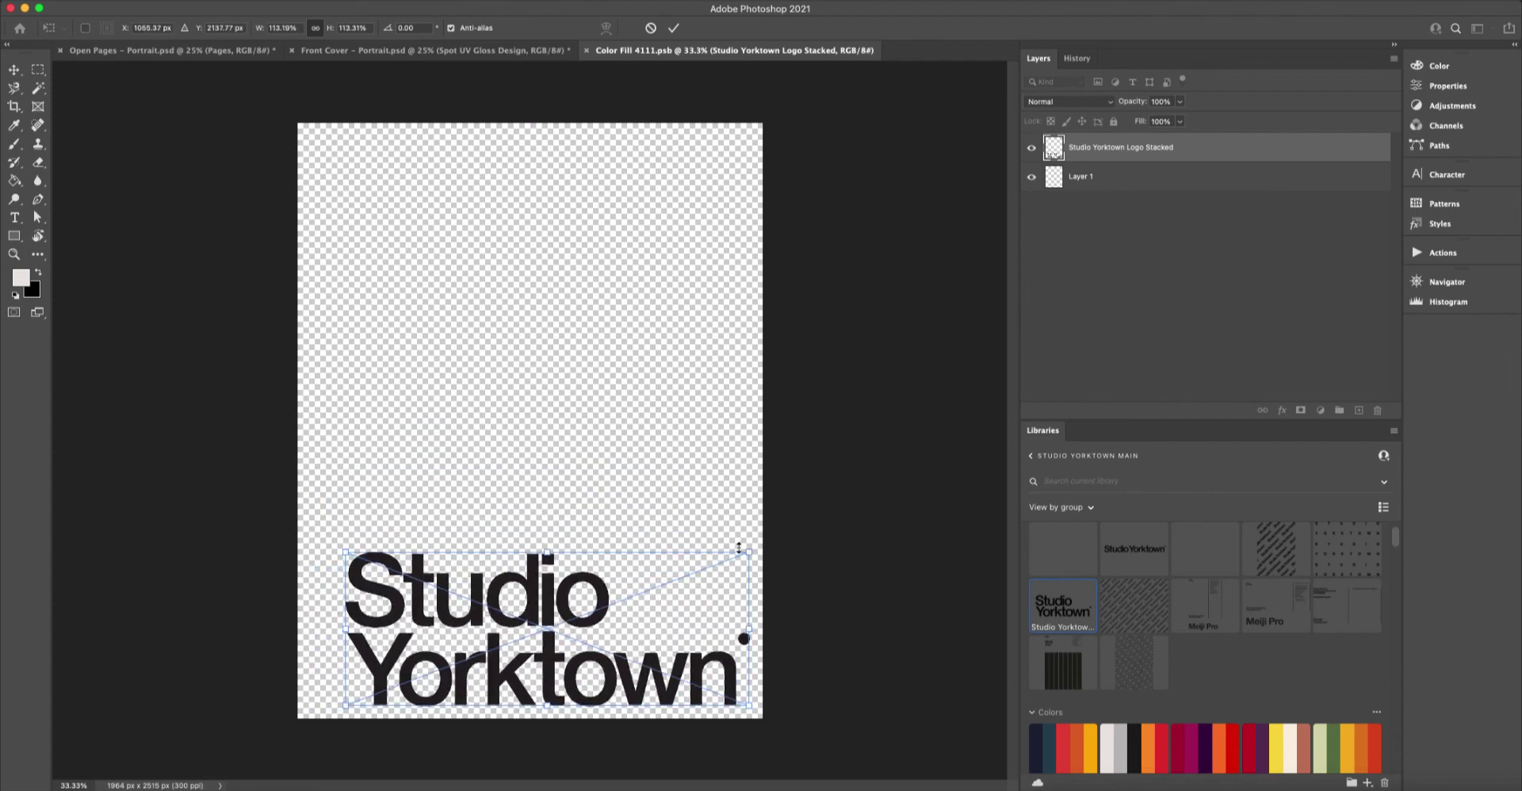
left_click_drag(655, 626, 649, 634)
key("Return")
key("z")
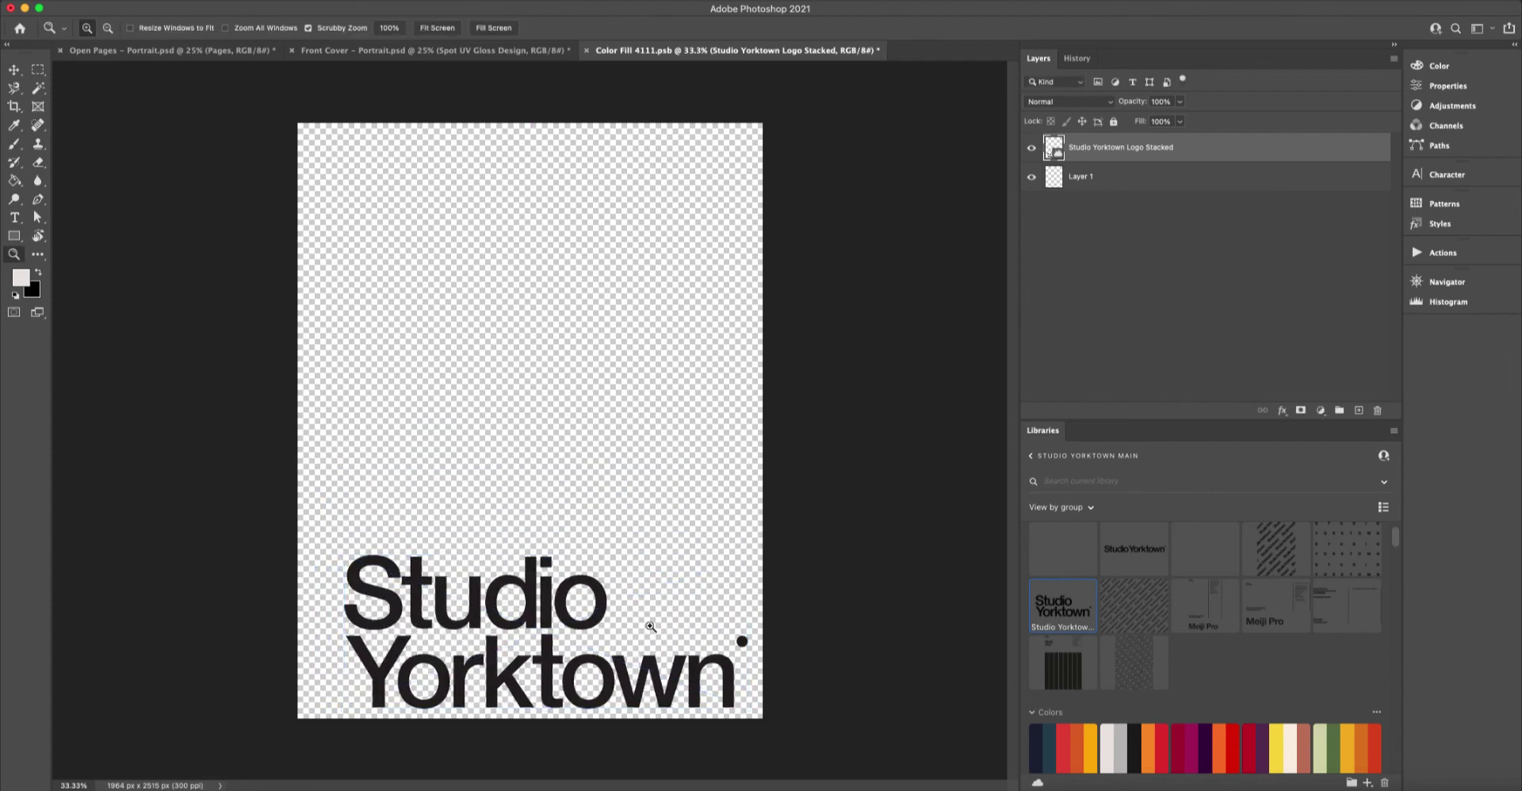
left_click(587, 52)
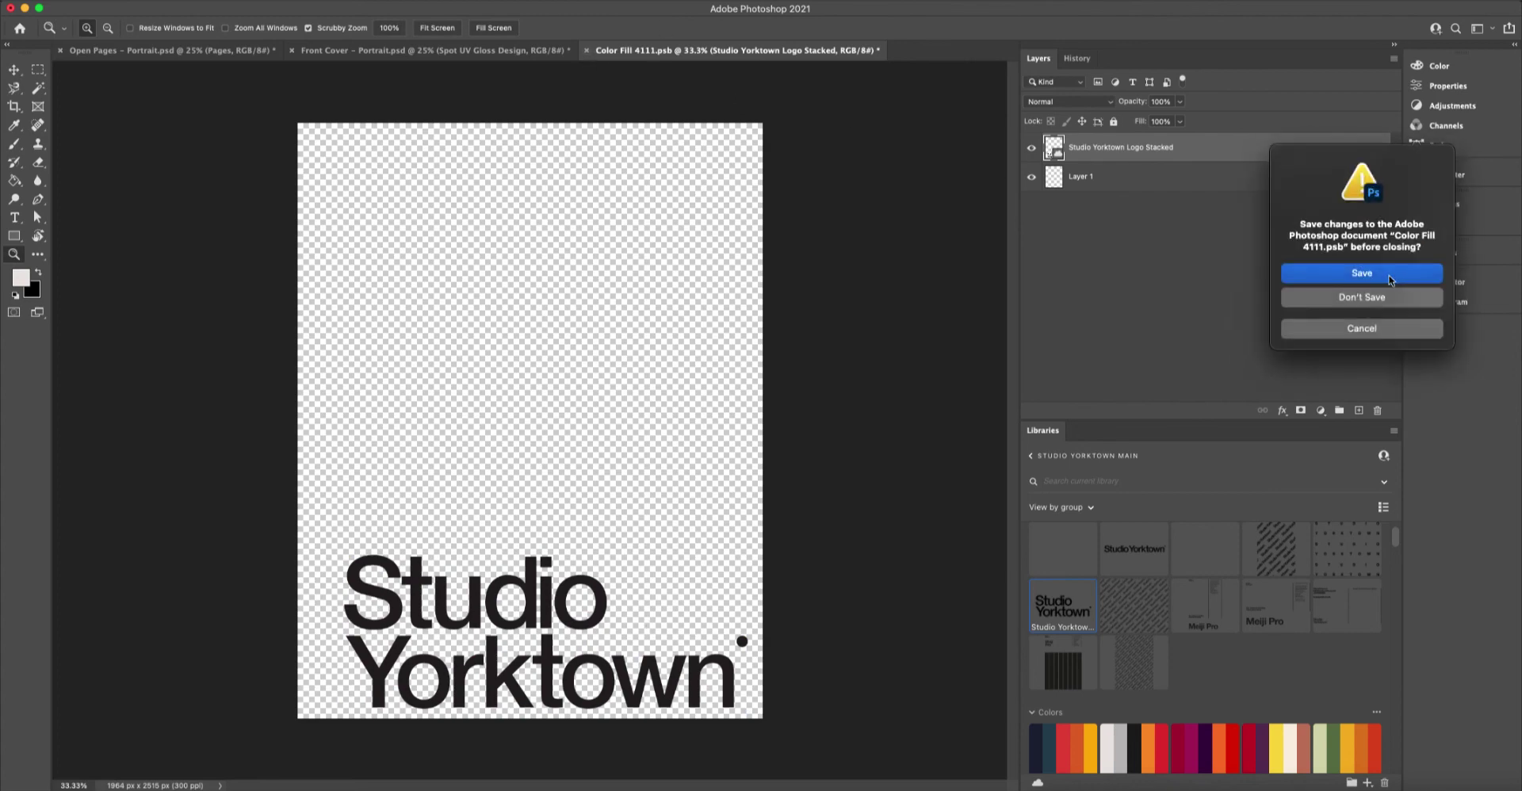
key("Return")
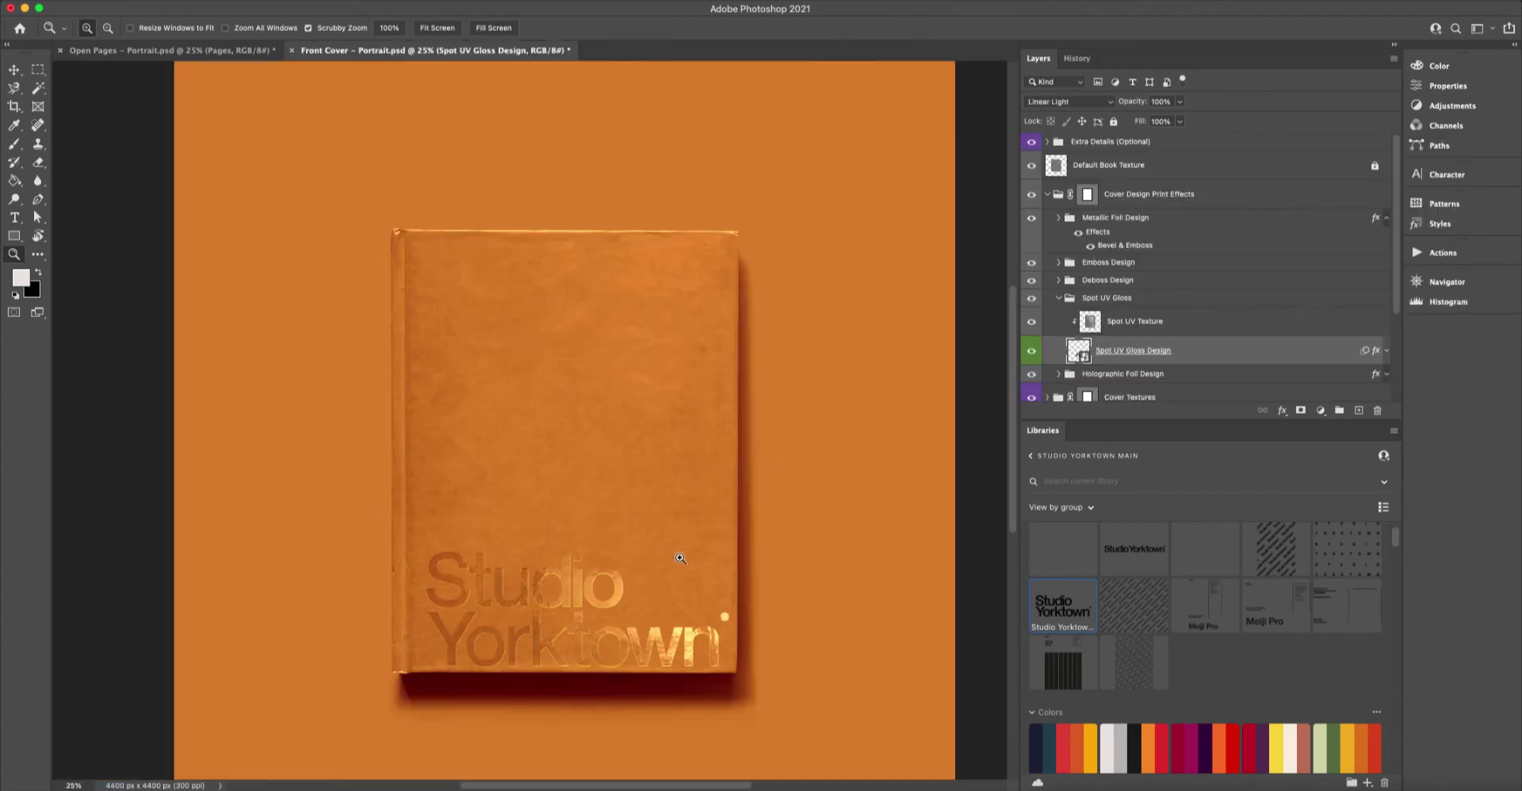
Inspect the gloss logo up close, collapse the print effects group, and set Book Color to the Lacarno theme's black.
left_click(530, 682)
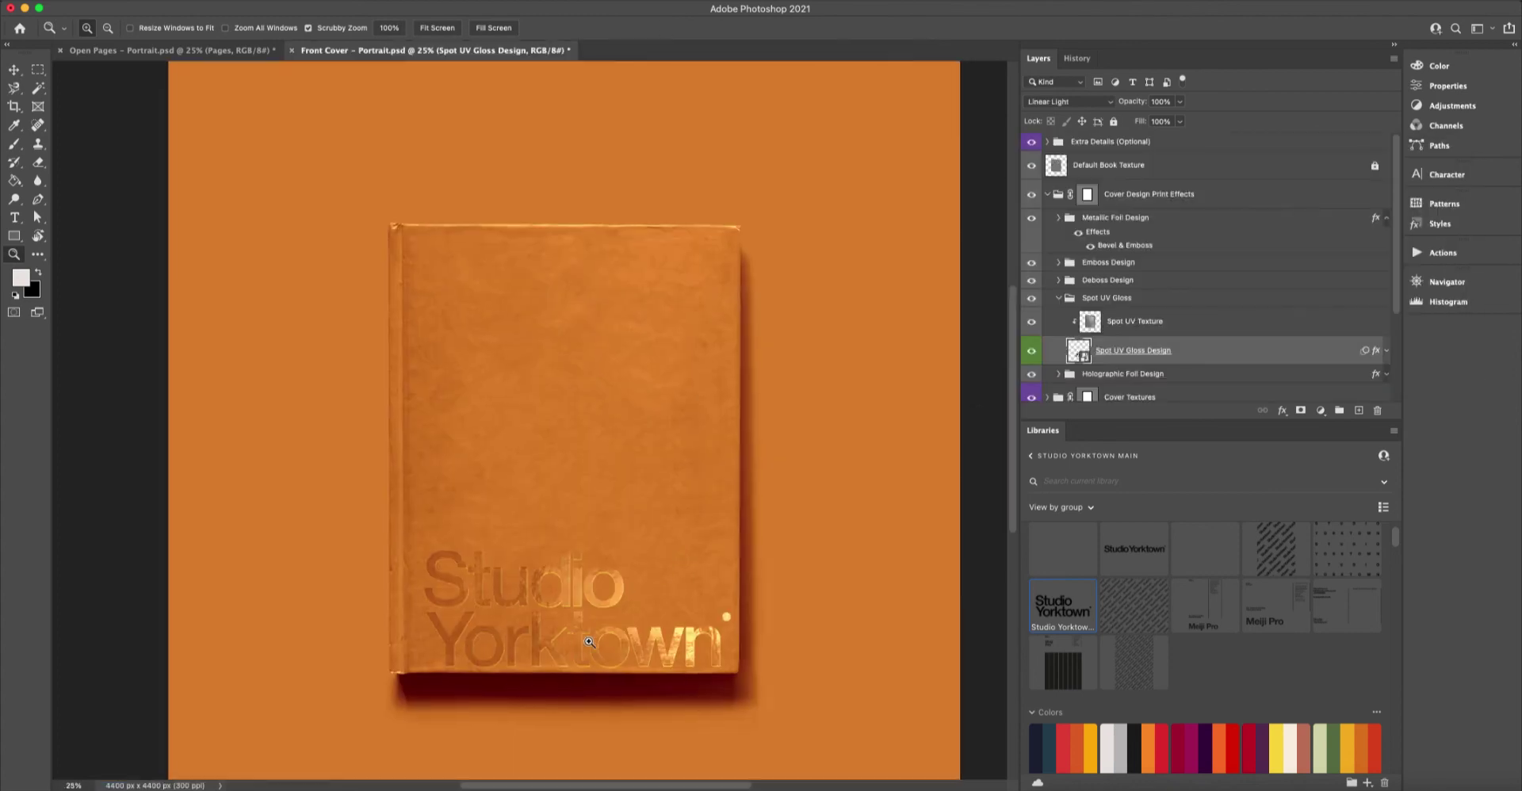
left_click(555, 634)
left_click(555, 634)
left_click_drag(446, 589, 491, 513)
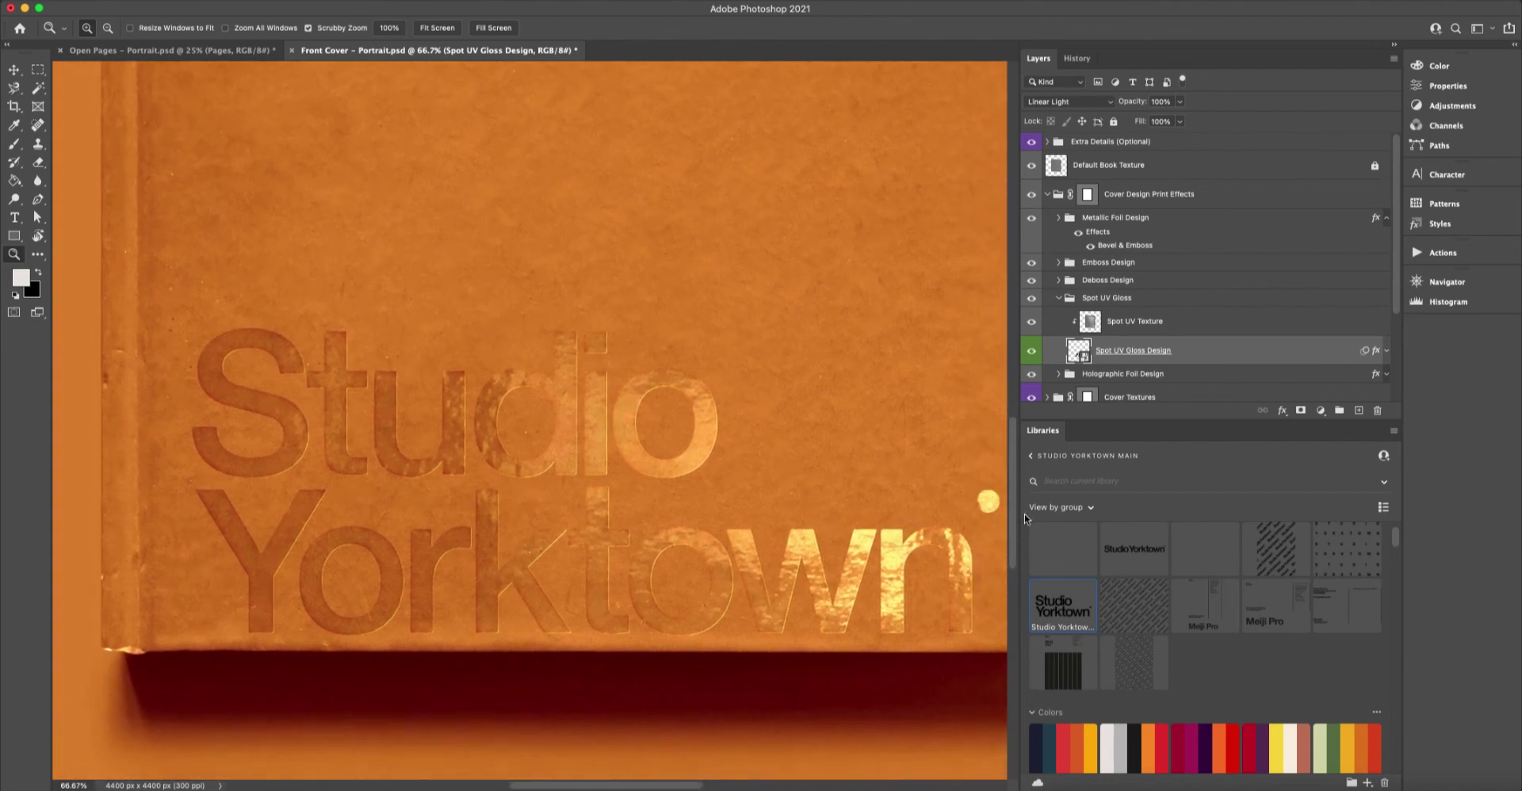
scroll(1183, 333, "down", 4)
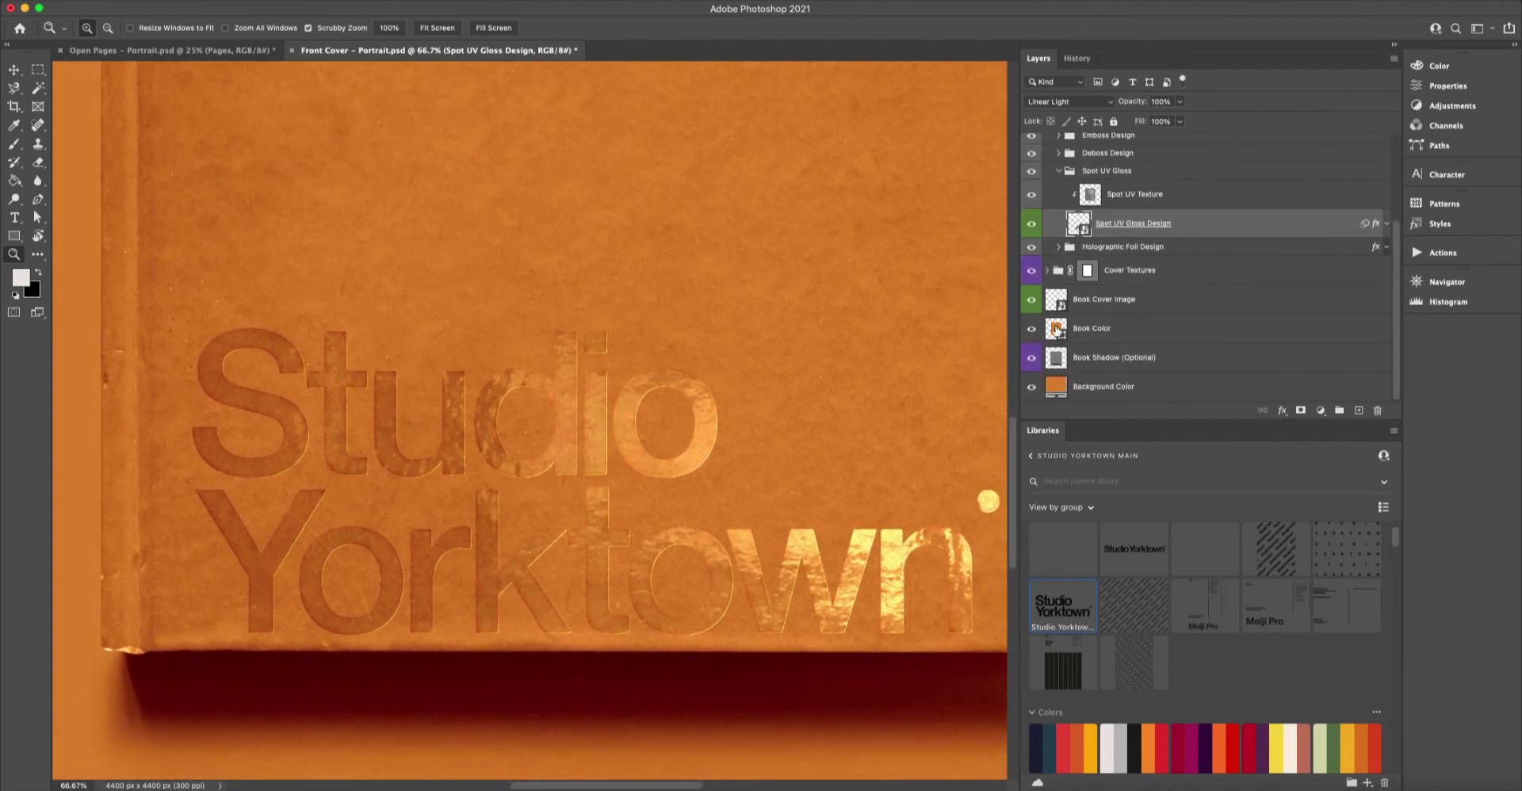
scroll(1070, 170, "up", 4)
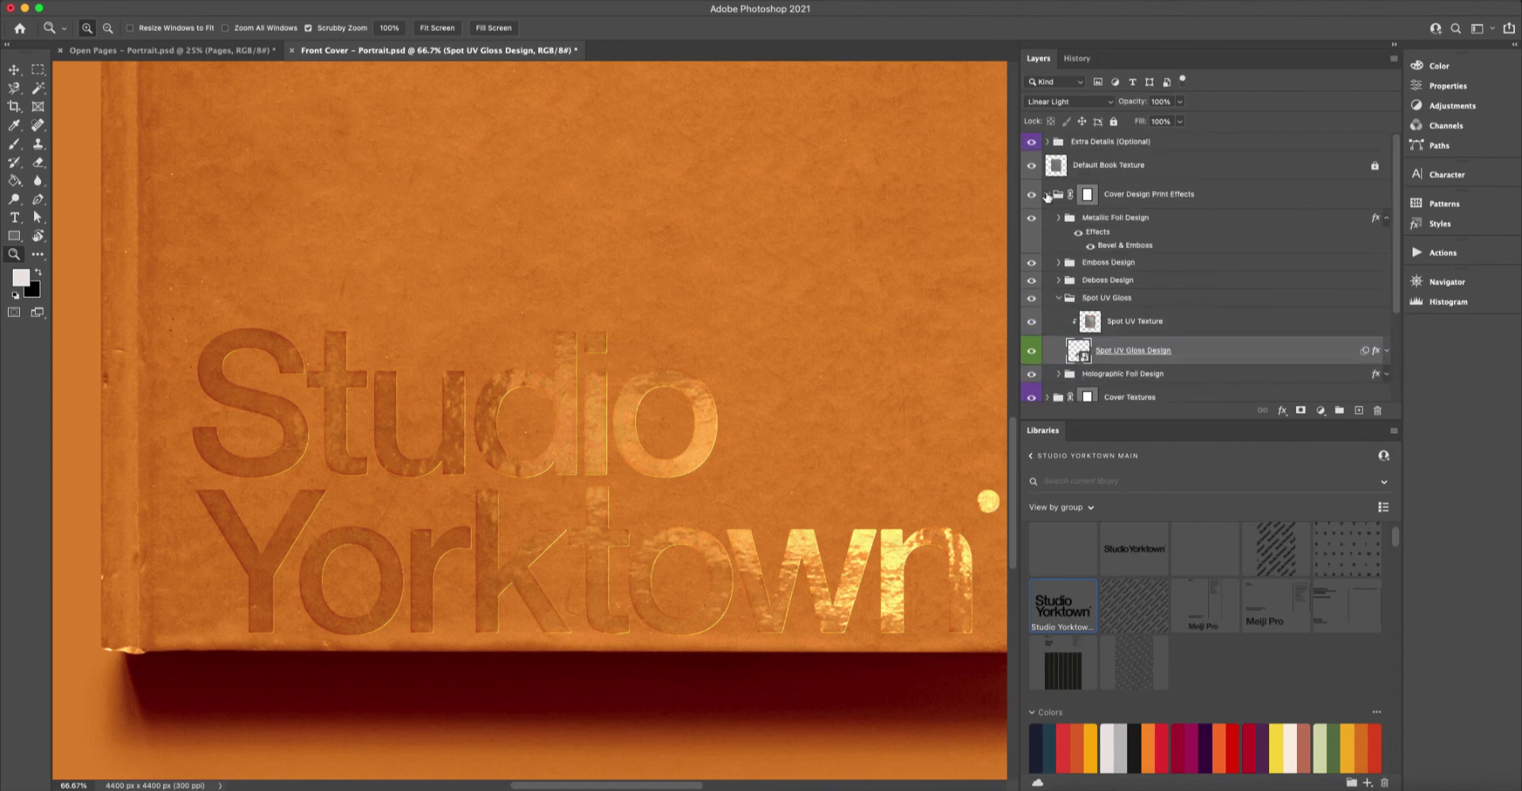
left_click(1047, 195)
left_click(1065, 290)
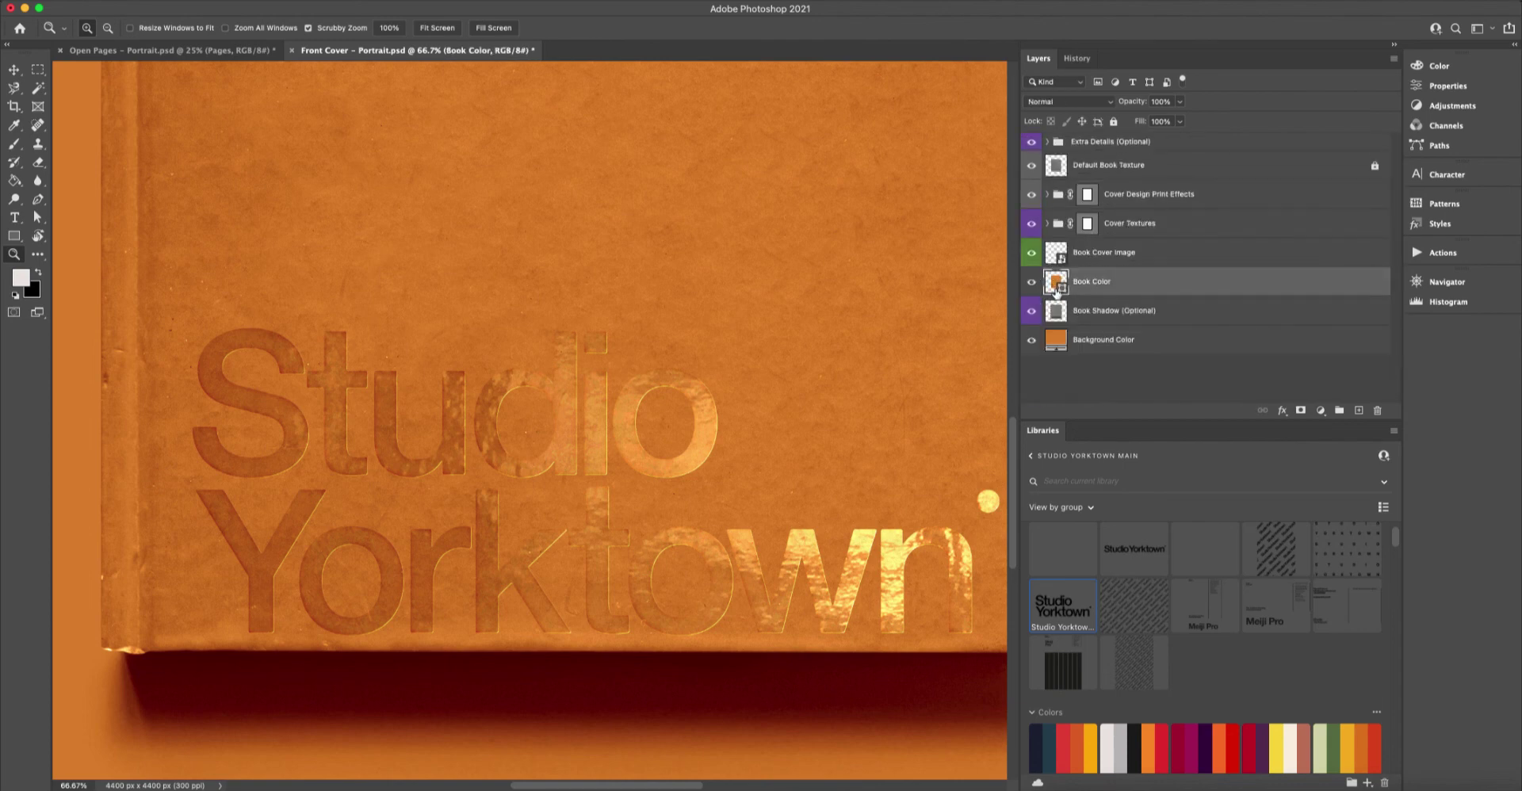
left_click(1123, 734)
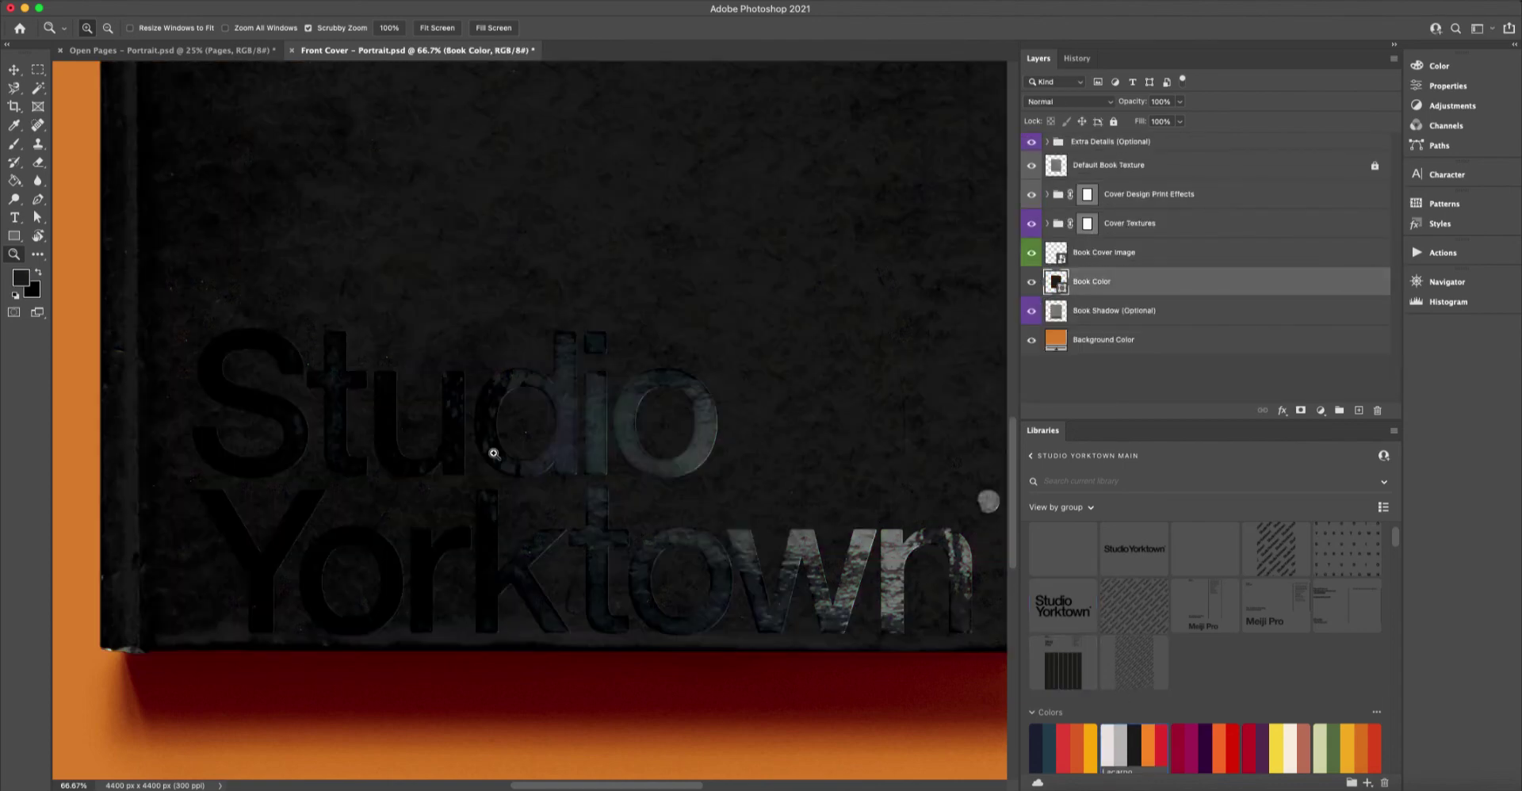
Compare the book with and without the Book Shadow (Optional) layer, and hide that layer.
left_click(706, 426, "alt")
left_click(808, 486, "alt")
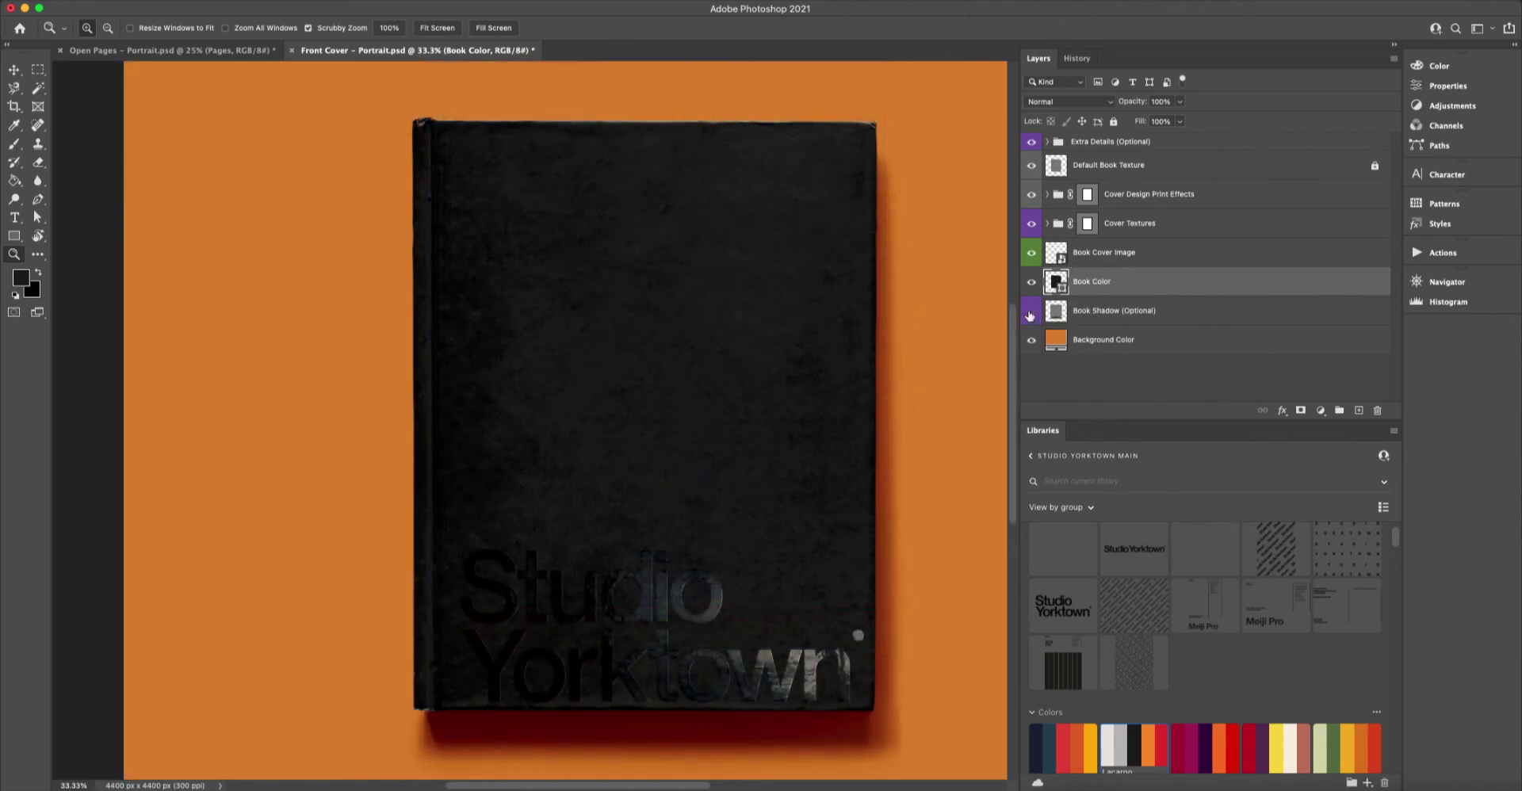
left_click(1029, 315)
left_click_drag(615, 674, 591, 559)
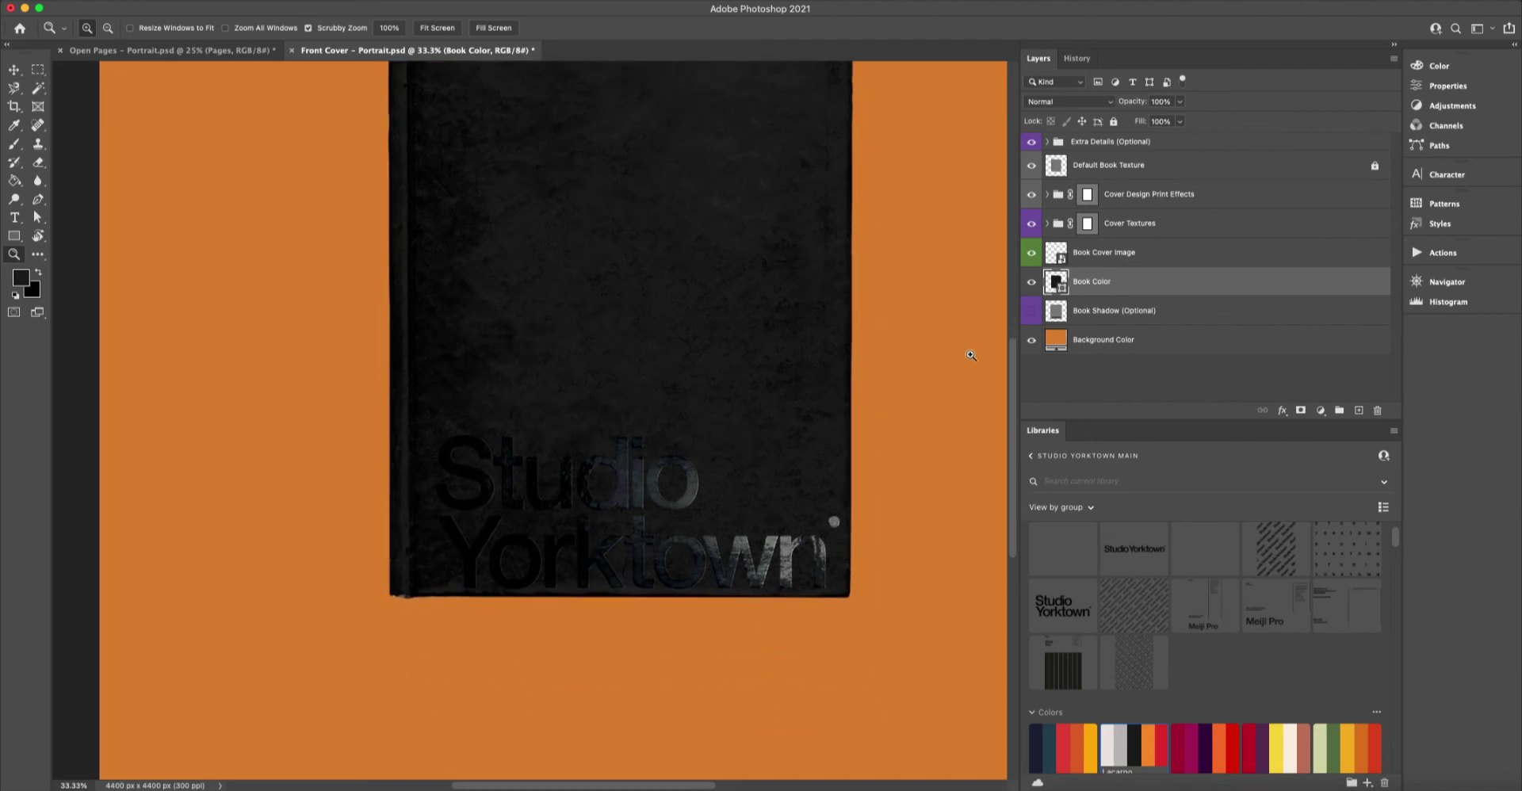
left_click(1031, 315)
left_click(1031, 316)
left_click(1031, 315)
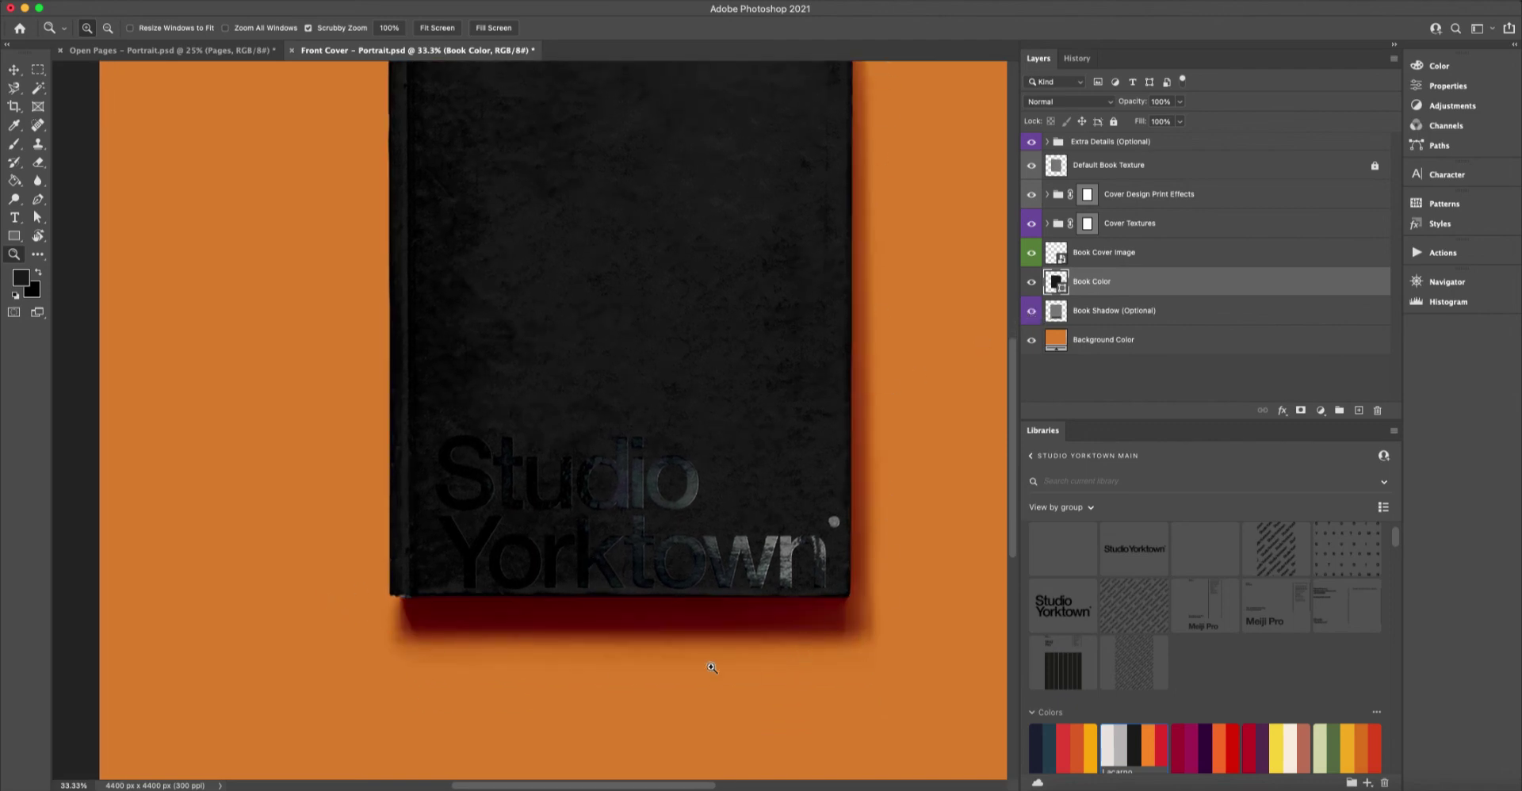
left_click_drag(788, 438, 775, 479)
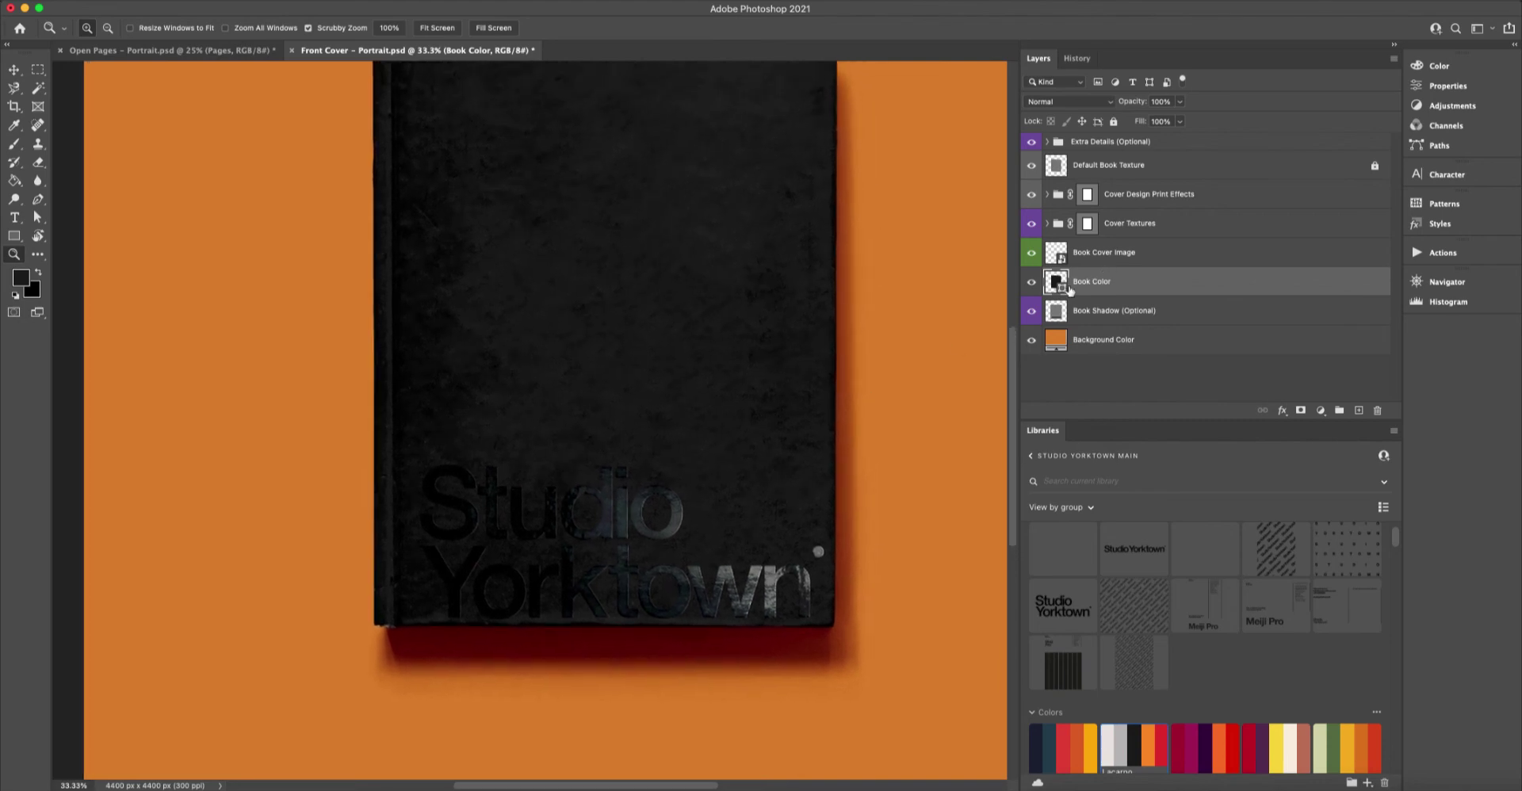
left_click(1032, 316)
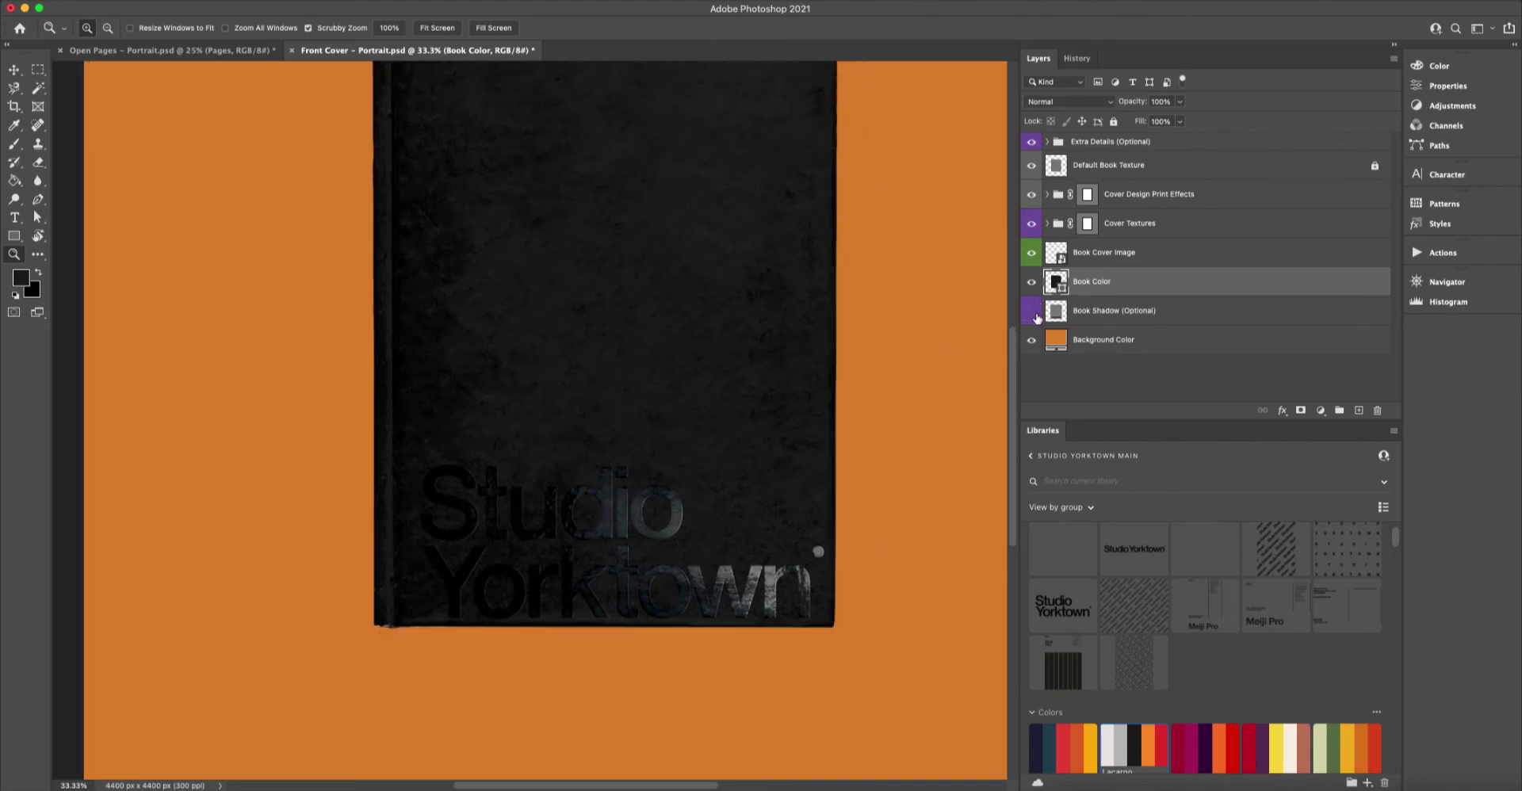
Try colors from the Pops and Fashion themes on the Background Color layer, and set it to the Stockholm theme's dark navy.
left_click(1061, 342)
scroll(1205, 729, "down", 2)
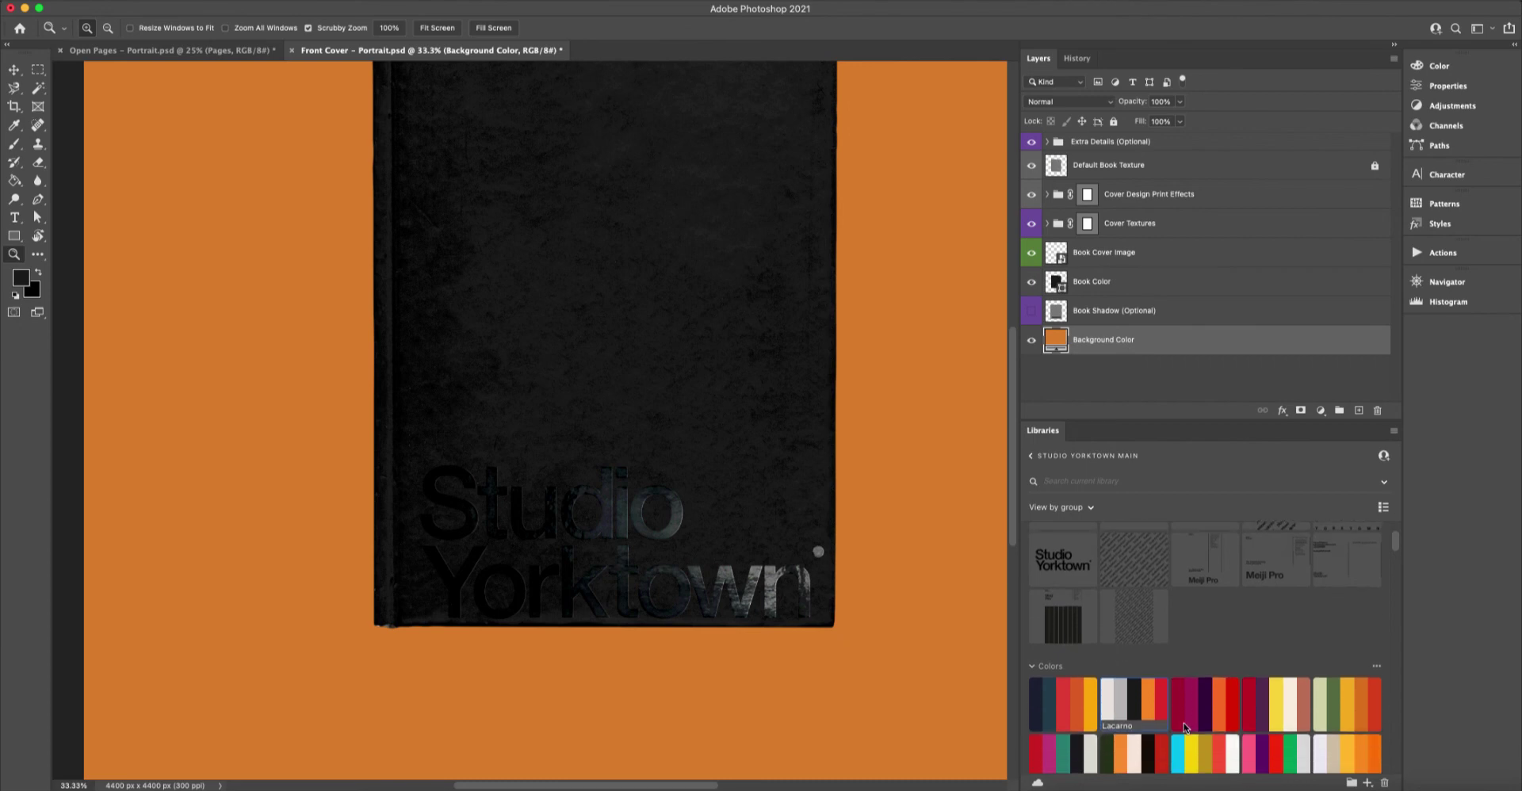
left_click(1205, 706)
left_click(1231, 704)
left_click(1260, 702)
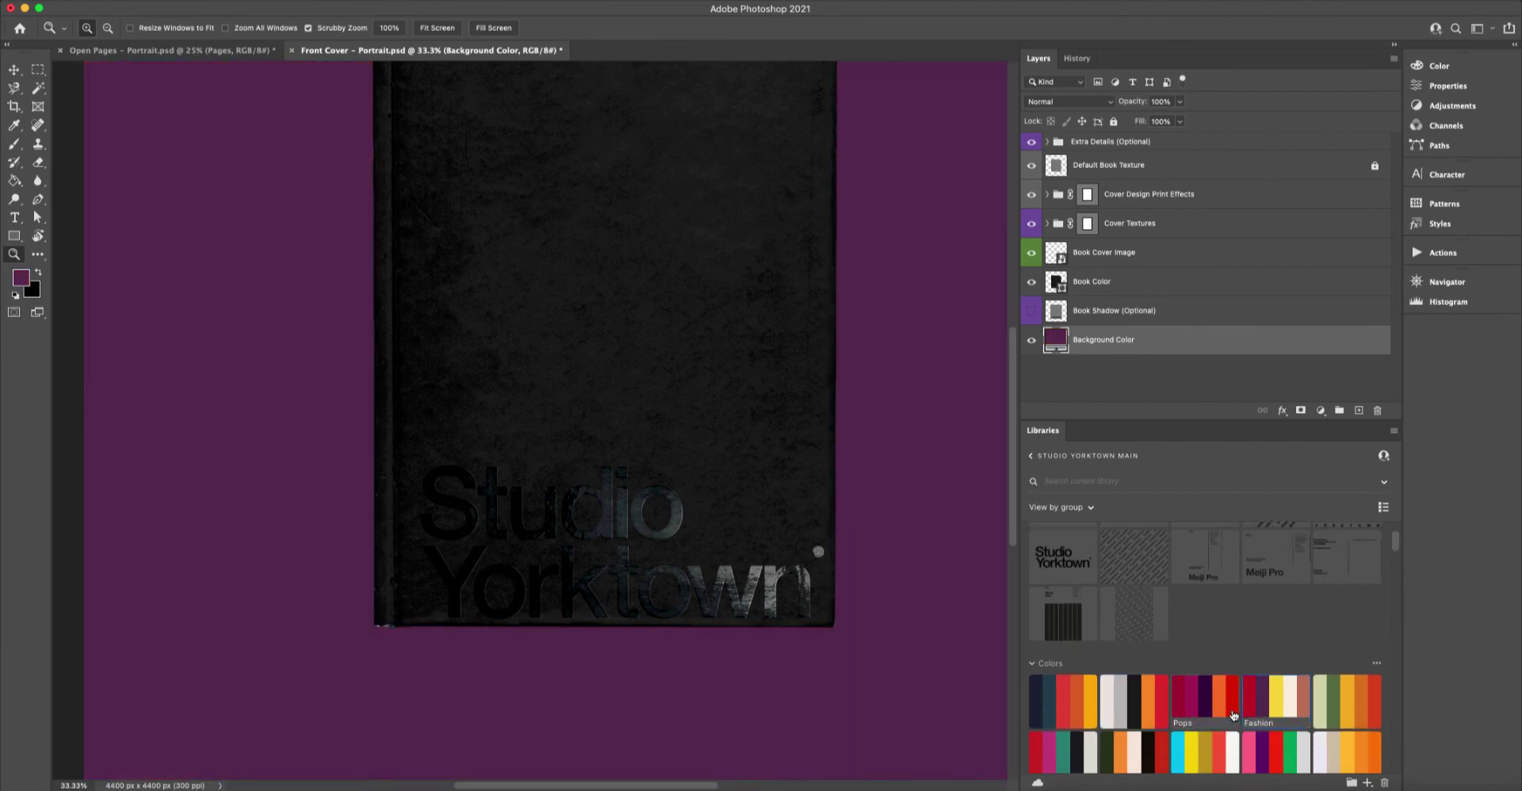
left_click(1049, 710)
left_click(1037, 705)
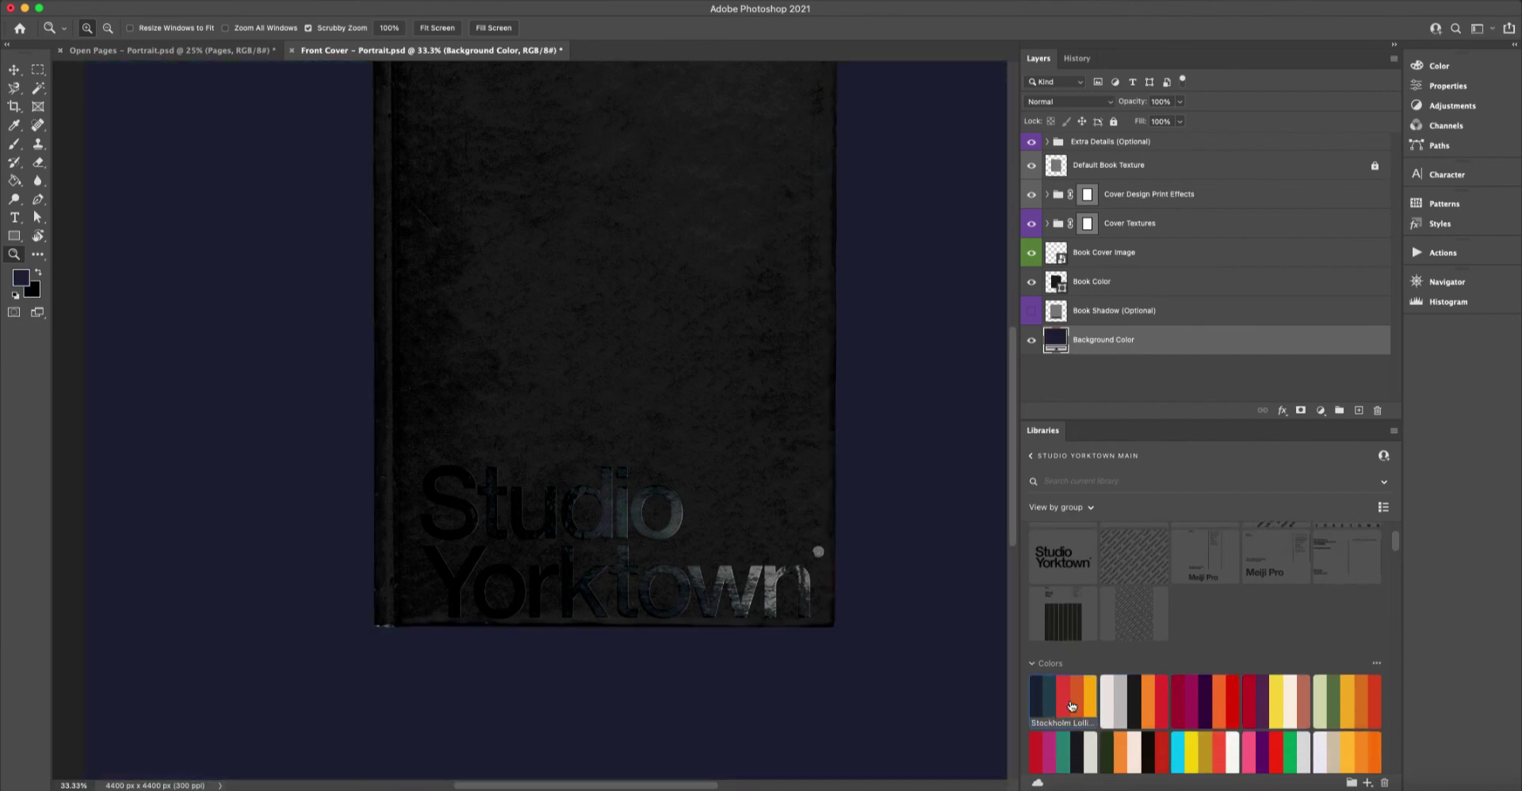
Set the Background Color layer to the black from the Sunflower color theme.
scroll(1091, 726, "down", 2)
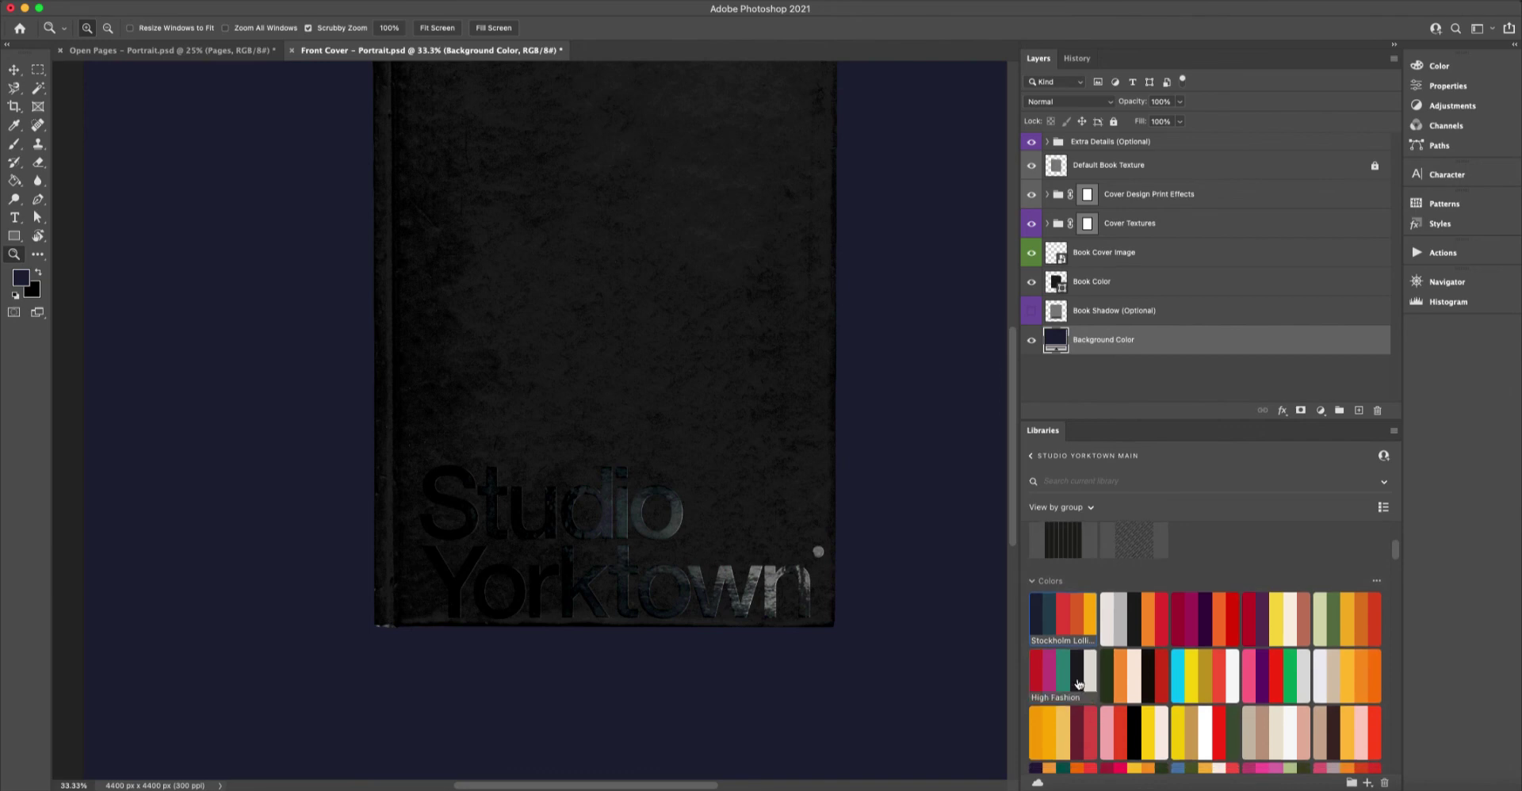
left_click(1136, 736)
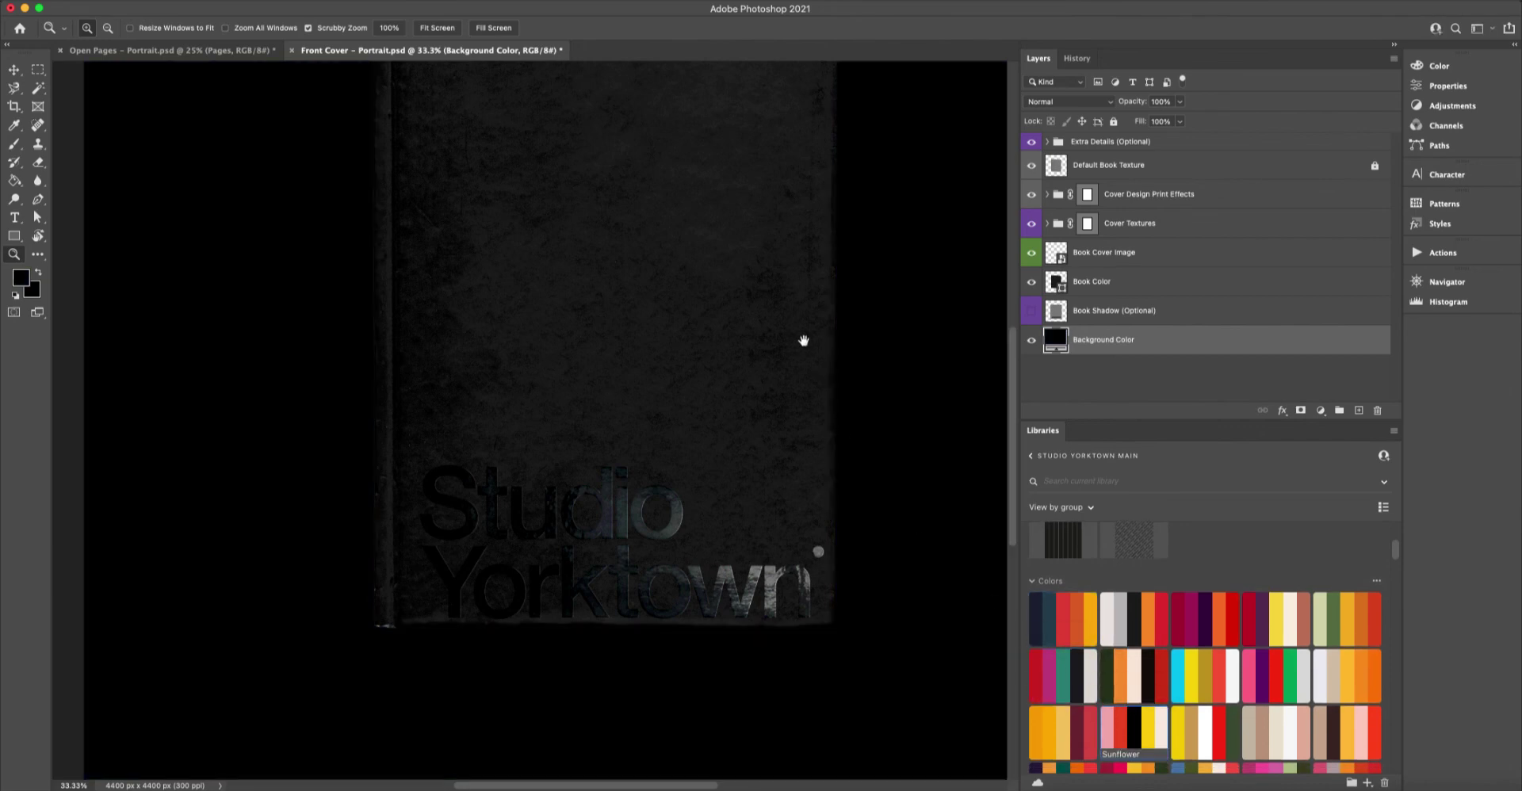
left_click_drag(805, 343, 782, 460)
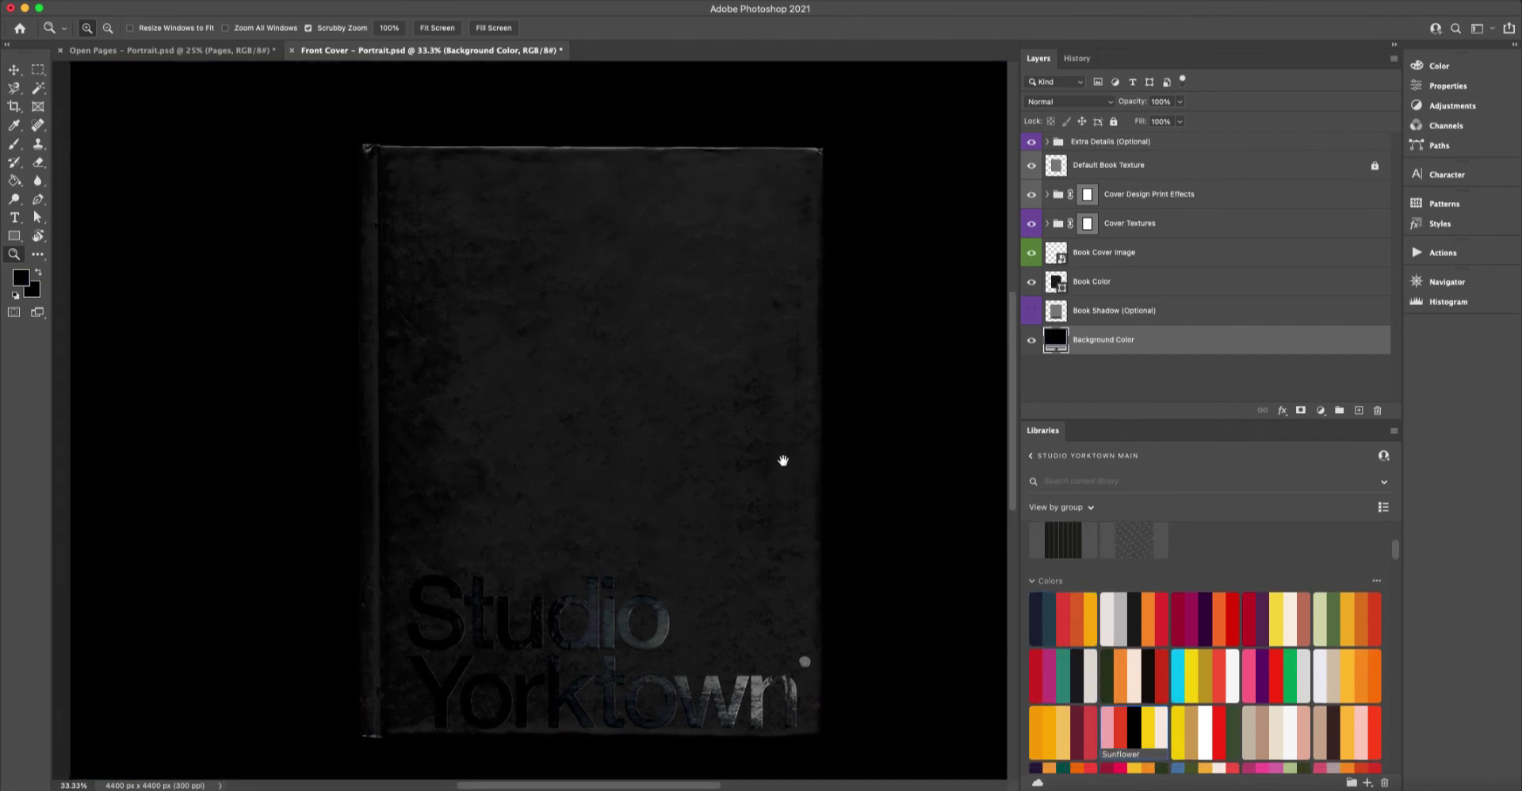
Hide the Spot UV Gloss group and open the Metallic Design Placeholder smart object for editing.
left_click(1048, 194)
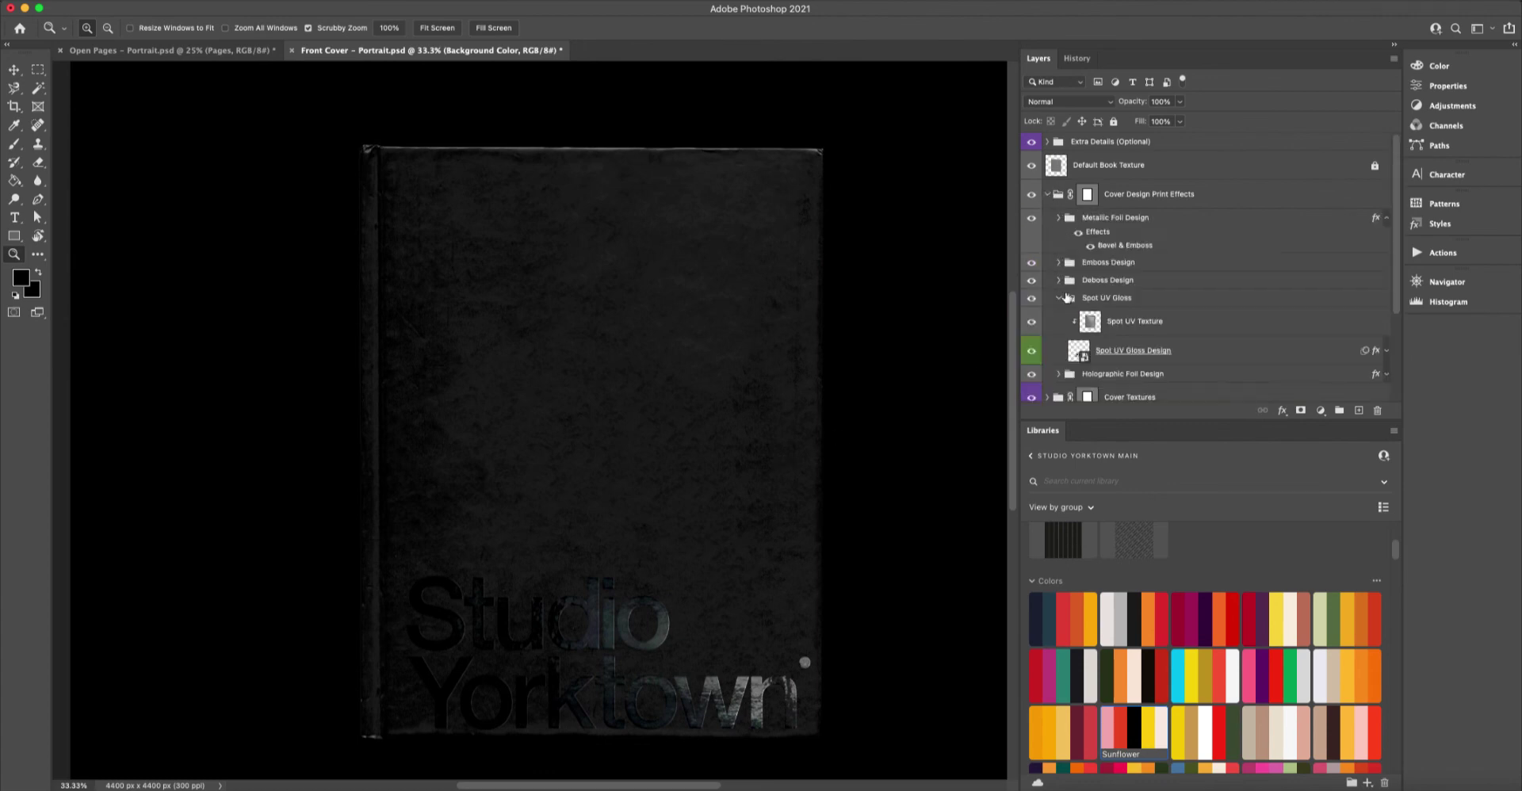
left_click(1032, 300)
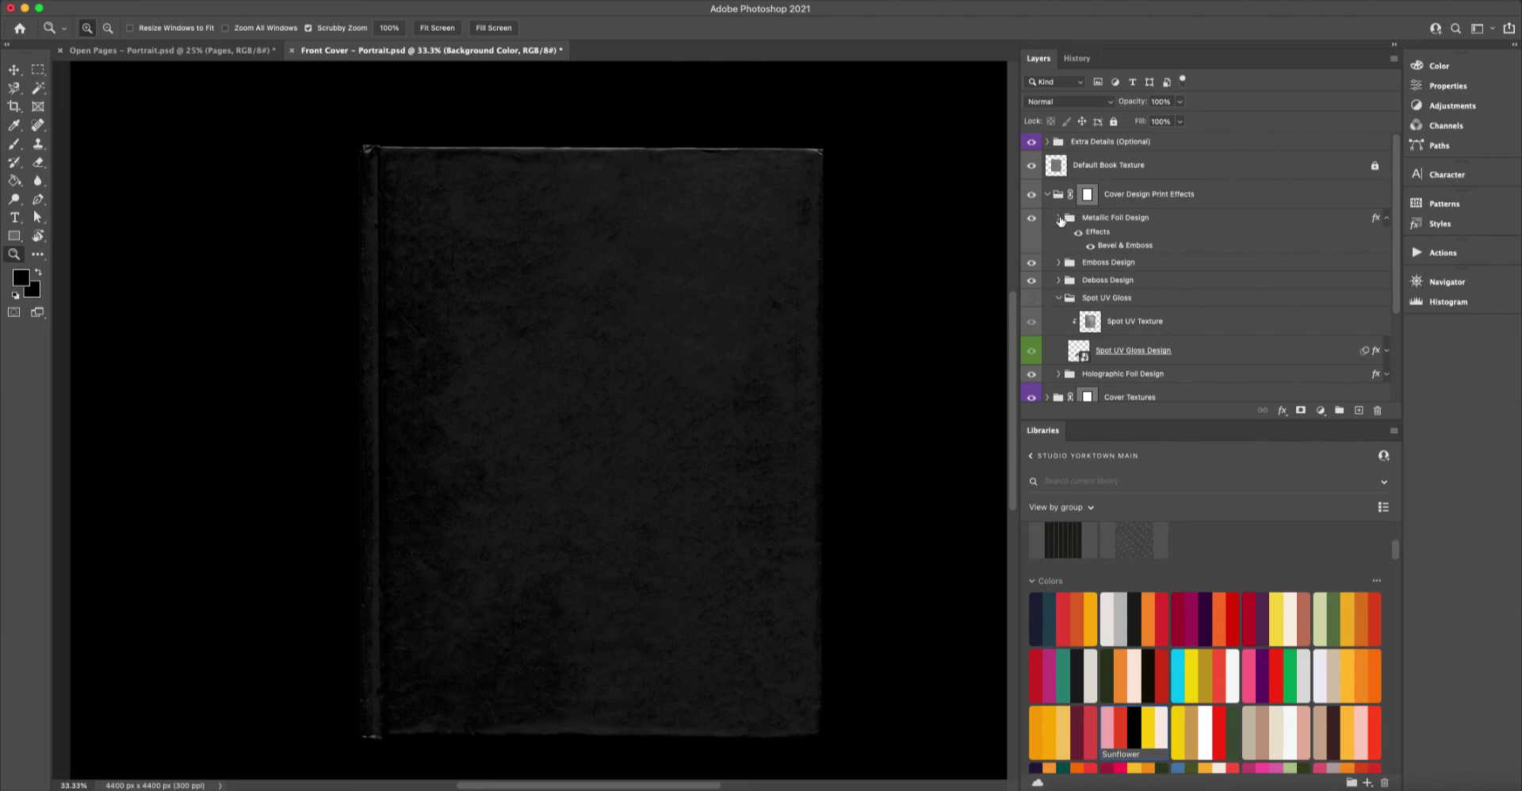
left_click(1059, 219)
double_click(1082, 334)
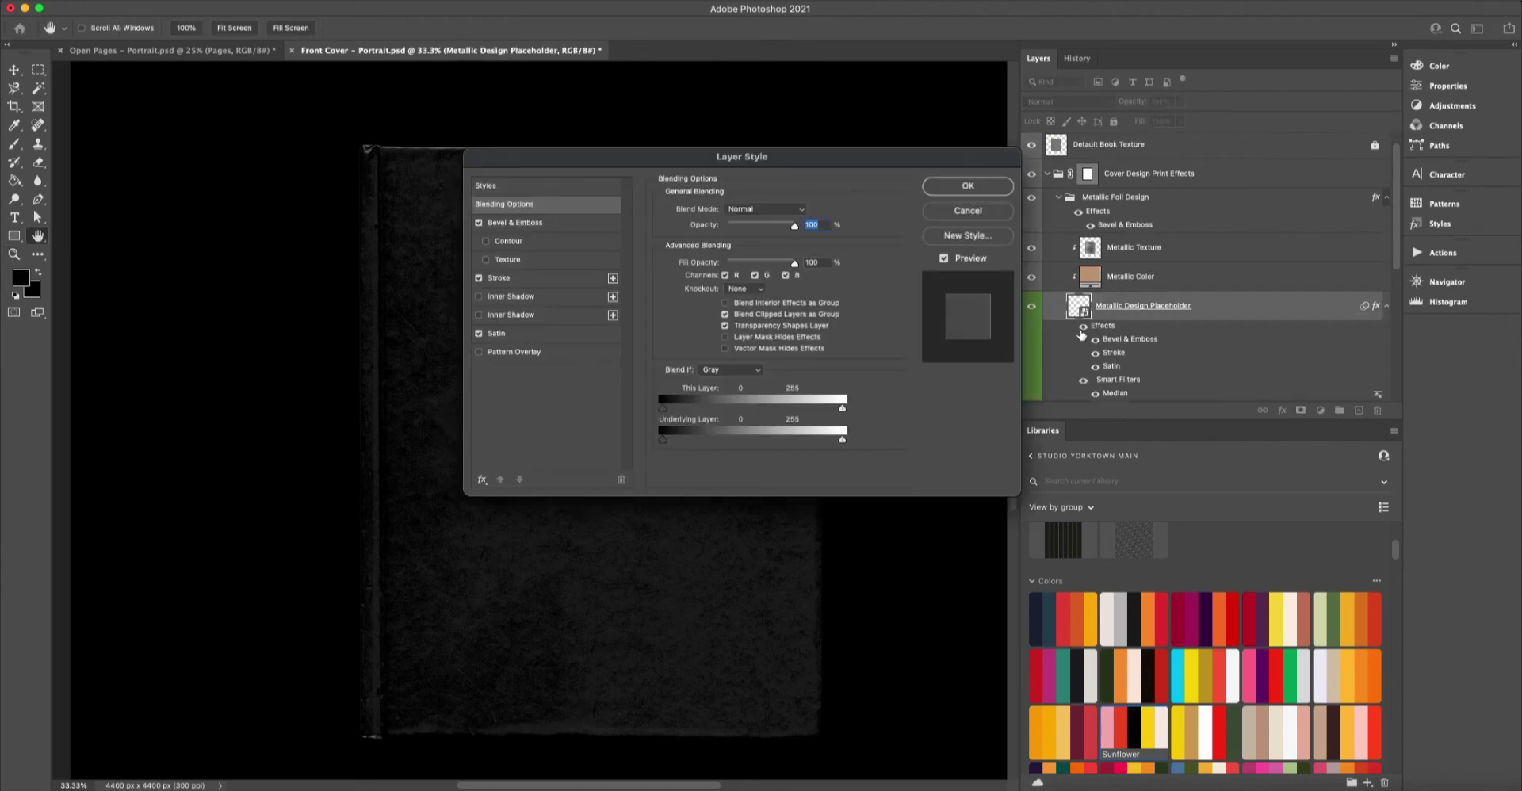
left_click(967, 210)
double_click(1078, 307)
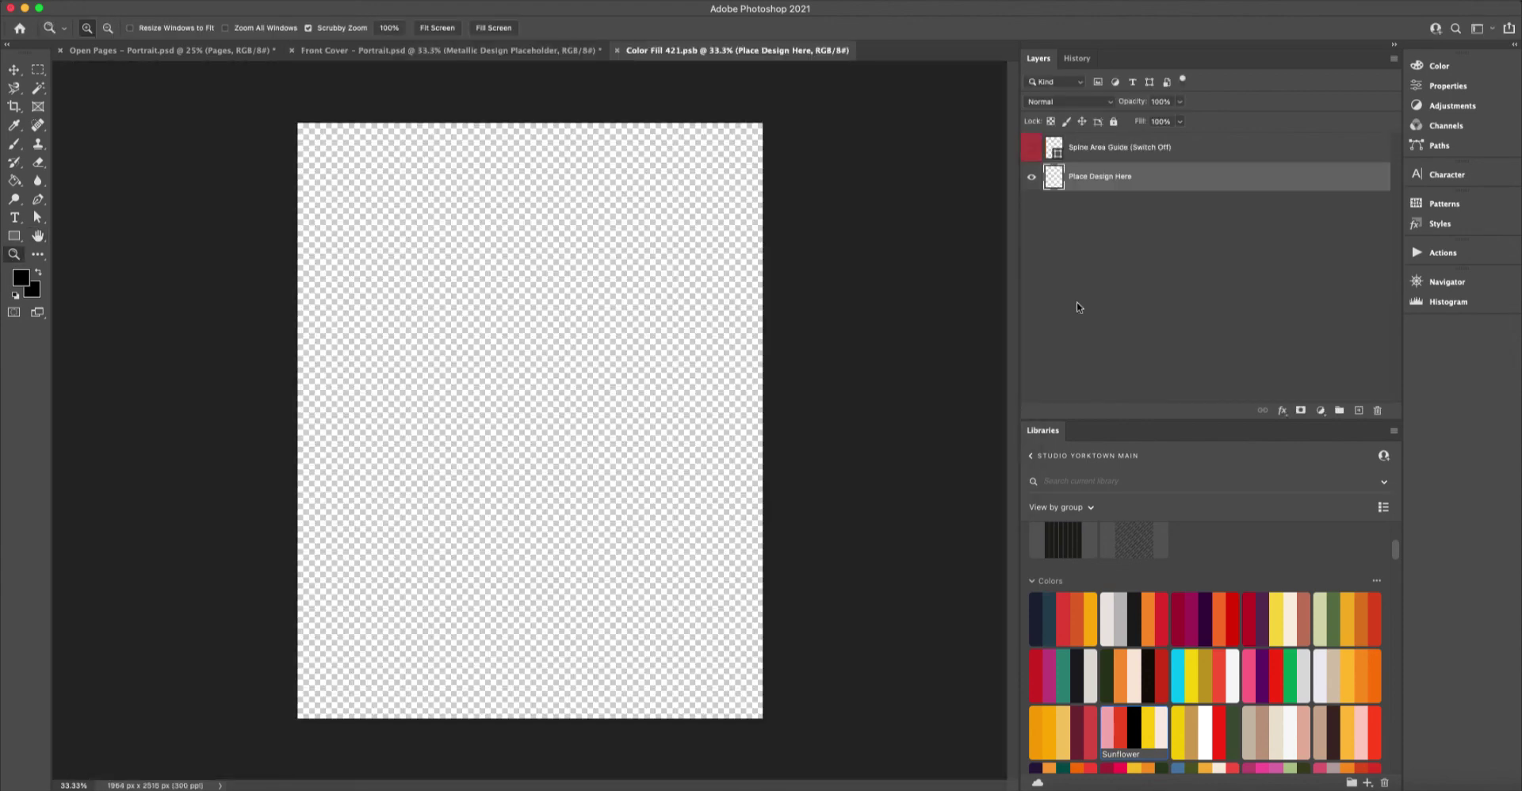
Place the Yorktown Letter Block graphic centered on the canvas, scaled to about 57%, and save and close the smart object.
scroll(1268, 602, "up", 4)
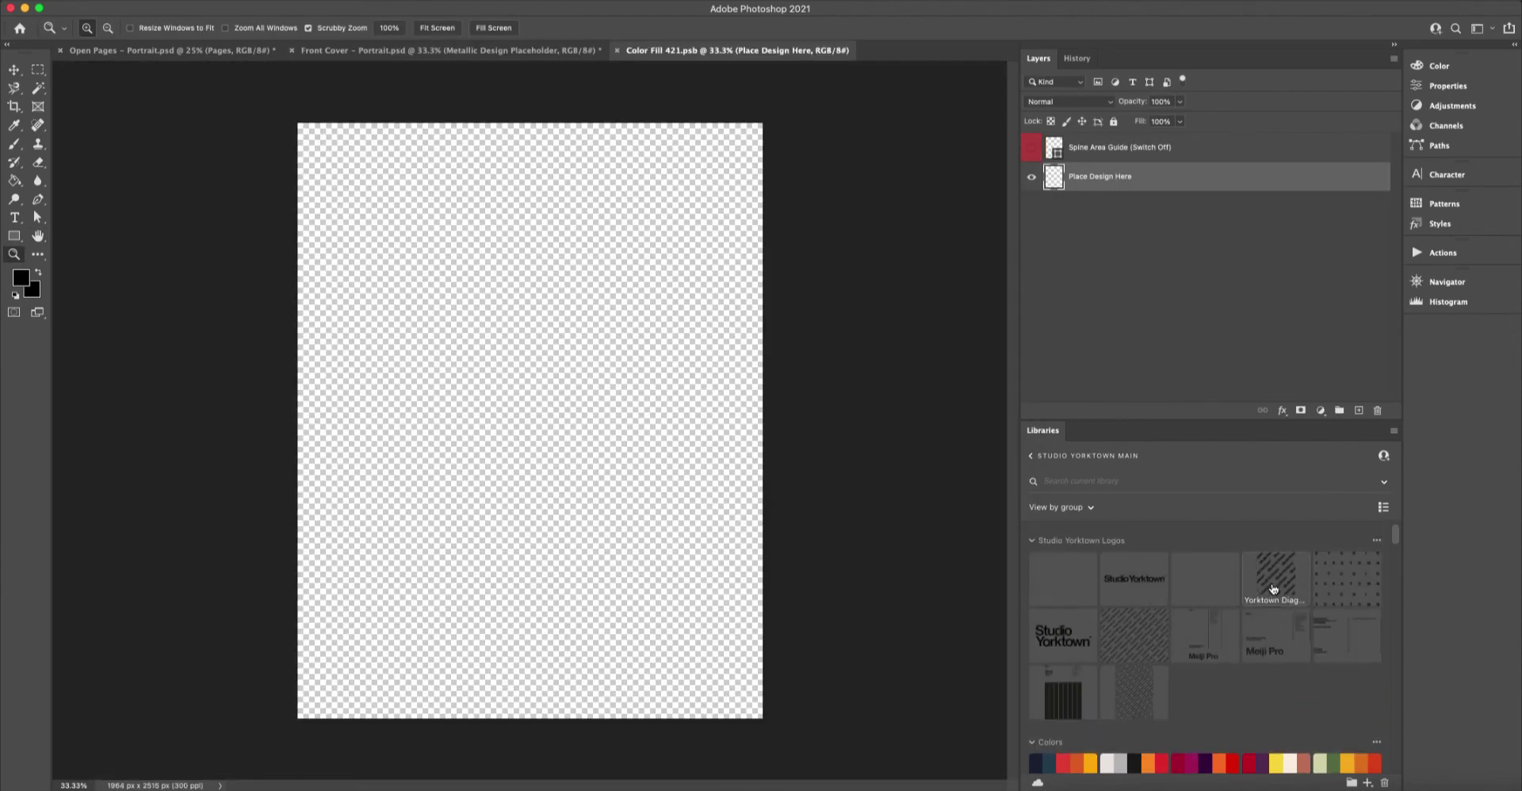
left_click_drag(1363, 583, 615, 416)
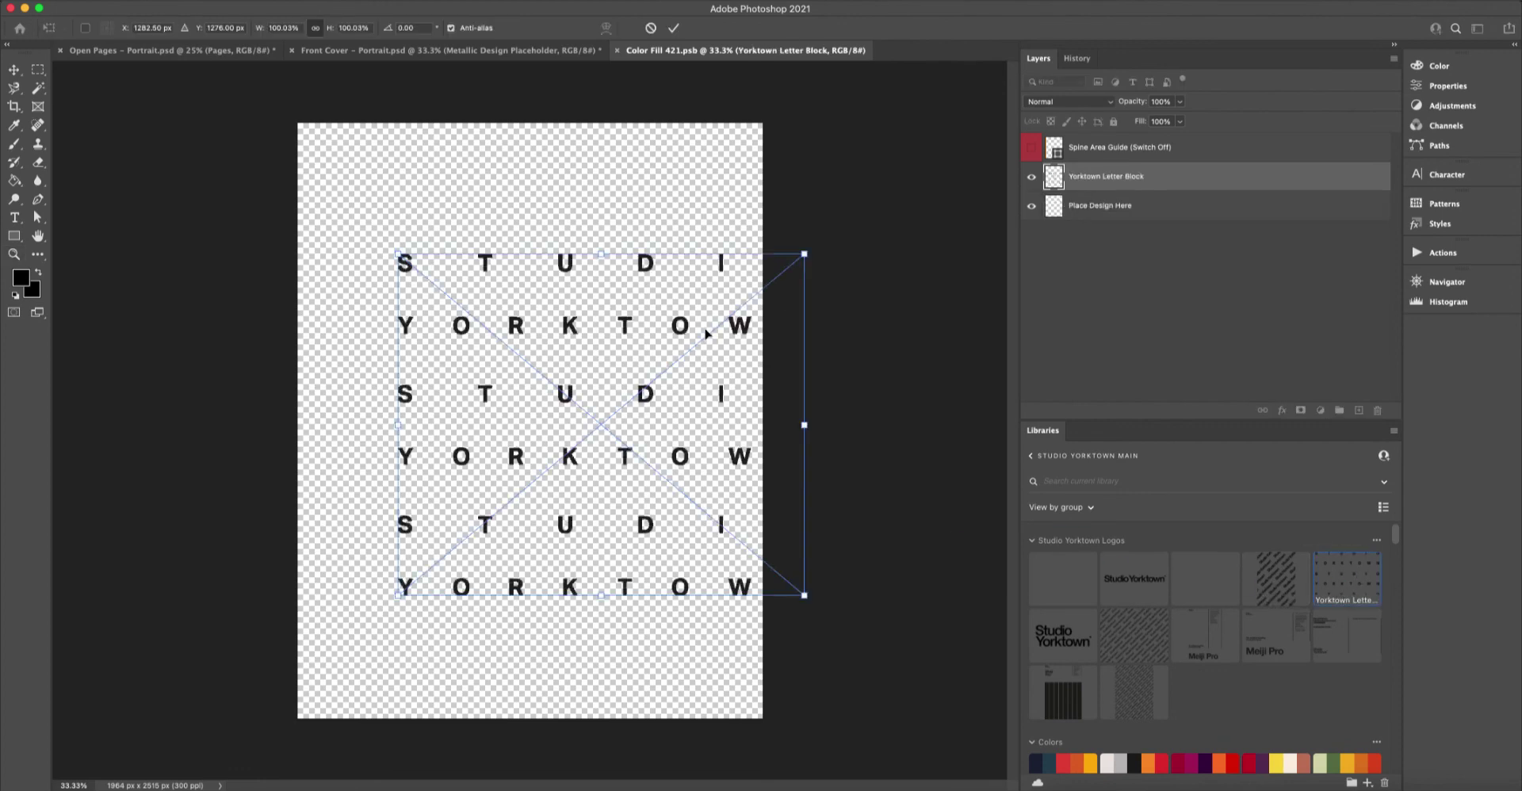
left_click_drag(705, 333, 623, 311)
left_click_drag(717, 231, 632, 306)
left_click_drag(539, 355, 557, 373)
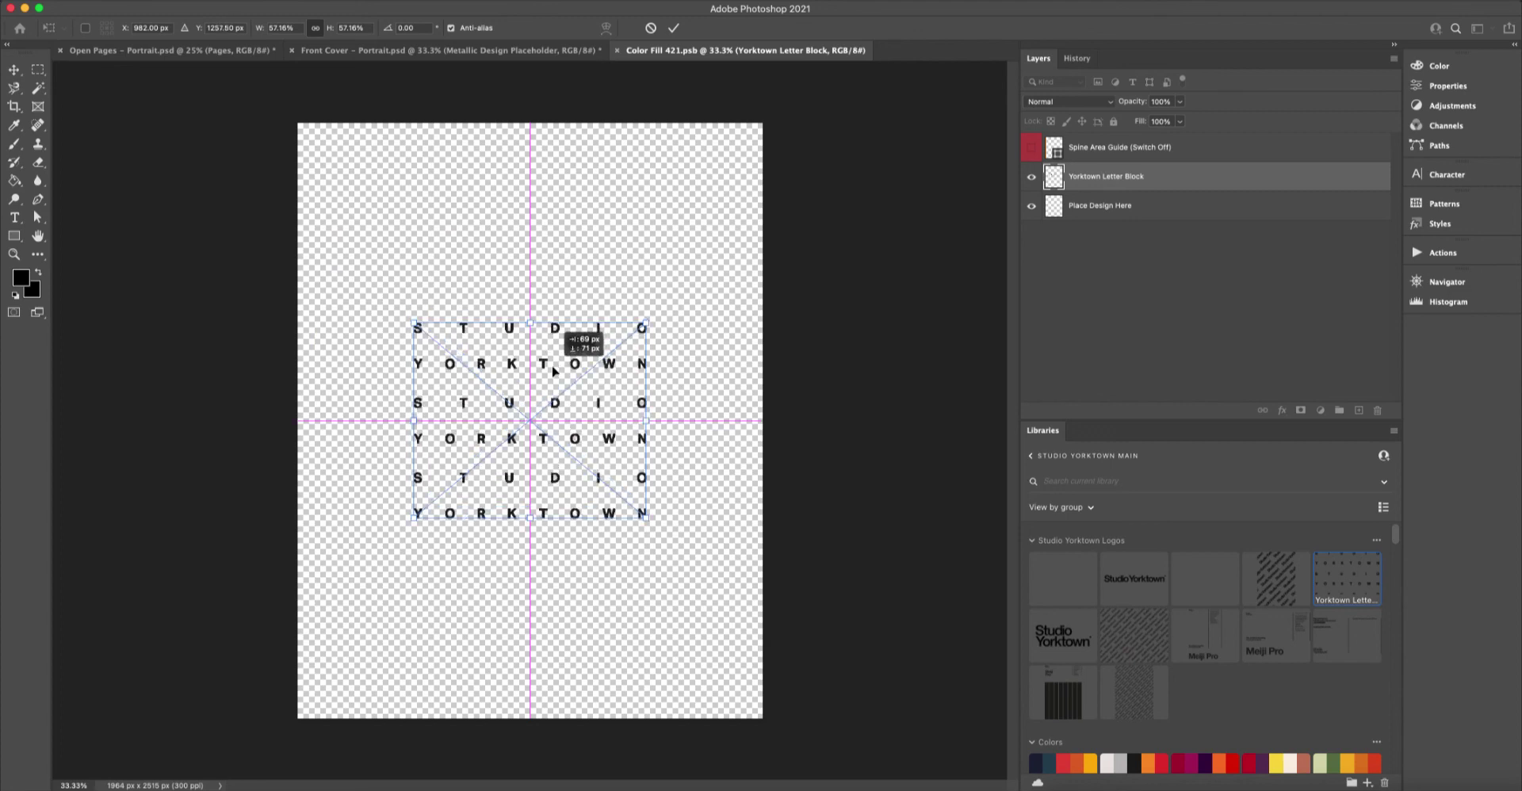
key("Return")
key("z")
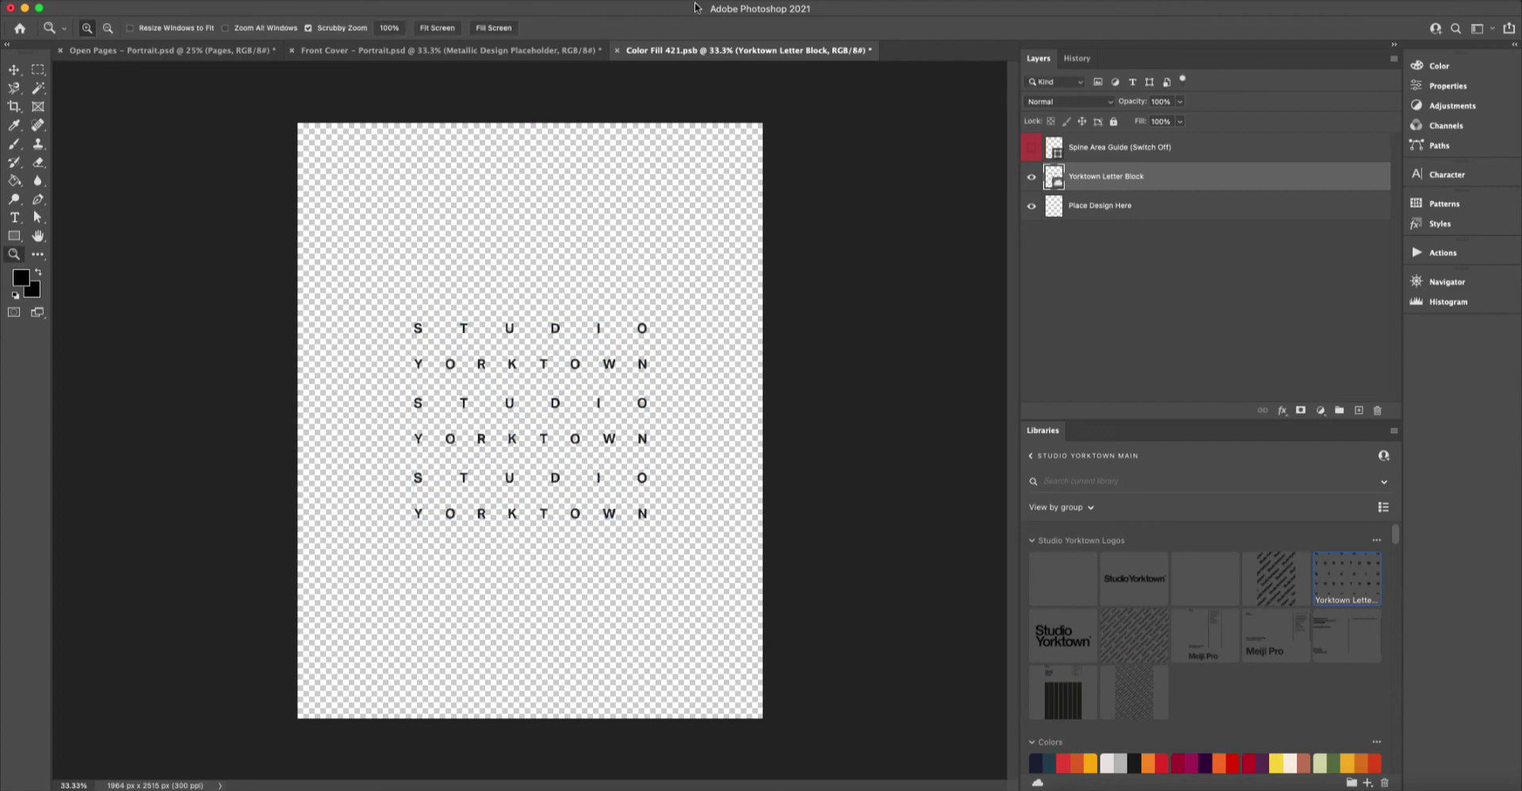
left_click(617, 50)
key("Return")
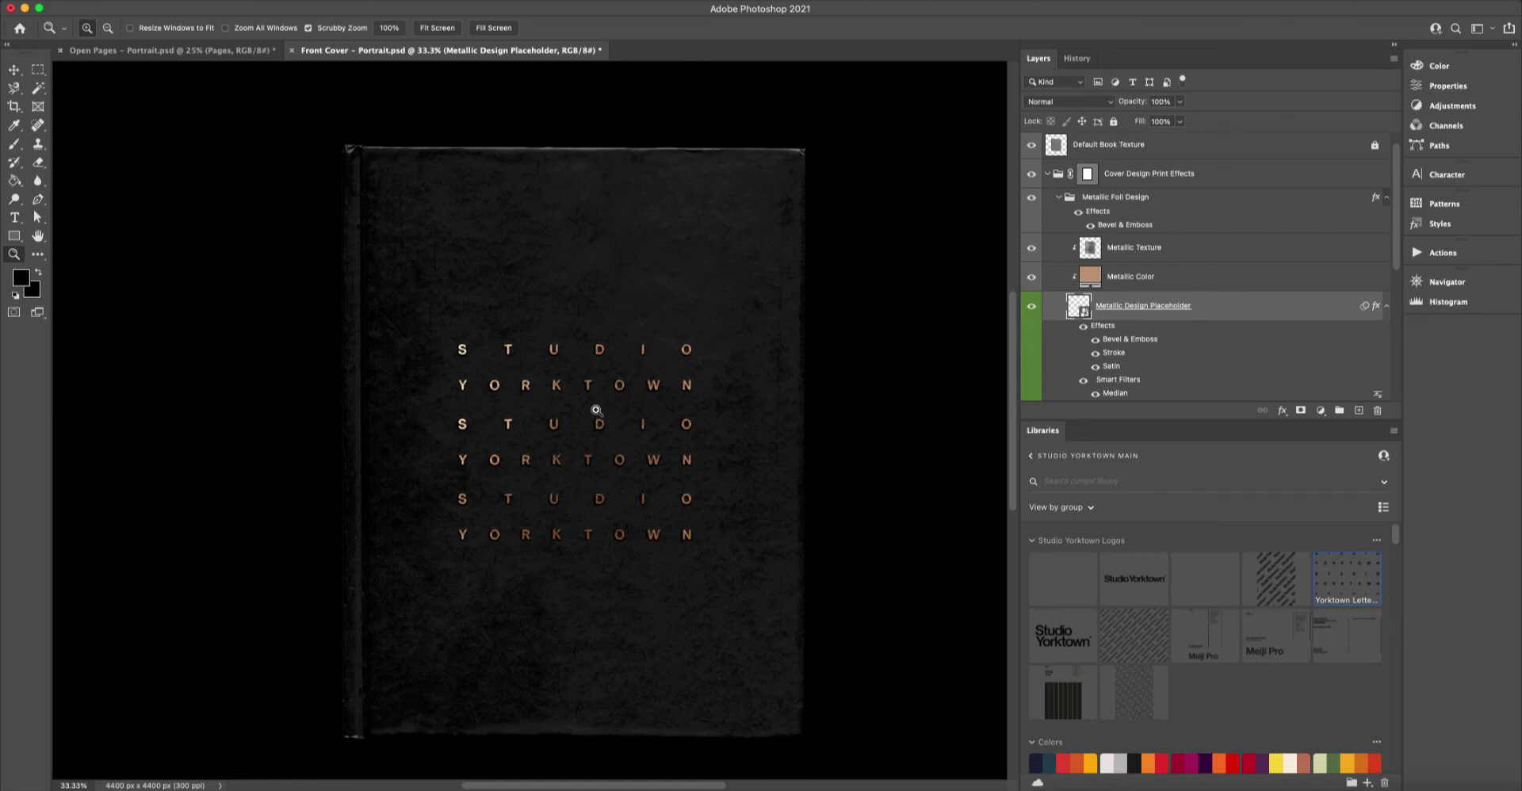
Change the Metallic Color fill of the foil lettering to purple #b47abf.
left_click(596, 410)
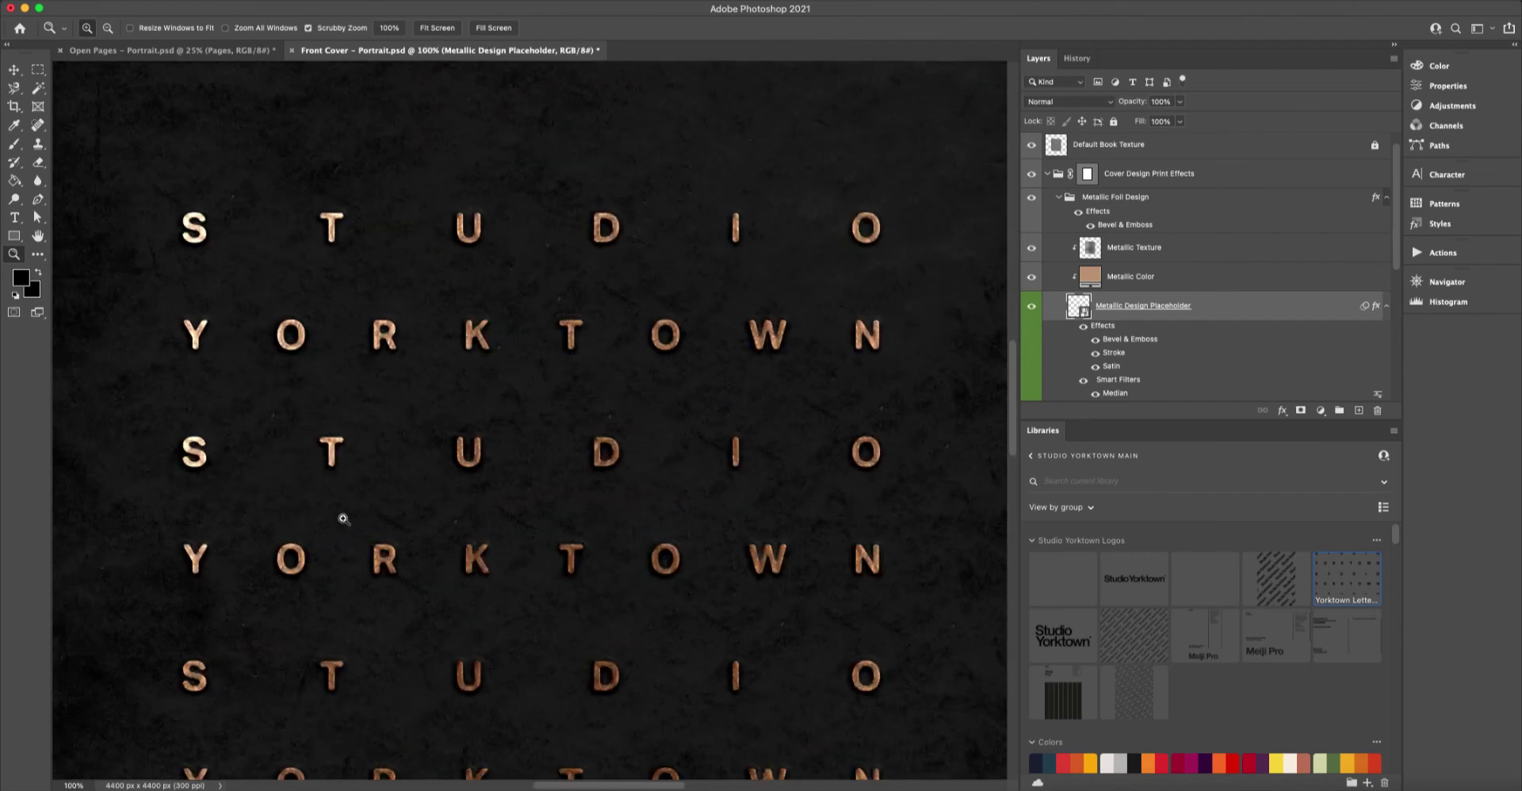
left_click(207, 440)
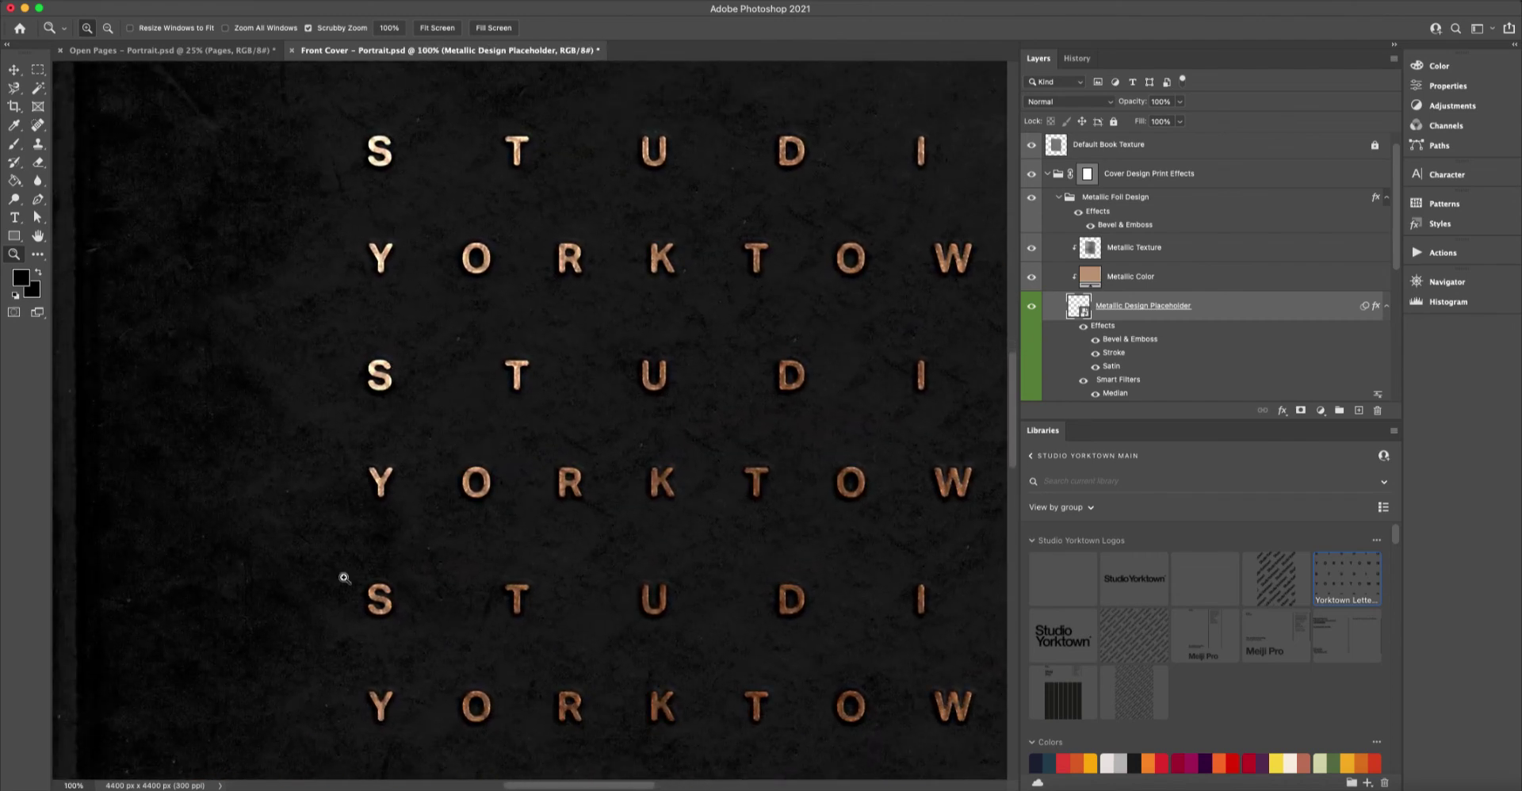
scroll(1001, 397, "right", 5)
left_click(1091, 276)
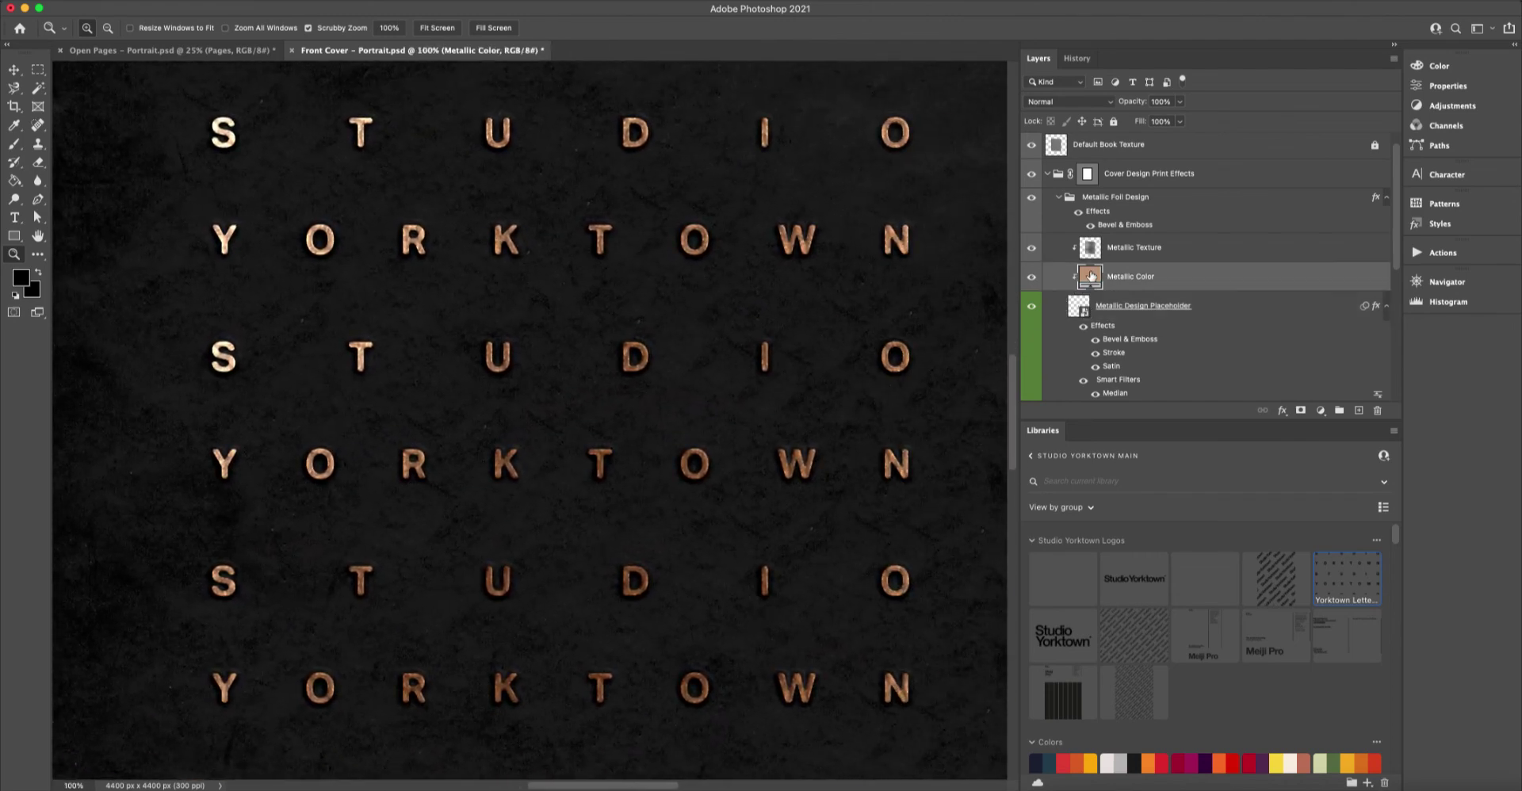
double_click(1093, 278)
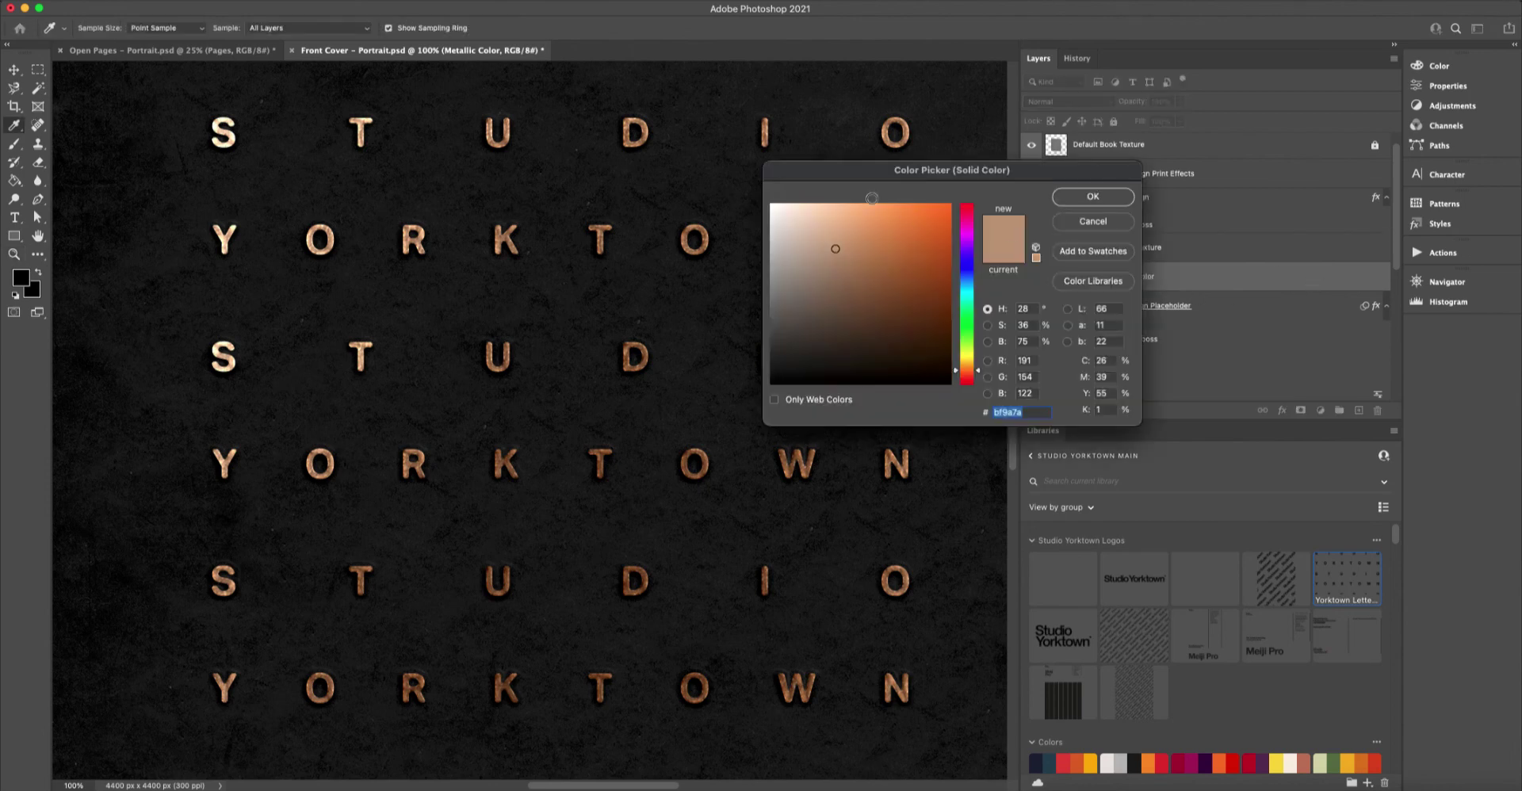
mouse_move(967, 215)
left_mouse_down()
mouse_move(966, 283)
mouse_move(968, 240)
left_mouse_up()
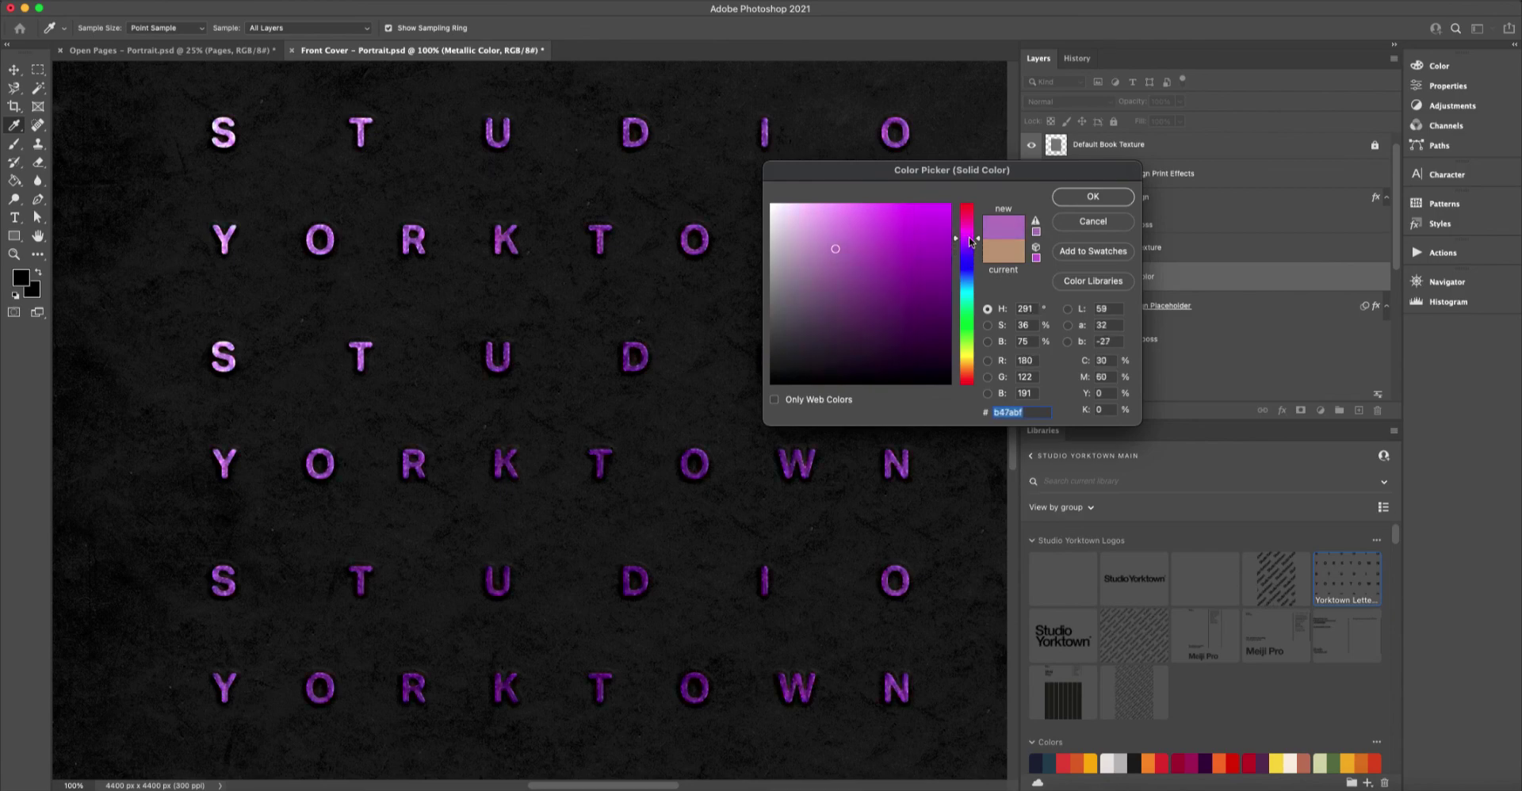
left_click(1092, 196)
key("z")
left_click(751, 295, "alt")
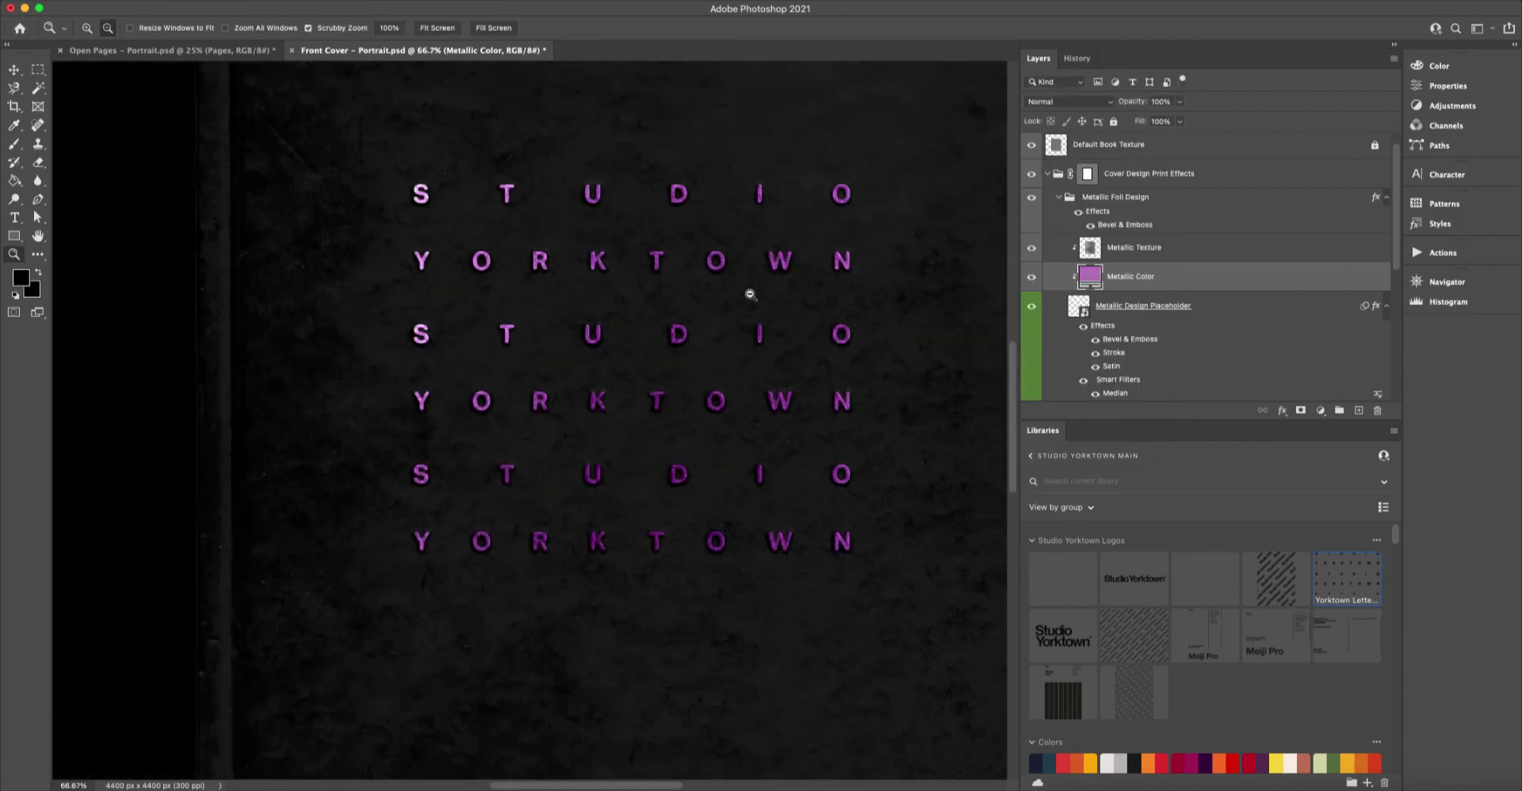
left_click(795, 316, "alt")
left_click_drag(795, 315, 715, 386)
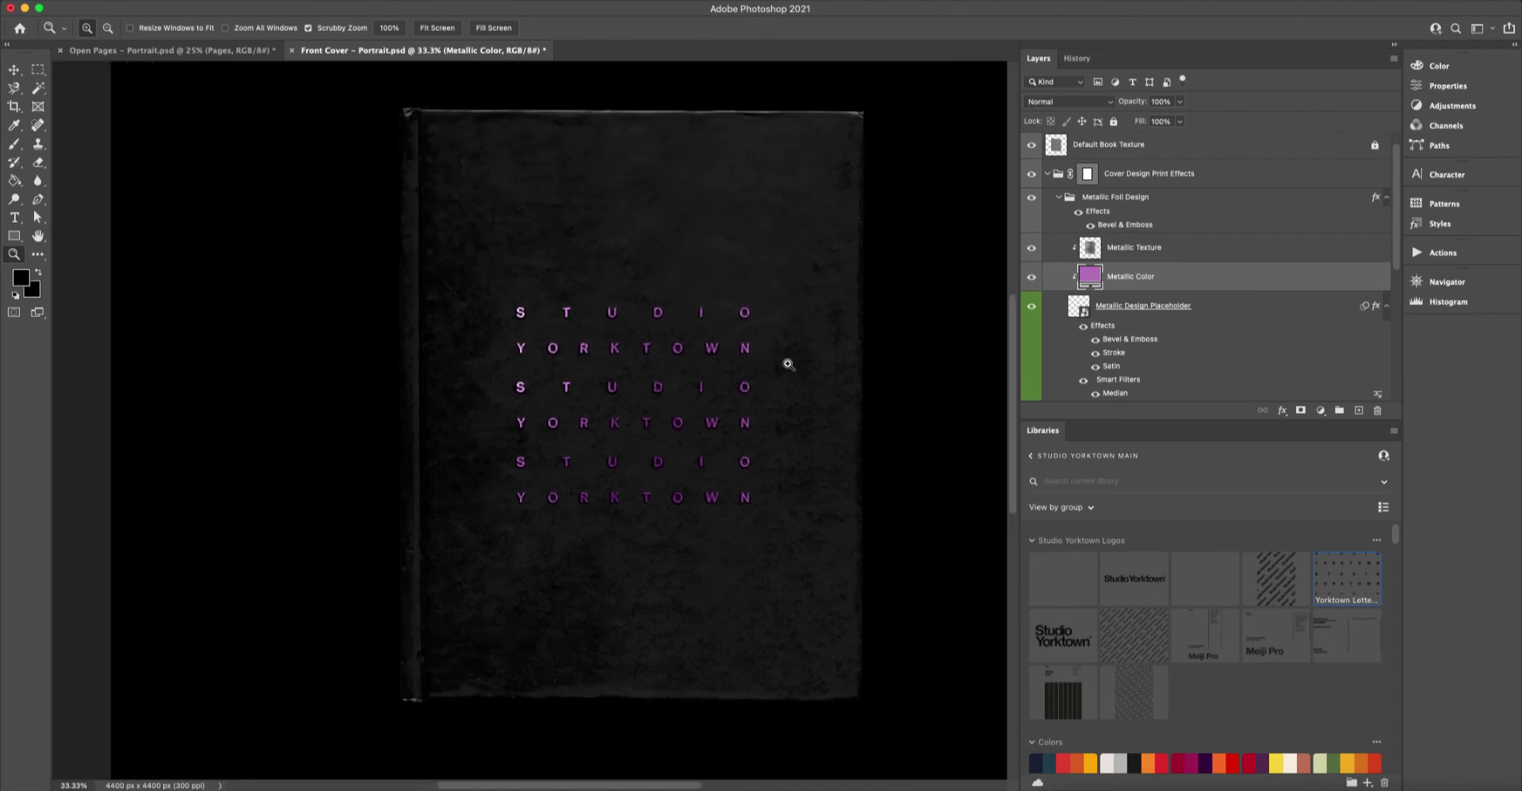
Collapse the metallic foil and print effects groups, expand Cover Textures, and preview the Glossy texture on the cover.
left_click(1057, 197)
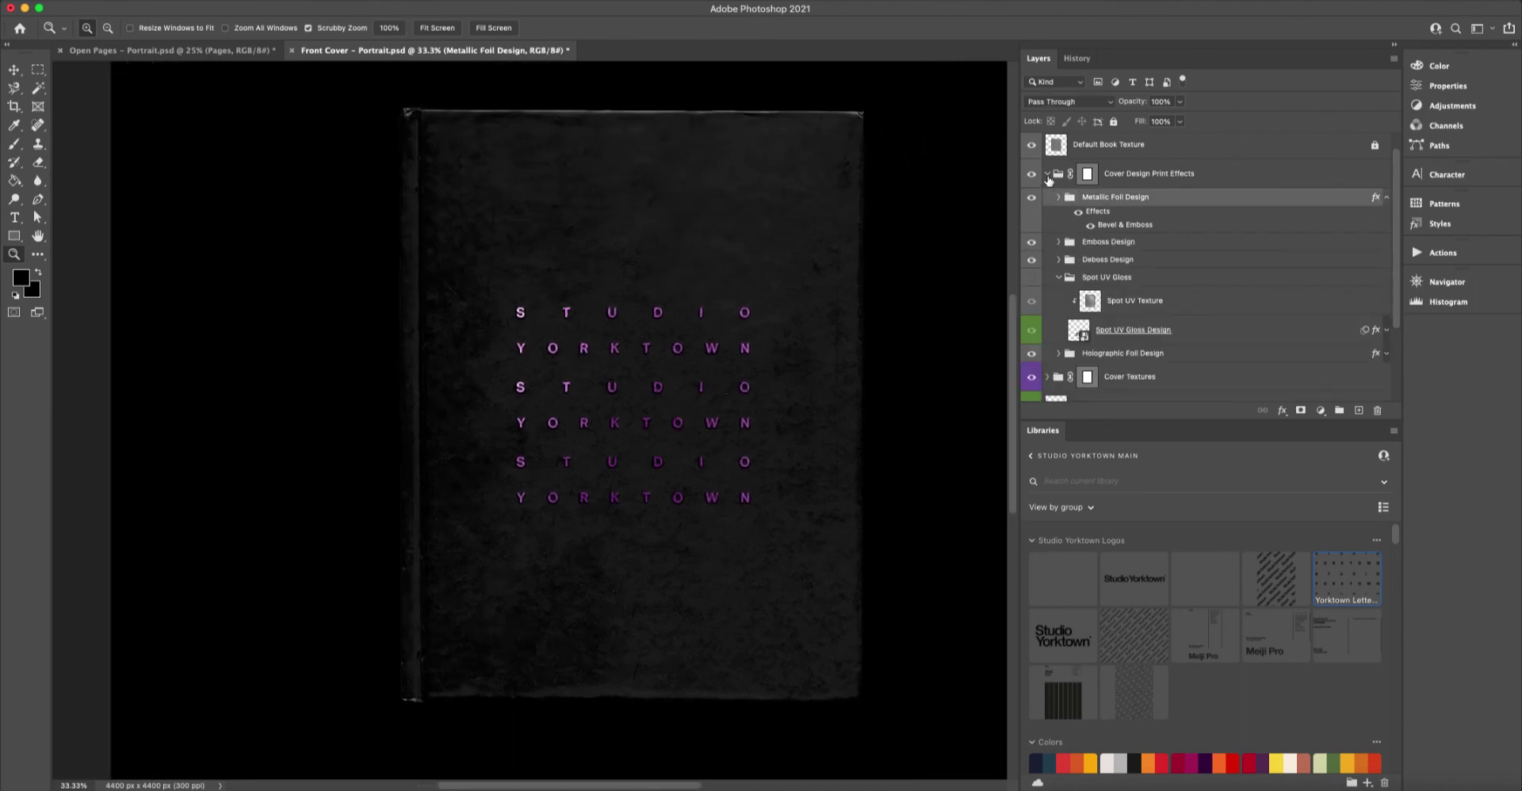
left_click(1047, 174)
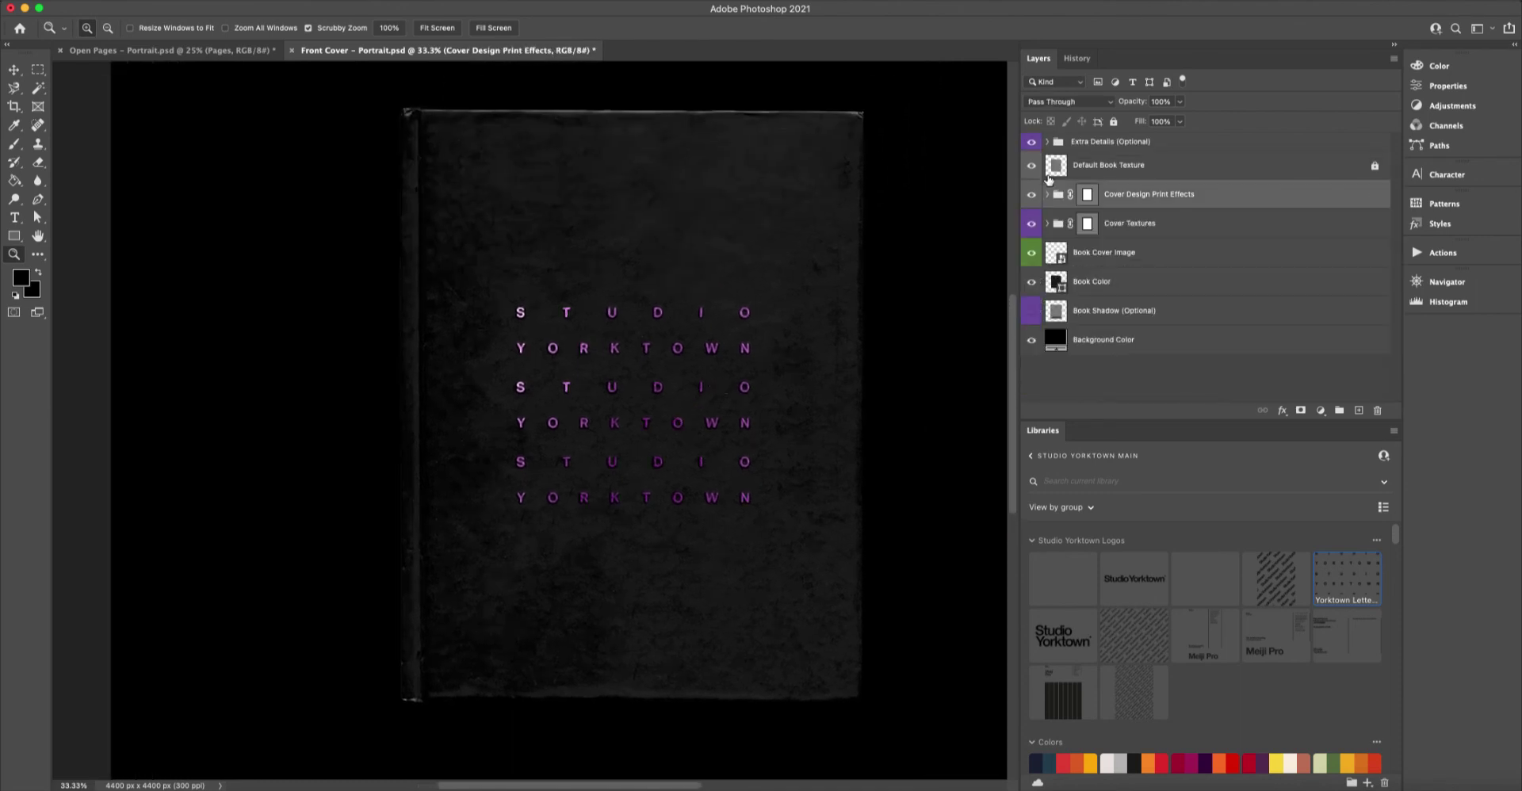
left_click(1047, 224)
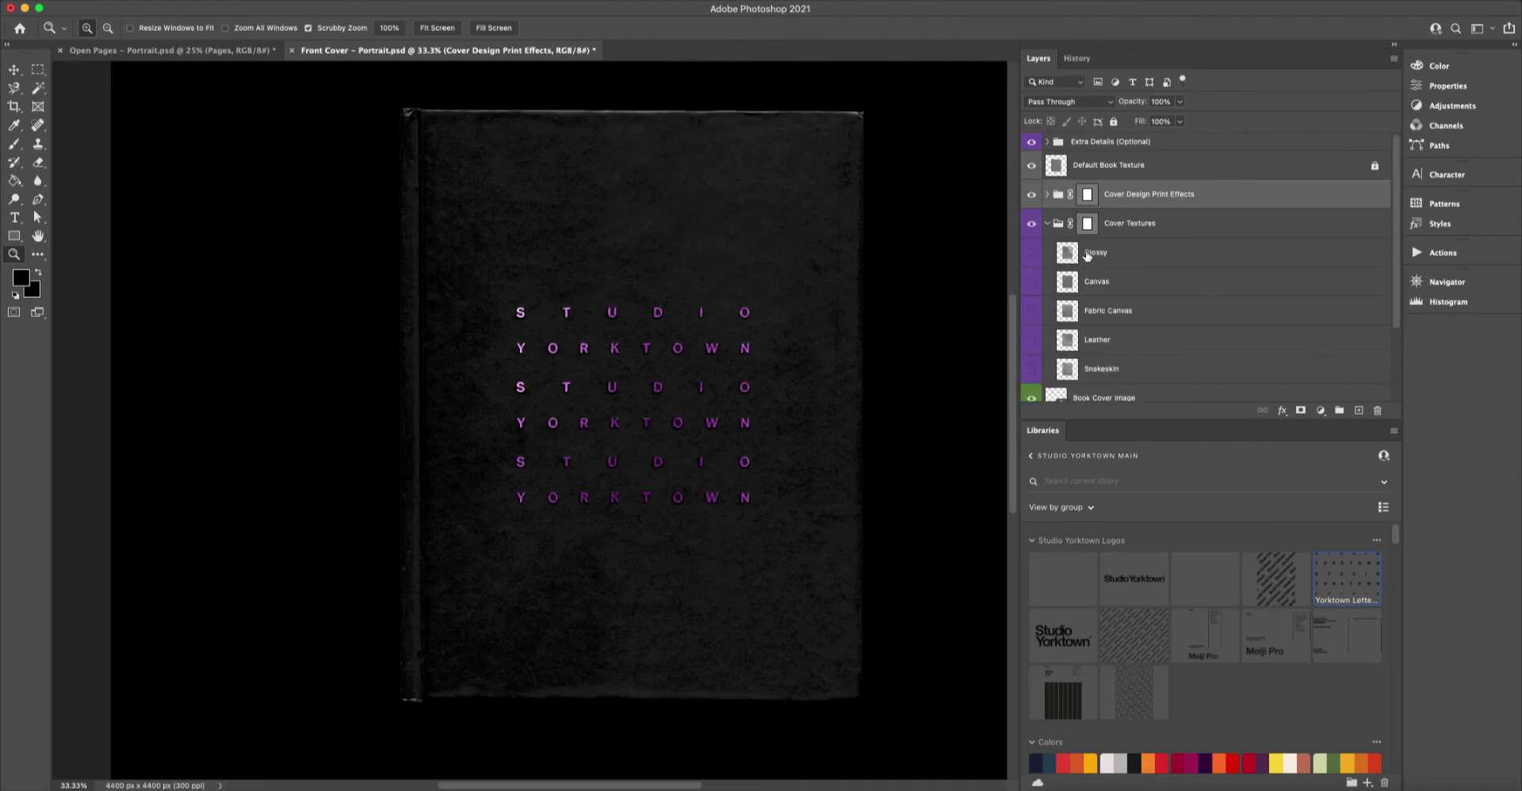
left_click(1031, 254)
left_click(1031, 254)
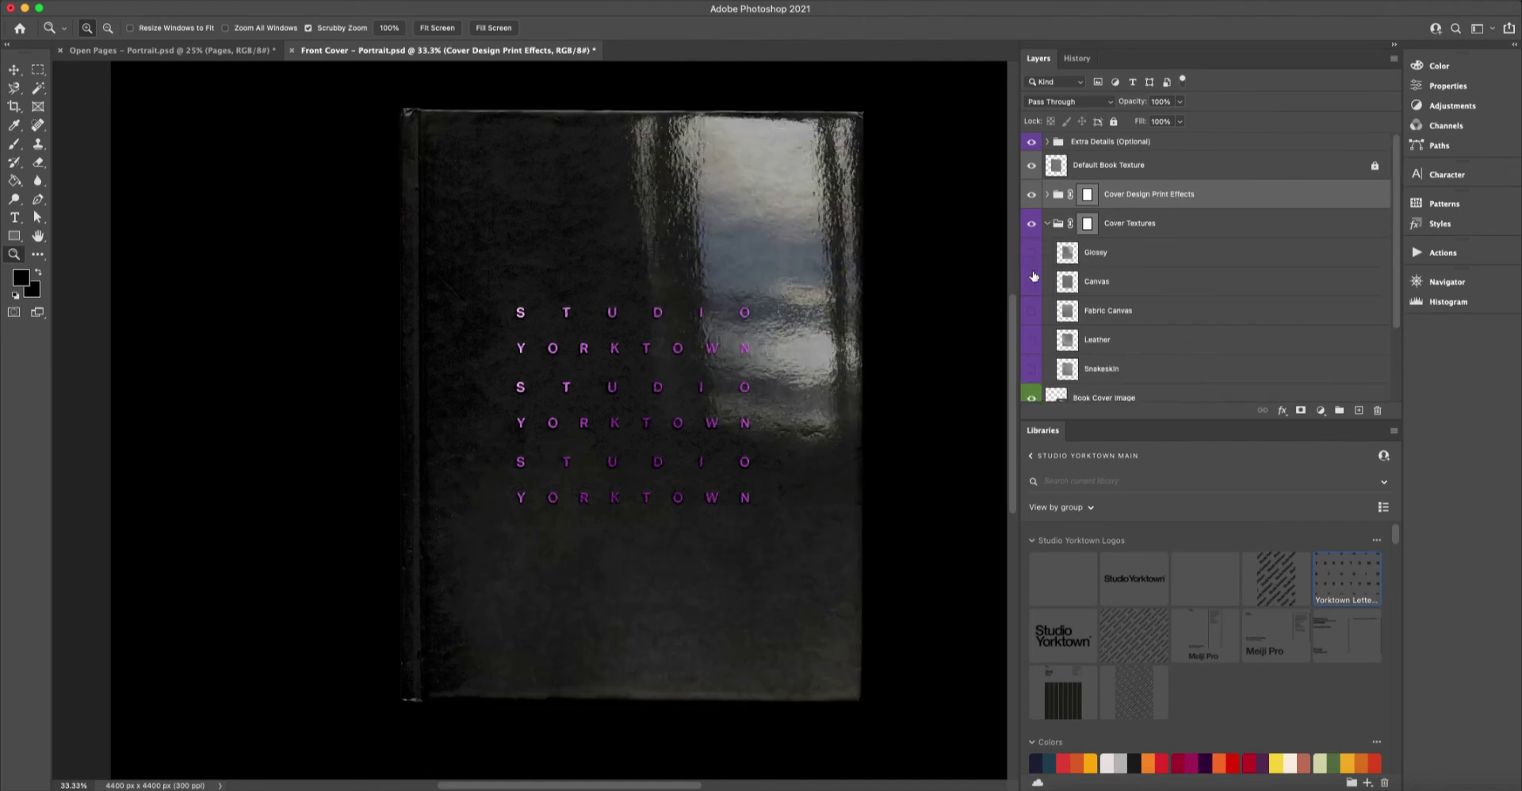
Preview the Canvas texture up close on the cover, and hide it again.
left_click(1031, 281)
left_click(684, 369)
left_click(684, 370)
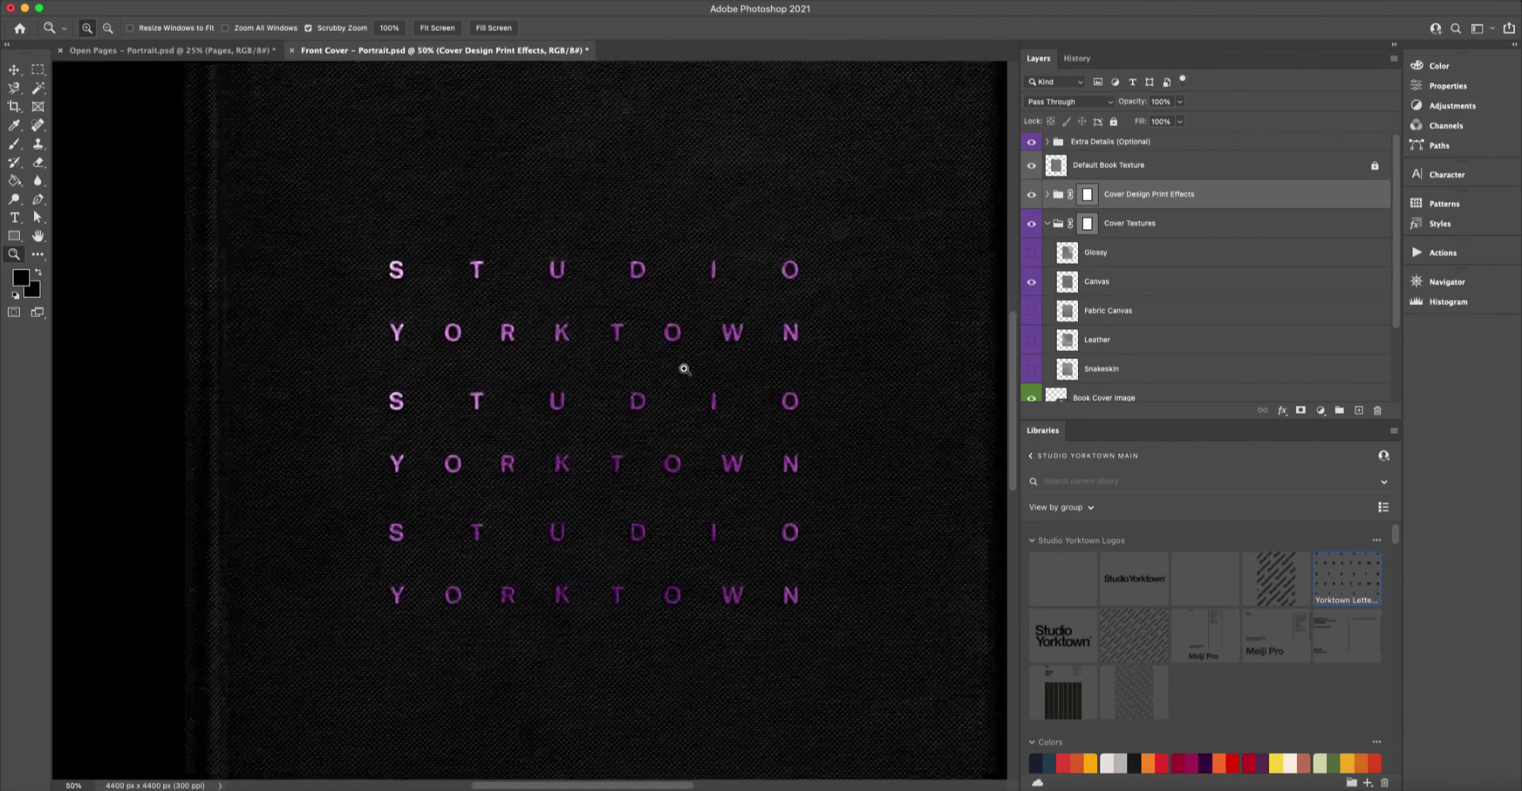
left_click(680, 367)
left_click(680, 368)
left_click(507, 488, "alt")
left_click(506, 489, "alt")
left_click(507, 489, "alt")
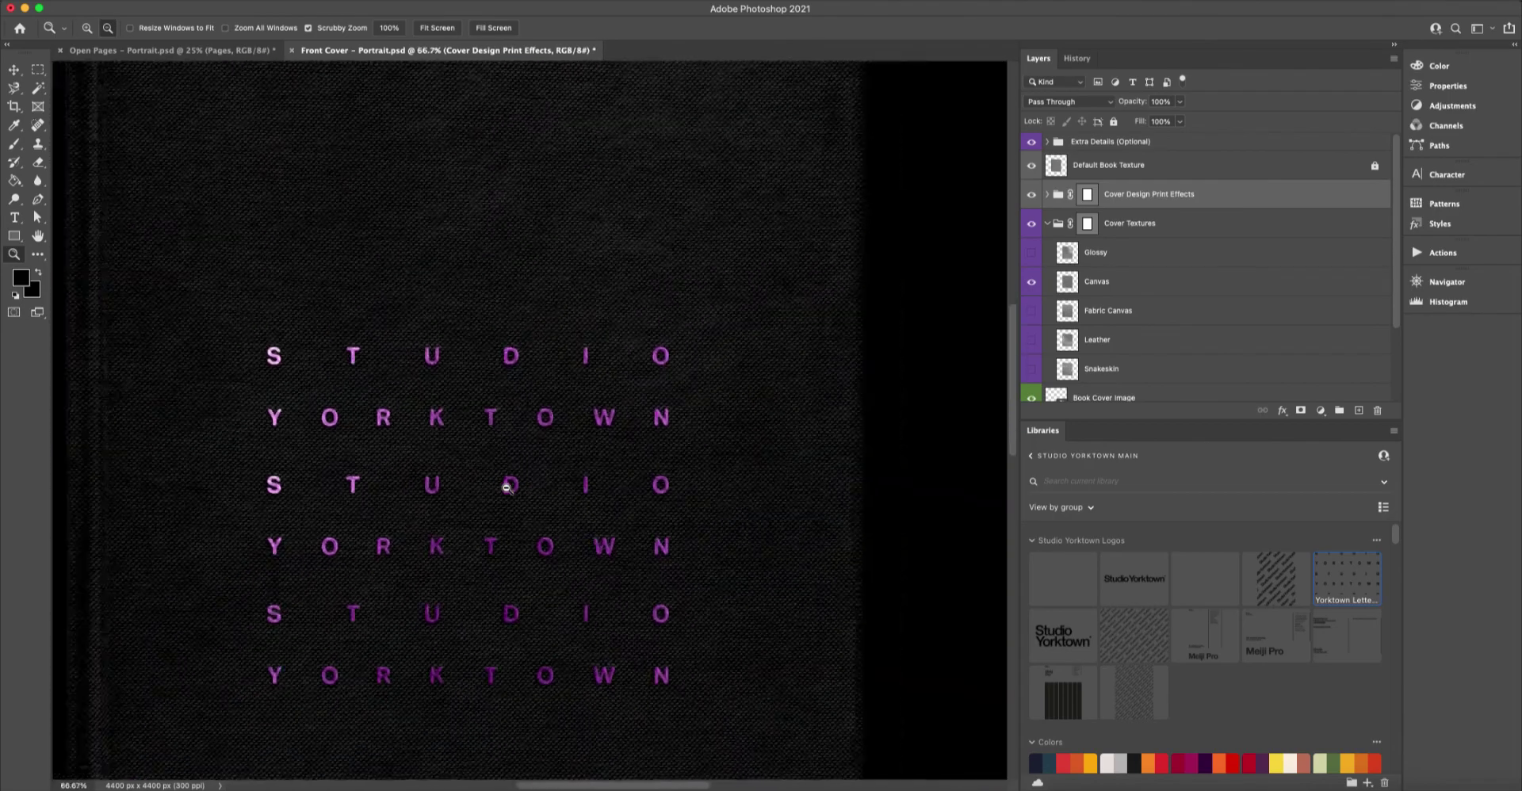
left_click(1031, 282)
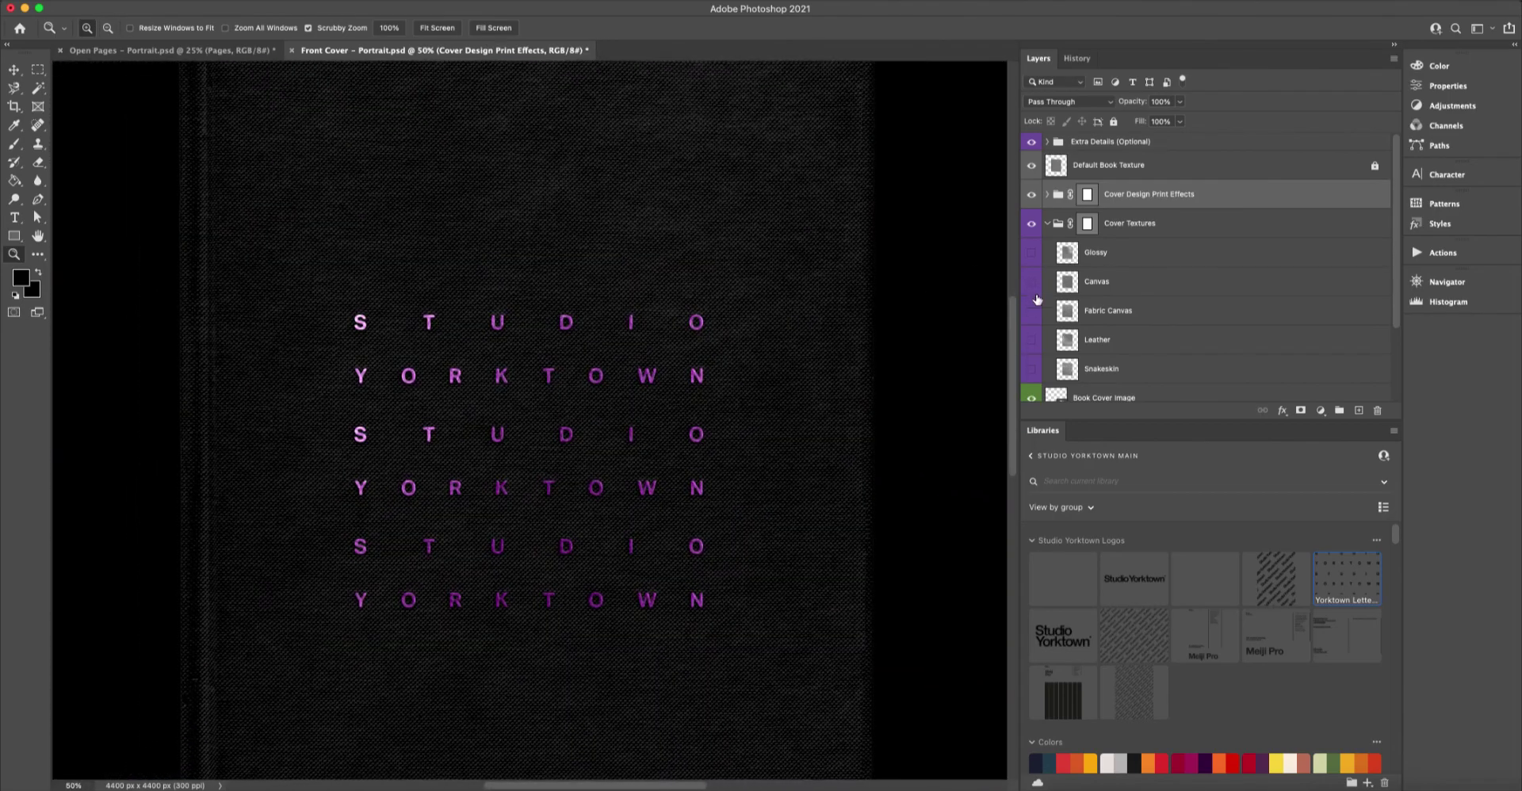
Preview the Fabric Canvas and Leather cover textures one after the other, hiding each again.
left_click(1032, 311)
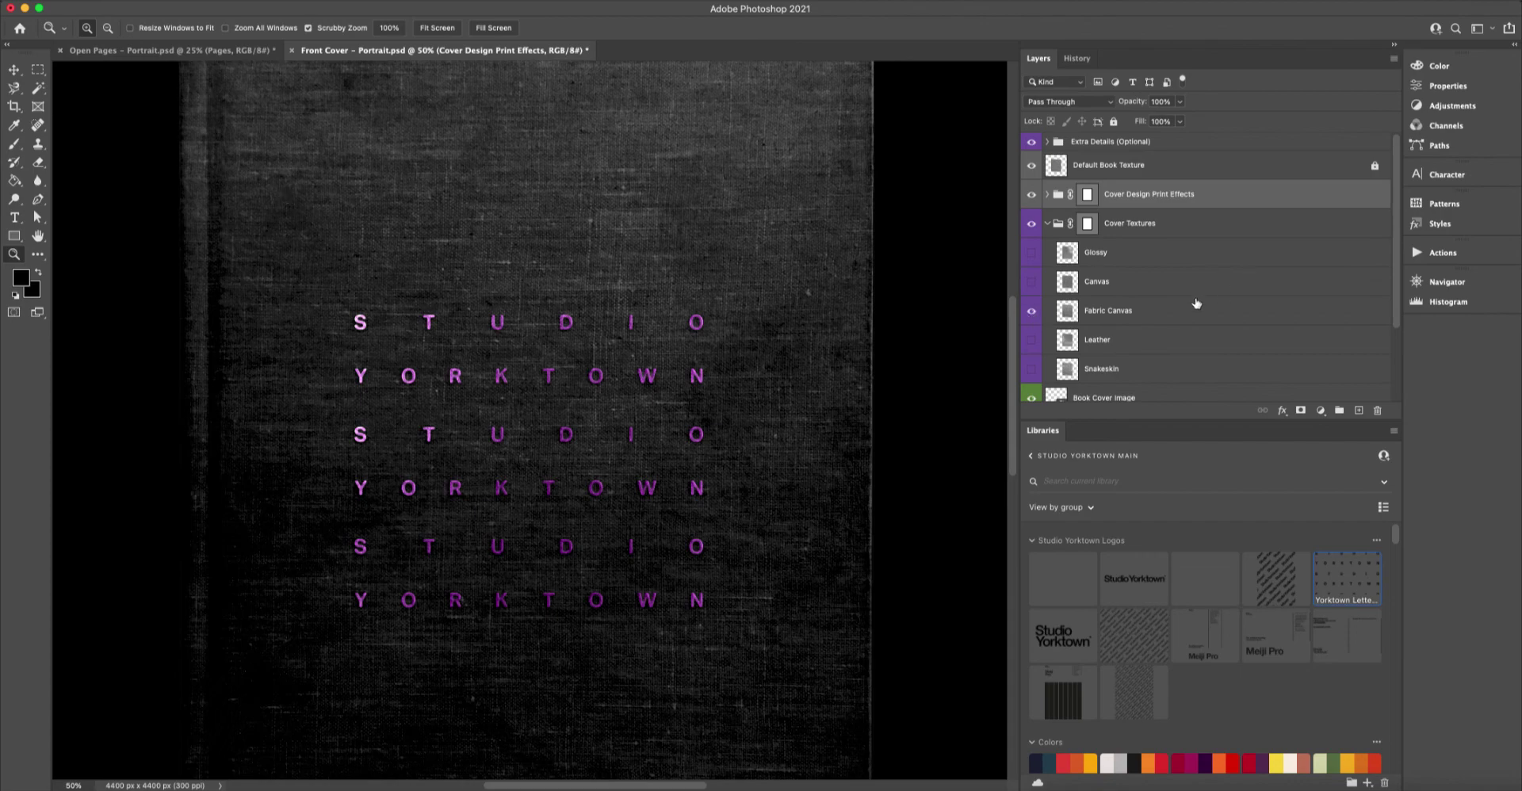
left_click(1031, 311)
left_click(1031, 339)
left_click(640, 323, "alt")
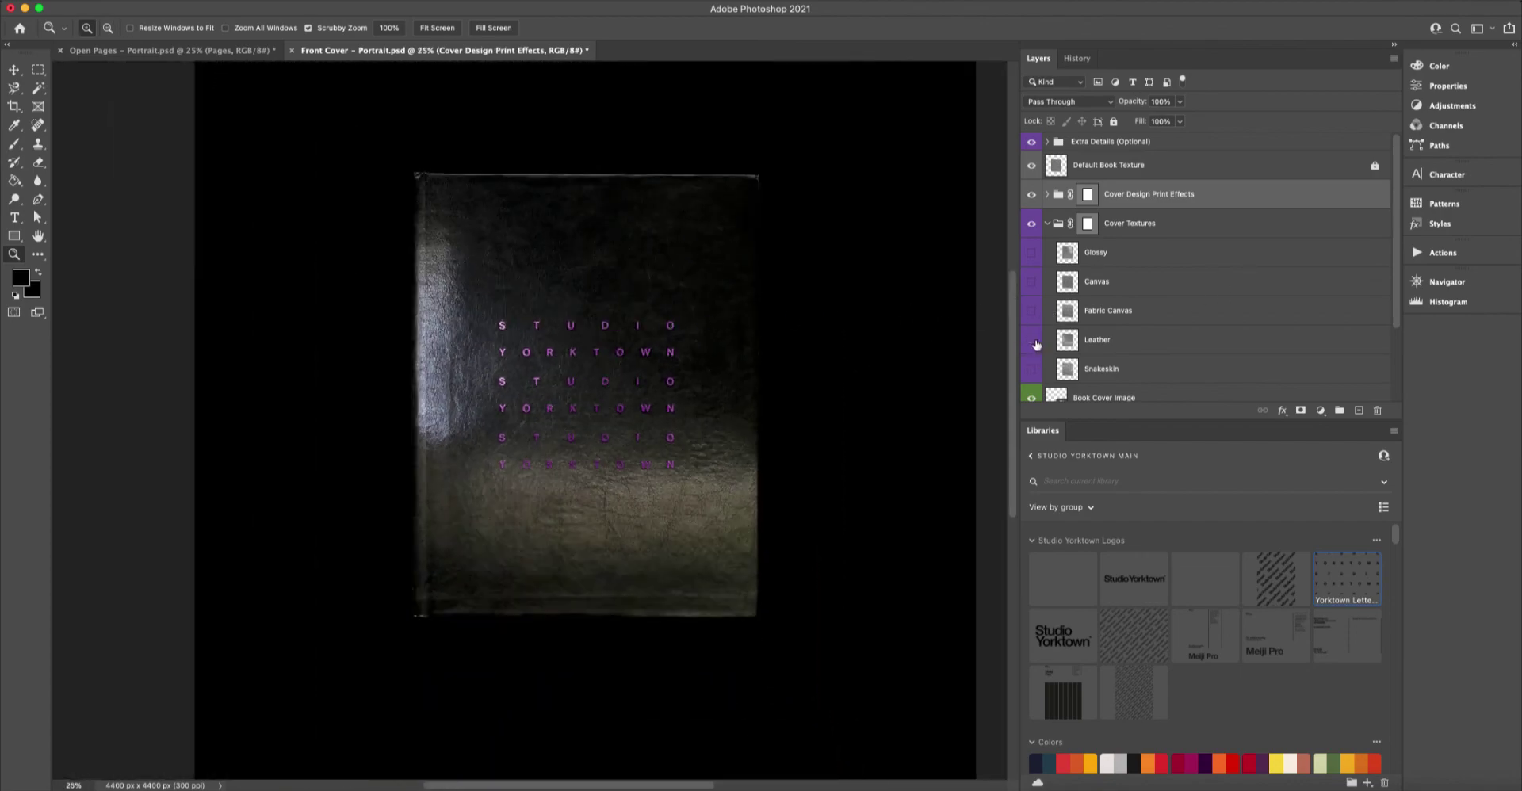
left_click(1031, 339)
Turn on the Snakeskin cover texture and inspect it up close around the foil lettering.
left_click(1031, 368)
left_click(559, 304, "alt")
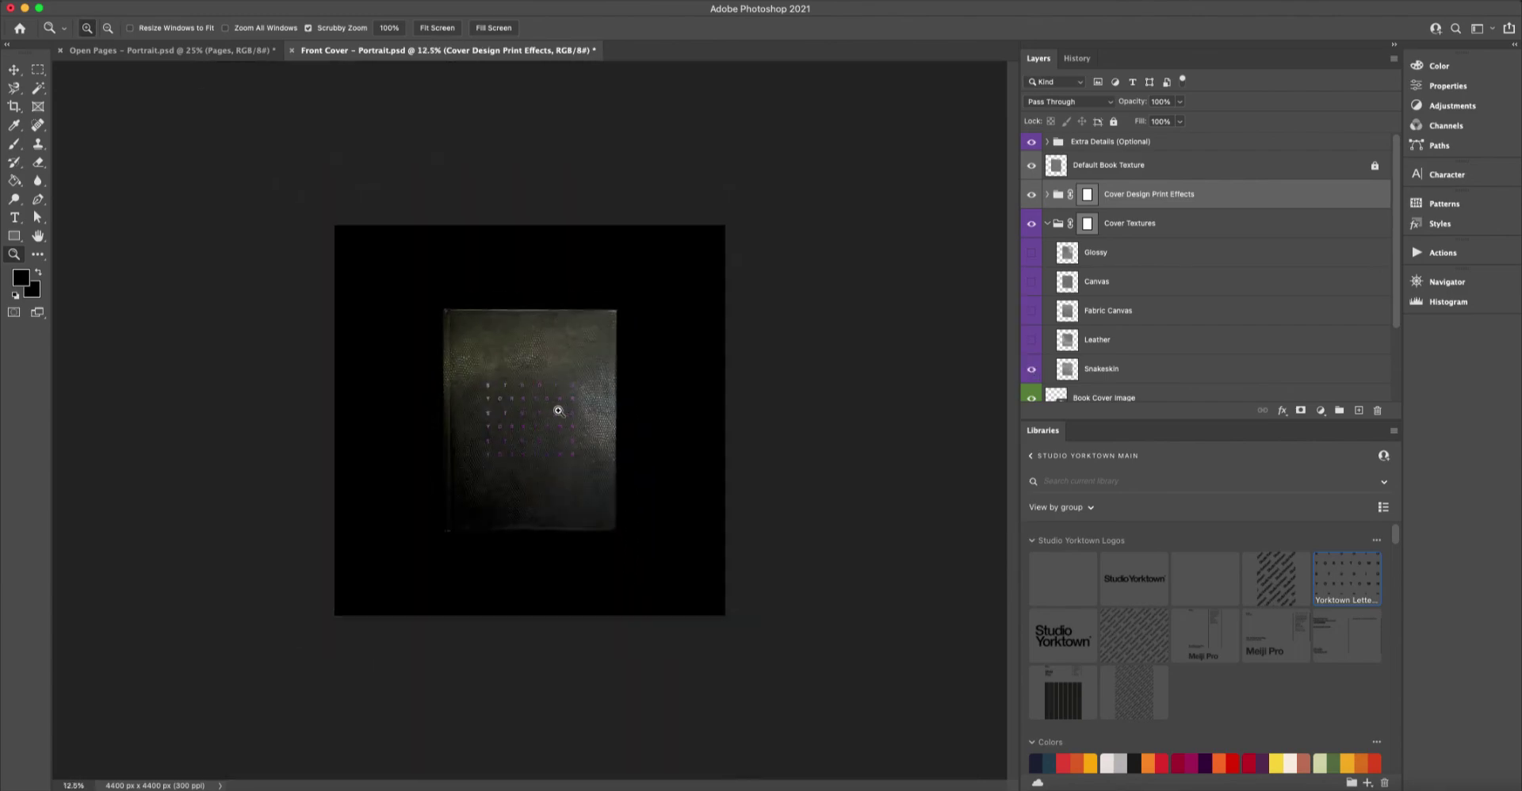
left_click(558, 410)
left_click(558, 410)
left_click_drag(551, 389, 633, 366)
Try the Fashion red, Stockholm blues and Pops purple on the Book Color layer, and set it to the Nasturtiums theme's green.
scroll(1179, 315, "down", 3)
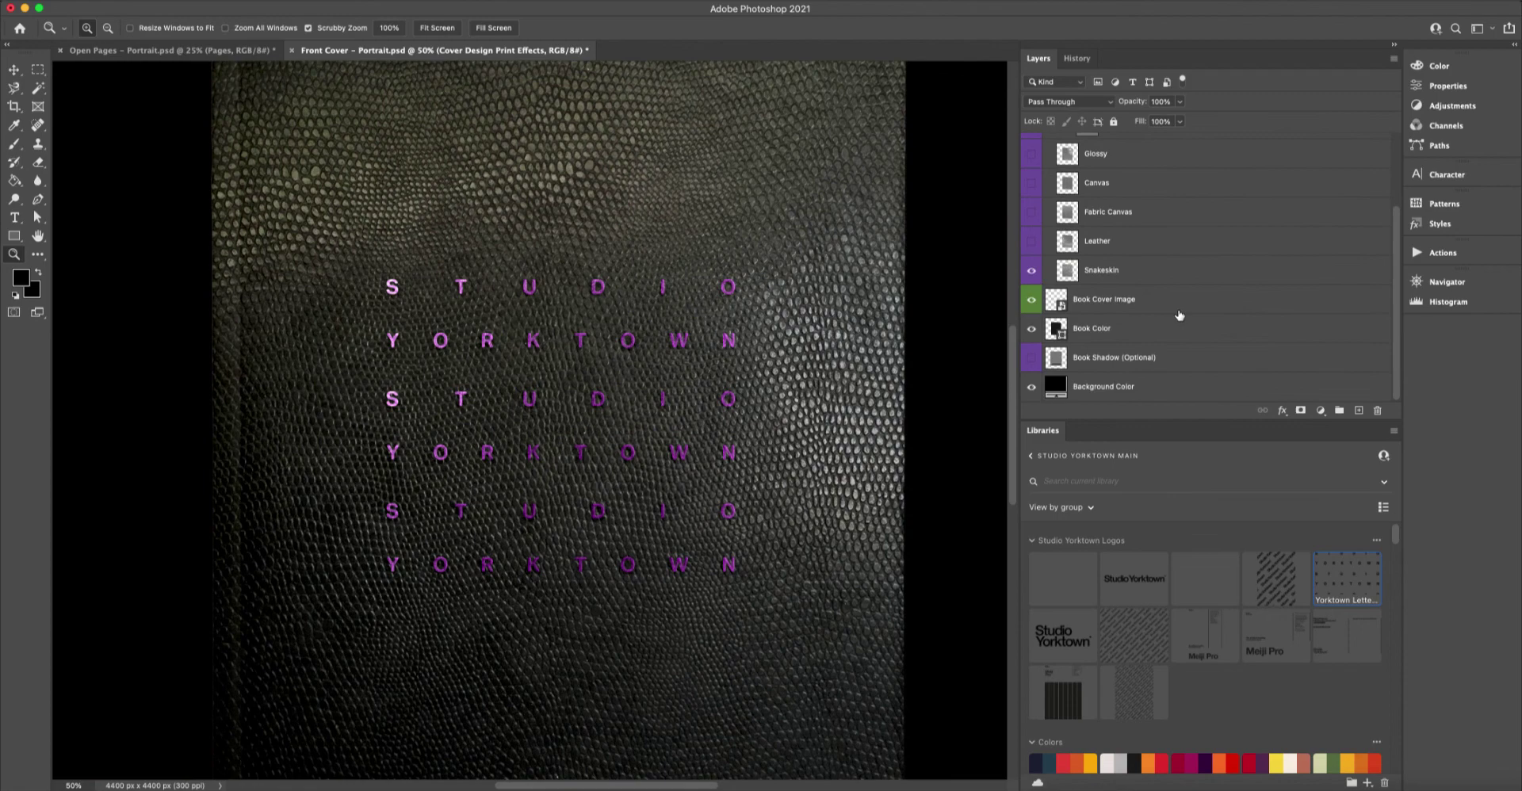
left_click(1077, 330)
scroll(1260, 679, "down", 3)
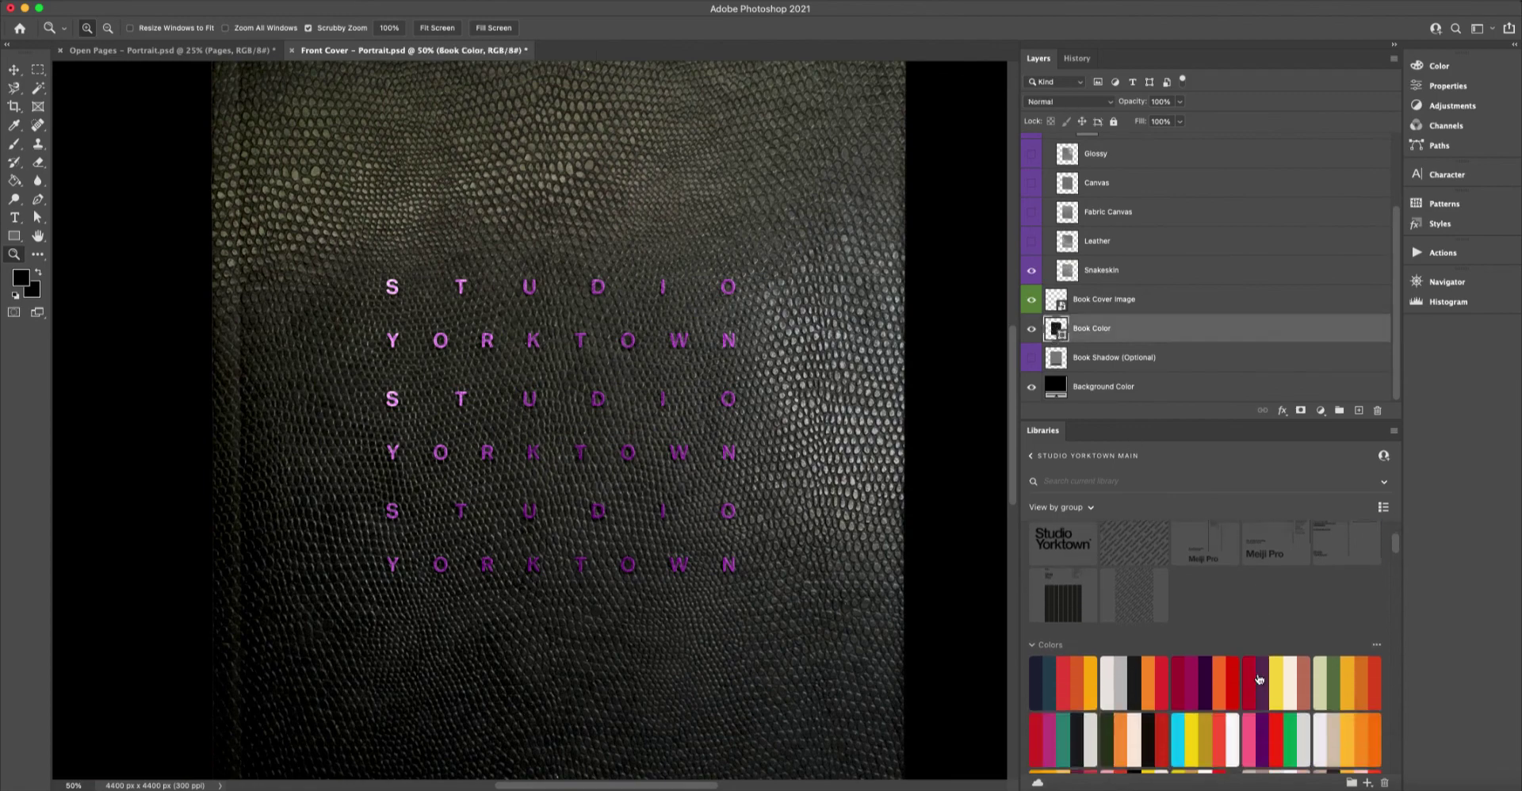
left_click(1259, 679)
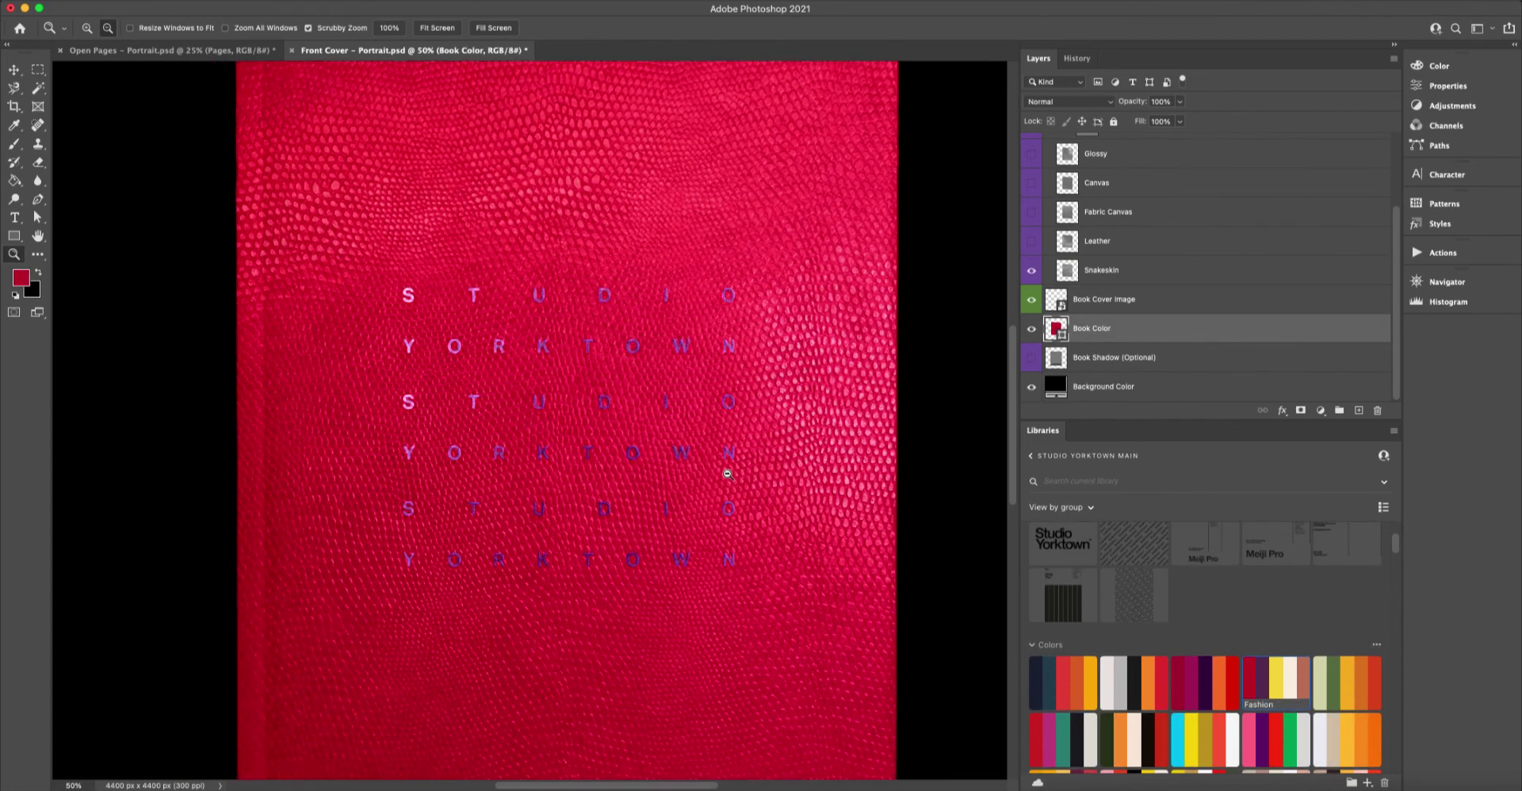
left_click(727, 474, "alt")
left_click(1053, 679)
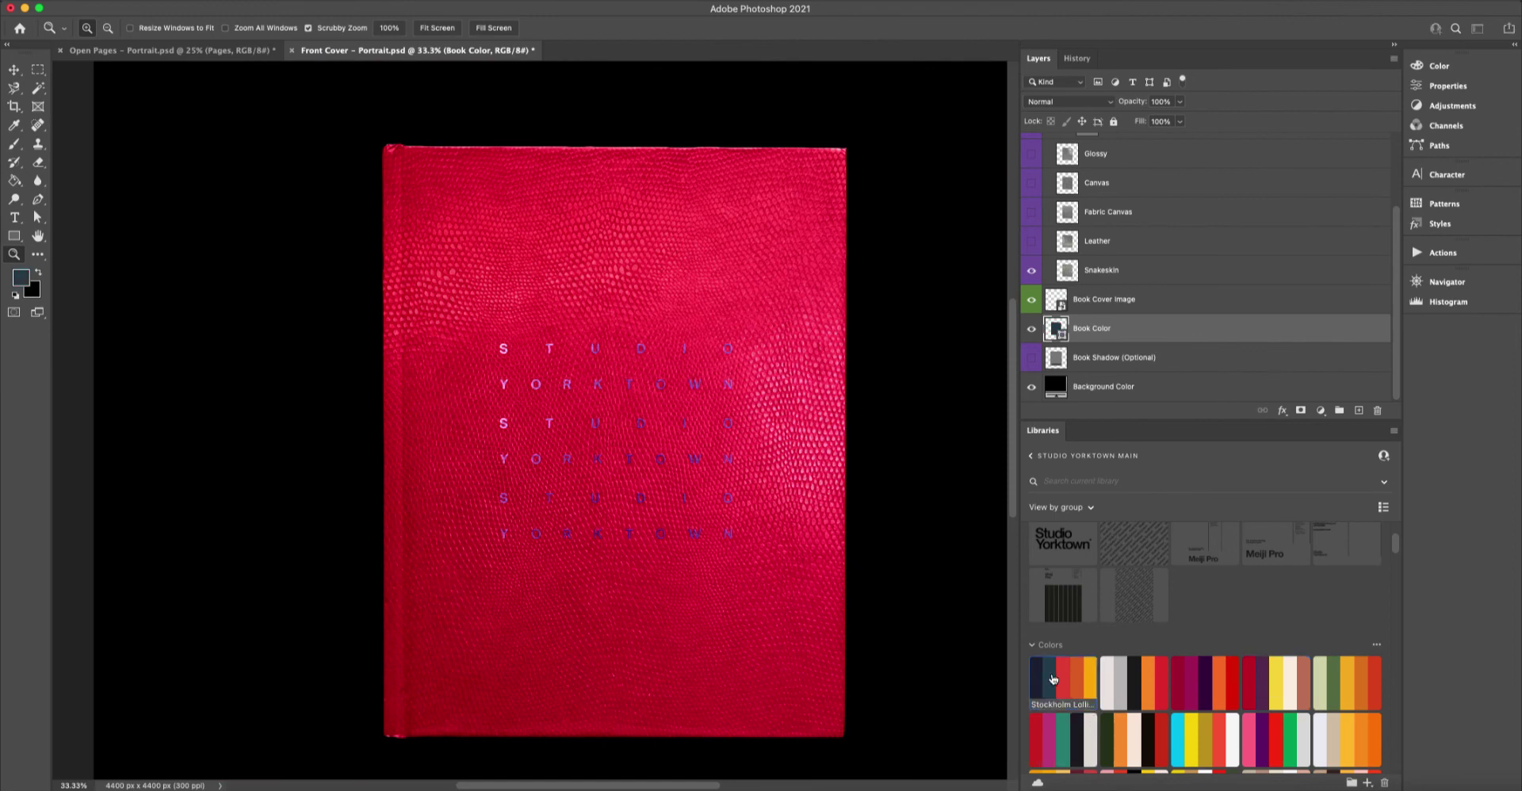
left_click(1037, 680)
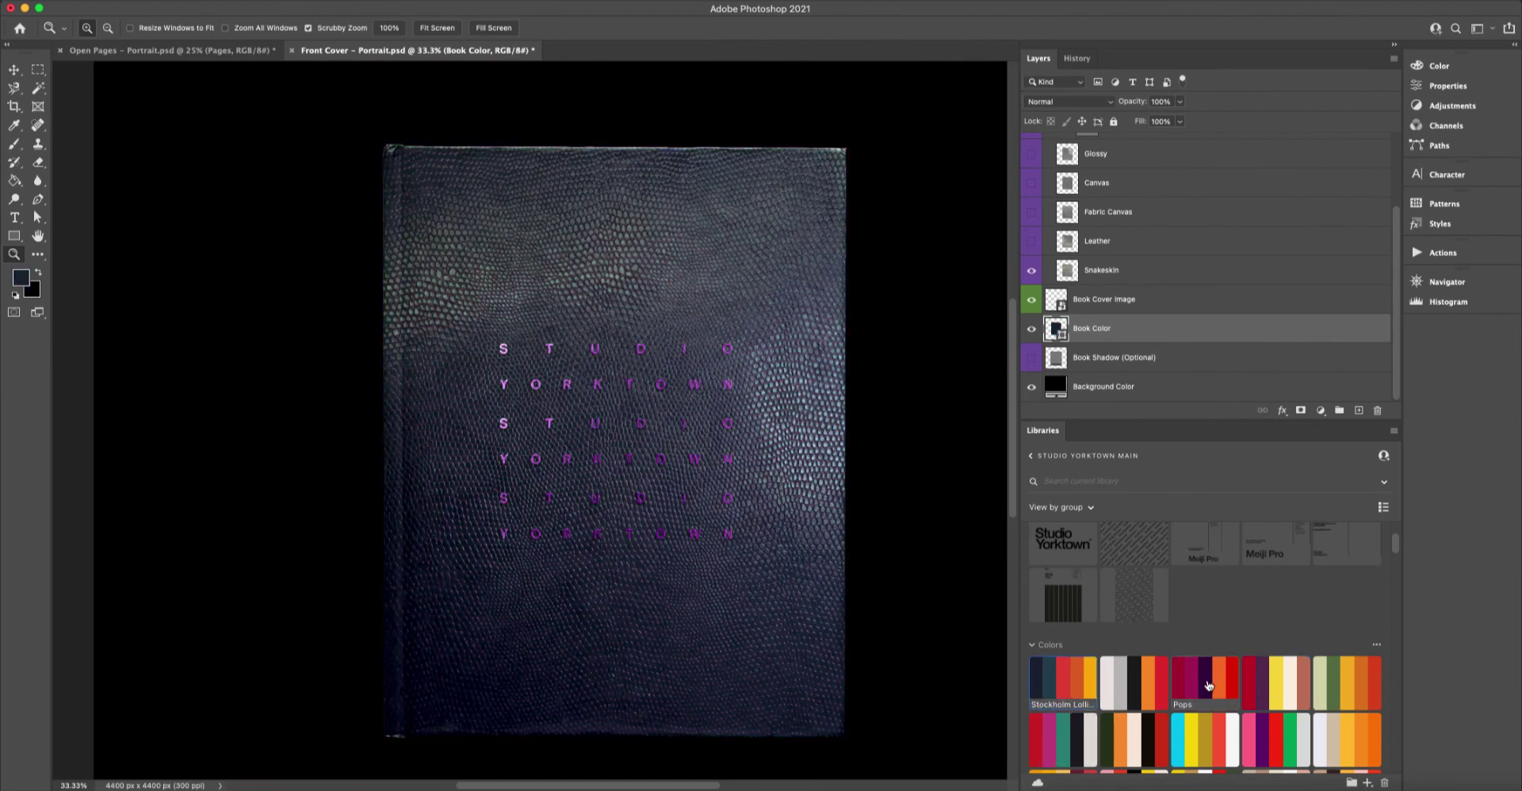
left_click(1208, 685)
left_click(1331, 675)
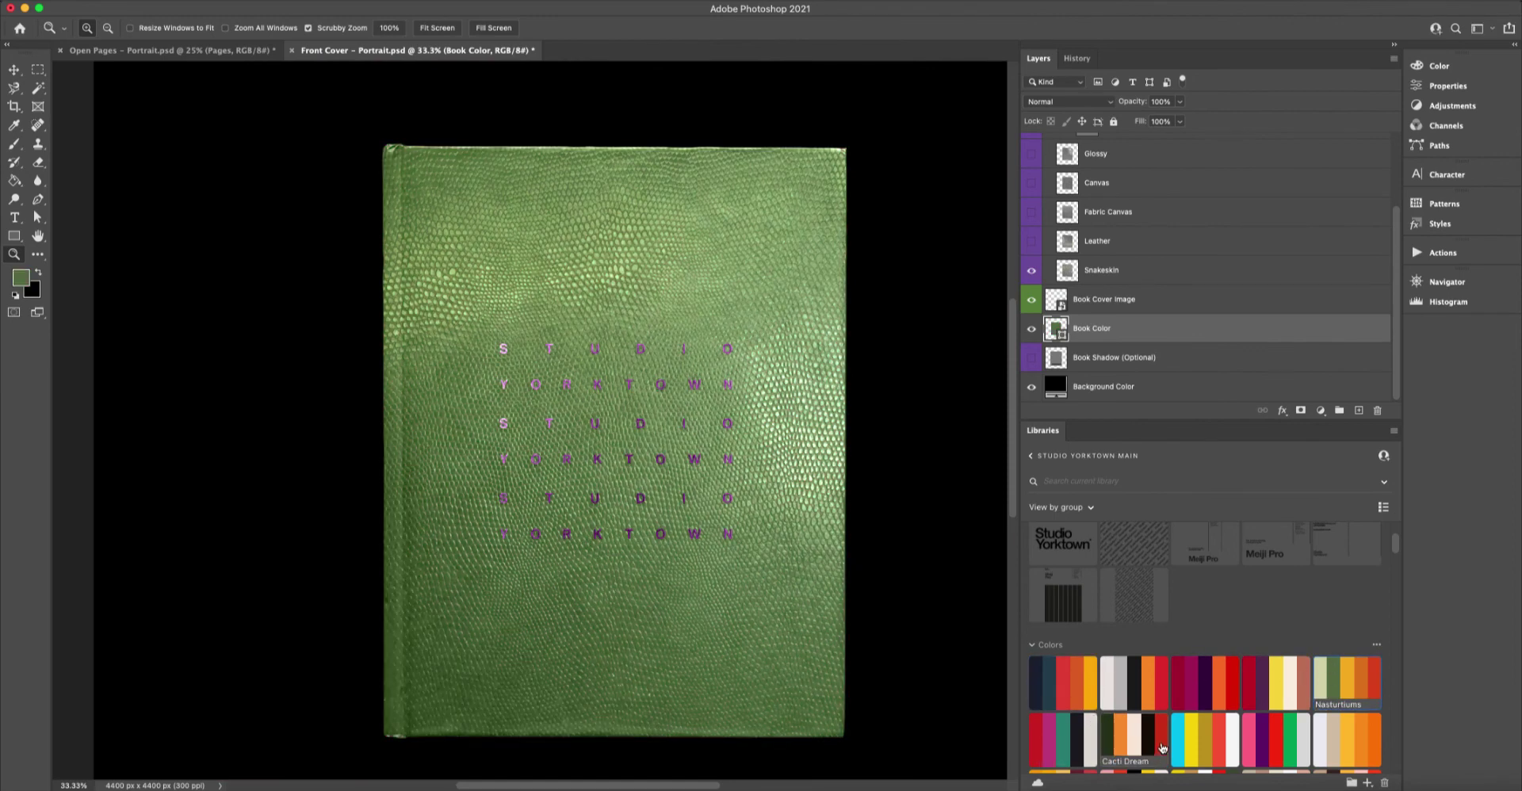
Try the Cacti Dream red, Nikkeldai purple and a Harimau color on the Book Color layer, and set it to the Macaw theme's blue.
left_click(1162, 747)
left_click(1261, 745)
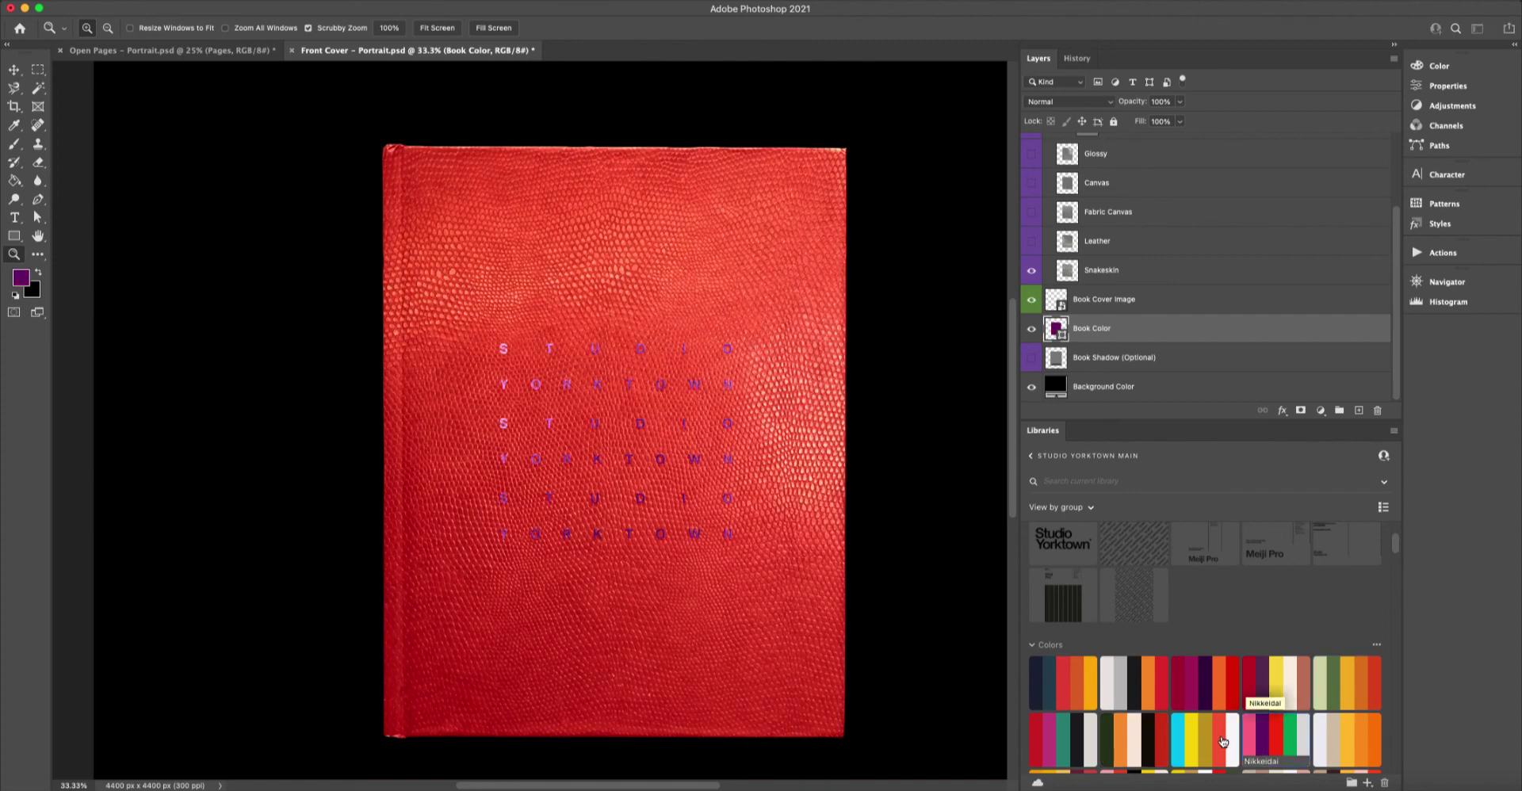
scroll(1205, 717, "down", 5)
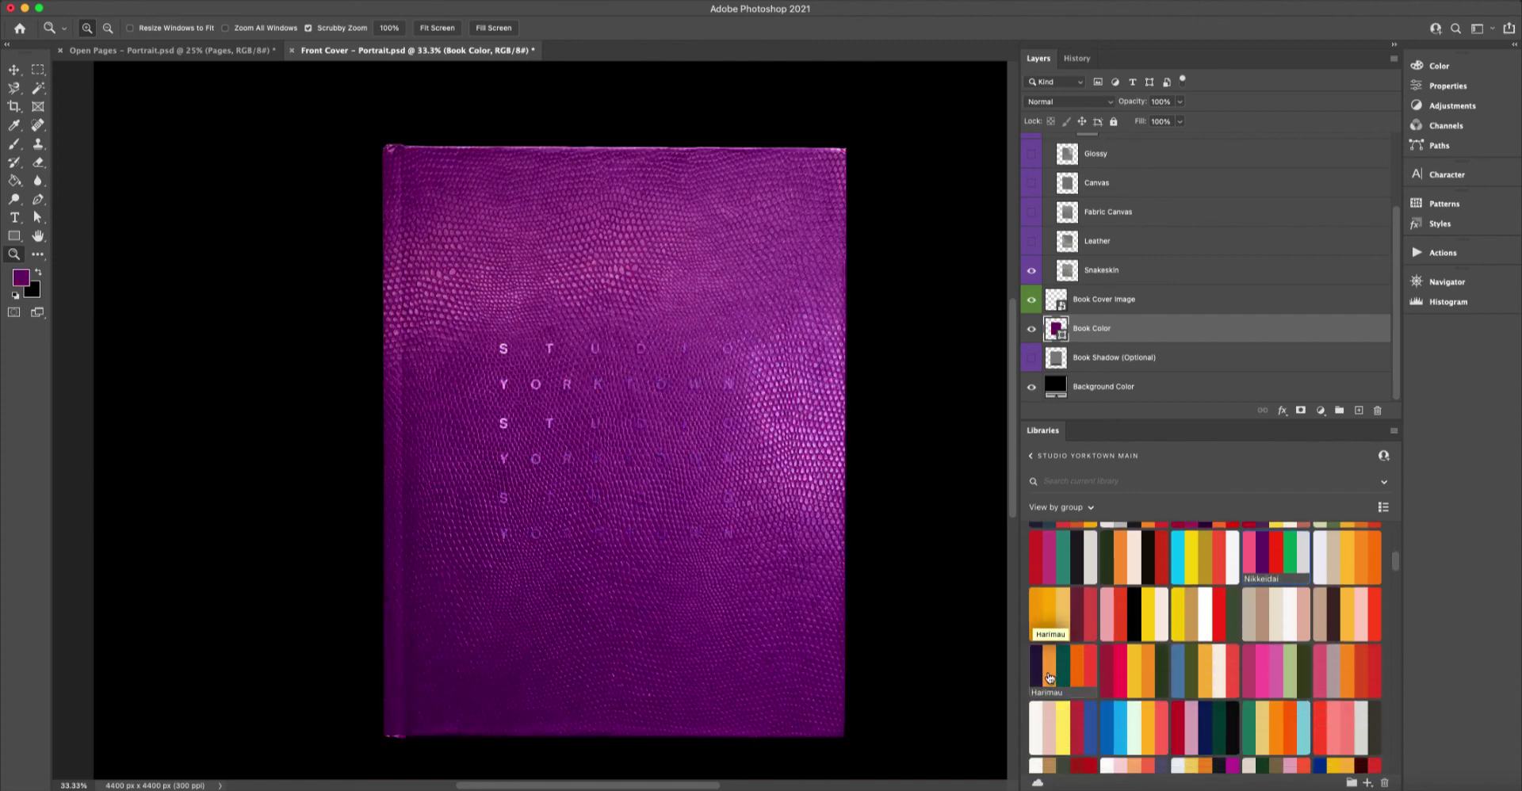
left_click(1048, 678)
left_click(1113, 725)
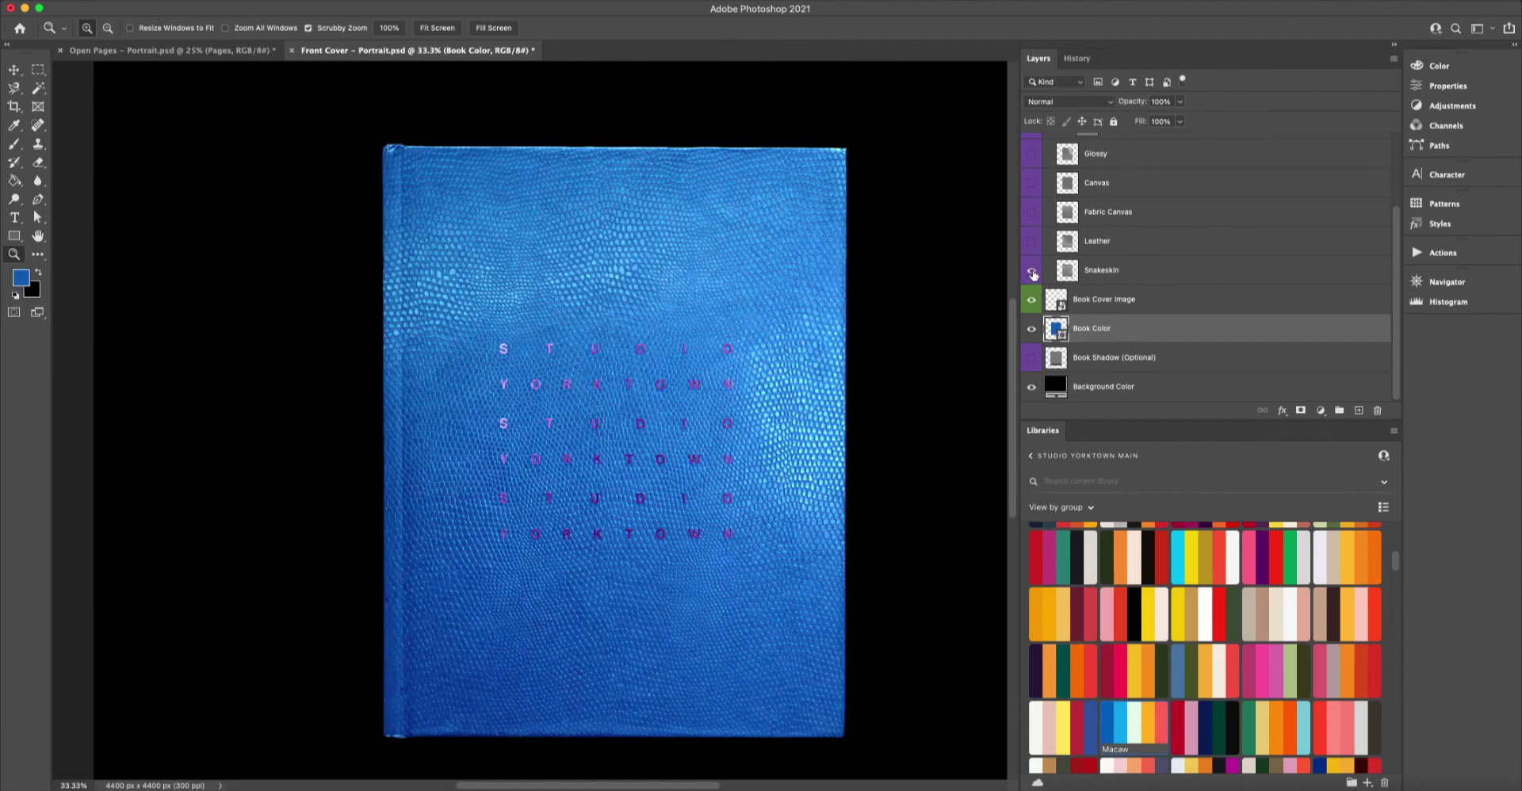
Hide the Snakeskin cover texture, preview Leather combined with Glossy on the blue cover, and hide both again.
left_click(1032, 270)
left_click(1032, 241)
left_click(1031, 153)
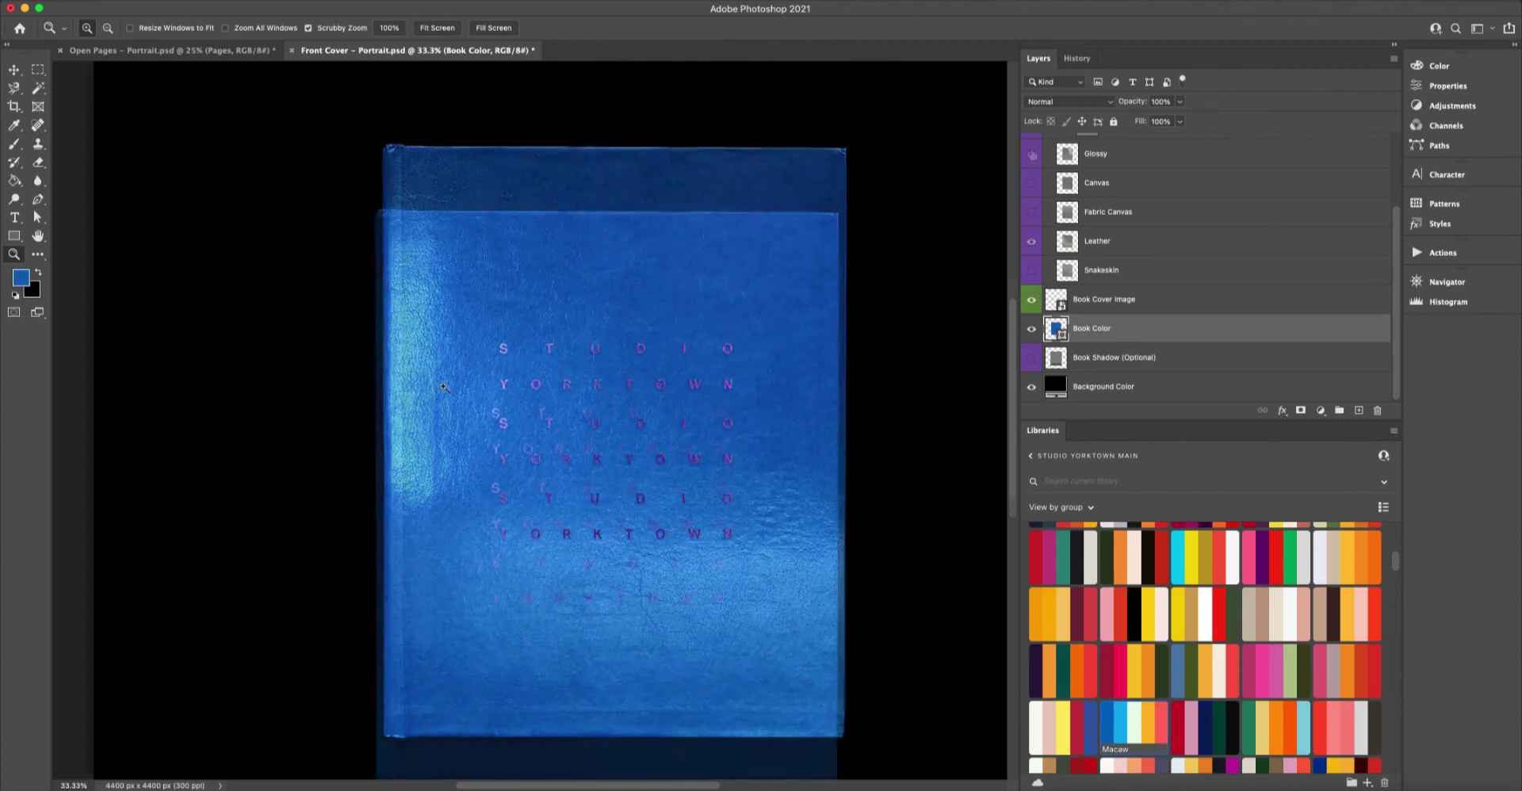
left_click(1031, 241)
scroll(1043, 206, "up", 3)
left_click(1033, 254)
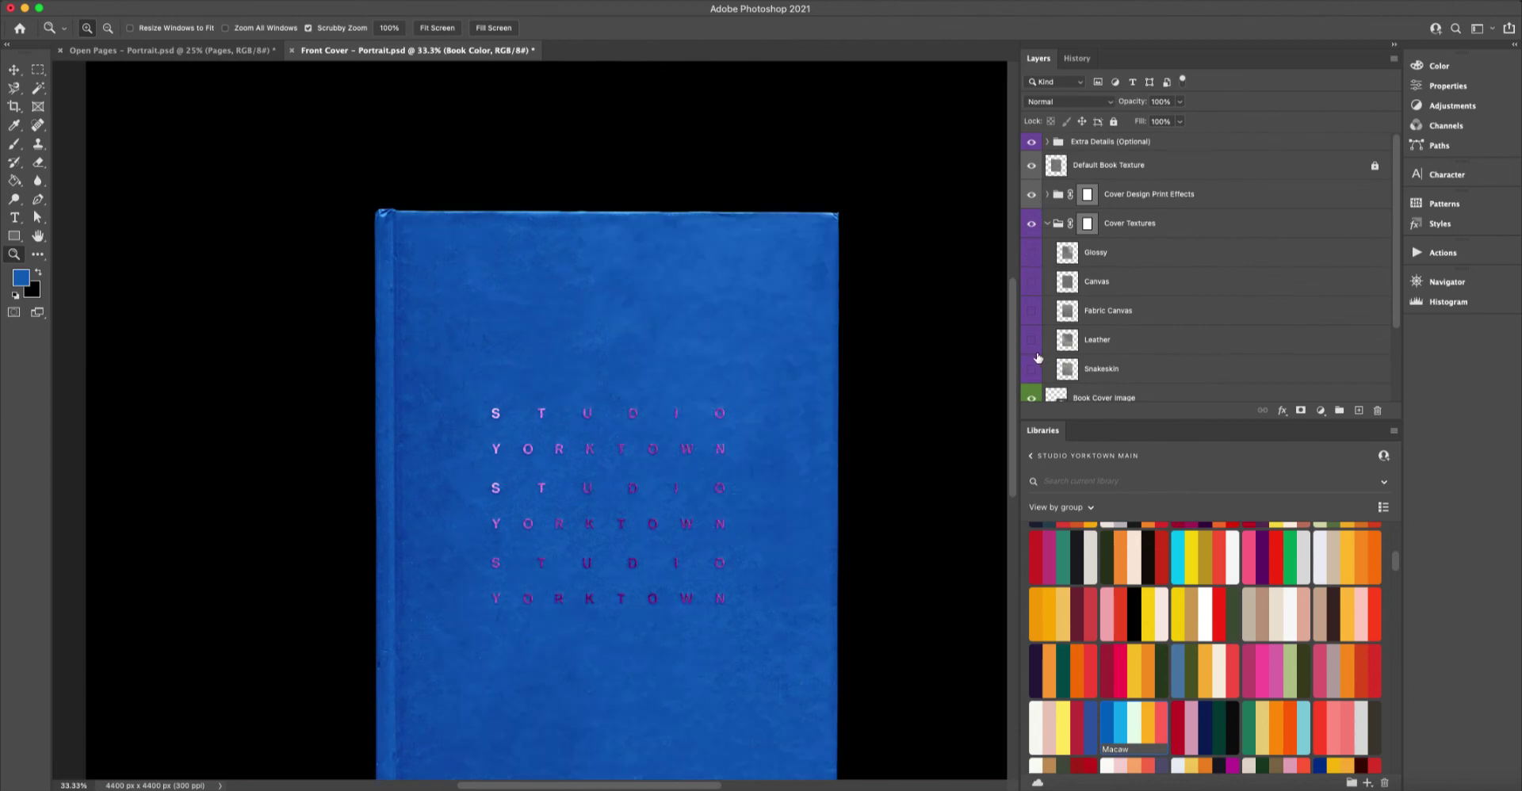
Preview the Leather texture alone and combined with Fabric Canvas, leaving both hidden again.
left_click(1033, 341)
scroll(1043, 350, "down", 3)
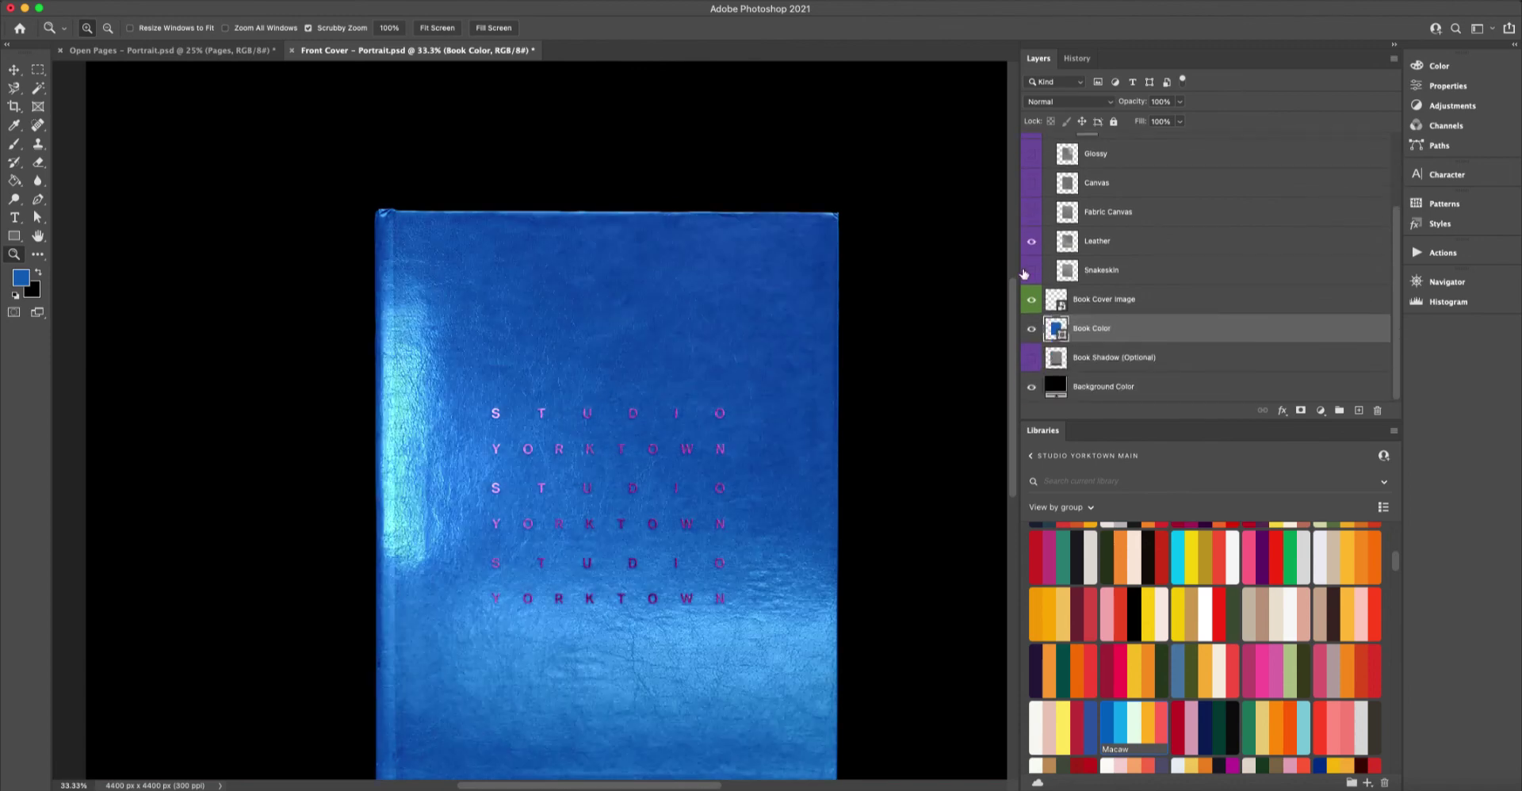
left_click(1029, 246)
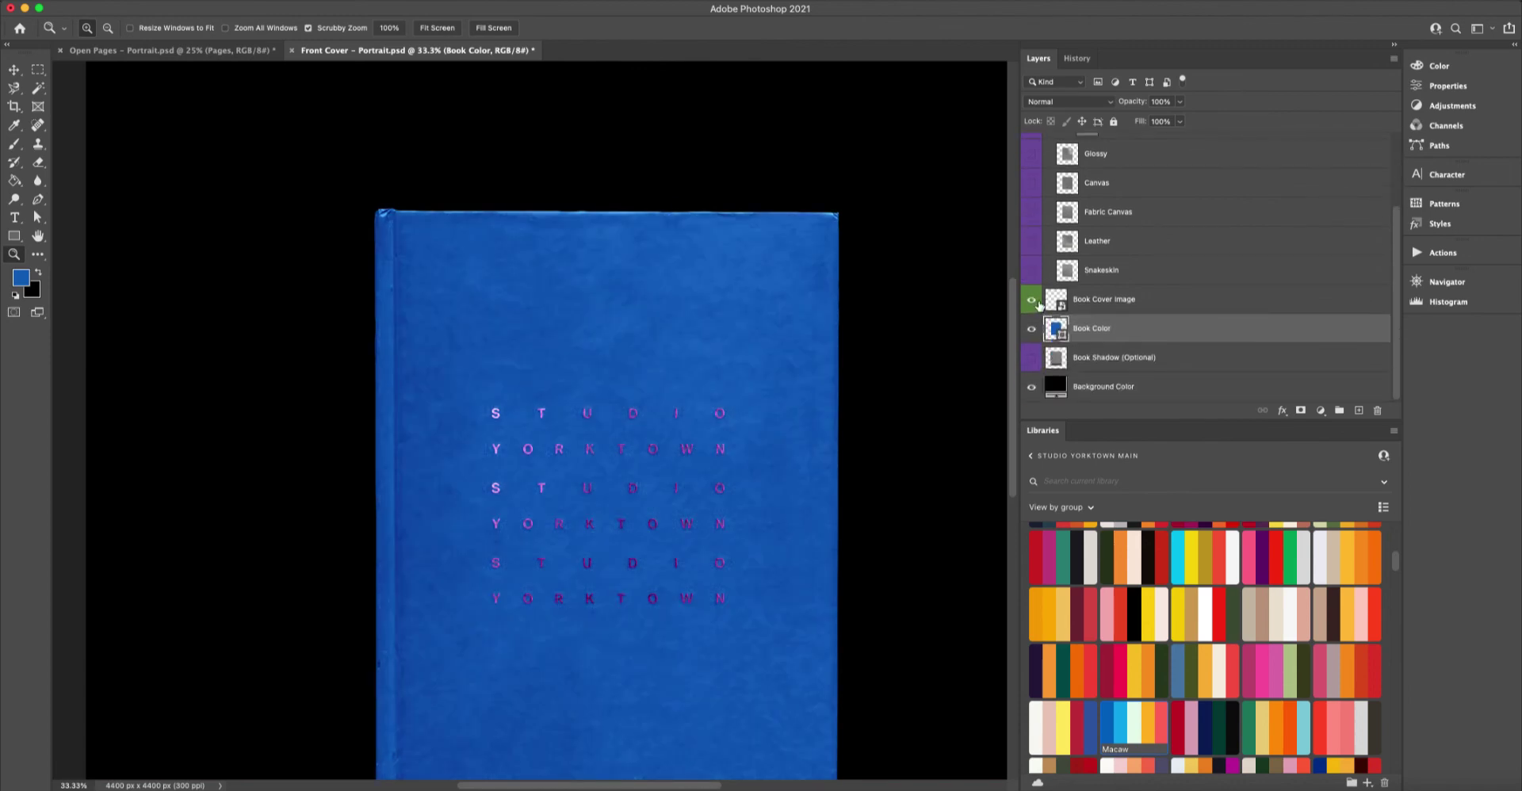
left_click(1031, 244)
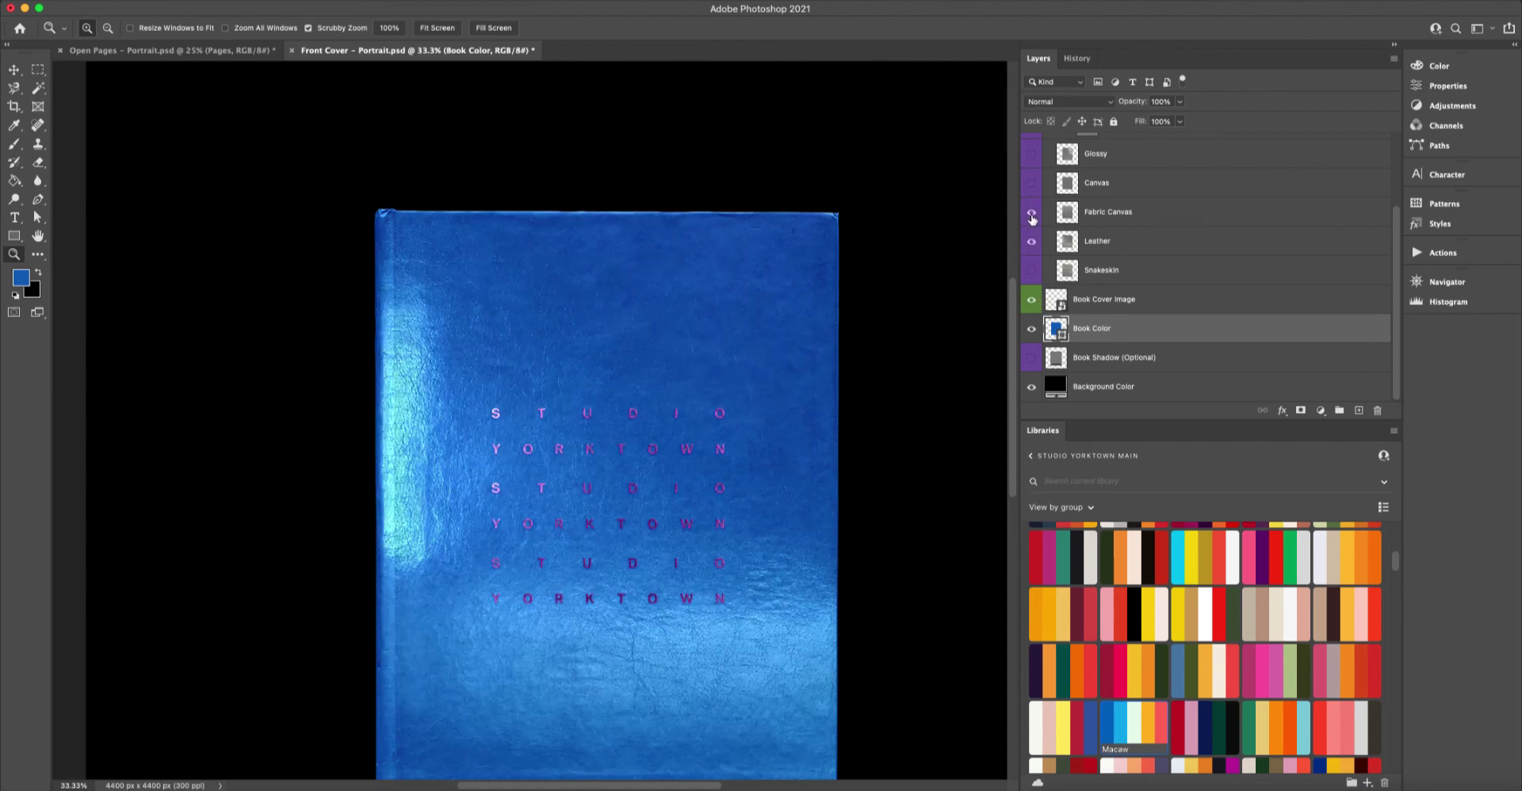
left_click(1031, 217)
left_click(1031, 241)
left_click(1033, 215)
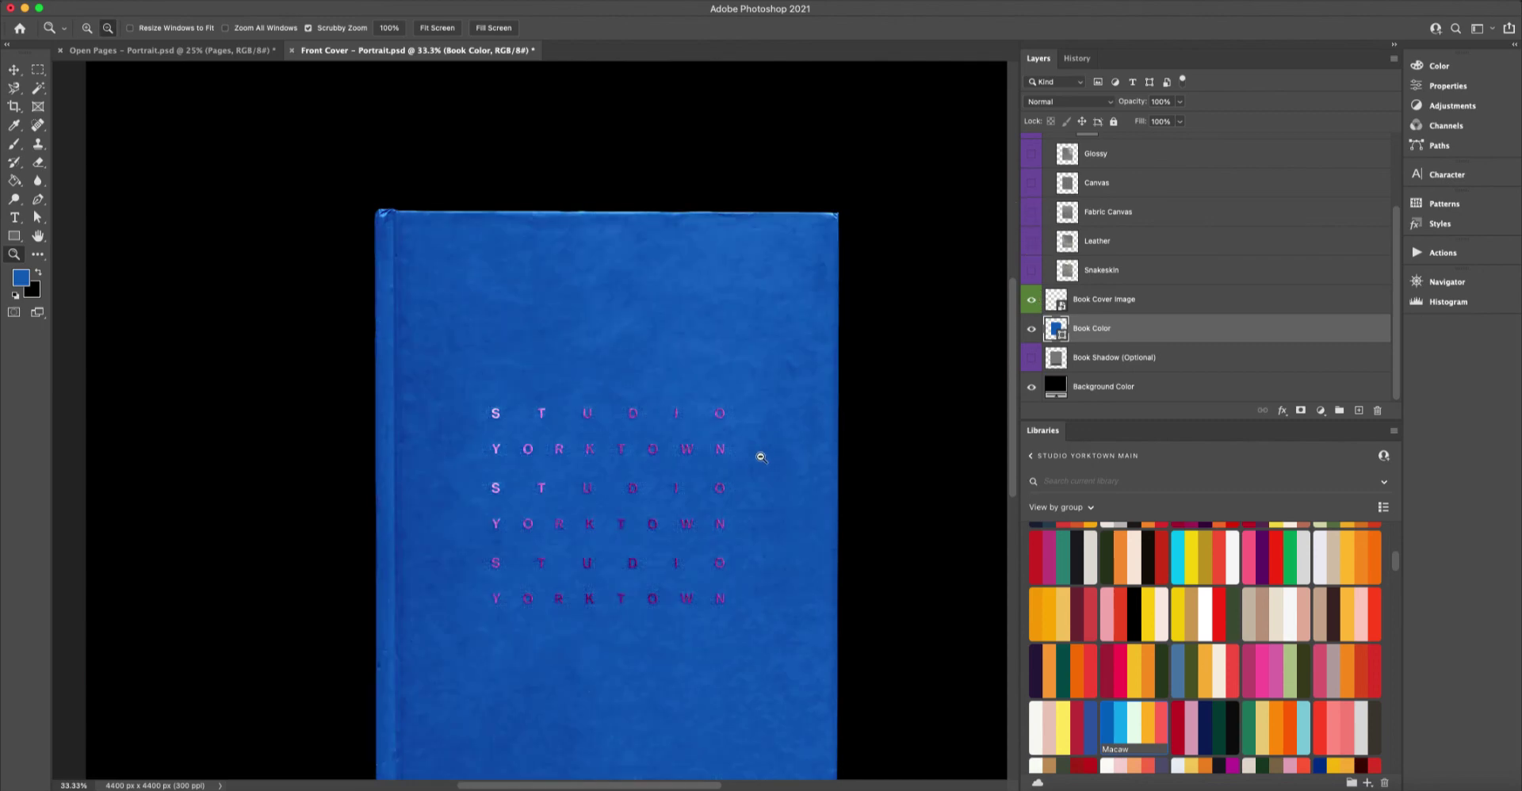
Collapse the Cover Textures group and open the Book Cover Image smart object for editing.
left_click(761, 457, "alt")
scroll(1179, 252, "up", 1)
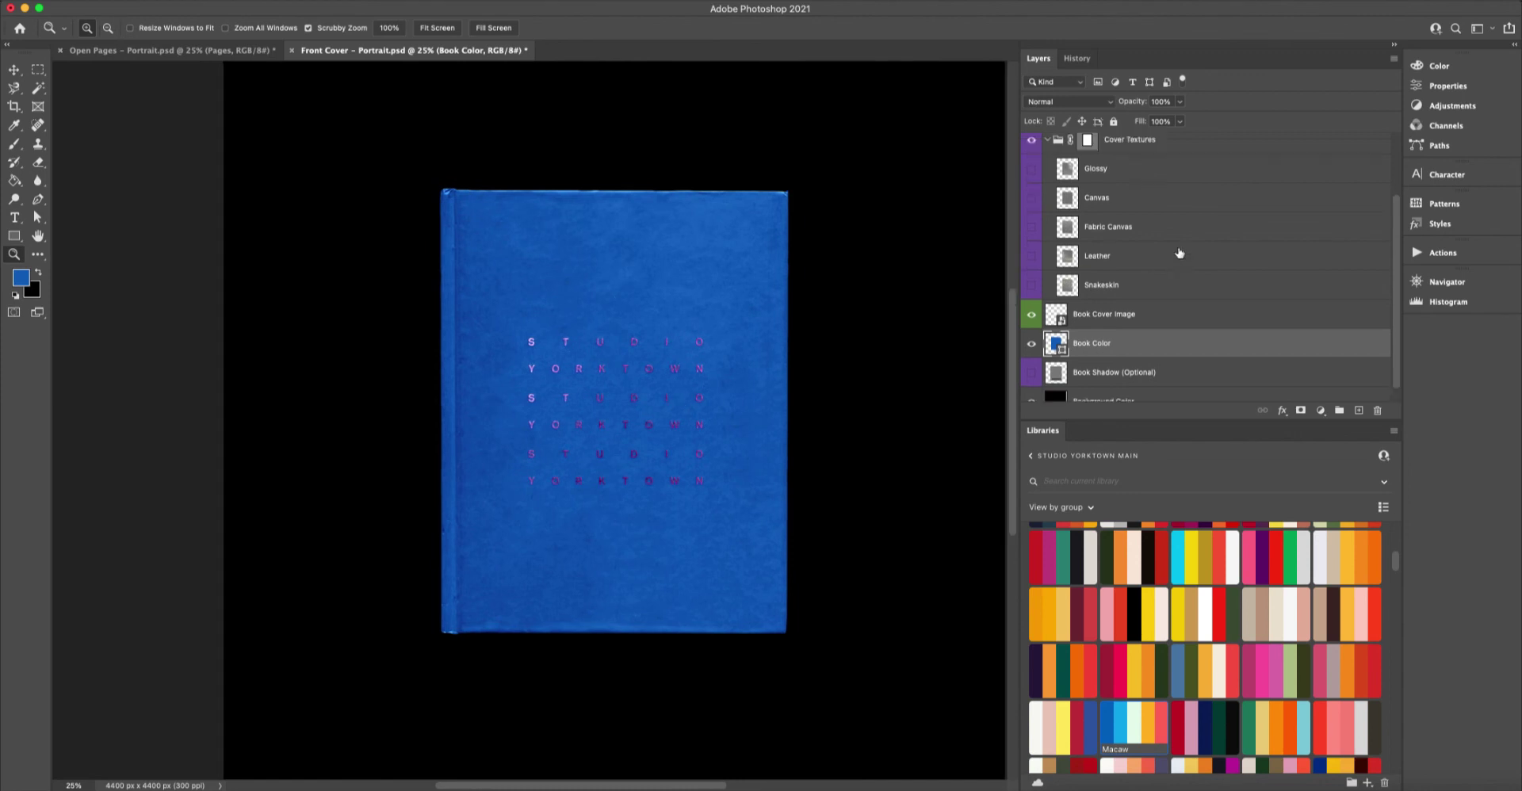
scroll(1180, 252, "up", 2)
left_click(1048, 223)
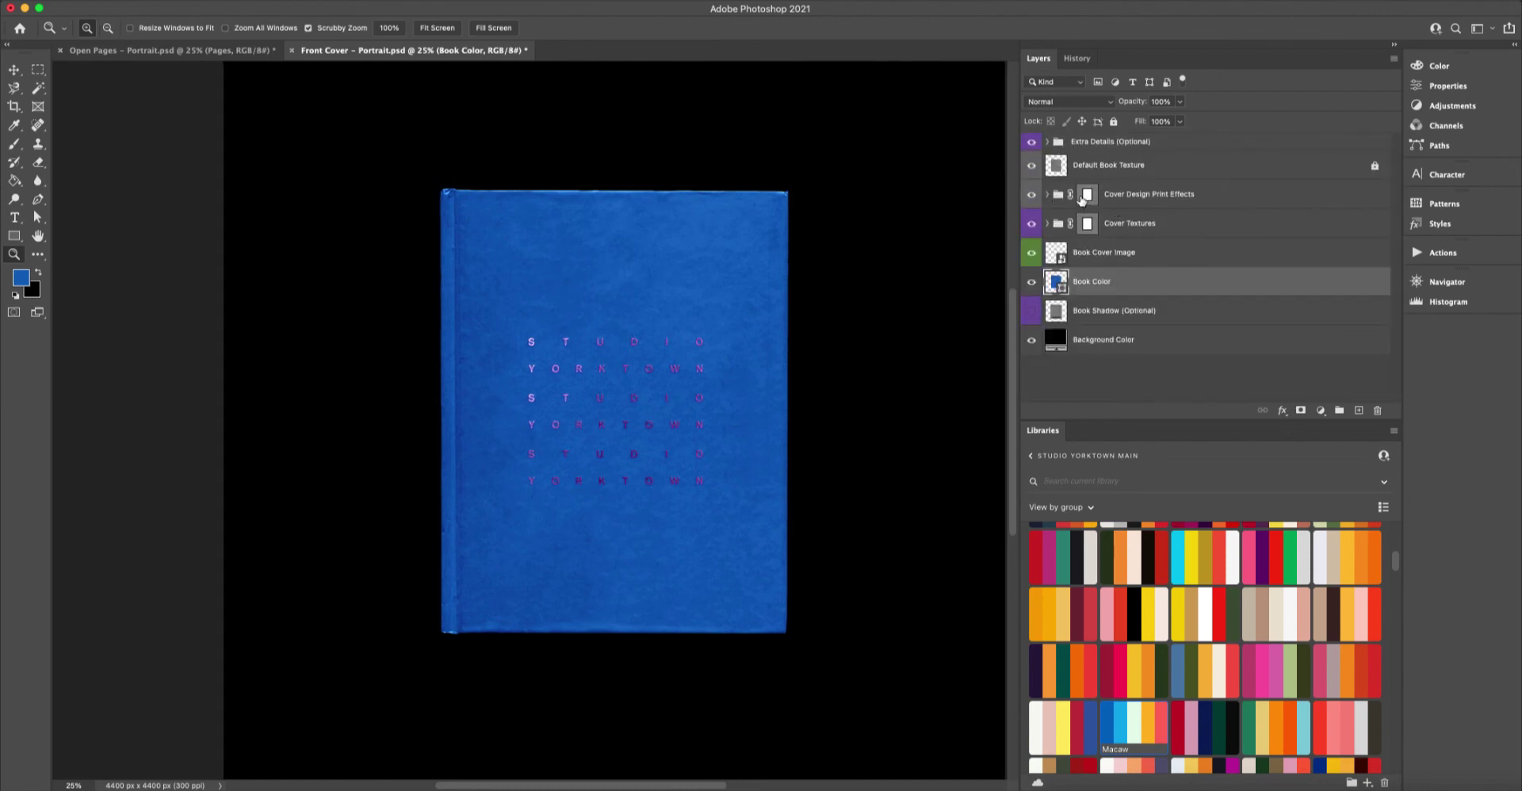
double_click(1057, 252)
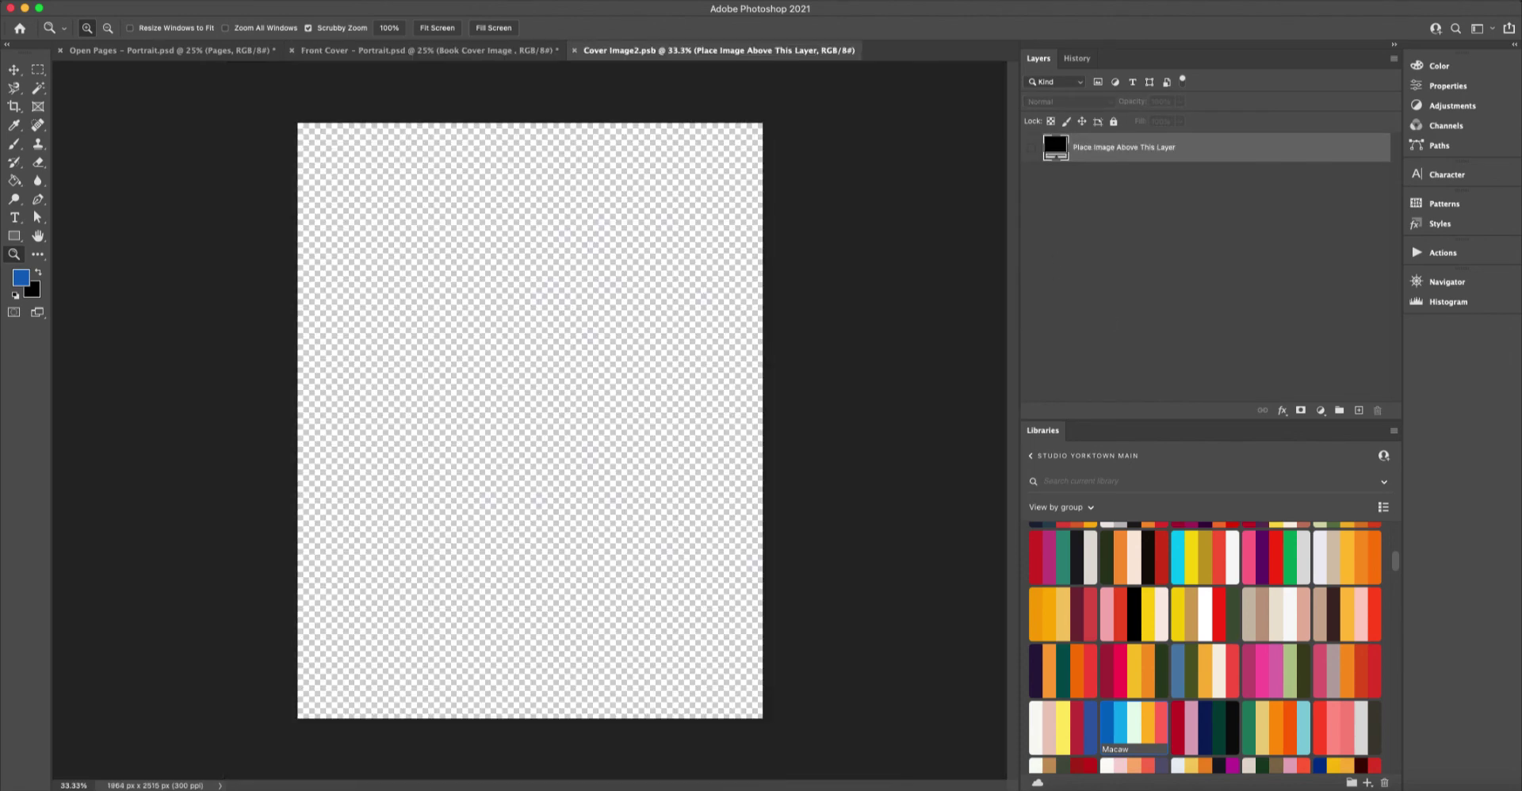
Place the building facade photo in the cover image document, scale it to about 42.39% to fill the canvas, and save and close the document.
left_click_drag(673, 364, 425, 261)
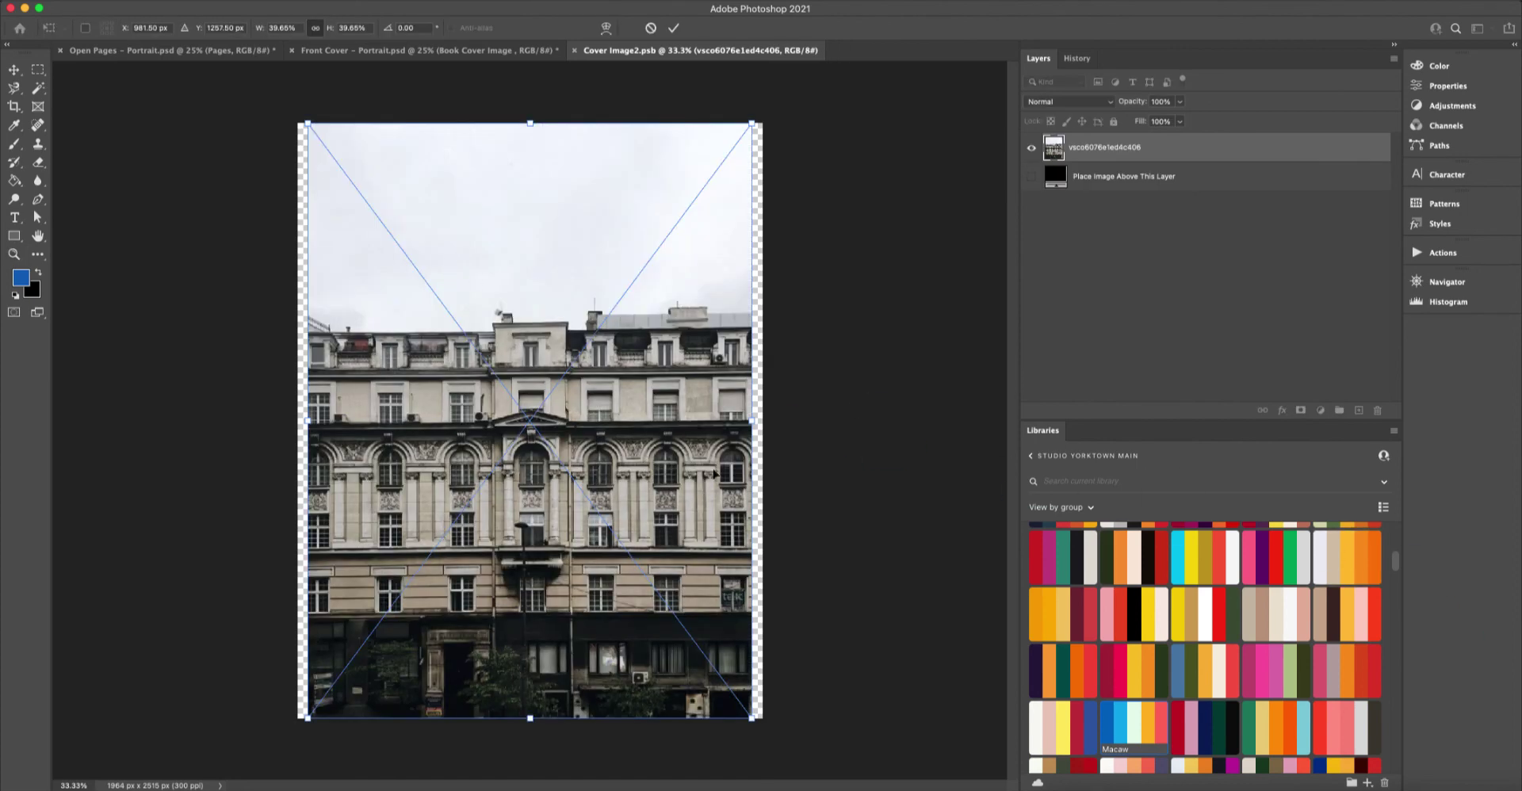
left_click_drag(751, 125, 772, 108)
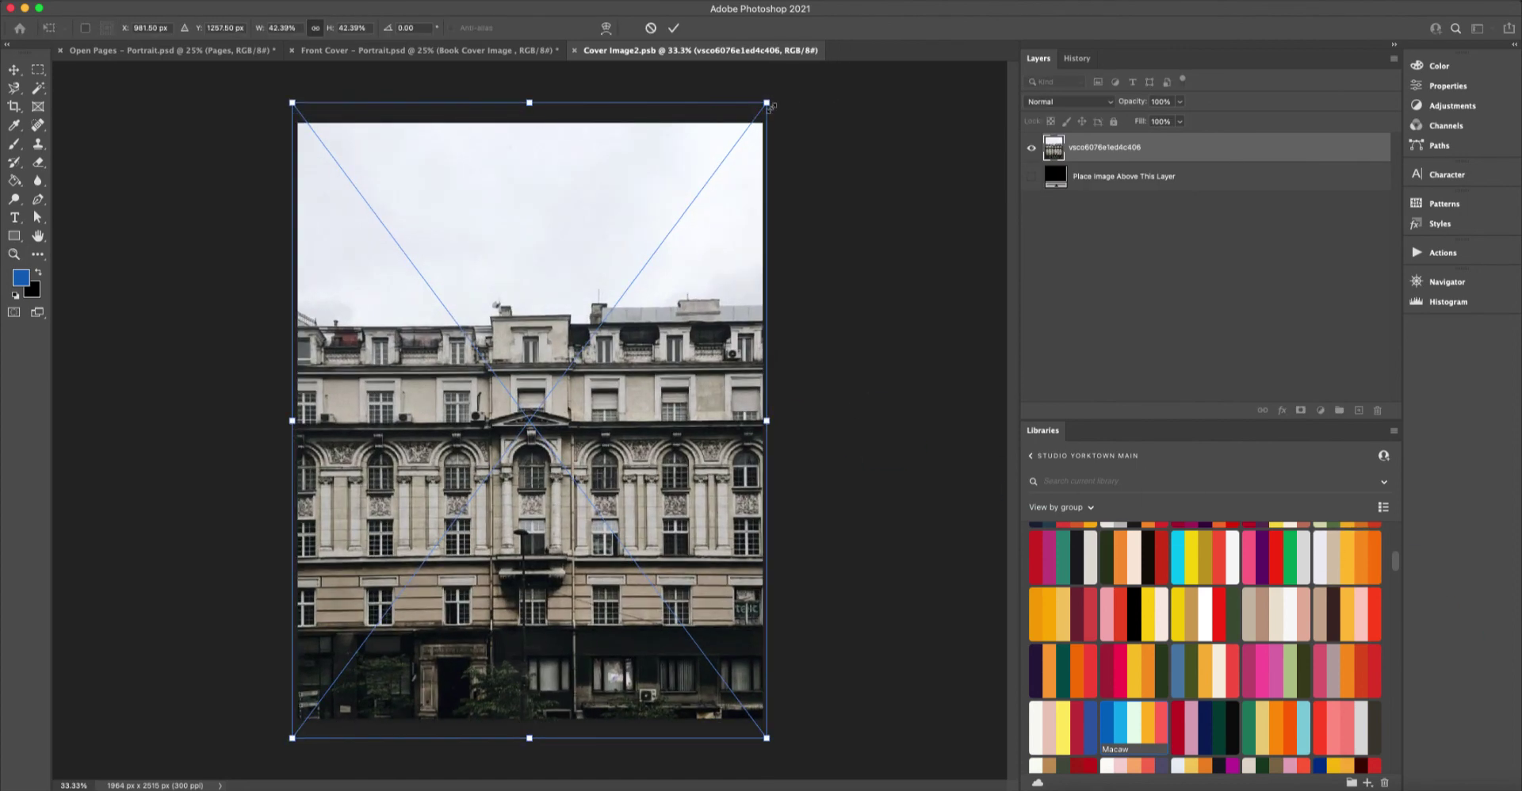
key("Return")
key("z")
left_click(574, 50)
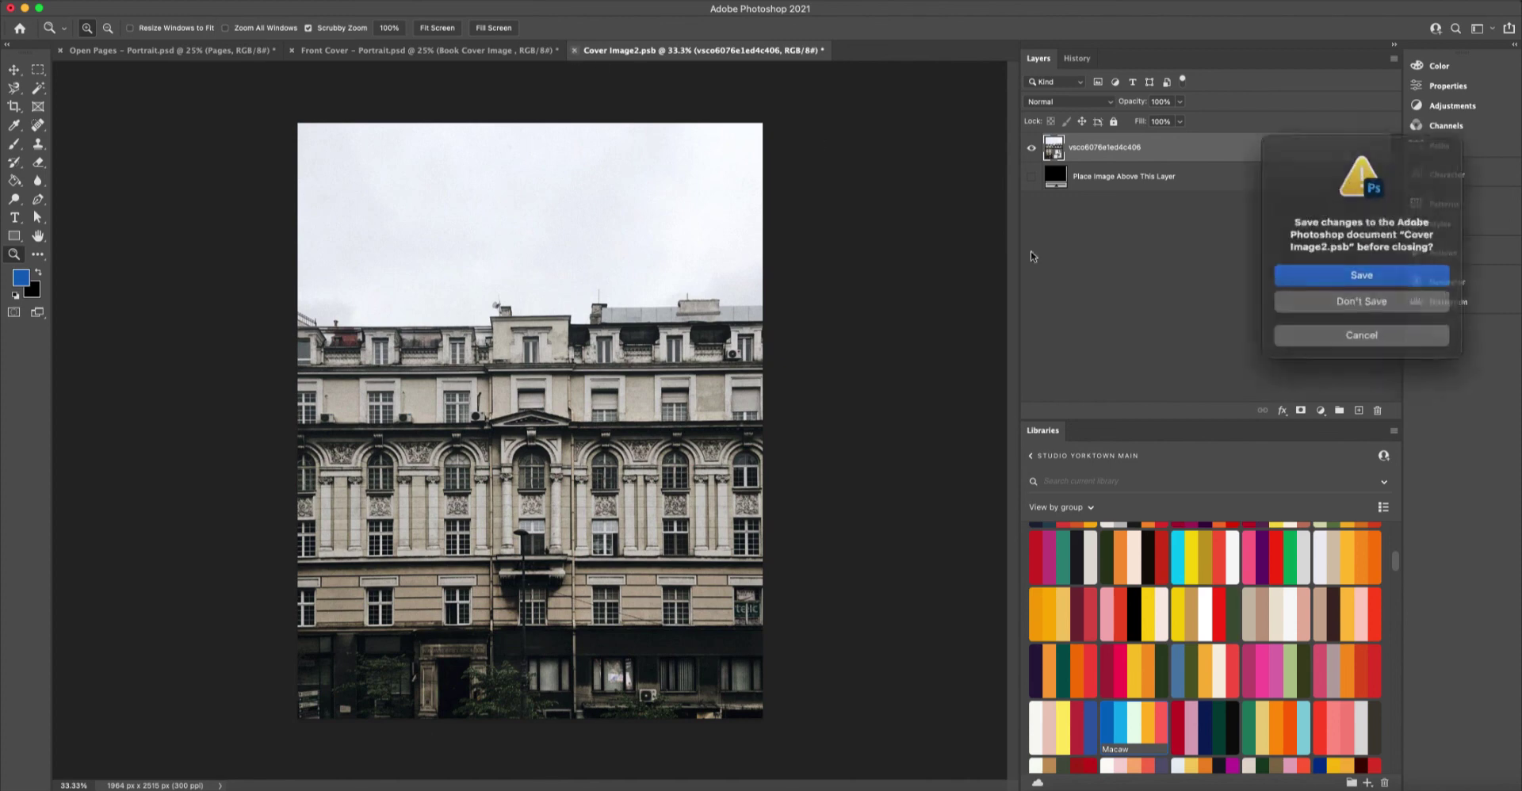
left_click(1336, 270)
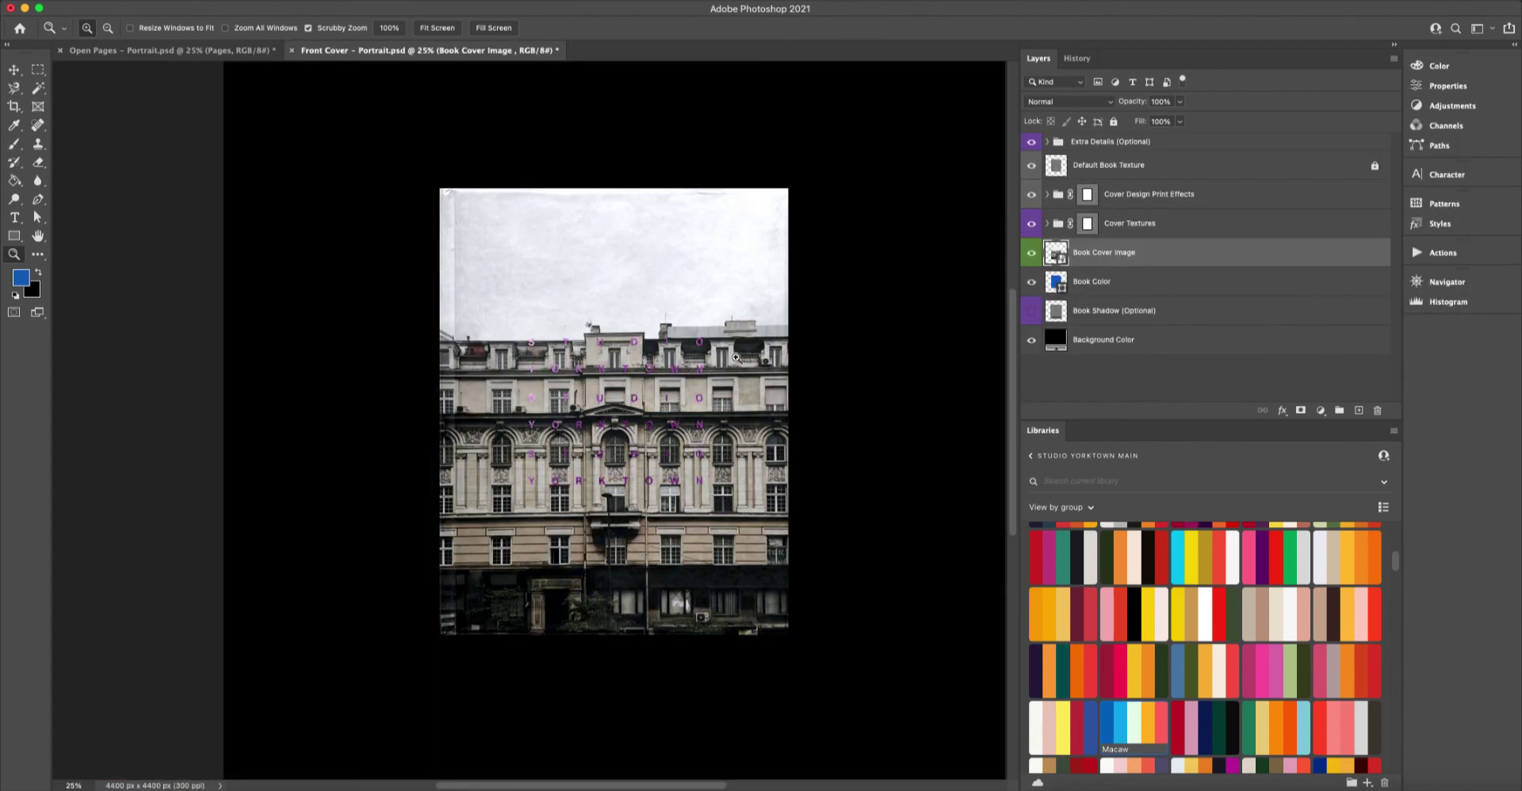
Turn on the Hardback Spine Highlight (Optional) layer in the Extra Details (Optional) group.
left_click(637, 347)
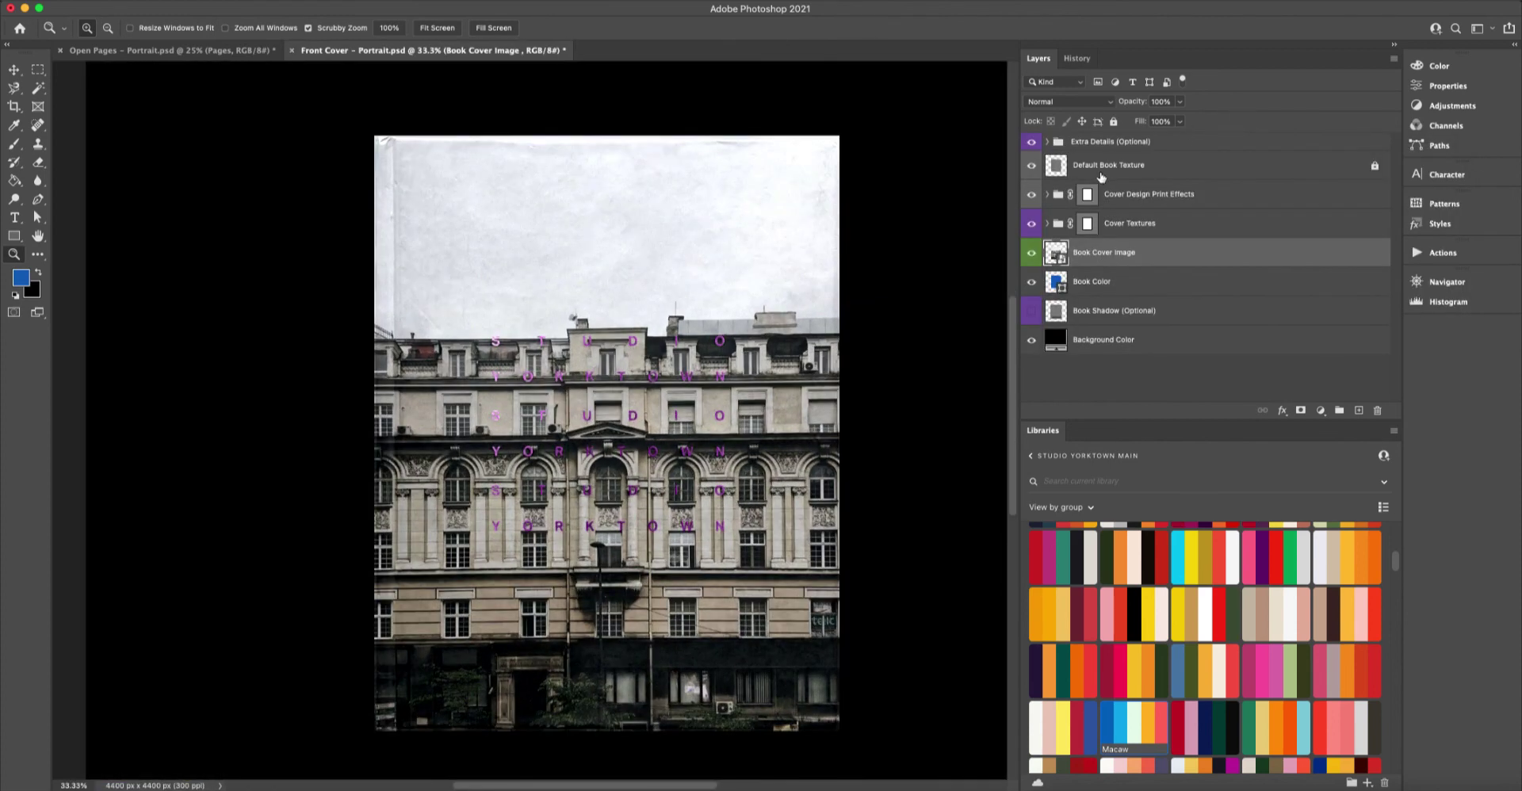
left_click(1052, 142)
left_click(1046, 142)
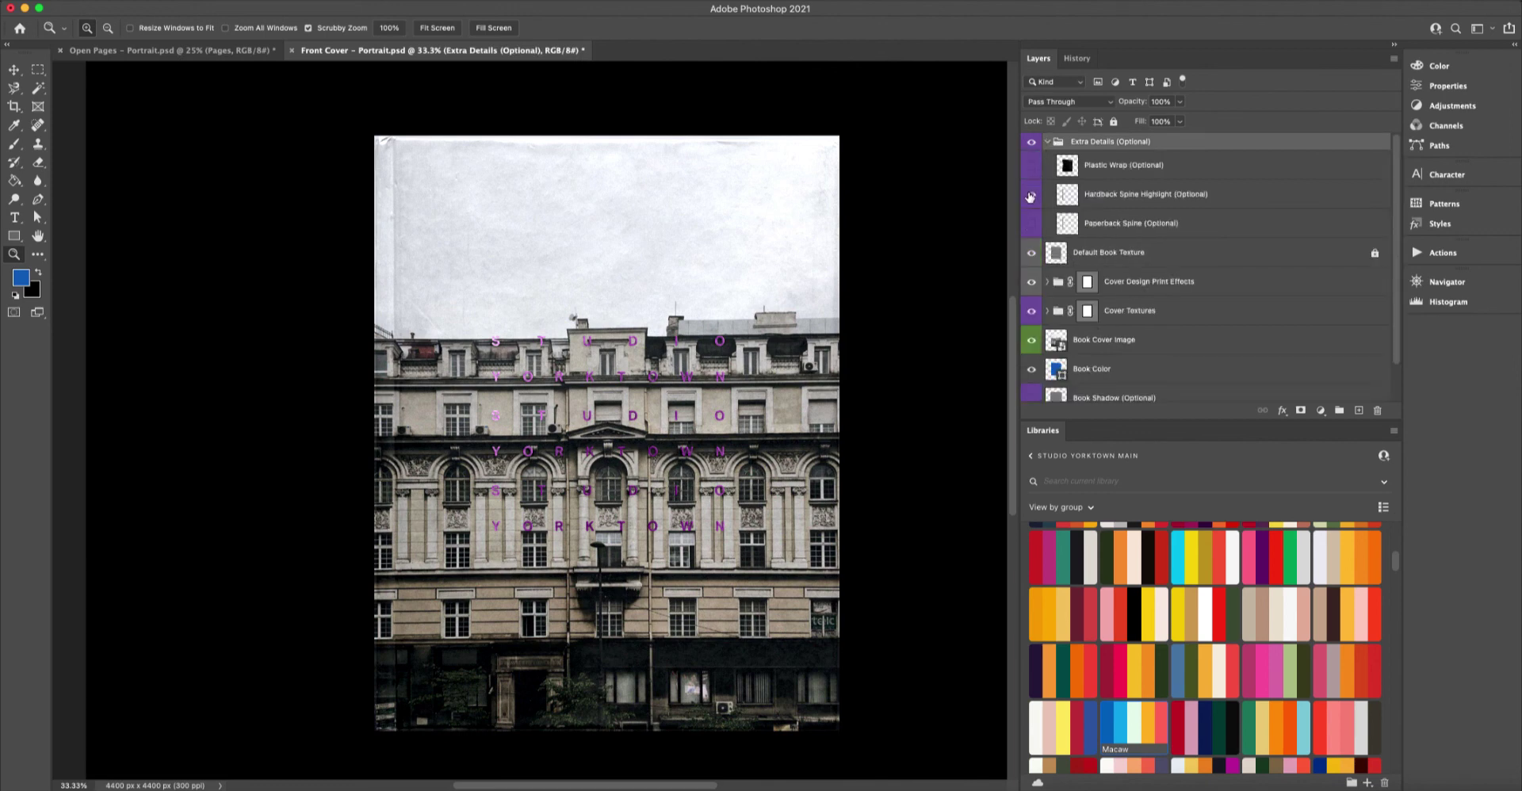
left_click(1031, 198)
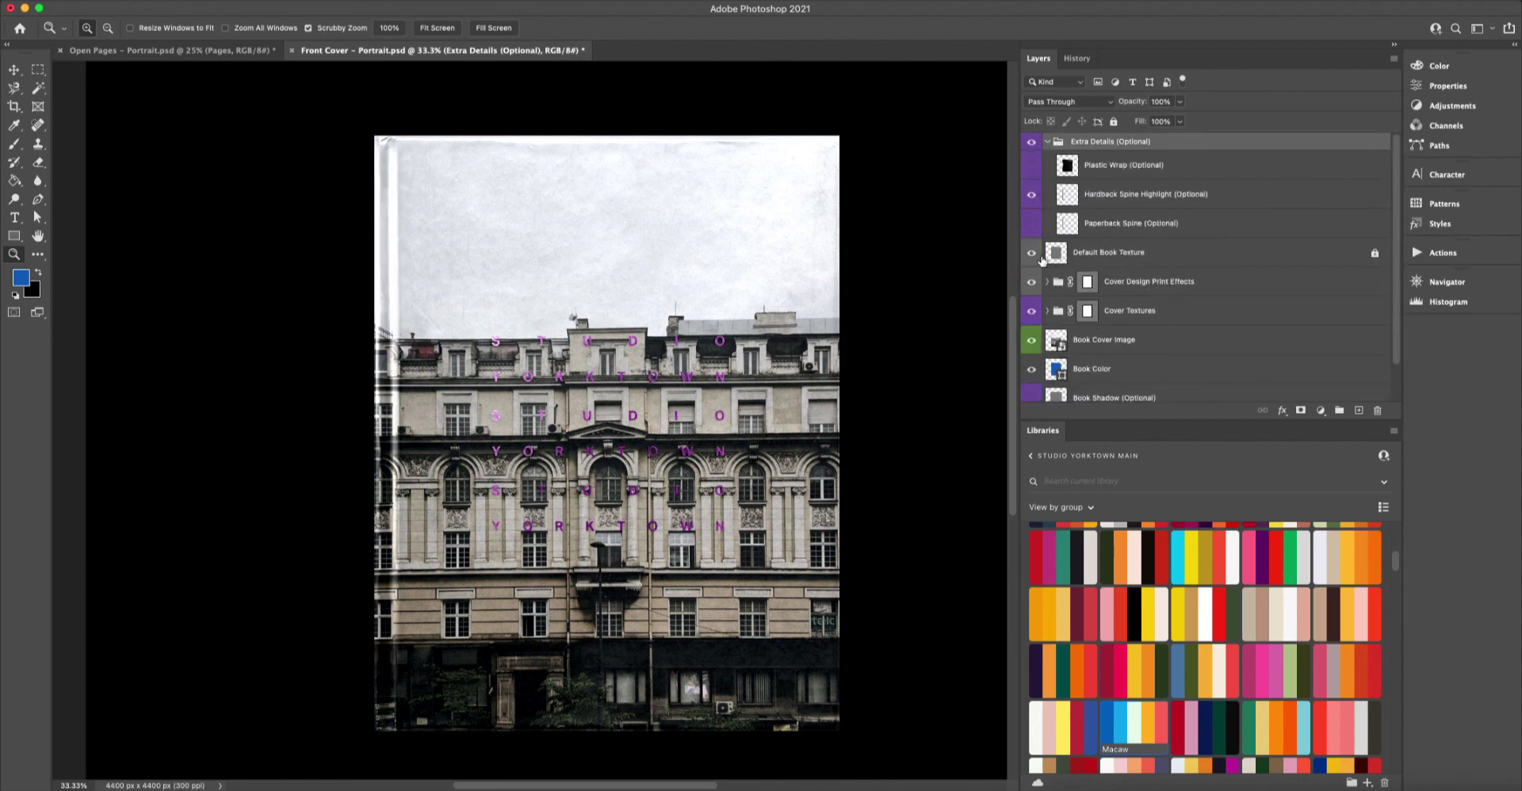
Hide the Metallic Foil Design group within Cover Design Print Effects, and collapse the expanded layer groups.
scroll(1089, 325, "down", 2)
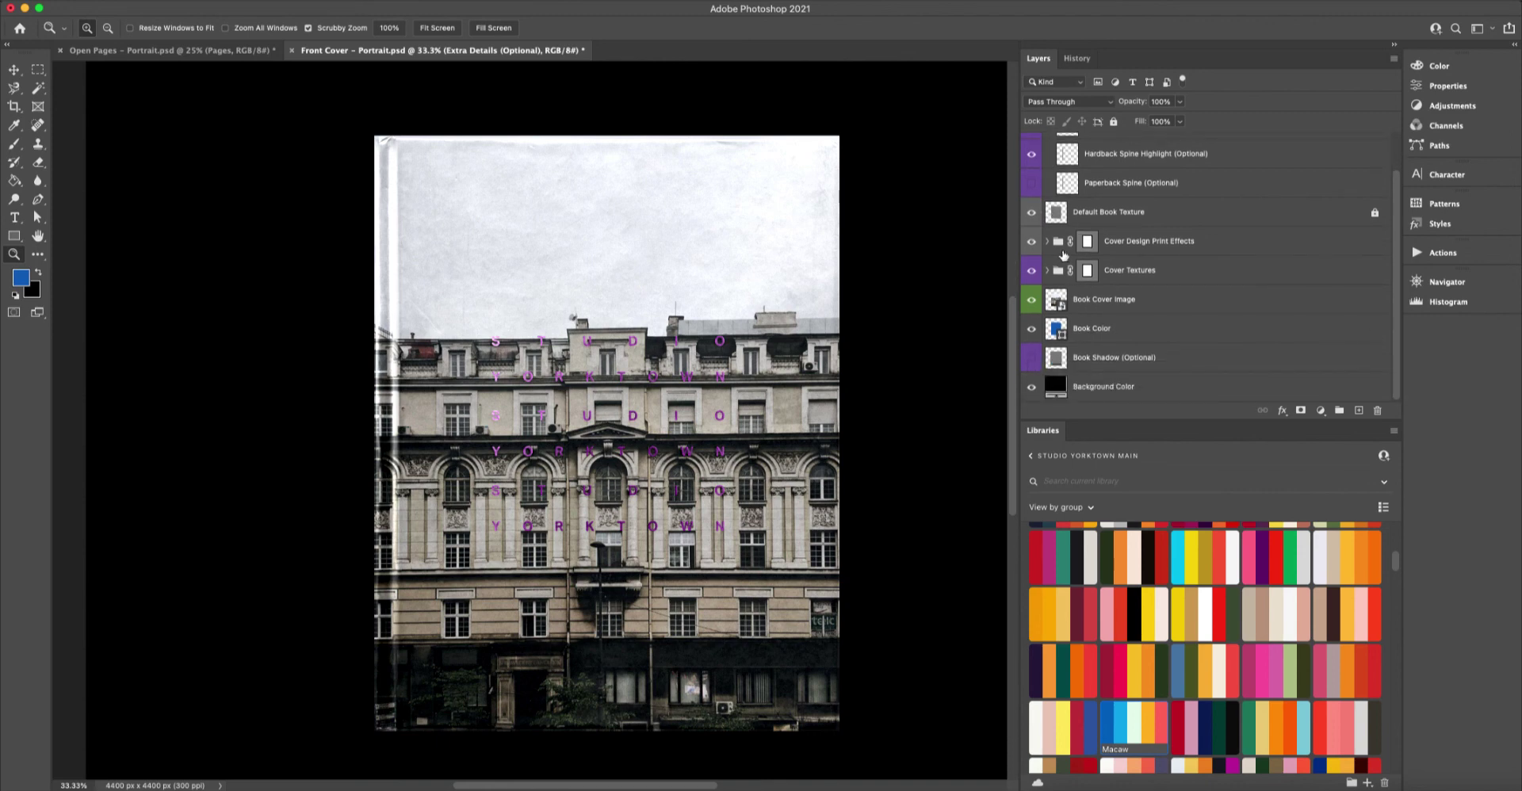
left_click(1047, 270)
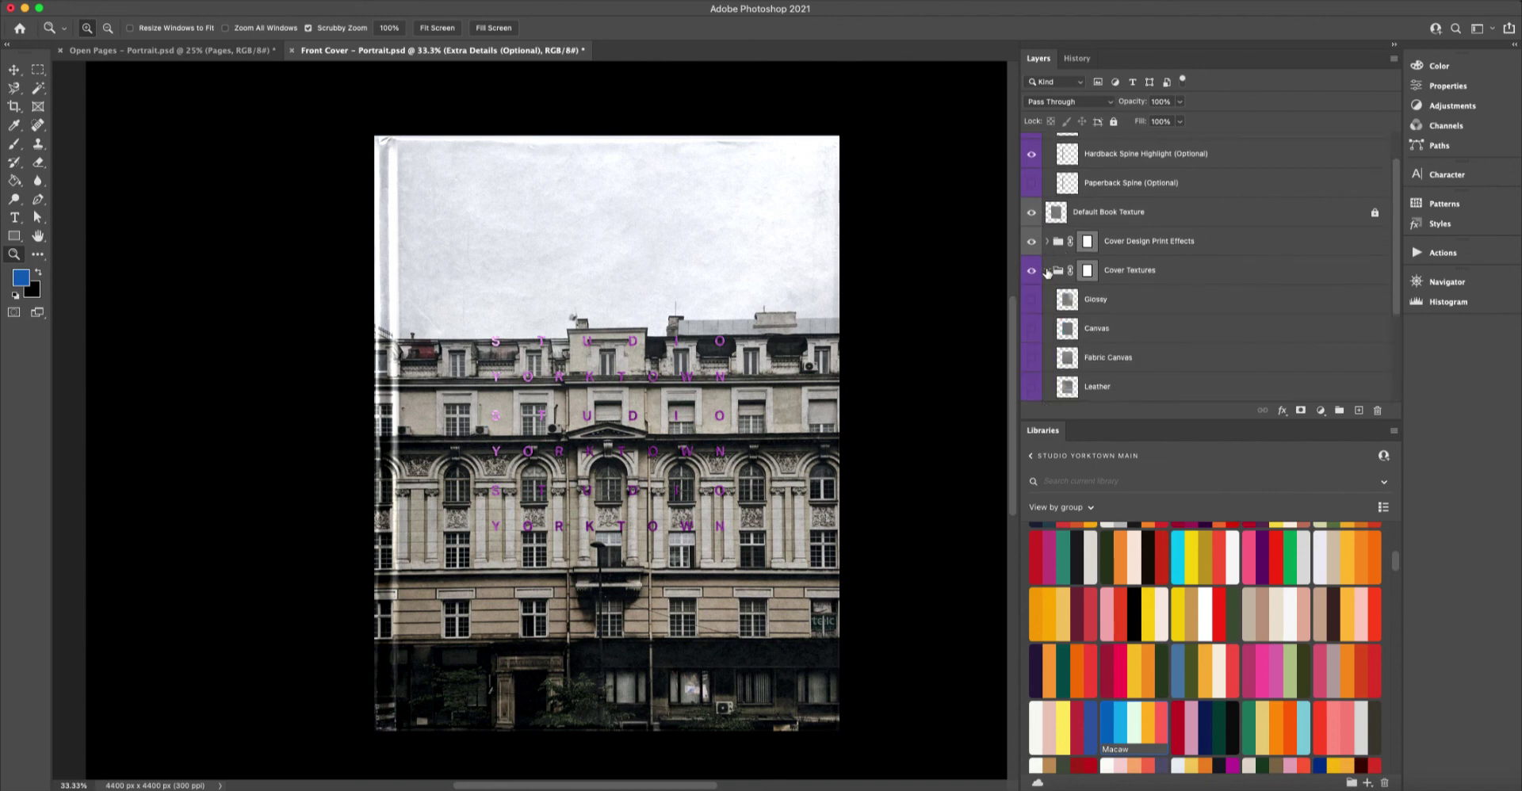
left_click(1047, 271)
left_click(1047, 241)
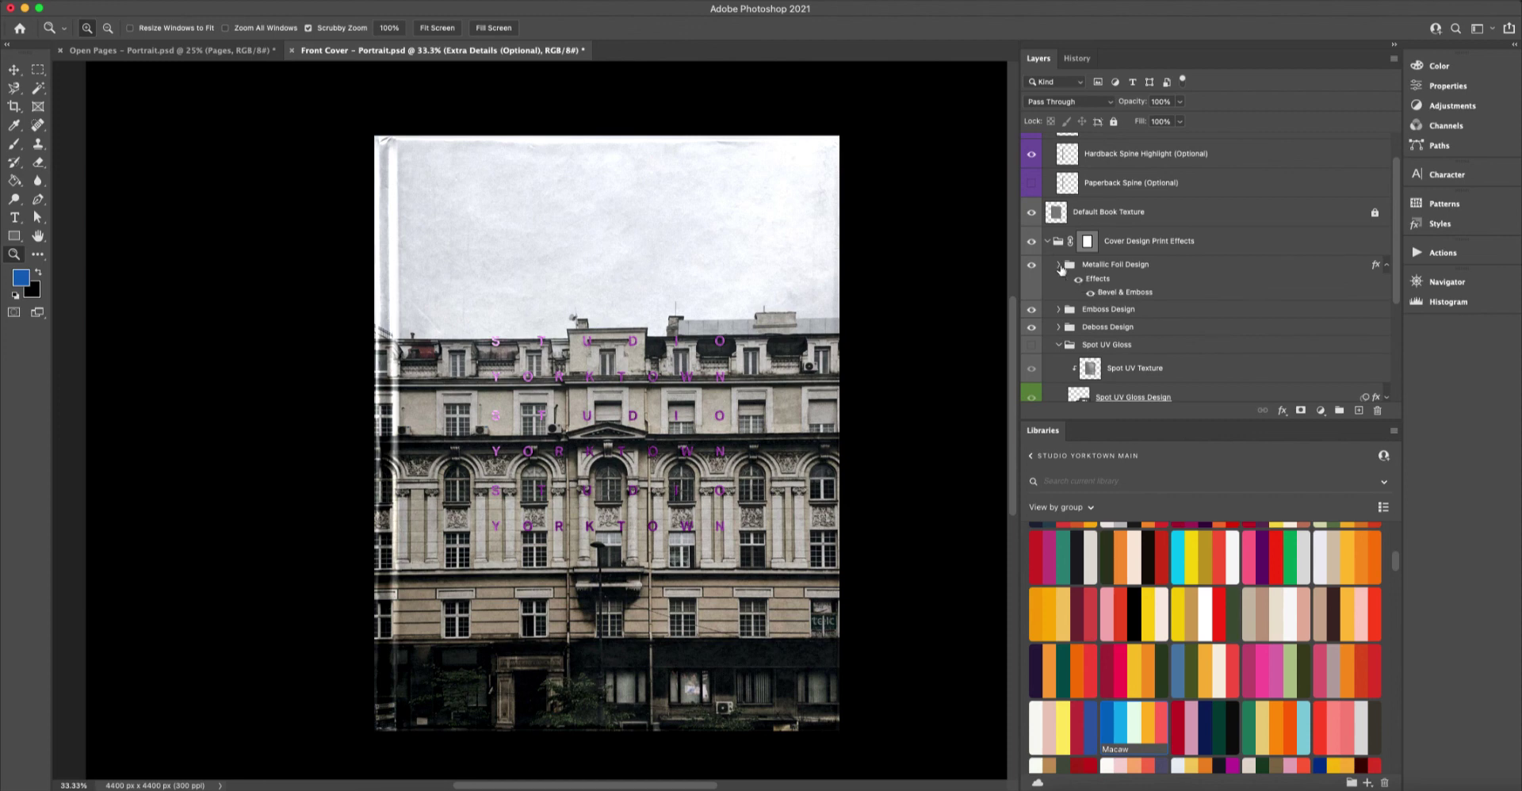
left_click(1031, 265)
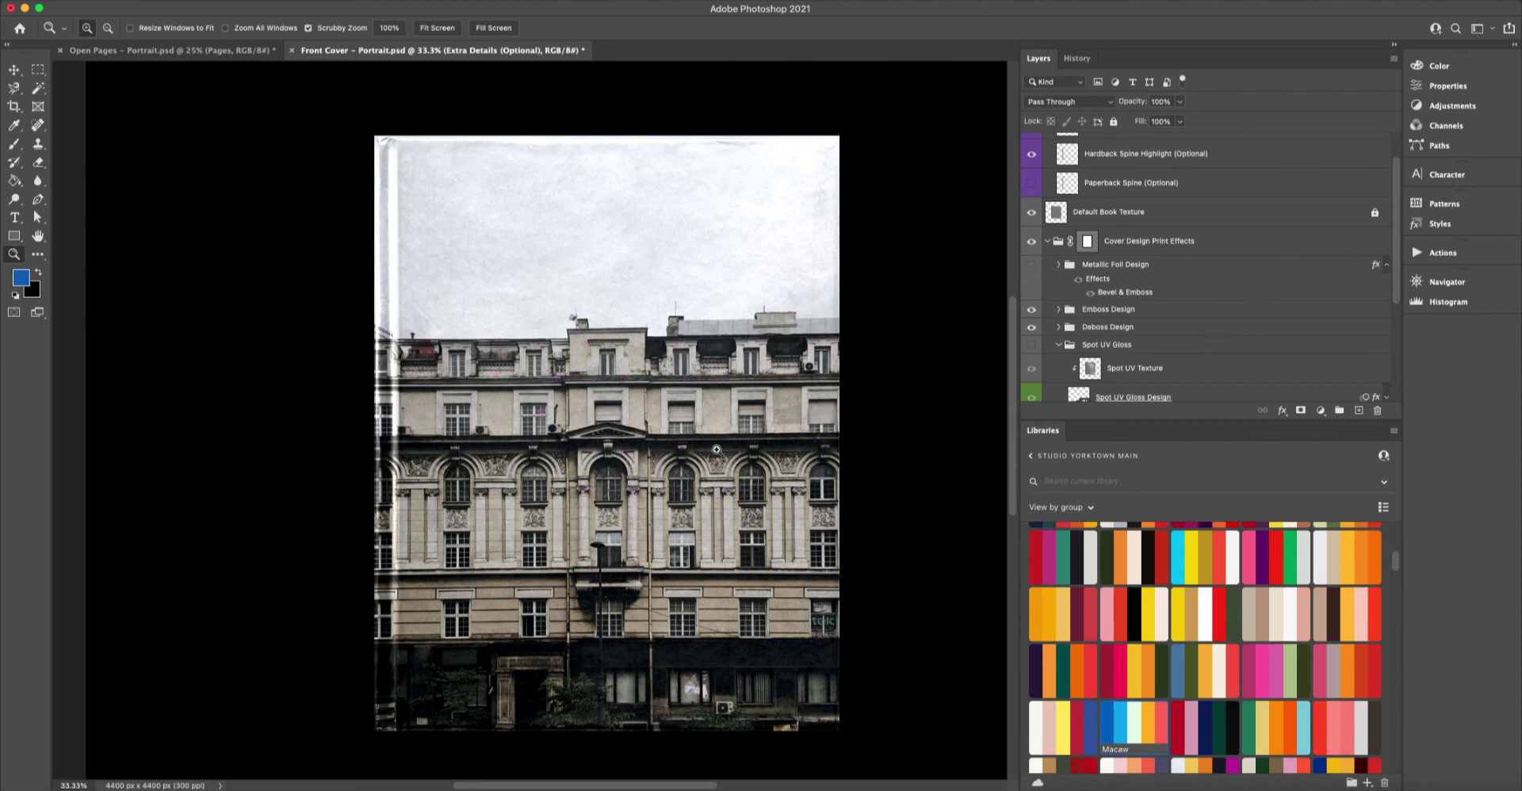
scroll(1099, 325, "down", 2)
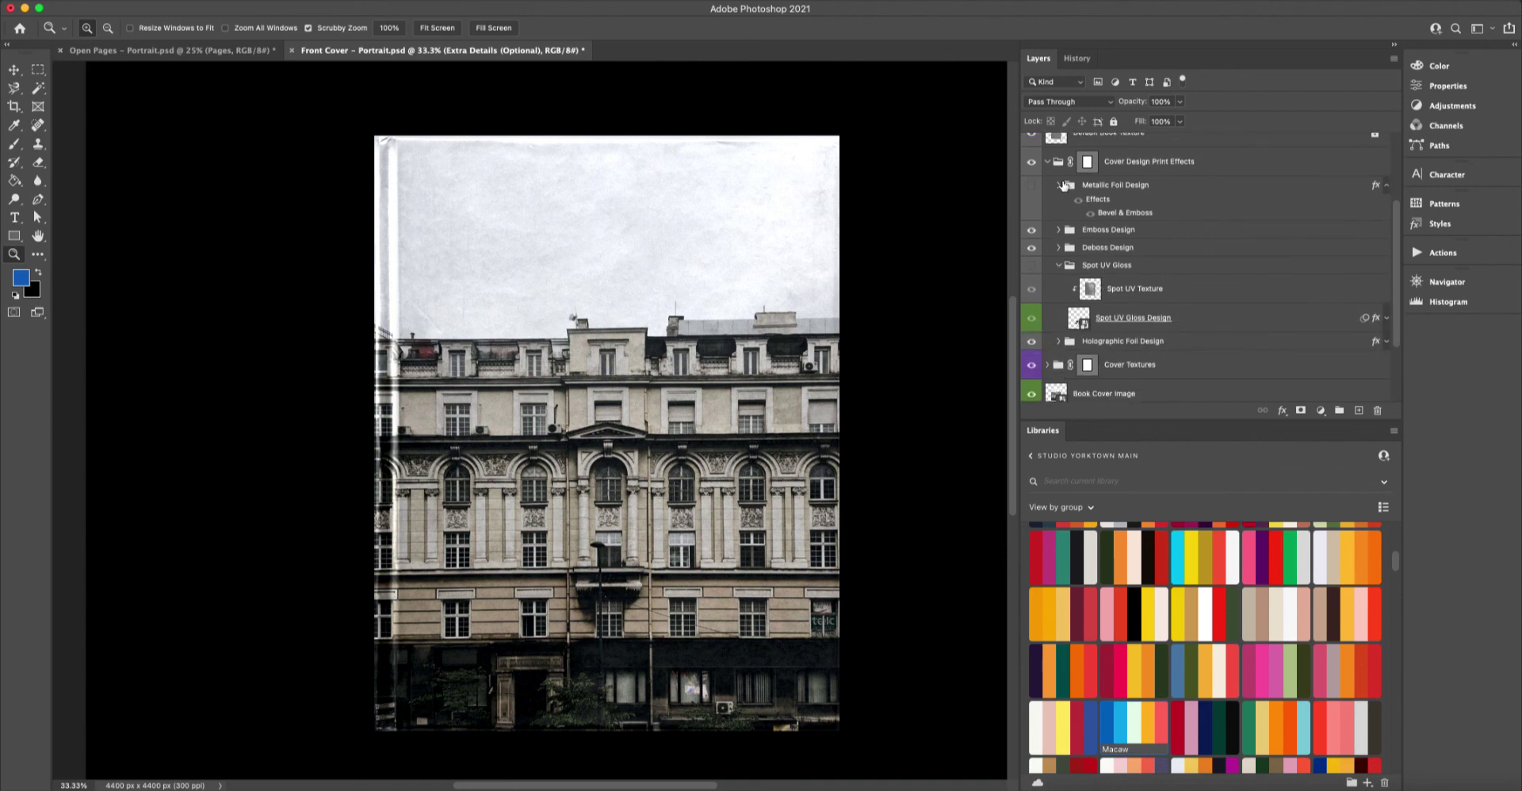
left_click(1049, 162)
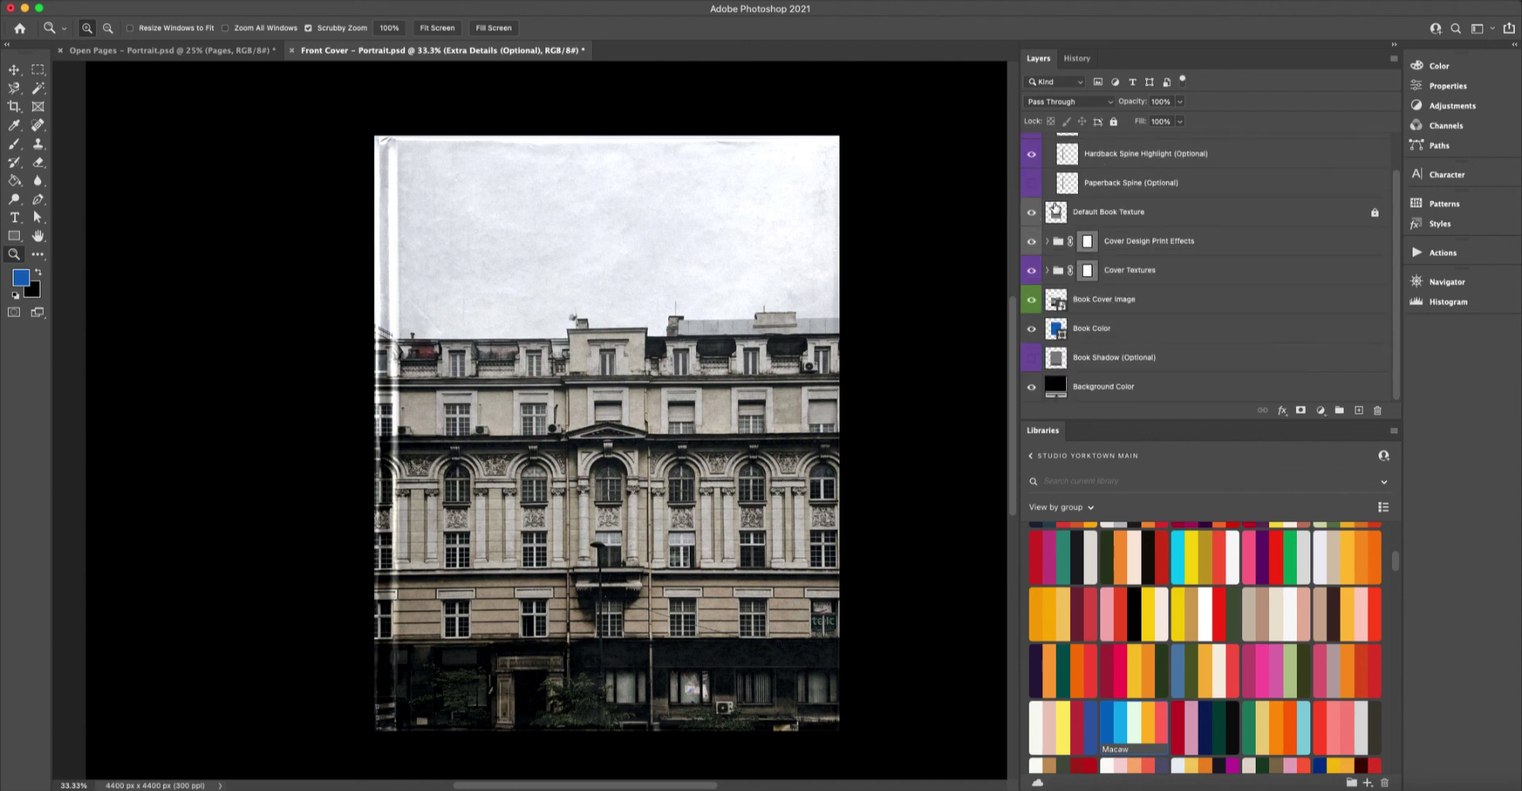
scroll(1050, 210, "up", 2)
left_click(1047, 143)
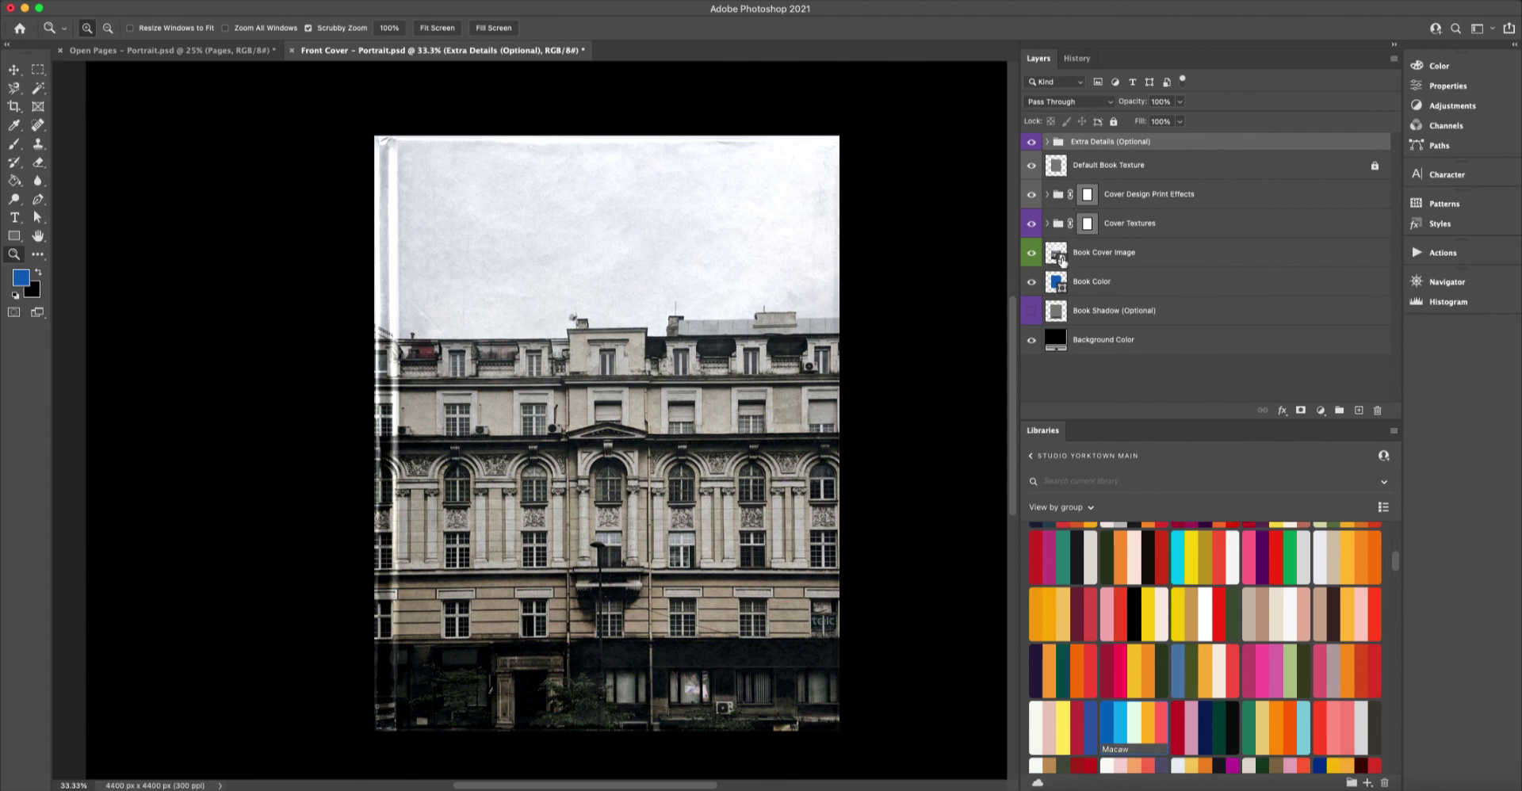
Set the Background Color layer to the Maneki theme's white and turn on the Book Shadow (Optional) layer.
left_click(1066, 339)
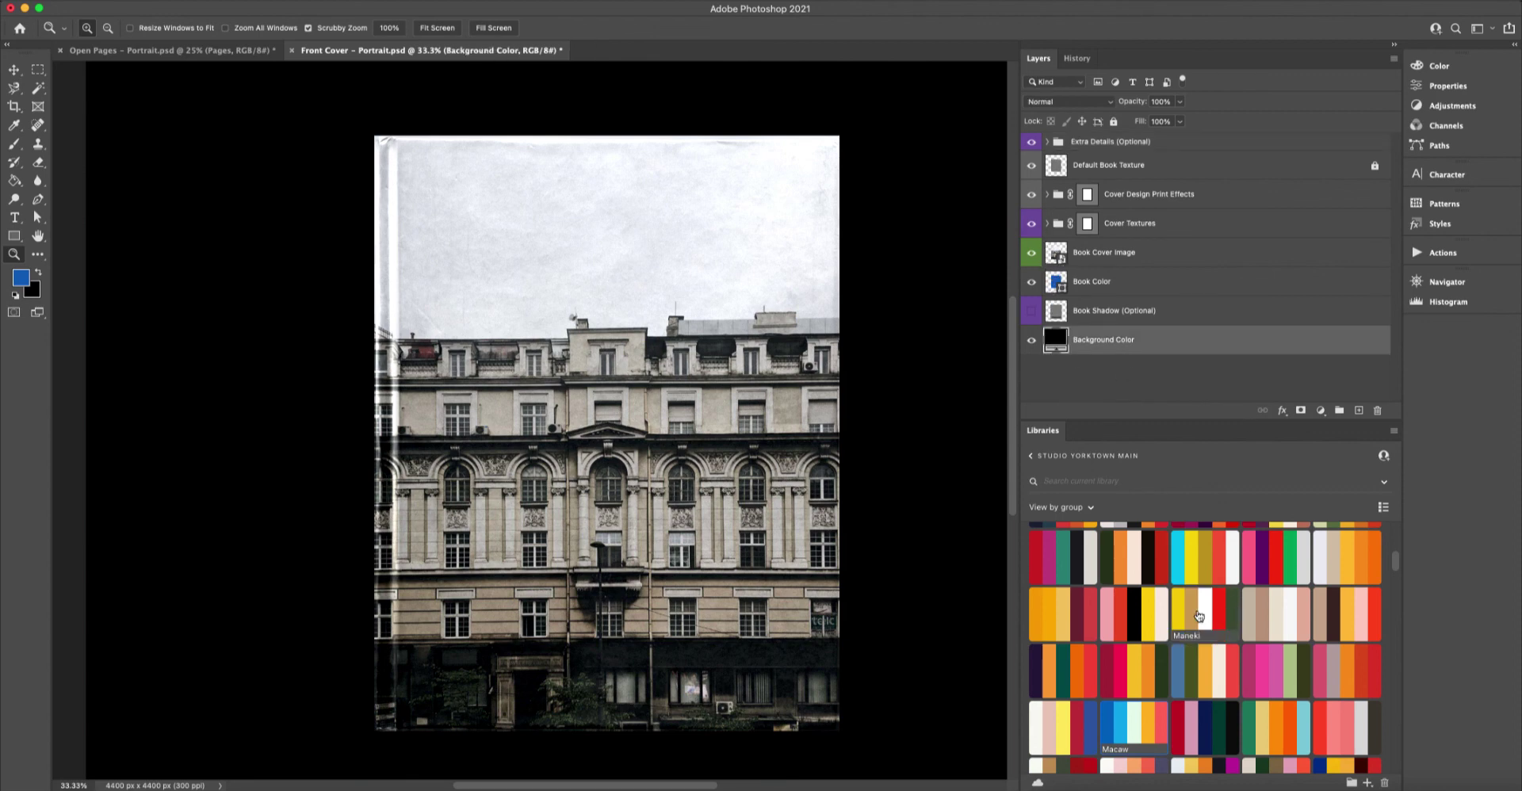
left_click(1206, 614)
left_click(1211, 554)
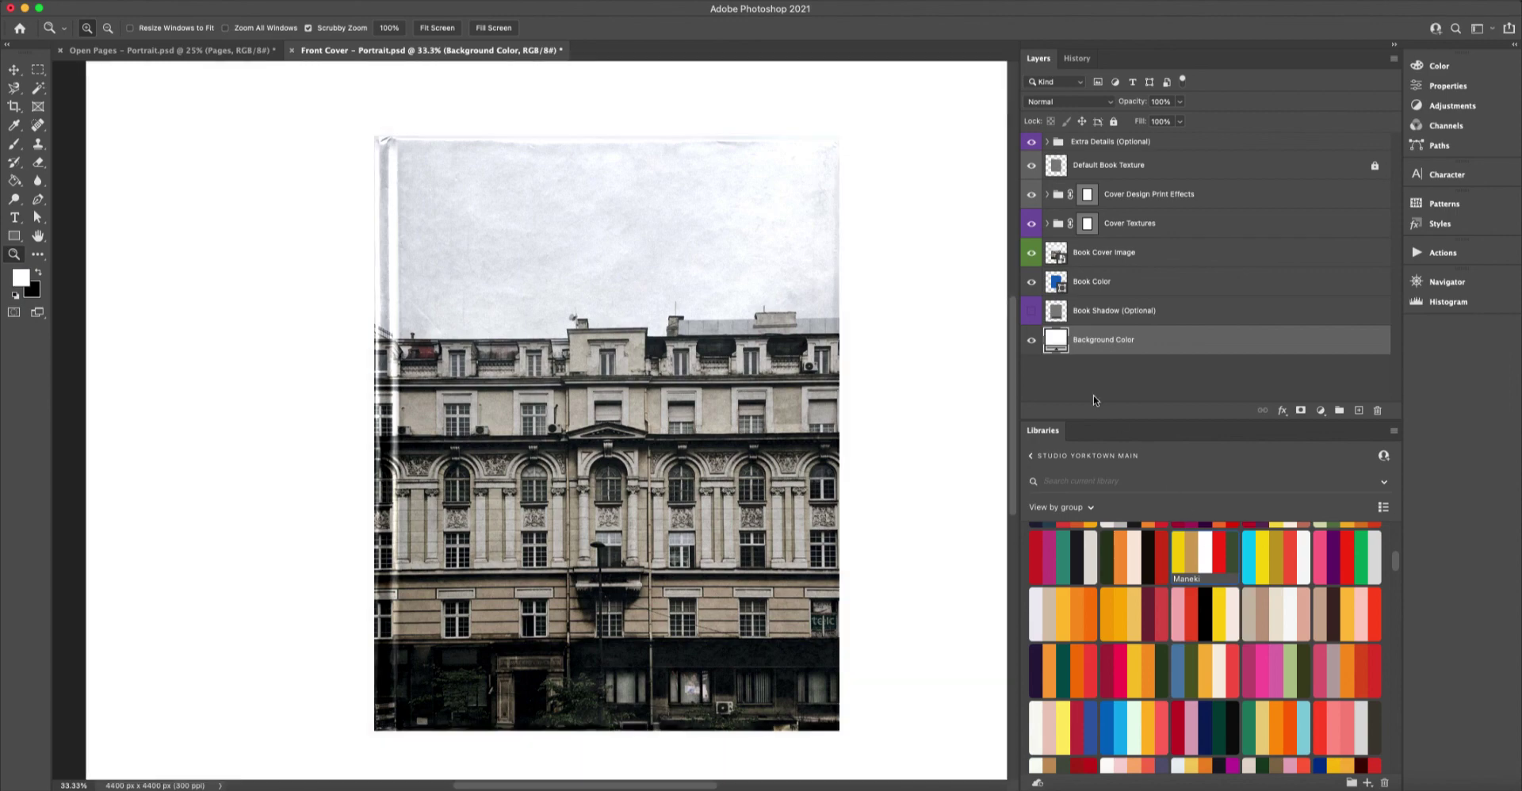
left_click(1031, 312)
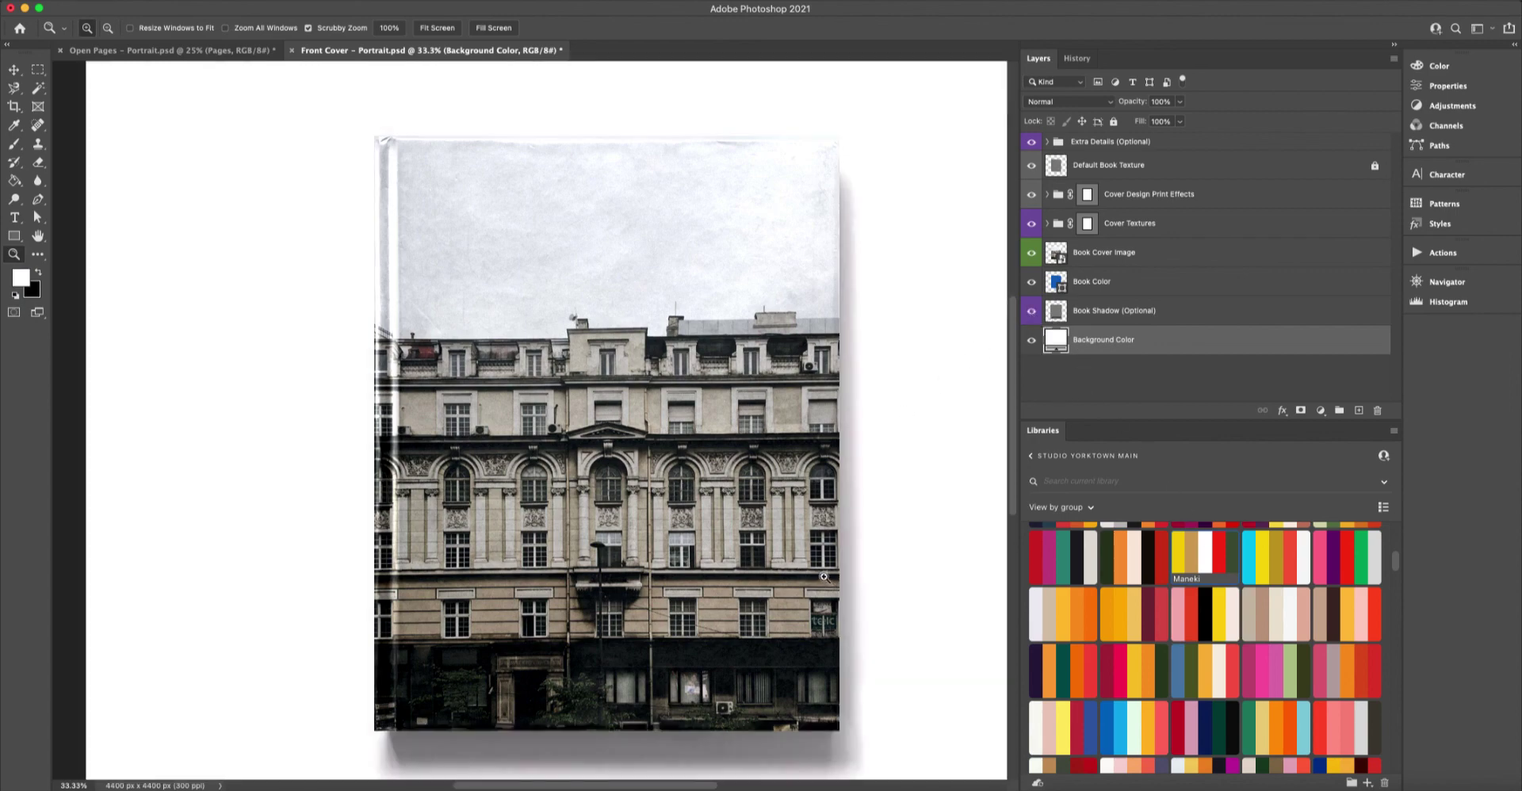
Try the Gelato theme's orange #F29F05 on the Background Color layer, and set it to the Ginelli theme's pale pink.
left_click(790, 441, "alt")
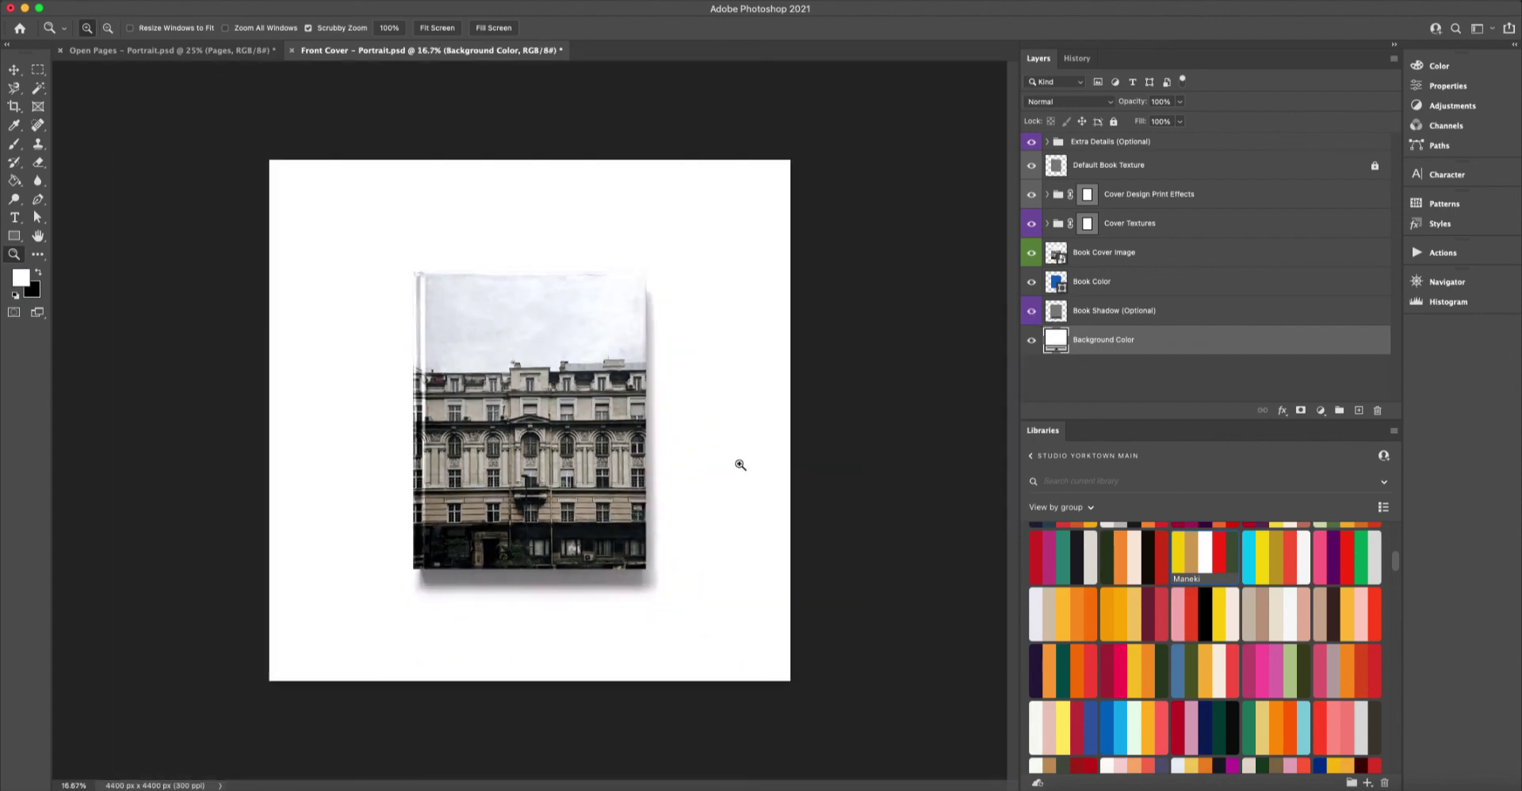
left_click(1110, 609)
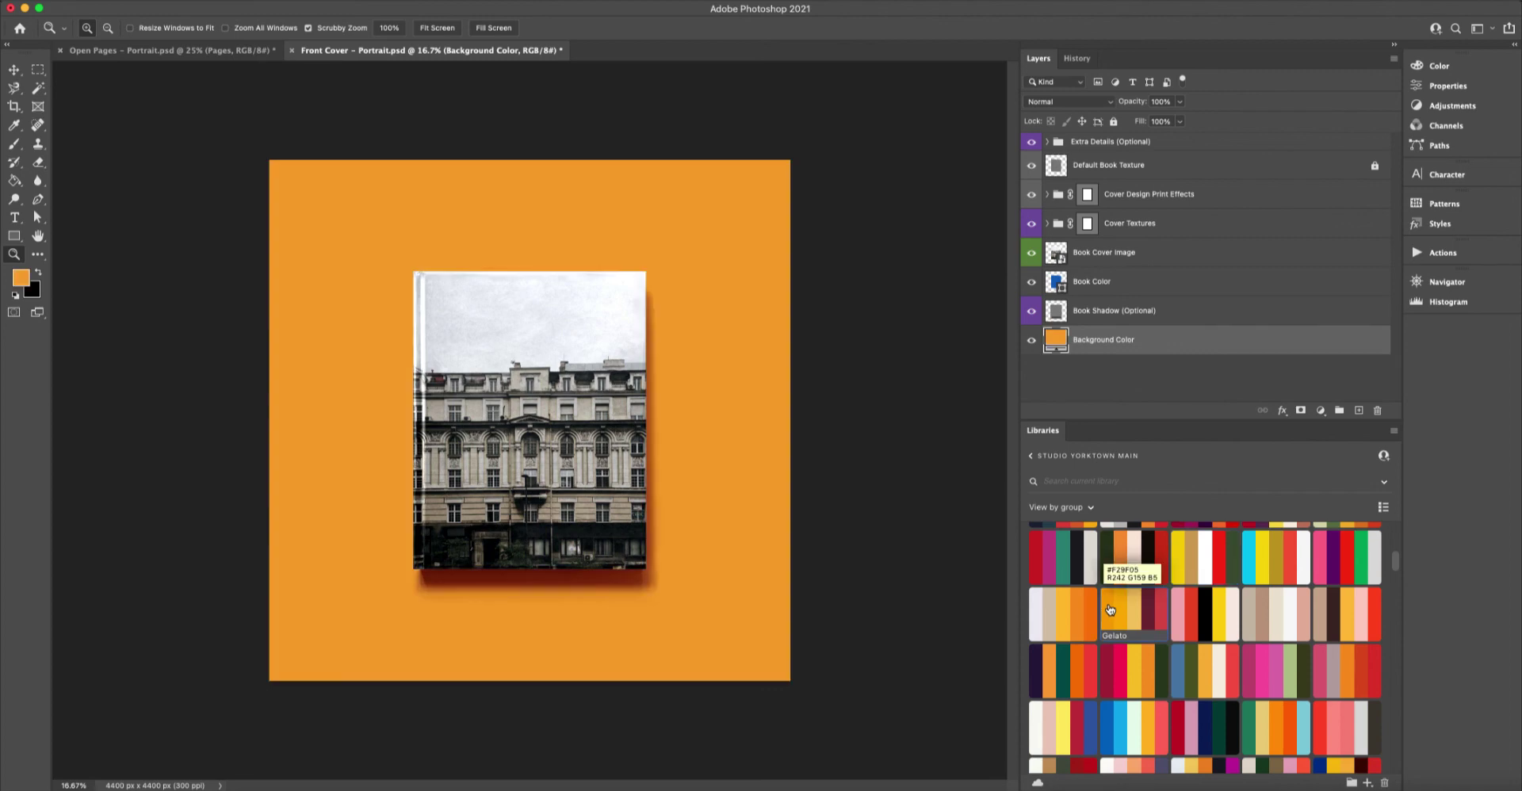
left_click(1048, 718)
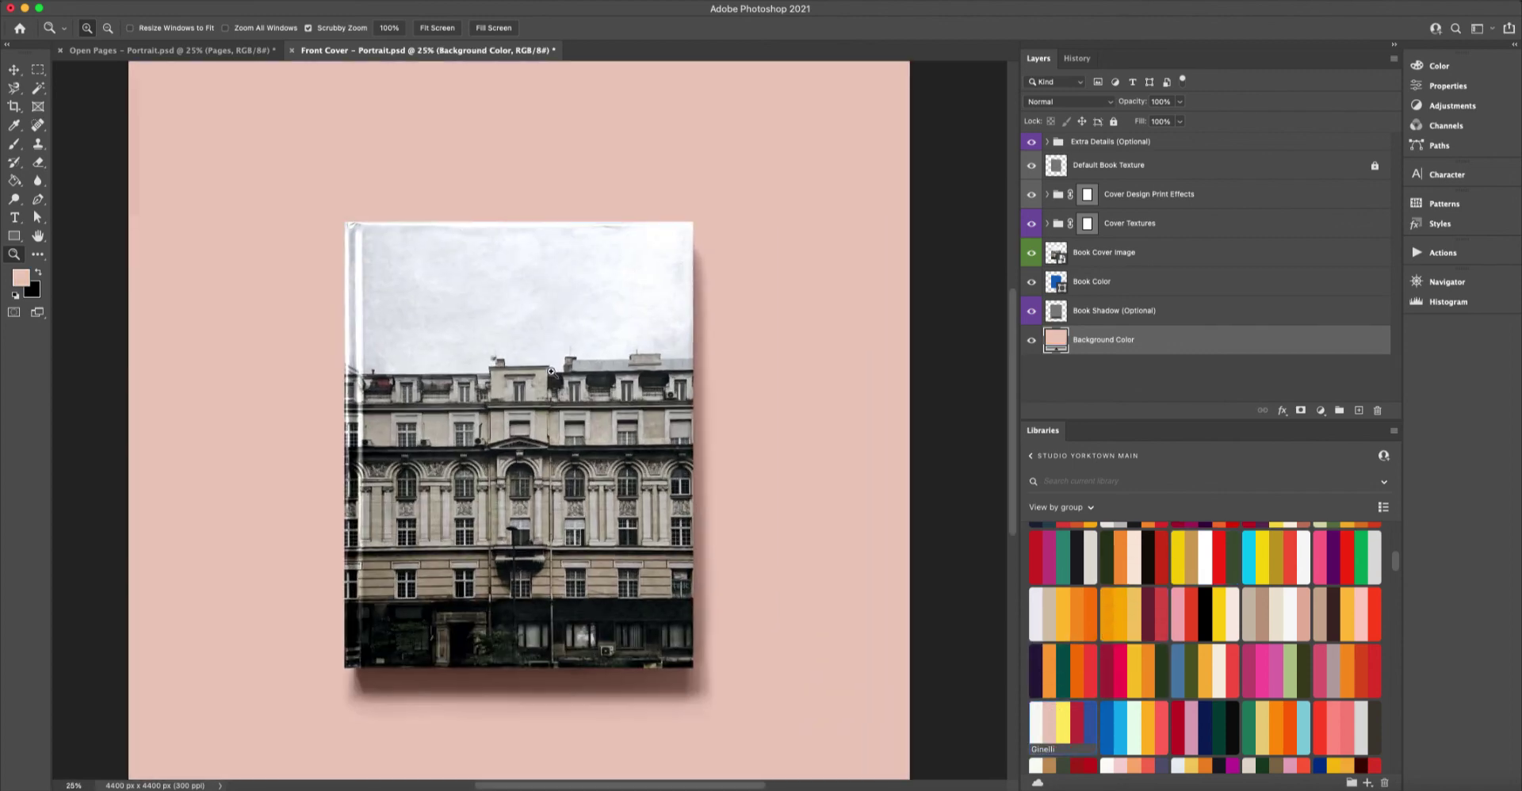
left_click(552, 372)
Expand the Metallic Foil Design group in Cover Design Print Effects and open the Metallic Design Placeholder smart object for editing.
left_click(1047, 194)
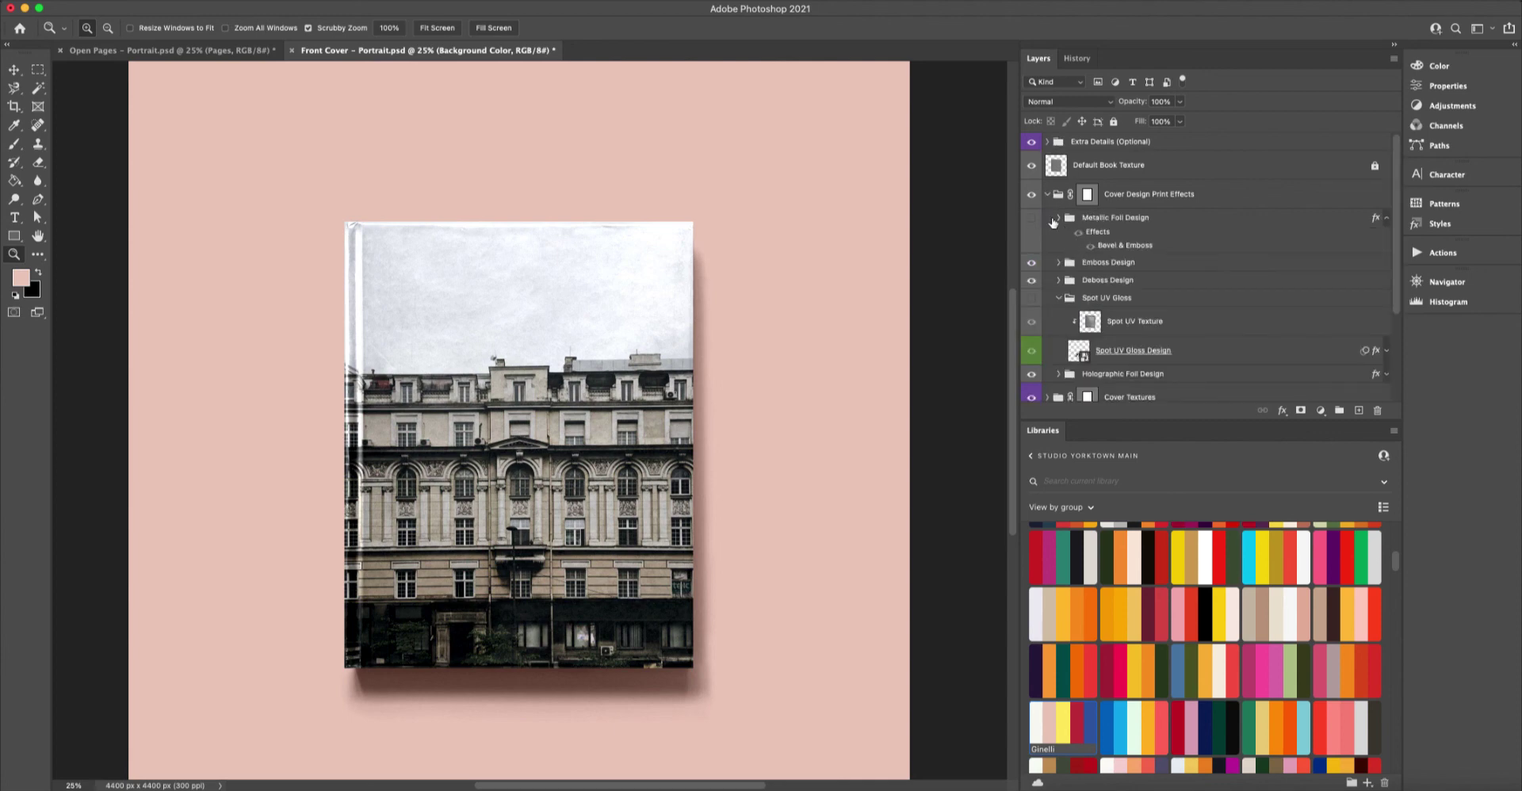
left_click(1060, 219)
left_click(1083, 330)
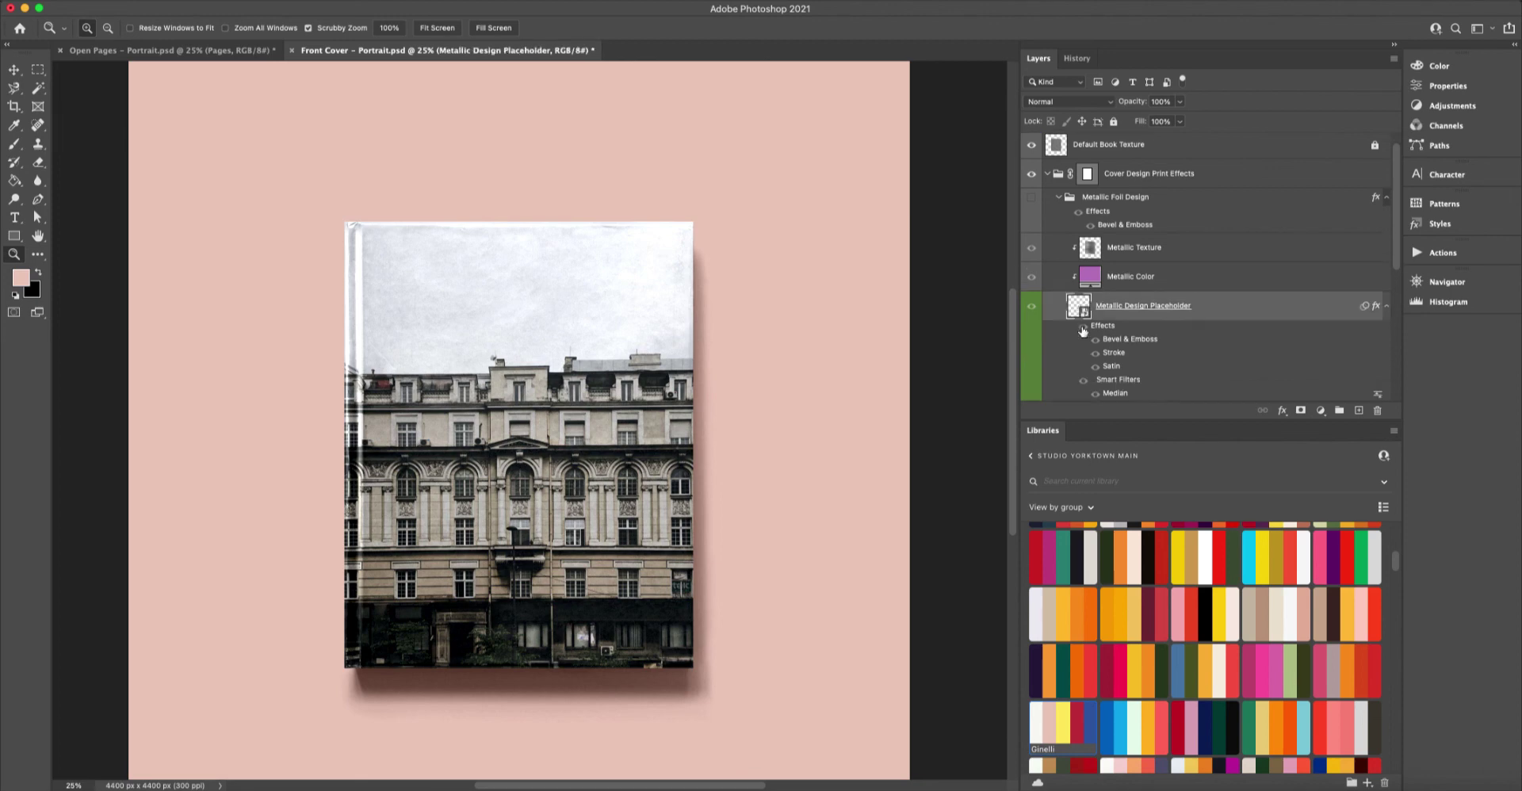
double_click(1076, 306)
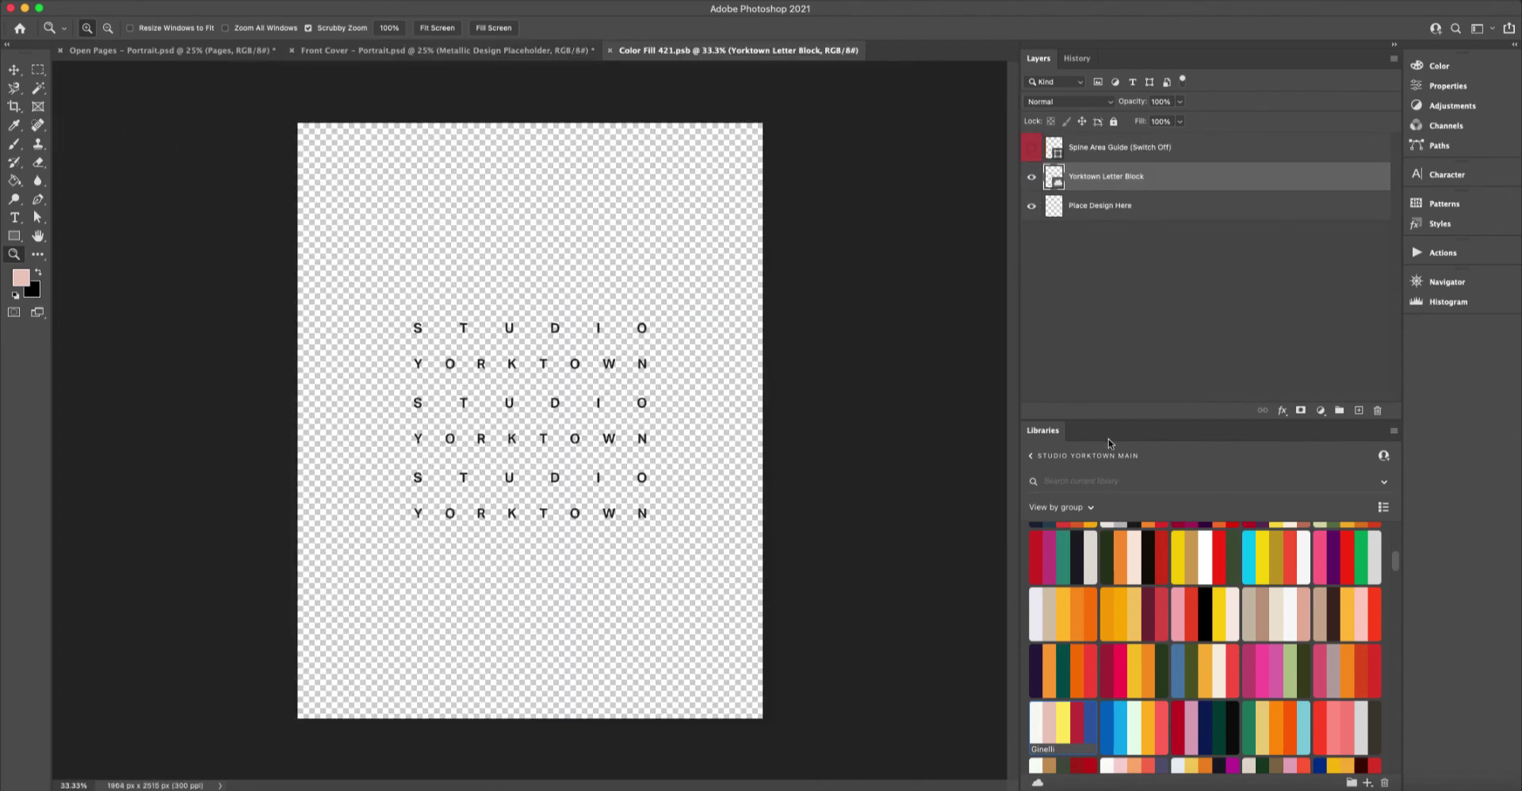
Delete the Yorktown Letter Block layer and place the Studio Yorktown Logo Stacked library graphic on the canvas.
key("BackSpace")
scroll(1110, 640, "up", 5)
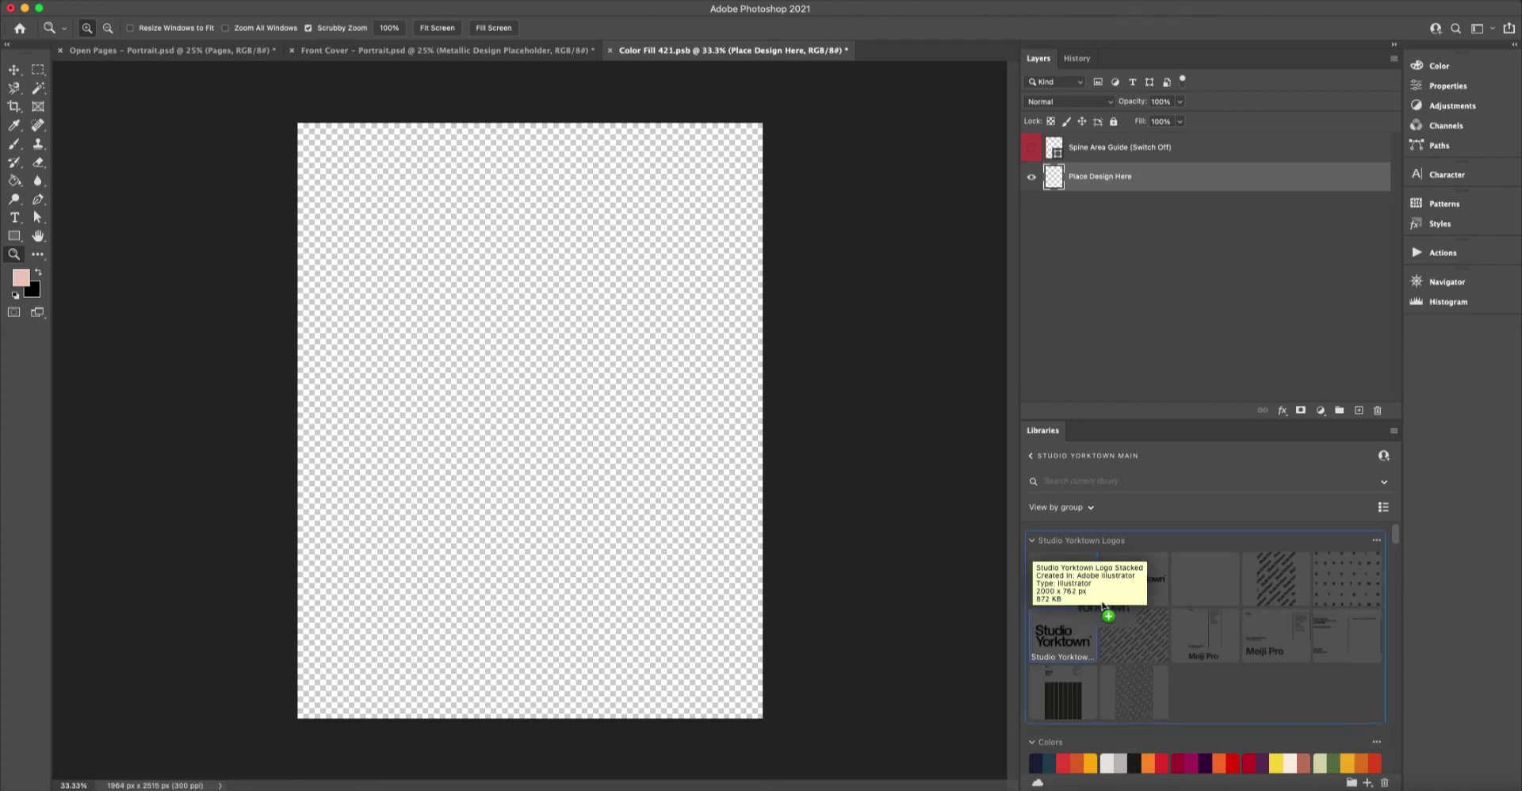
left_click_drag(624, 268, 545, 222)
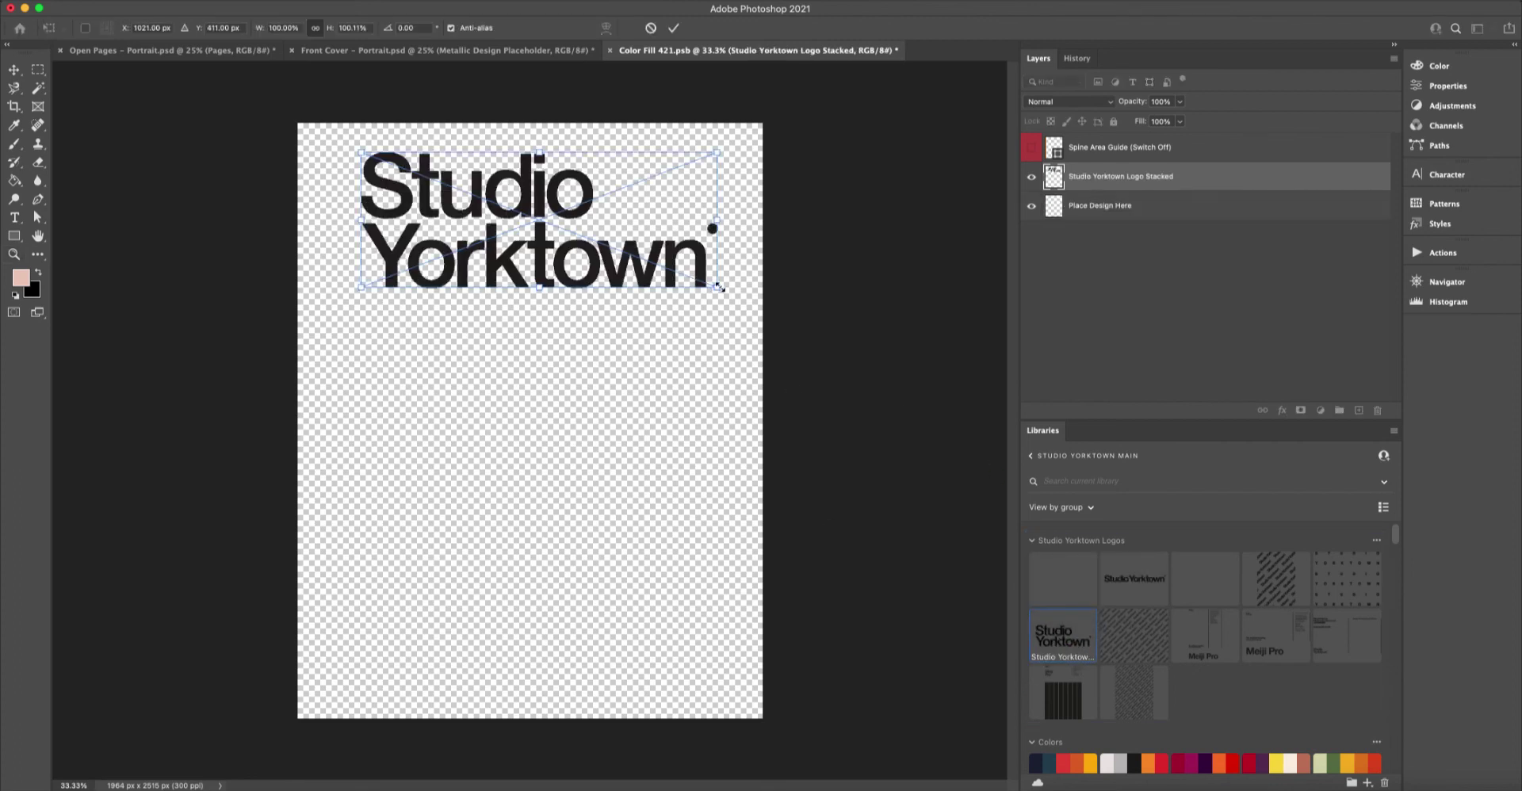
Scale the stacked logo to about 63% in the upper-left area of the cover, then save and close the smart object.
left_click_drag(719, 287, 584, 236)
left_click_drag(494, 221, 480, 226)
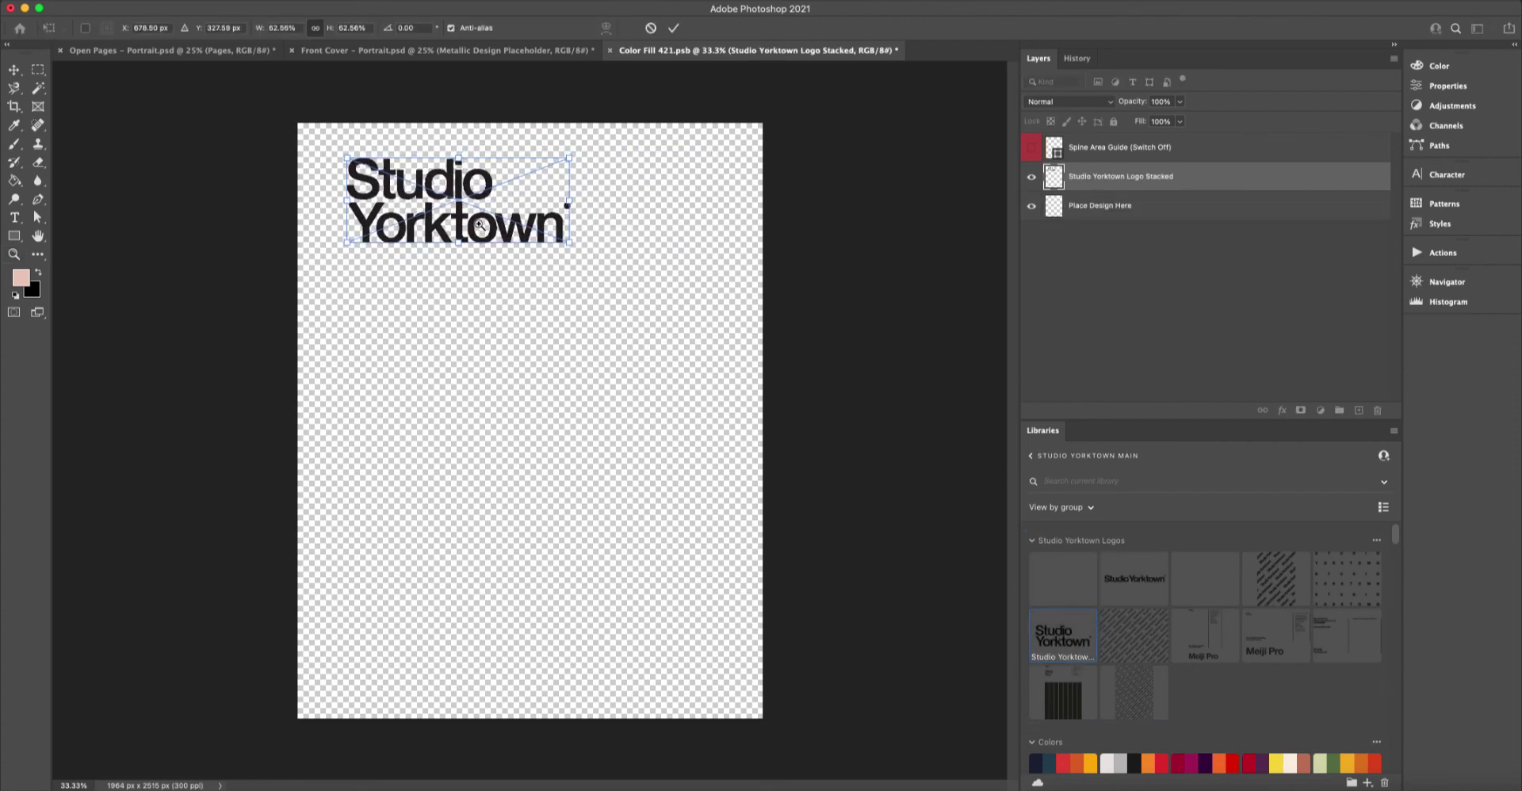
key("Return")
key("super+w")
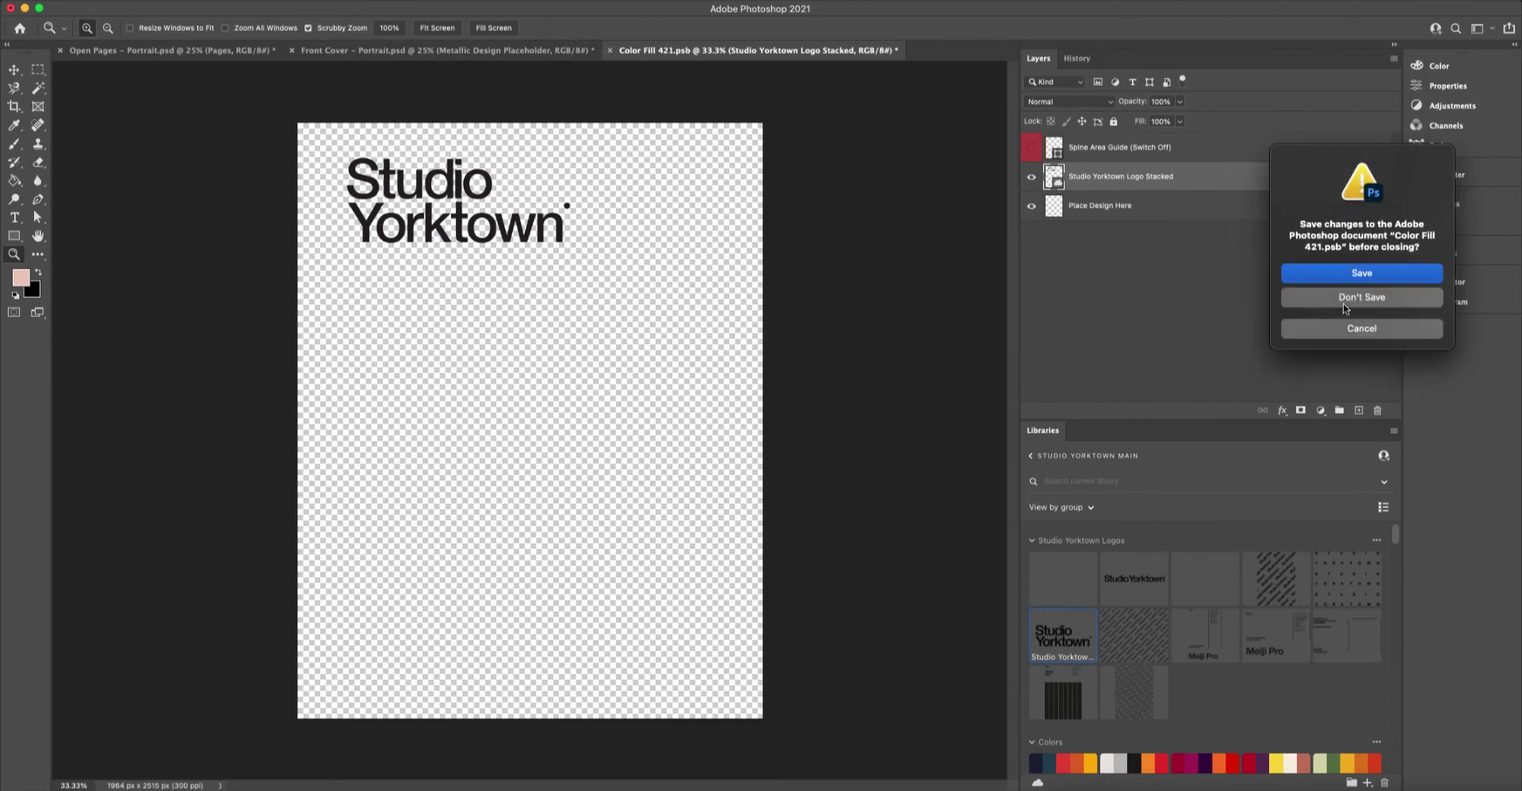
left_click(1360, 277)
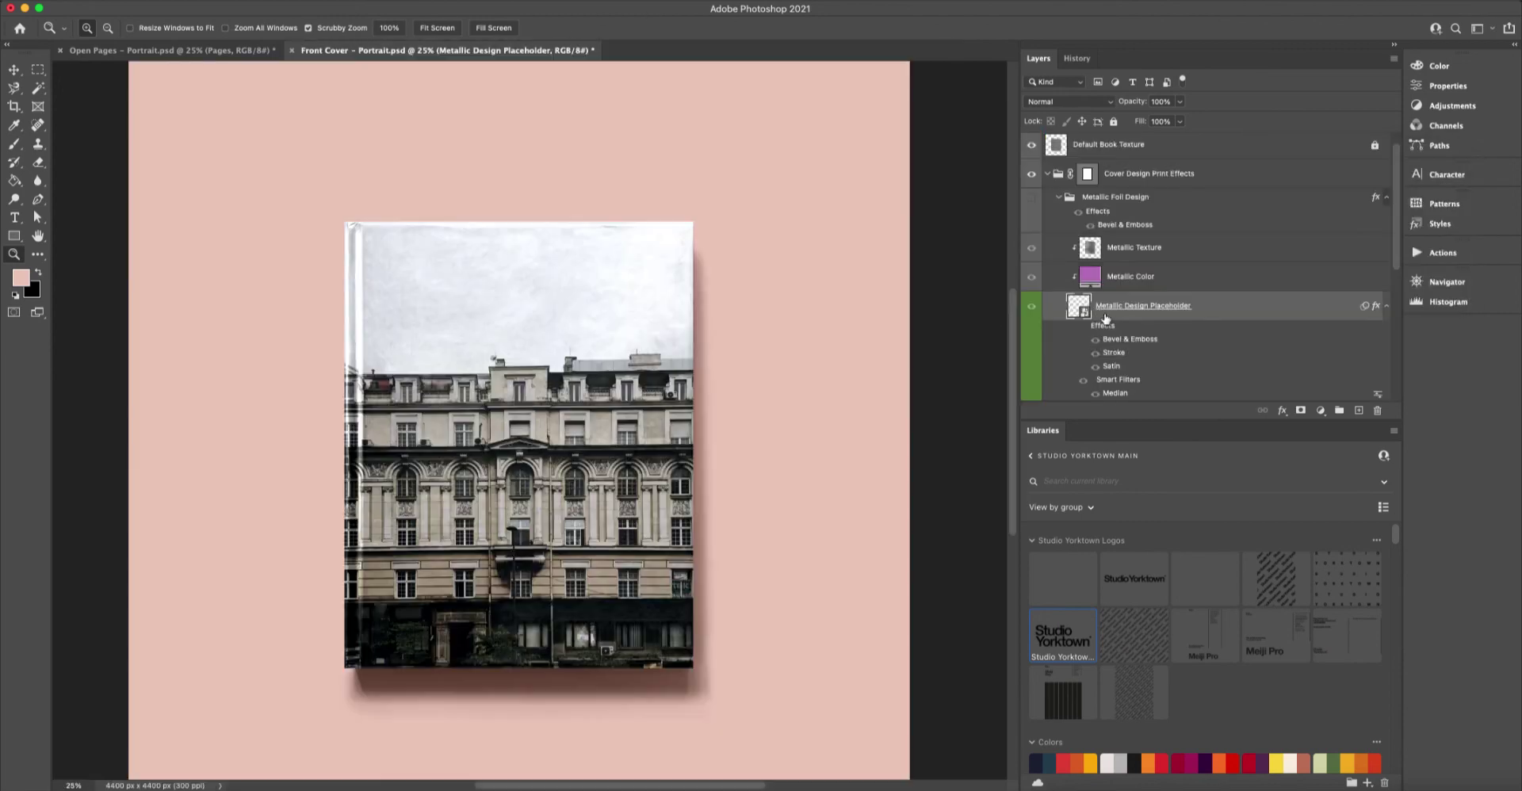
Show the Metallic Foil Design group and set its Metallic Color layer to the Maneki theme's gold.
left_click(1031, 204)
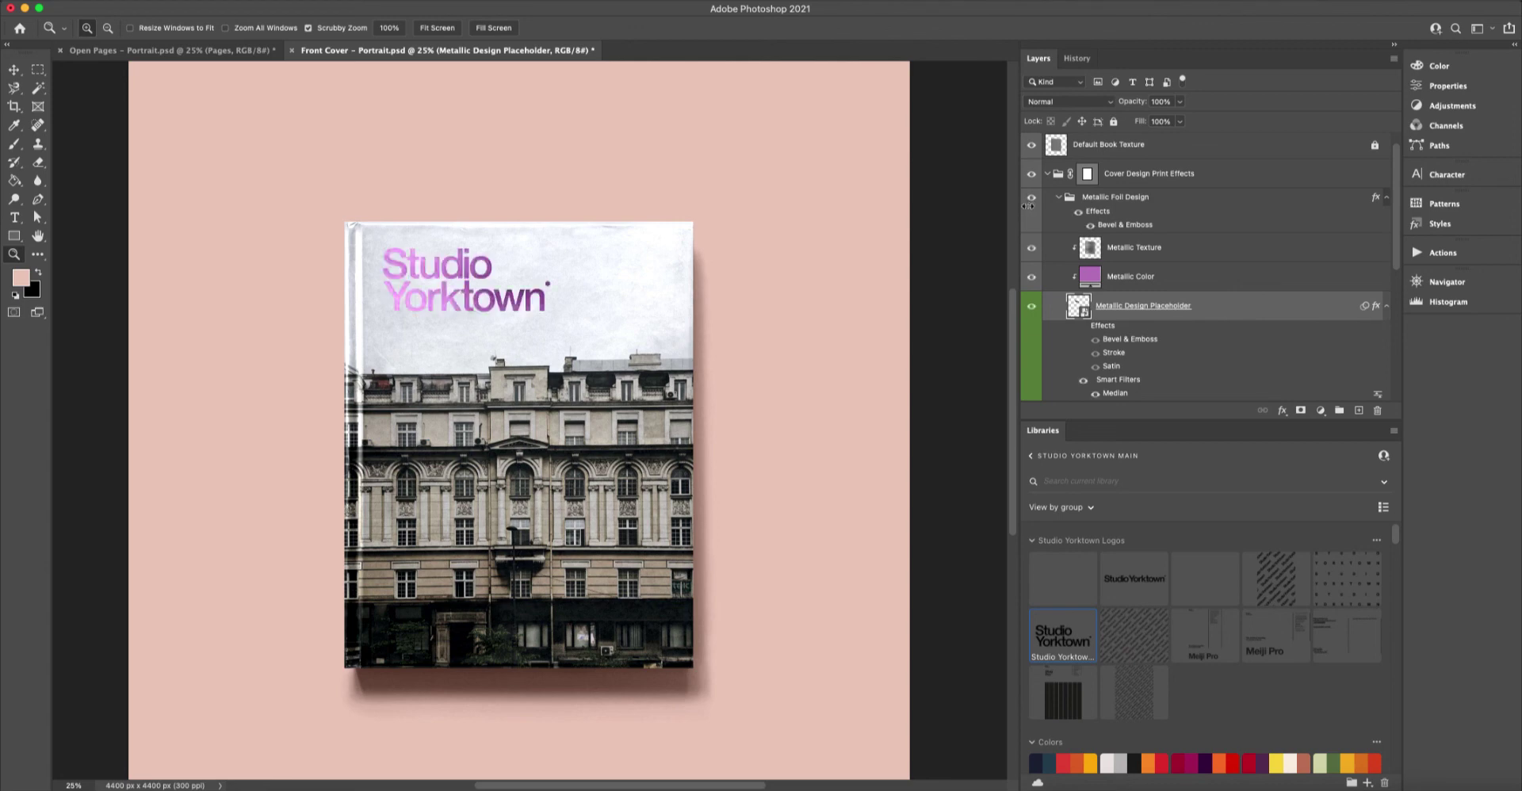
left_click(1090, 278)
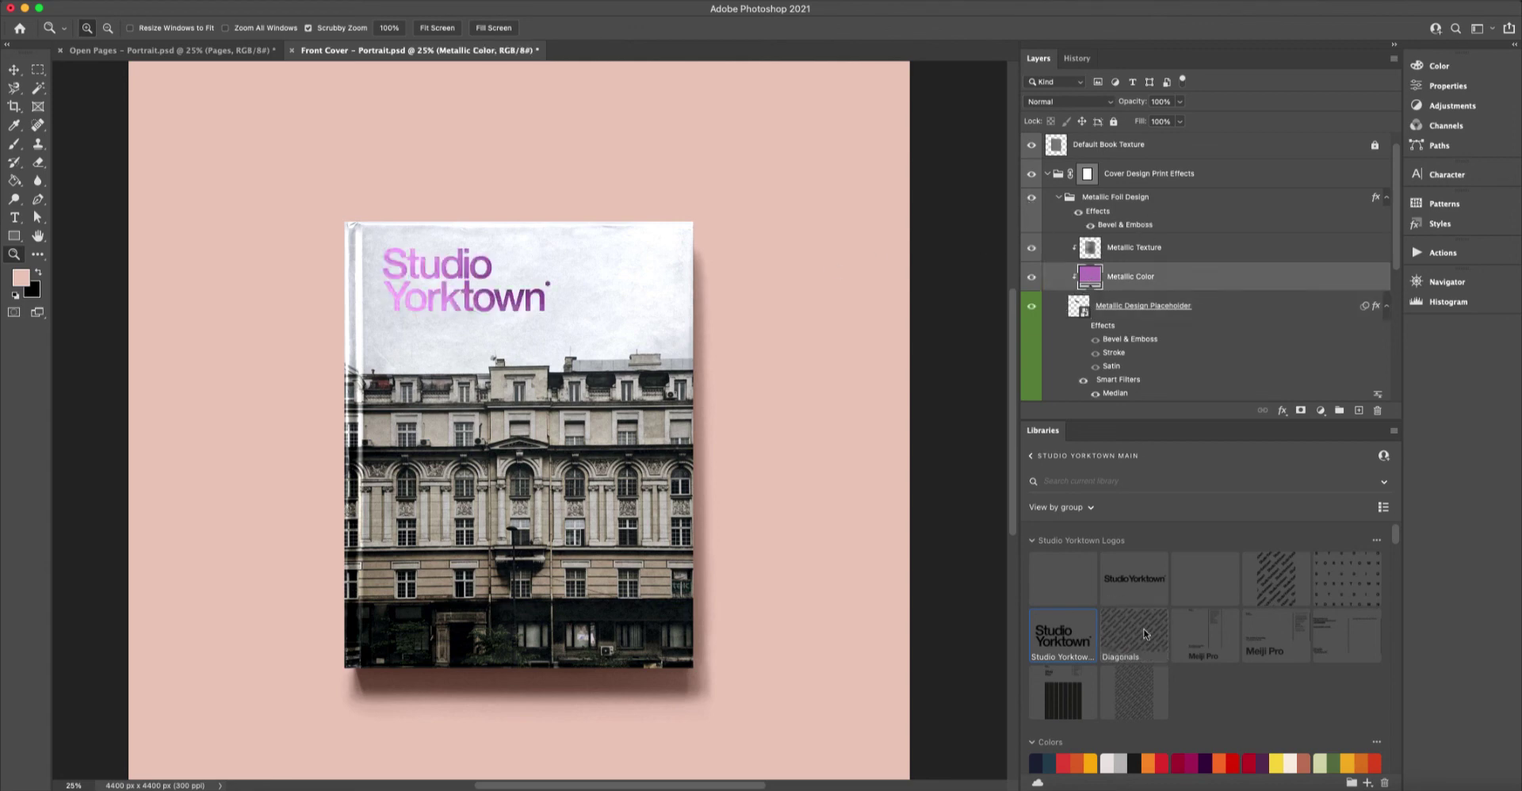
scroll(1188, 665, "down", 4)
left_click(1193, 673)
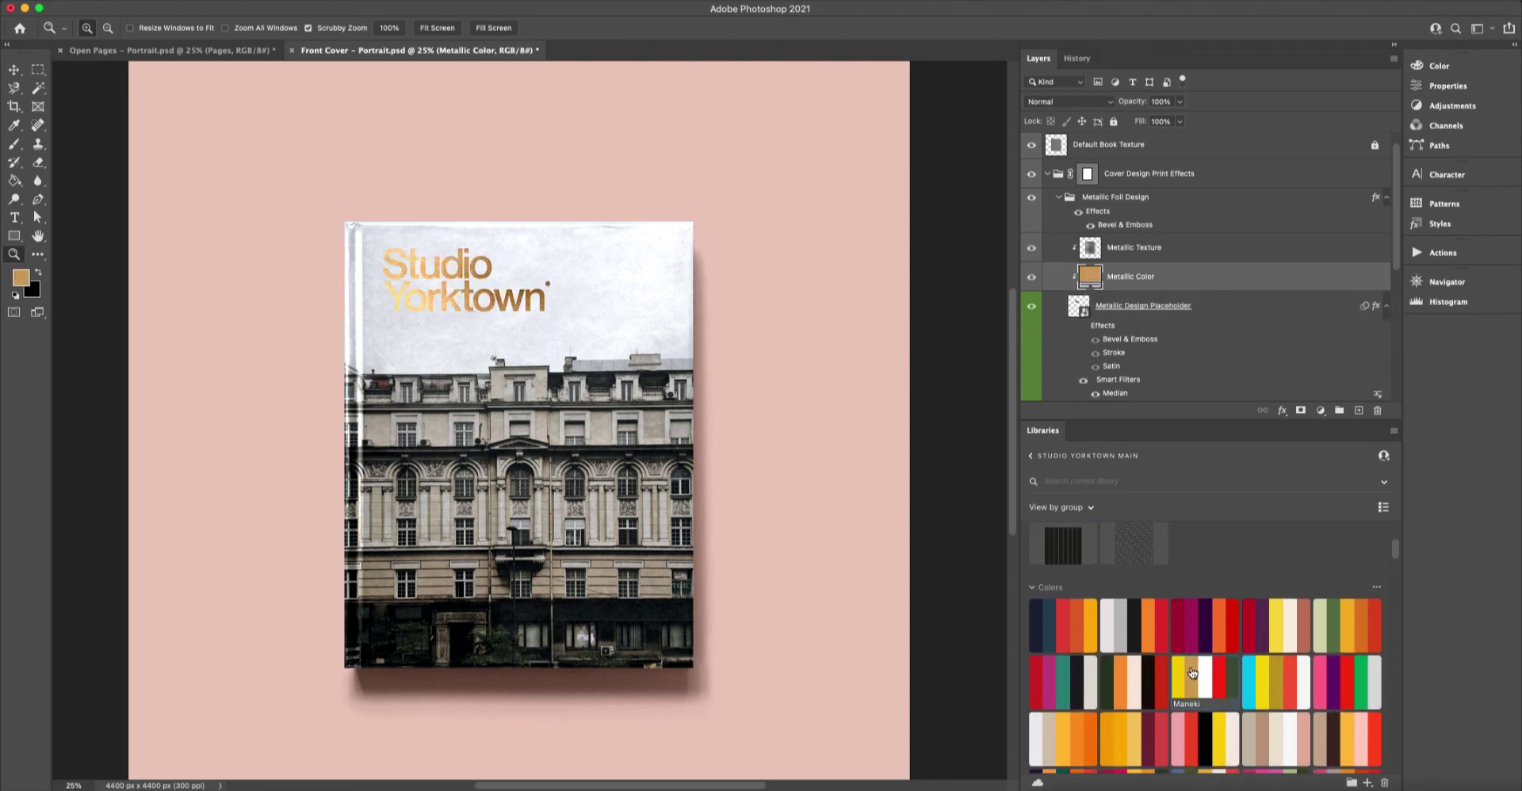
scroll(706, 360, "down", 3)
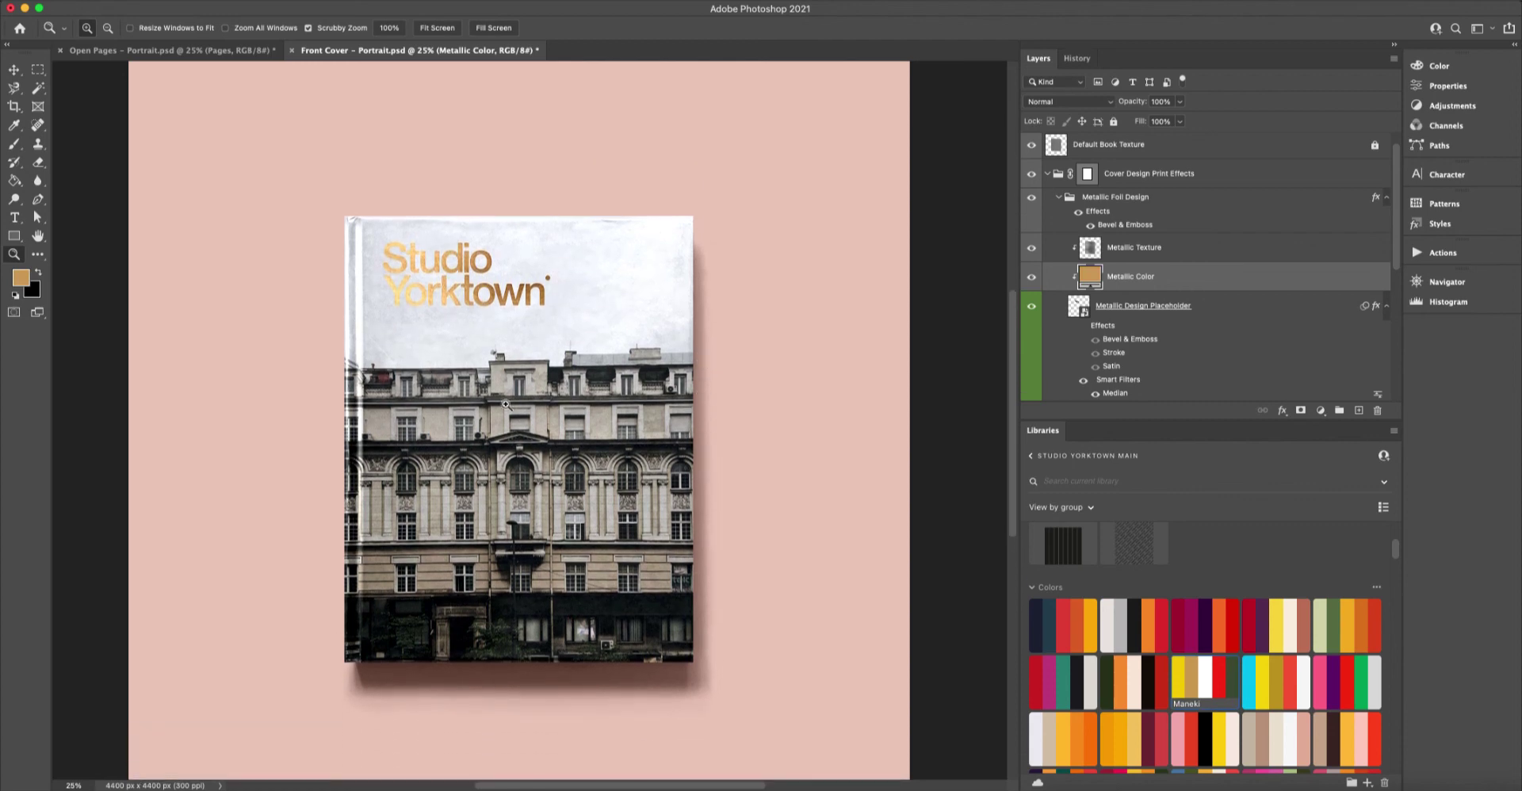
left_click(575, 471)
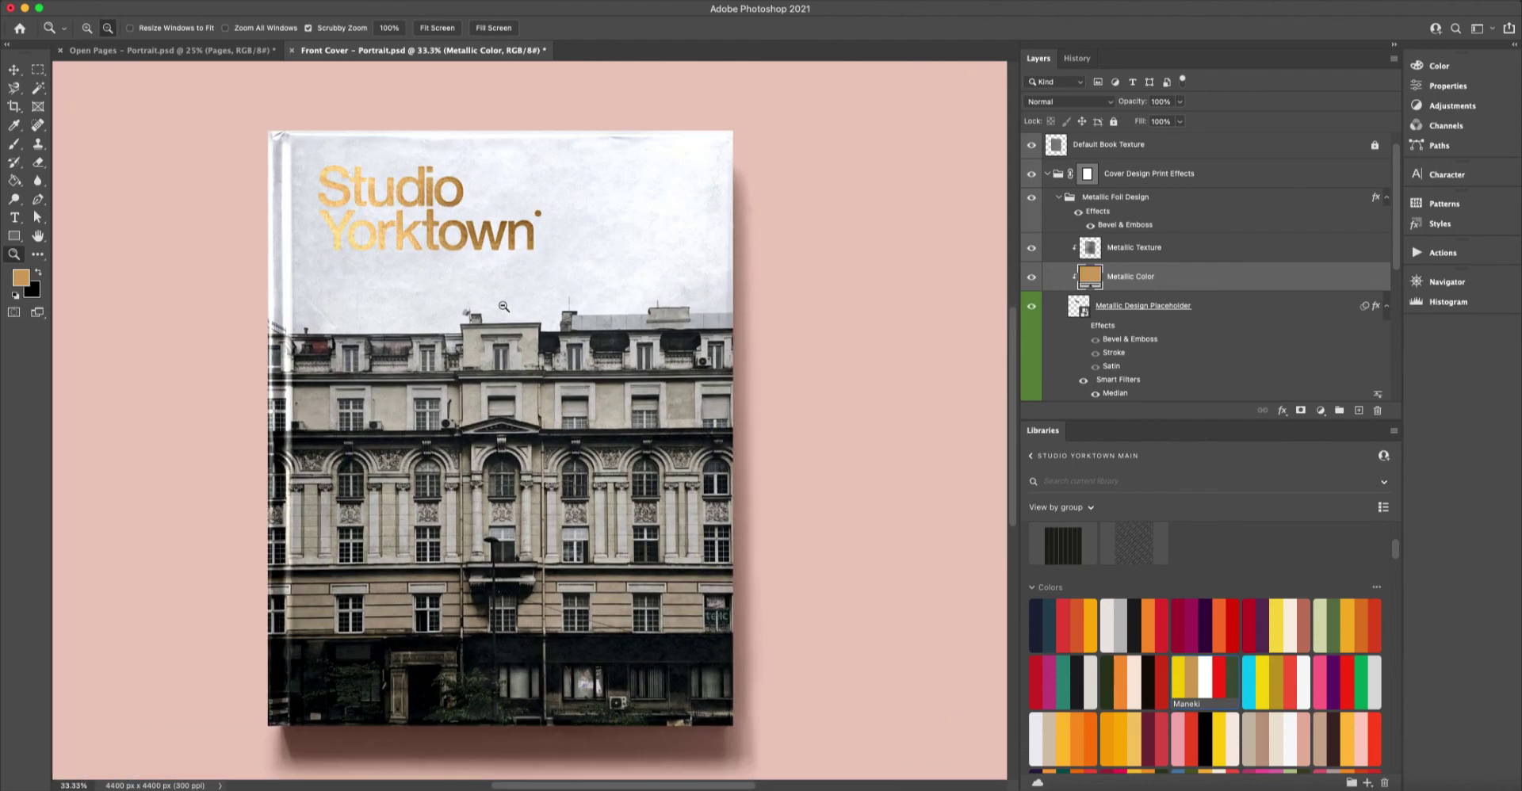
left_click(493, 270, "alt")
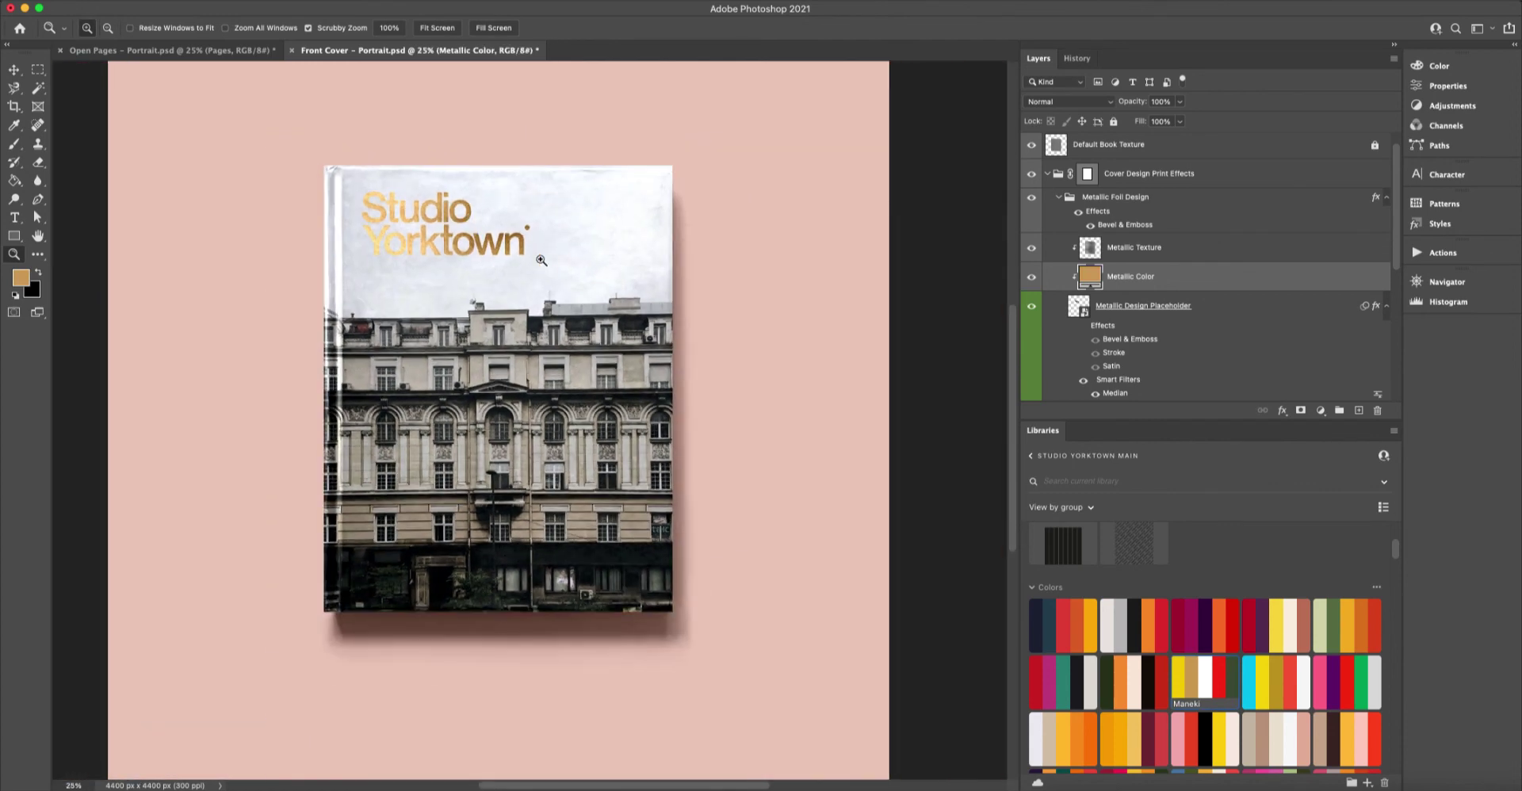
left_click_drag(535, 273, 539, 295)
Collapse the Spot UV Gloss, Metallic Foil Design and Cover Design Print Effects groups.
scroll(1249, 327, "down", 5)
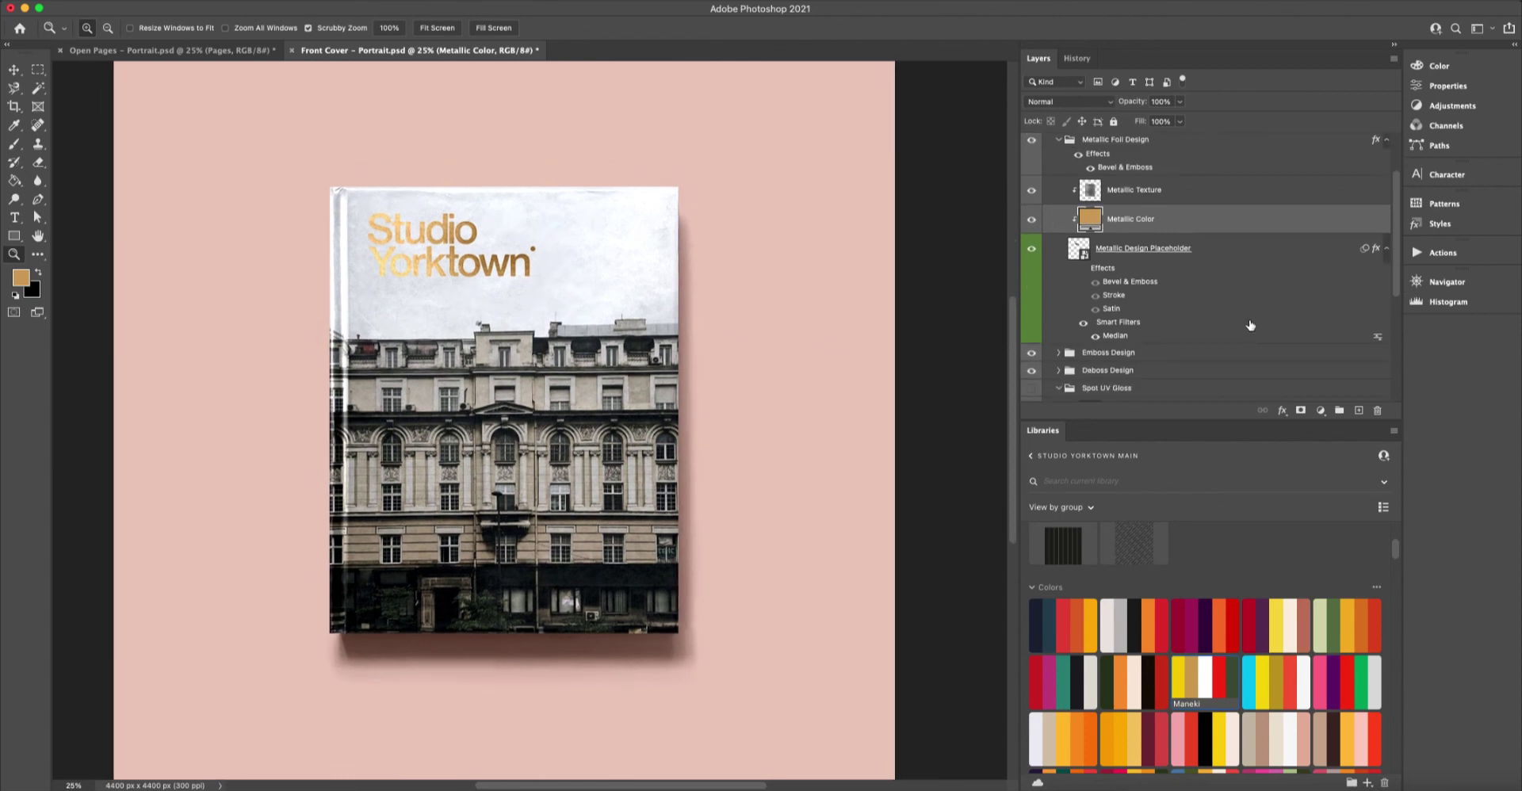
scroll(1097, 310, "up", 1)
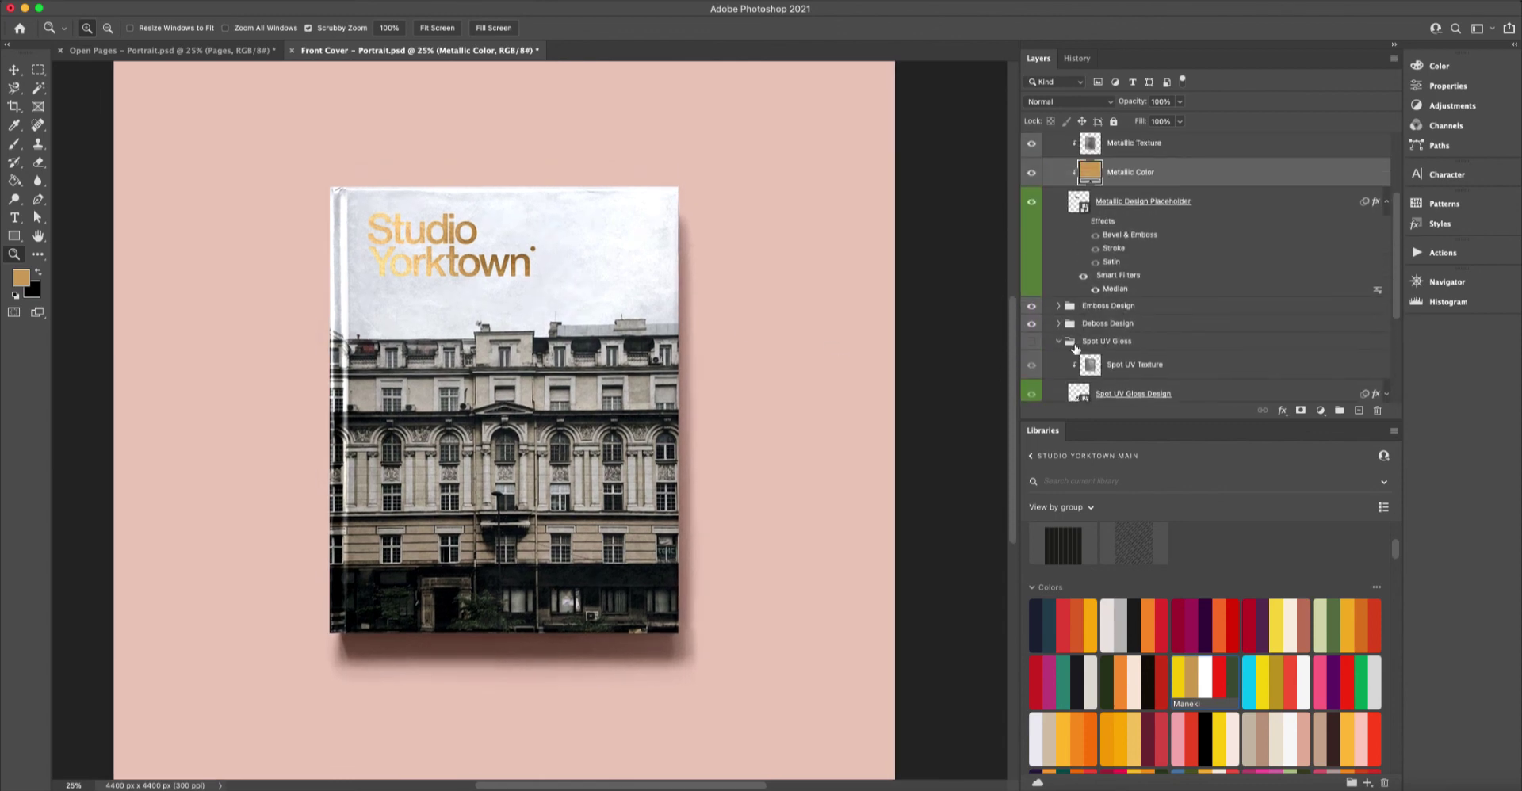
left_click(1061, 341)
scroll(1059, 238, "up", 3)
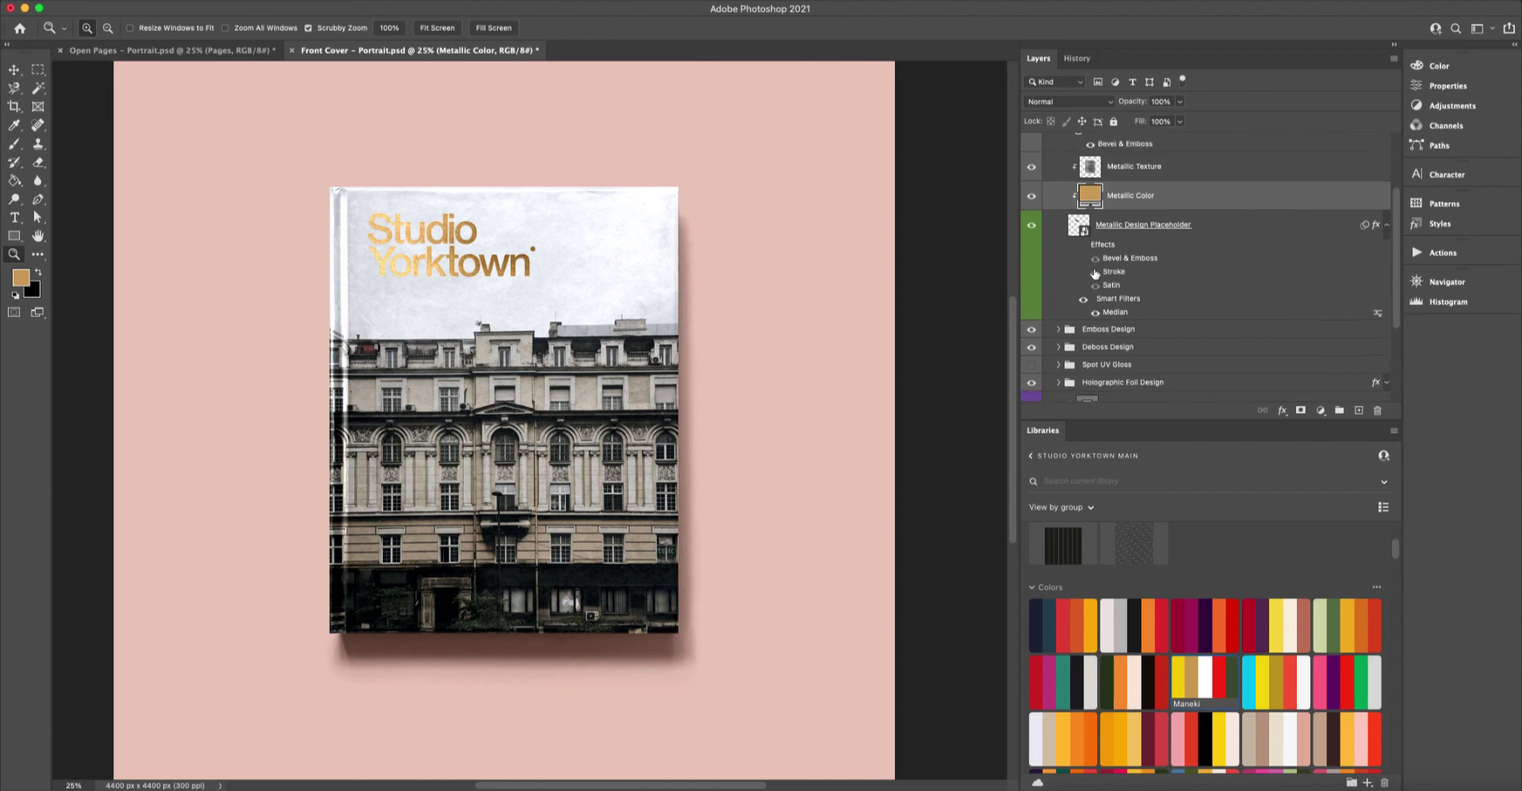
left_click(1059, 218)
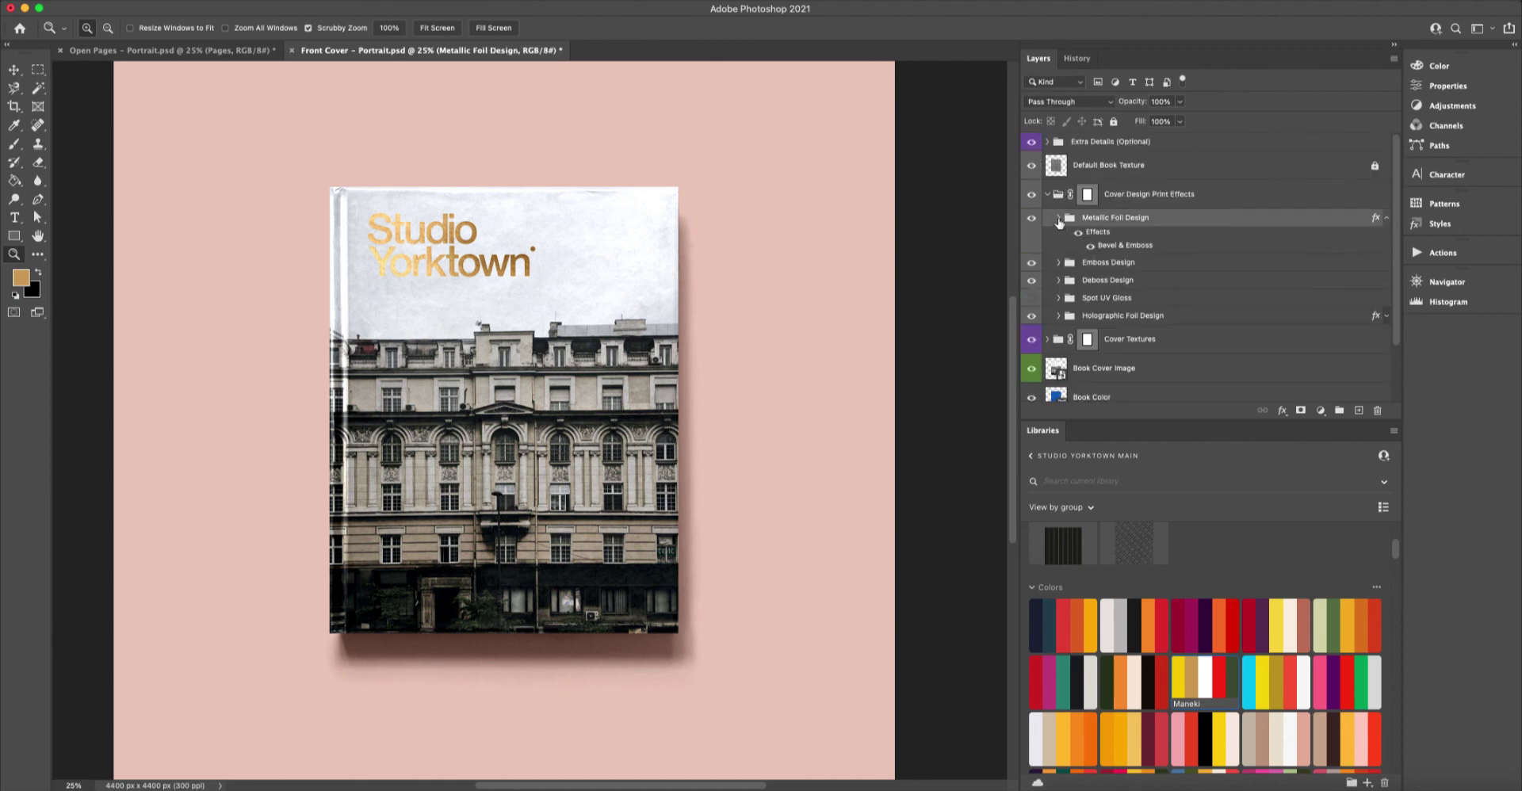
left_click(1047, 195)
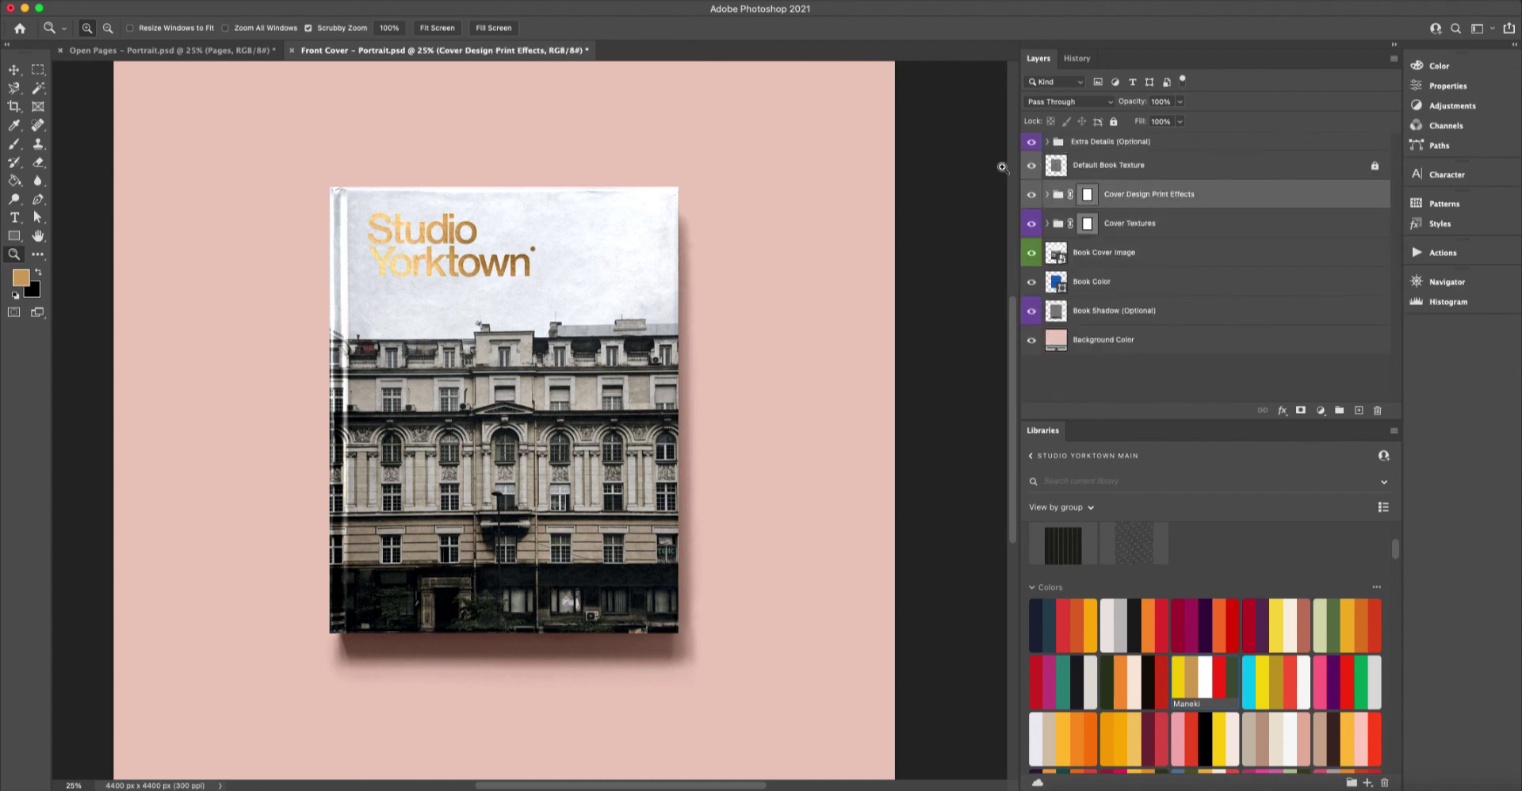